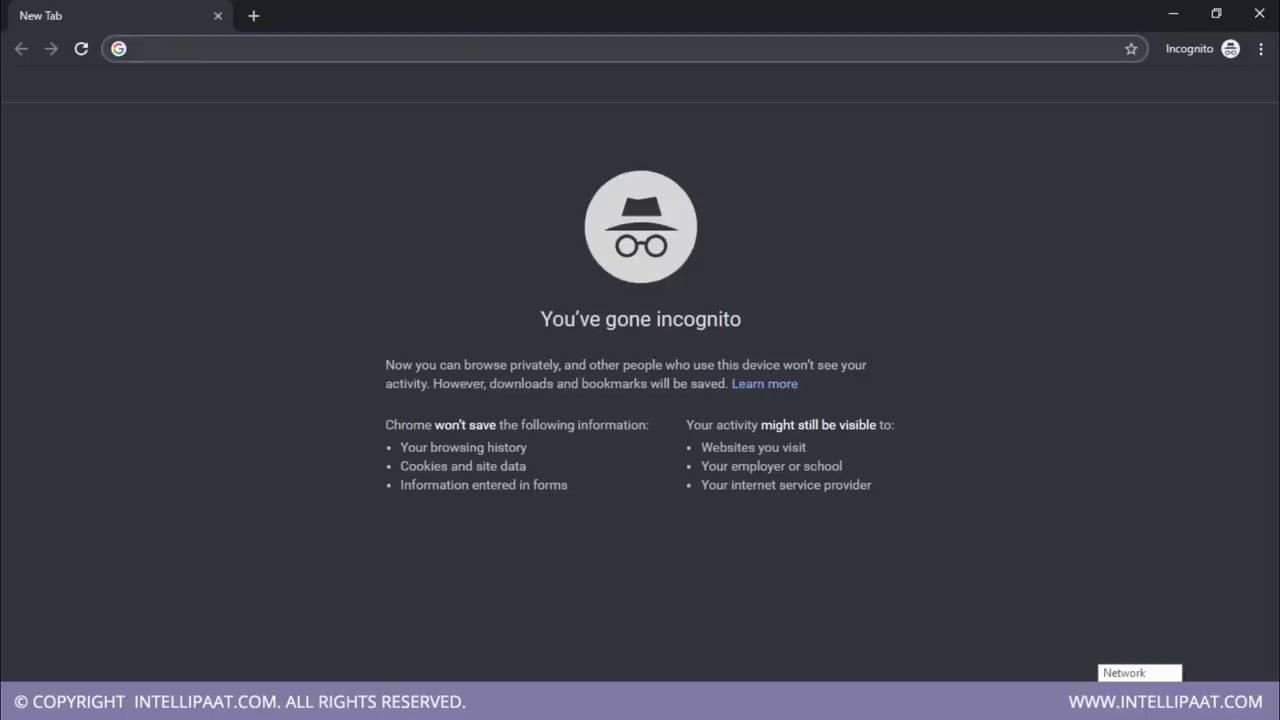
Load aws.amazon.com and start creating a new AWS account.
type("aws.amaz")
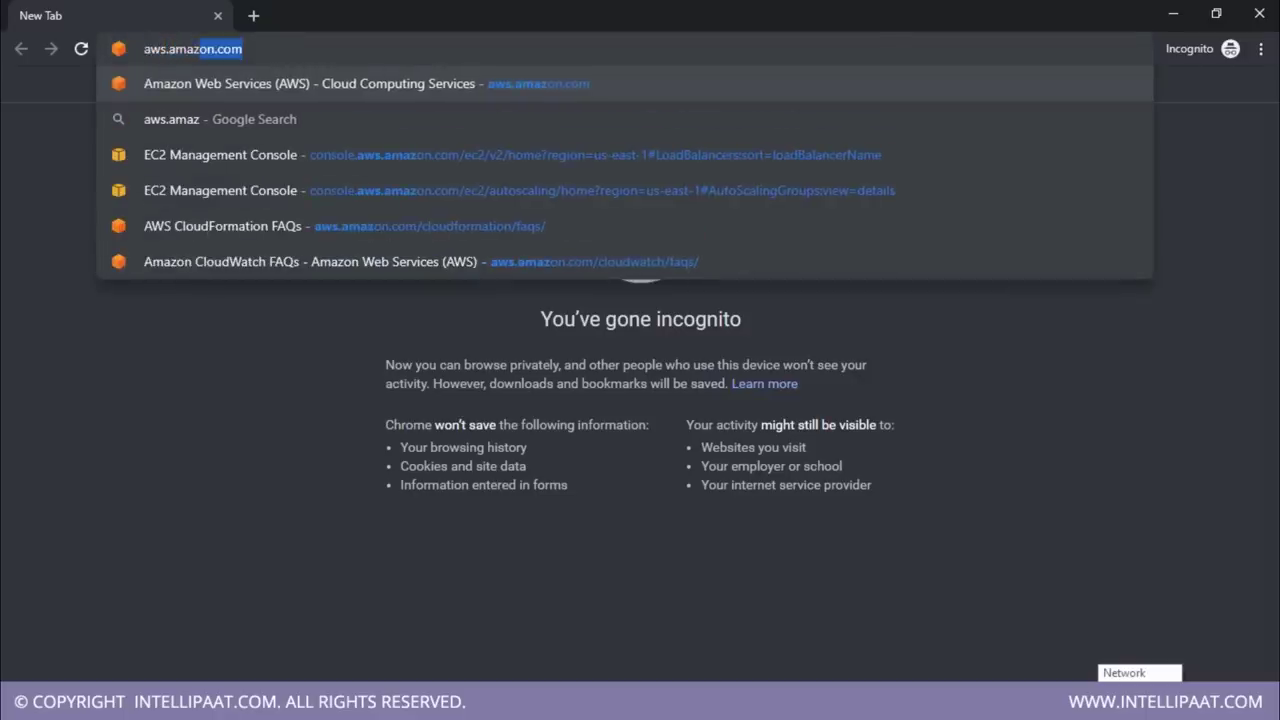
type("on.")
key("Return")
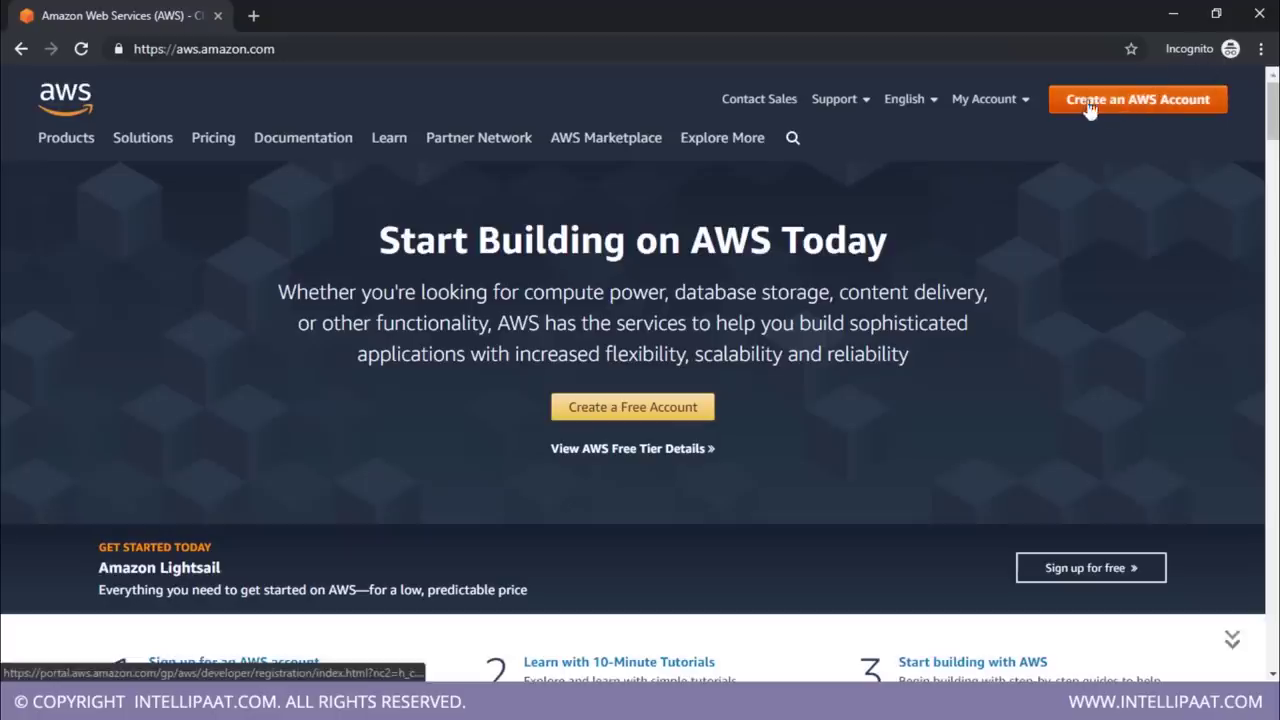
left_click(1157, 108)
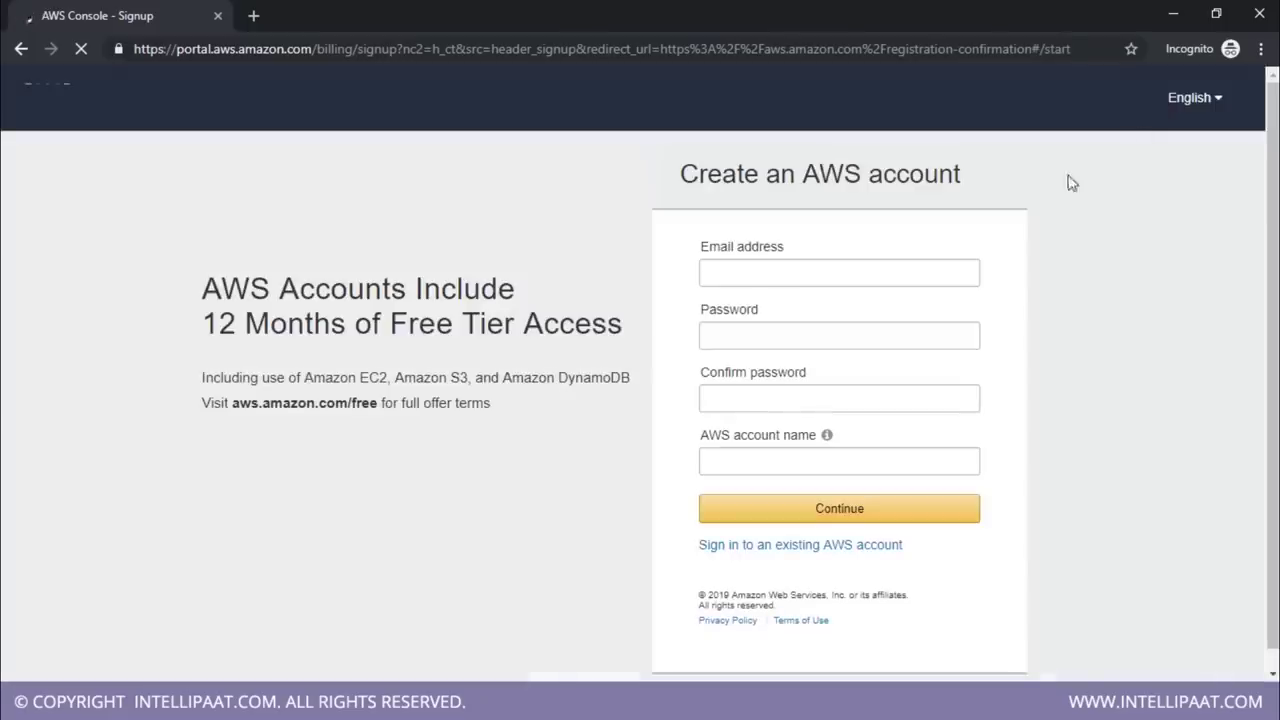
Enter the e-mail, the password twice and account name 'intellipaat-test', then submit.
left_click(813, 281)
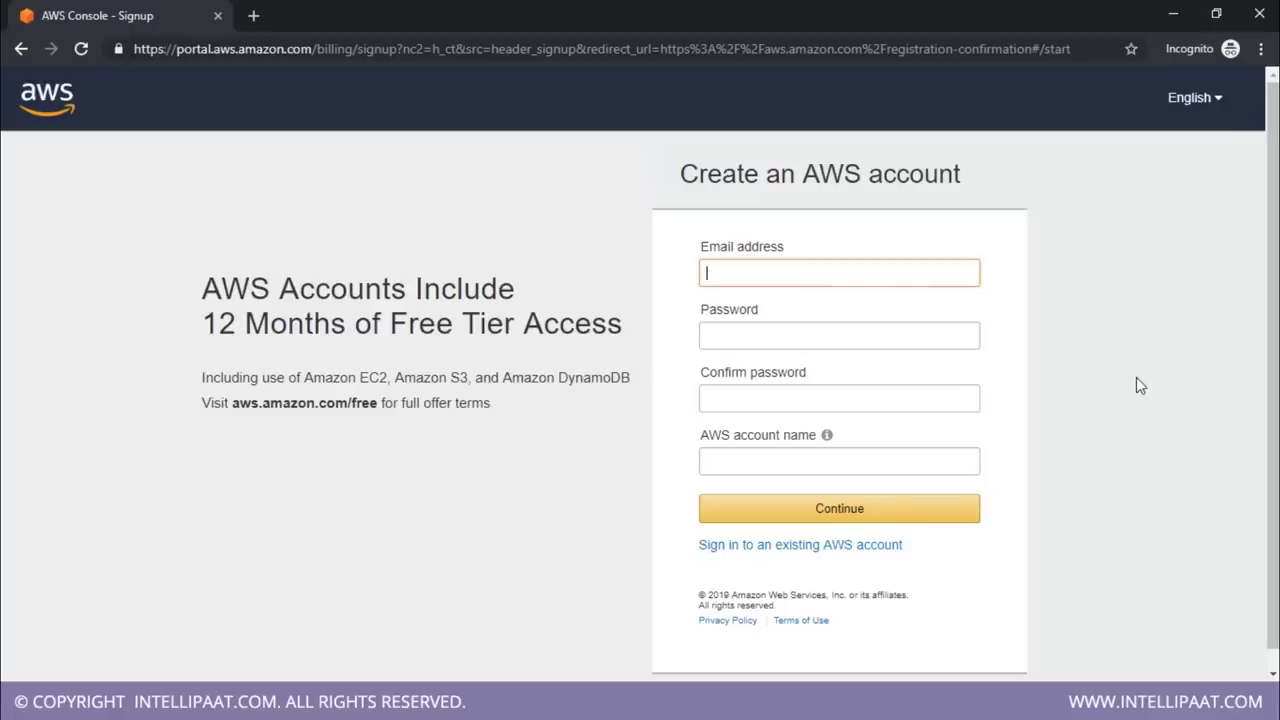
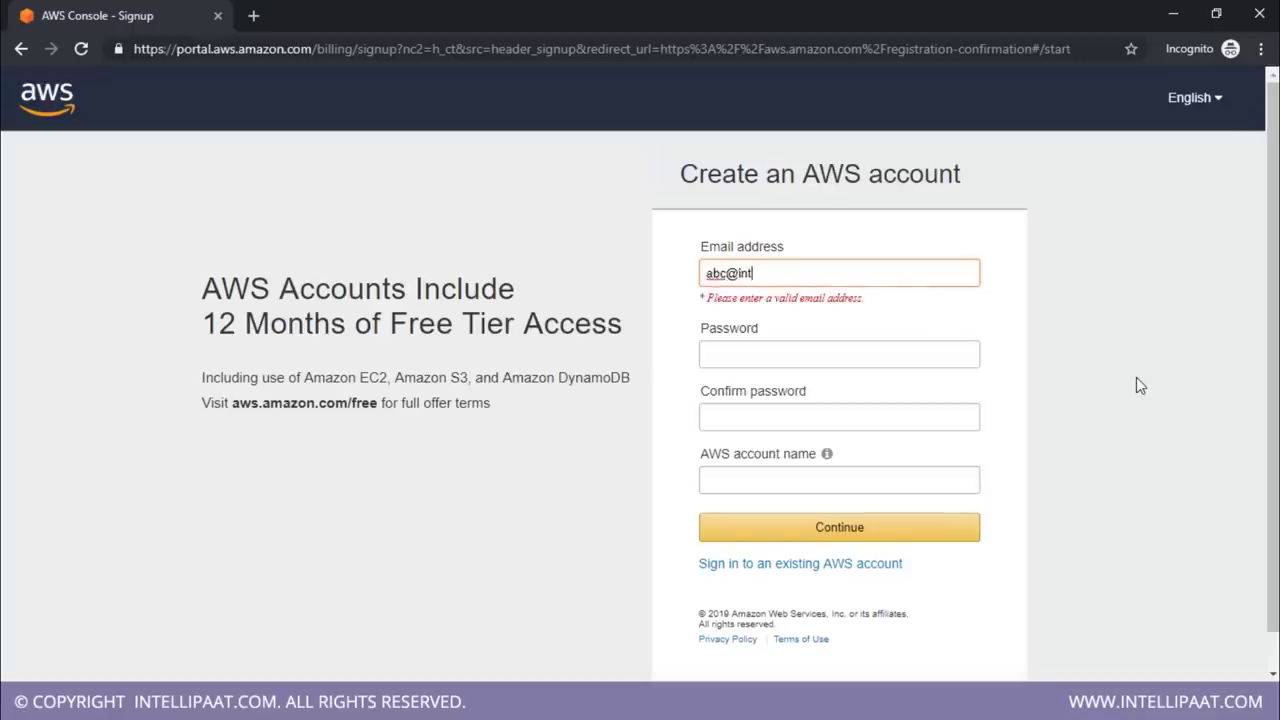
key("Tab")
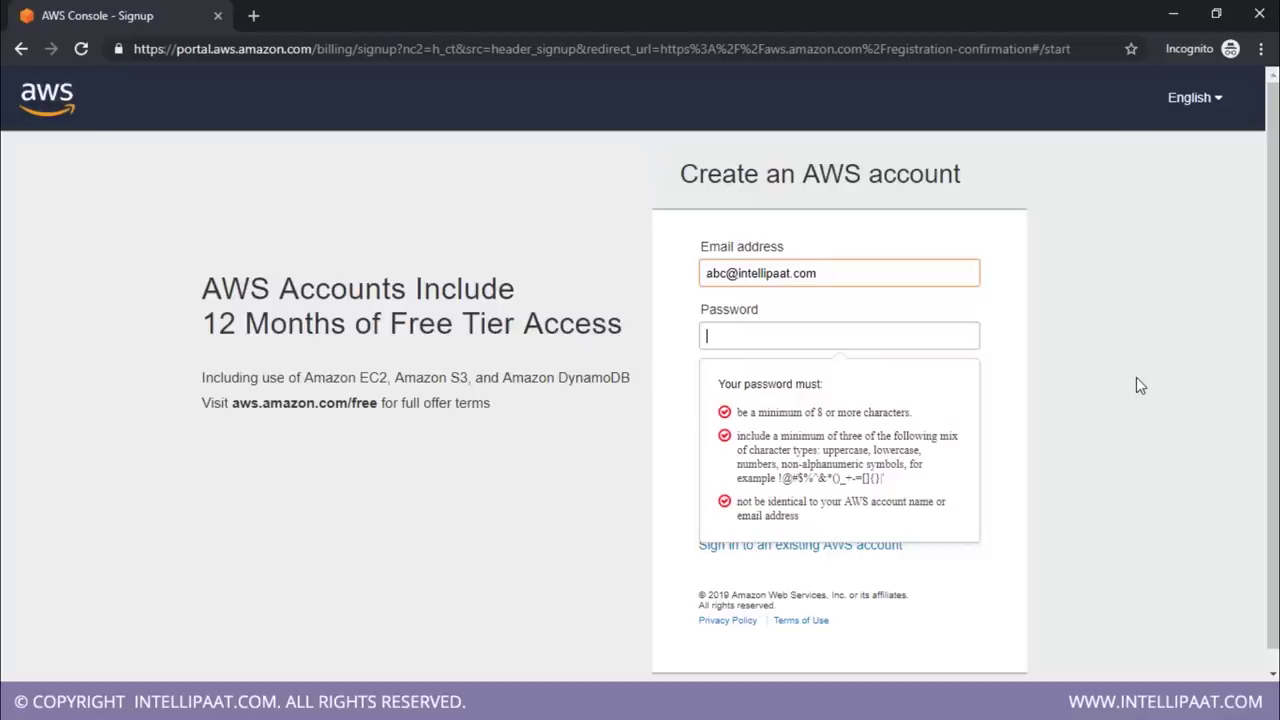
type("*******")
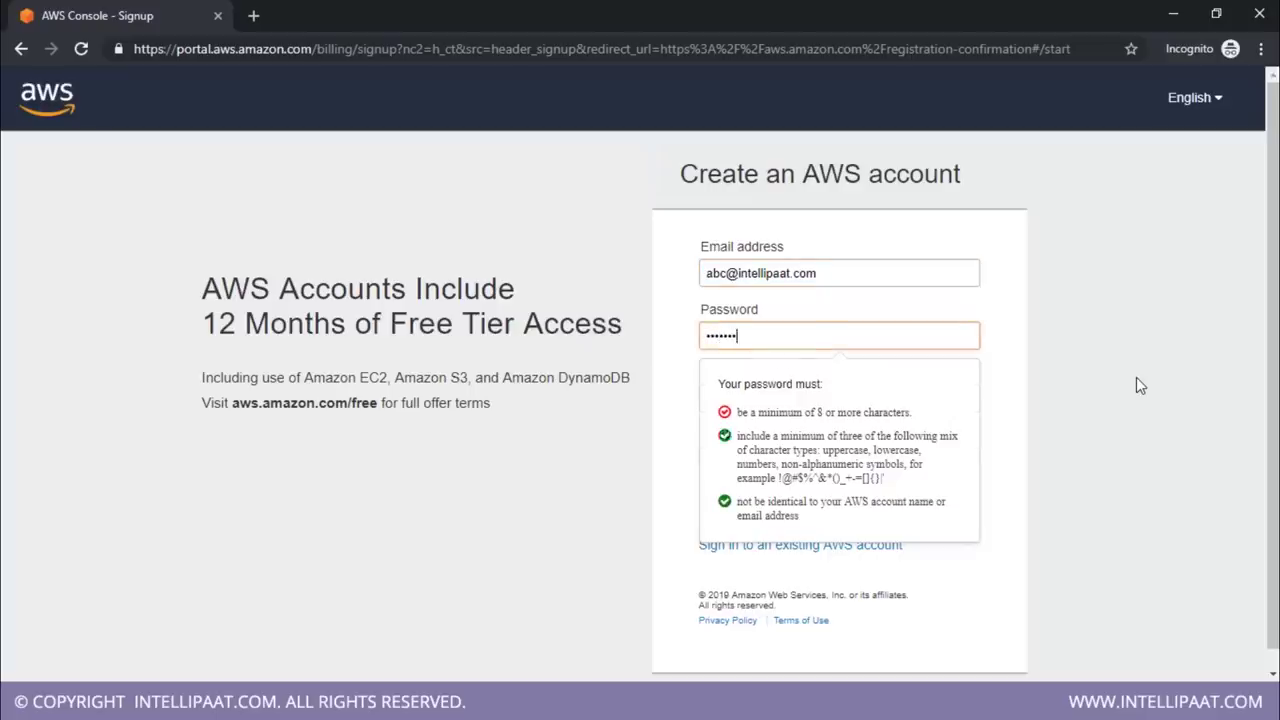
type("***")
key("Tab")
type("*****")
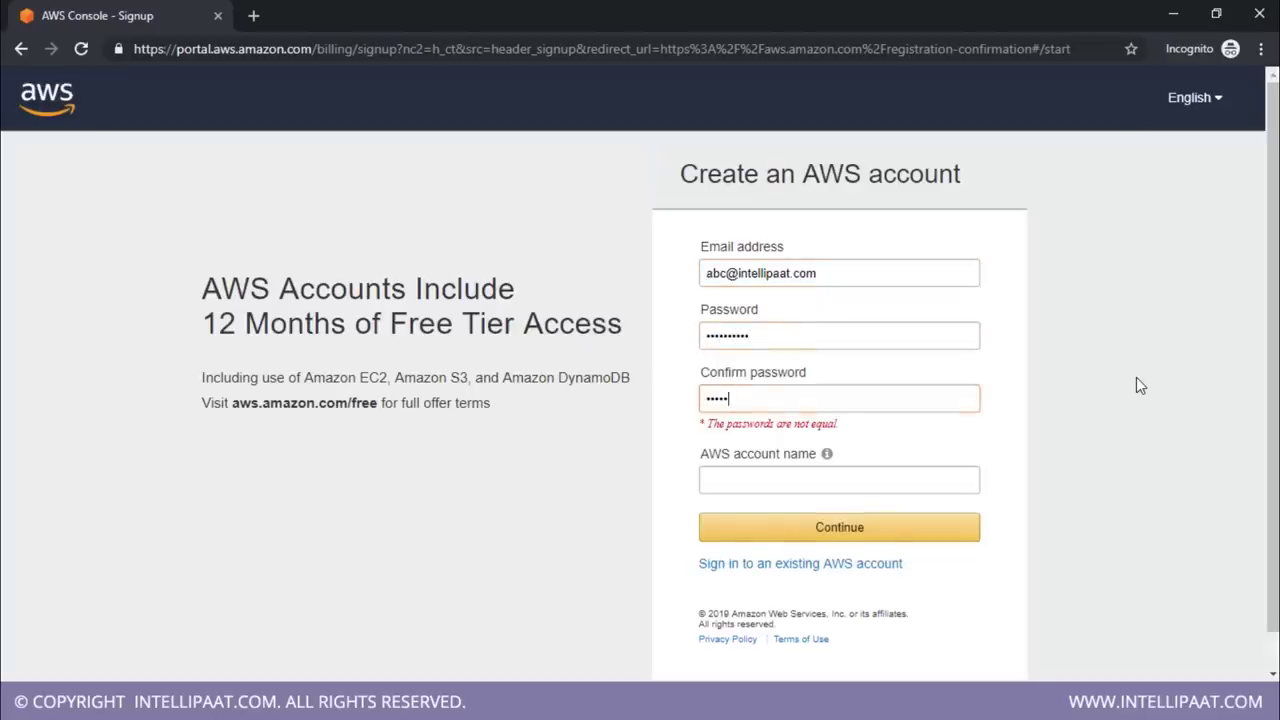
type("*****")
key("Tab")
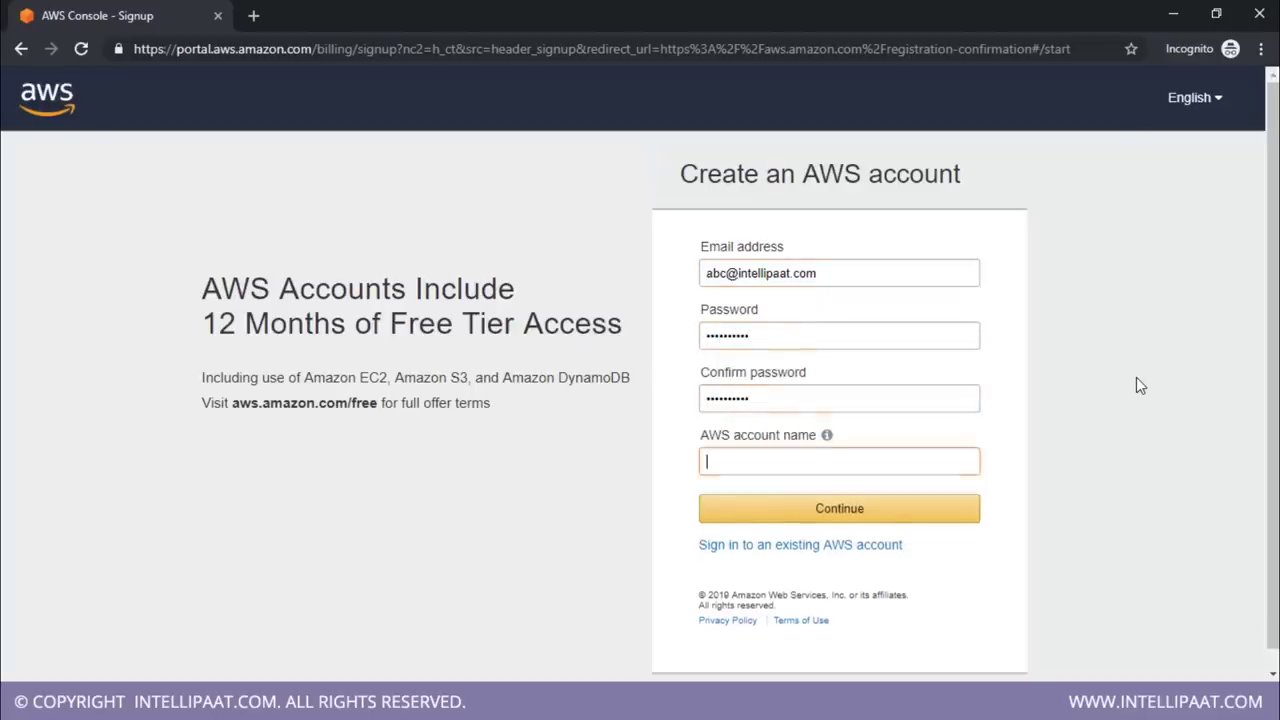
type("intellipaat")
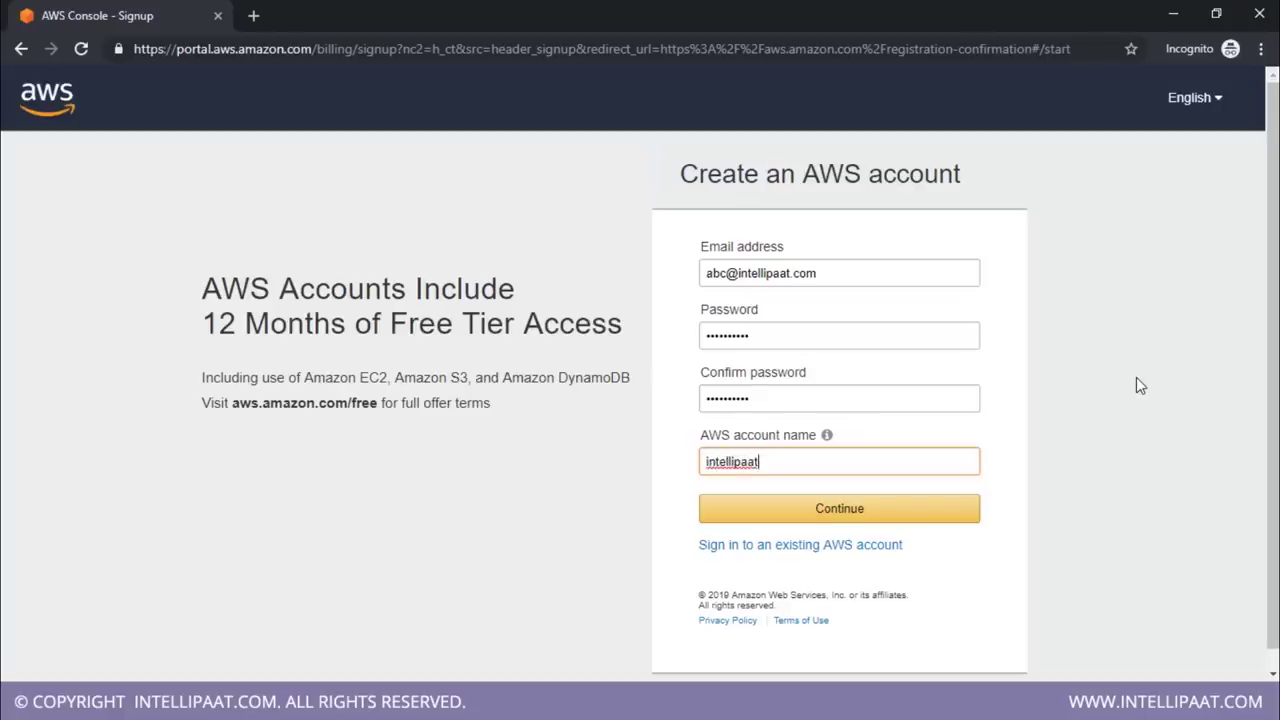
type("-test")
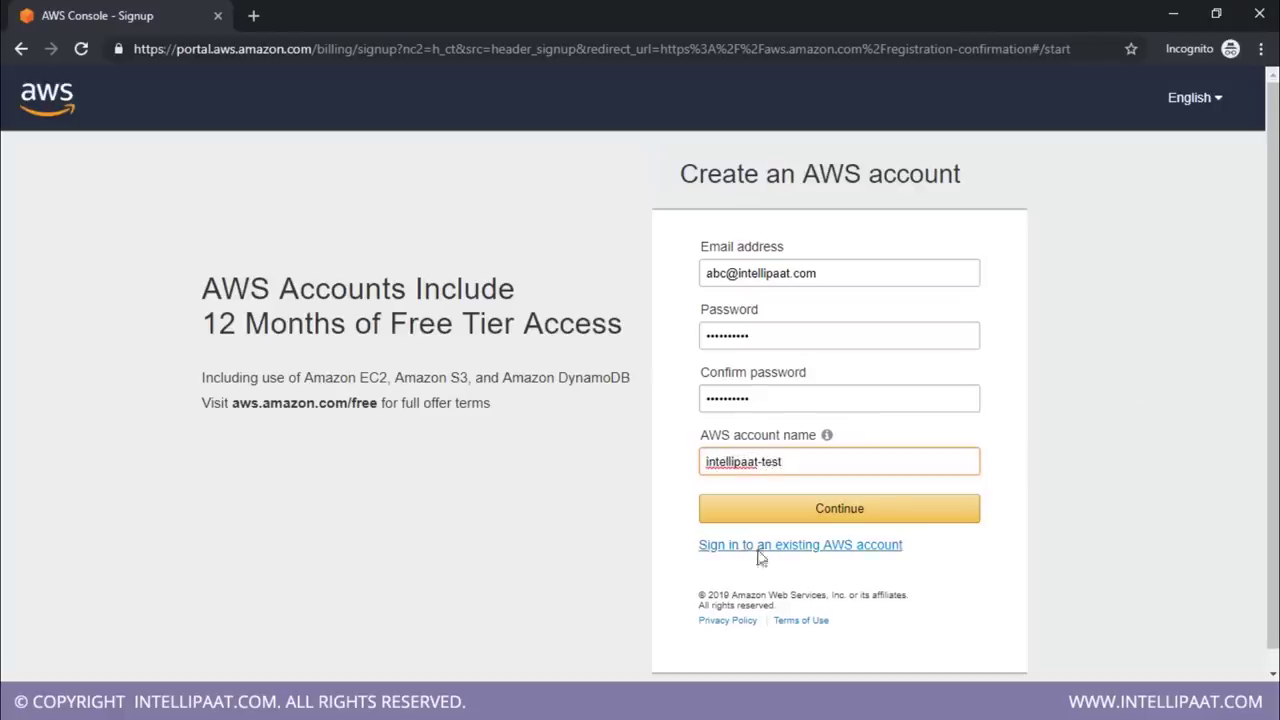
left_click(751, 519)
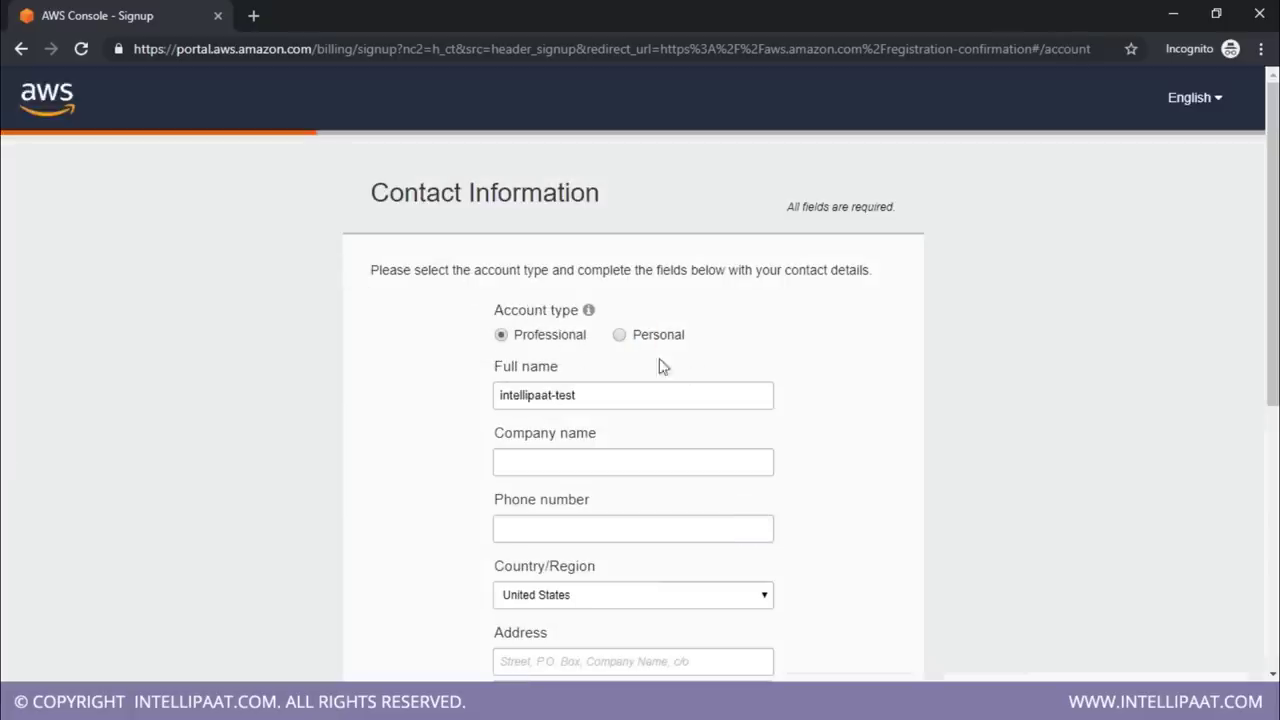
Make it a Personal account, enter the phone number and set the country to Tonga.
left_click(620, 335)
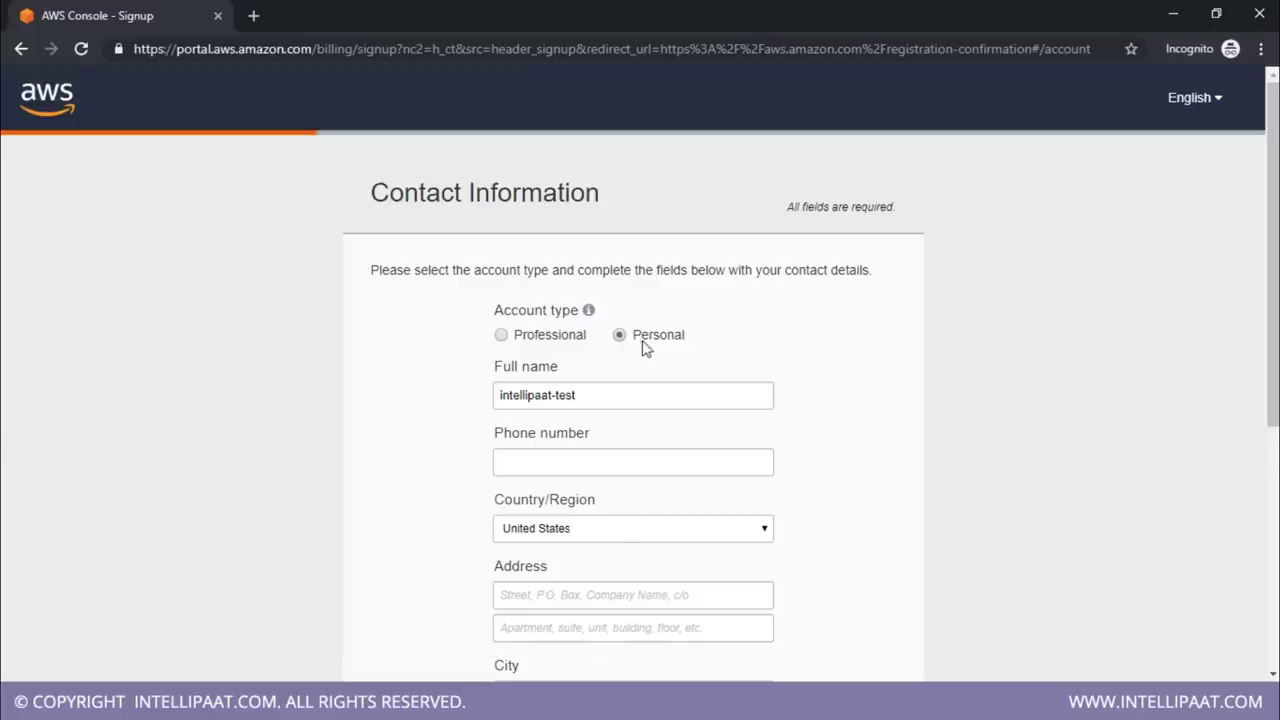
left_click(631, 452)
type("12")
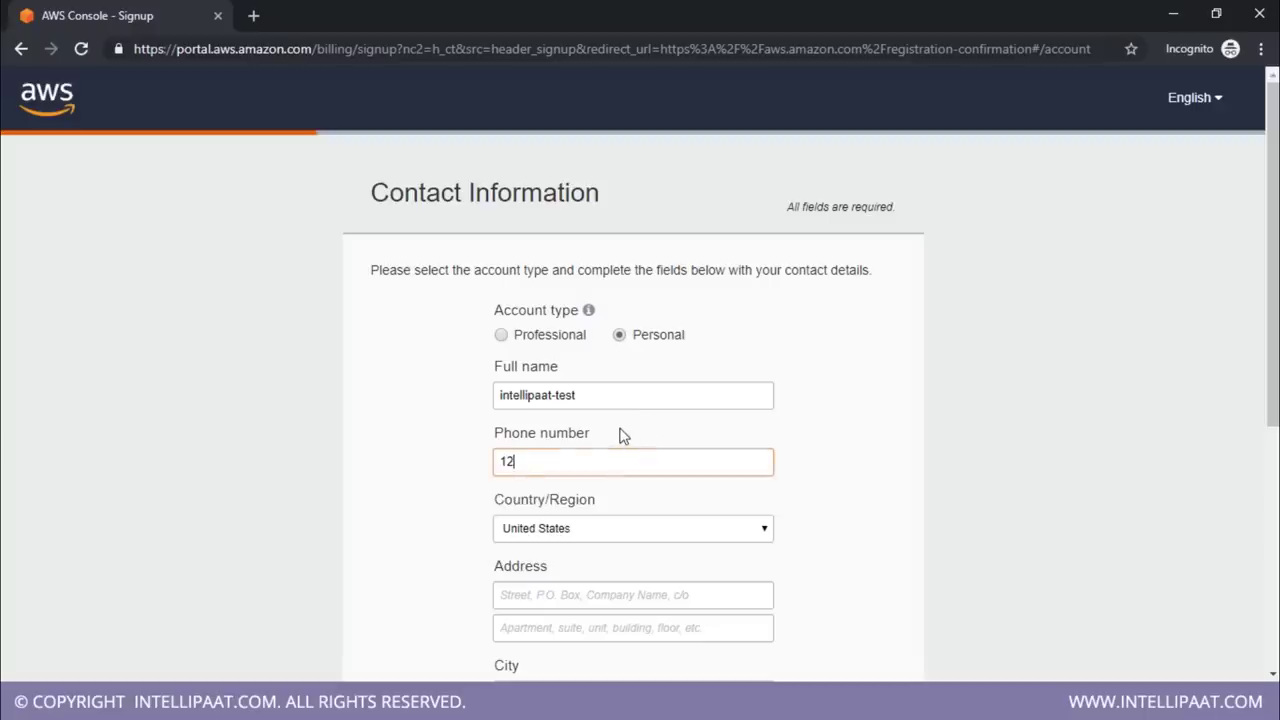
type("3456789")
scroll(992, 480, "down", 3)
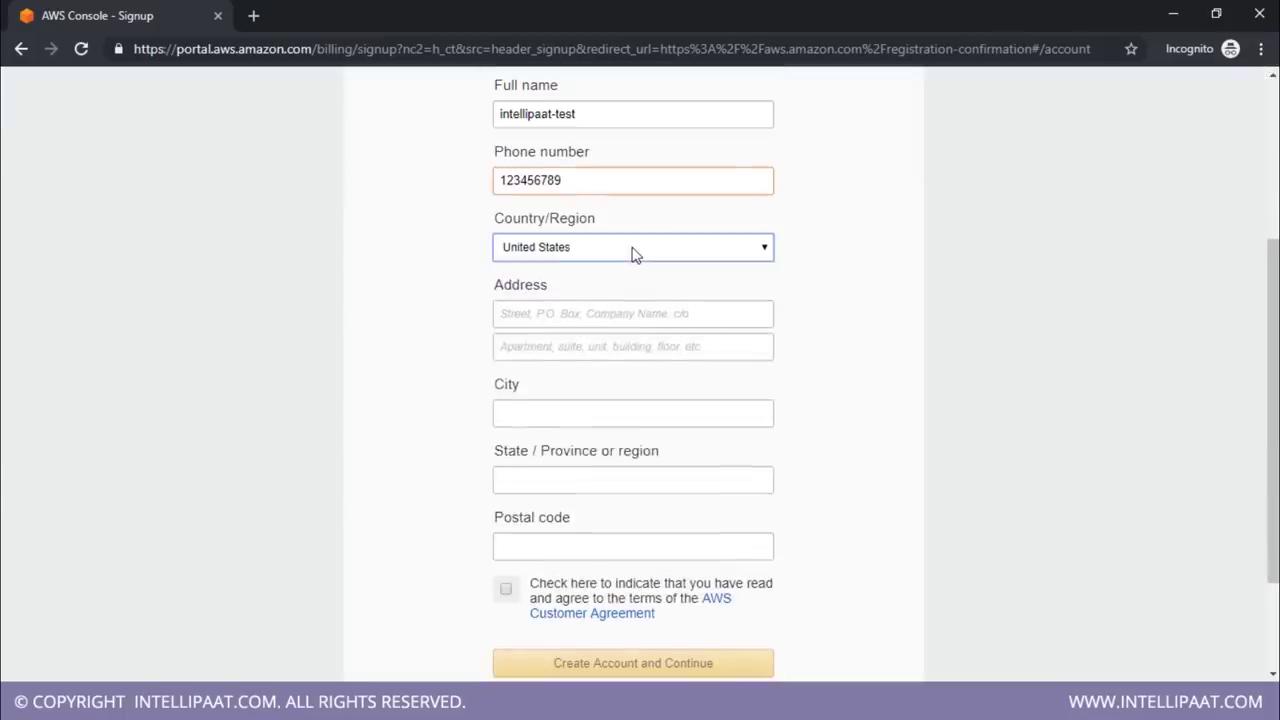
left_click(632, 250)
left_click(625, 386)
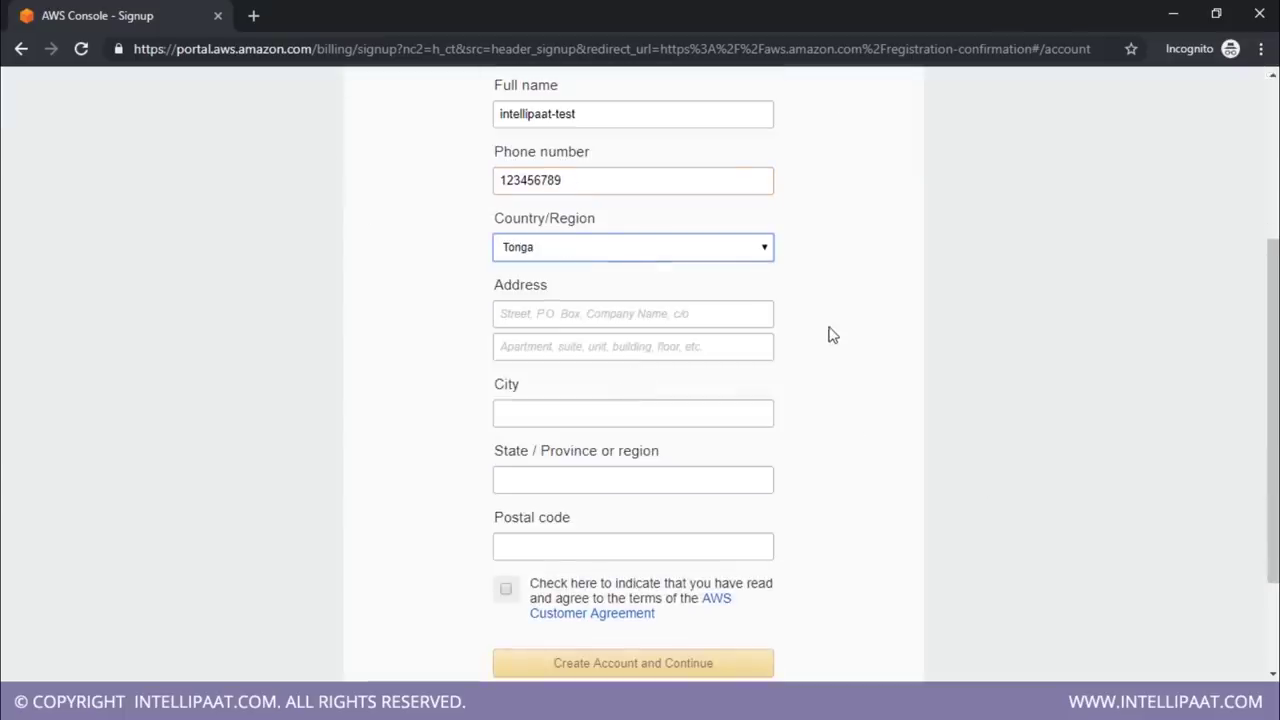
Autofill the address, city, state and postal code, accept the Customer Agreement, and create the account.
left_click(589, 314)
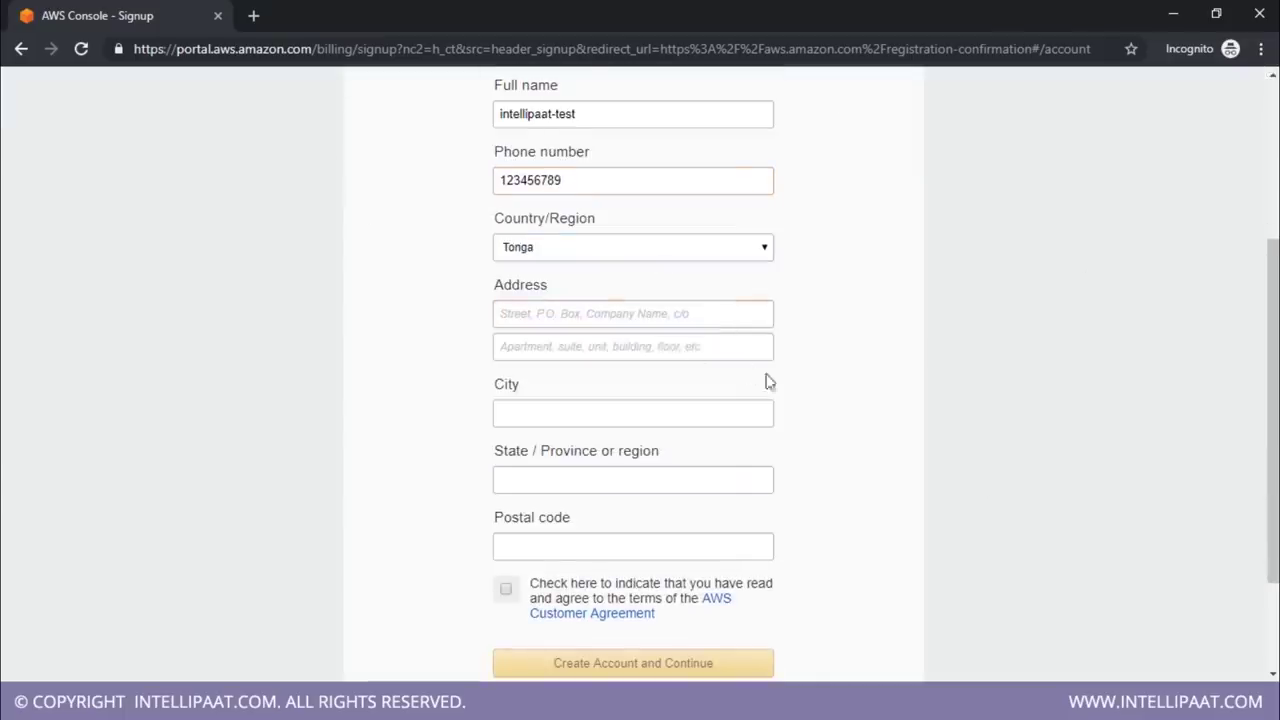
scroll(766, 377, "down", 2)
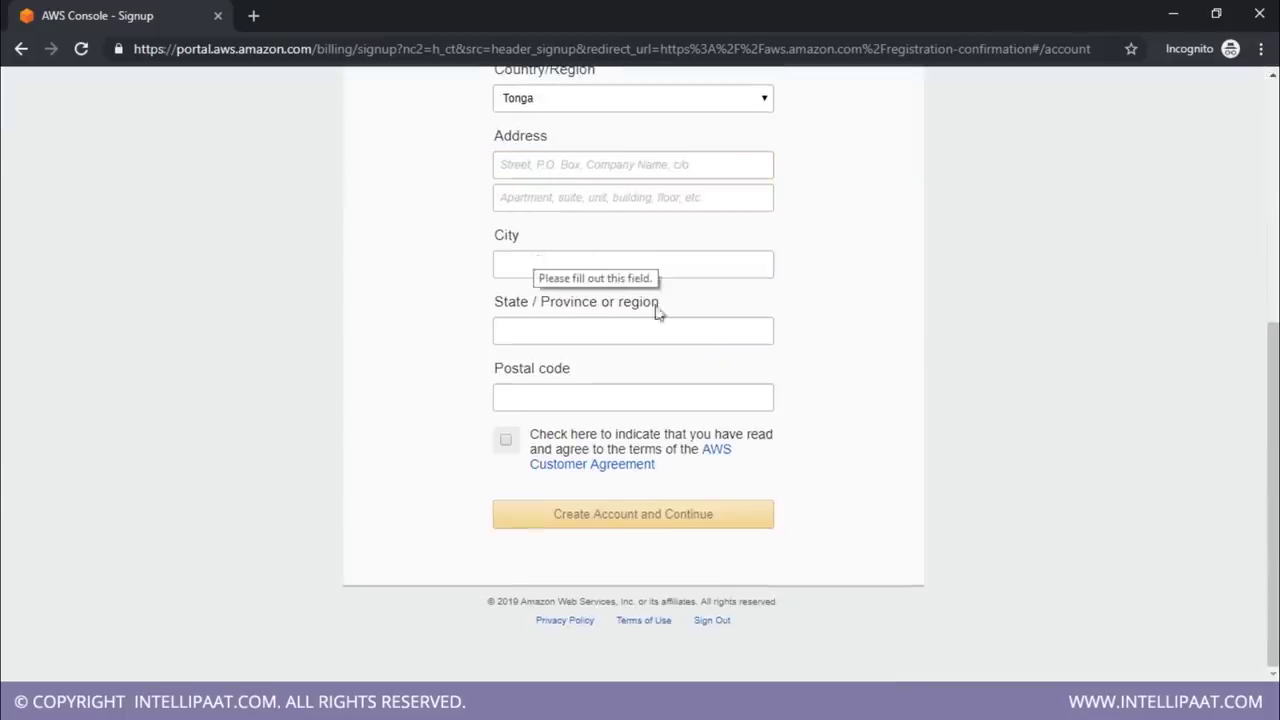
left_click(573, 258)
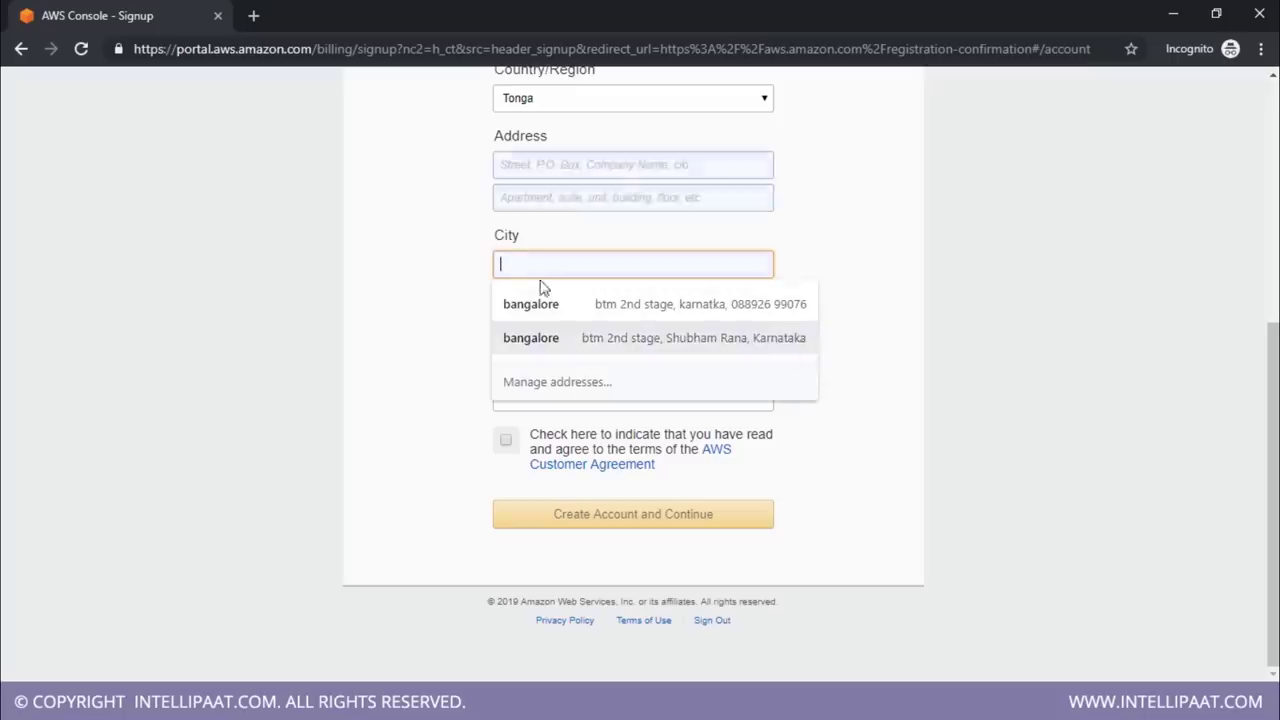
left_click(593, 325)
left_click(591, 338)
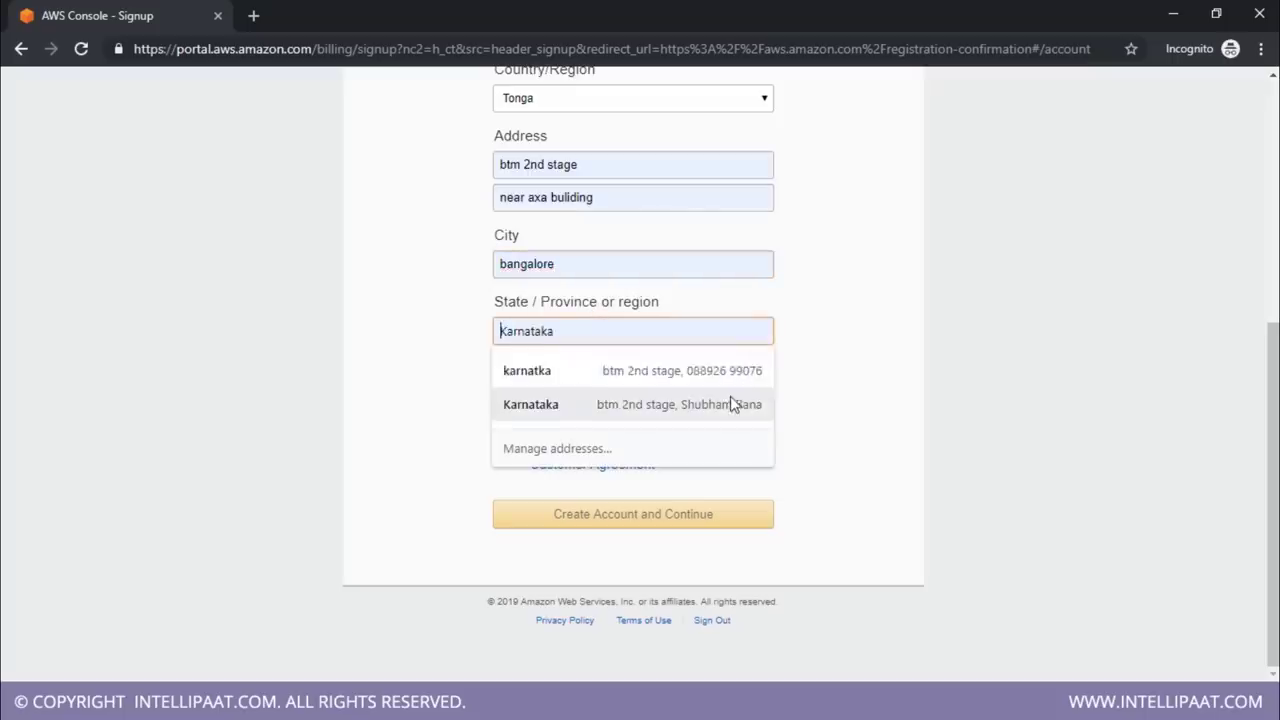
left_click(731, 405)
left_click(510, 444)
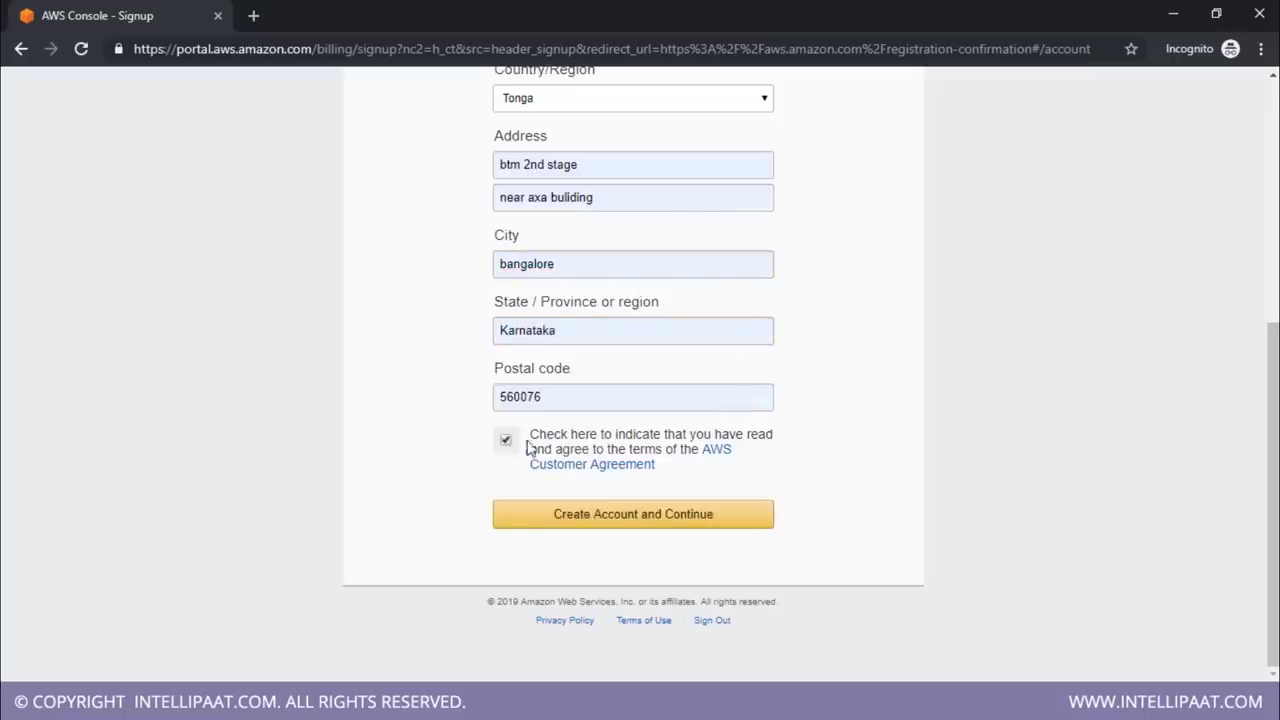
scroll(851, 461, "up", 2)
scroll(850, 460, "up", 3)
scroll(783, 494, "down", 4)
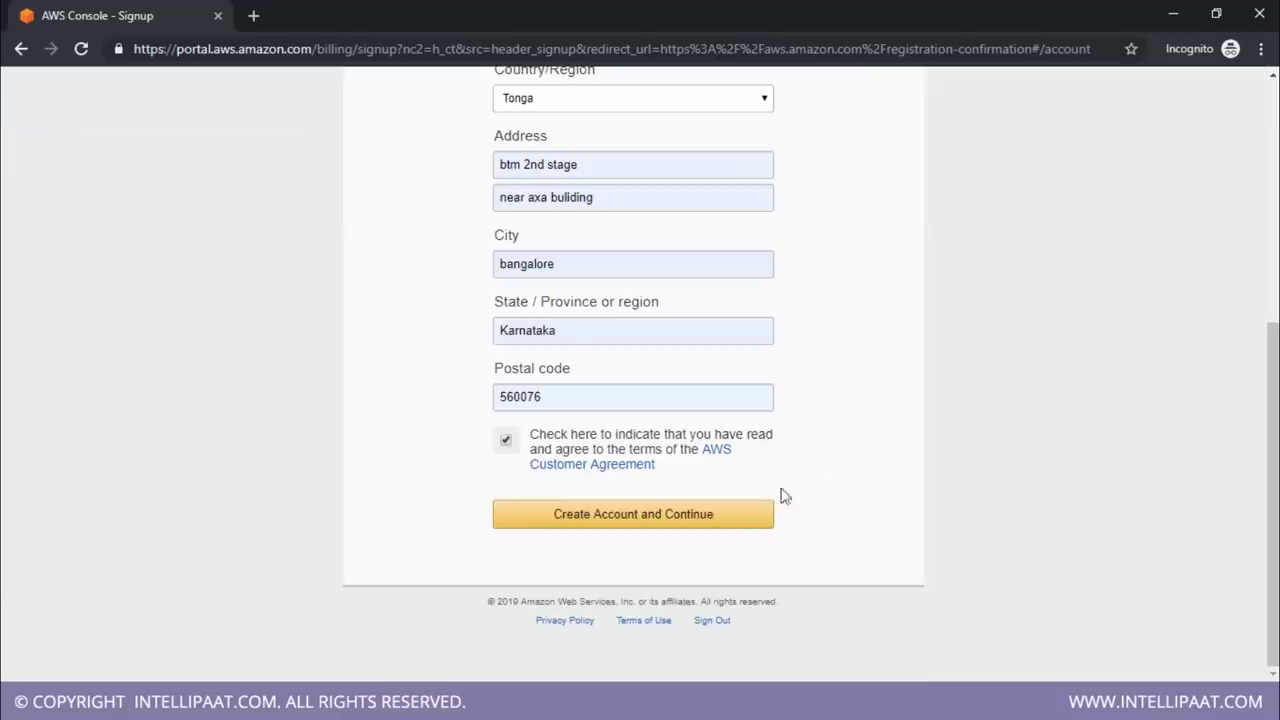
left_click(687, 521)
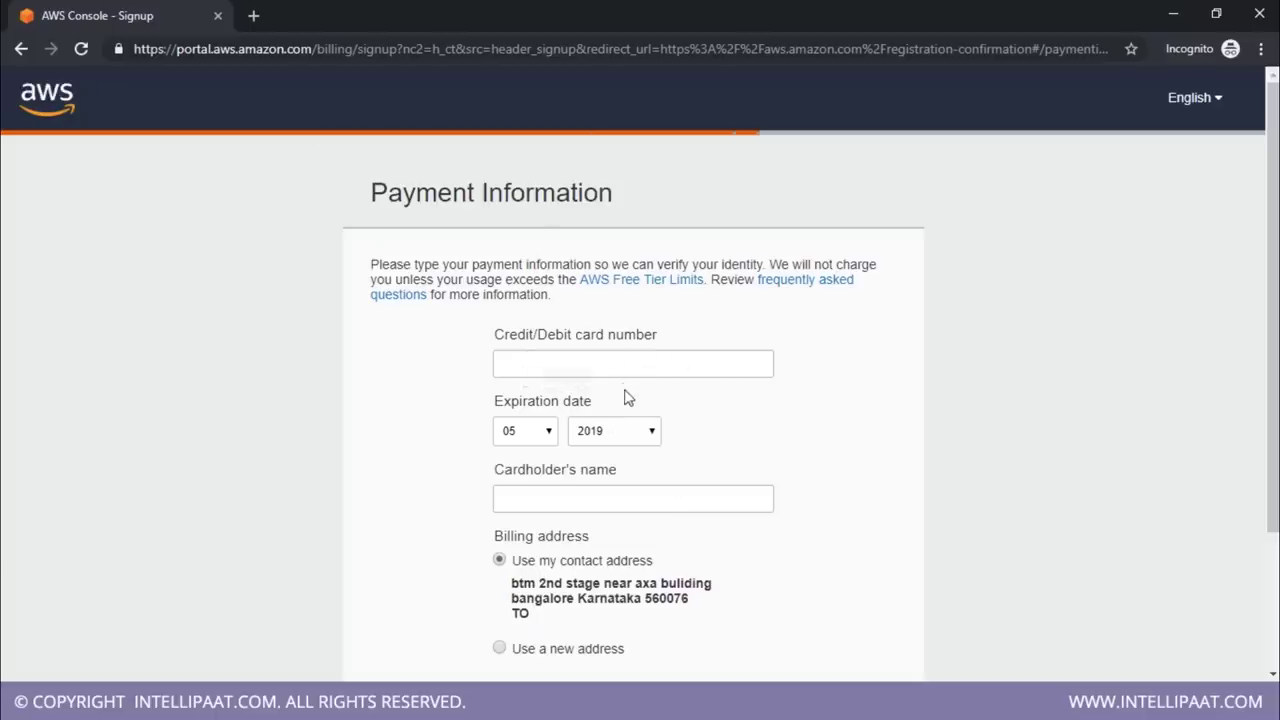
Leave the Payment Information form unfilled and go back to aws.amazon.com.
scroll(600, 400, "down", 2)
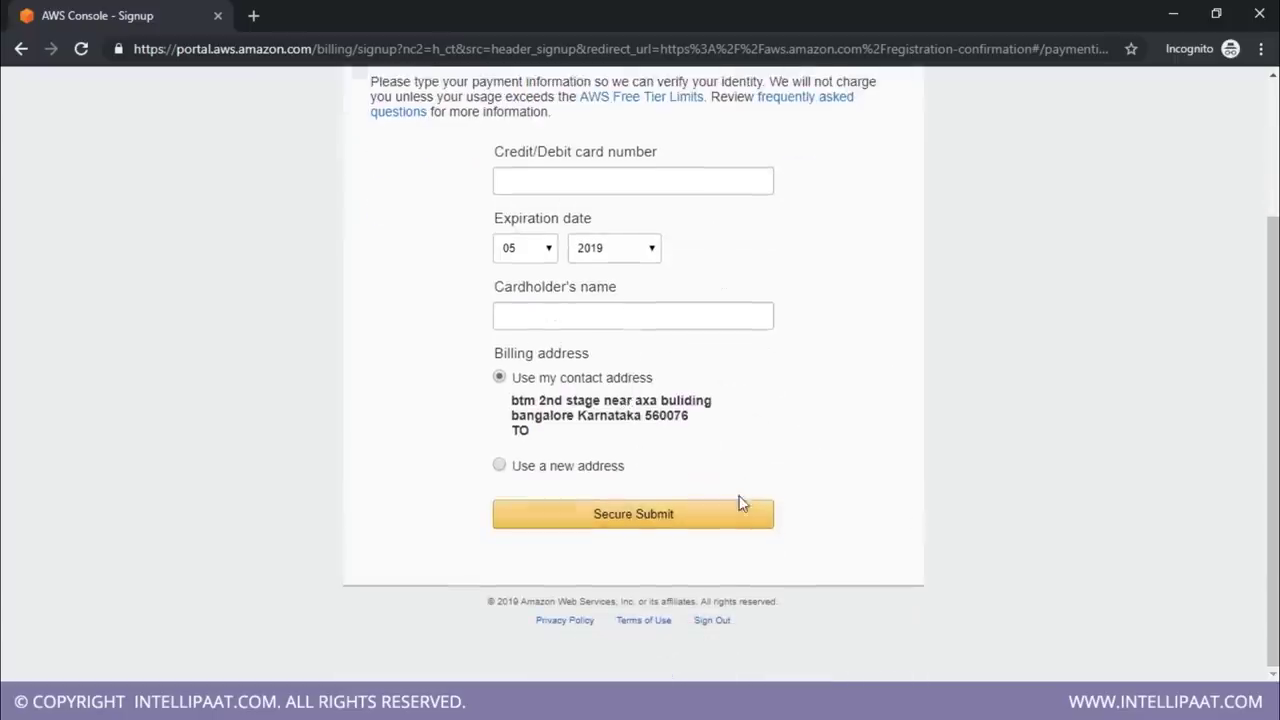
scroll(851, 491, "up", 2)
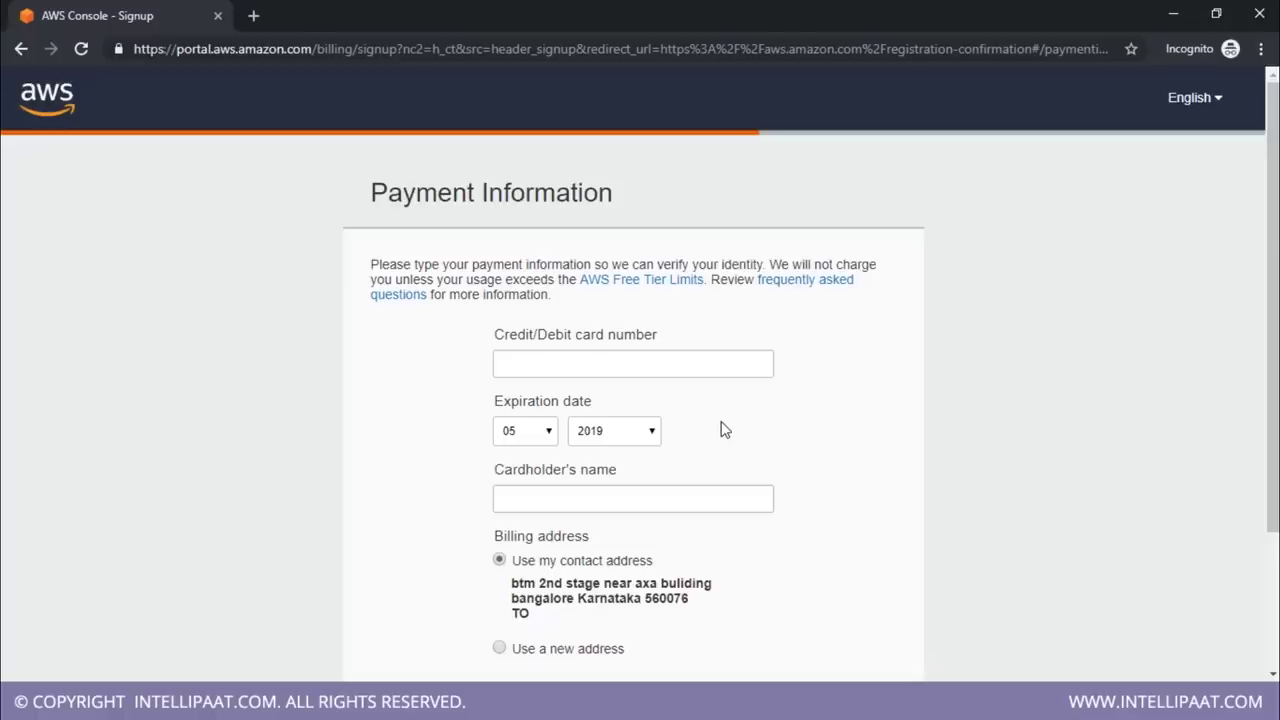
scroll(760, 312, "down", 3)
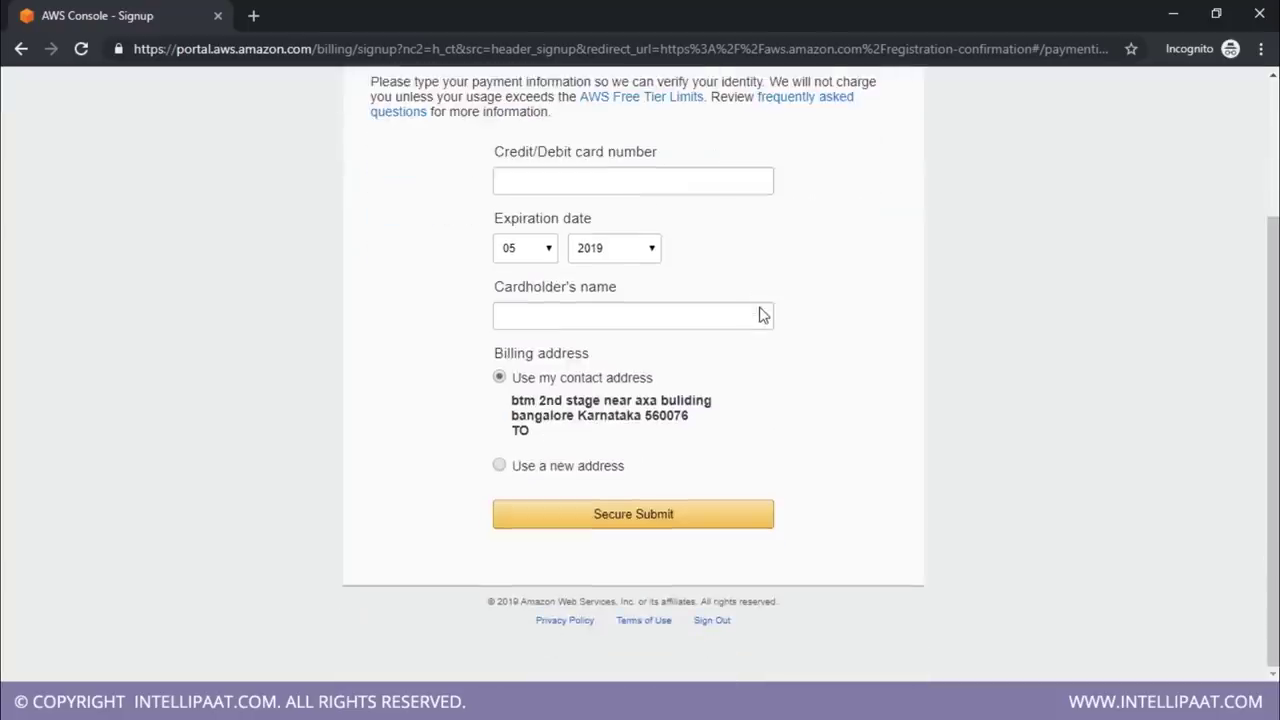
scroll(760, 308, "up", 3)
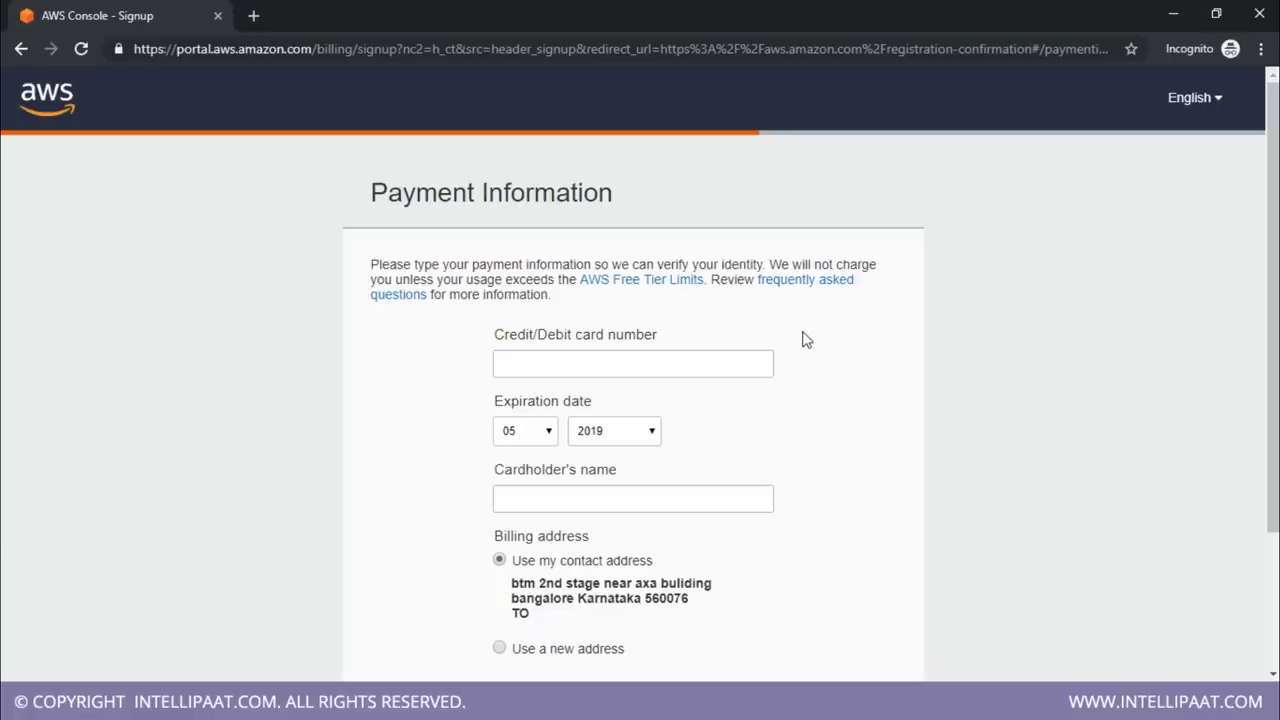
scroll(818, 275, "down", 1)
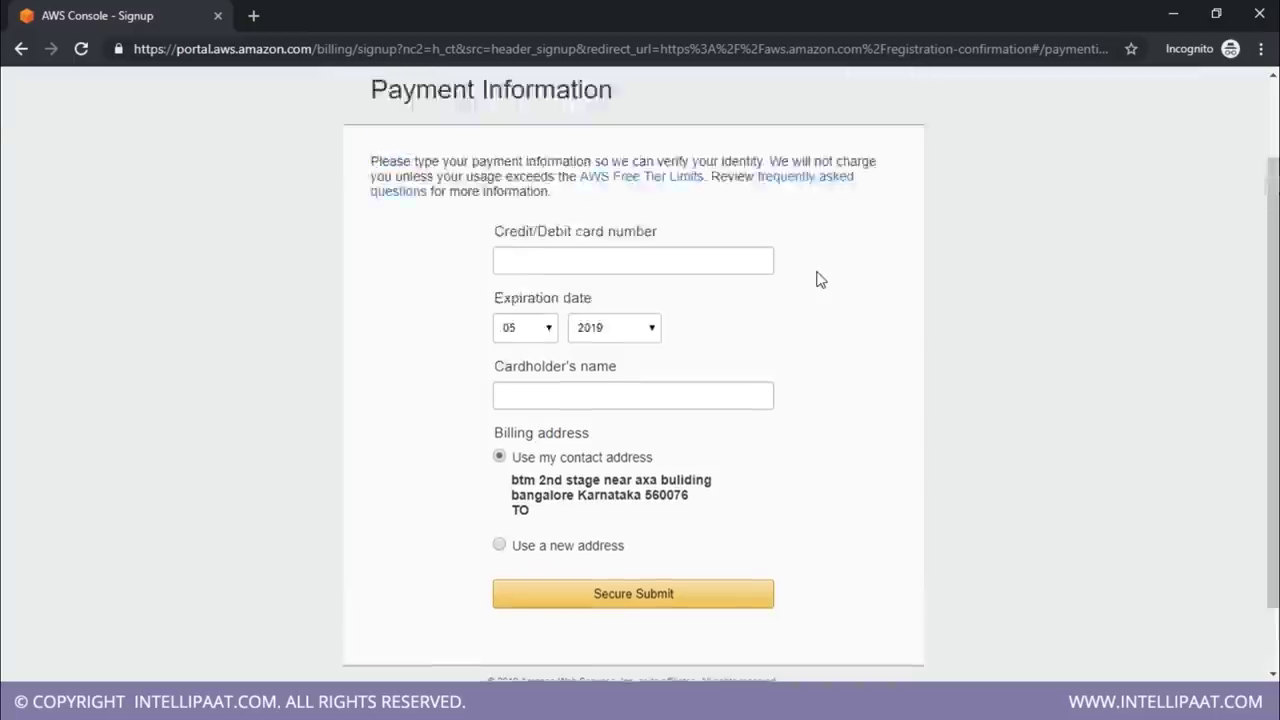
scroll(818, 278, "up", 1)
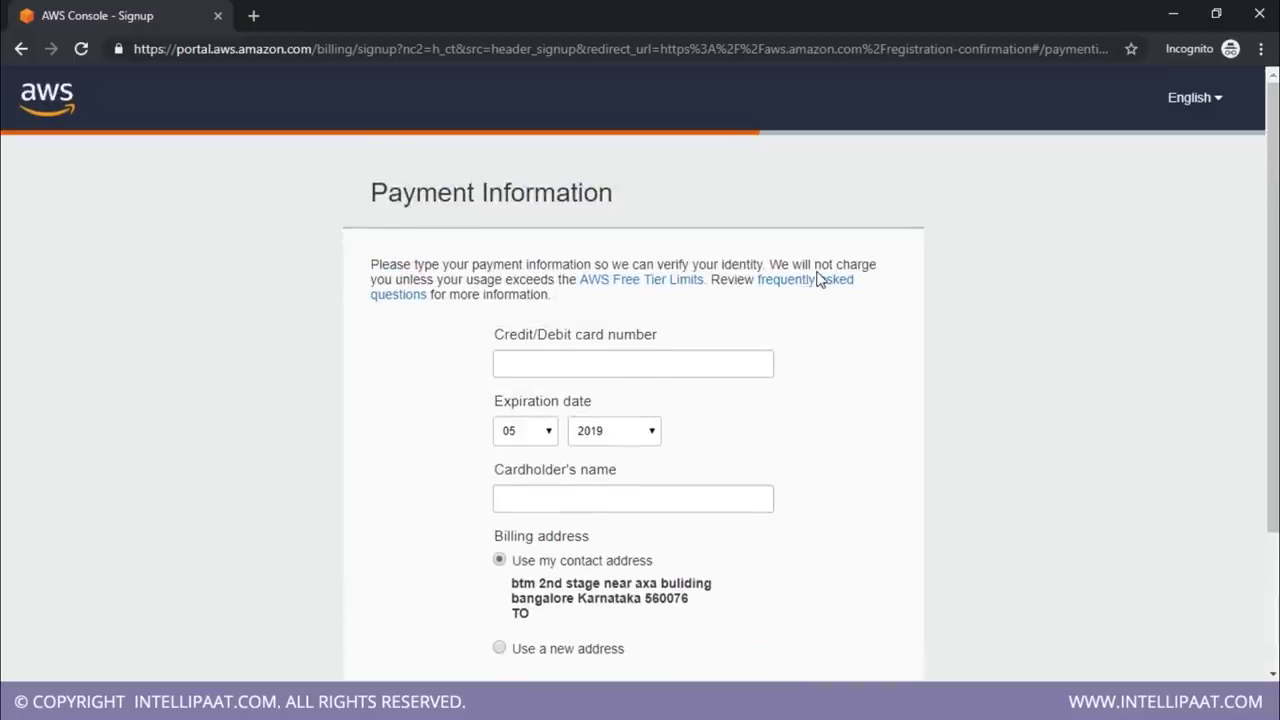
left_click(766, 50)
type("aws")
key("Return")
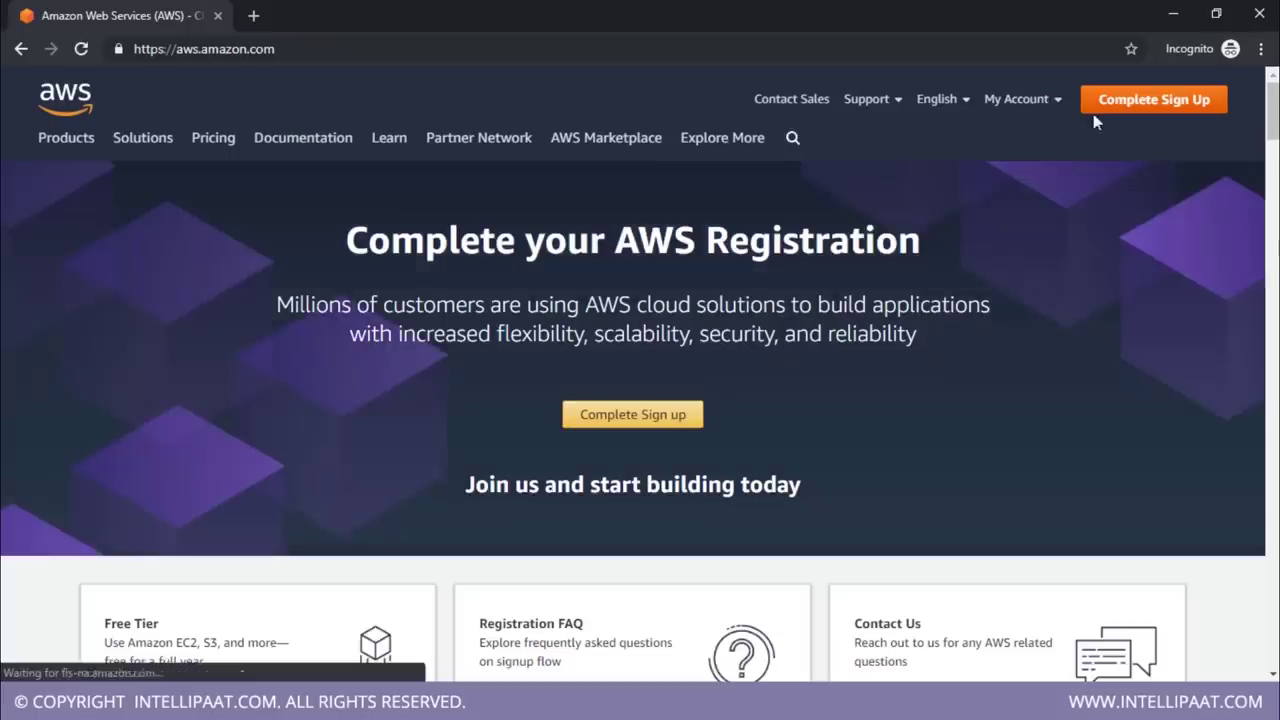
Open the Management Console and sign in as root with the account e-mail and password.
mouse_move(1030, 110)
left_click(1032, 143)
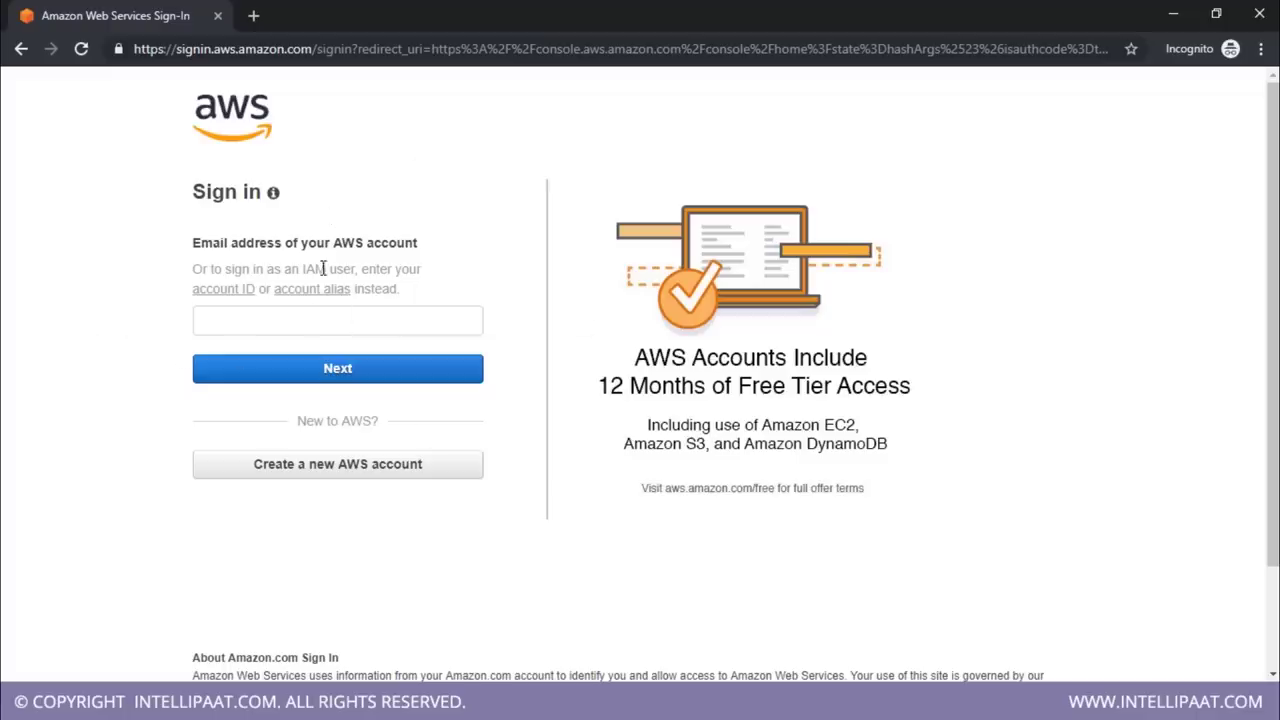
left_click(317, 318)
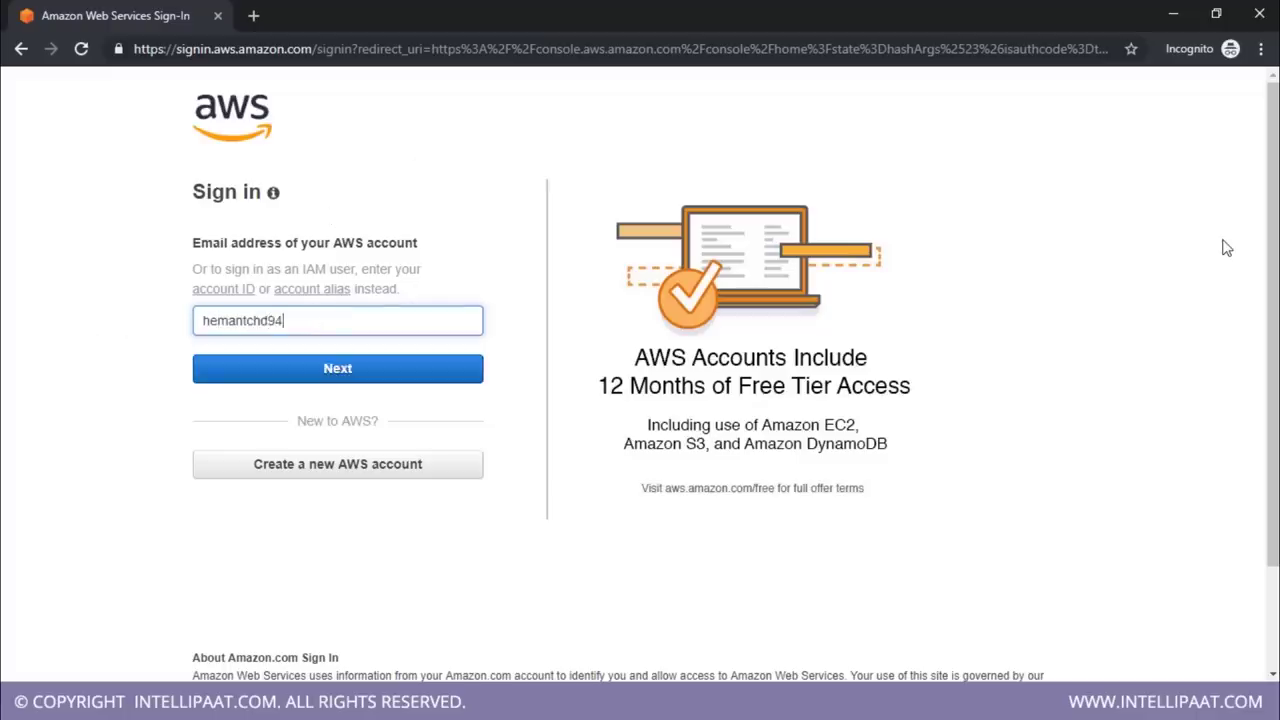
key("Return")
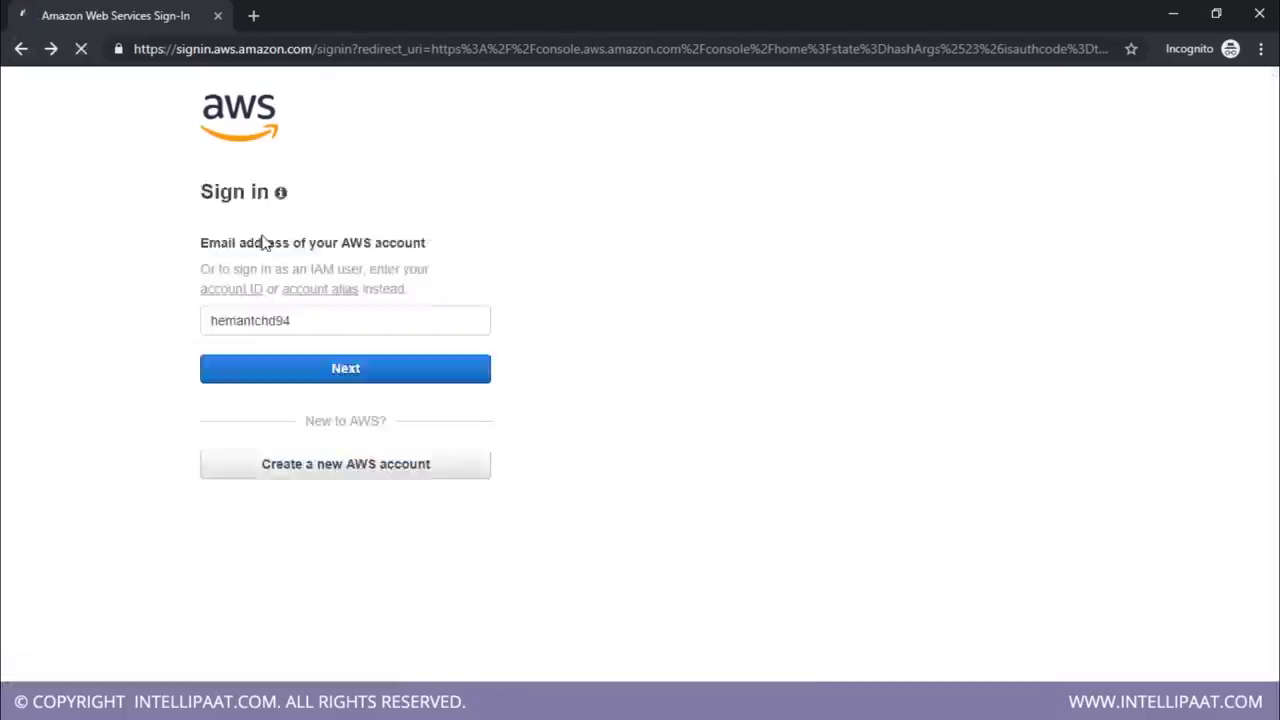
left_click(297, 320)
type("@gmai")
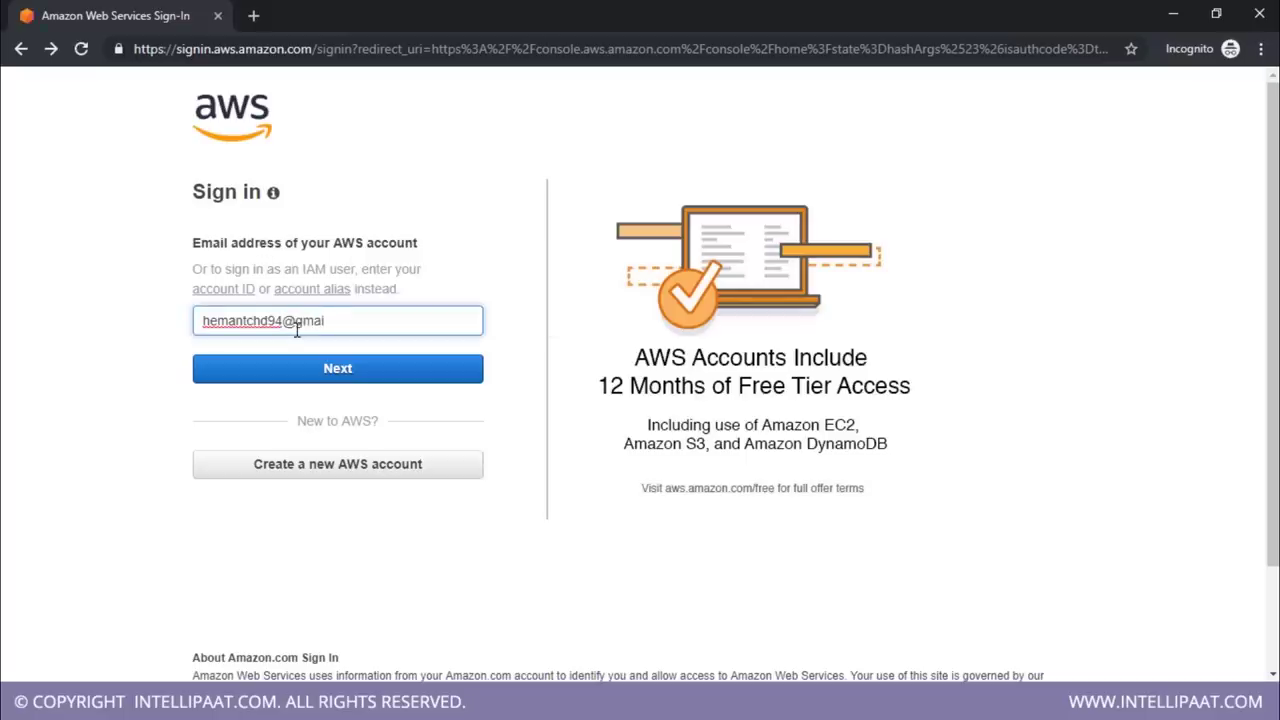
type("l.com")
key("Return")
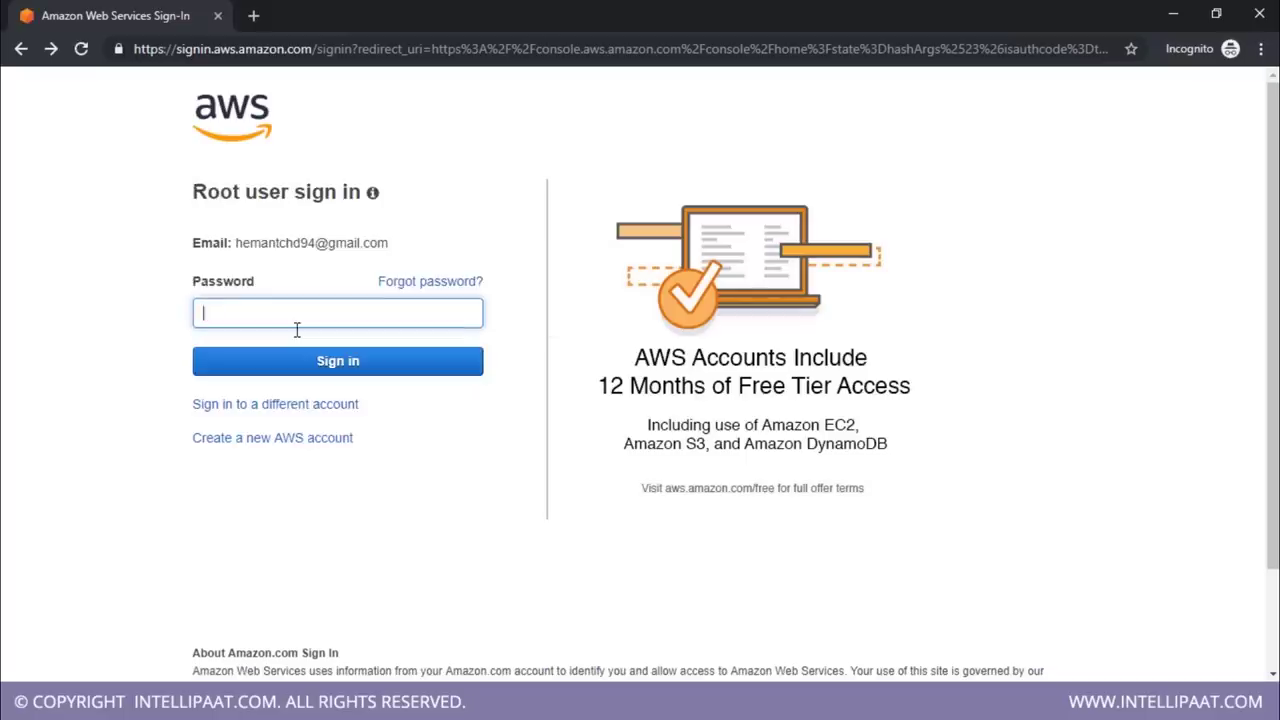
type("********")
key("Return")
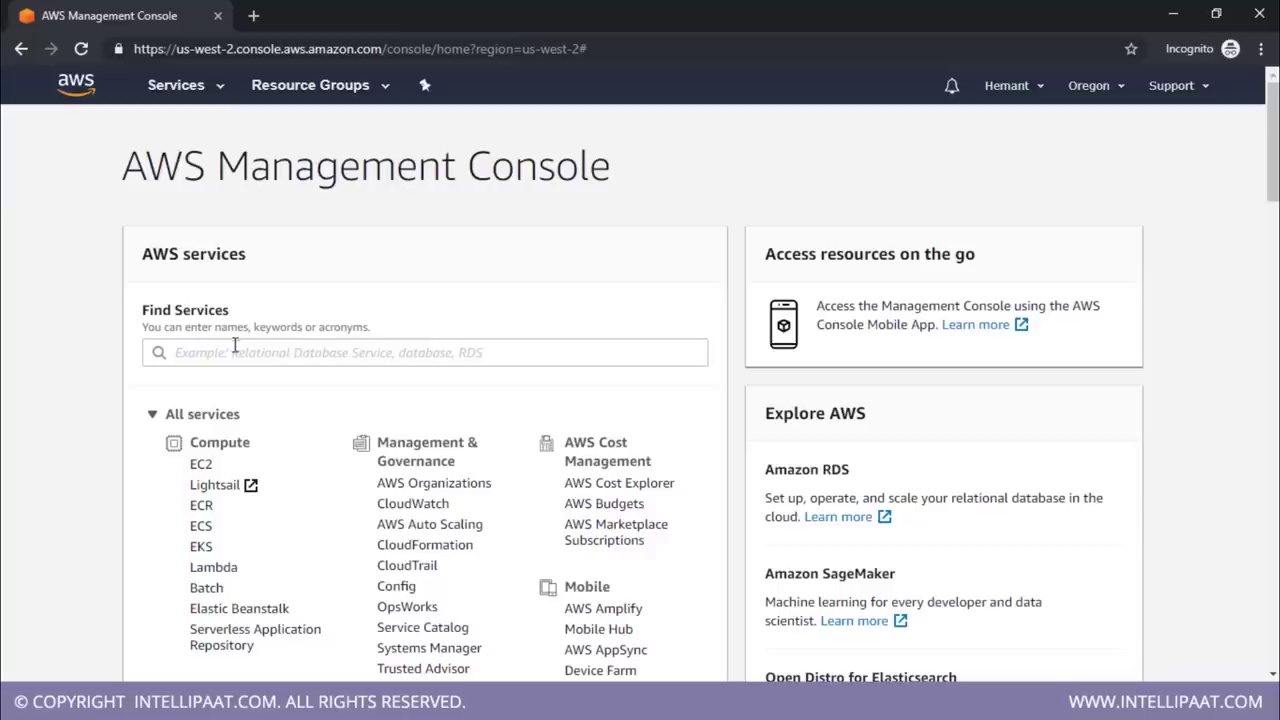
left_click_drag(228, 442, 297, 442)
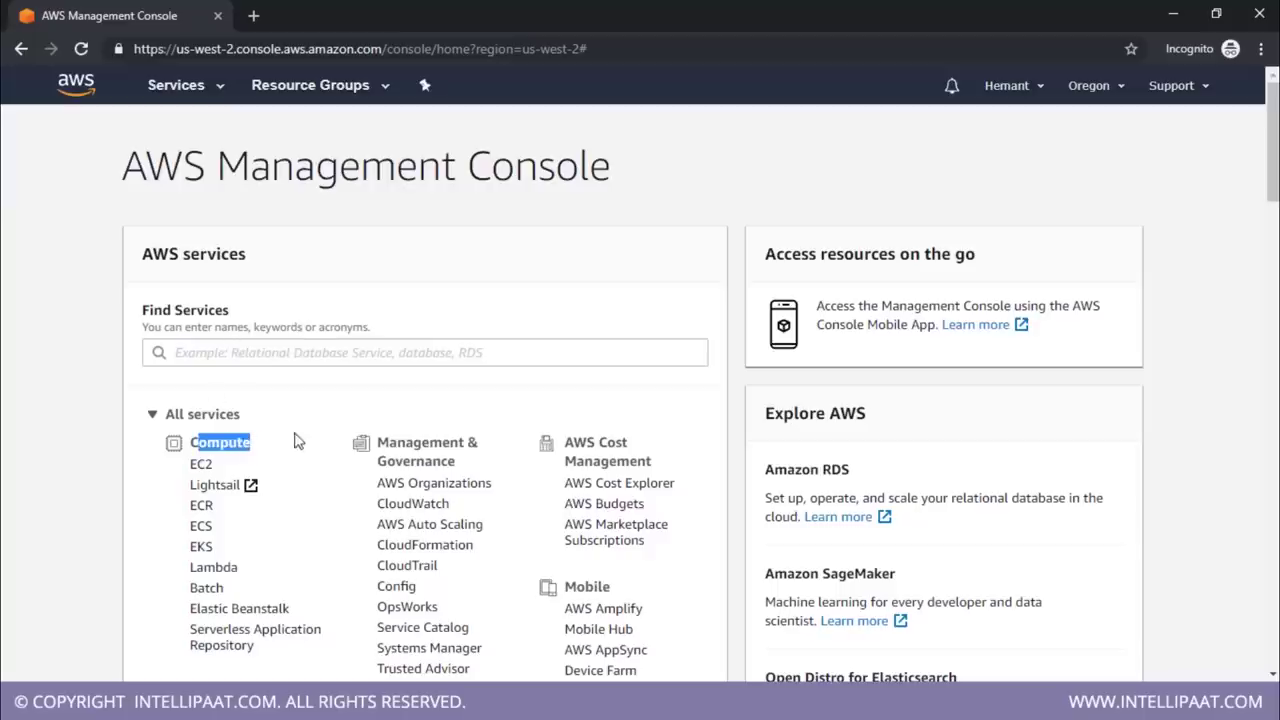
scroll(270, 450, "down", 2)
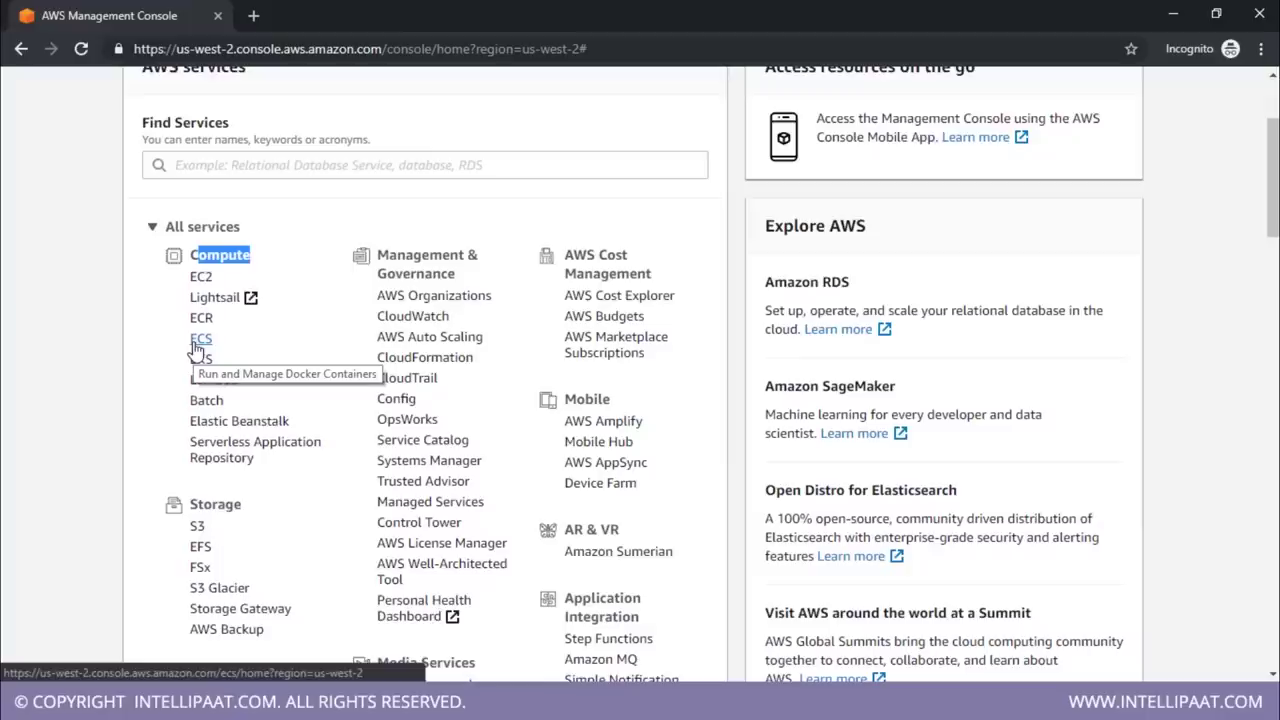
scroll(471, 340, "down", 10)
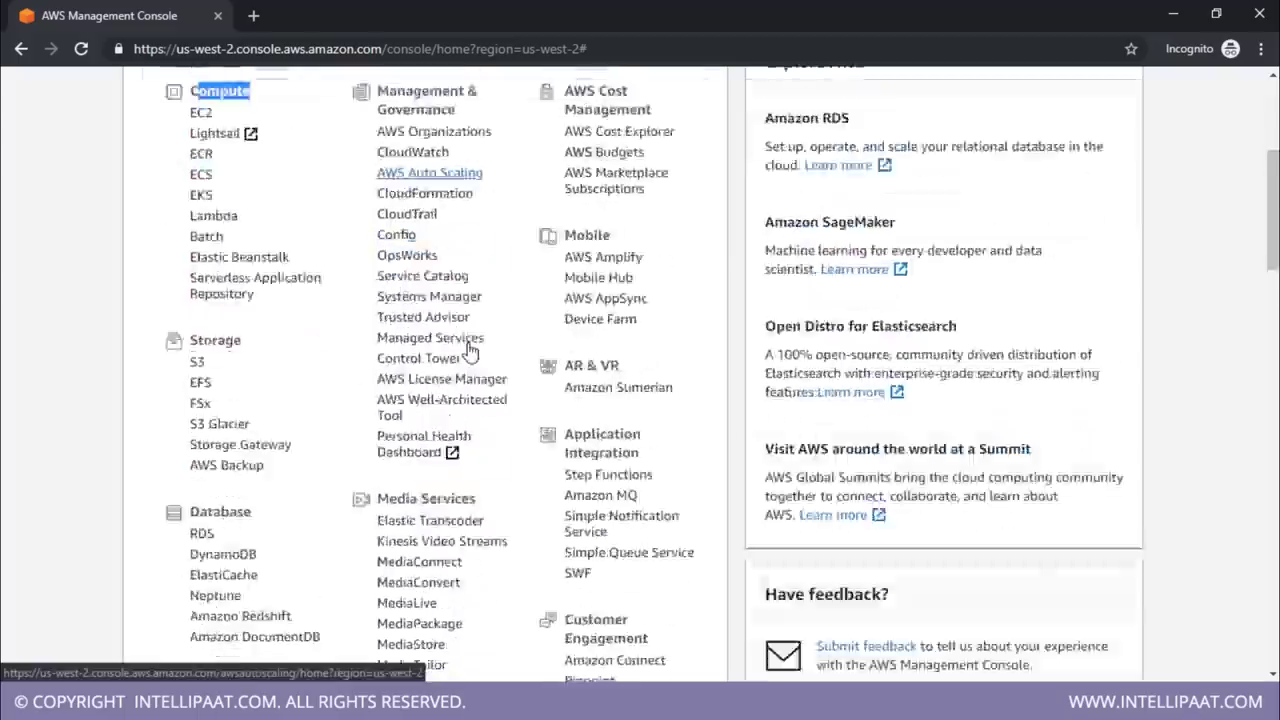
scroll(471, 330, "down", 4)
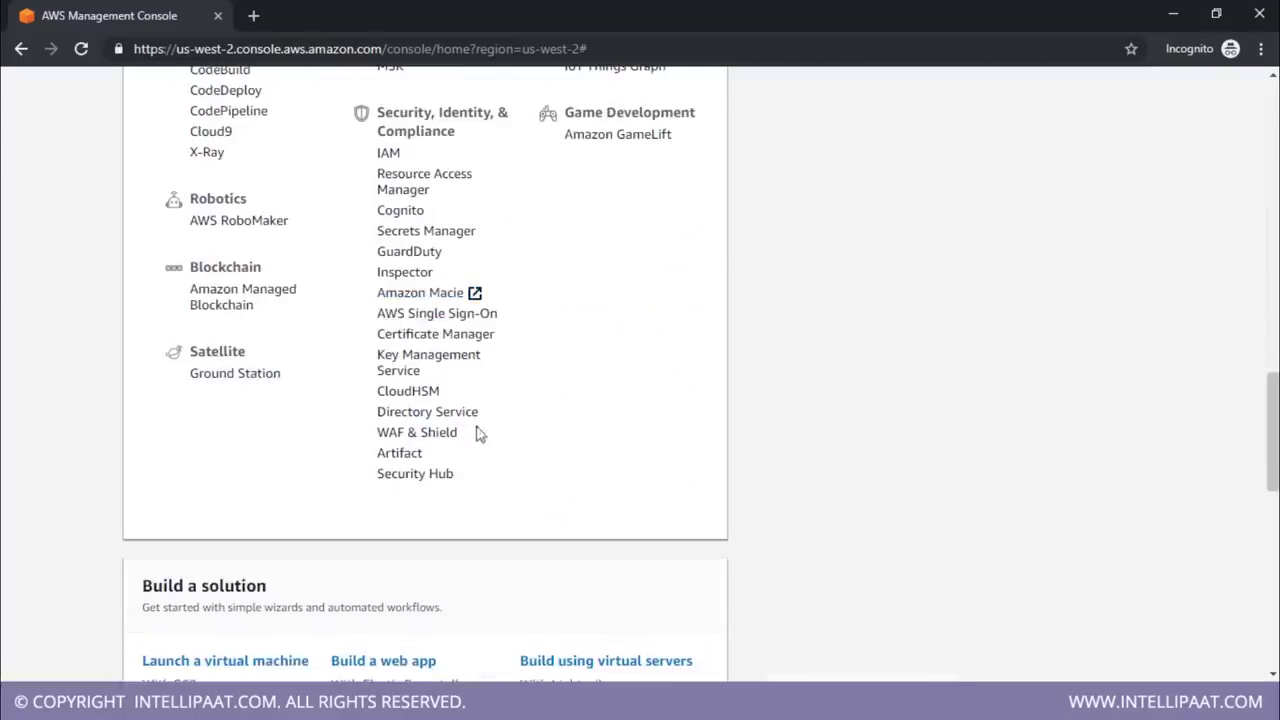
scroll(628, 230, "up", 1)
scroll(628, 230, "up", 3)
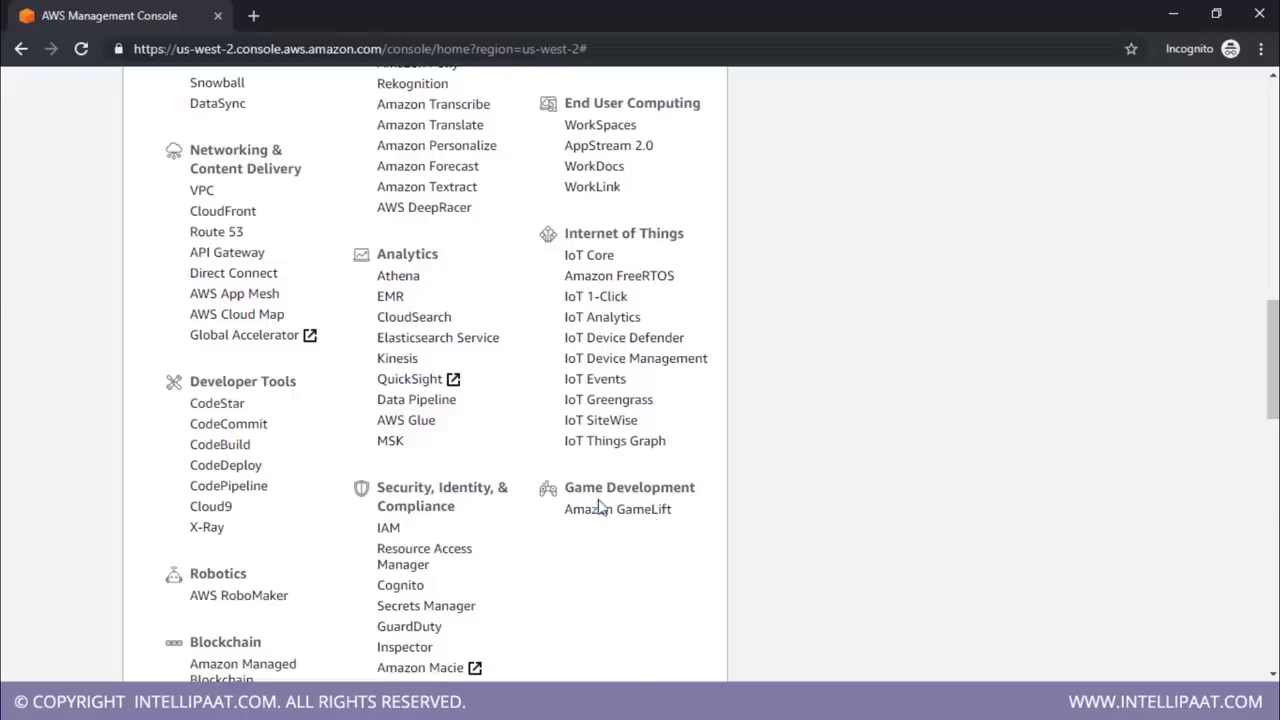
scroll(610, 520, "up", 1)
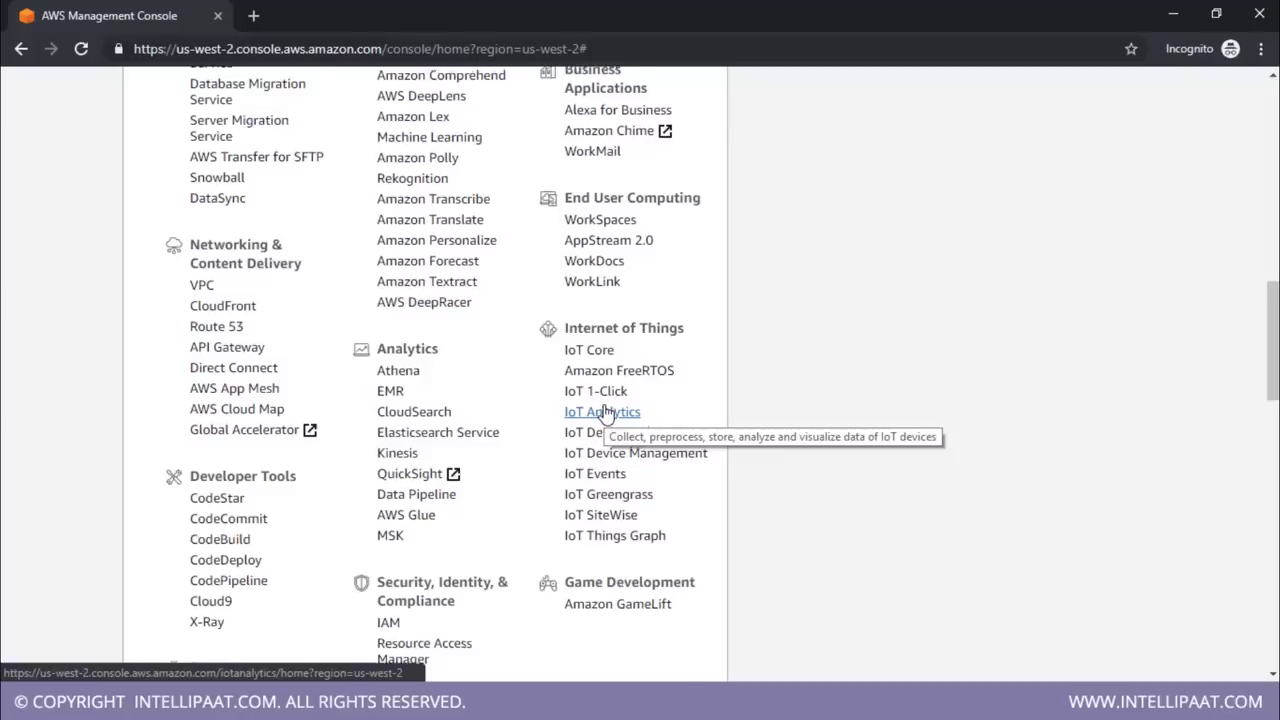
scroll(605, 412, "up", 1)
scroll(480, 470, "up", 3)
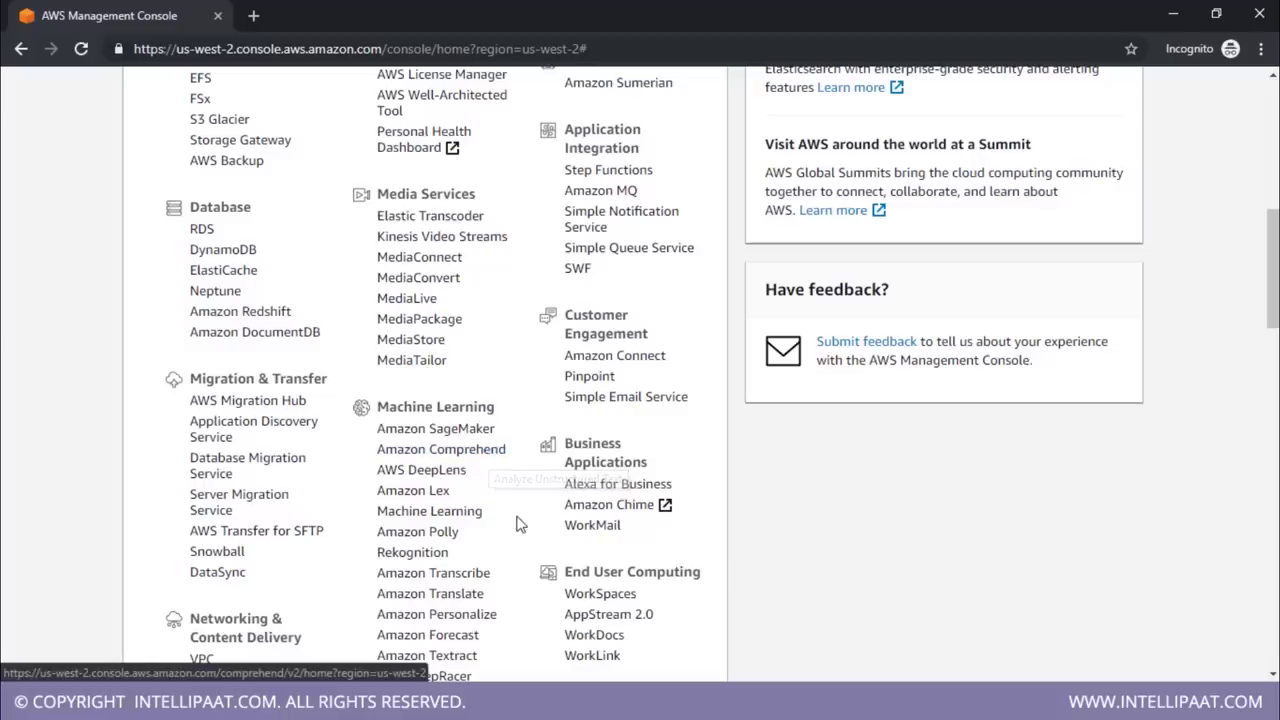
scroll(518, 522, "up", 3)
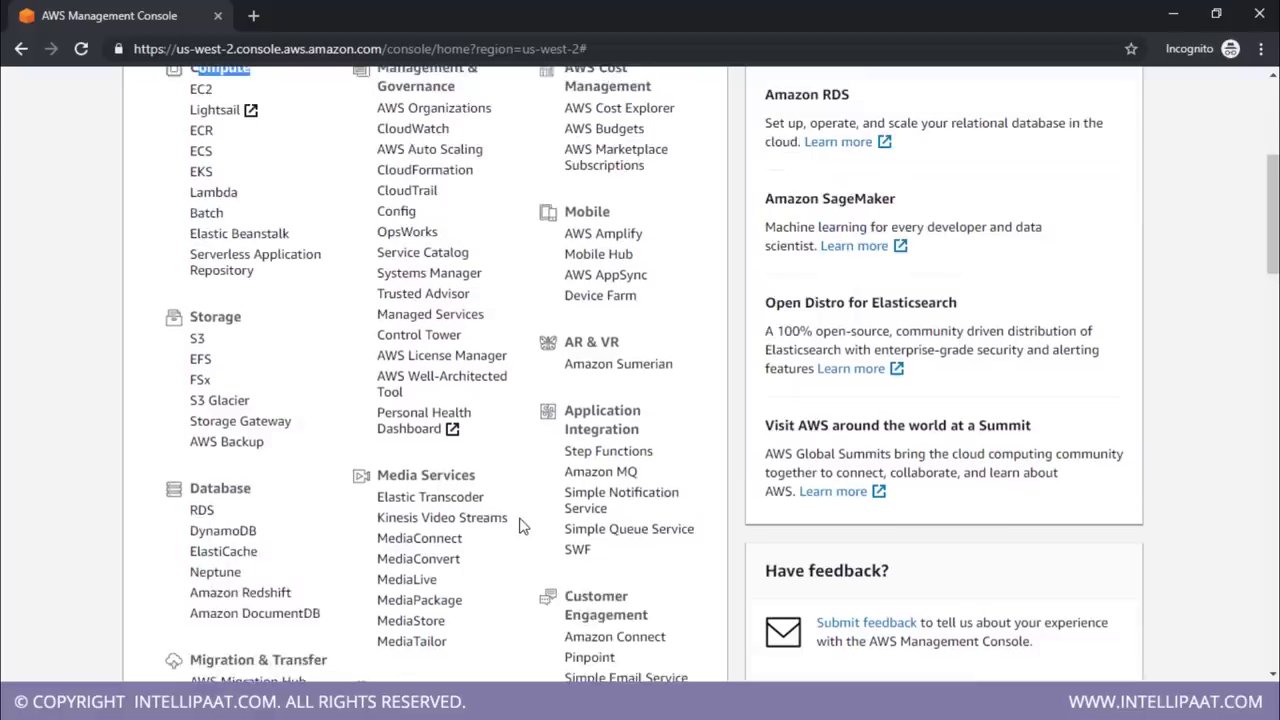
scroll(519, 525, "up", 2)
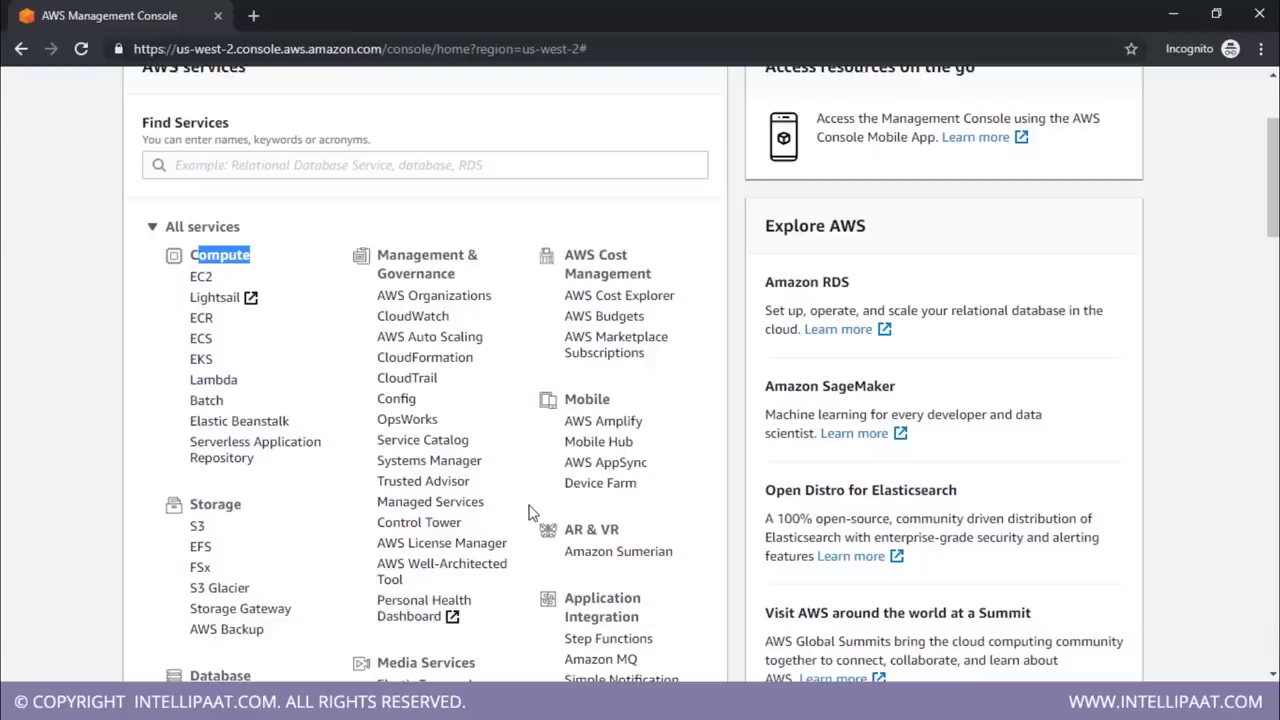
left_click(336, 308)
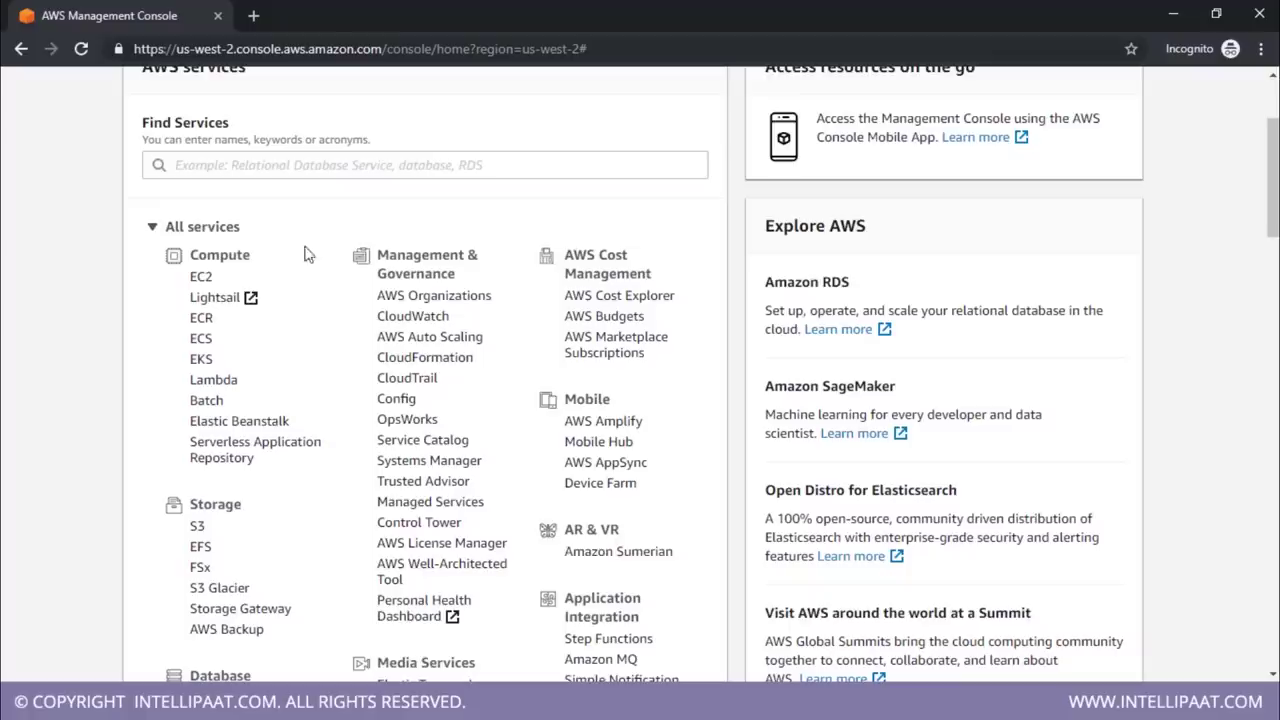
left_click_drag(191, 256, 260, 270)
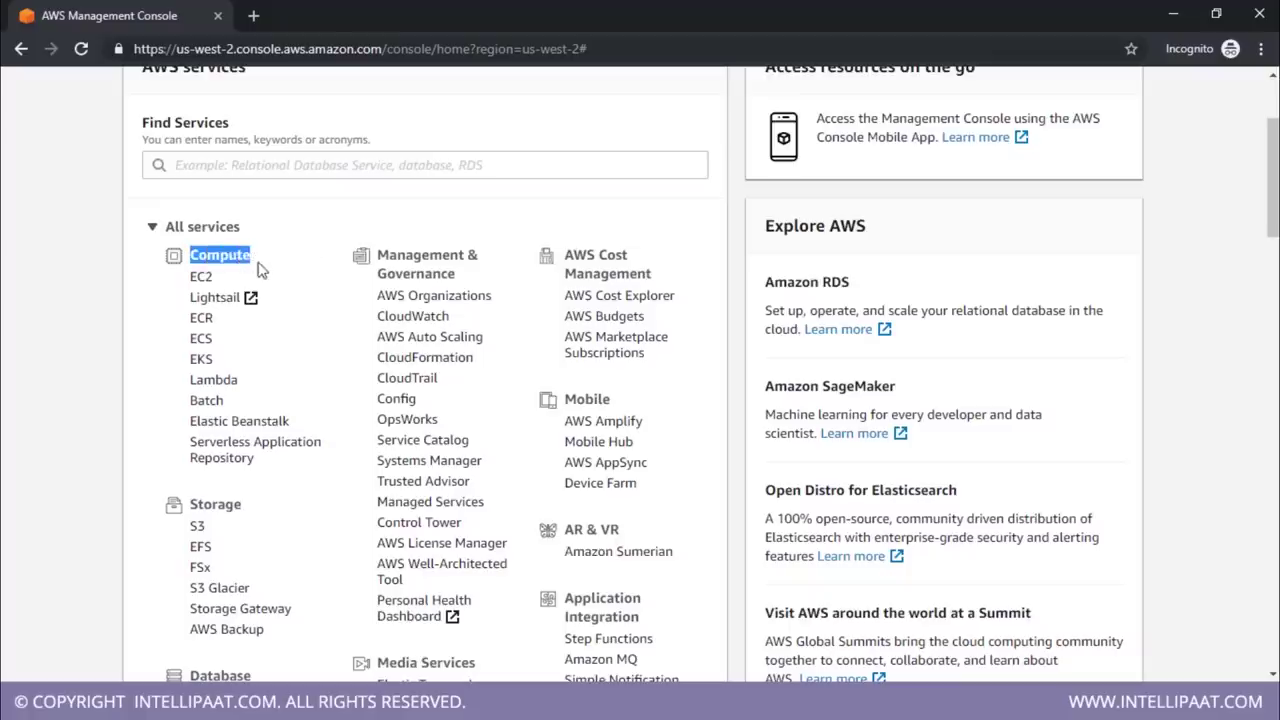
left_click(322, 288)
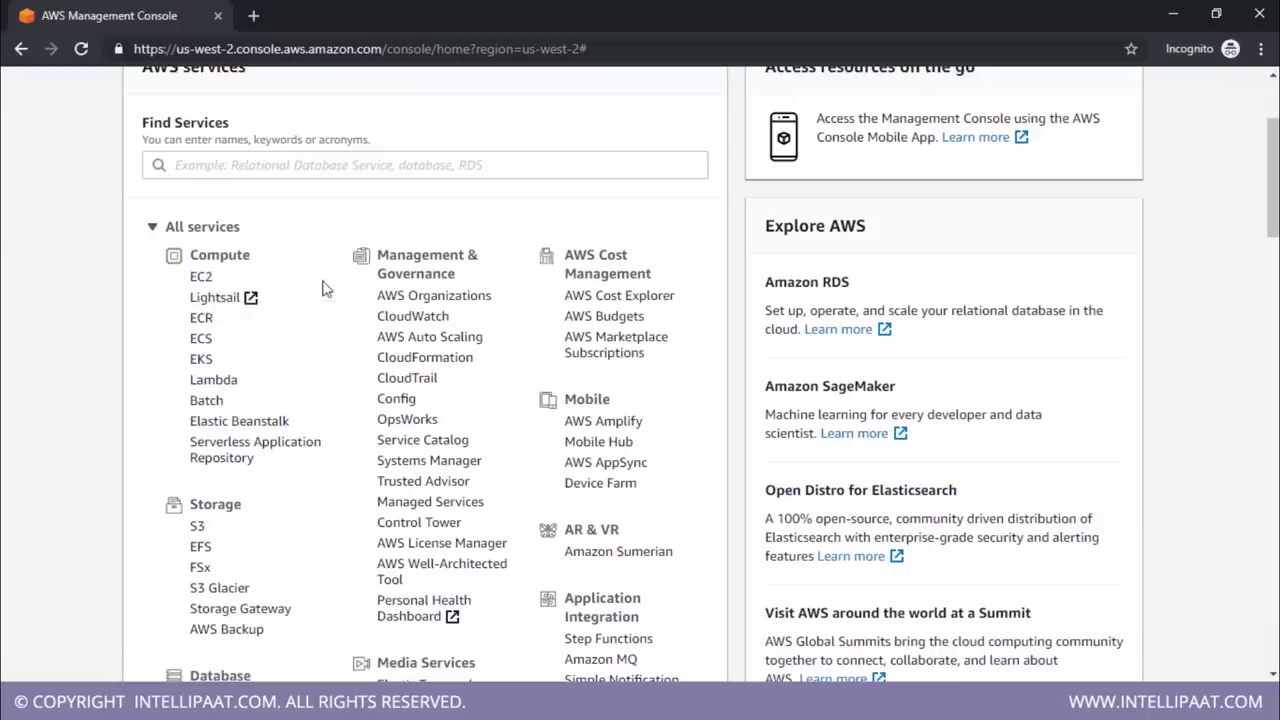
Search services for 'ec2' and open the EC2 Dashboard in Oregon.
left_click(350, 168)
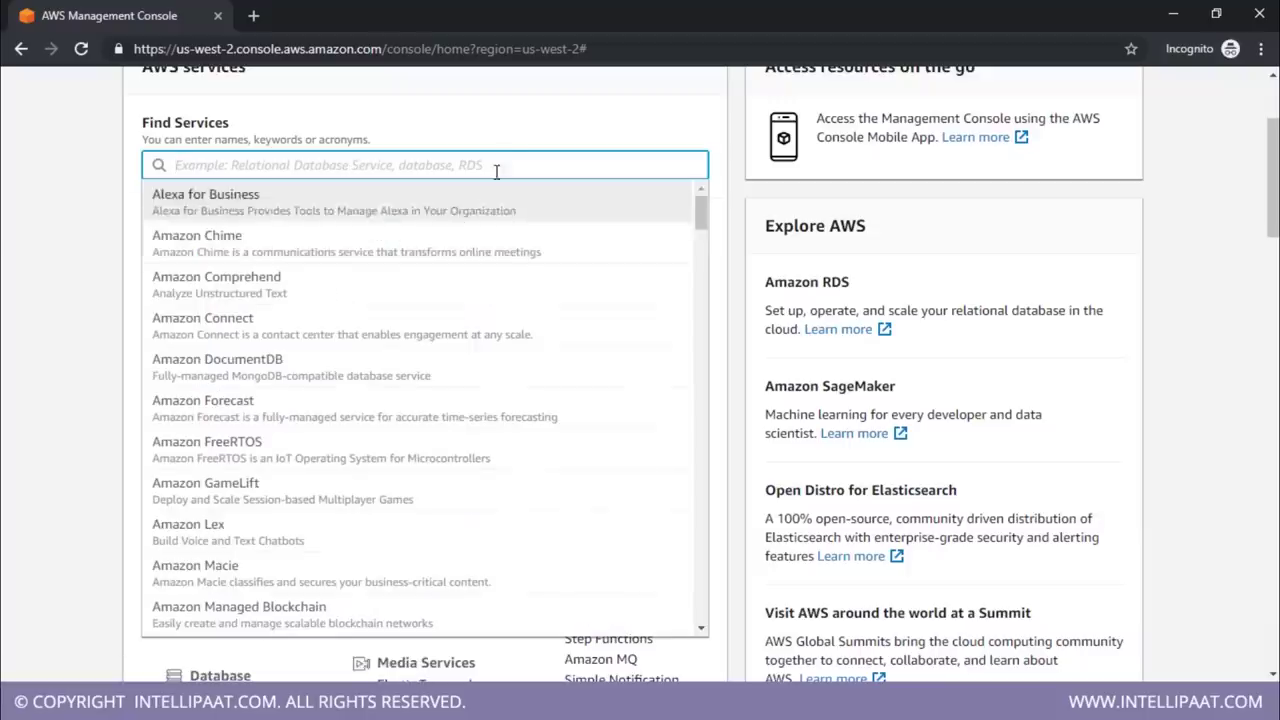
type("e")
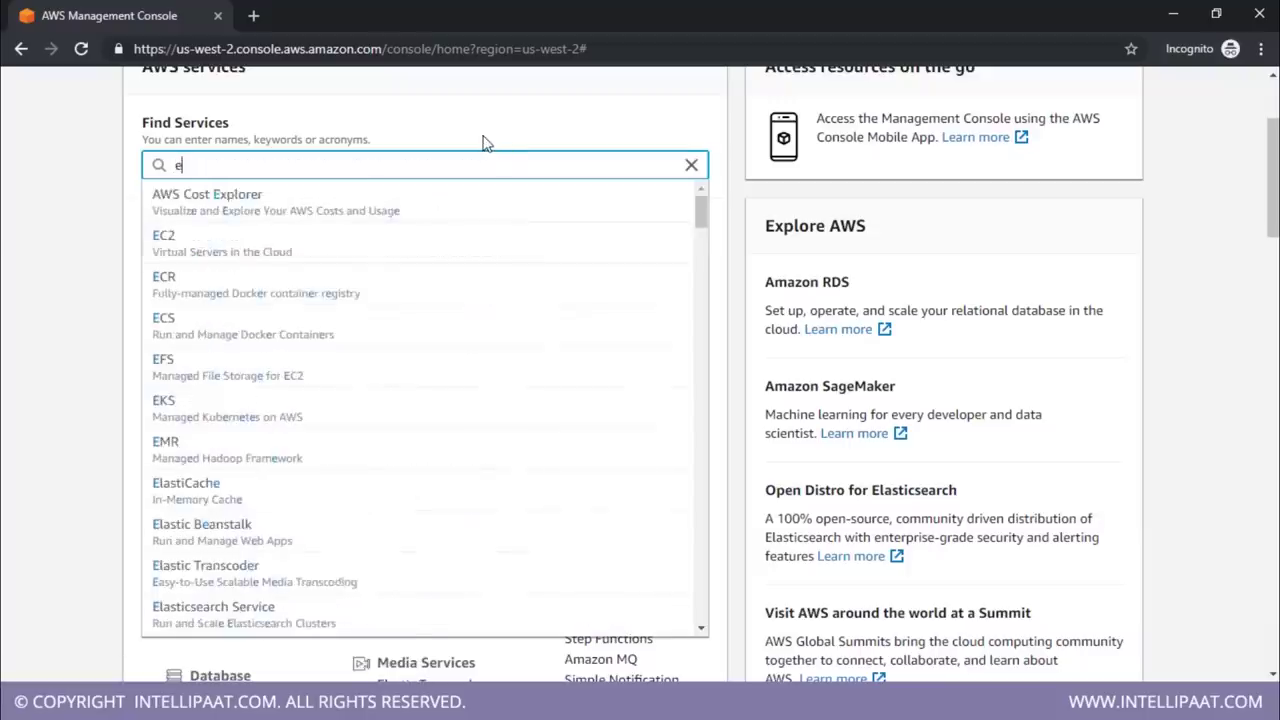
type("c2")
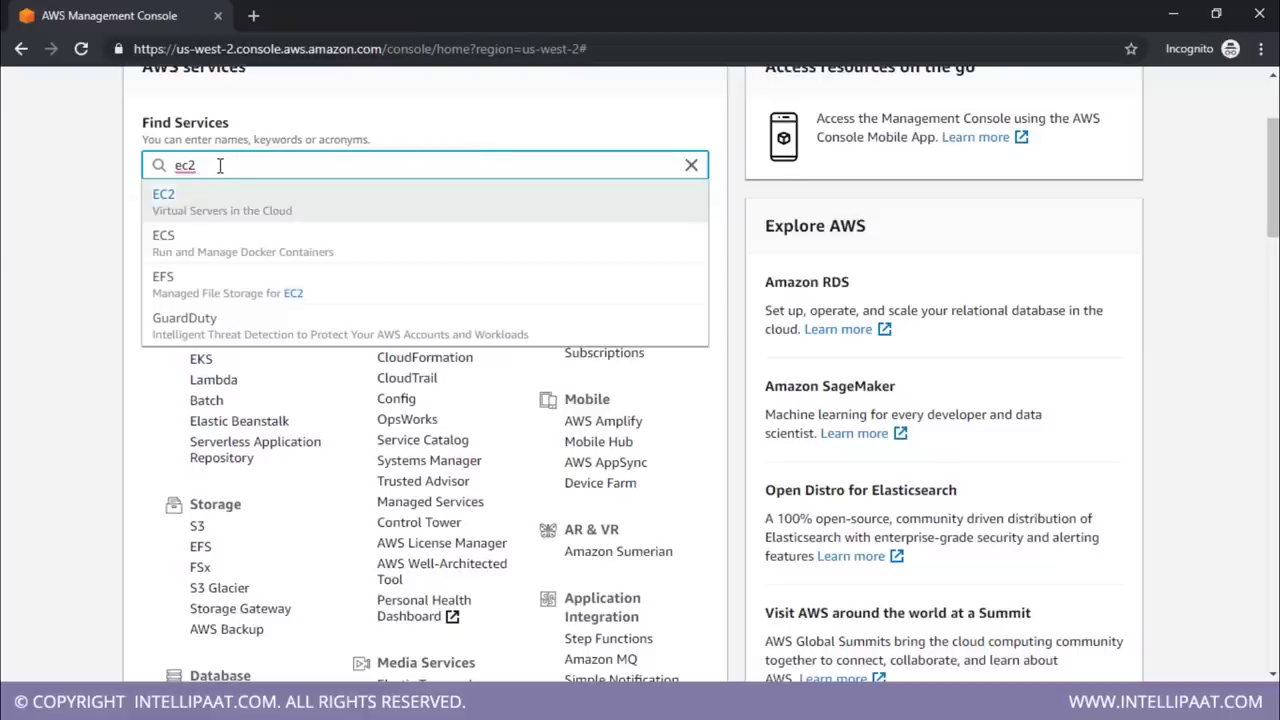
left_click(314, 214)
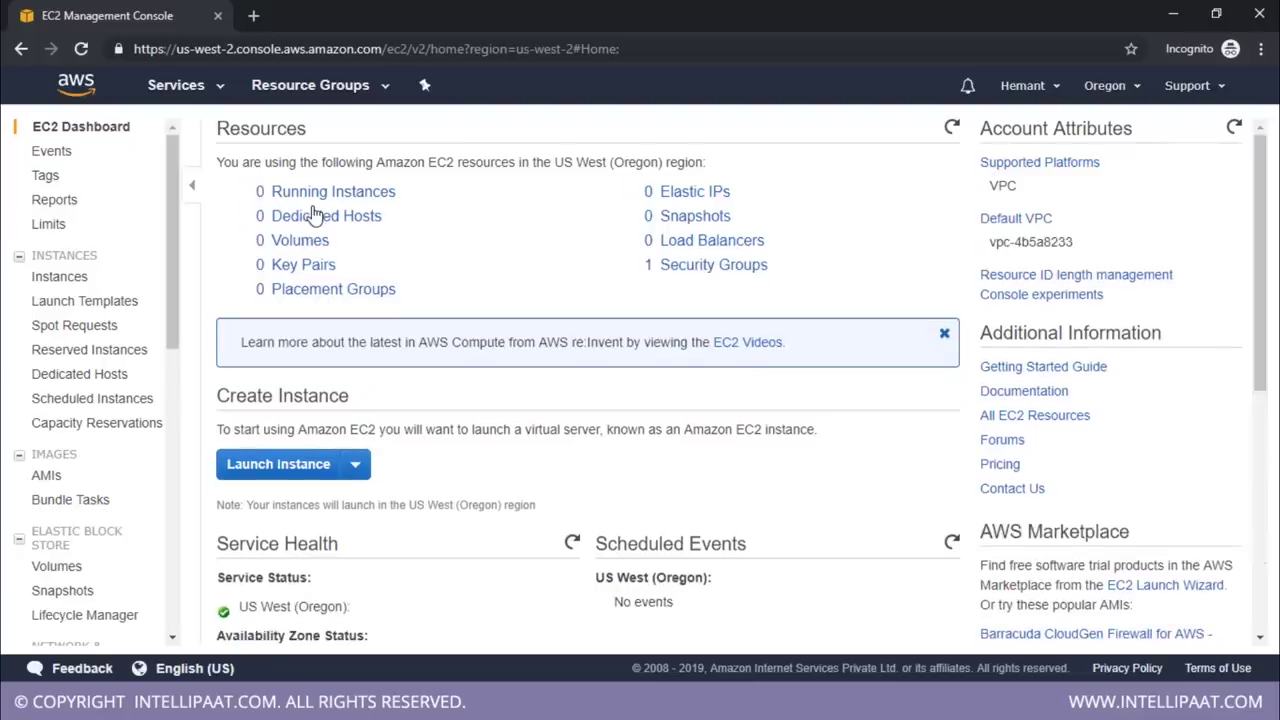
scroll(107, 219, "down", 8)
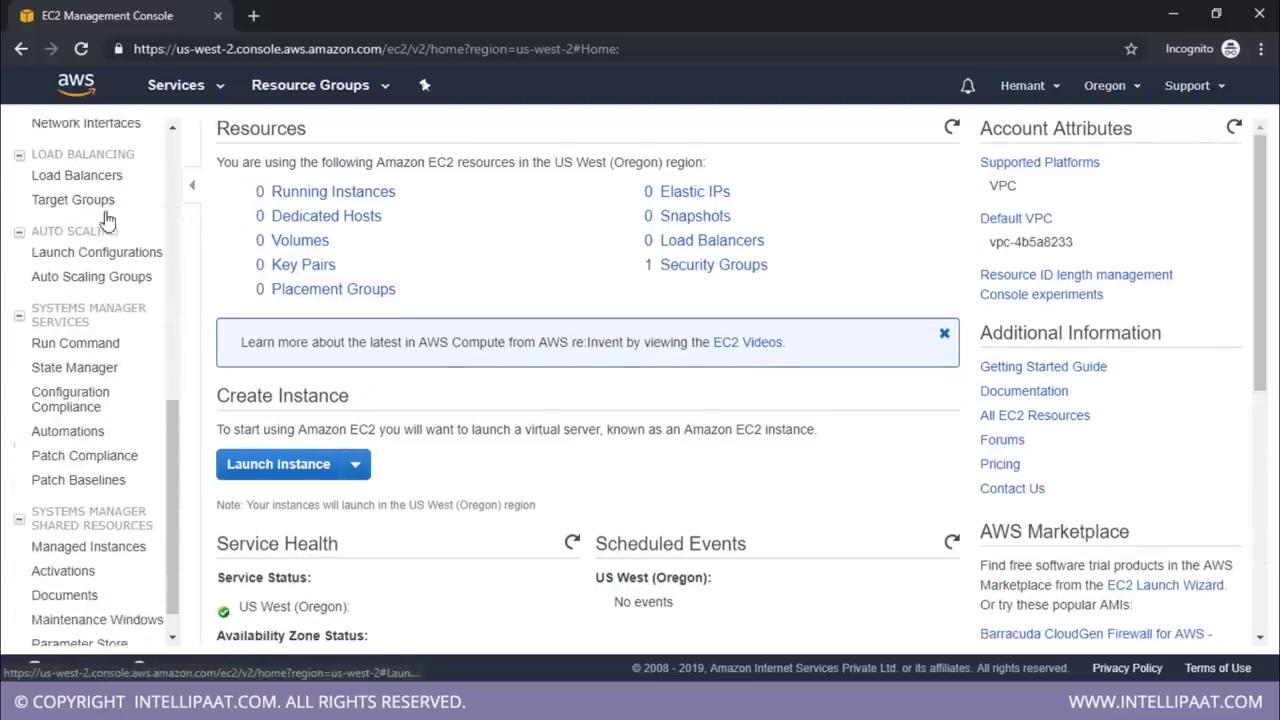
scroll(106, 214, "down", 1)
scroll(140, 240, "up", 6)
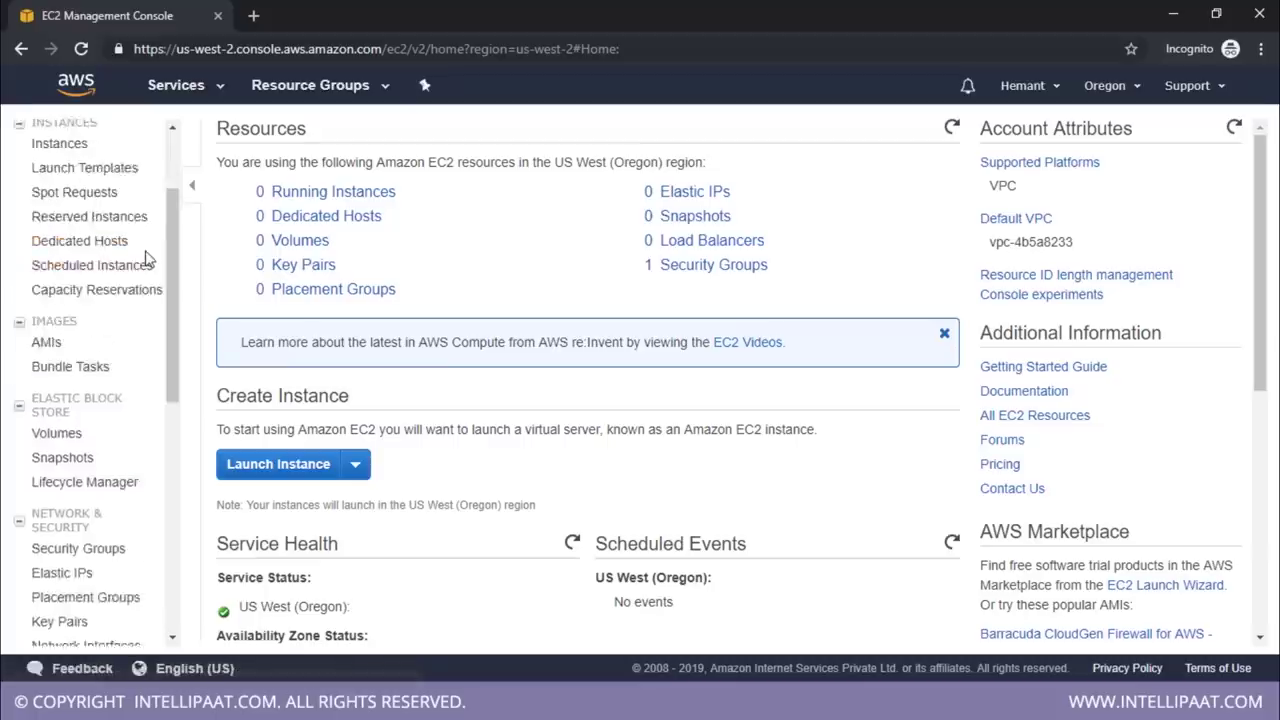
scroll(146, 258, "up", 3)
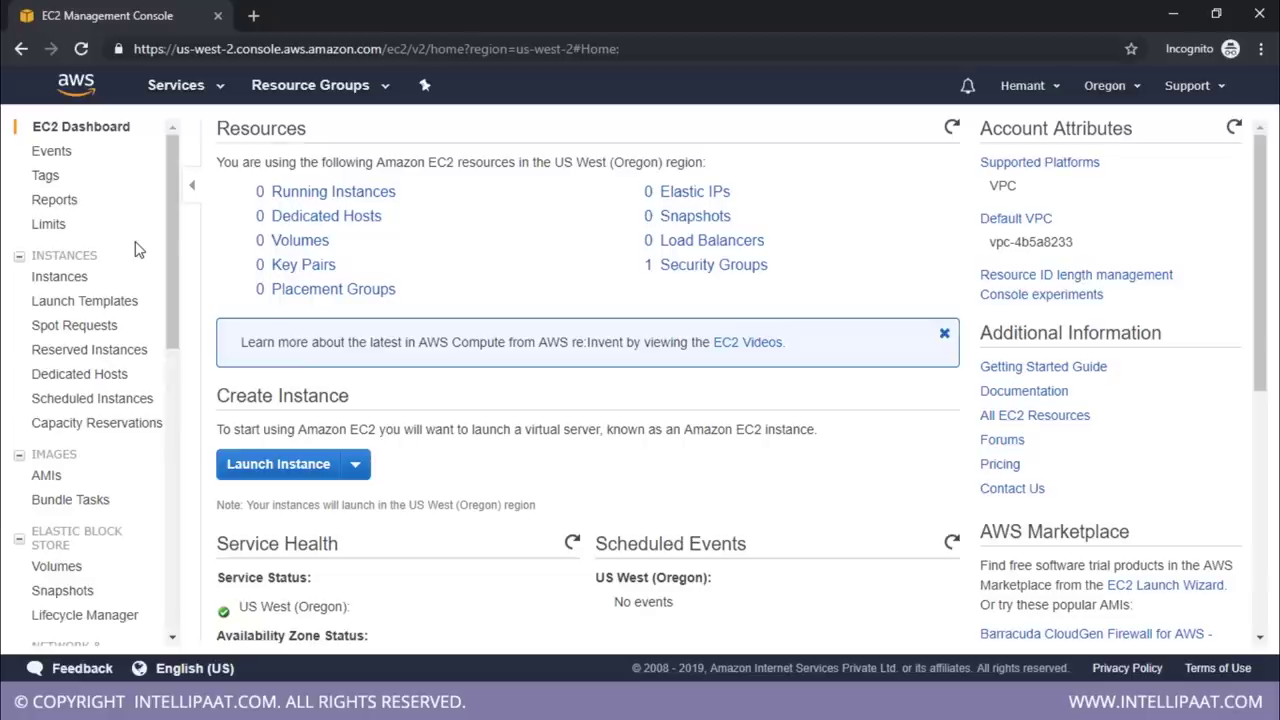
Launch a new instance and select the Ubuntu Server 18.04 LTS (HVM), SSD Volume Type AMI.
left_click(276, 470)
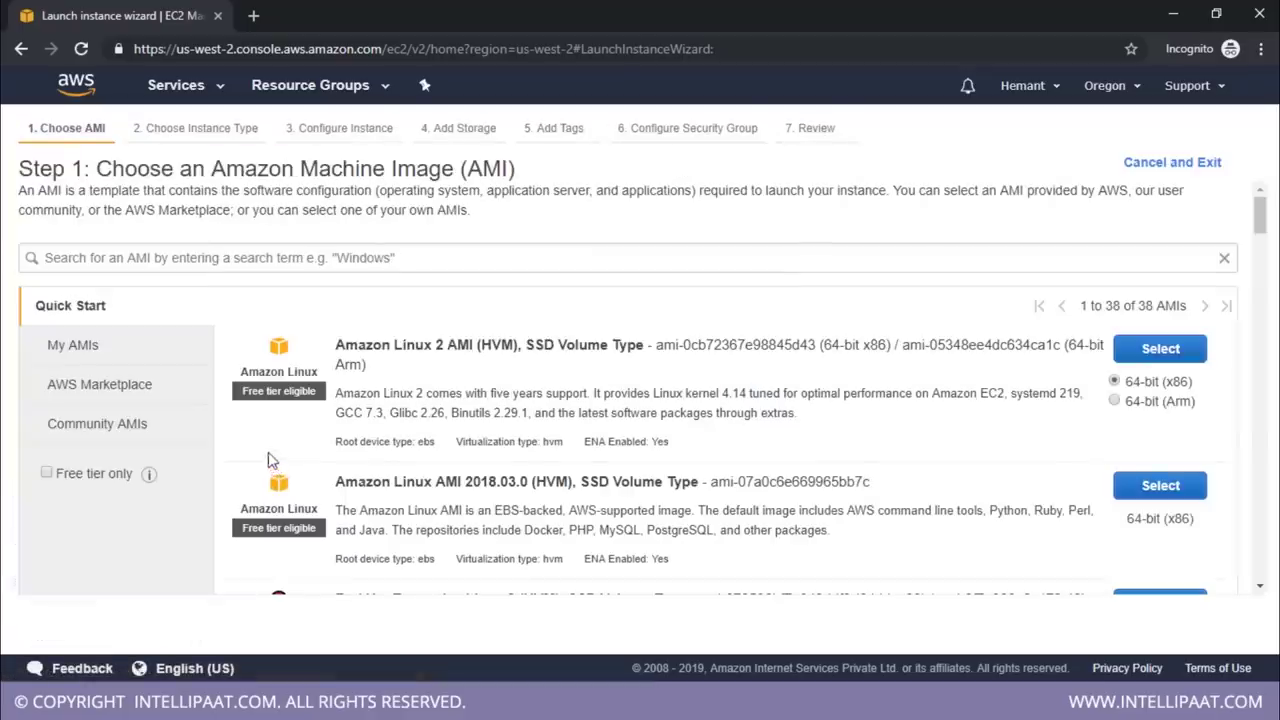
scroll(930, 378, "down", 3)
scroll(931, 378, "down", 5)
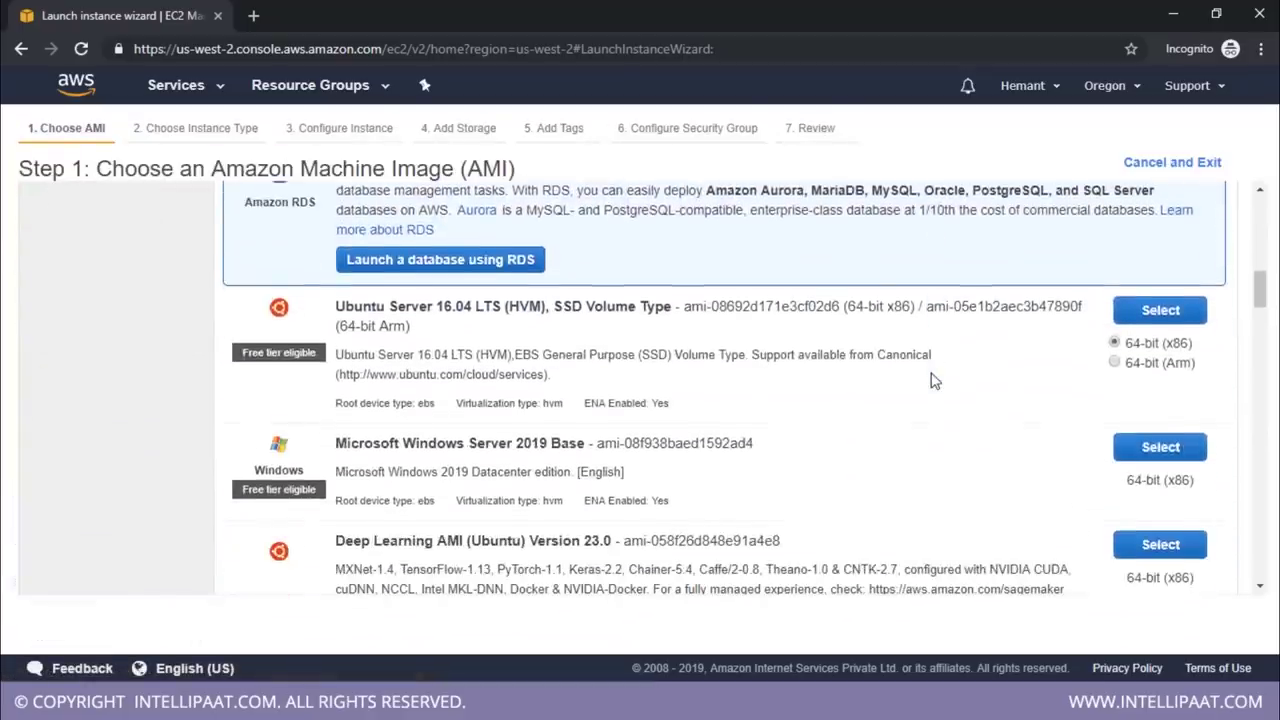
scroll(931, 380, "up", 4)
scroll(930, 378, "up", 5)
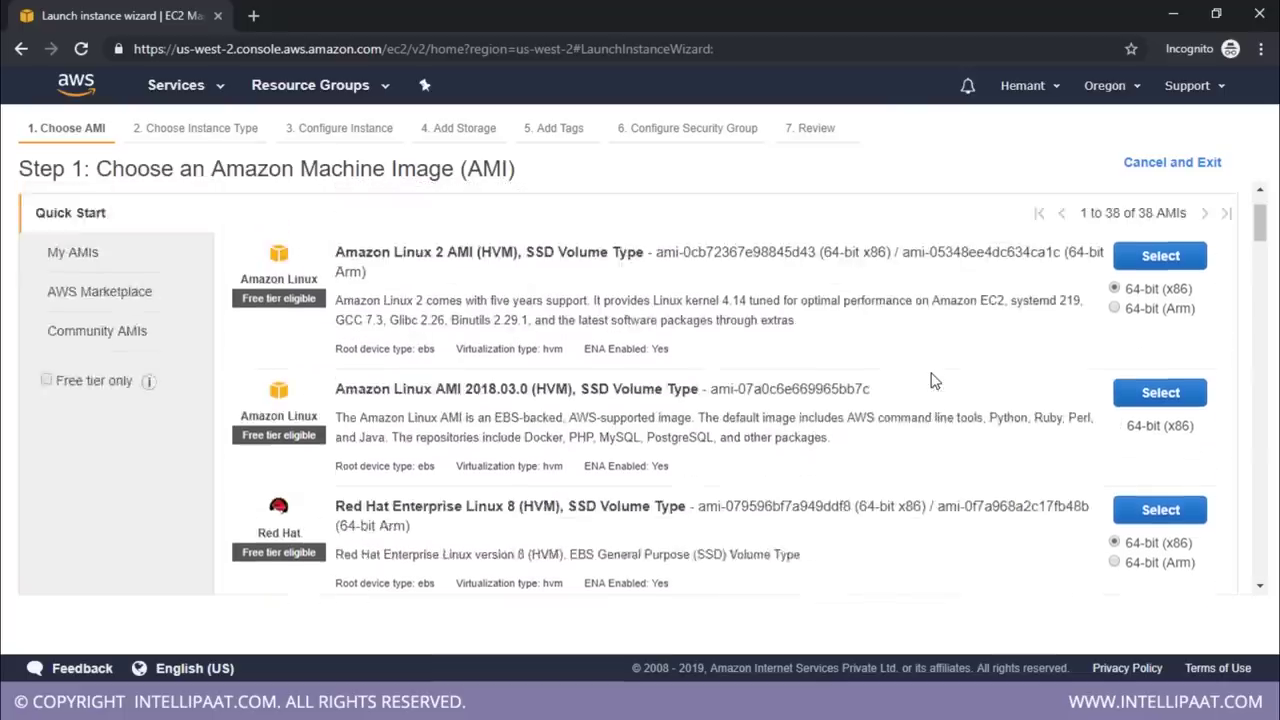
scroll(930, 378, "down", 3)
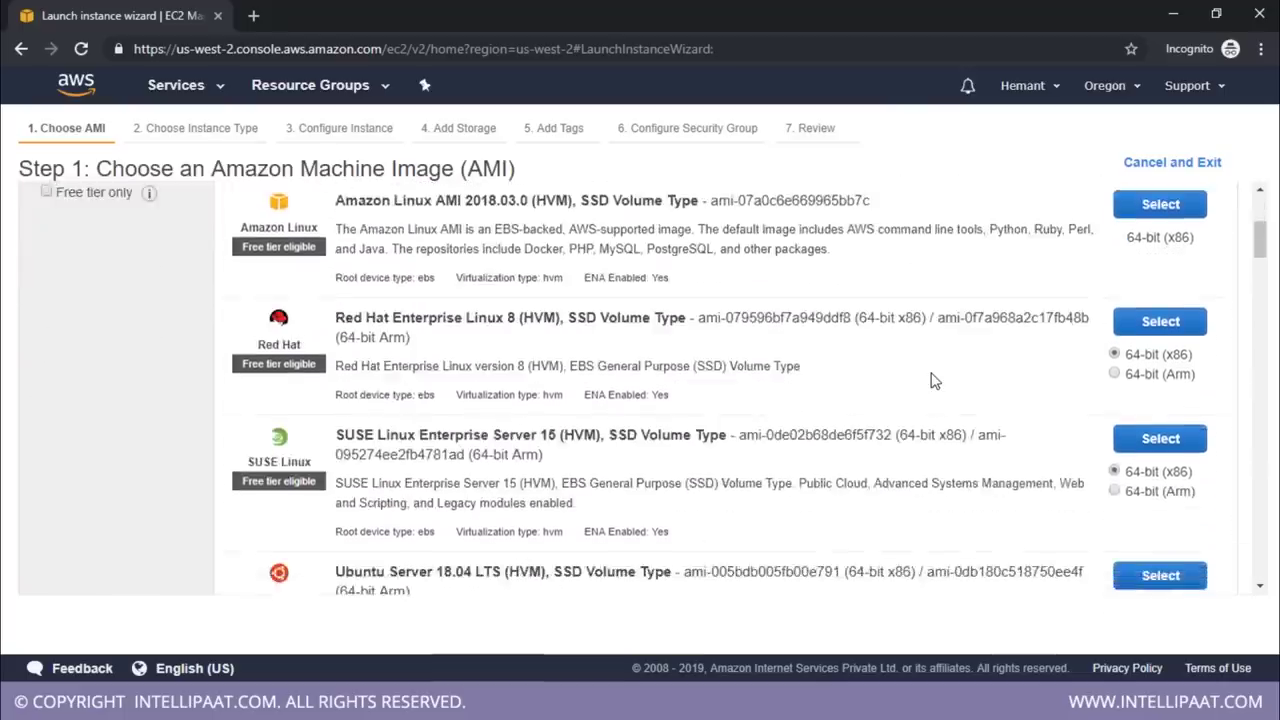
scroll(930, 378, "up", 3)
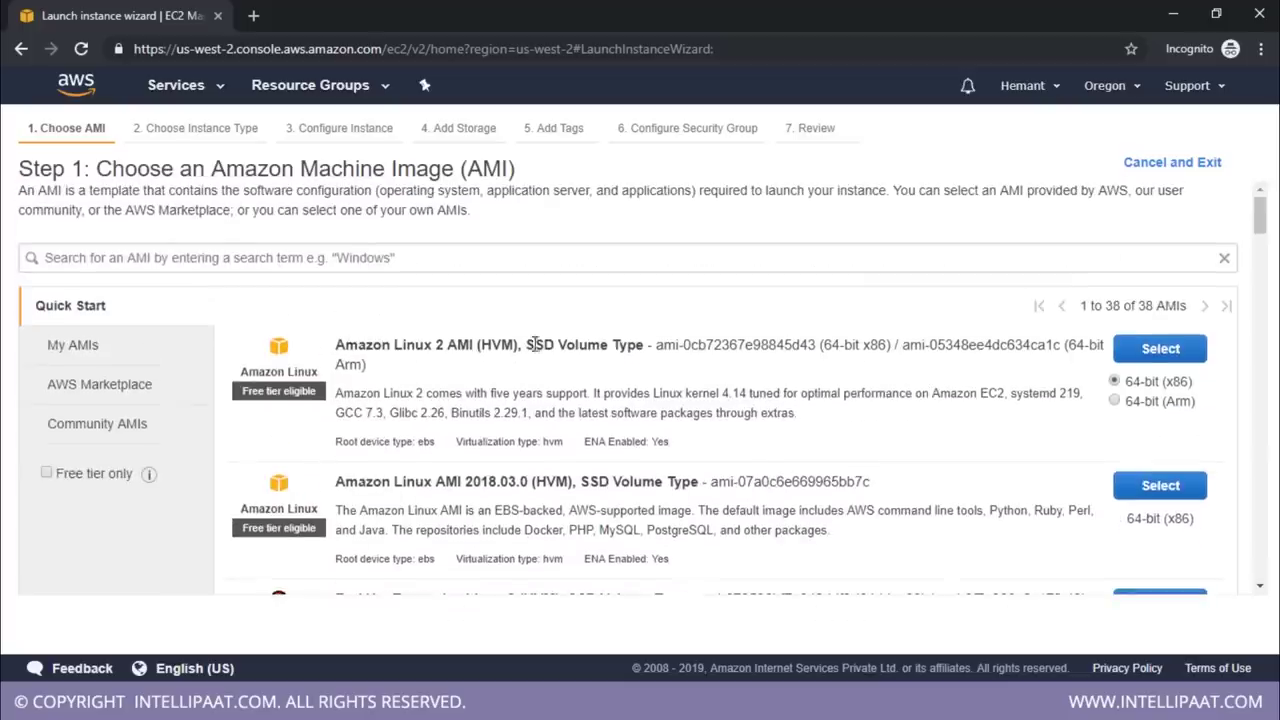
scroll(547, 345, "down", 1)
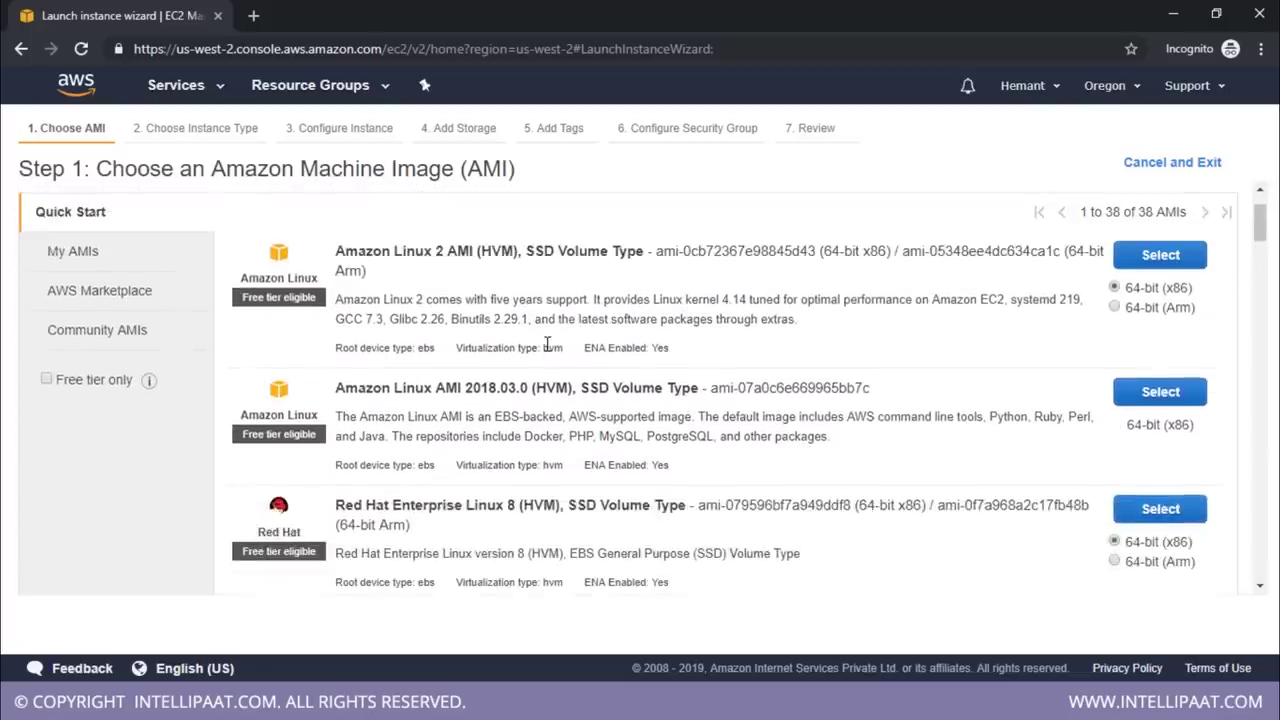
scroll(445, 250, "down", 3)
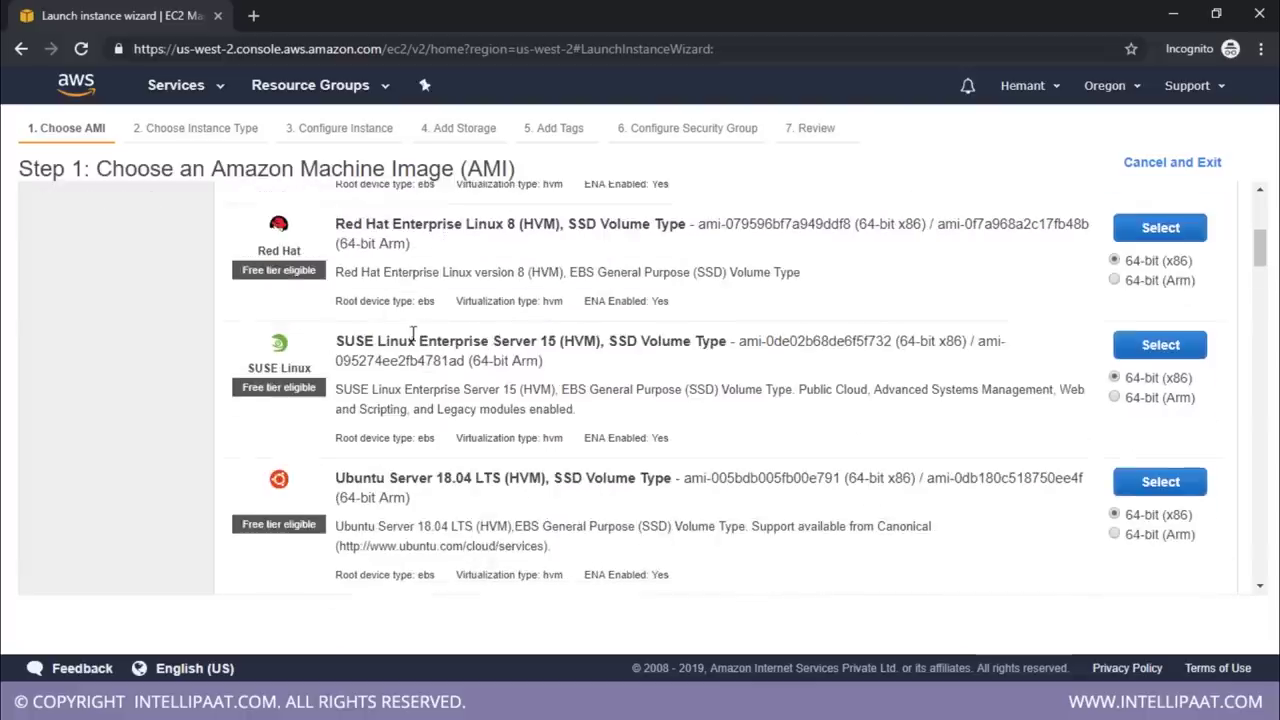
scroll(407, 333, "down", 2)
scroll(463, 283, "down", 5)
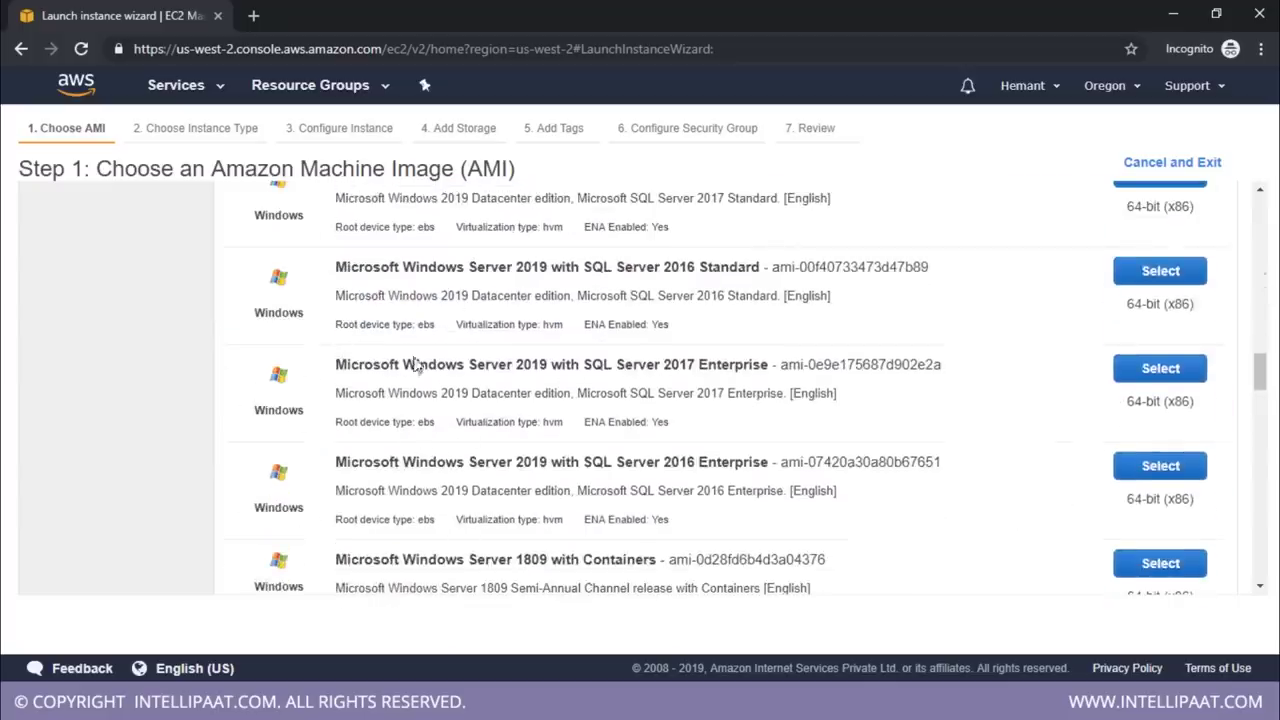
scroll(490, 388, "up", 1)
scroll(490, 388, "up", 8)
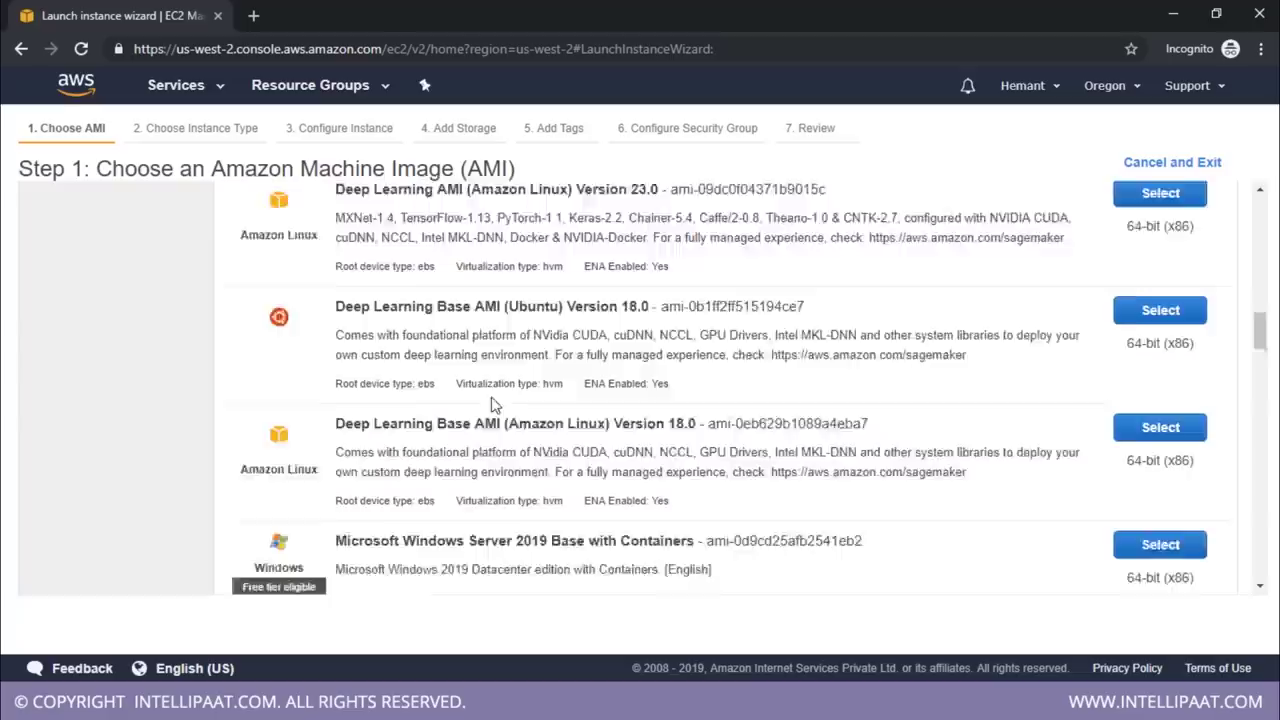
scroll(490, 403, "up", 5)
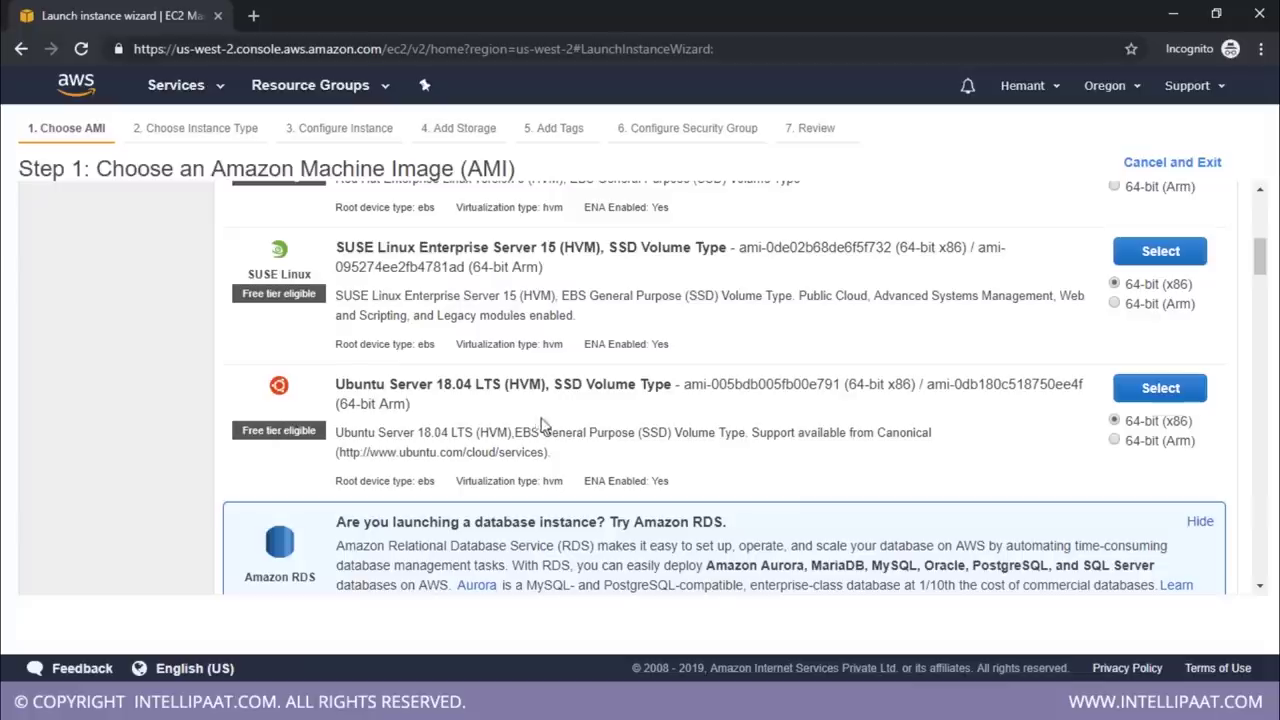
left_click(1160, 390)
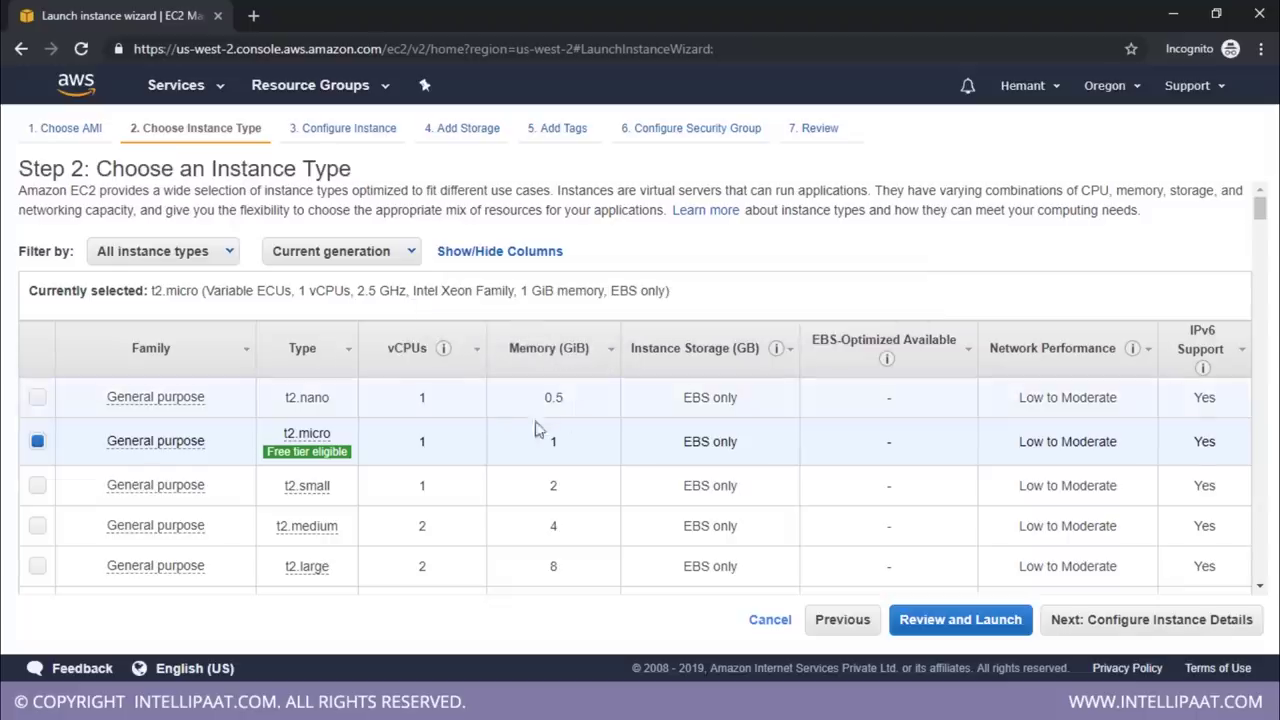
Keep the free-tier t2.micro type (1 vCPU, 1 GiB) and continue to instance details.
scroll(445, 330, "down", 5)
scroll(435, 280, "down", 4)
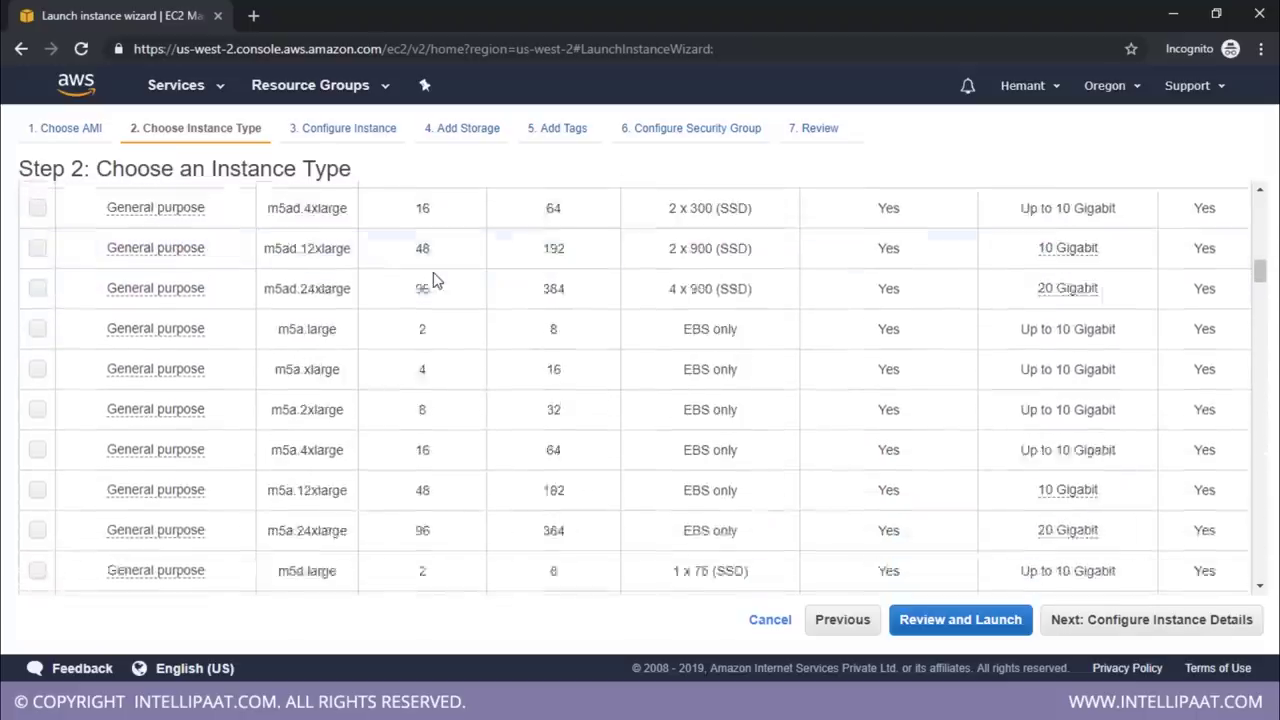
scroll(436, 279, "up", 8)
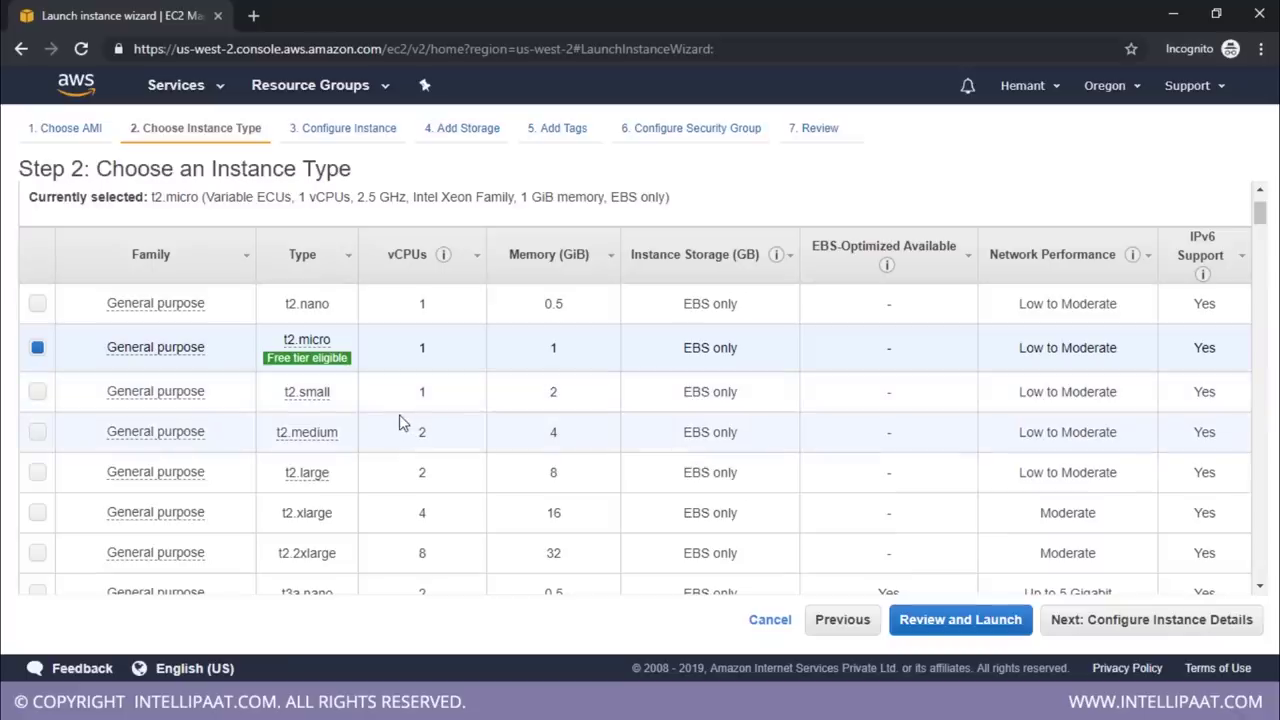
mouse_move(309, 346)
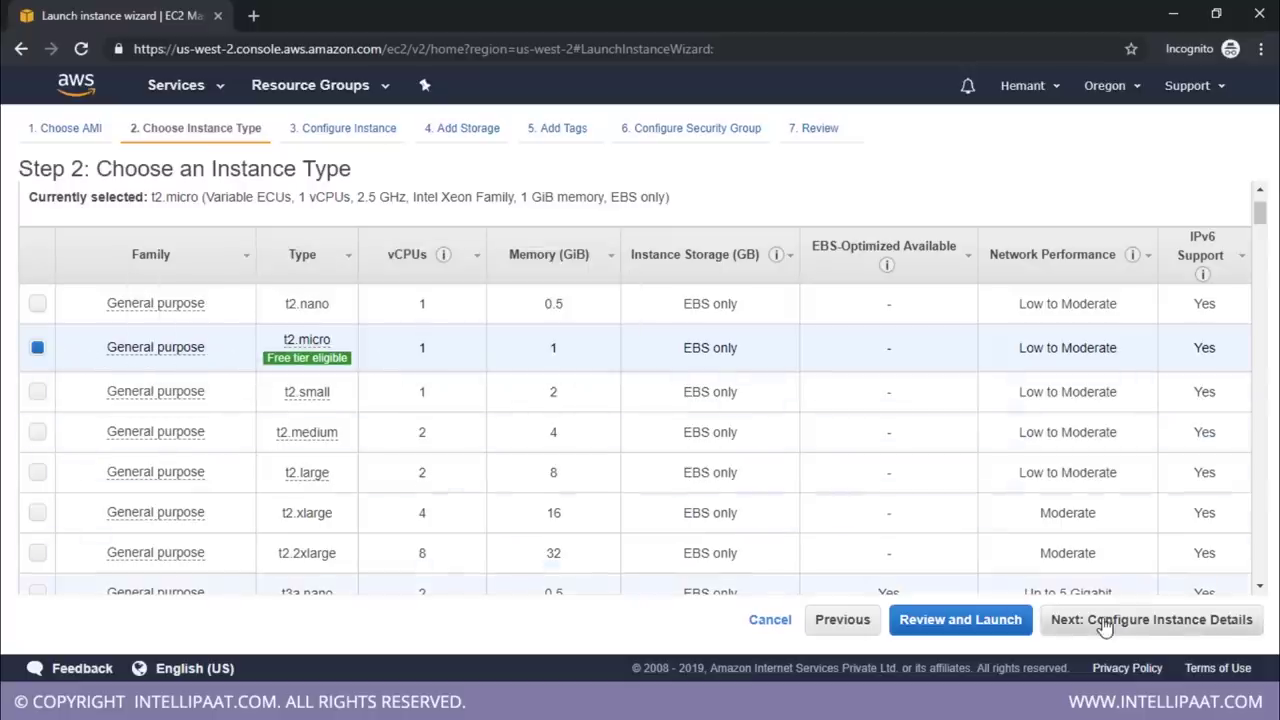
left_click(1105, 625)
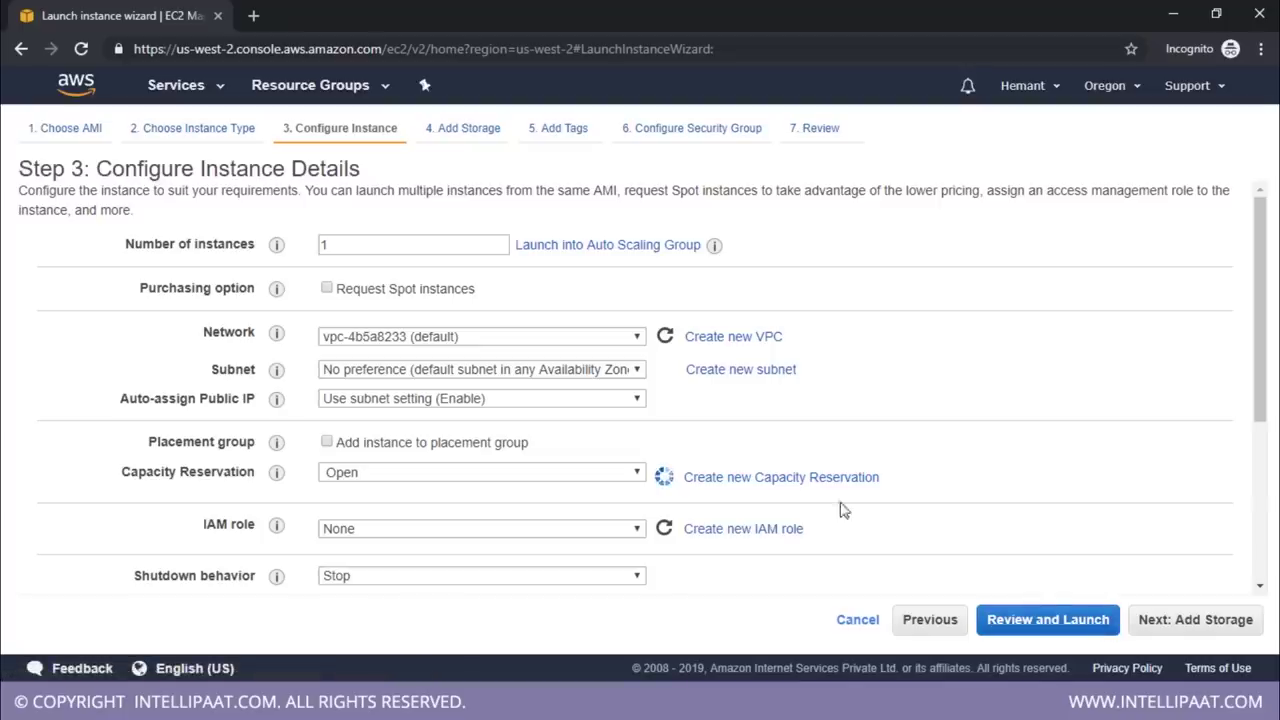
Accept default instance details and the 8 GiB root volume, advancing to Add Tags.
scroll(629, 238, "down", 3)
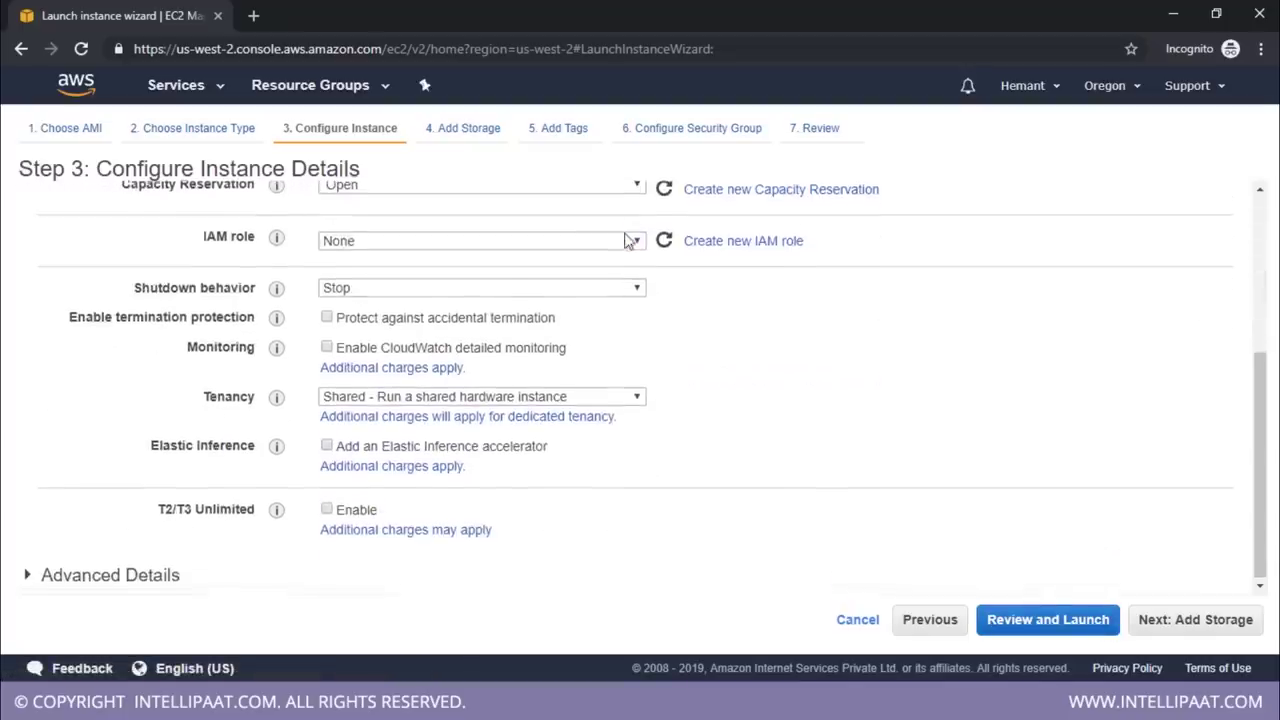
scroll(589, 334, "up", 3)
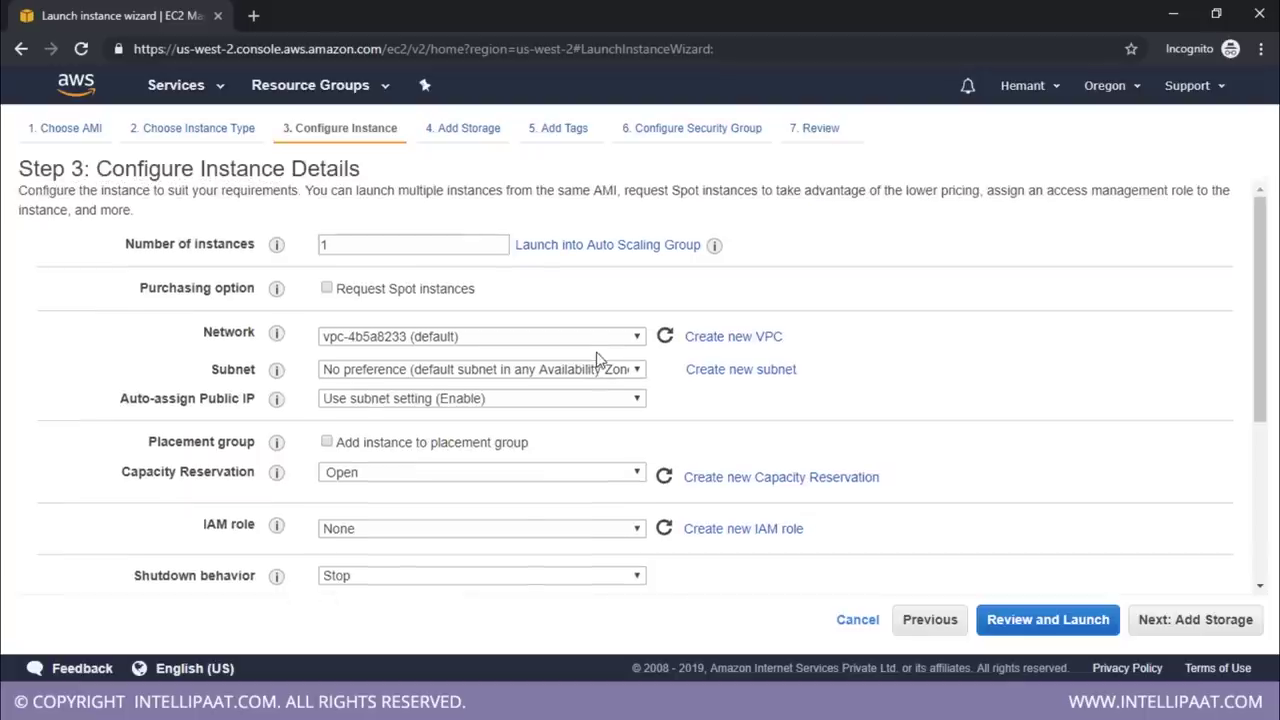
left_click(1140, 620)
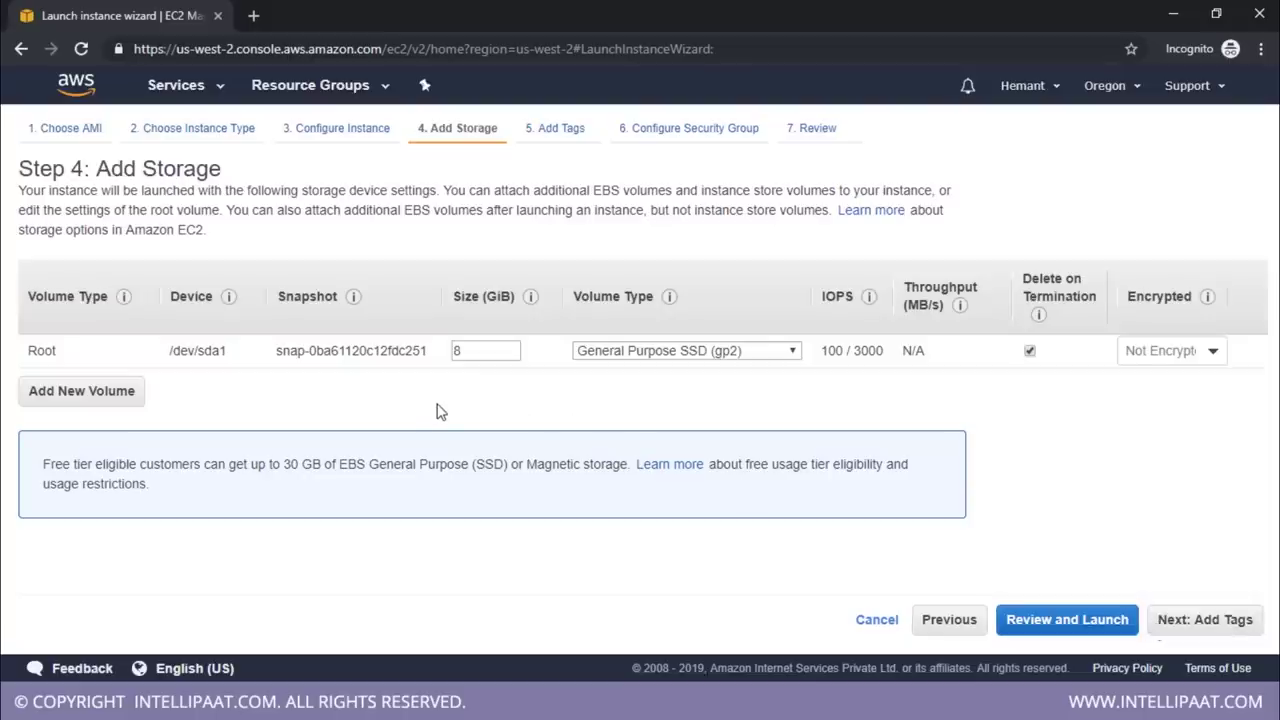
double_click(457, 351)
left_click(1205, 620)
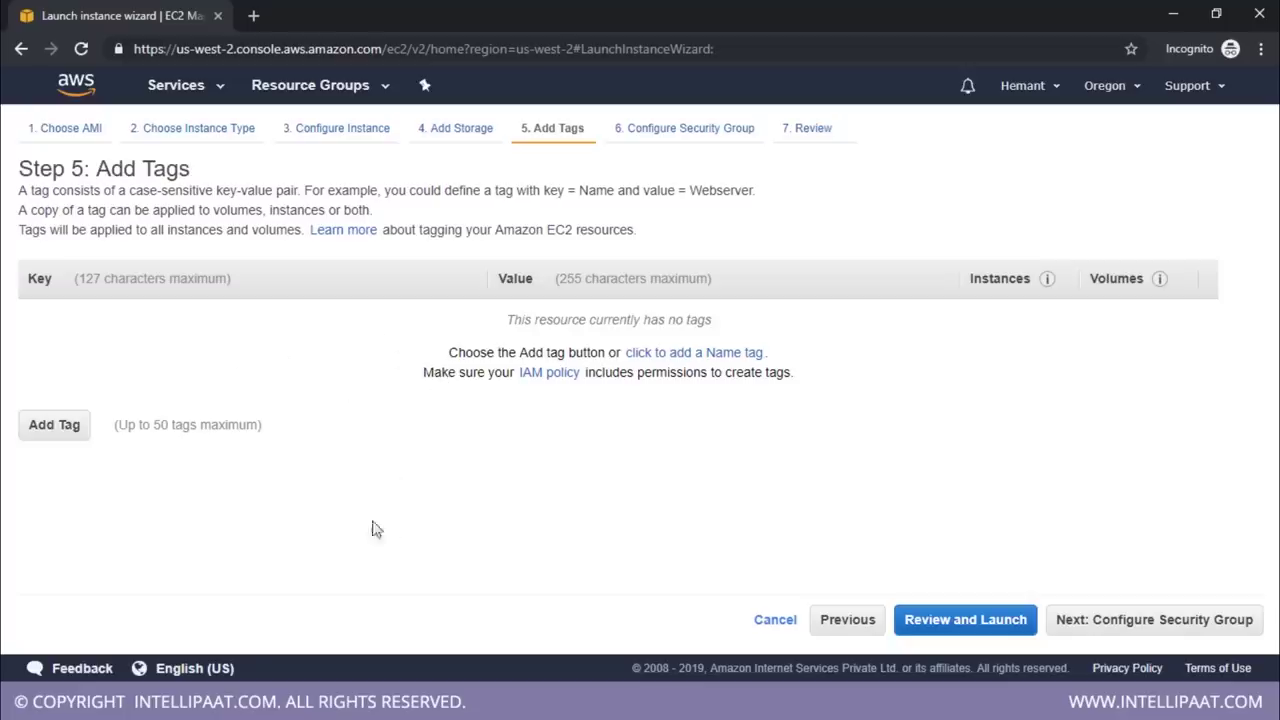
On Configure Security Group, add a second rule and keep SSH as the first rule's type.
left_click(1198, 620)
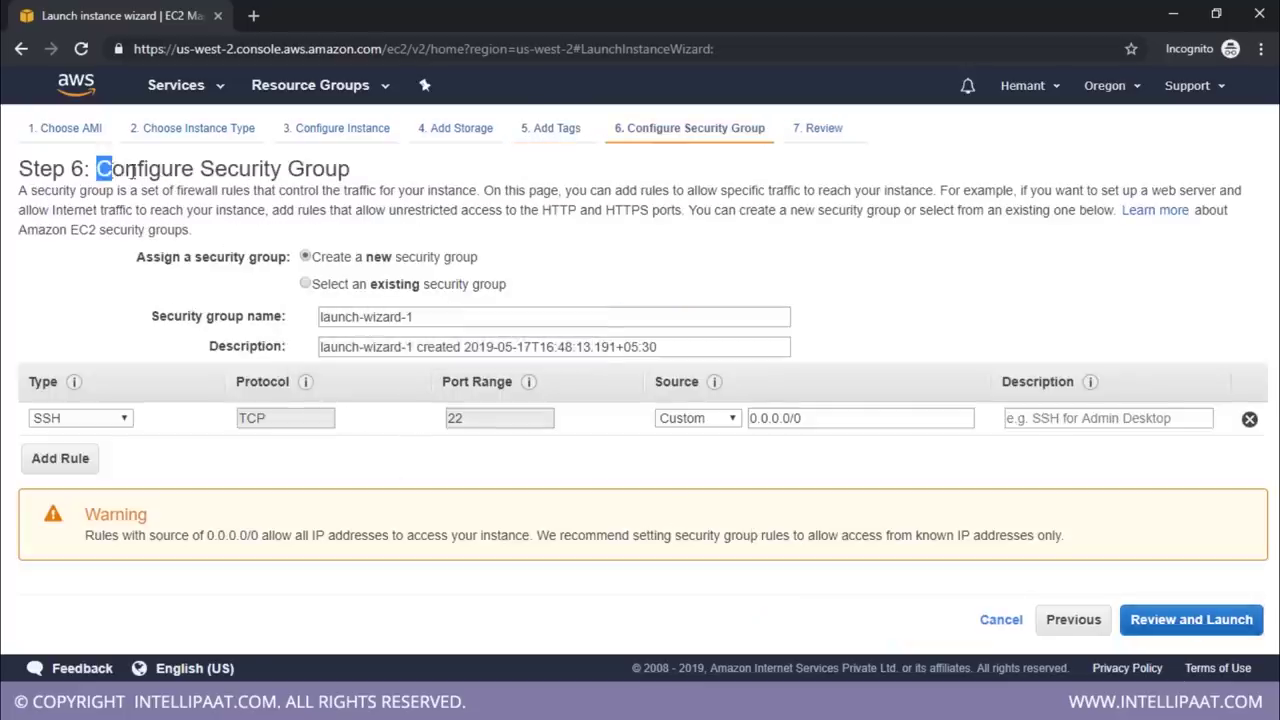
left_click_drag(97, 170, 360, 176)
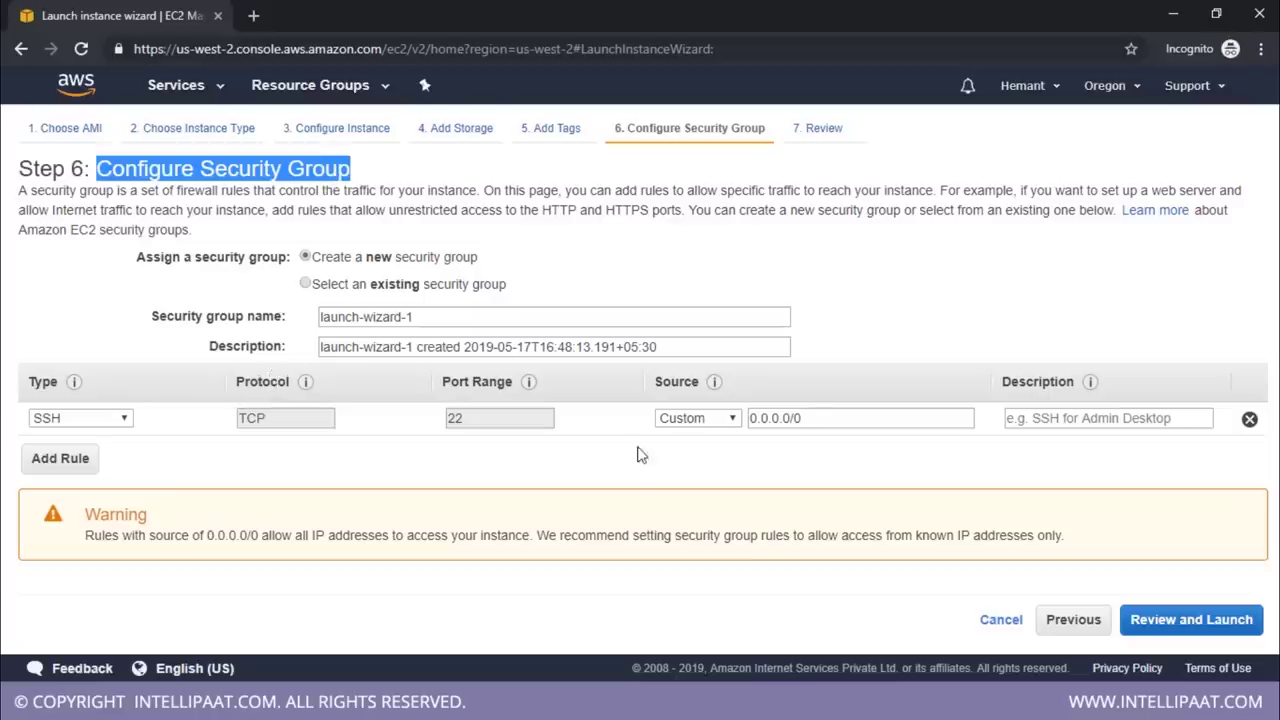
left_click(60, 460)
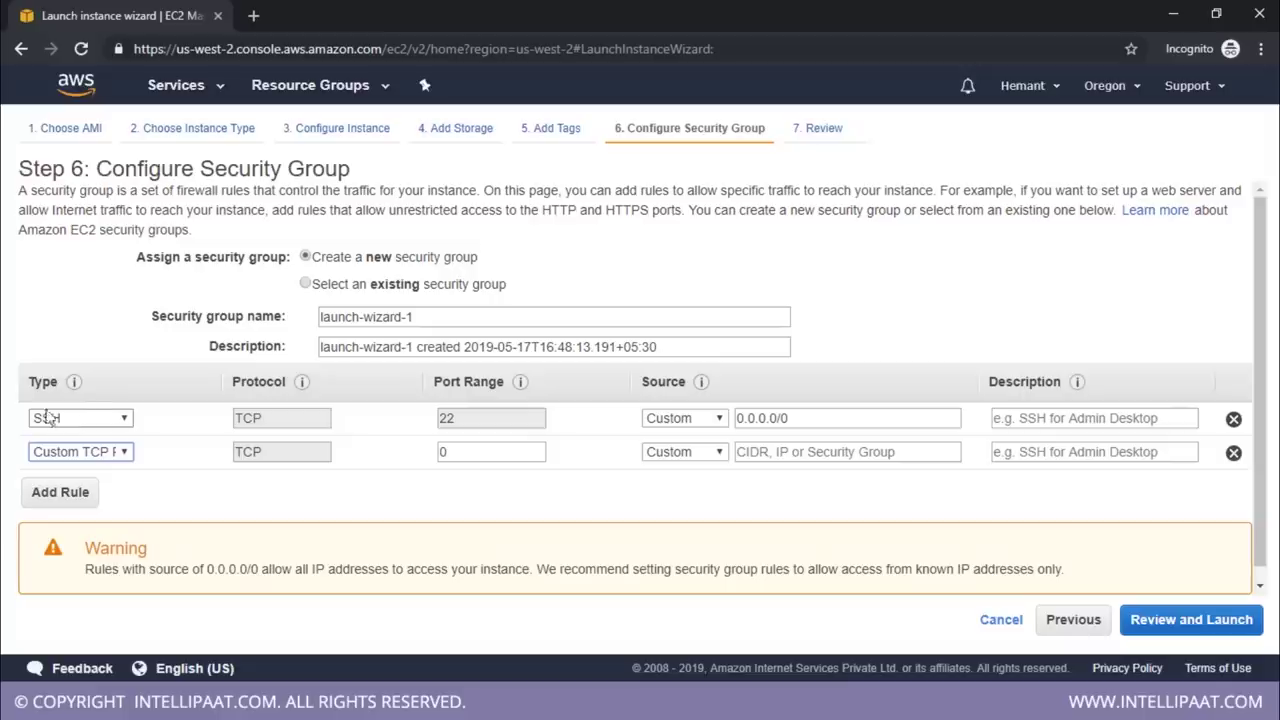
left_click(124, 452)
scroll(90, 205, "down", 3)
scroll(95, 240, "down", 1)
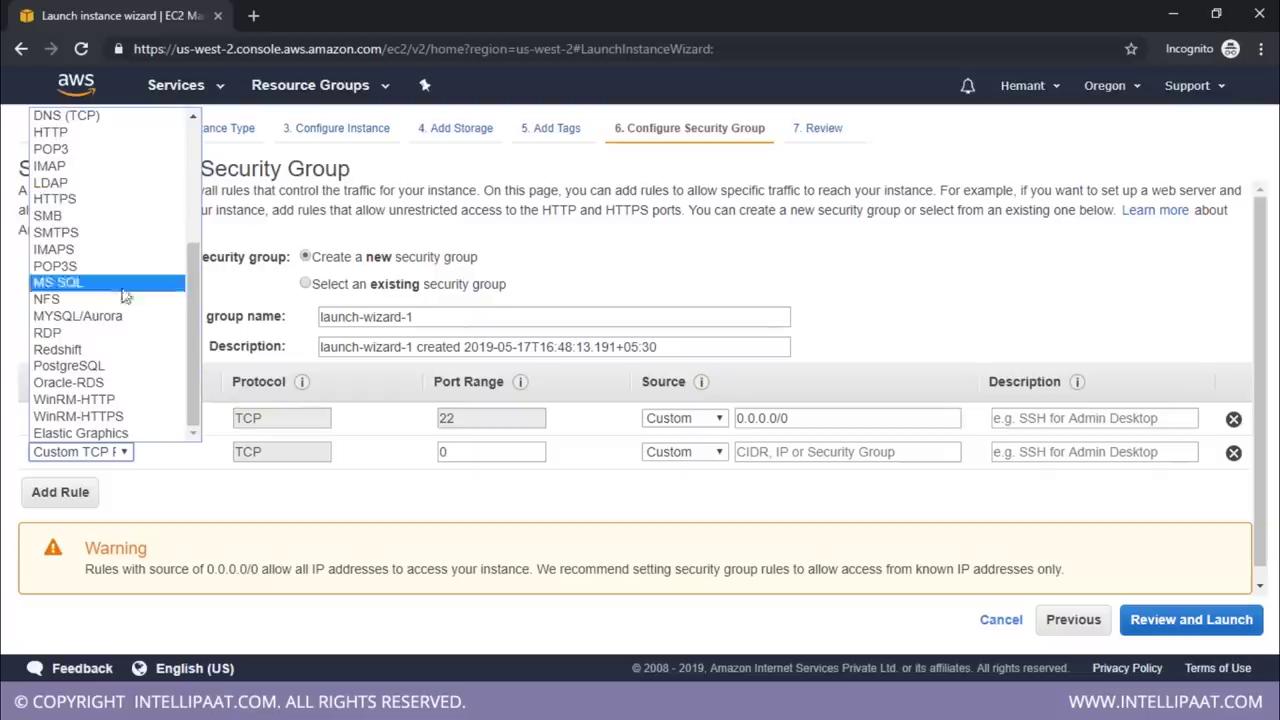
scroll(140, 336, "up", 5)
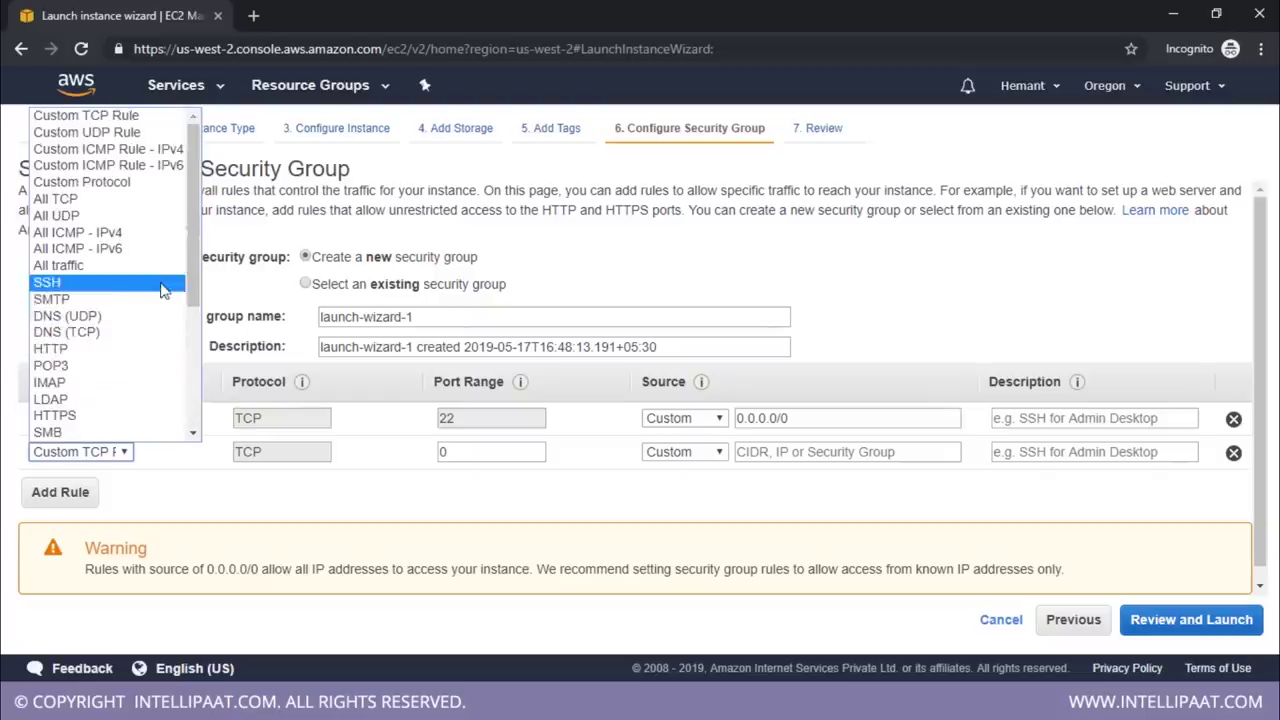
left_click(200, 500)
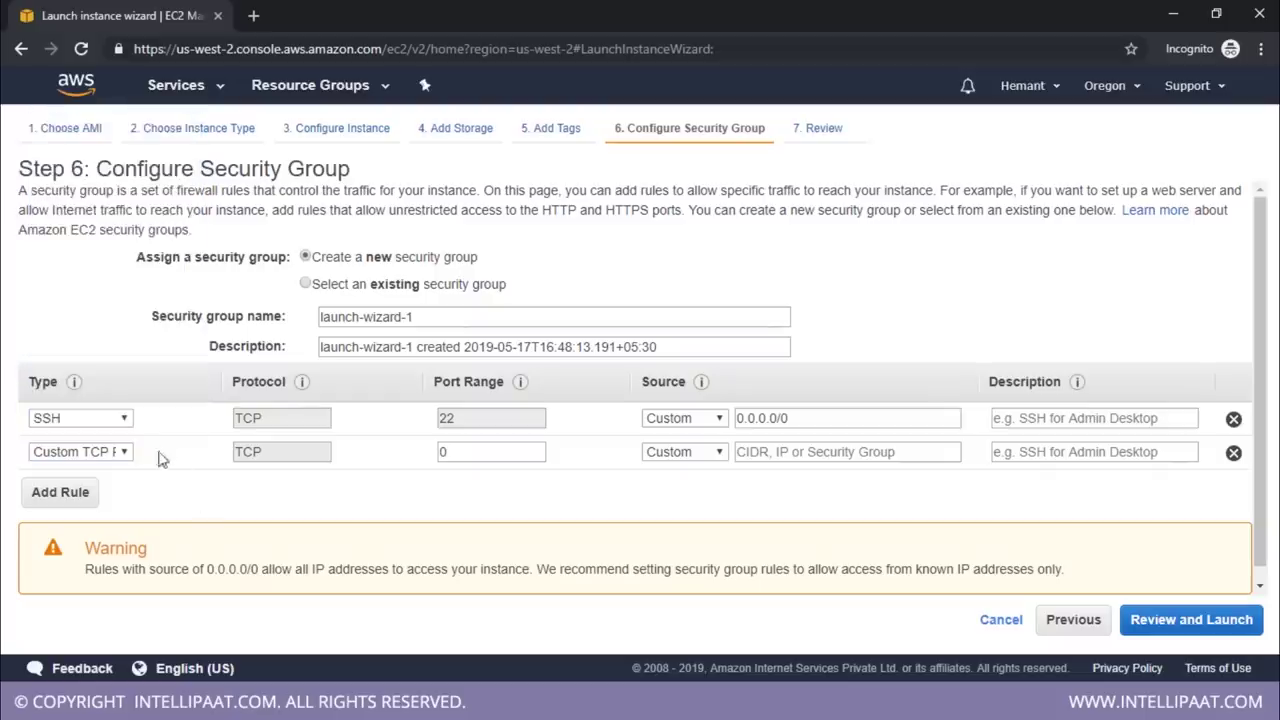
left_click(70, 422)
scroll(100, 300, "down", 1)
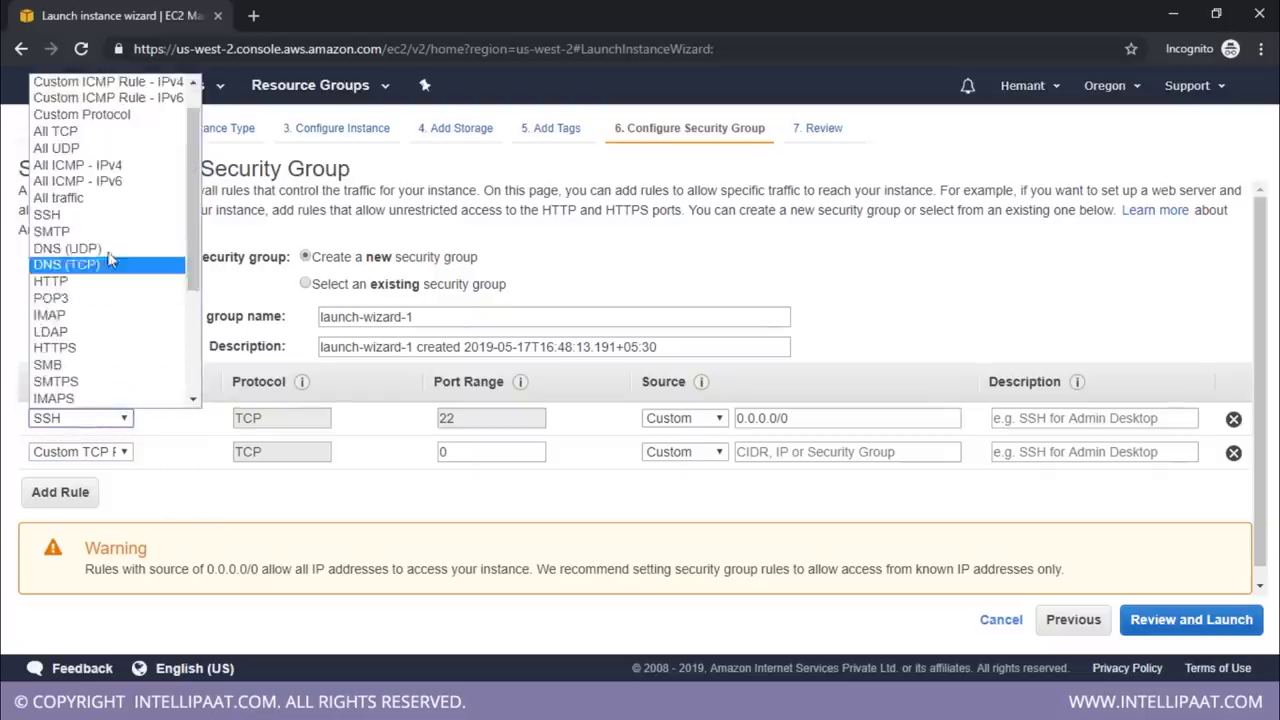
left_click(105, 216)
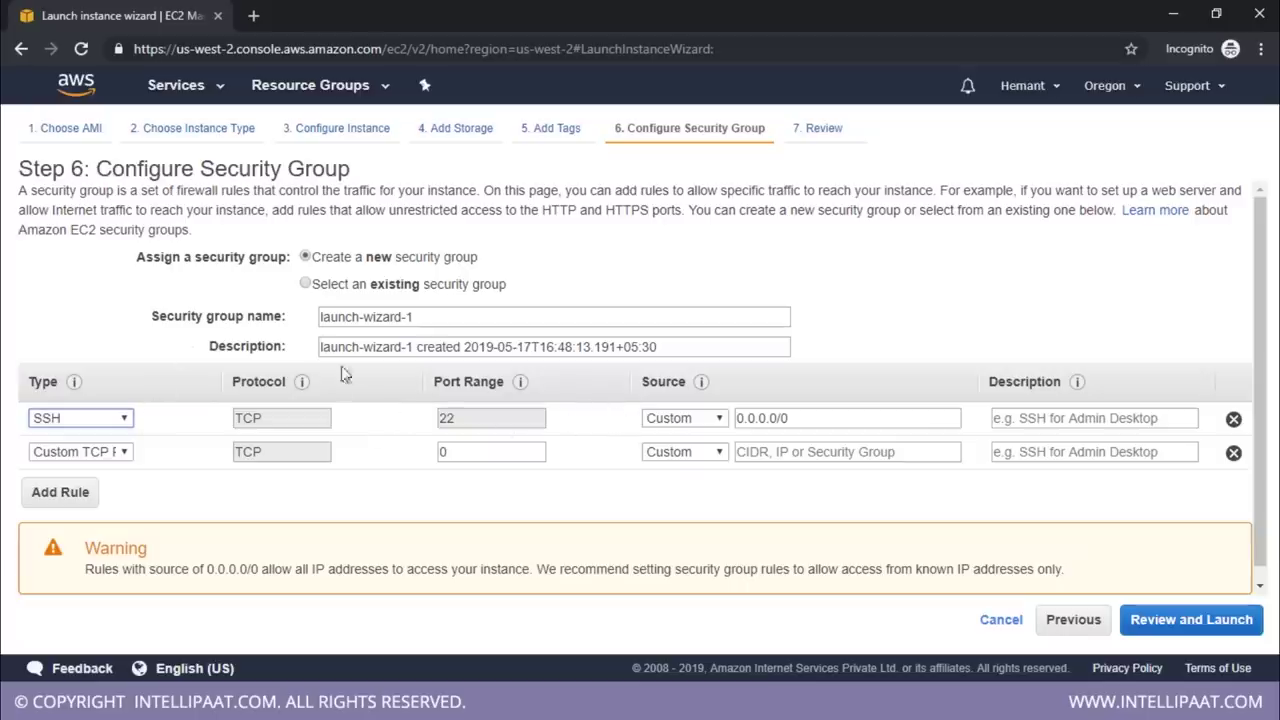
Set the SSH source to Anywhere, remove the extra Custom TCP rule, and go to review.
left_click(680, 420)
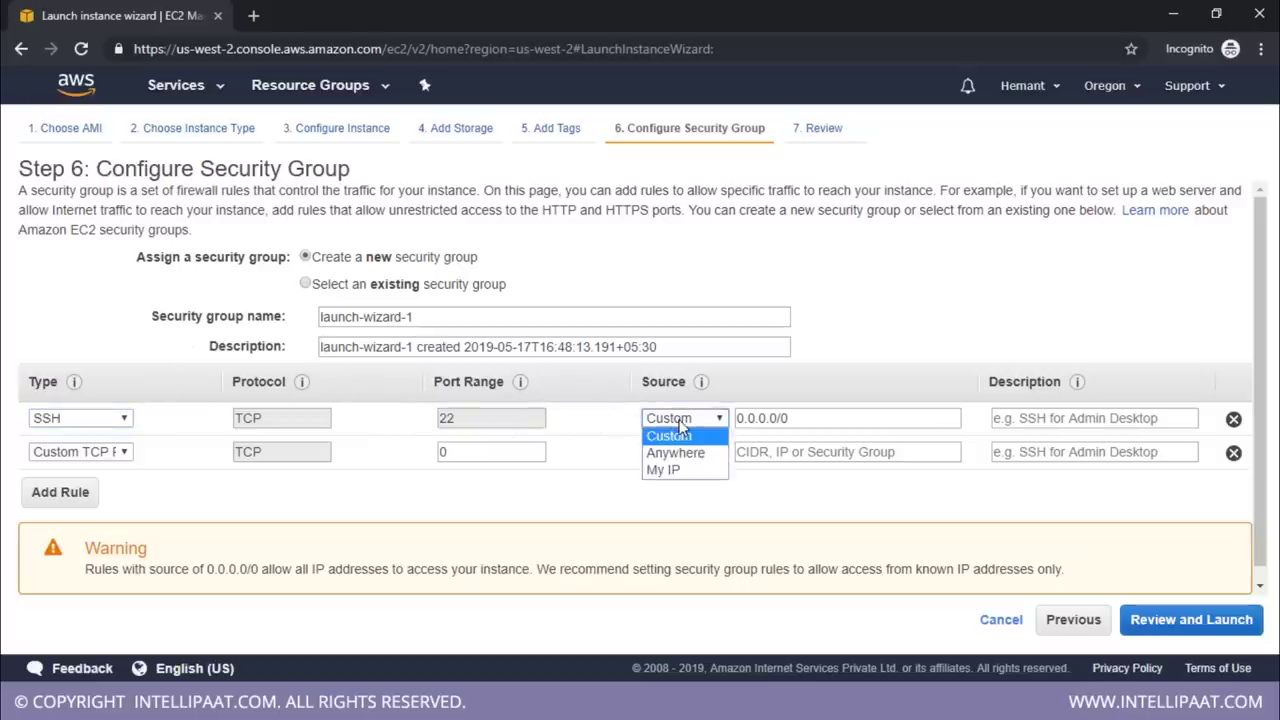
left_click(686, 452)
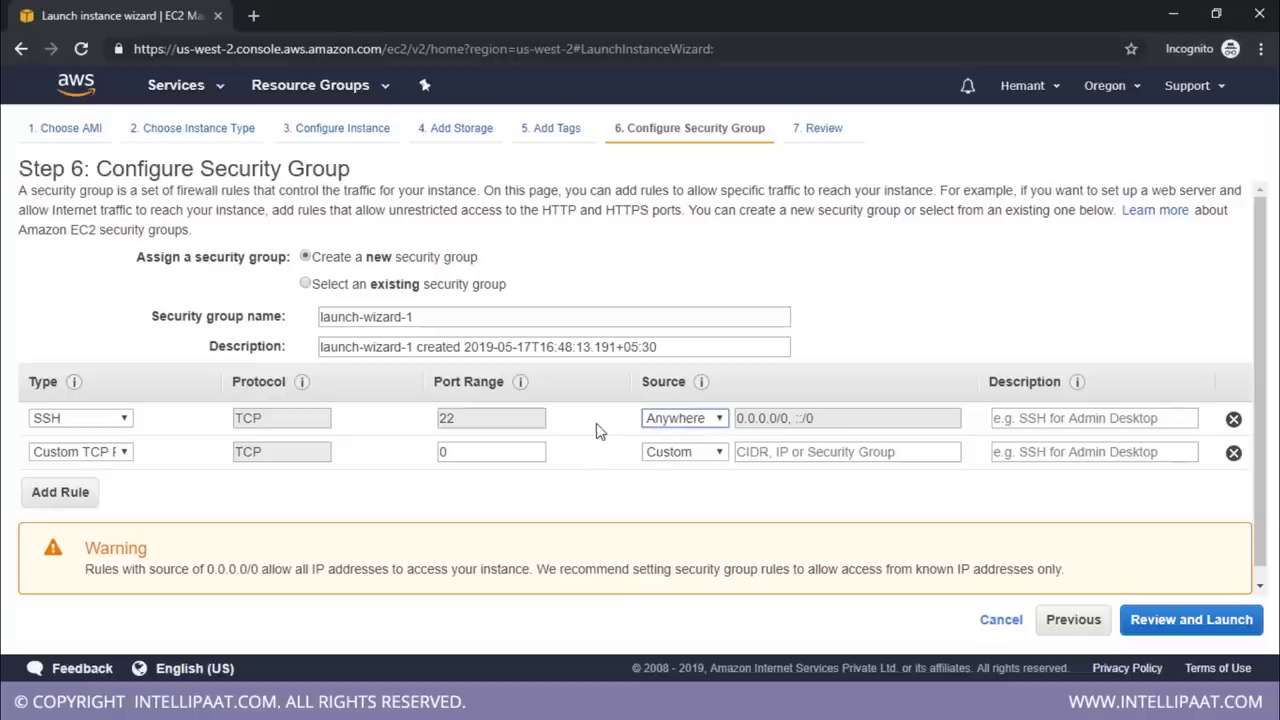
left_click(688, 420)
left_click(692, 452)
left_click(690, 420)
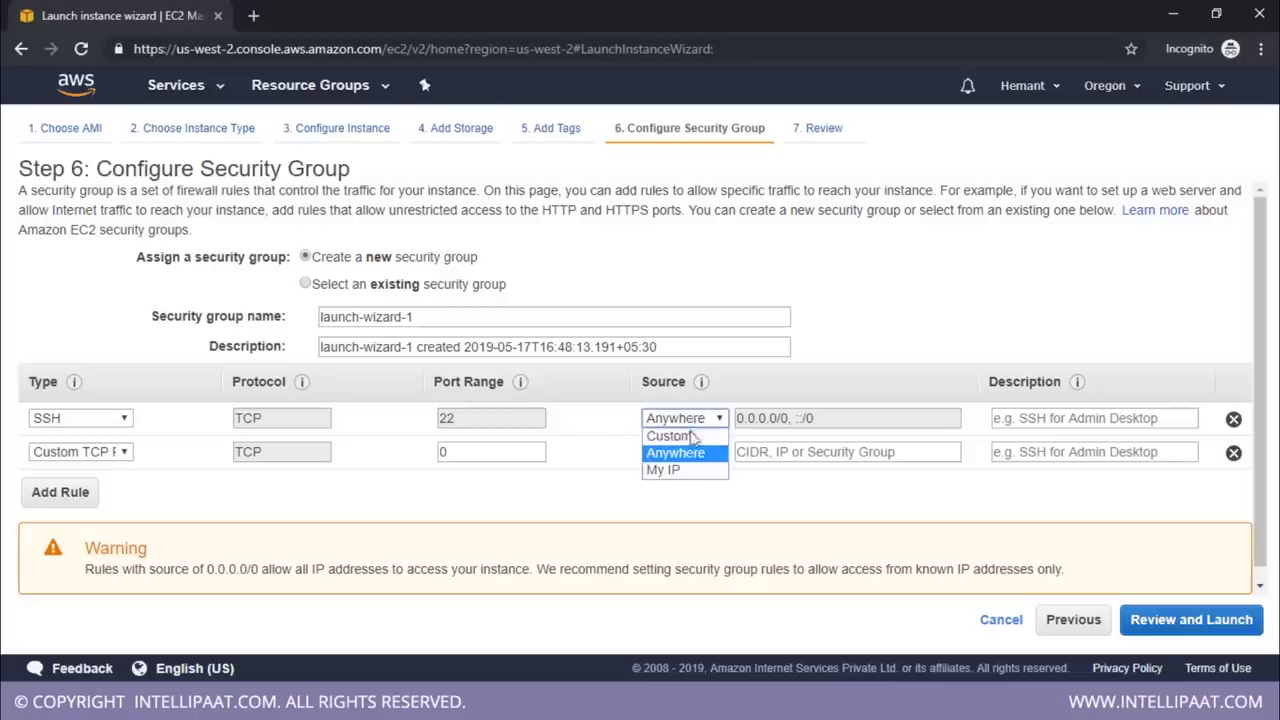
left_click(688, 469)
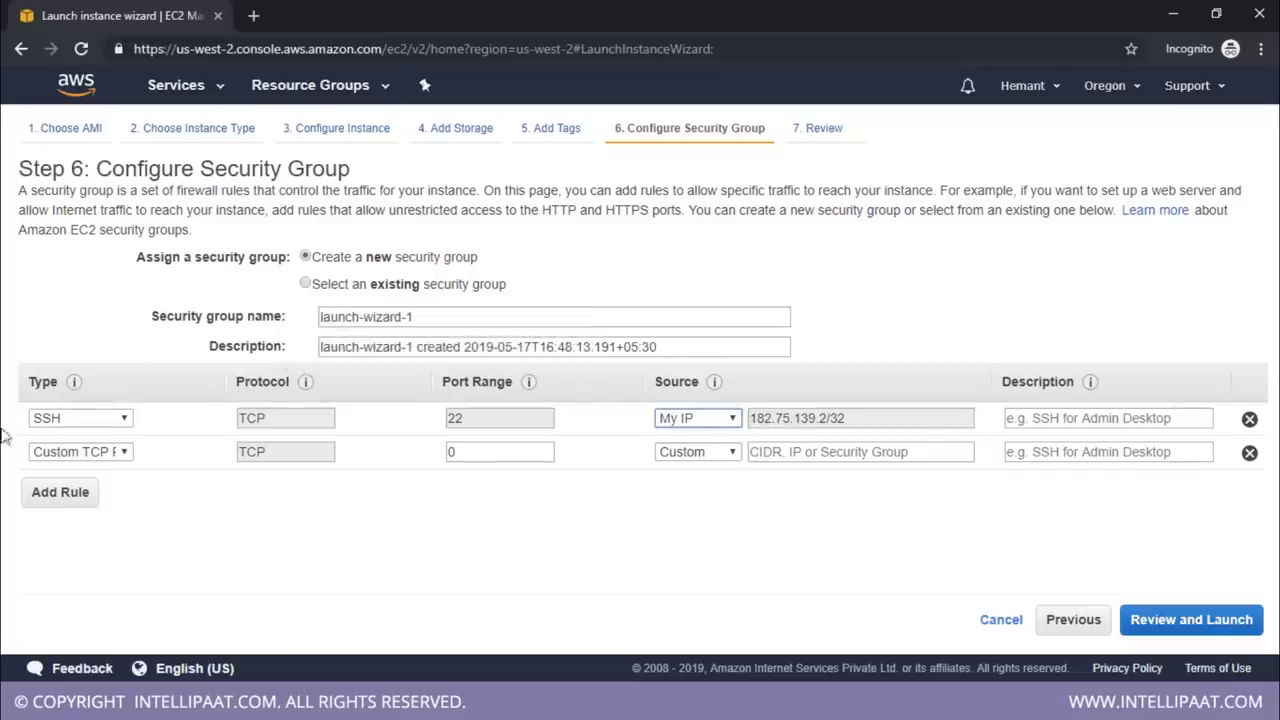
left_click(692, 418)
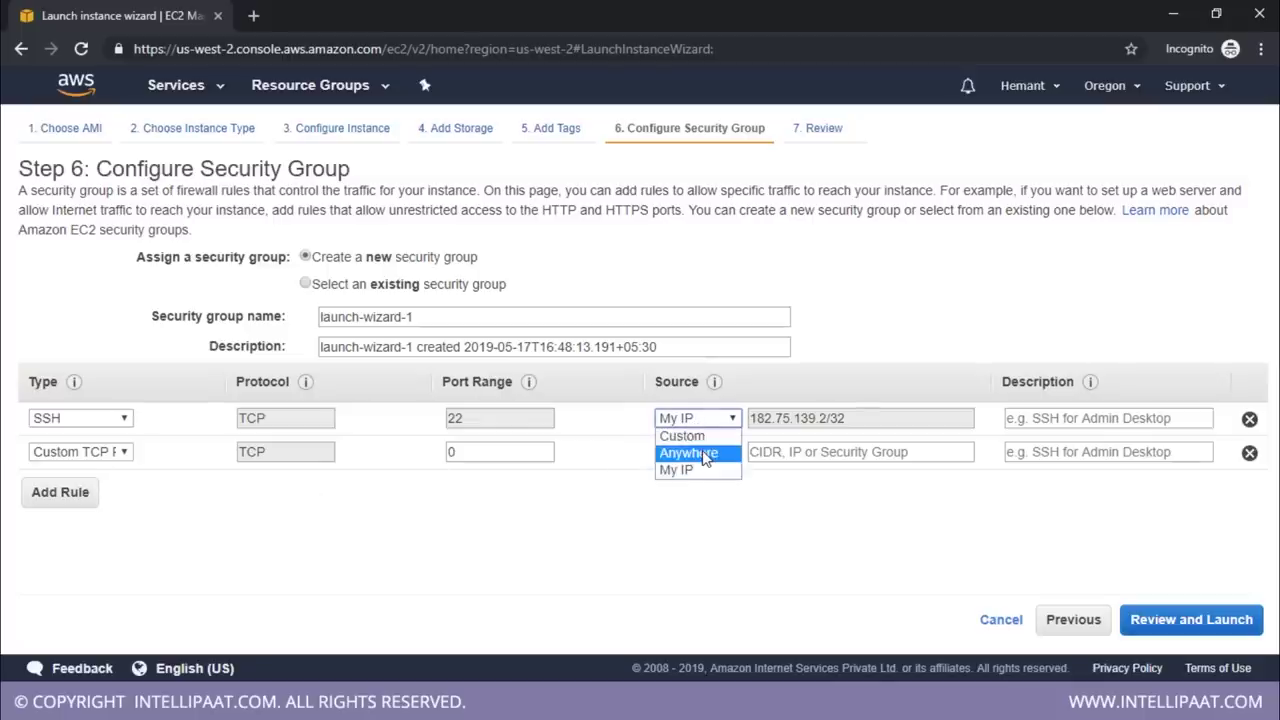
left_click(703, 454)
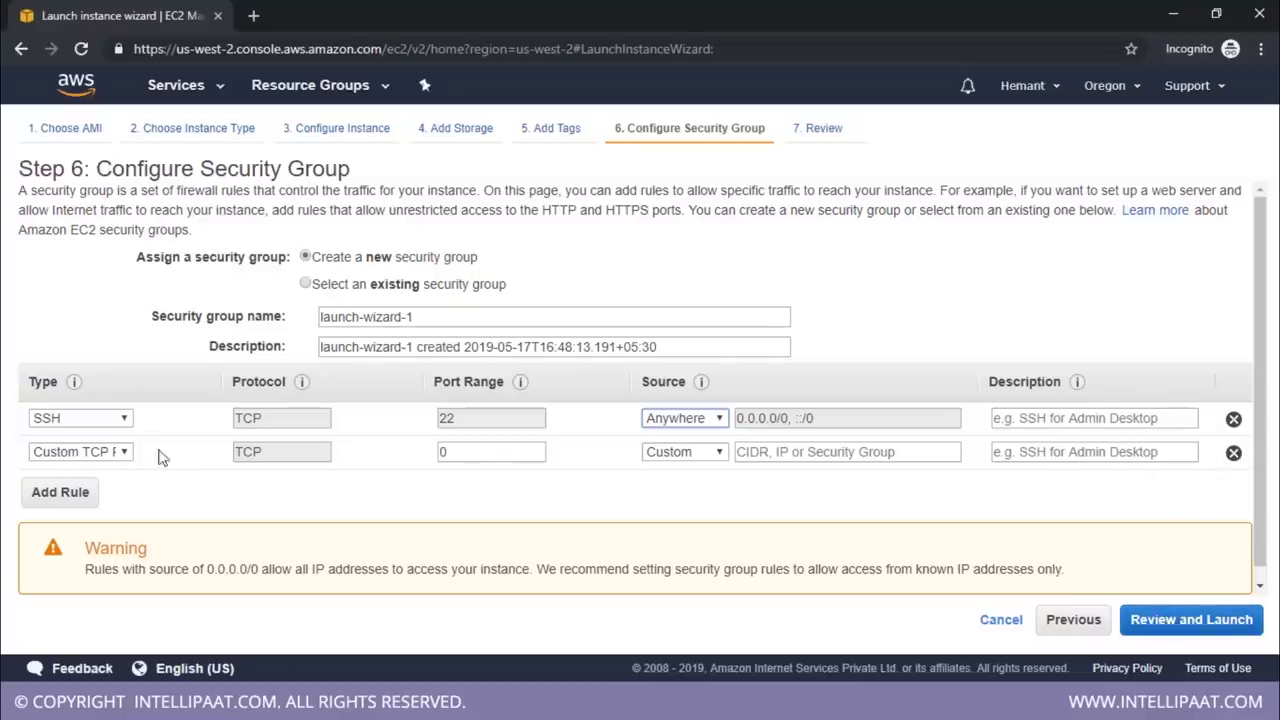
left_click(1233, 452)
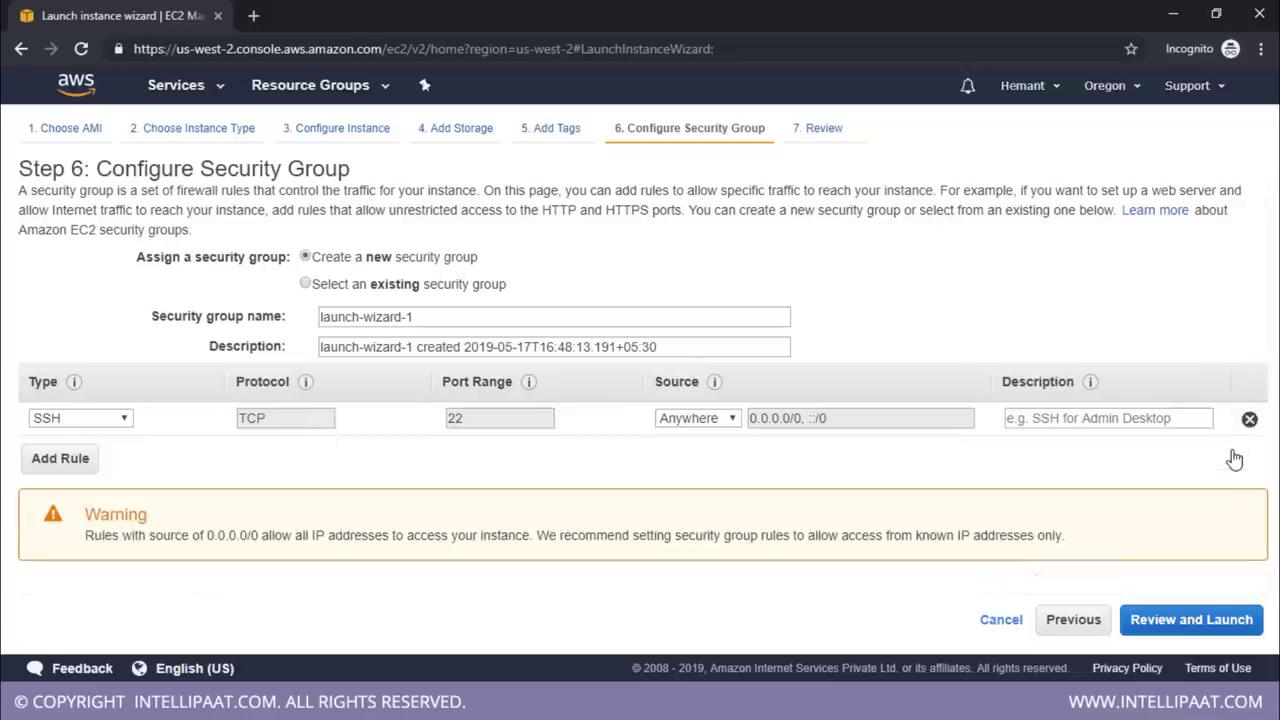
left_click(1177, 626)
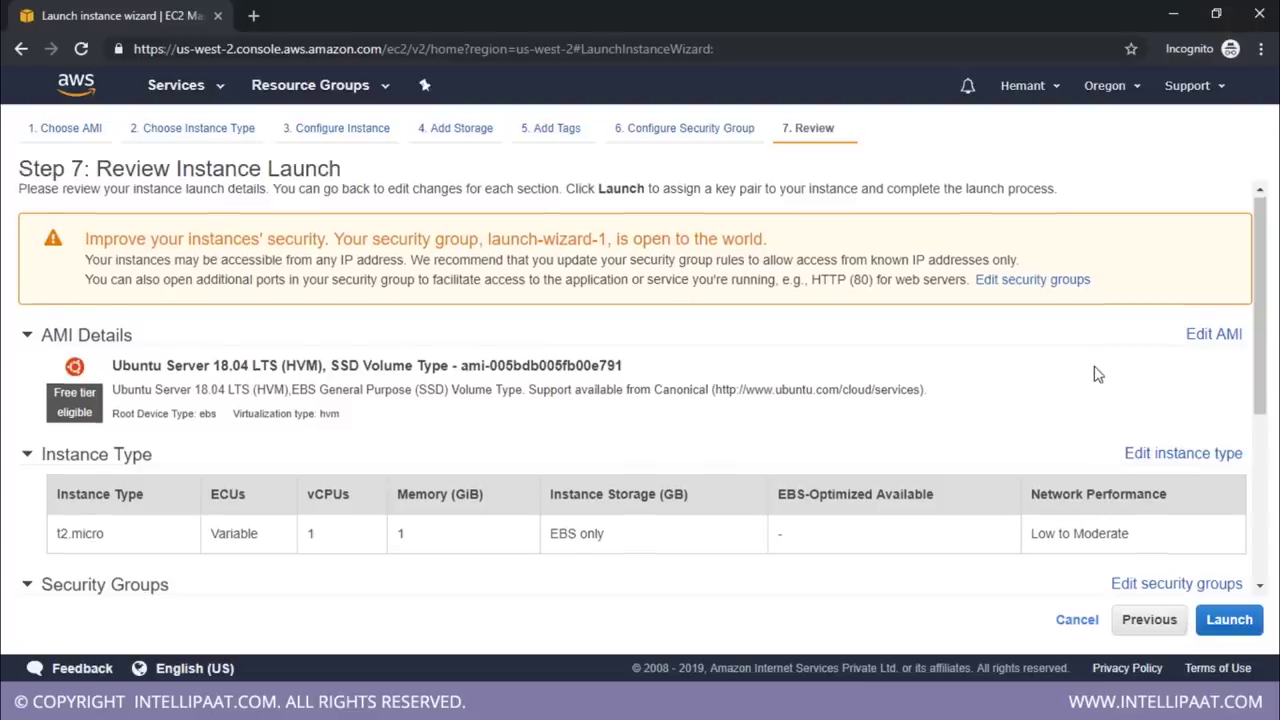
Launch the reviewed Ubuntu 18.04 t2.micro instance from the Step 7 Review page.
scroll(1097, 374, "down", 3)
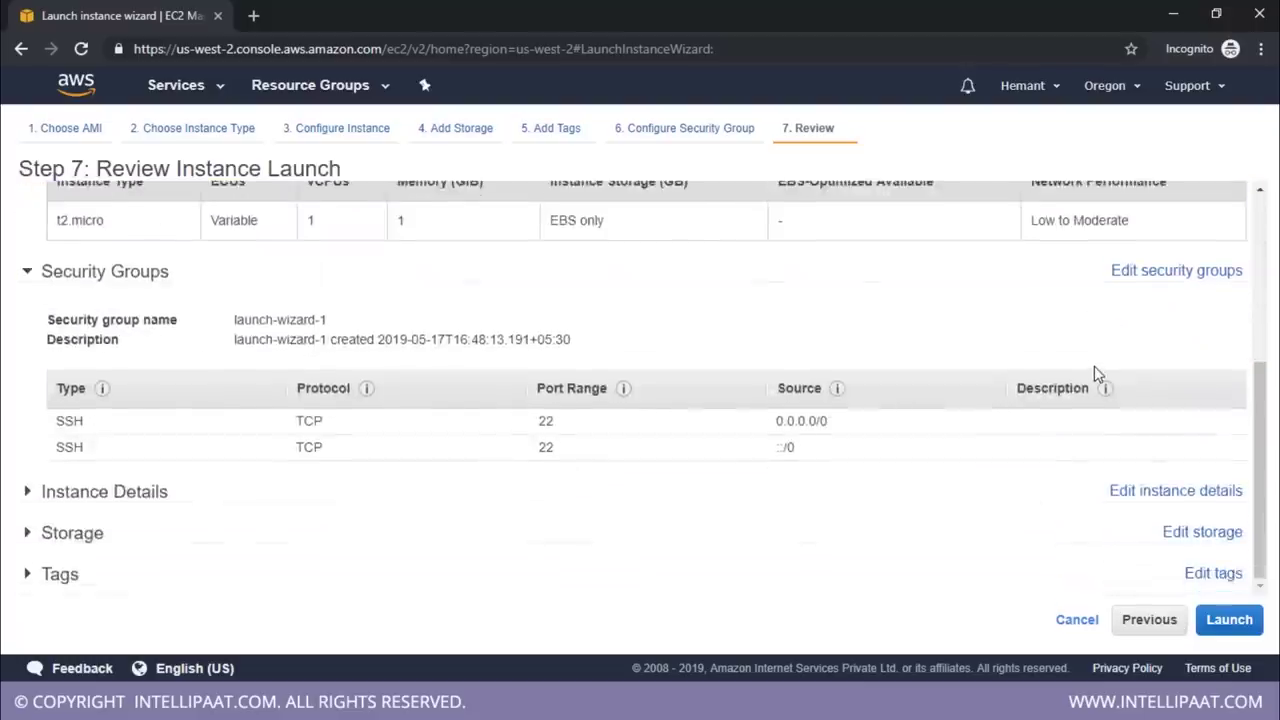
scroll(1097, 374, "up", 3)
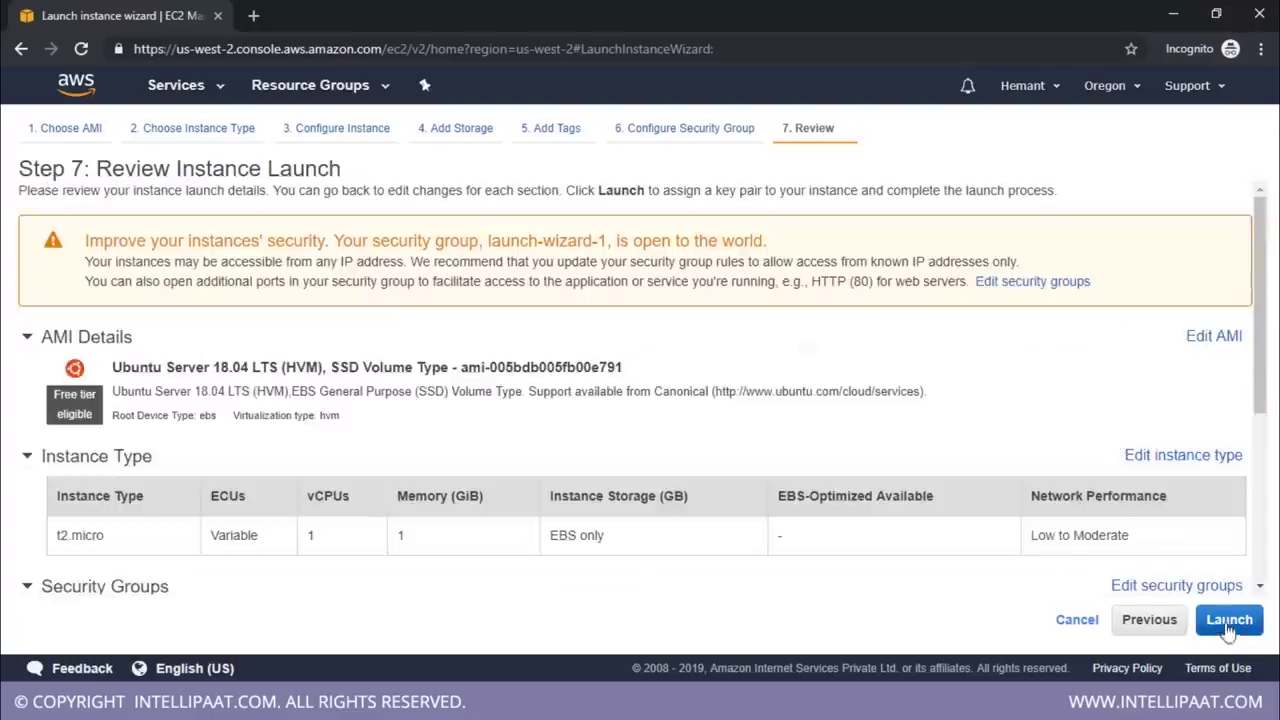
left_click(1227, 622)
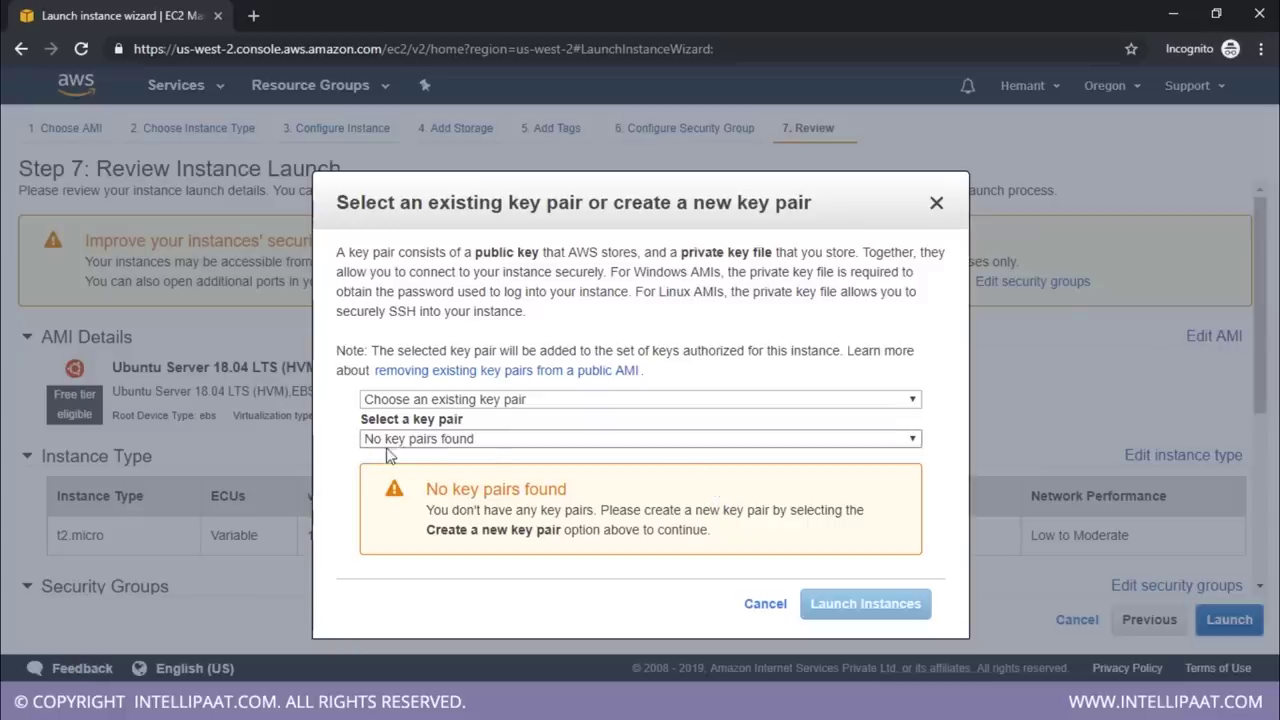
Create key pair test-intellipaat, download test-intellipaat.pem, and launch the instance with it.
left_click(494, 400)
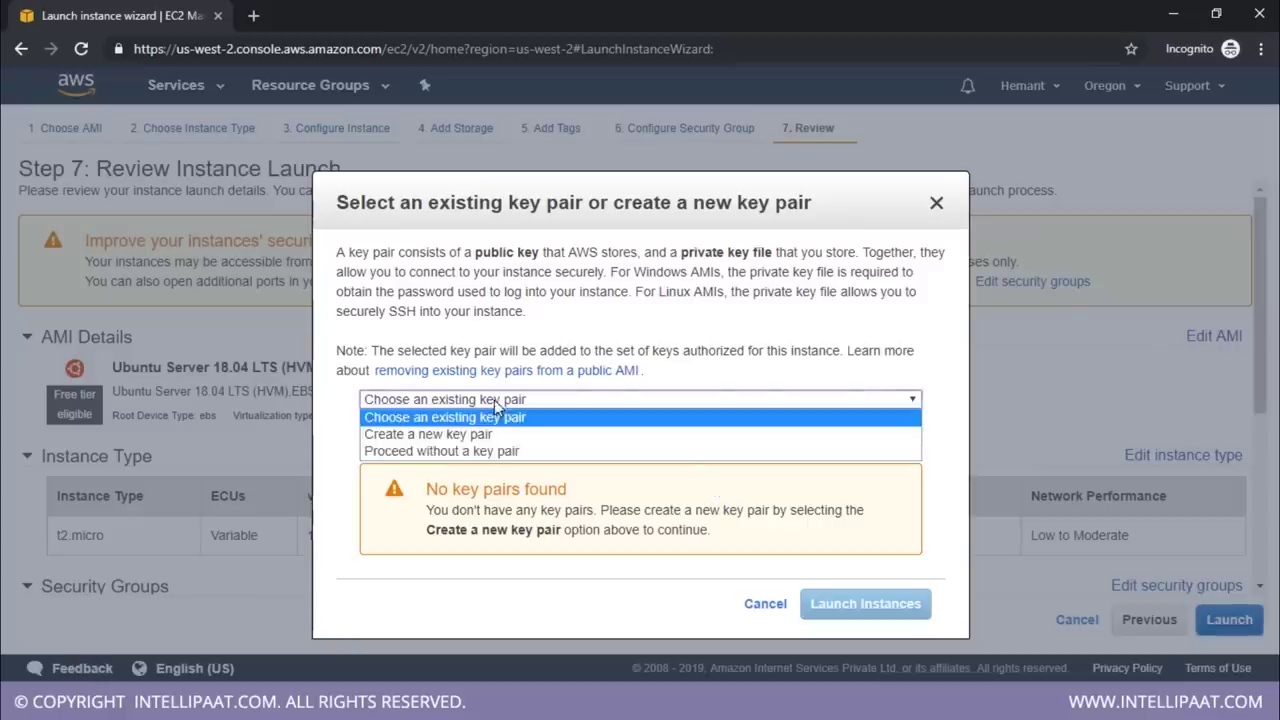
left_click(494, 434)
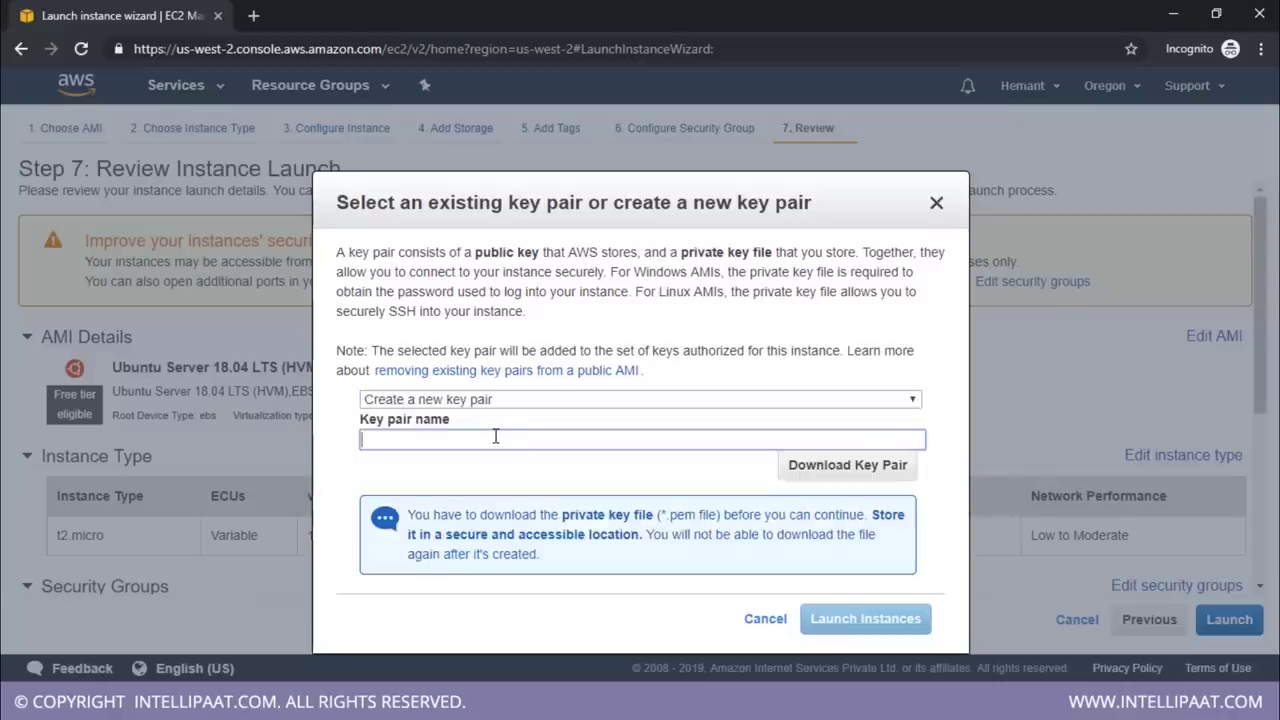
type("test-intellipaat")
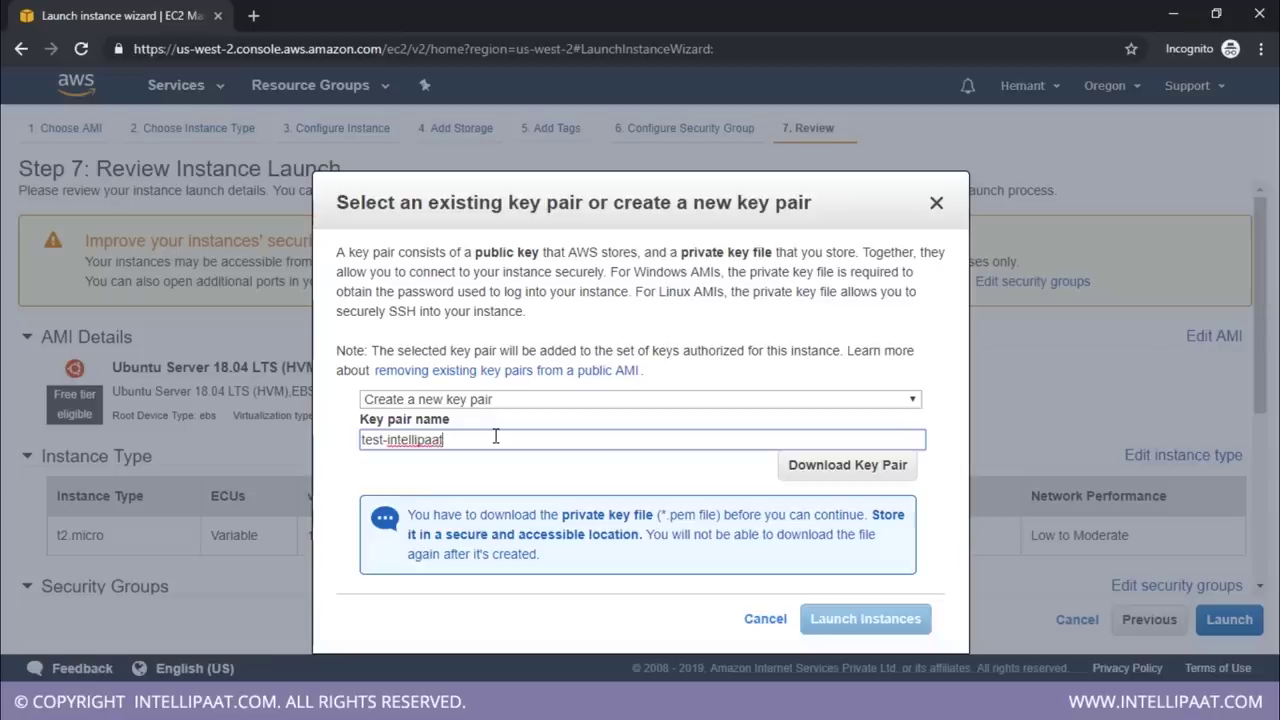
left_click(805, 472)
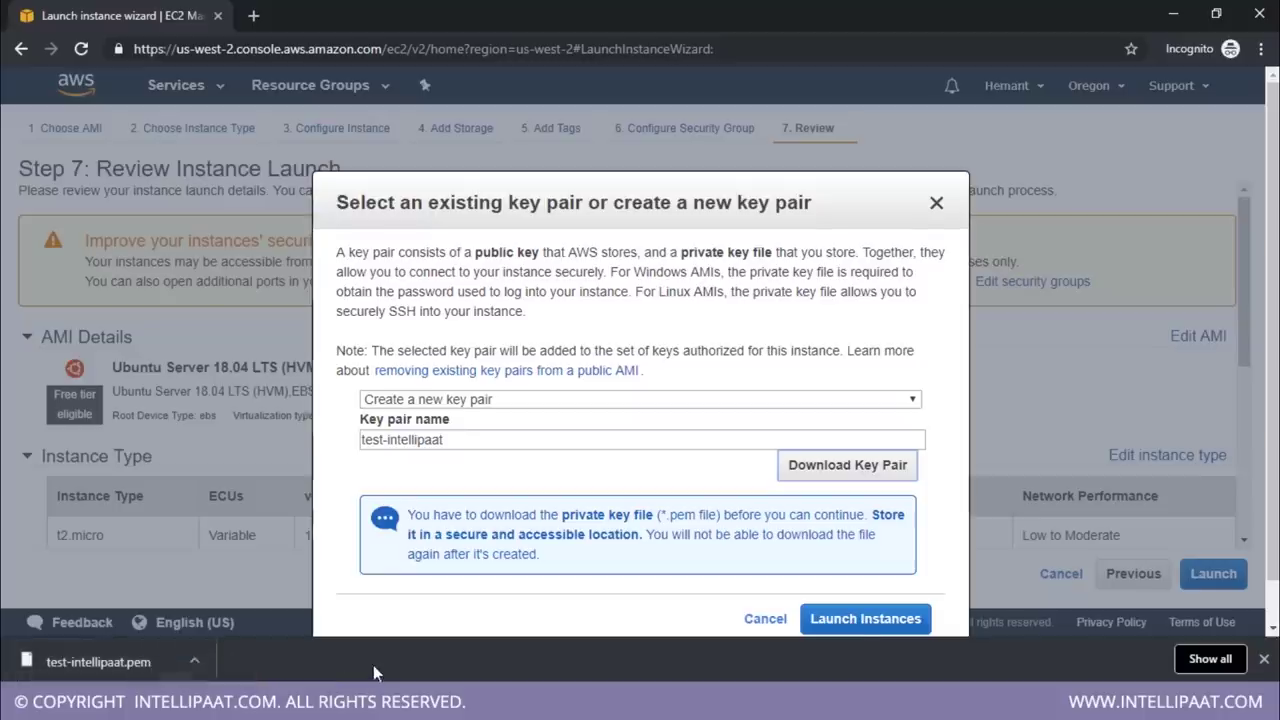
left_click(862, 620)
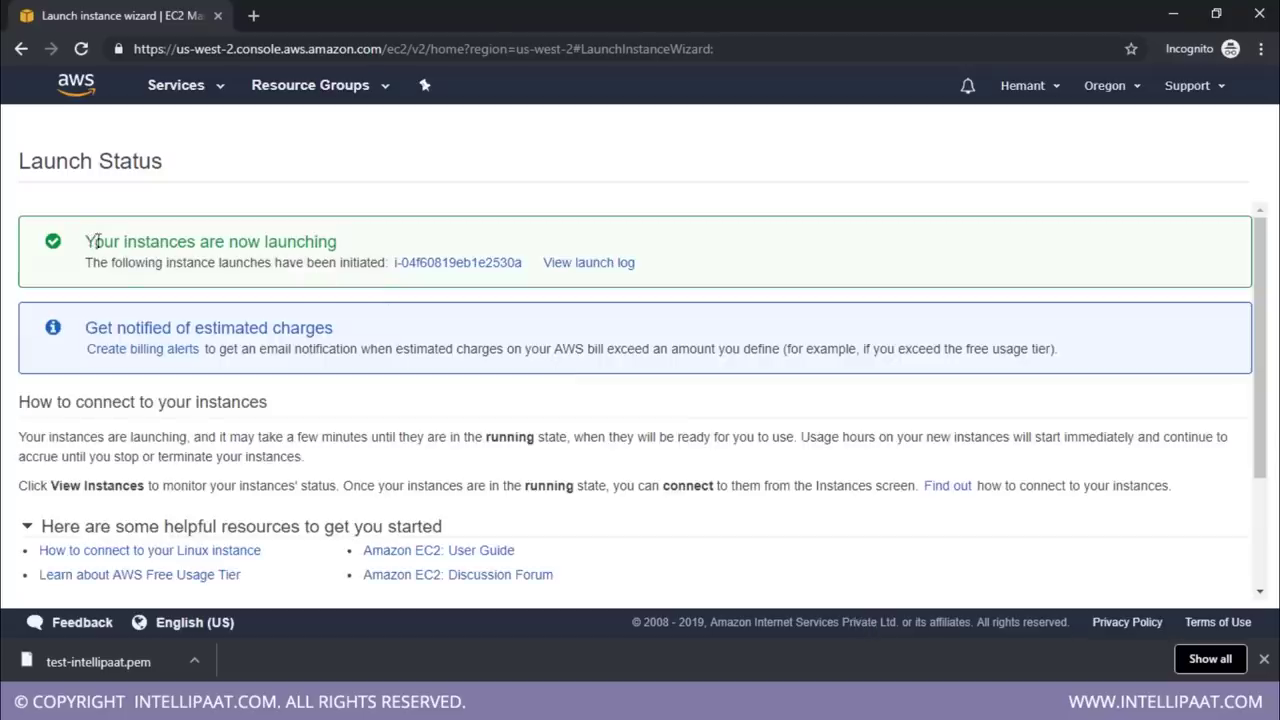
Follow the new instance's ID link from the Launch Status page to the Instances list.
left_click_drag(97, 241, 338, 242)
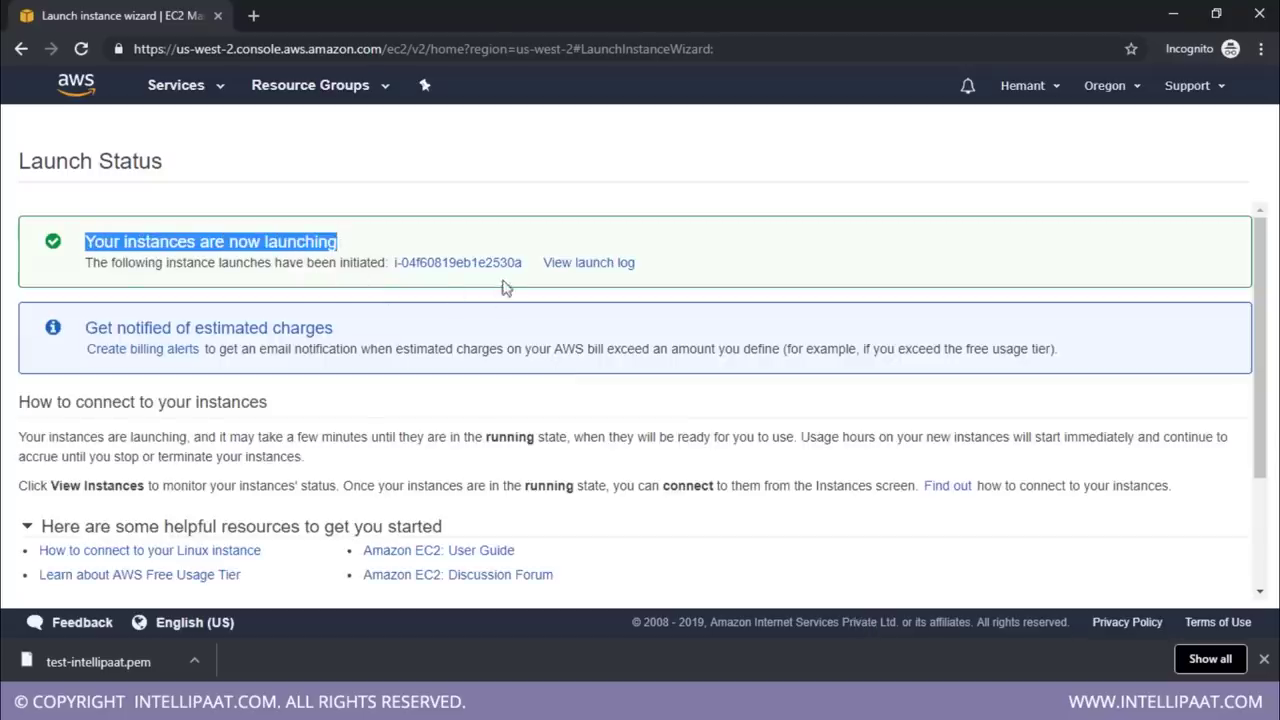
left_click(437, 266)
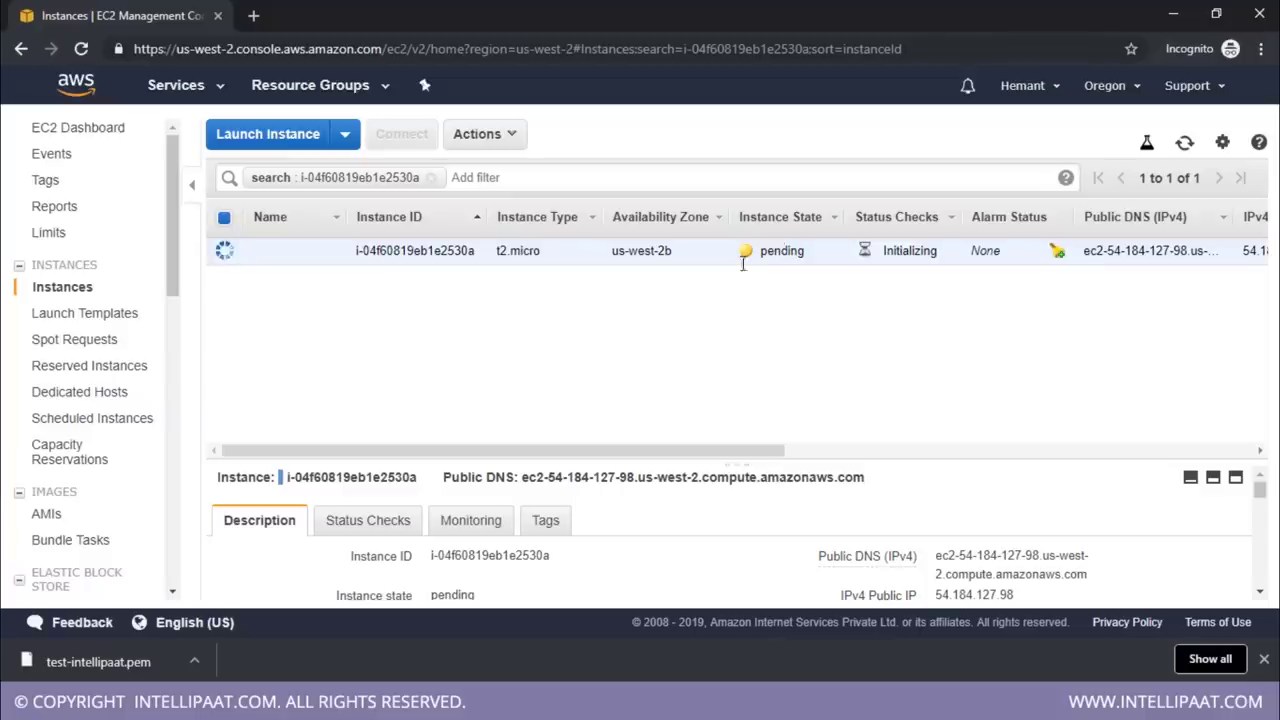
Name the new instance 'test'.
left_click(338, 251)
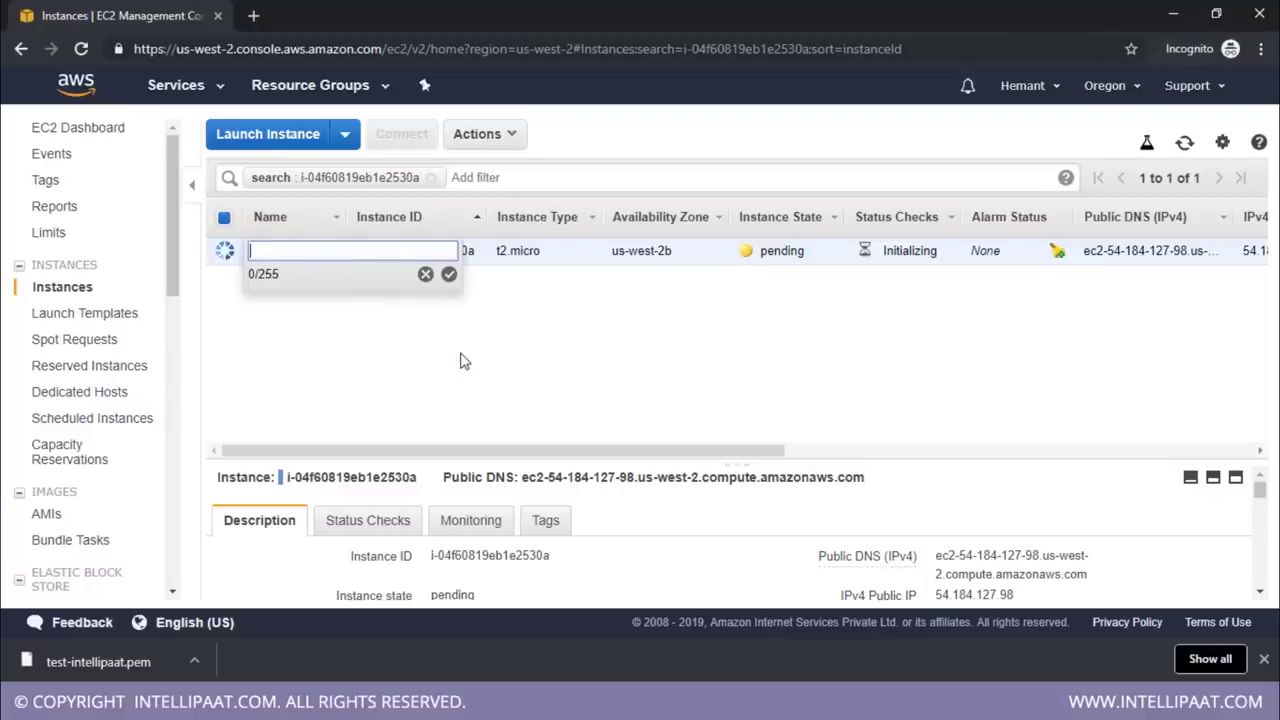
type("test")
key("Return")
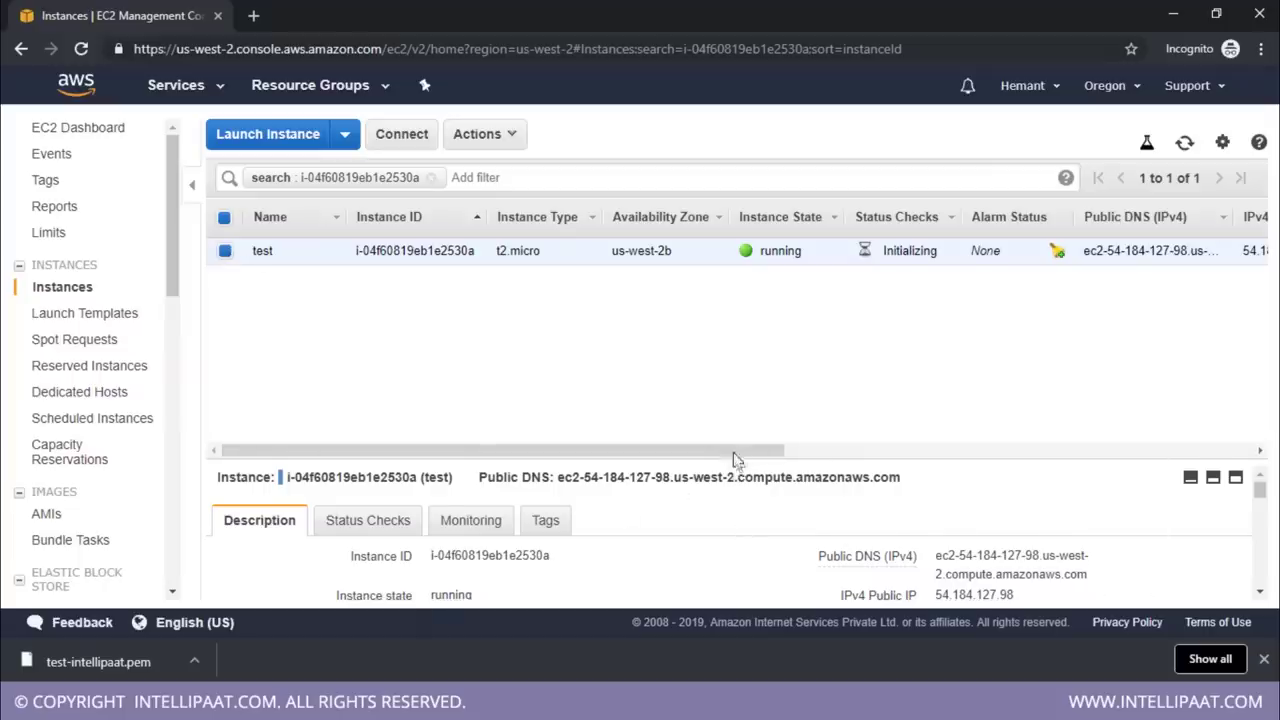
Review its public IP 54.184.127.98, t2.micro type, running state and launch-wizard-1 inbound rules.
left_click_drag(733, 458, 738, 338)
double_click(968, 470)
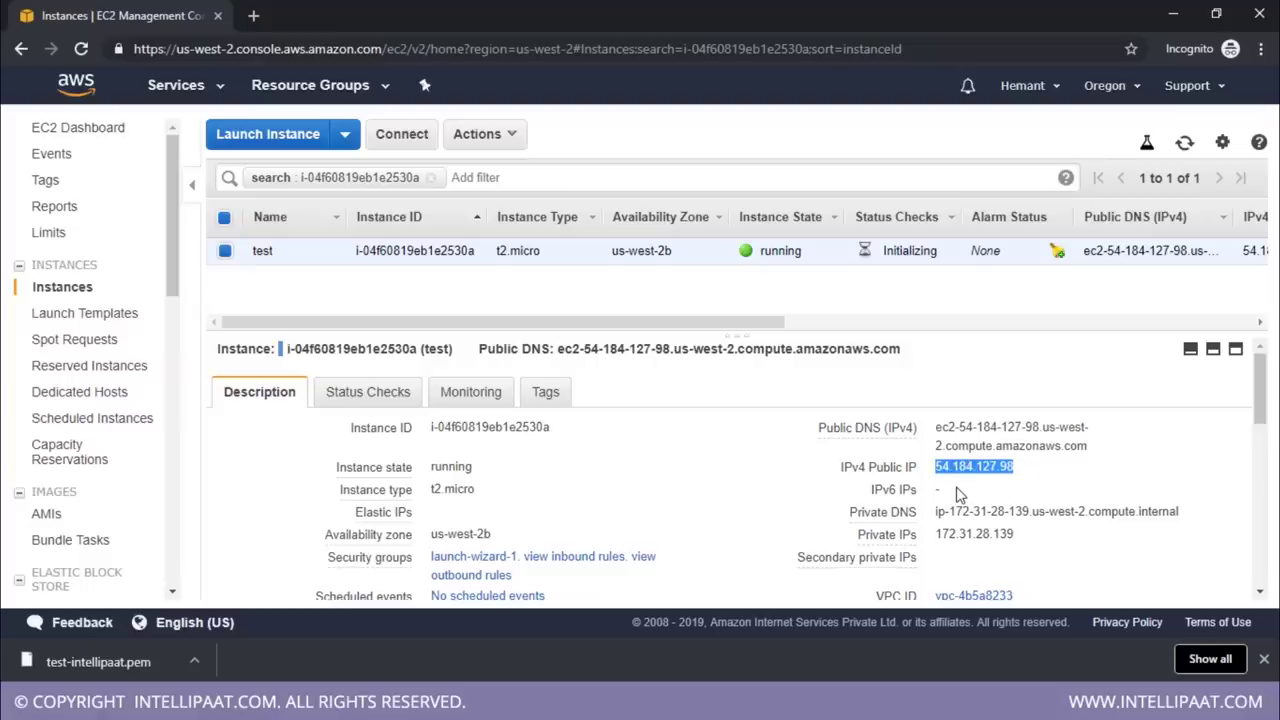
double_click(456, 489)
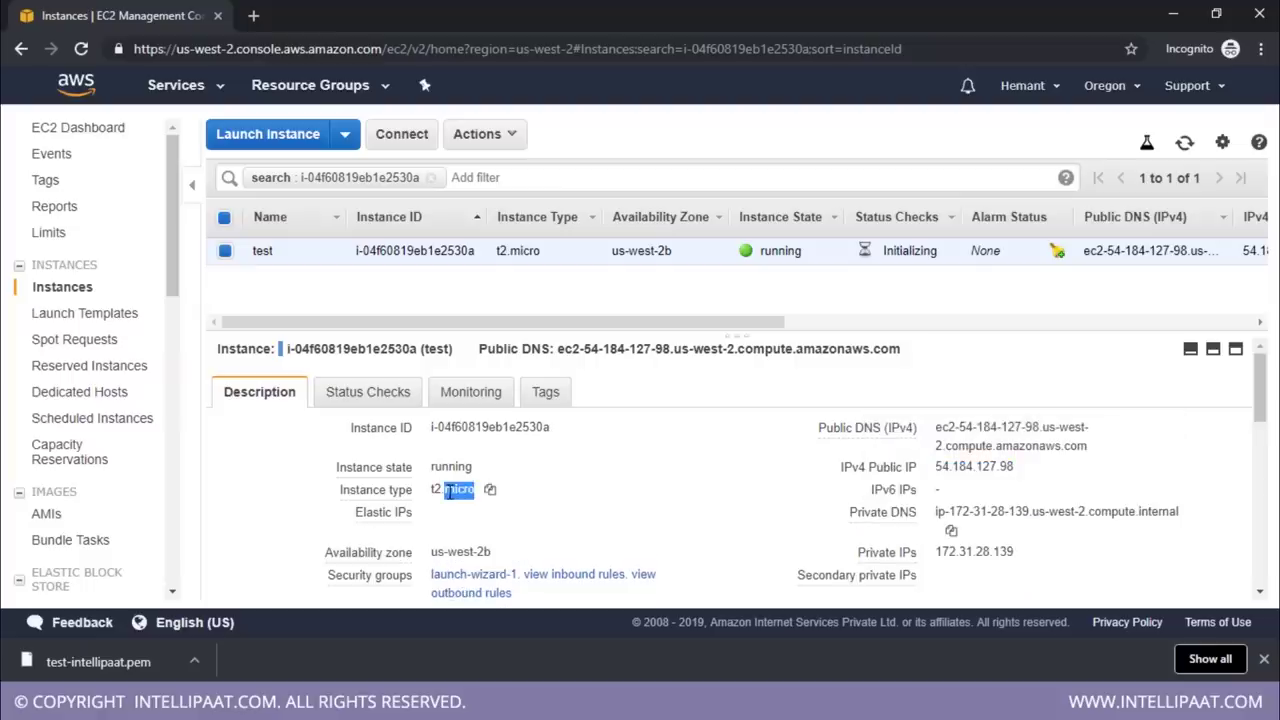
scroll(487, 467, "down", 1)
double_click(449, 373)
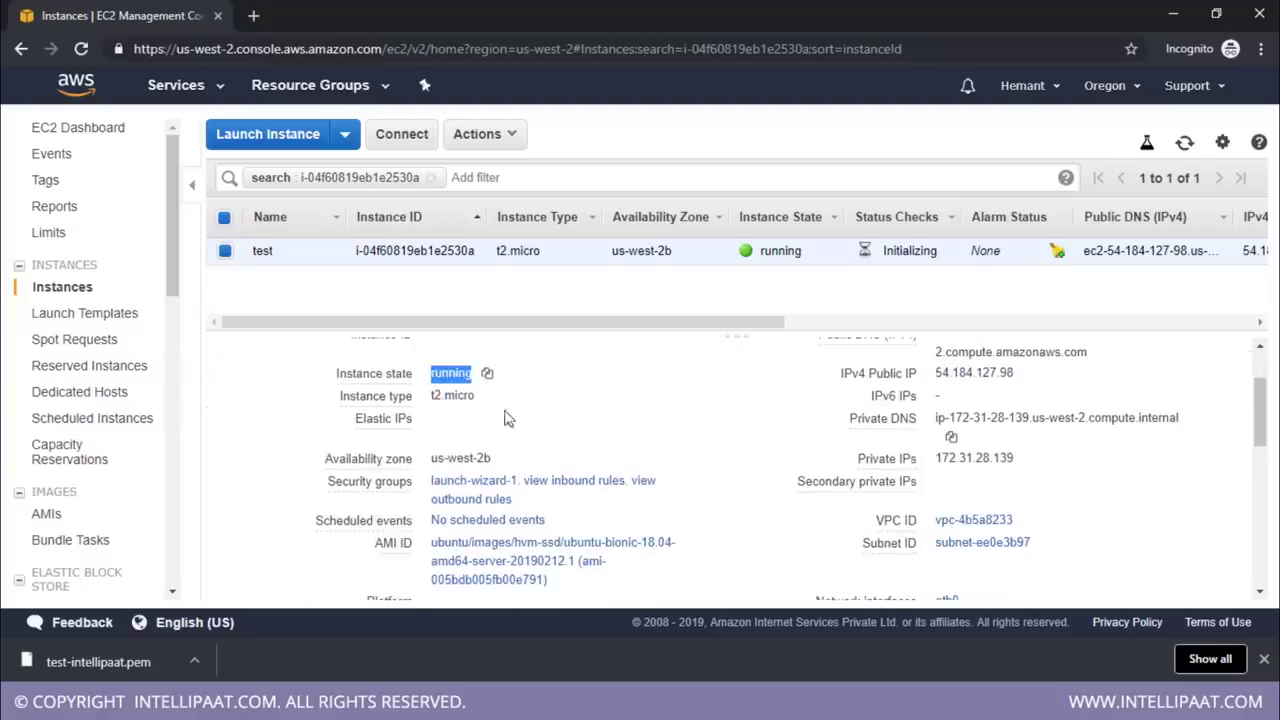
scroll(684, 444, "down", 2)
scroll(640, 430, "up", 1)
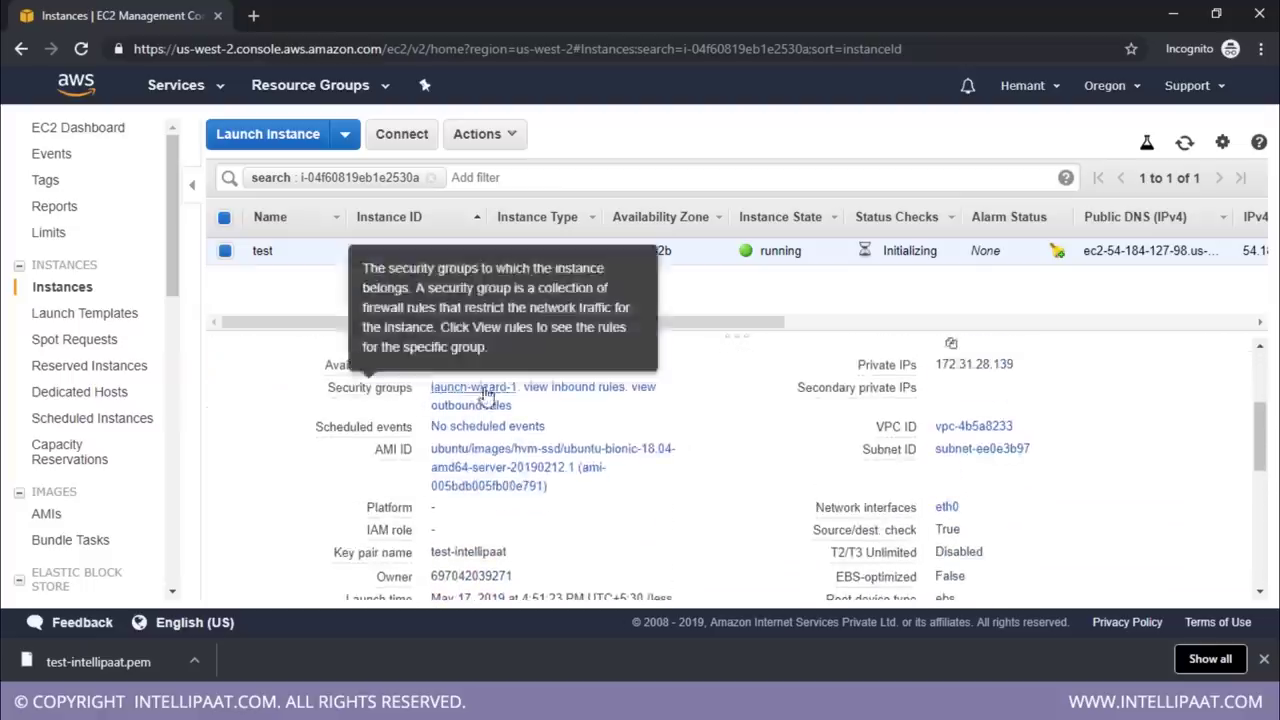
left_click(555, 390)
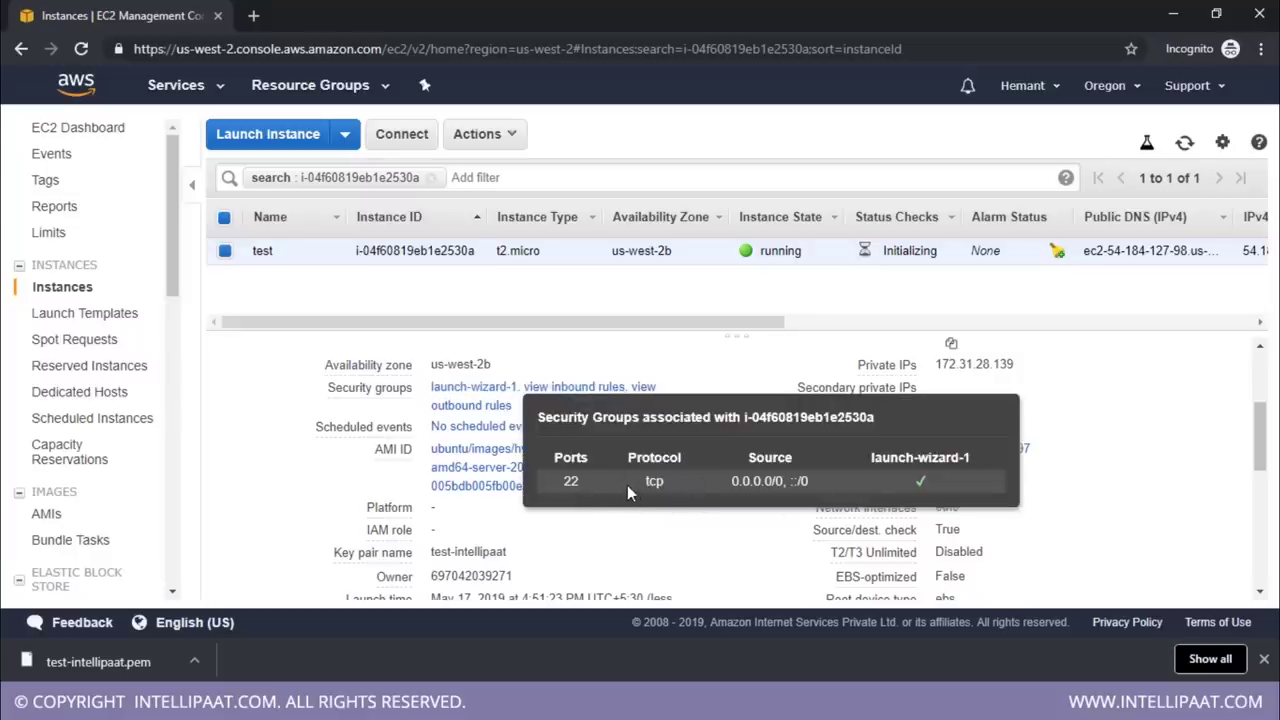
left_click(672, 530)
scroll(668, 492, "down", 2)
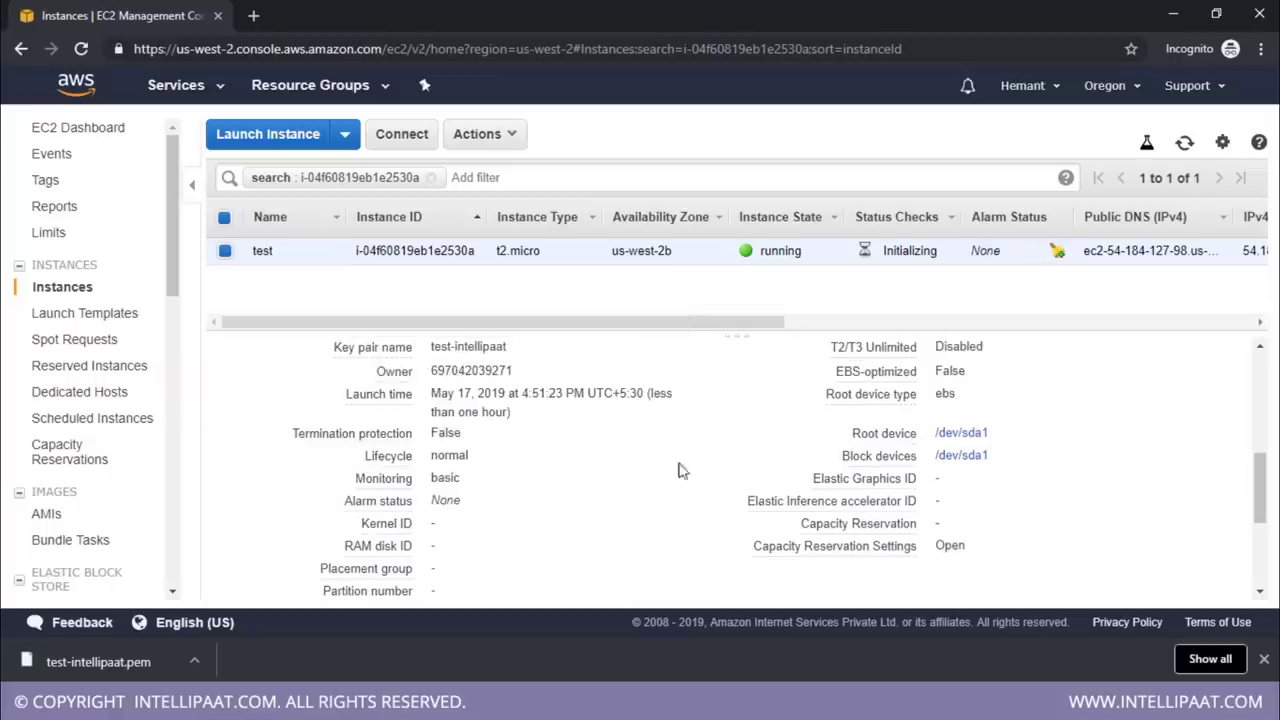
scroll(703, 517, "up", 3)
scroll(703, 517, "up", 1)
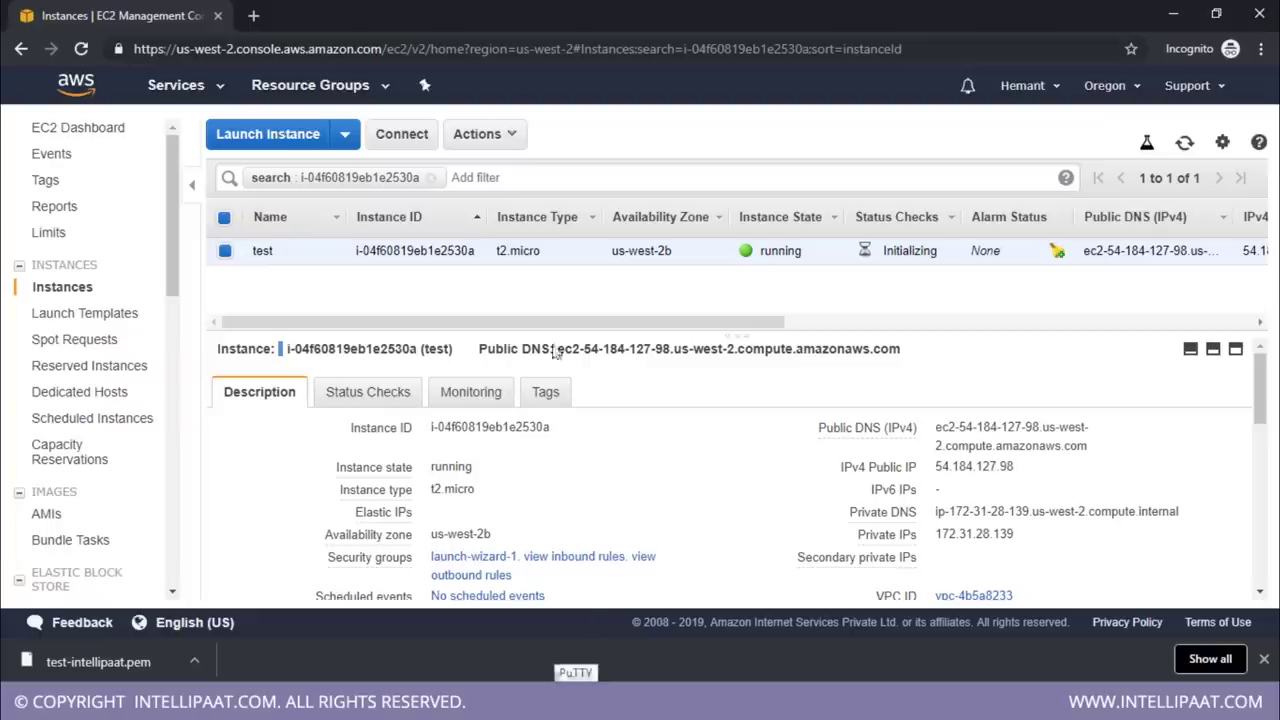
left_click(253, 15)
type("d")
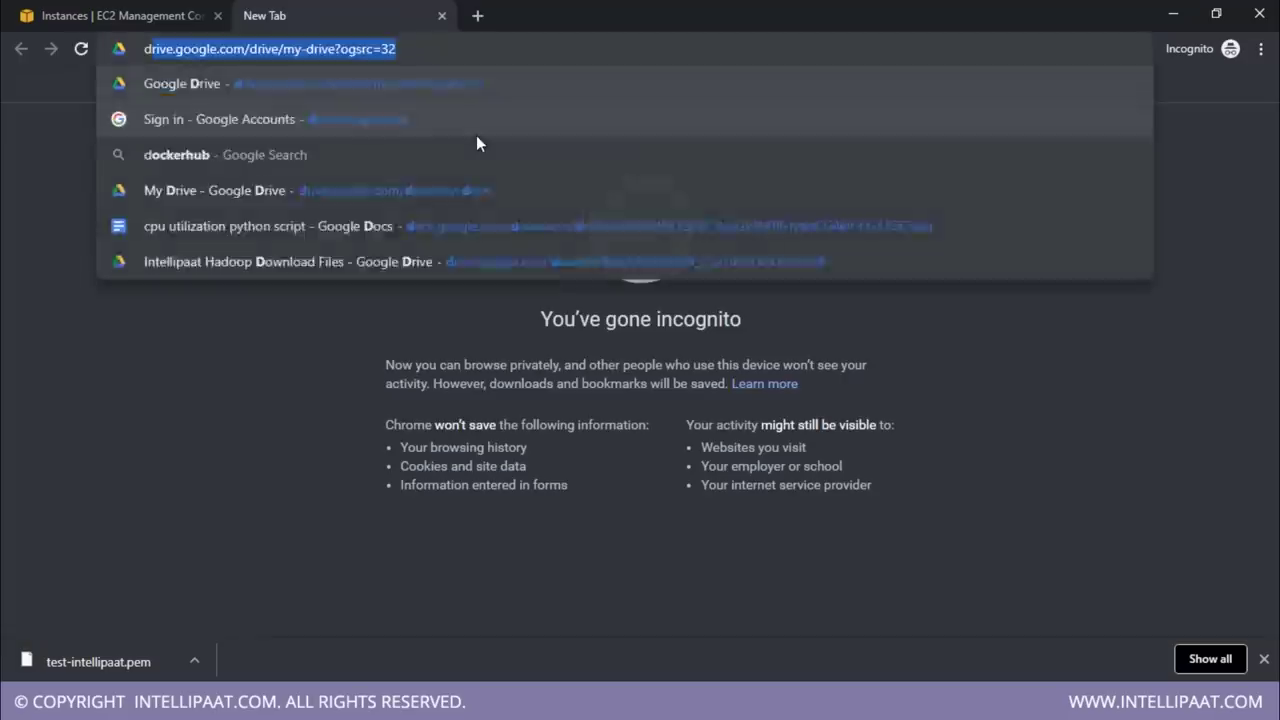
type("ownlaod putty")
key("Return")
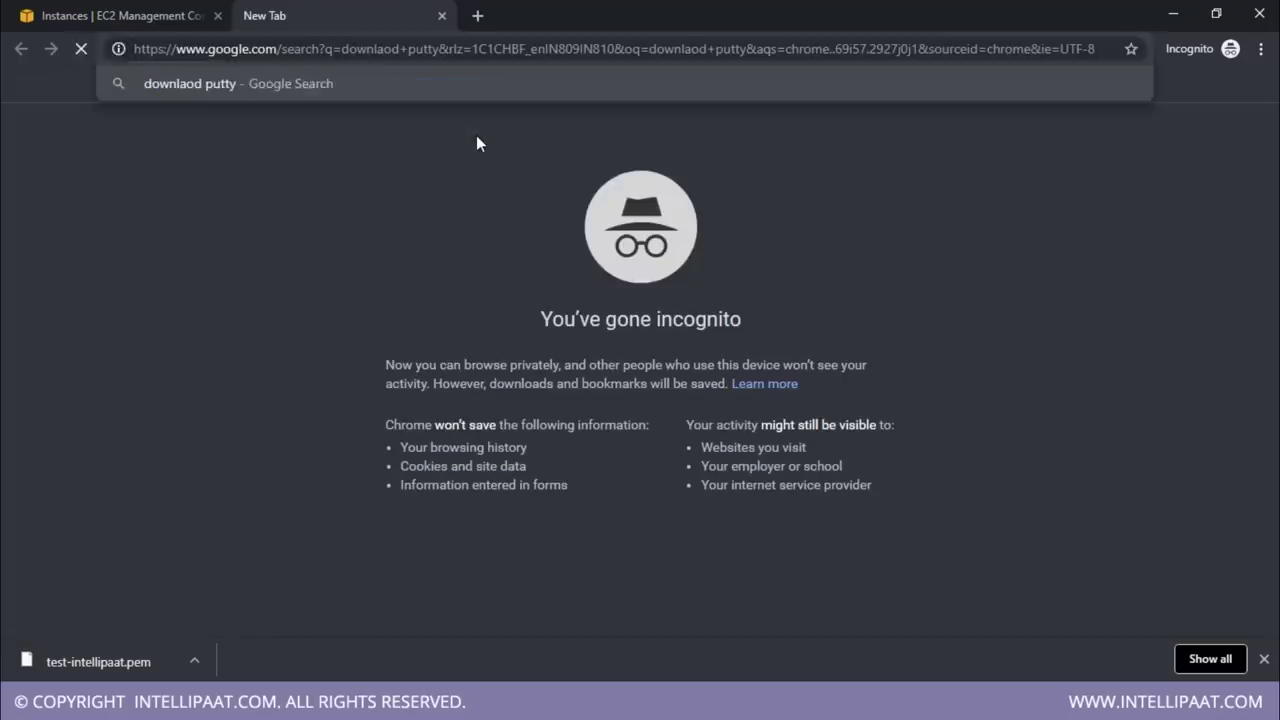
left_click(452, 308)
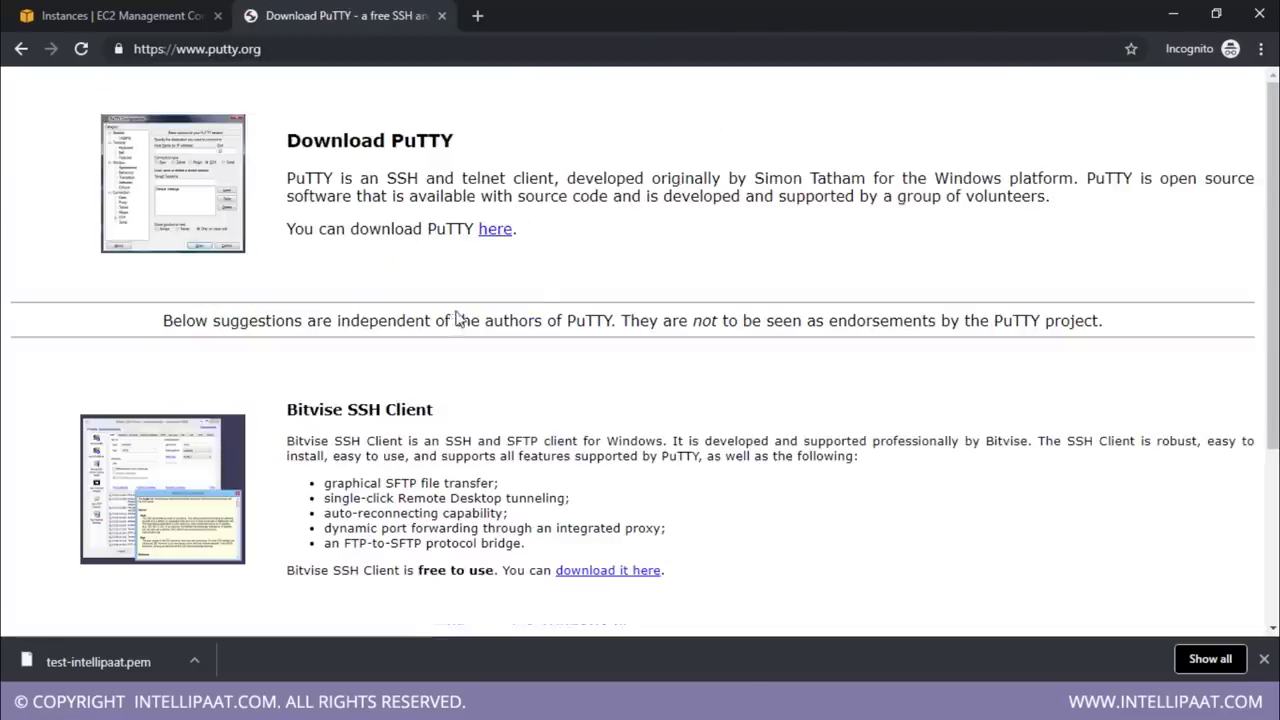
scroll(537, 281, "down", 3)
scroll(540, 281, "up", 3)
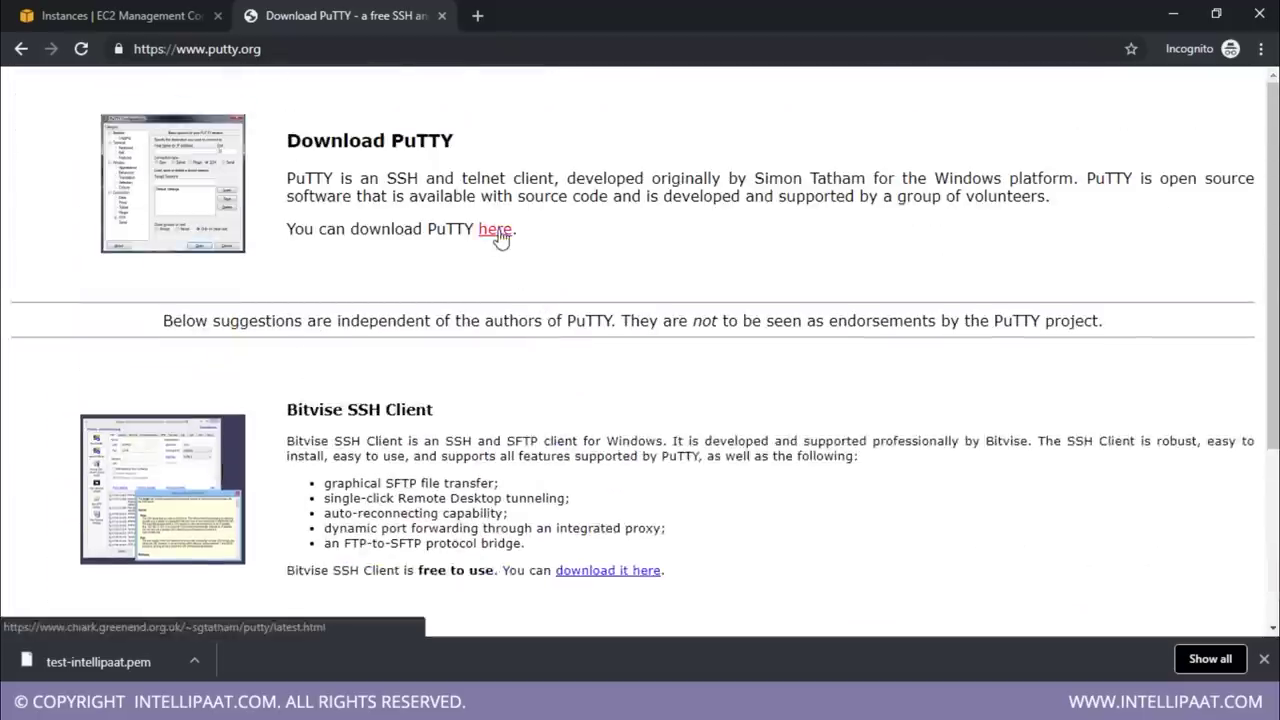
left_click(497, 232)
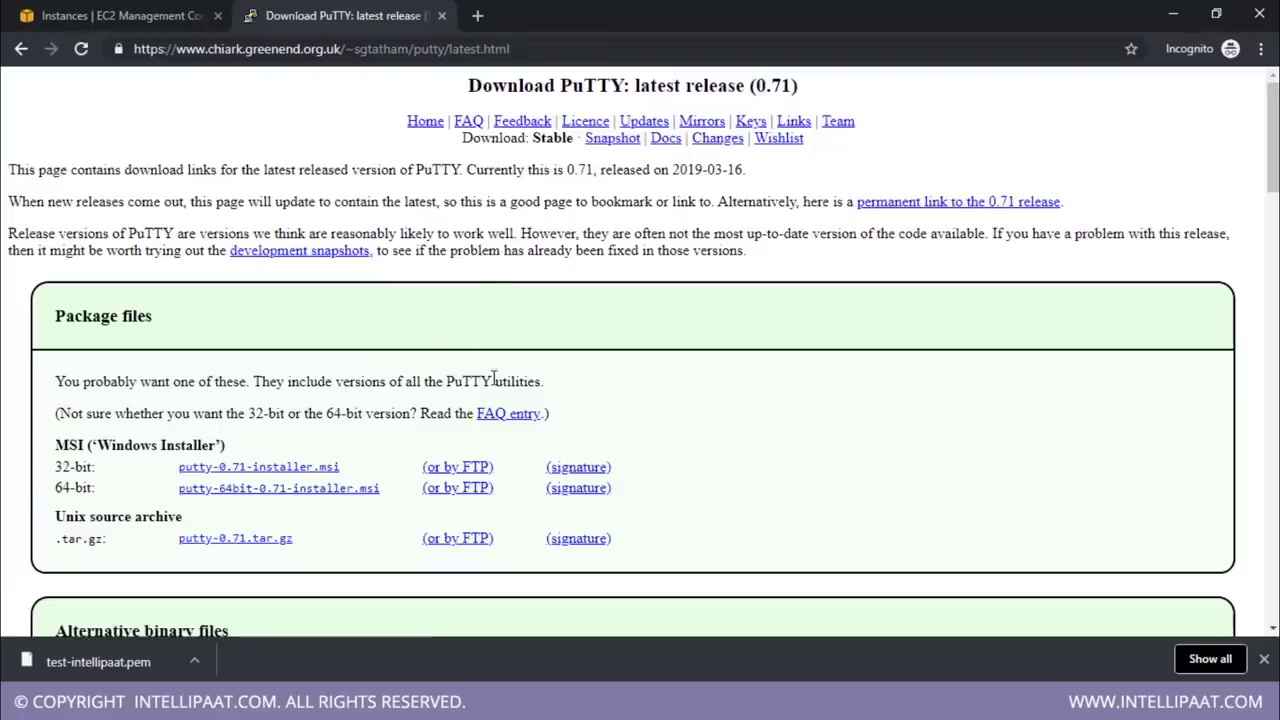
scroll(583, 398, "down", 1)
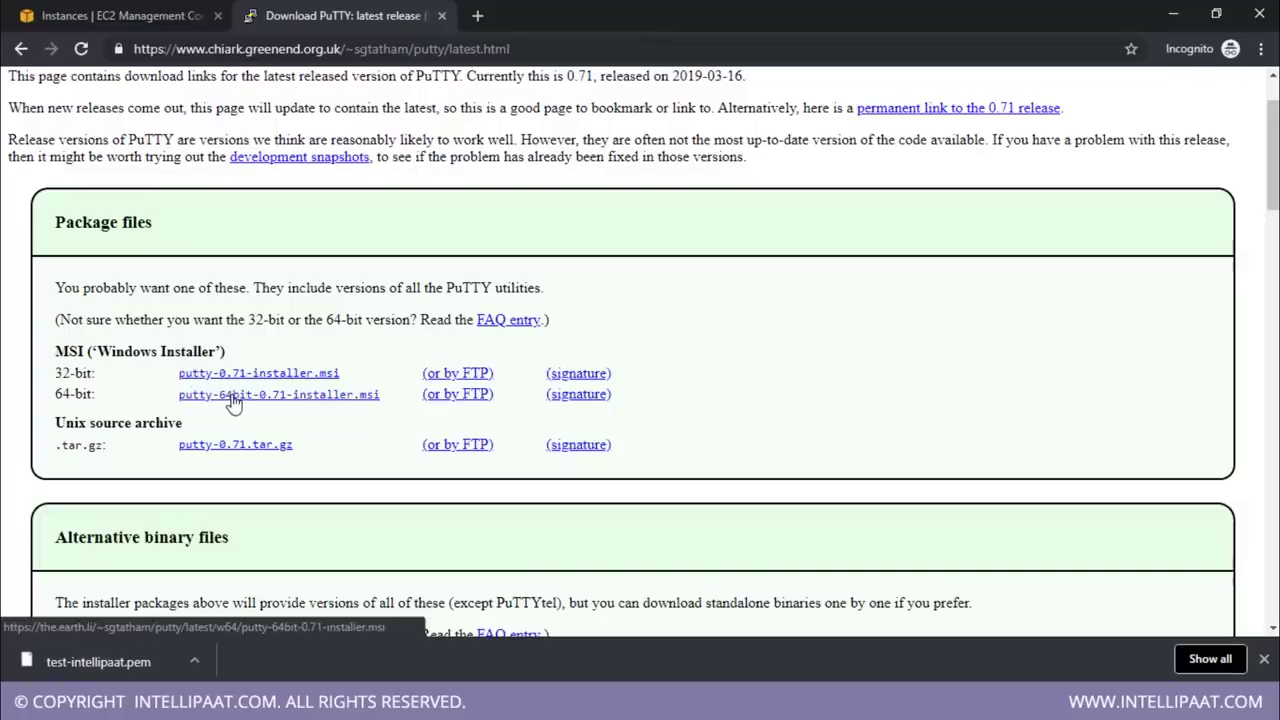
scroll(286, 409, "down", 6)
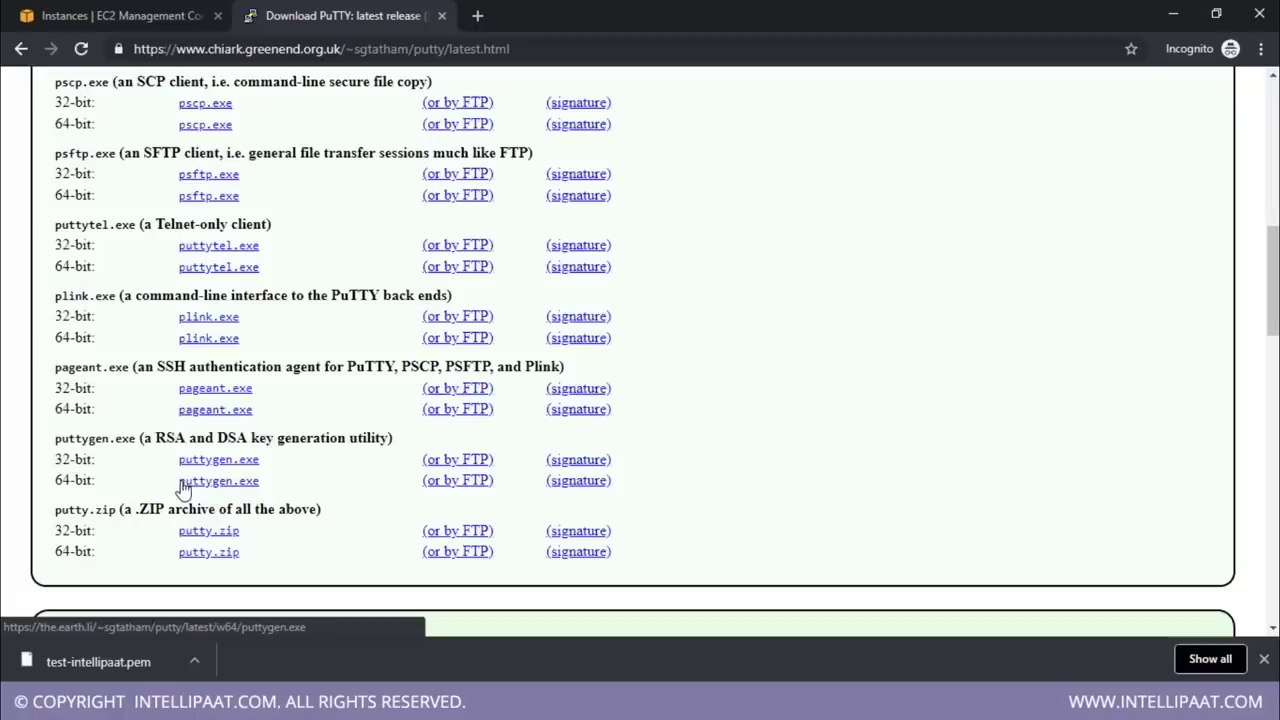
scroll(264, 488, "up", 8)
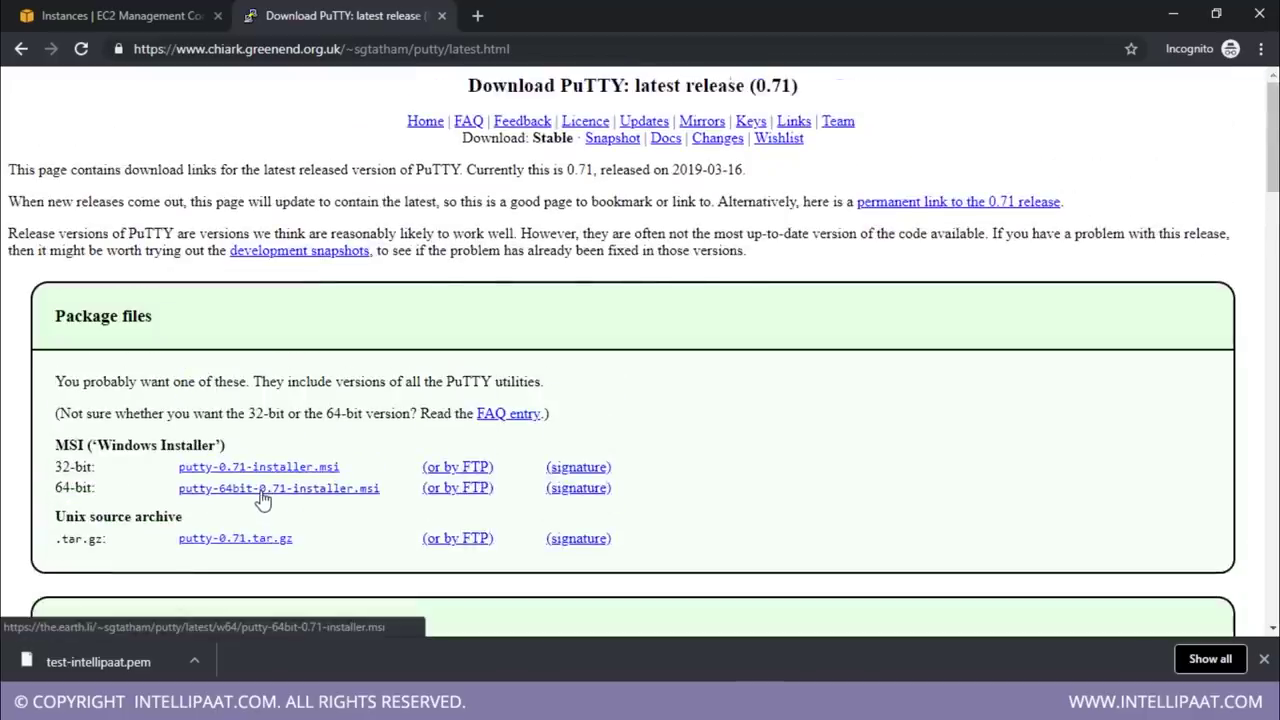
left_click(441, 16)
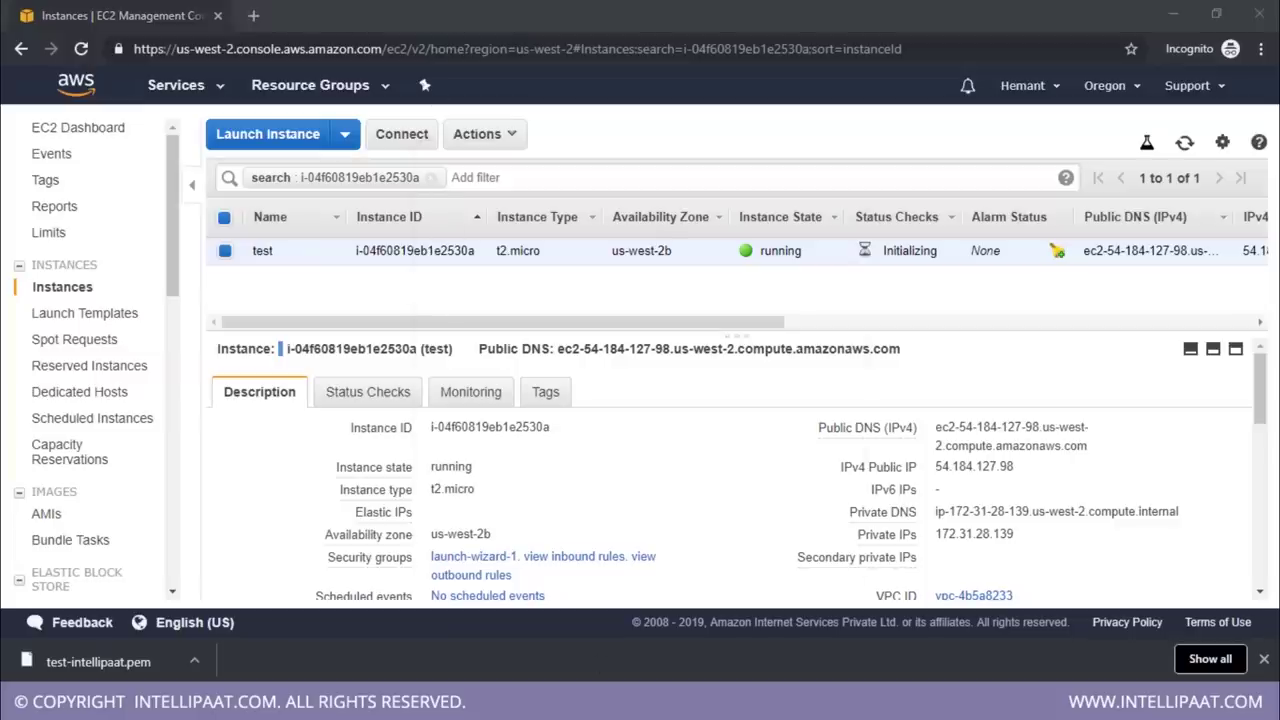
Import the downloaded test-intellipaat.pem key into PuTTYgen.
left_click_drag(580, 135, 666, 135)
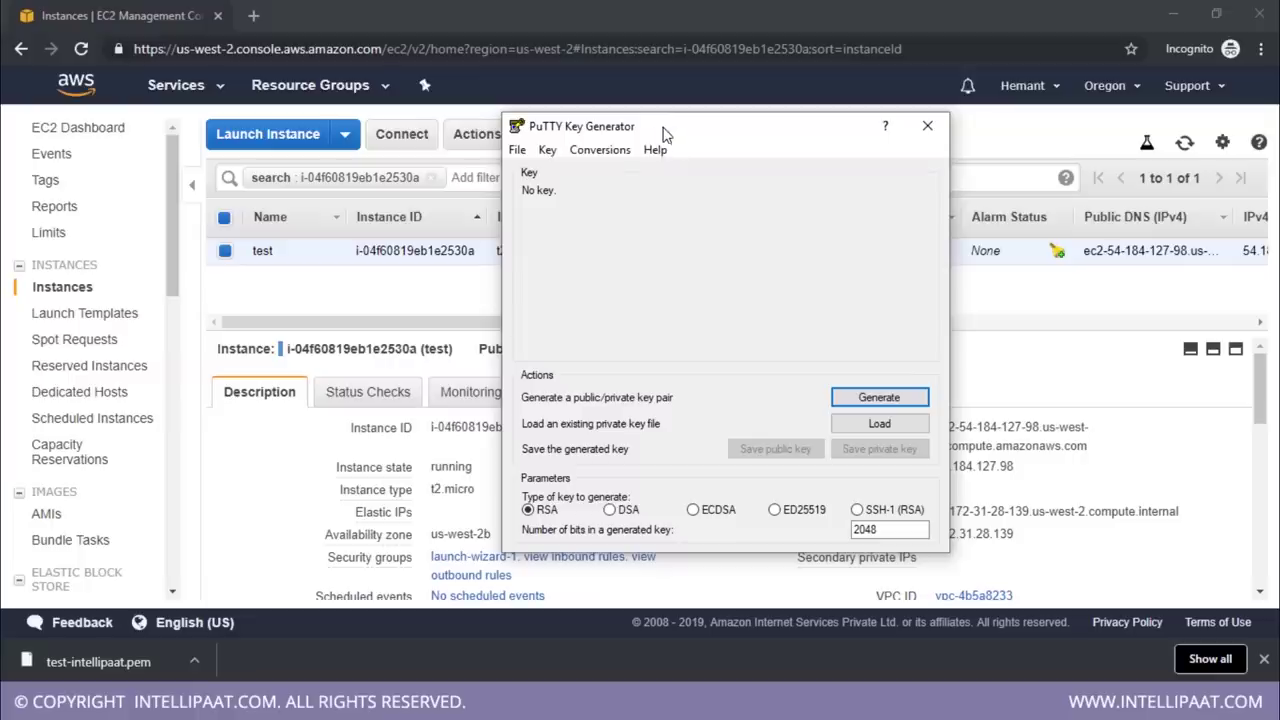
left_click_drag(108, 661, 93, 668)
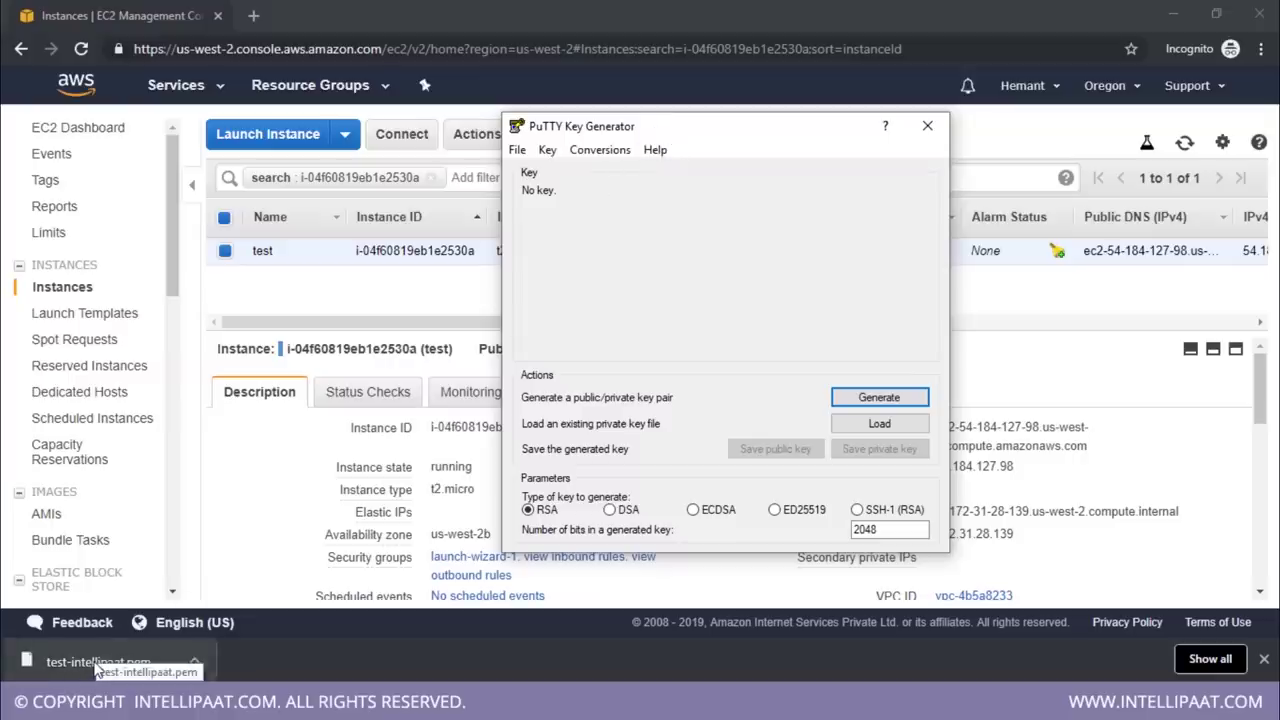
left_click_drag(100, 665, 145, 670)
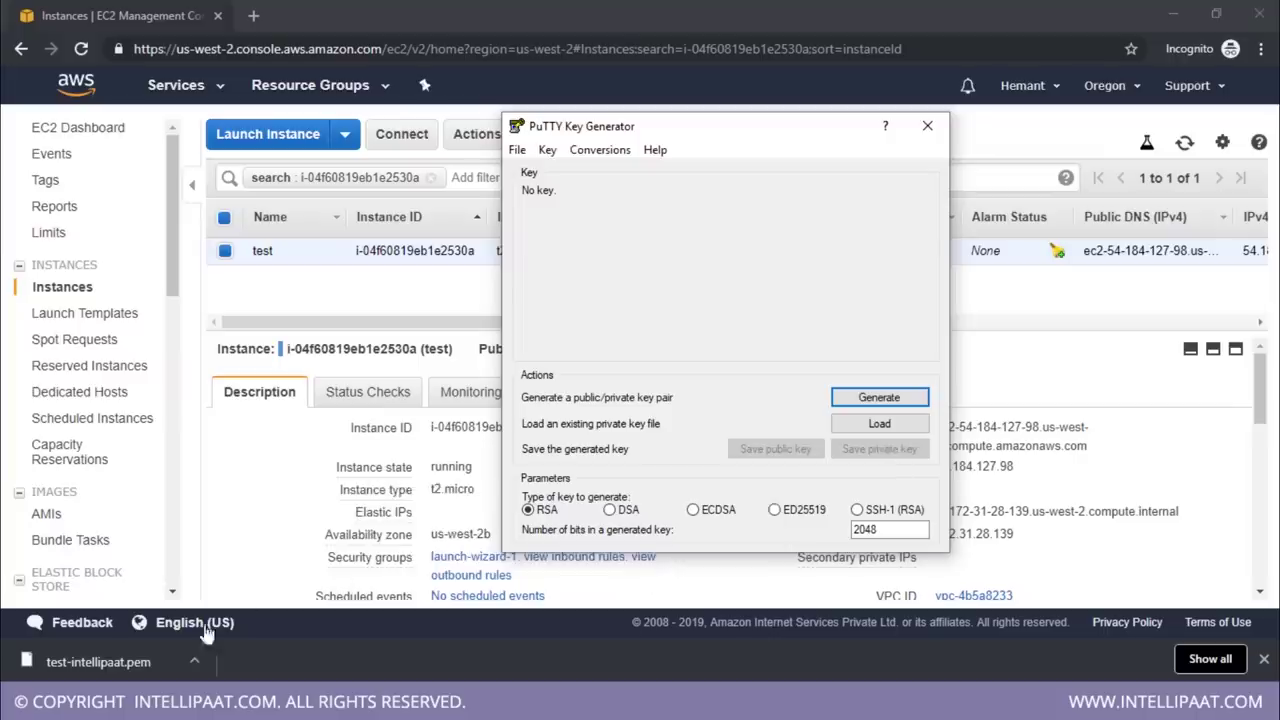
left_click_drag(98, 661, 866, 408)
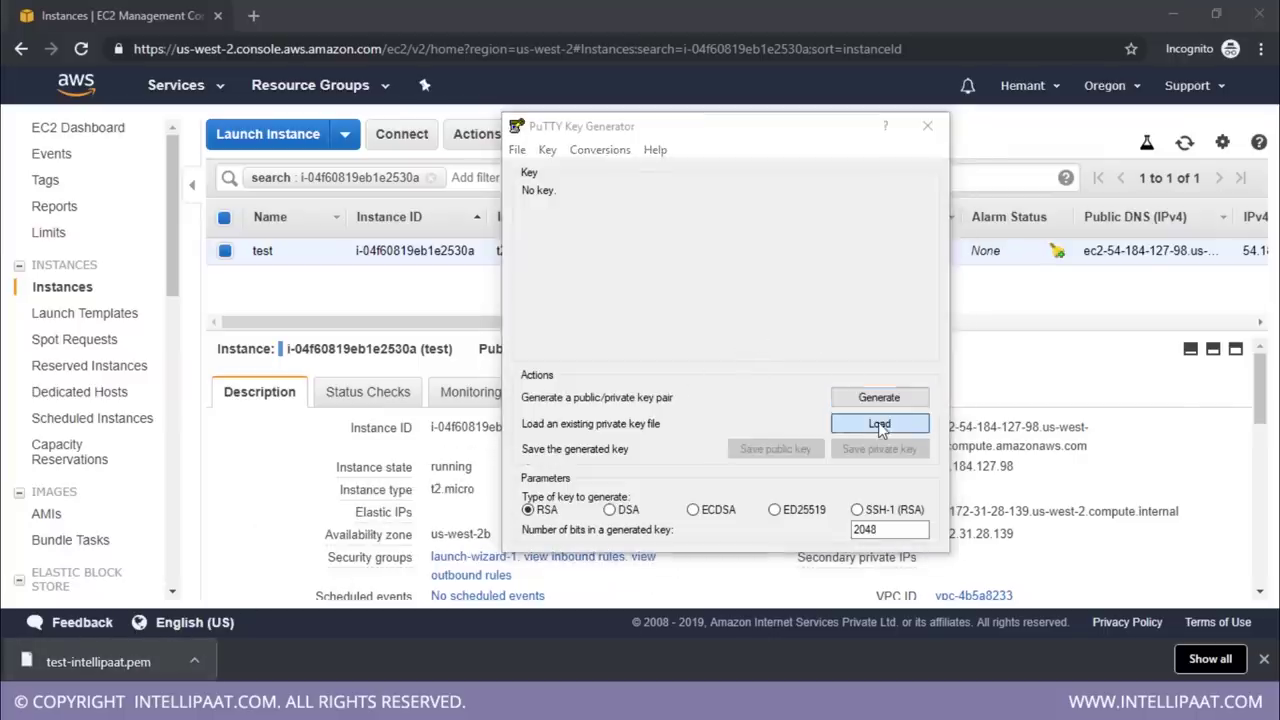
left_click(880, 425)
left_click(585, 358)
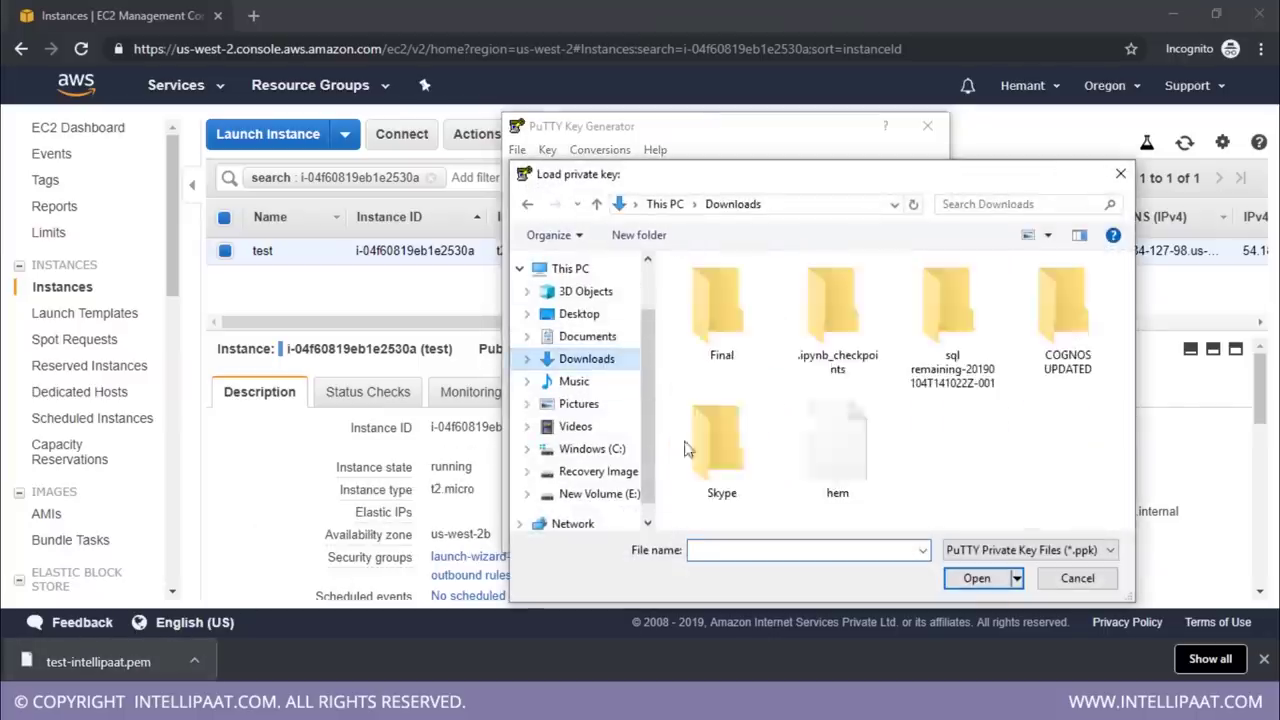
type("test")
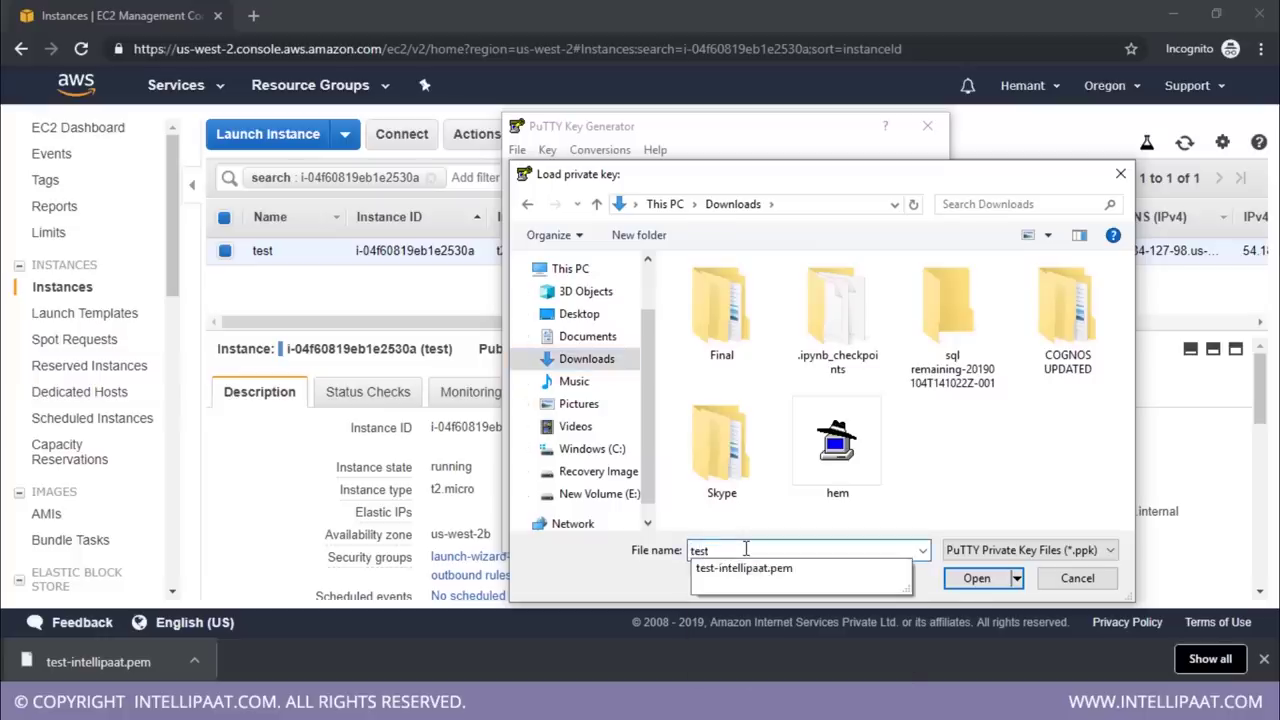
key("Down")
key("Return")
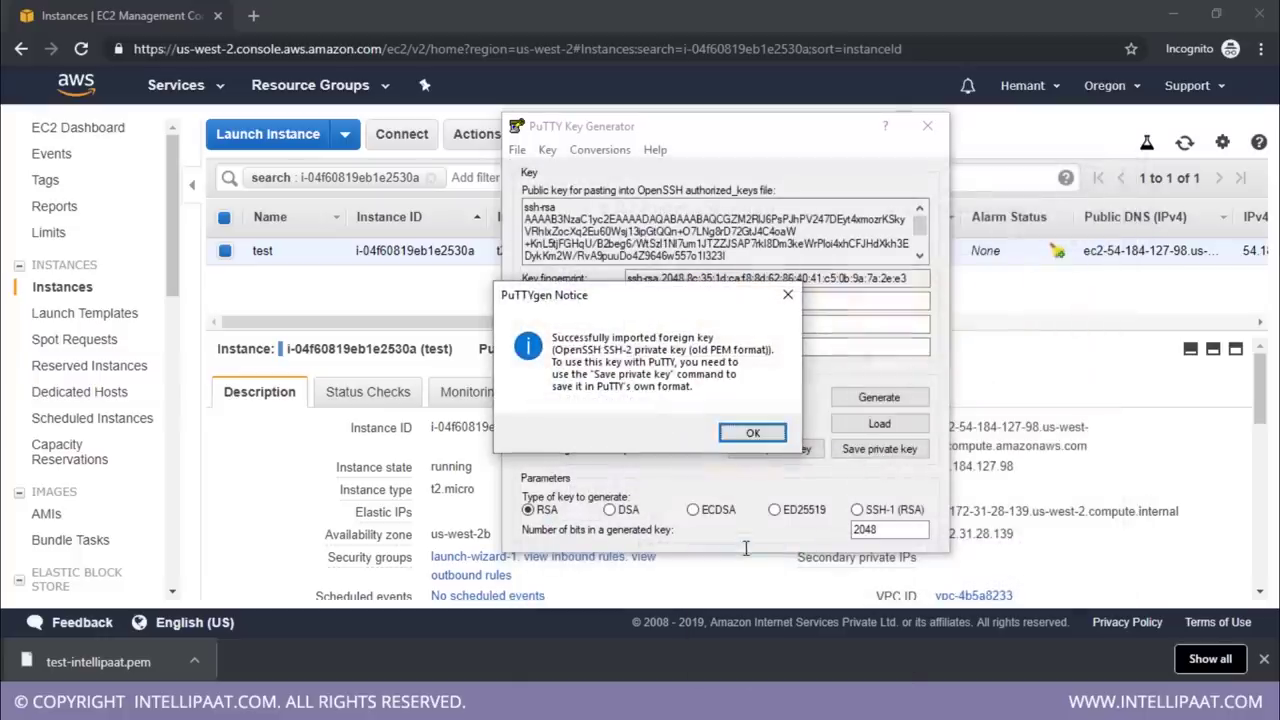
left_click(752, 433)
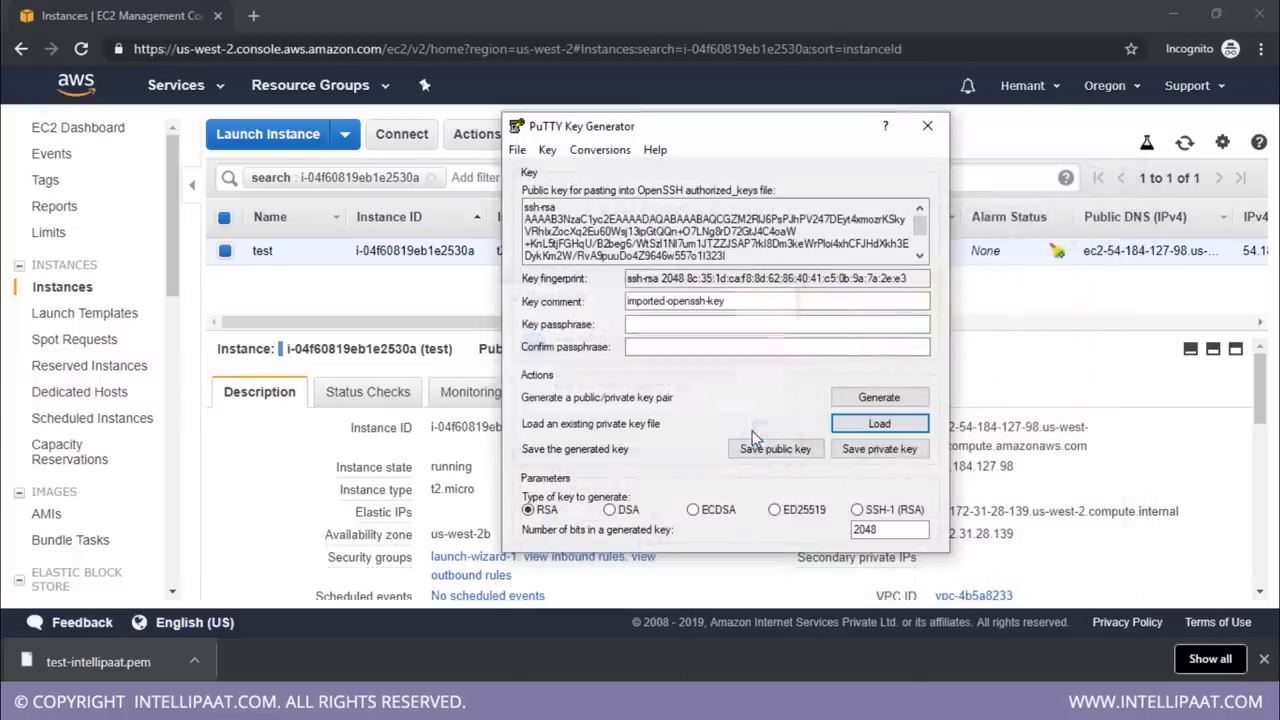
Save the key without a passphrase as PuTTY private key 'test' on the Desktop.
left_click(866, 451)
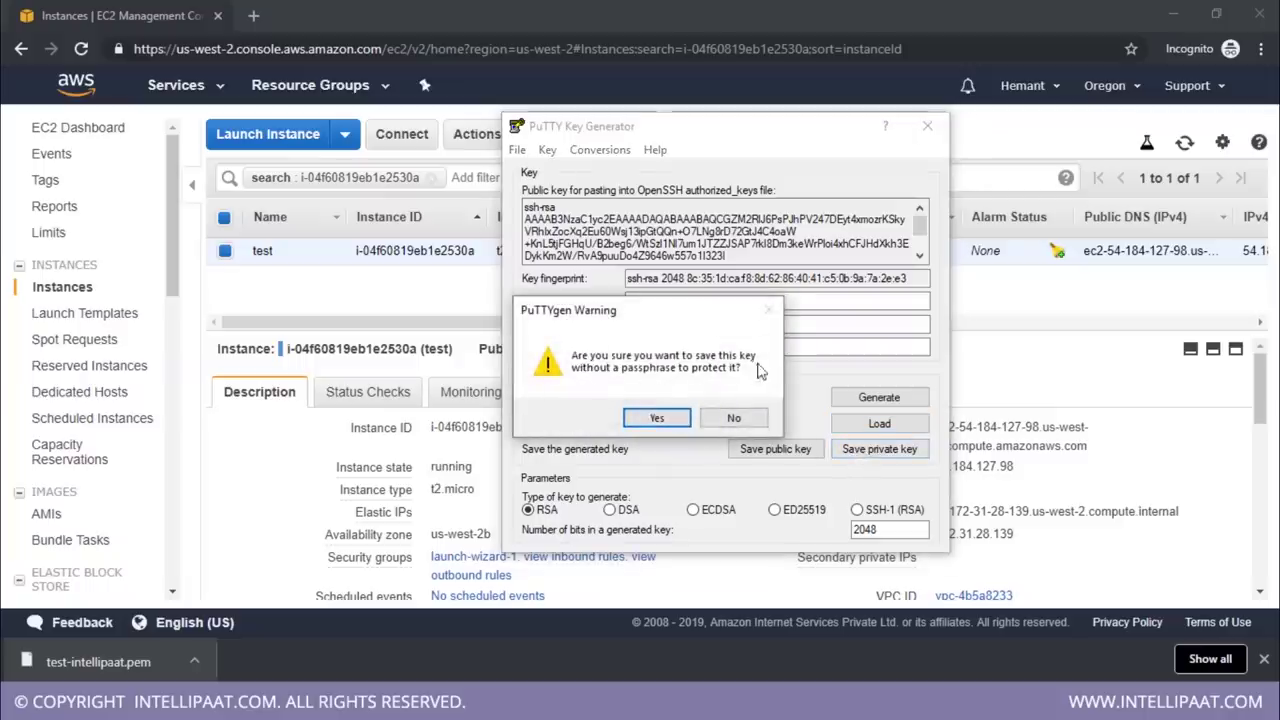
left_click(659, 418)
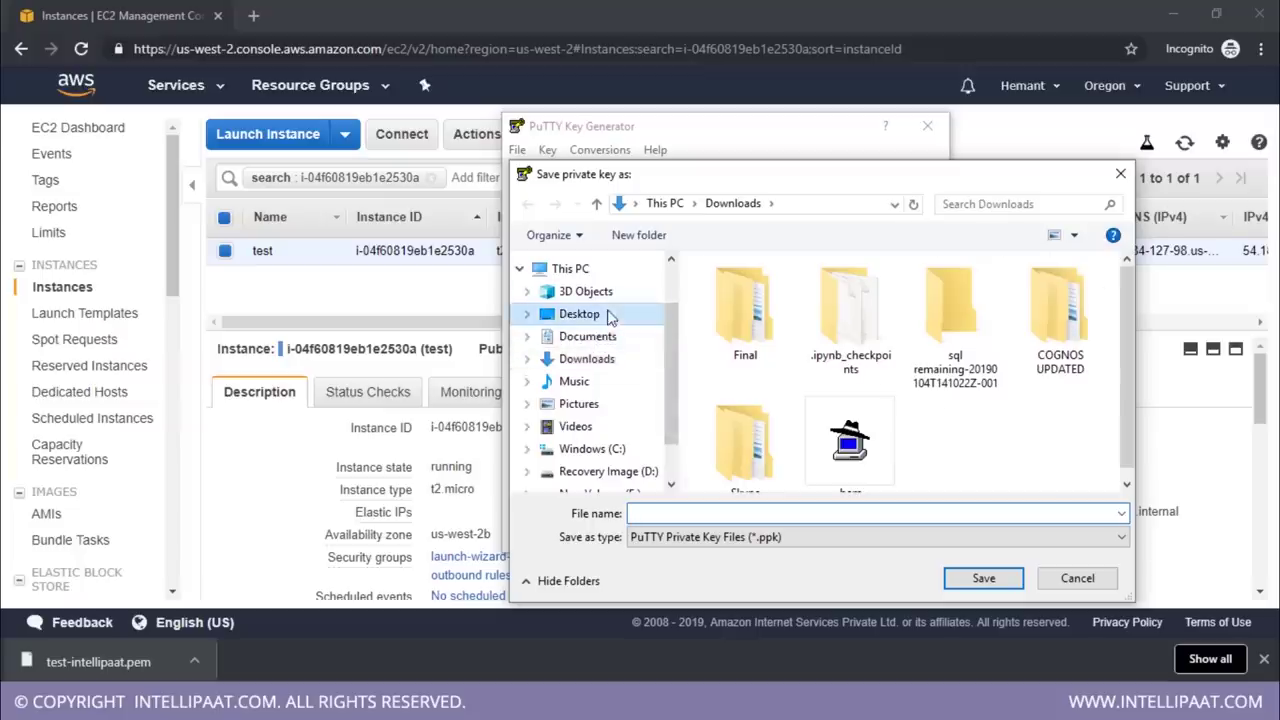
left_click(579, 313)
left_click(695, 512)
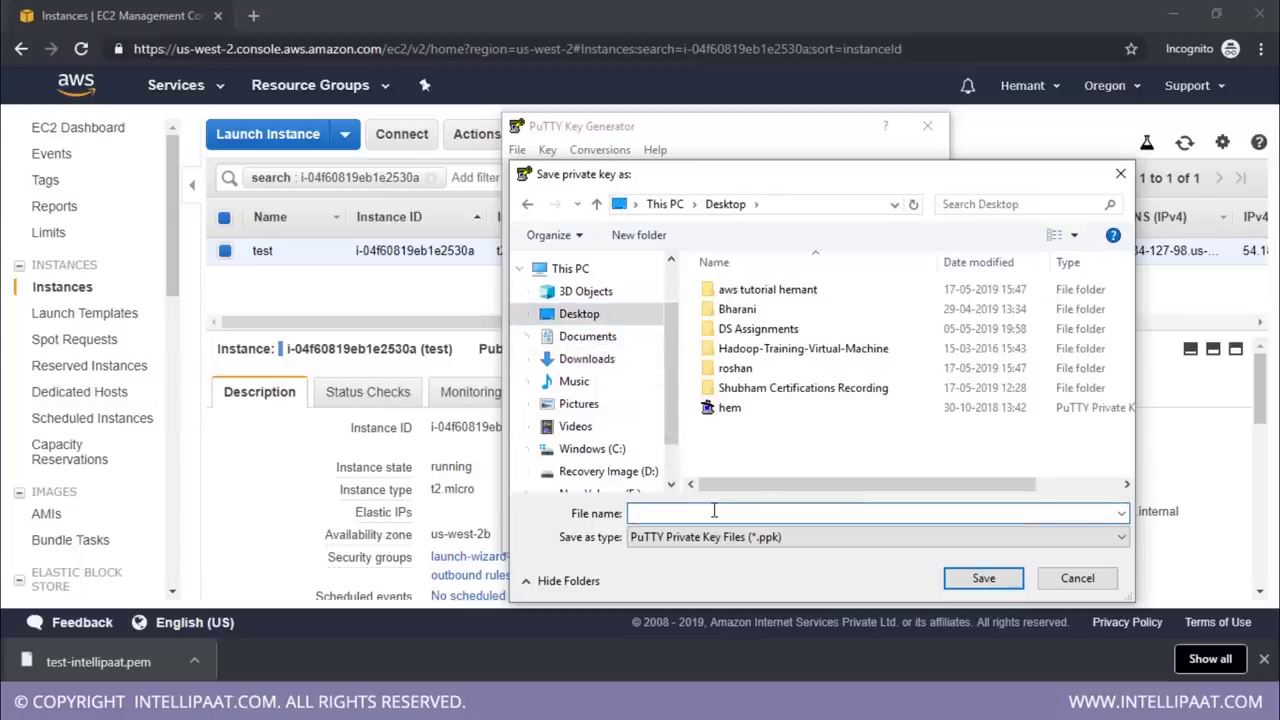
type("test")
left_click(790, 539)
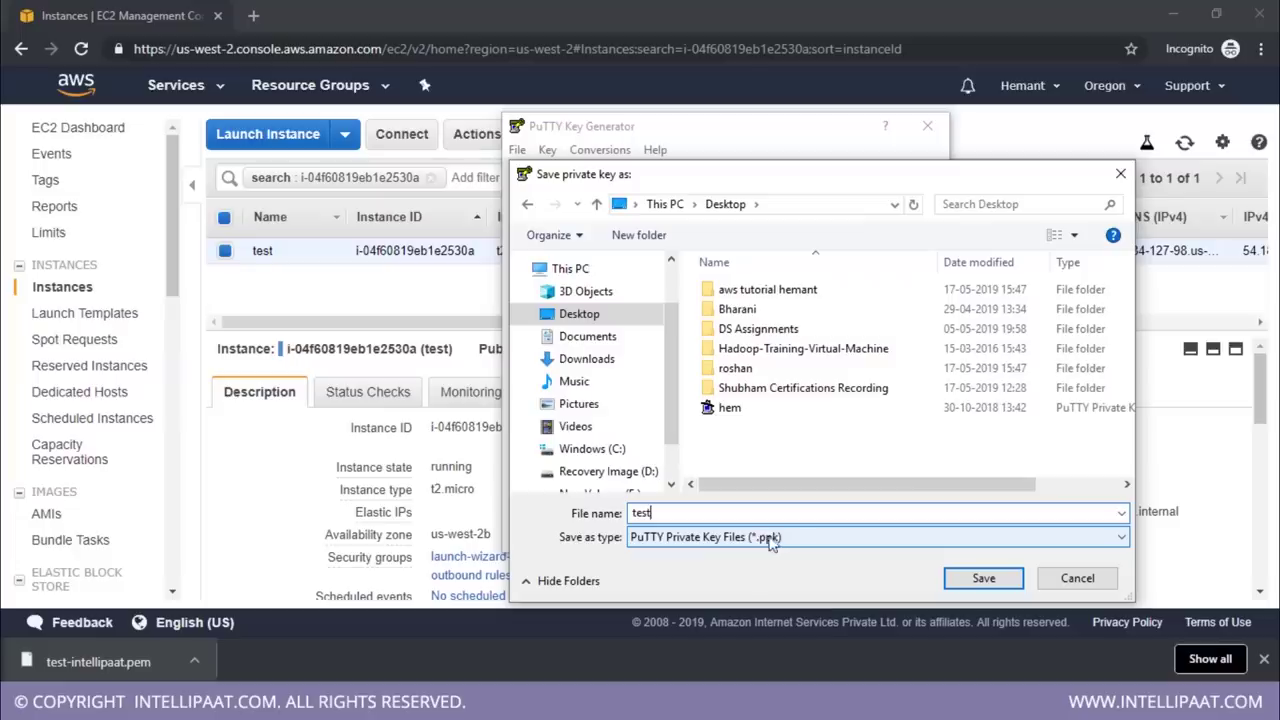
left_click(988, 584)
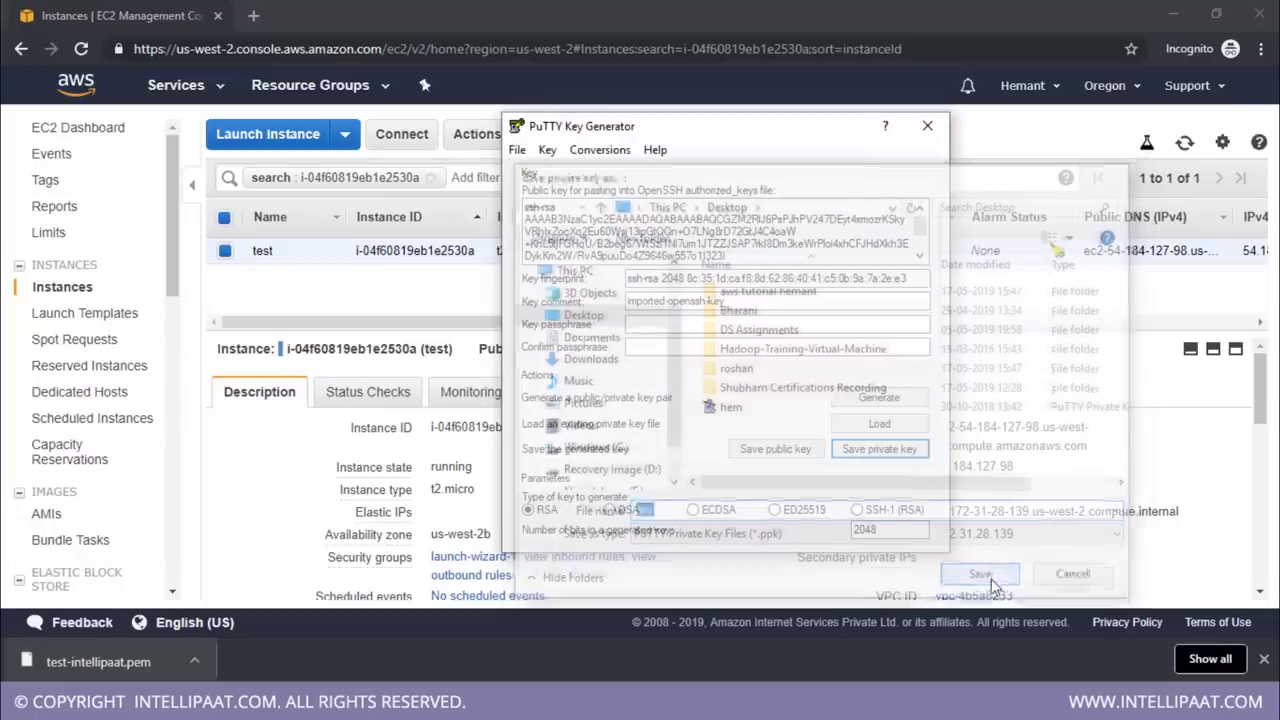
Close PuTTYgen and put the instance's public IP 54.184.127.98 into PuTTY's Host Name.
left_click(927, 127)
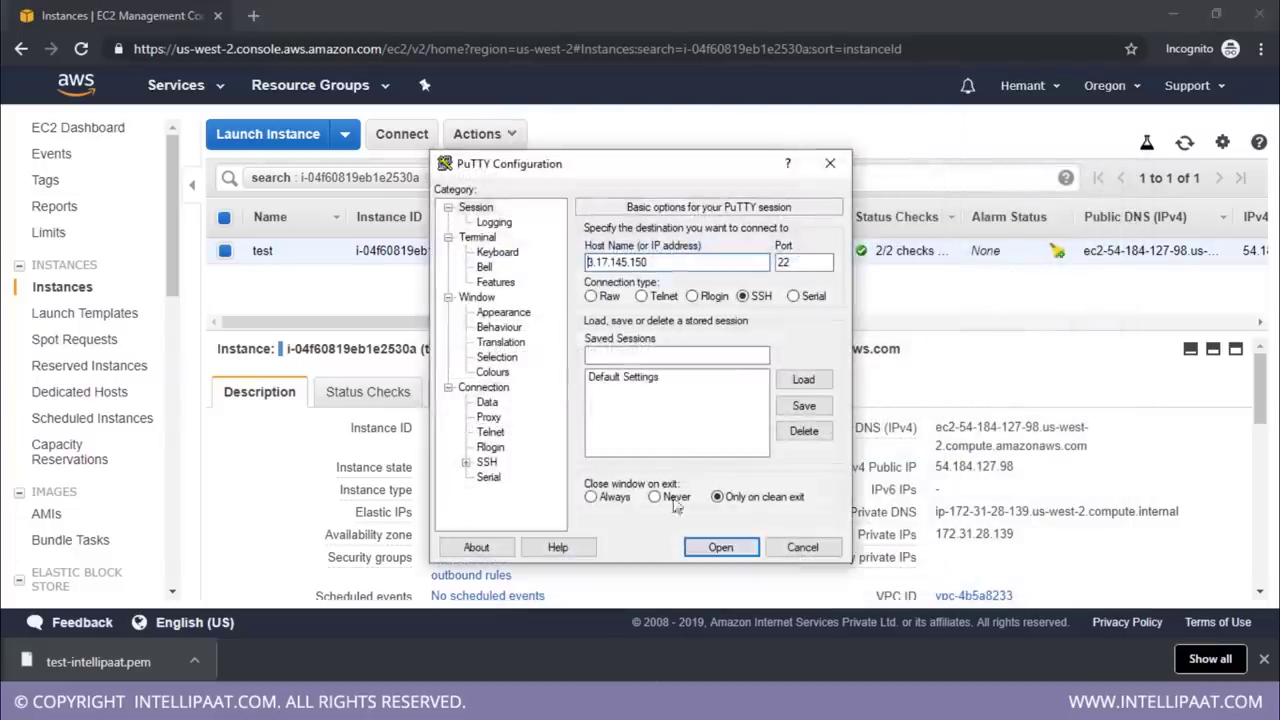
double_click(965, 468)
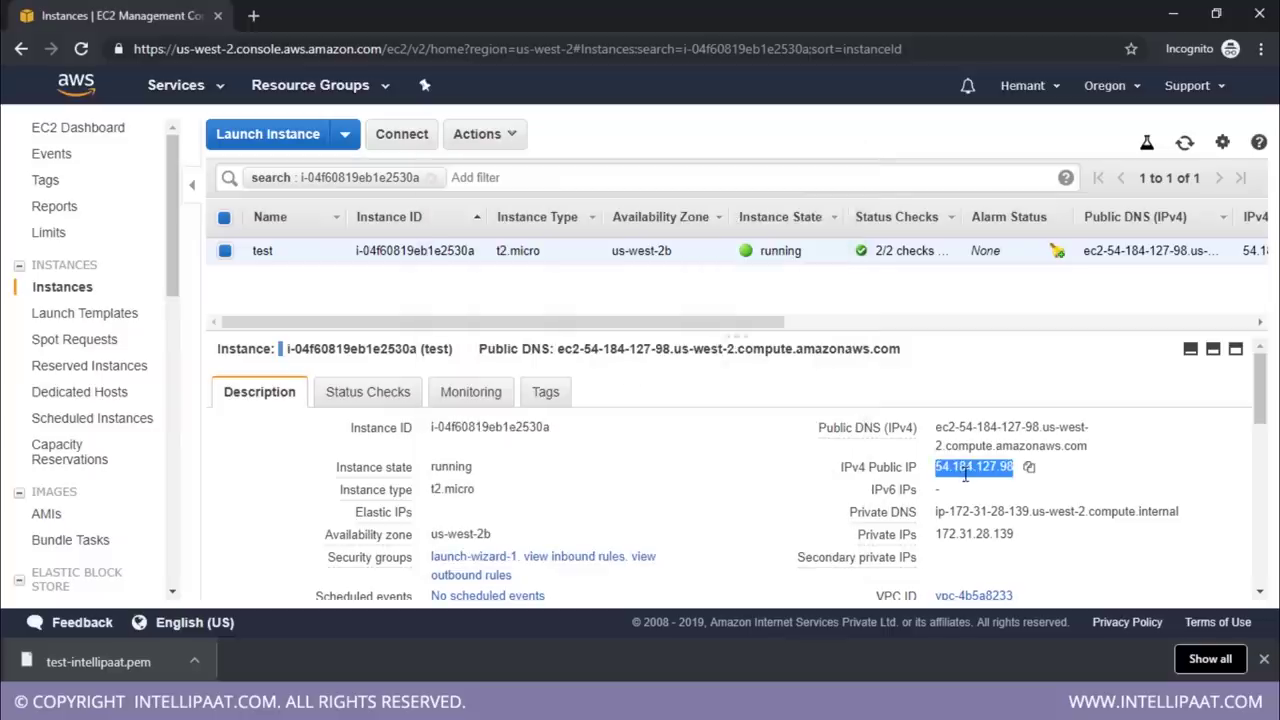
key("ctrl+c")
key("alt+Tab")
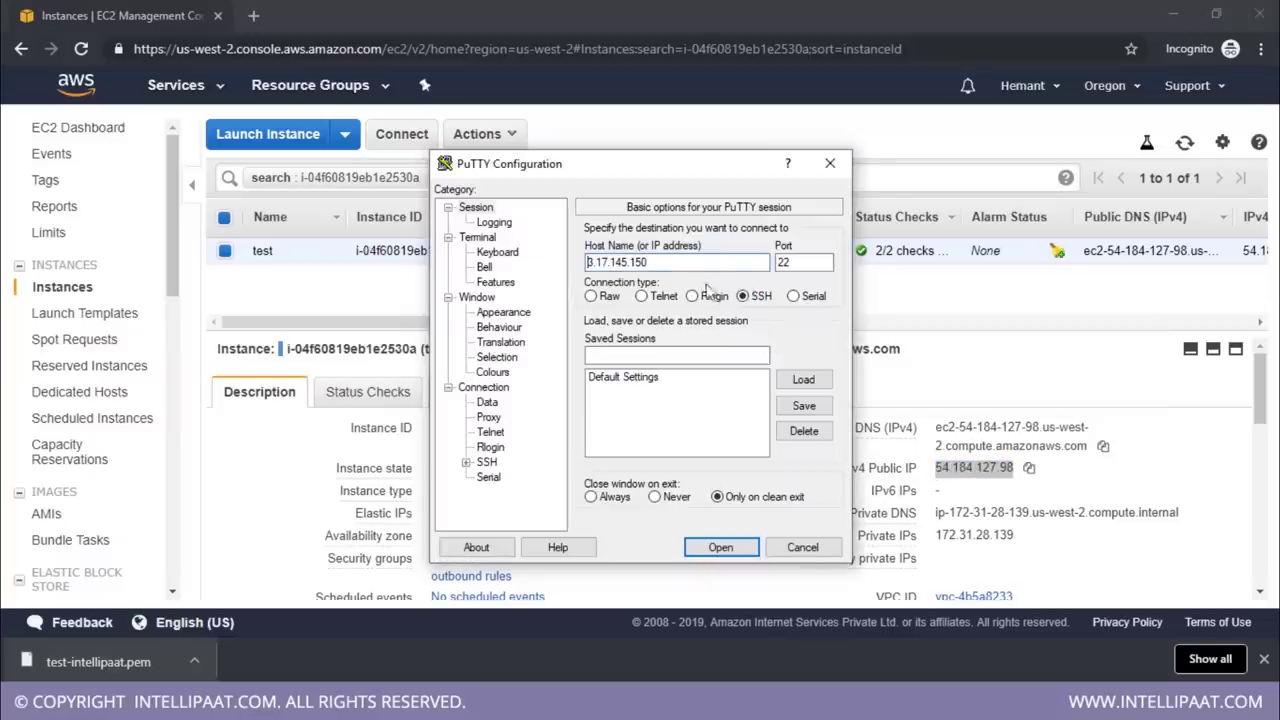
key("ctrl+v")
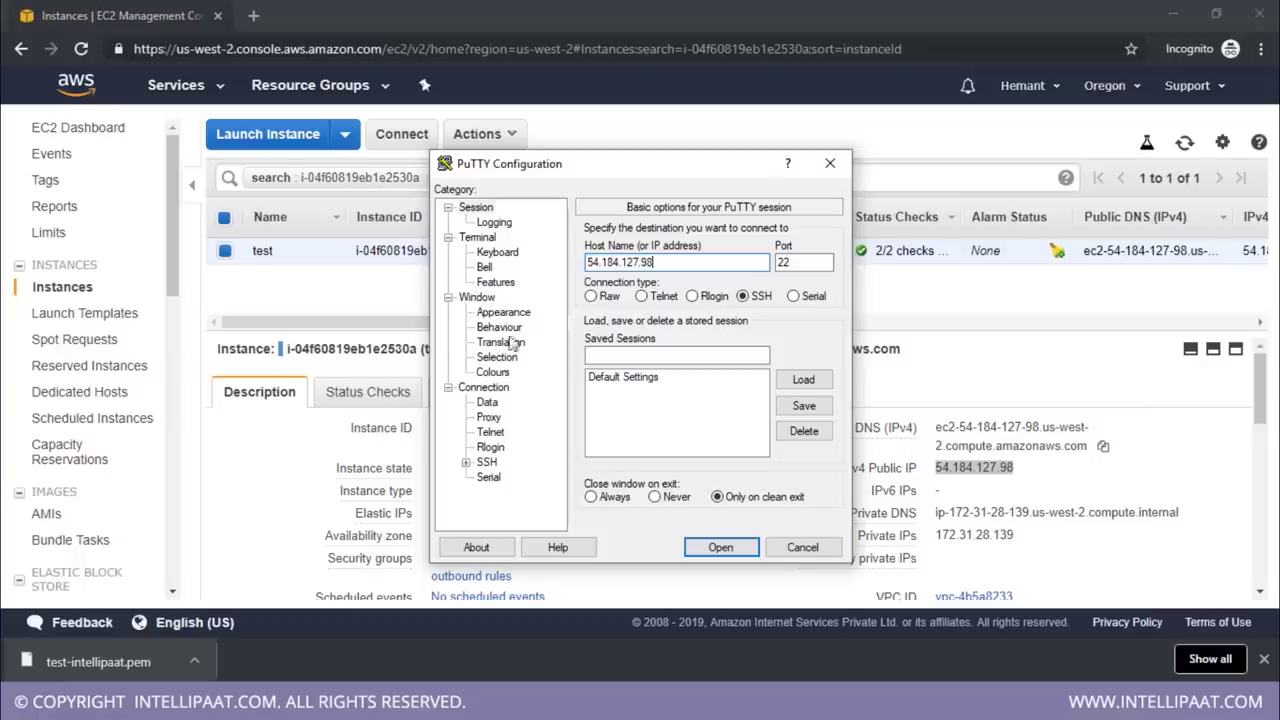
left_click(487, 462)
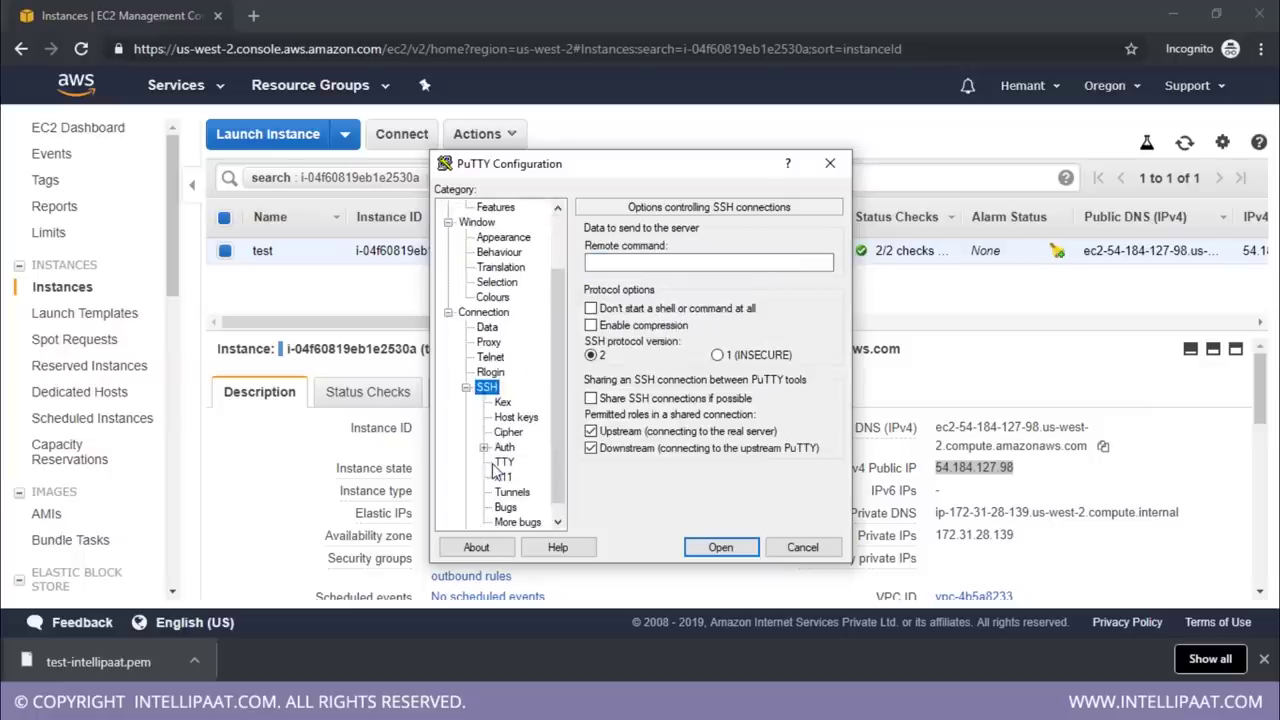
double_click(487, 390)
left_click(637, 262)
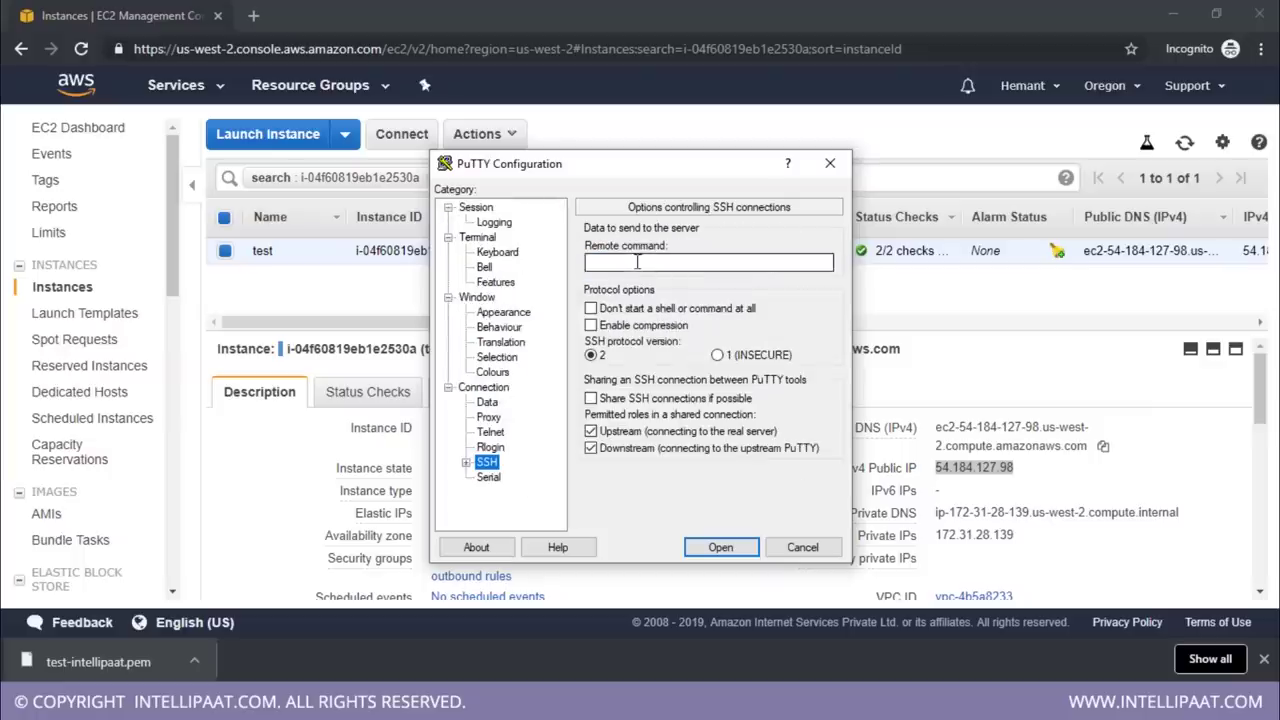
left_click(478, 208)
key("Tab")
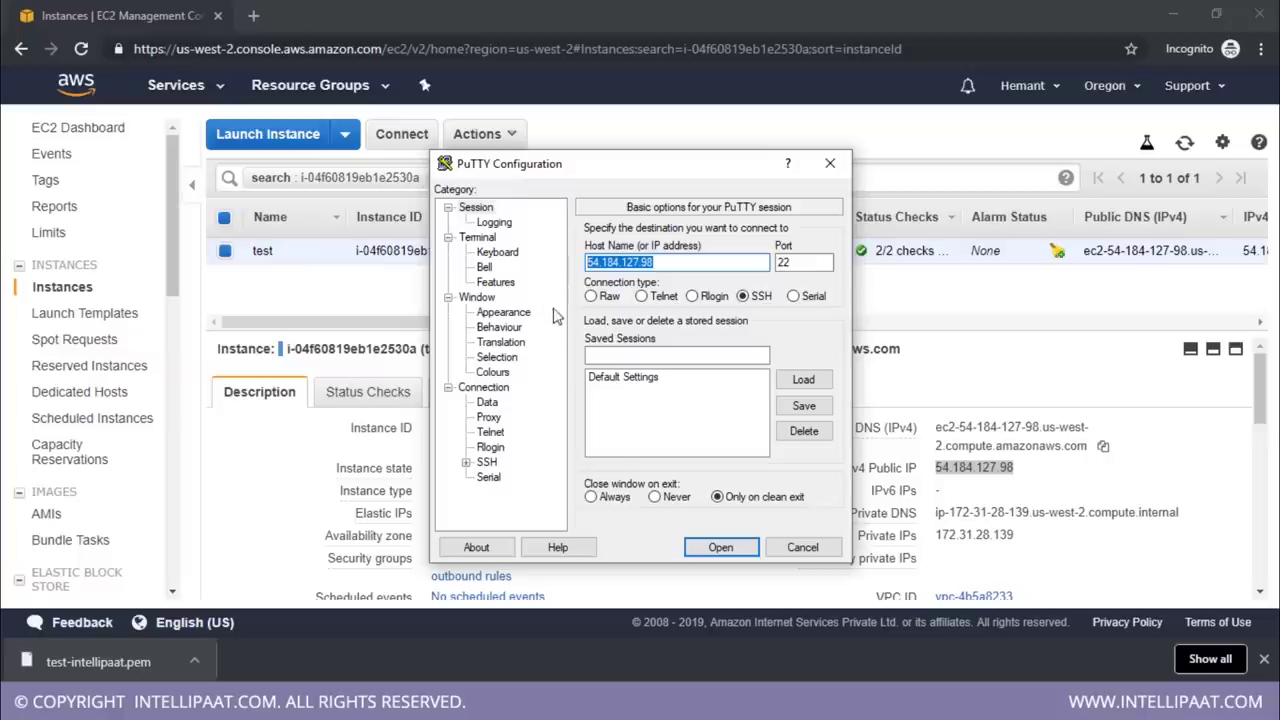
Set Desktop\test.ppk as the SSH authentication key and start the connection.
left_click(465, 463)
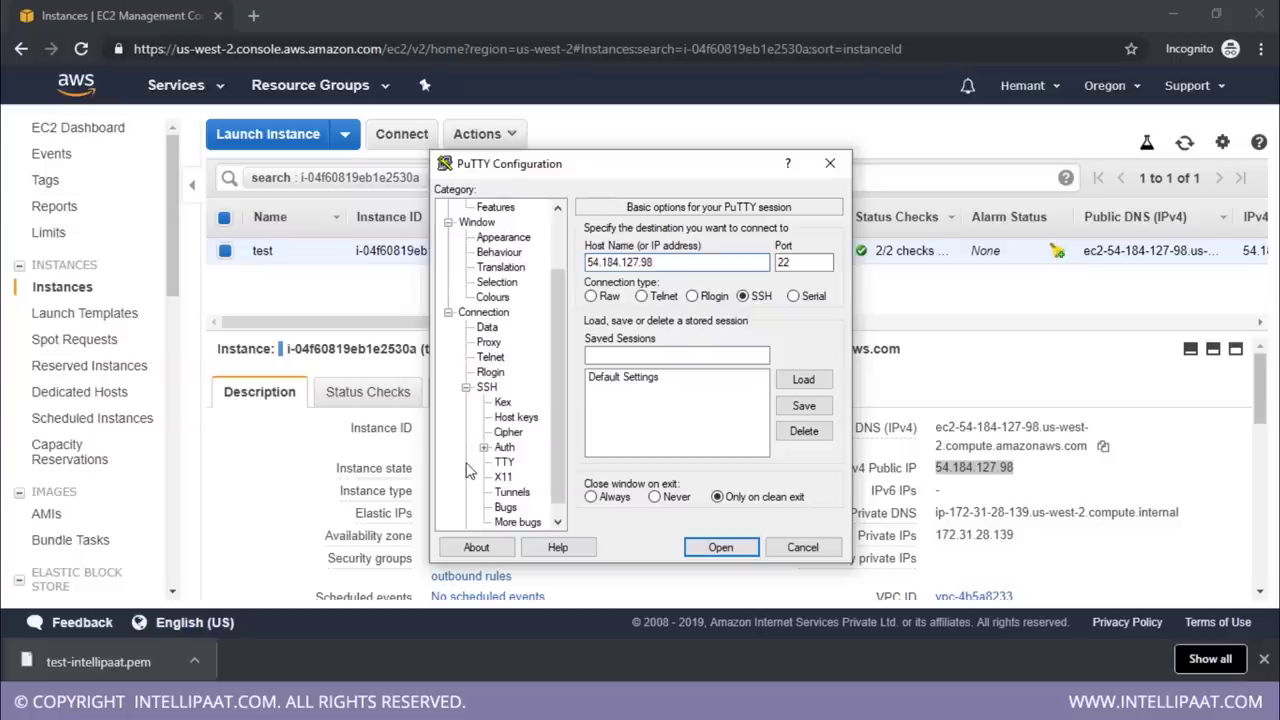
left_click(504, 447)
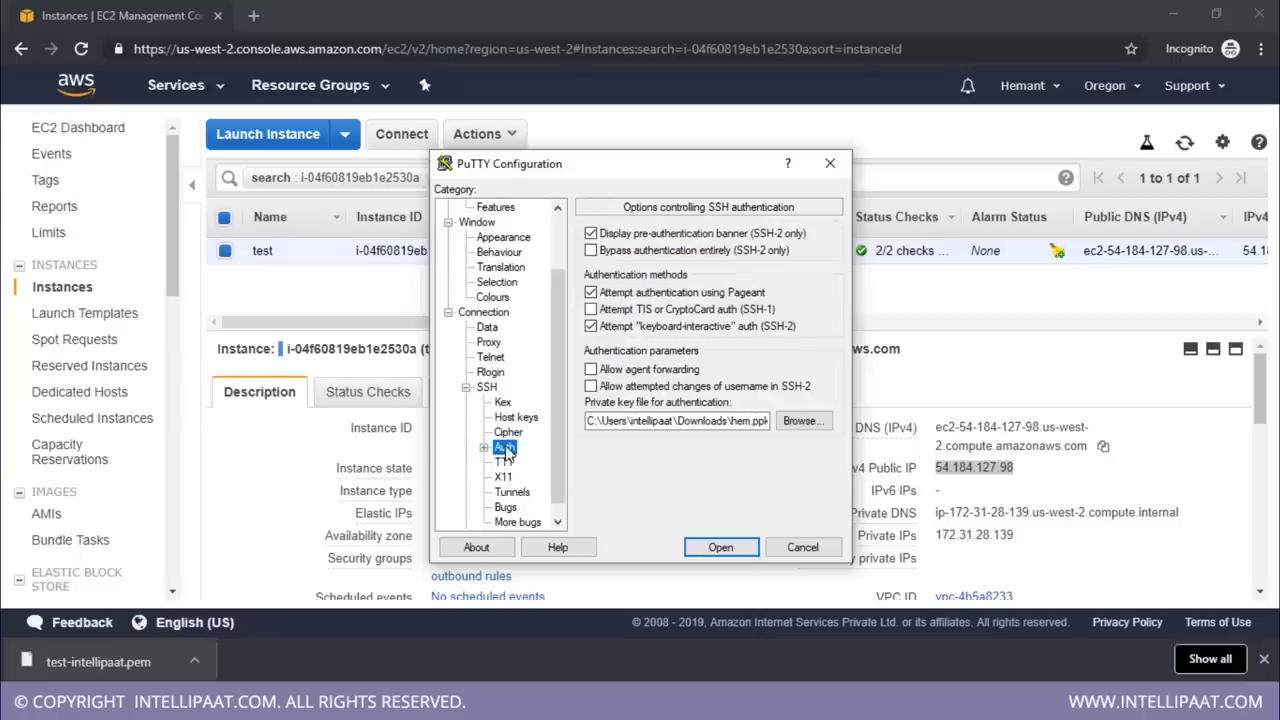
left_click(793, 424)
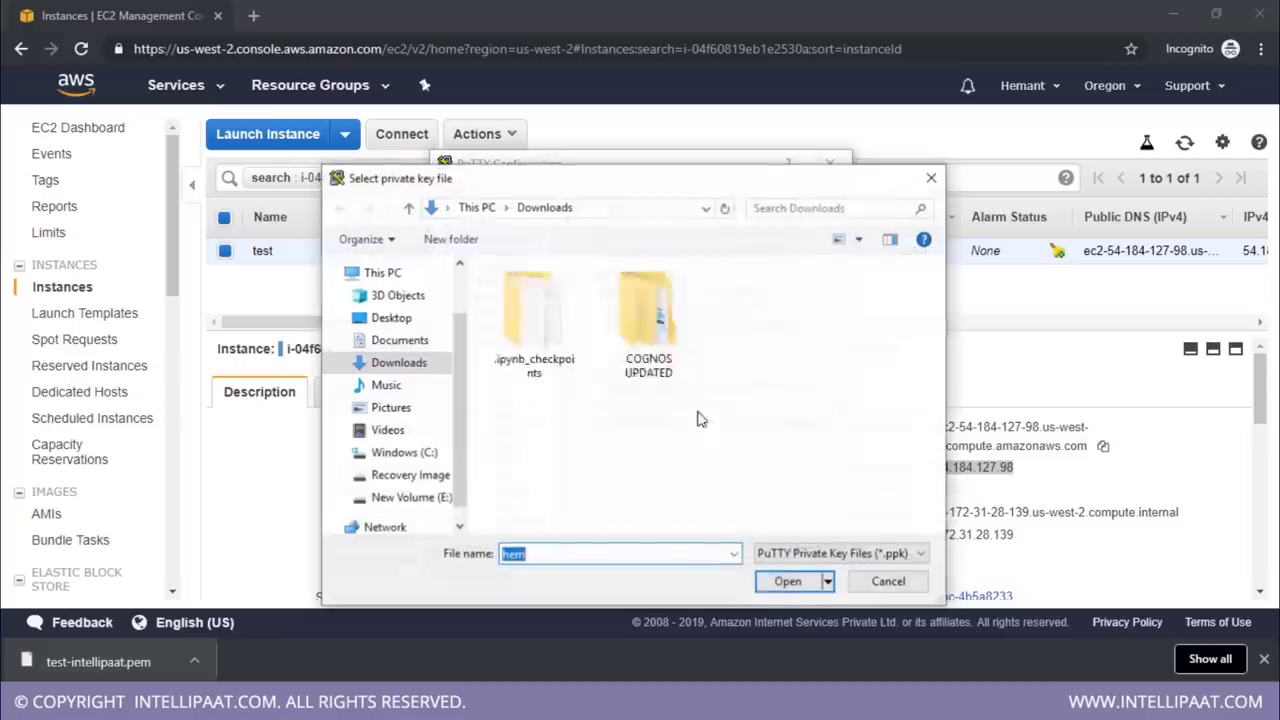
left_click(403, 322)
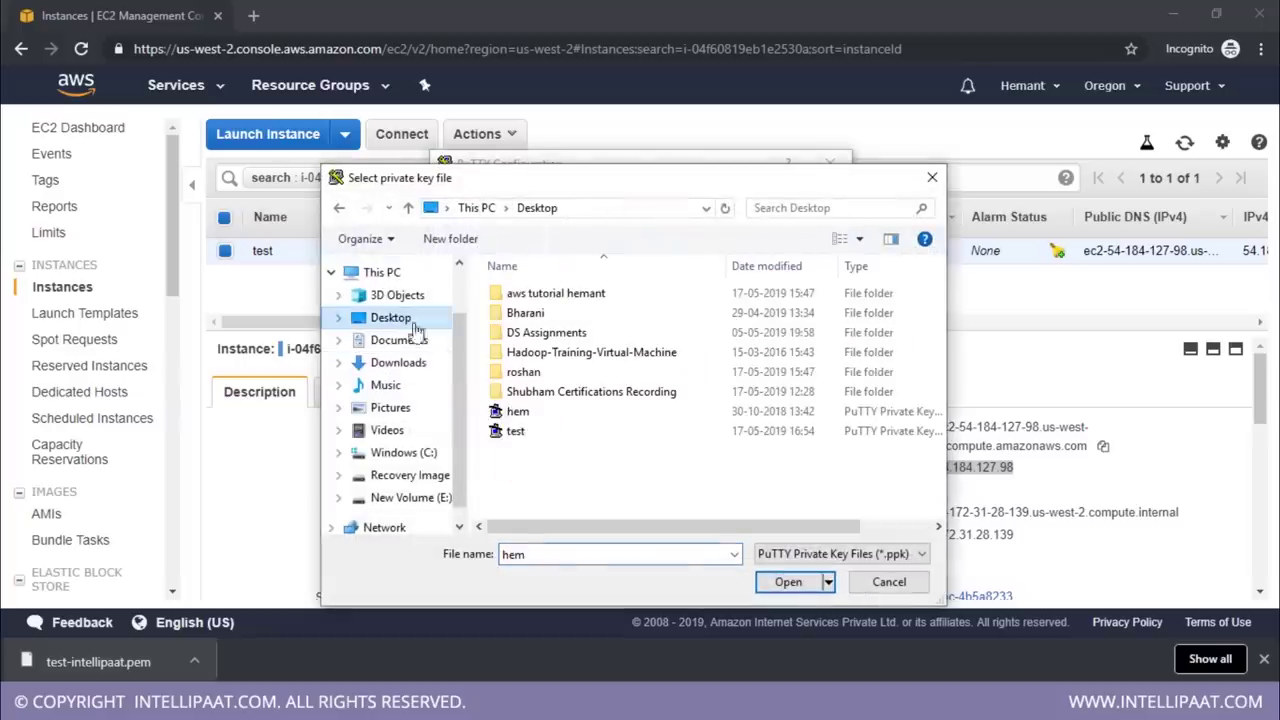
double_click(516, 432)
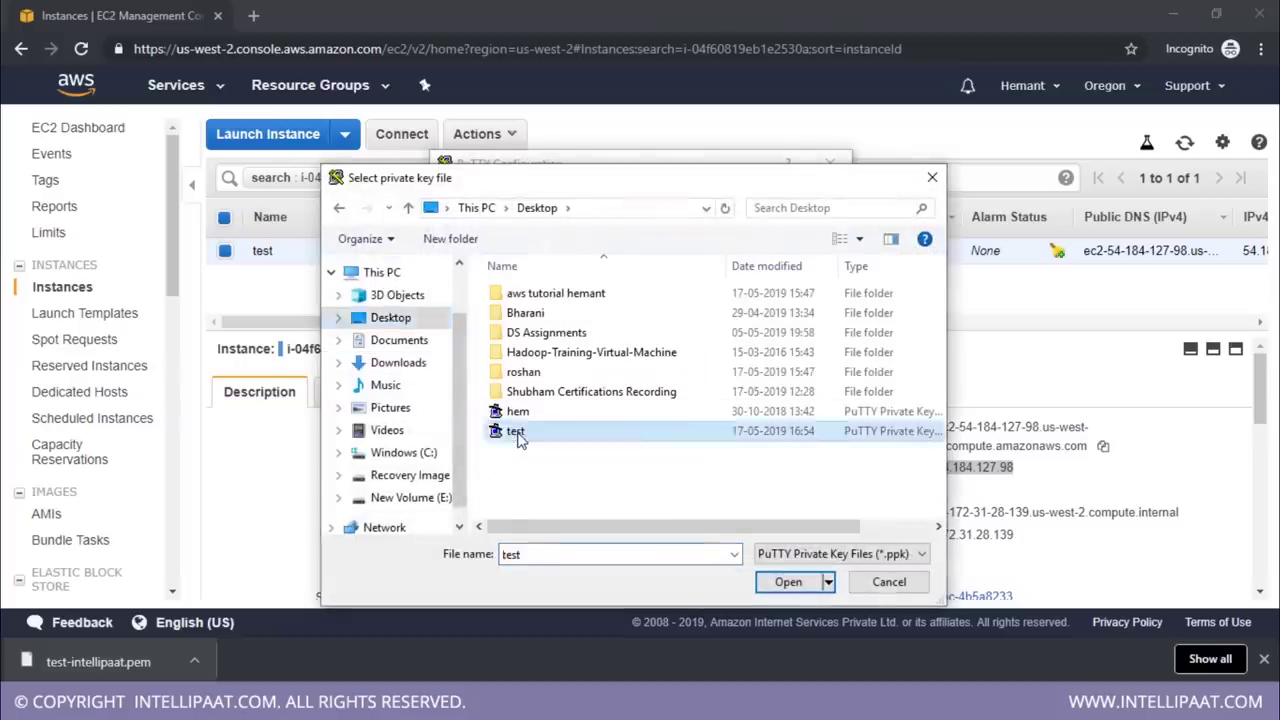
left_click(720, 548)
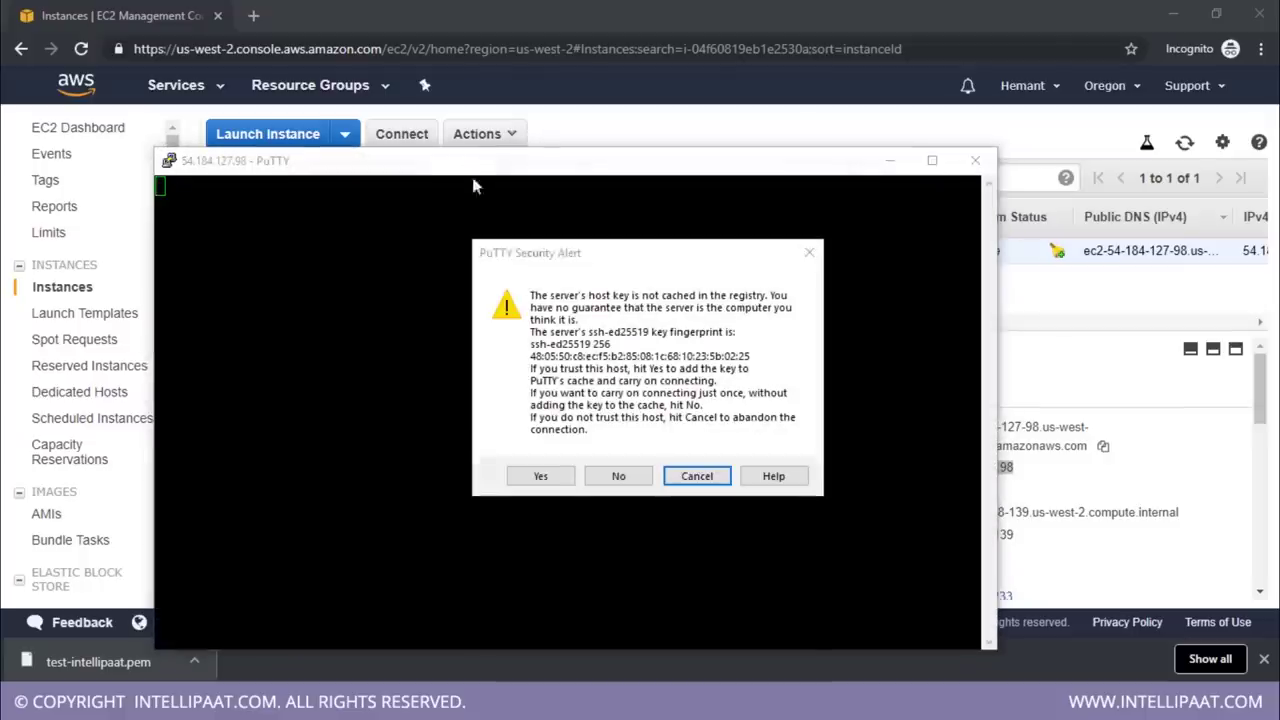
Accept and cache the server host key, then log in as ubuntu.
left_click(566, 470)
left_click_drag(437, 172, 542, 110)
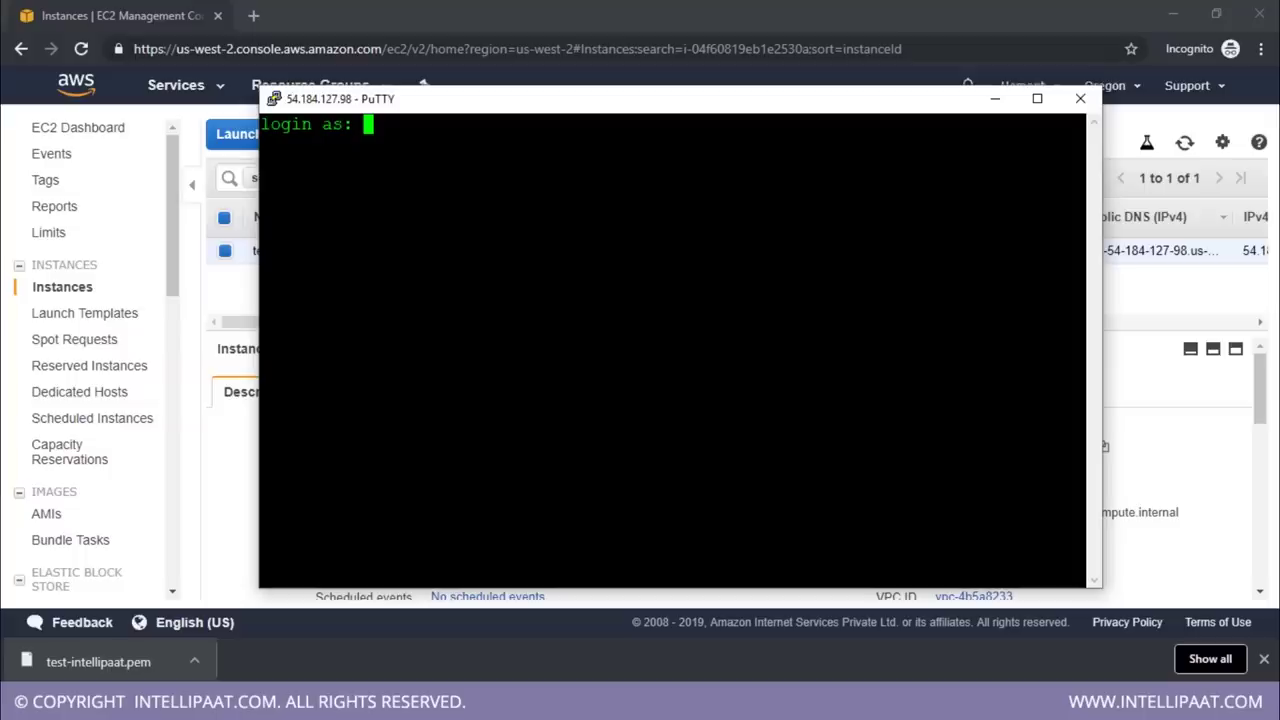
type("ubuntu")
key("Return")
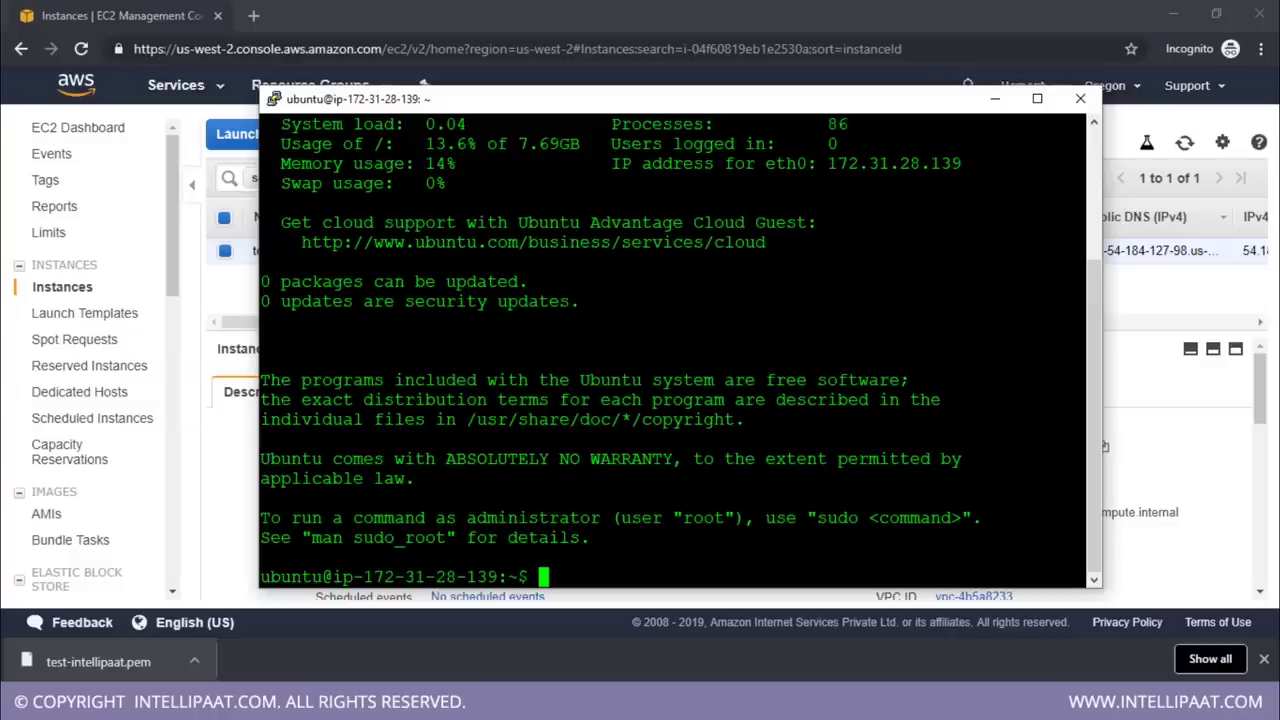
Run clear in the terminal and minimize PuTTY to return to the EC2 Instances page.
type("clear")
key("Return")
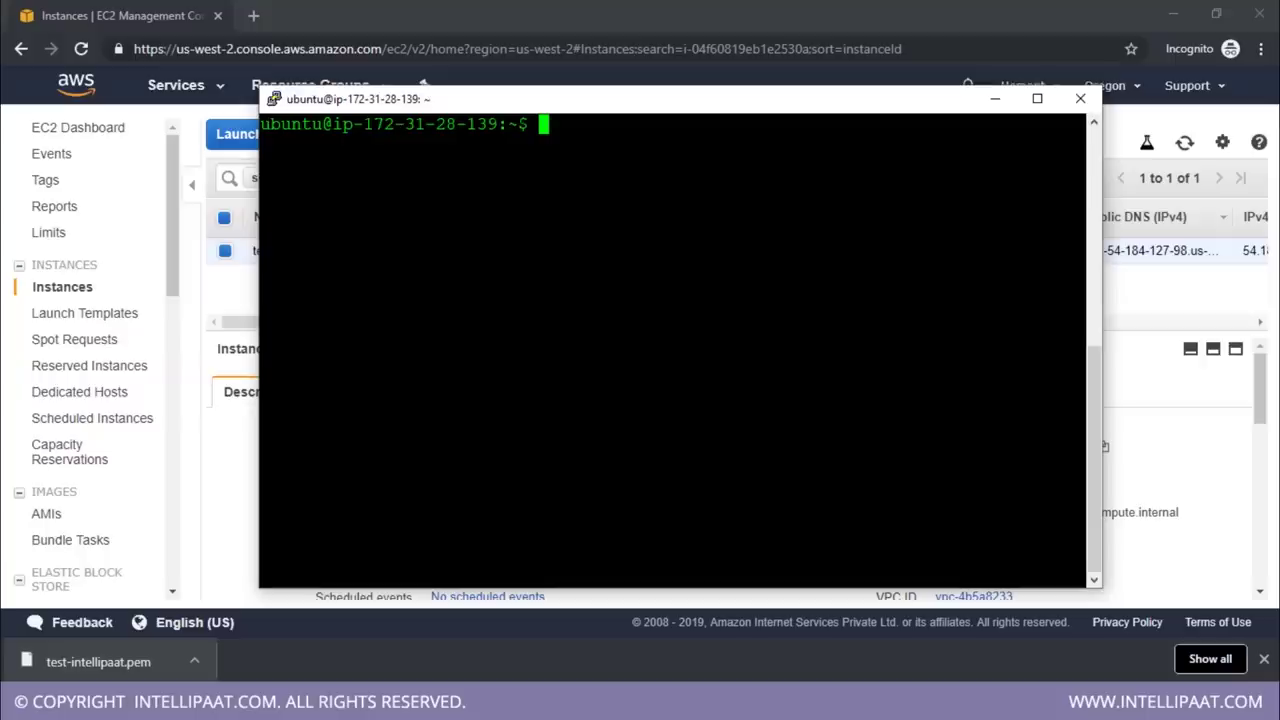
left_click(995, 98)
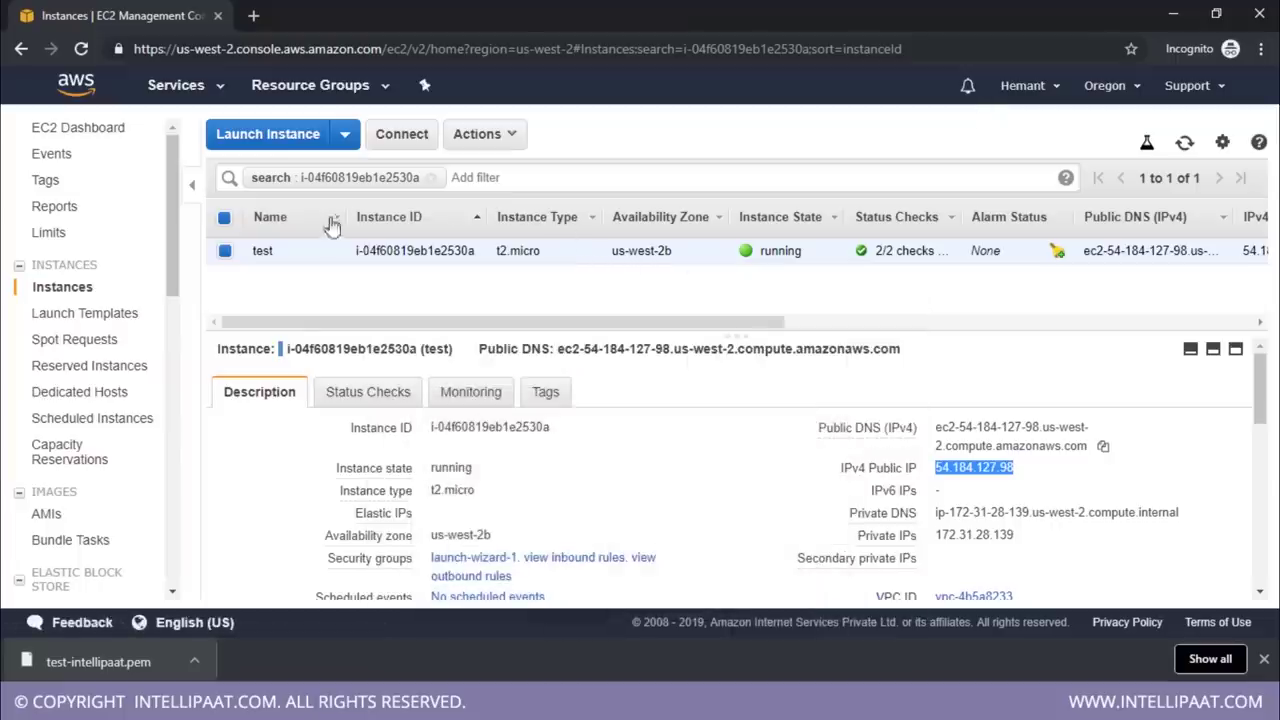
Start a new launch with Windows Server 2019 Base, keeping the 30 GiB root volume.
left_click(278, 143)
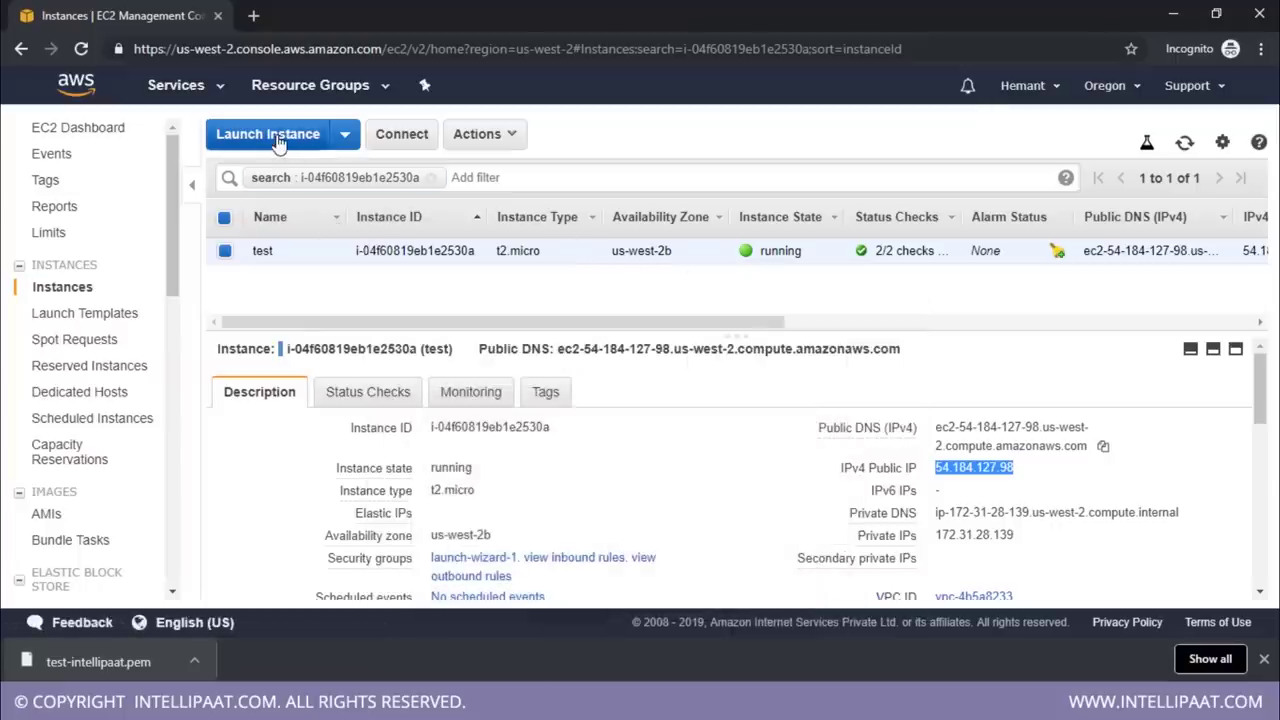
scroll(818, 417, "down", 5)
scroll(818, 417, "down", 8)
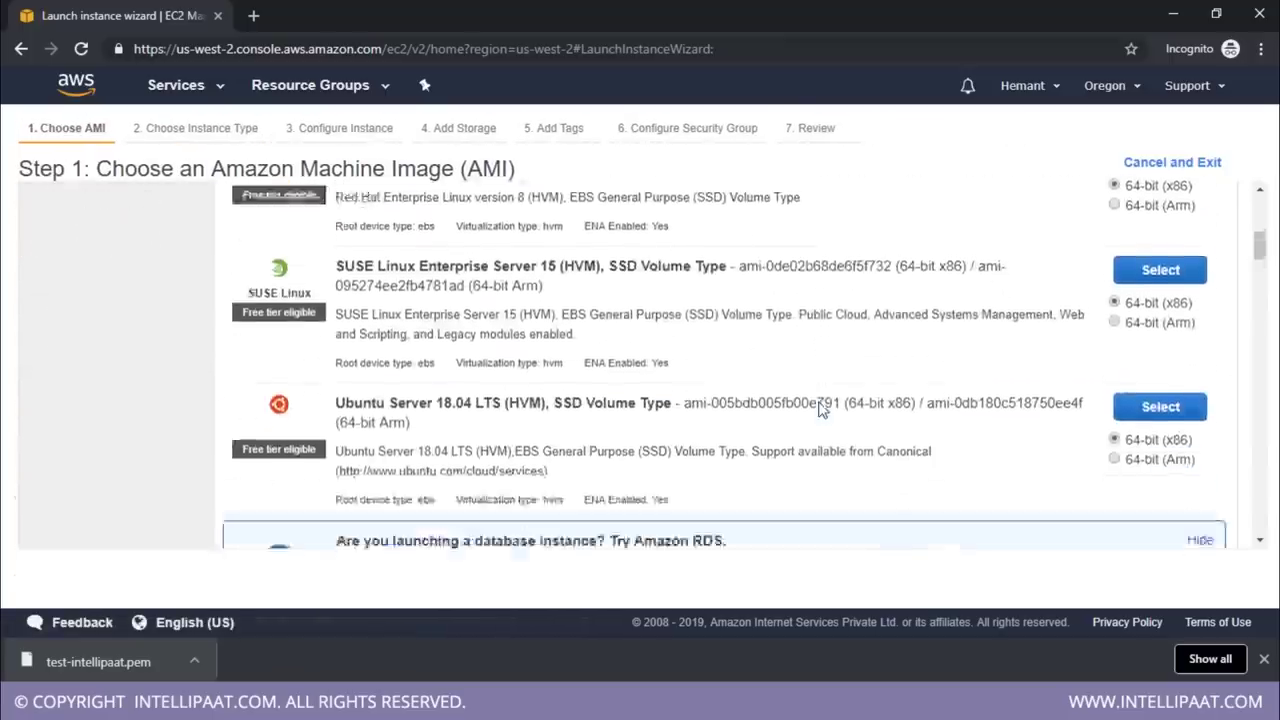
scroll(818, 397, "up", 1)
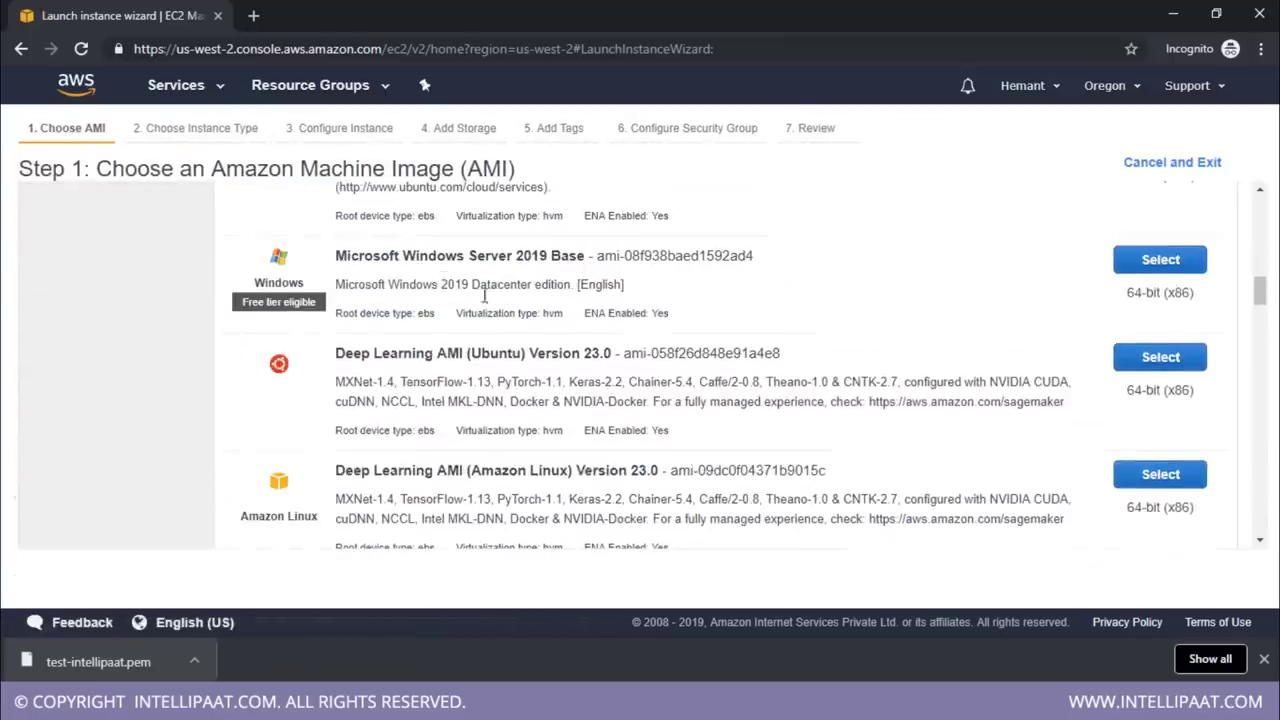
left_click(1170, 262)
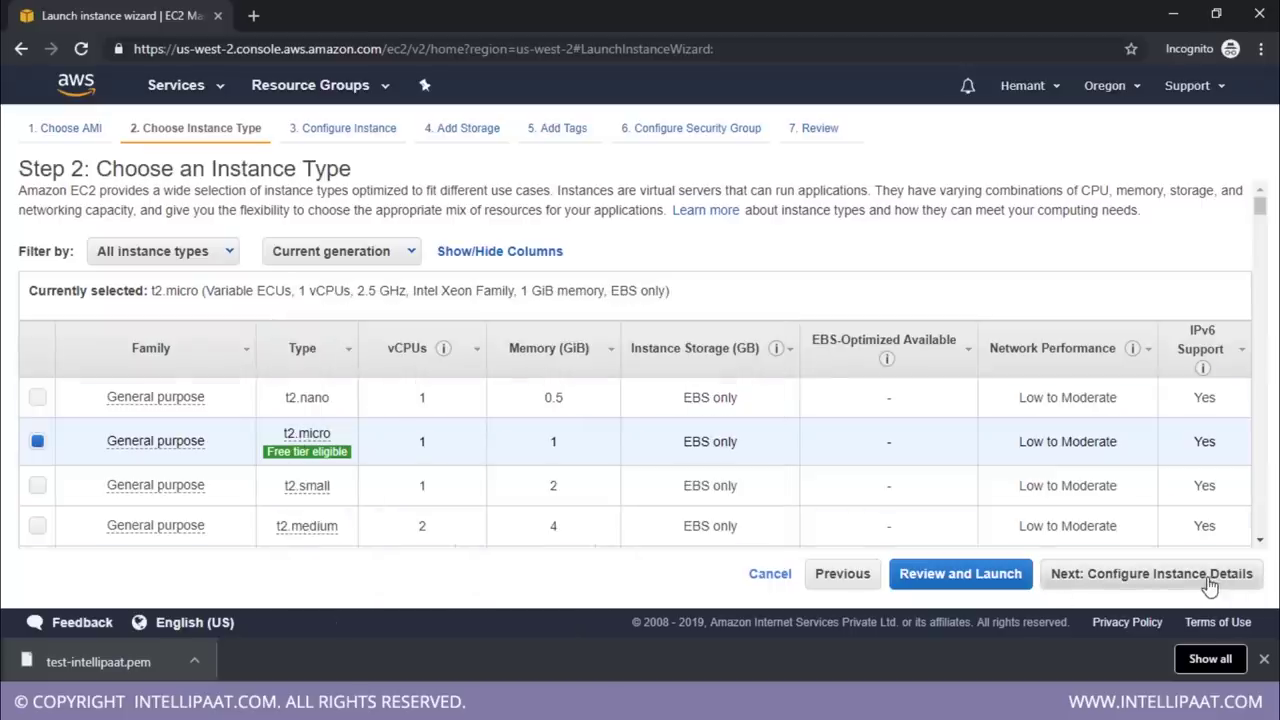
left_click(1210, 584)
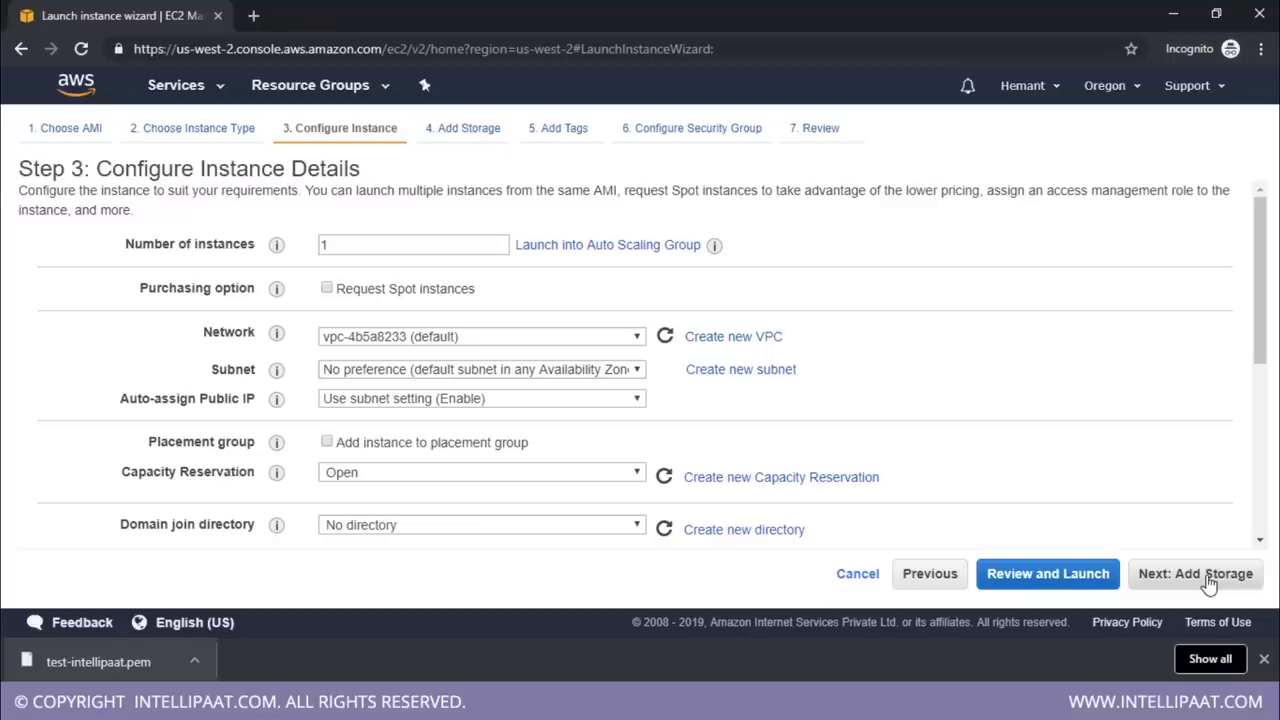
left_click(1210, 584)
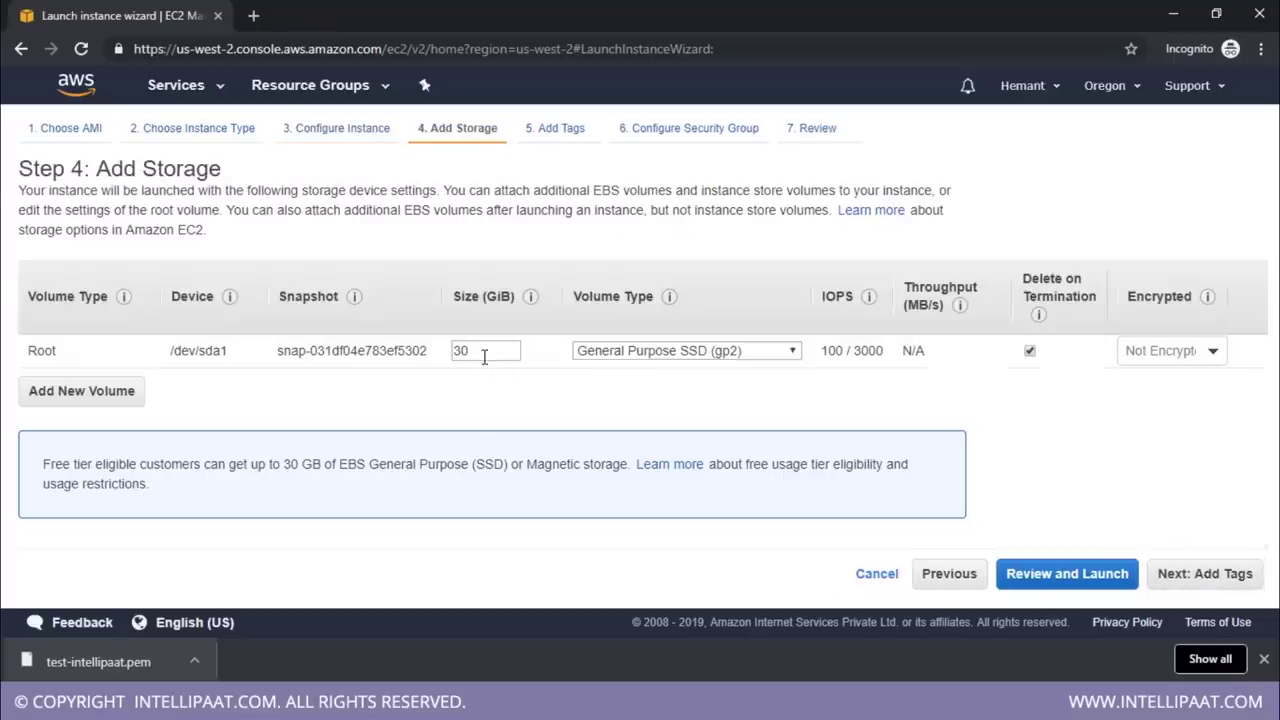
left_click_drag(483, 354, 470, 356)
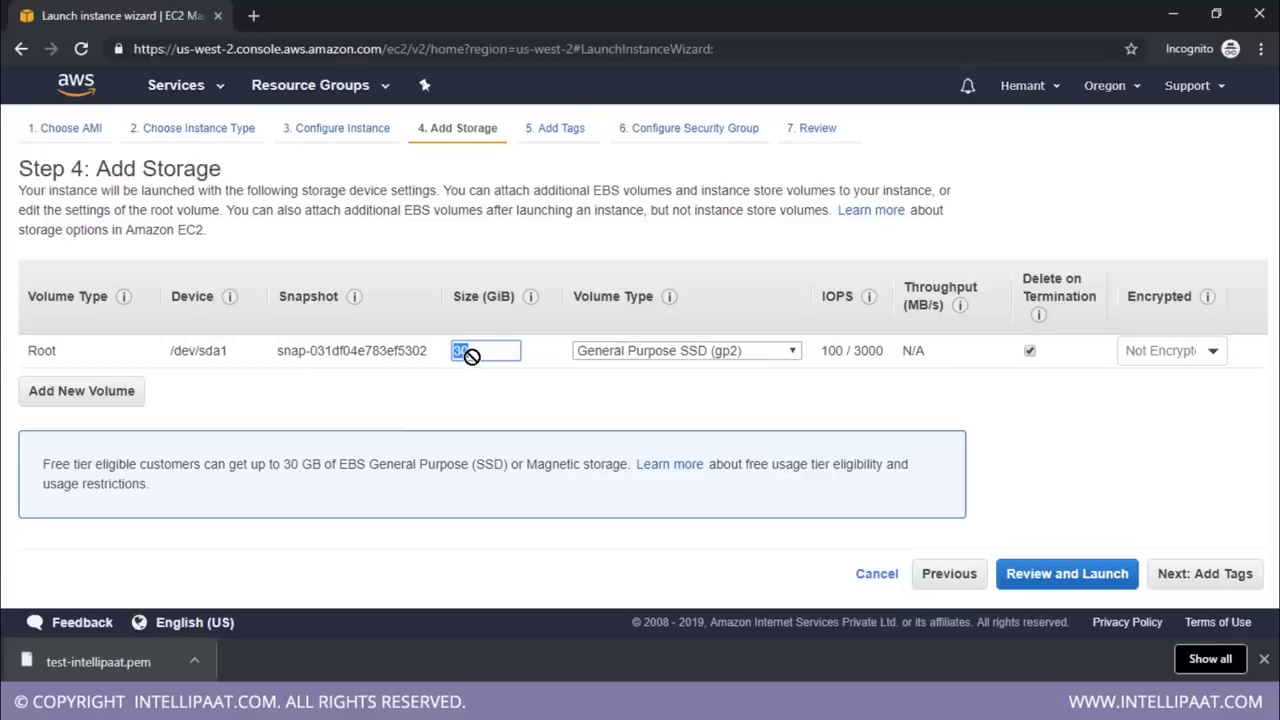
Proceed past tags and the RDP security group, then launch with the existing test-intellipaat key pair.
left_click(1205, 578)
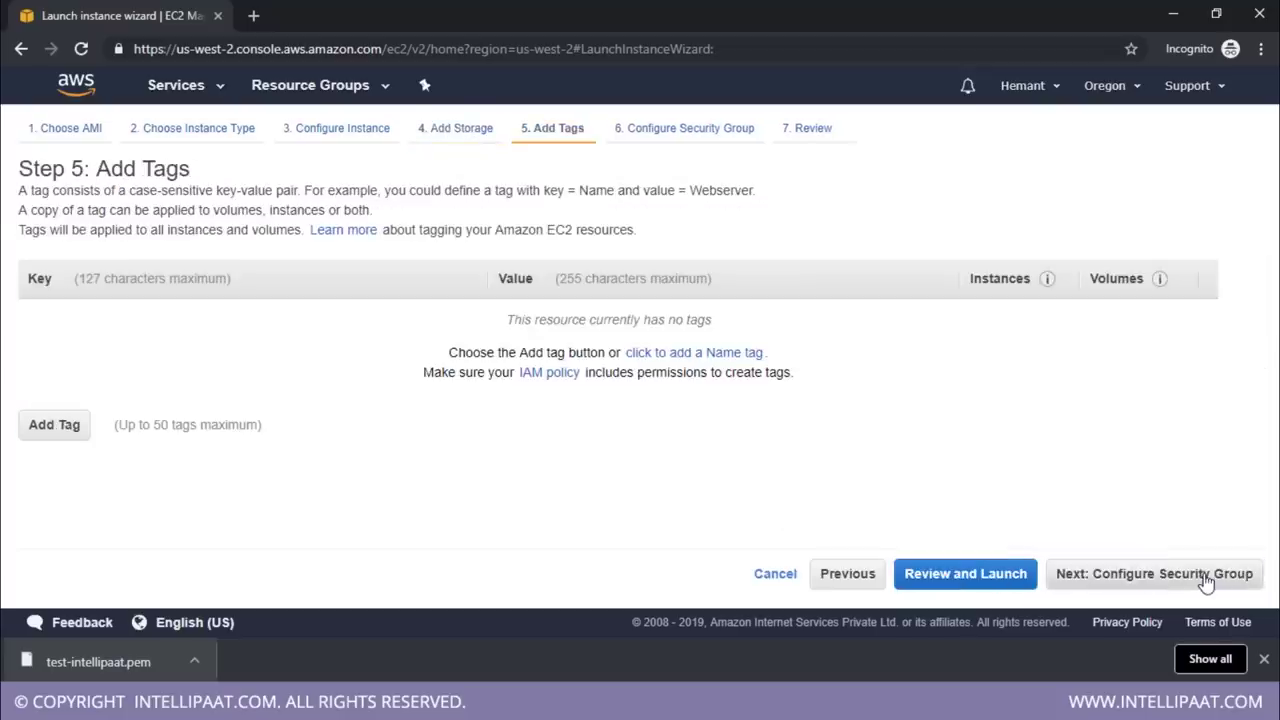
left_click(1205, 574)
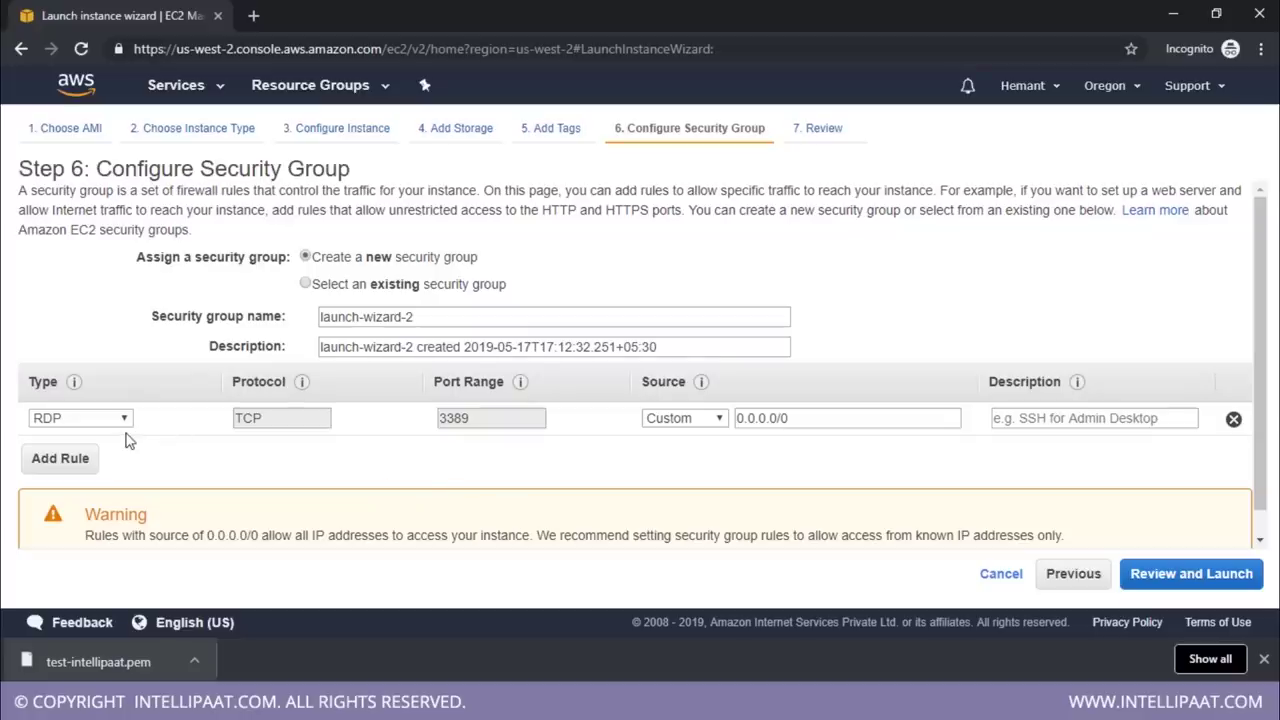
left_click(1180, 573)
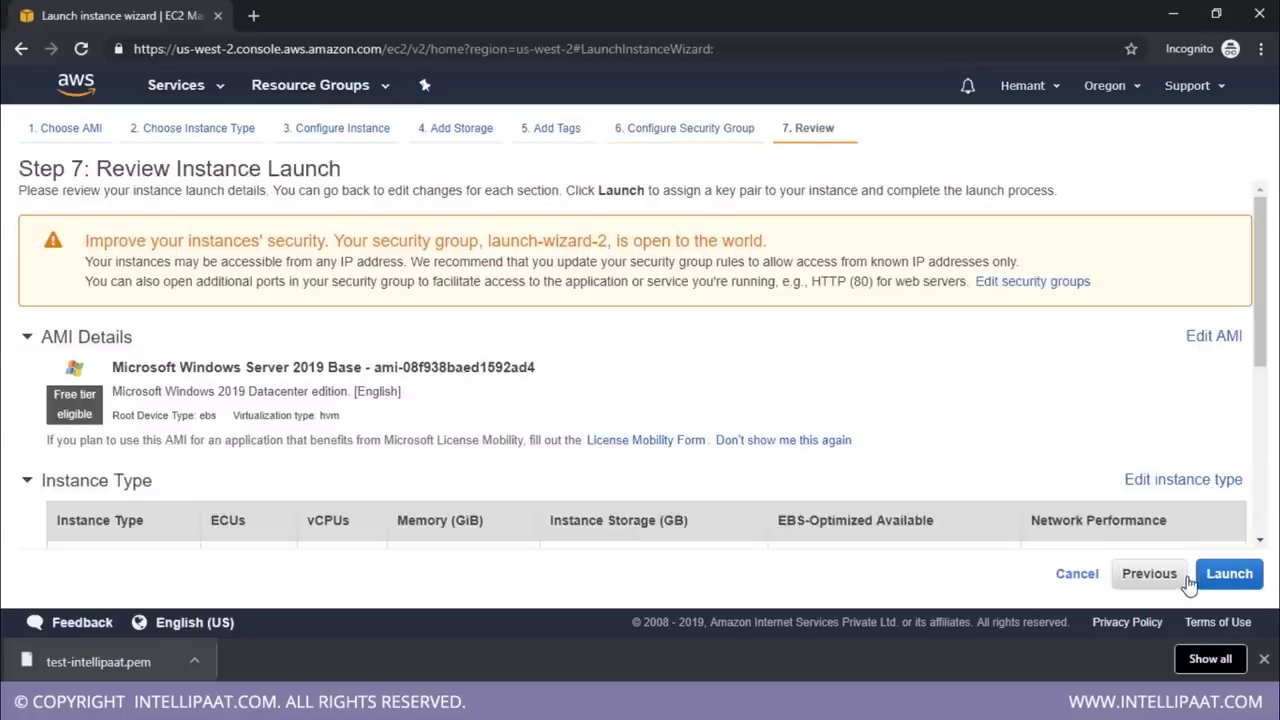
left_click(1228, 574)
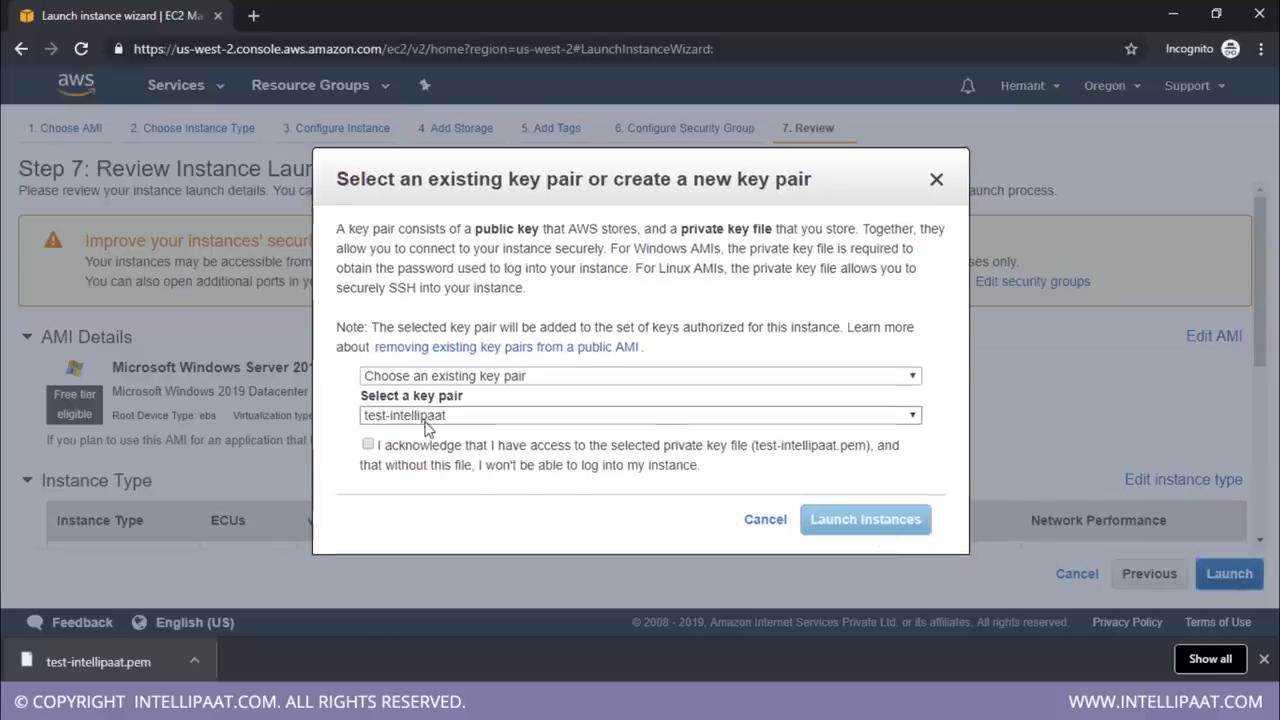
left_click(420, 446)
left_click(862, 519)
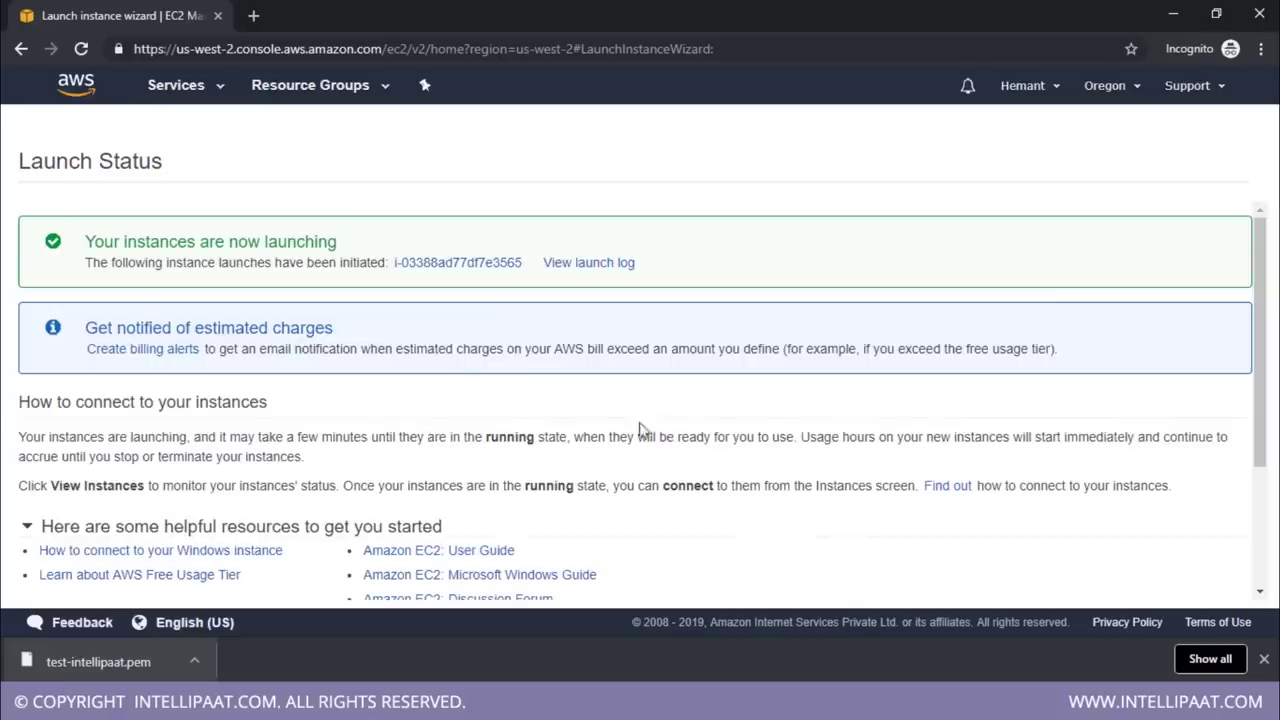
List all instances with the filter cleared and name the new instance 'windows'.
left_click(440, 265)
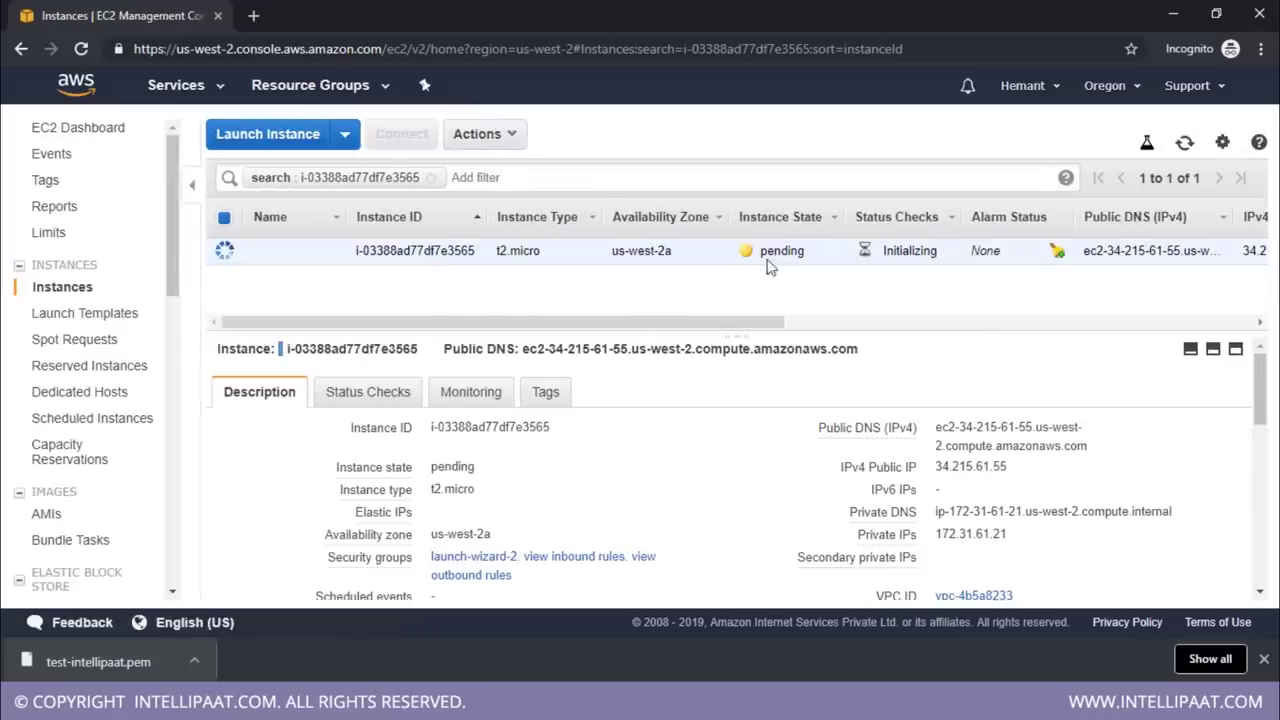
left_click(431, 177)
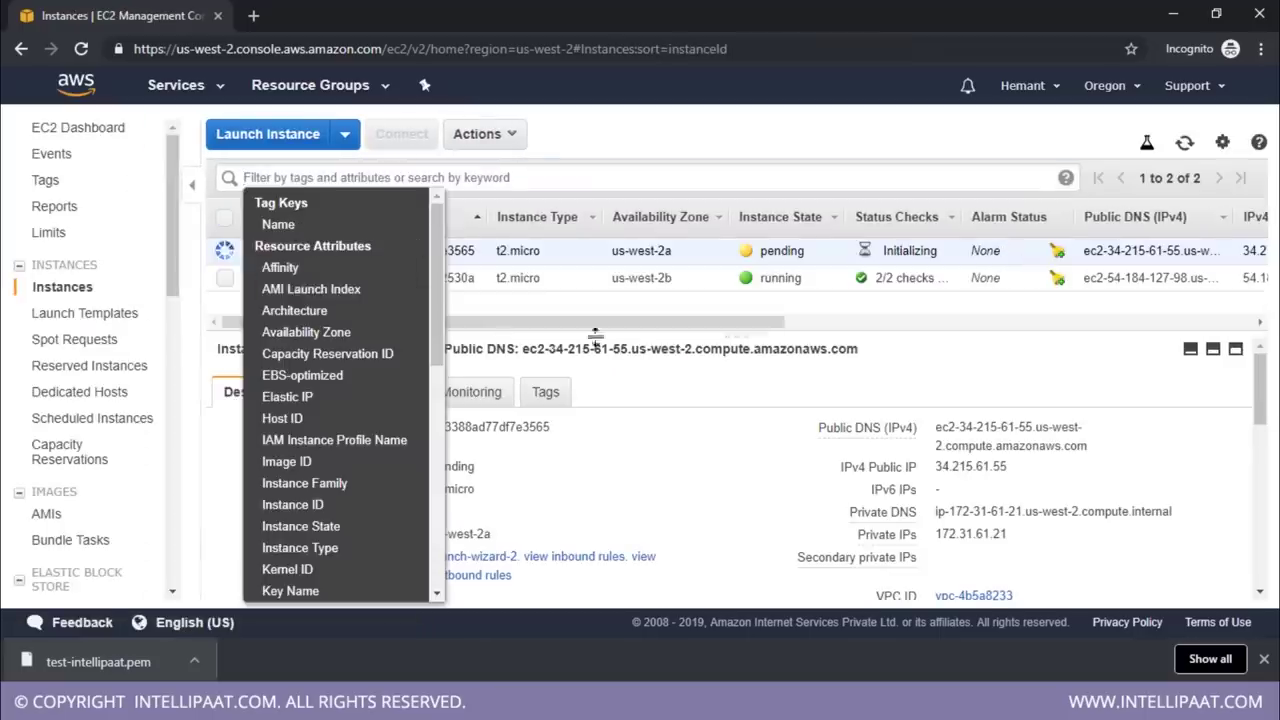
left_click(325, 250)
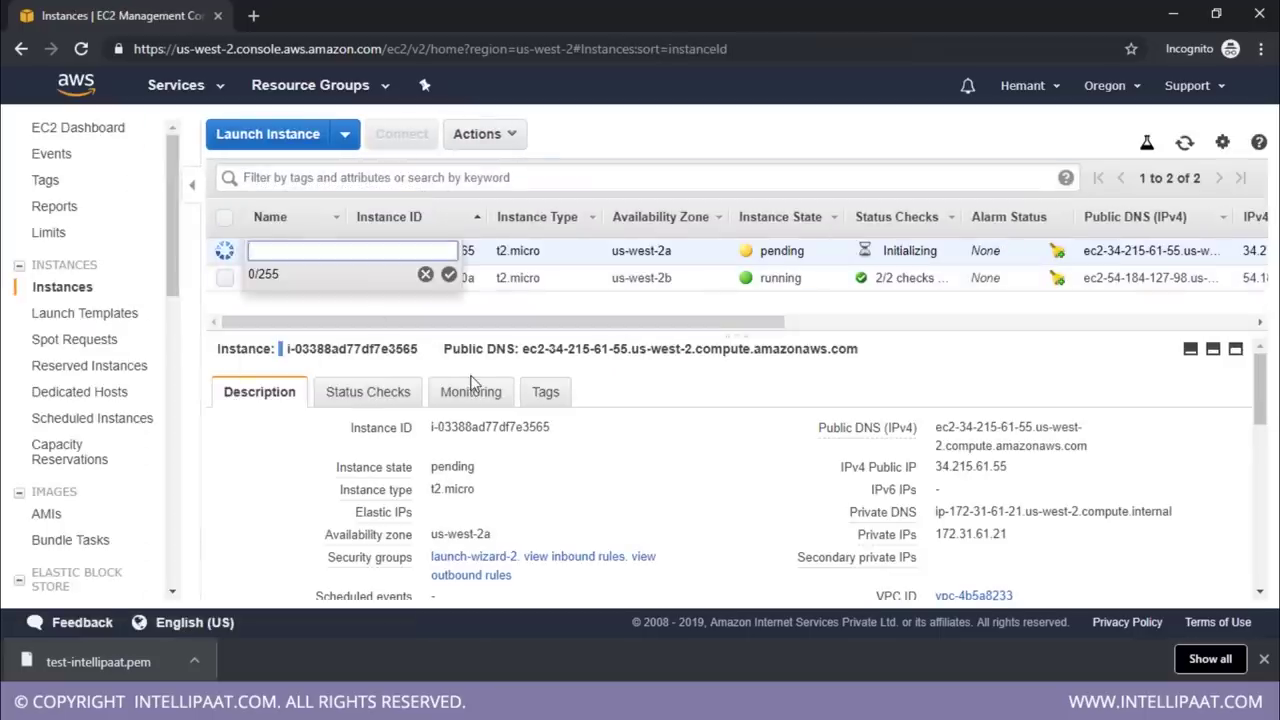
type("windows")
key("Return")
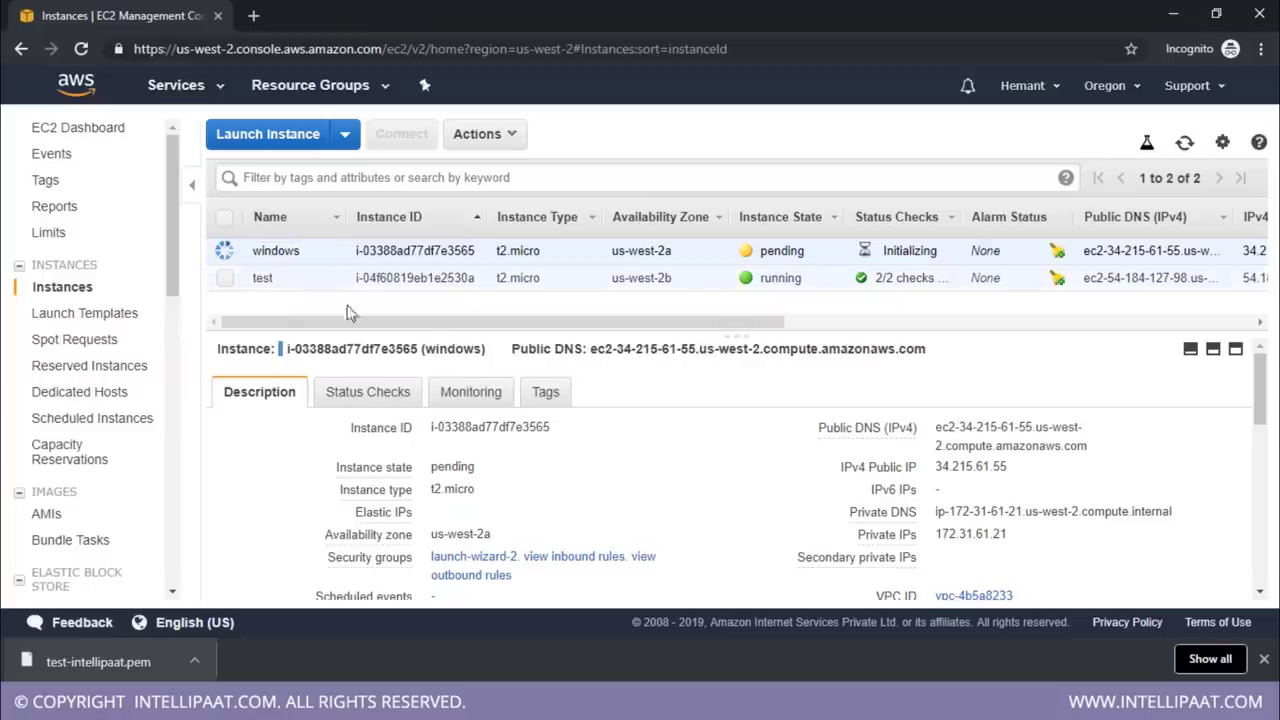
Select the windows instance's public IPv4 address and check the Actions menu.
double_click(970, 466)
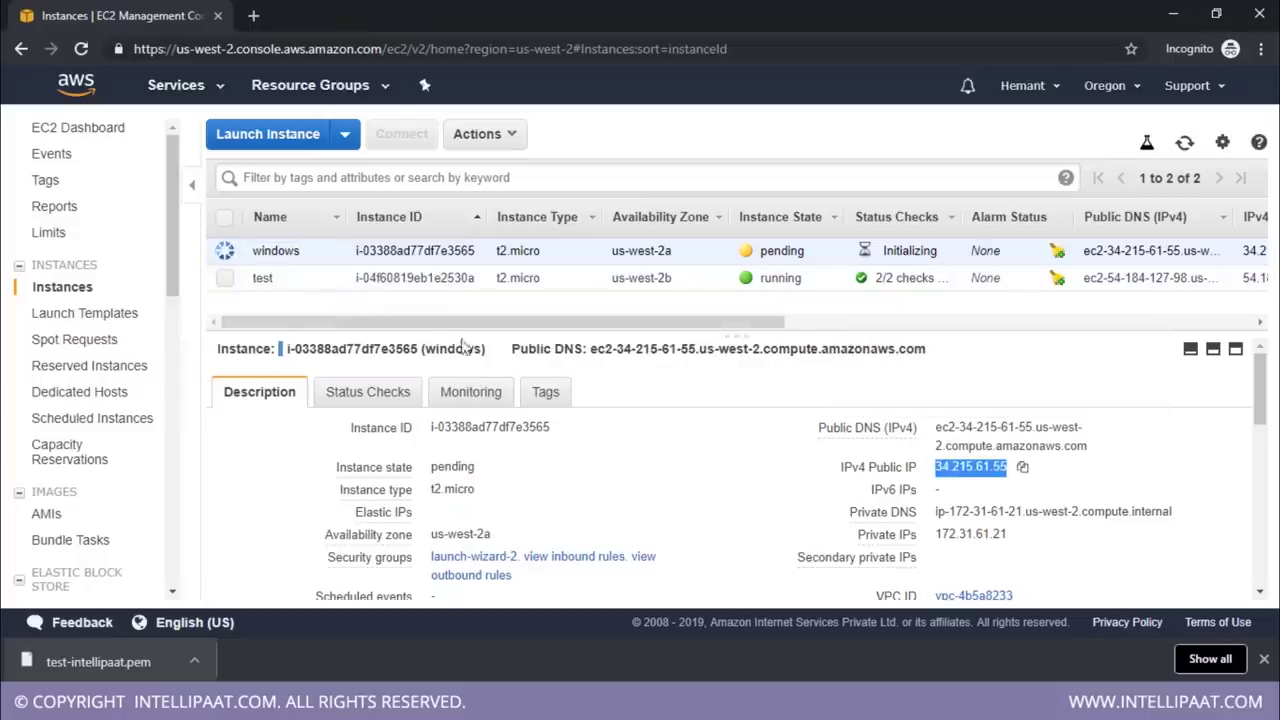
left_click(315, 301)
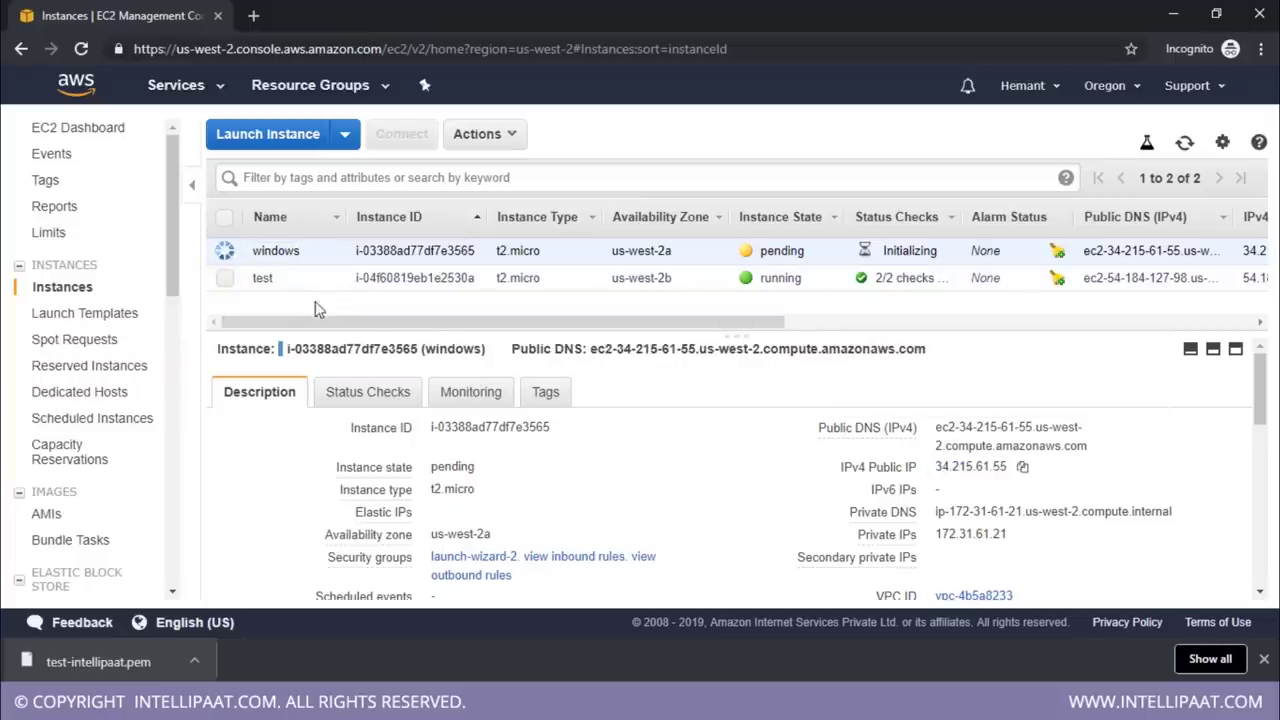
left_click(478, 140)
left_click(478, 140)
Browse the windows instance's Actions menu and CloudWatch Monitoring, then reopen Actions once it's running.
left_click(505, 140)
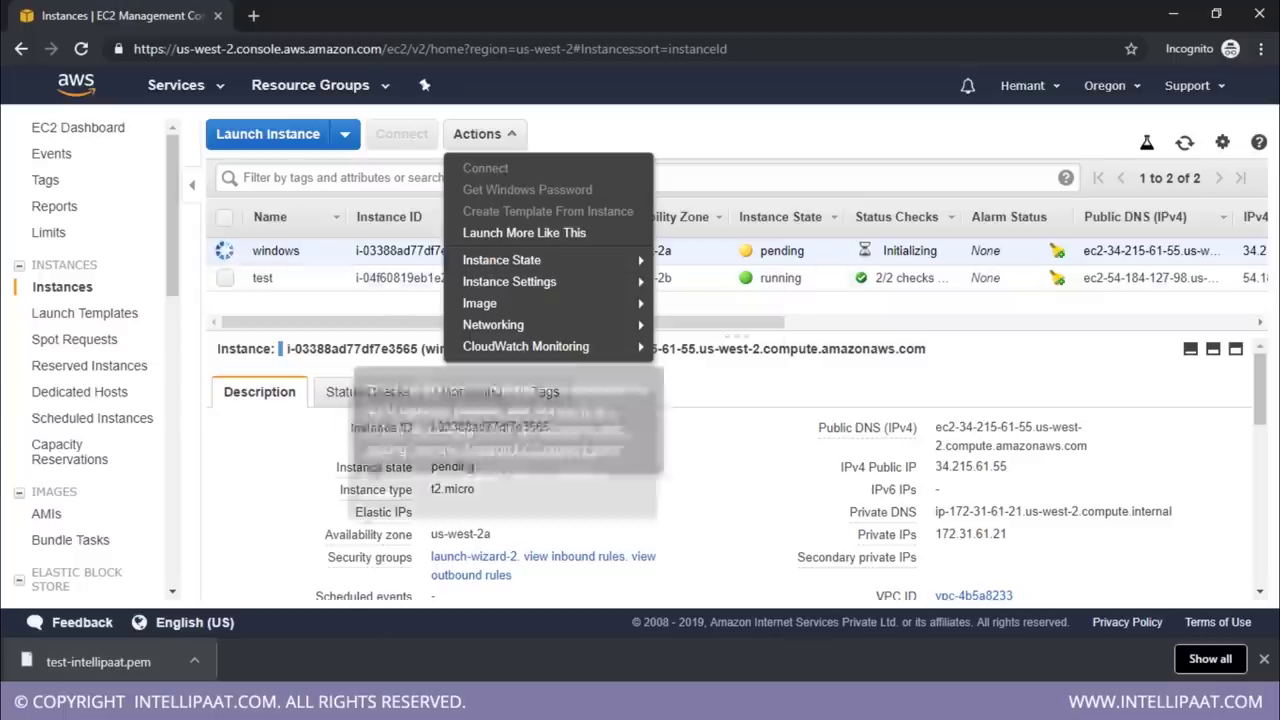
left_click(548, 346)
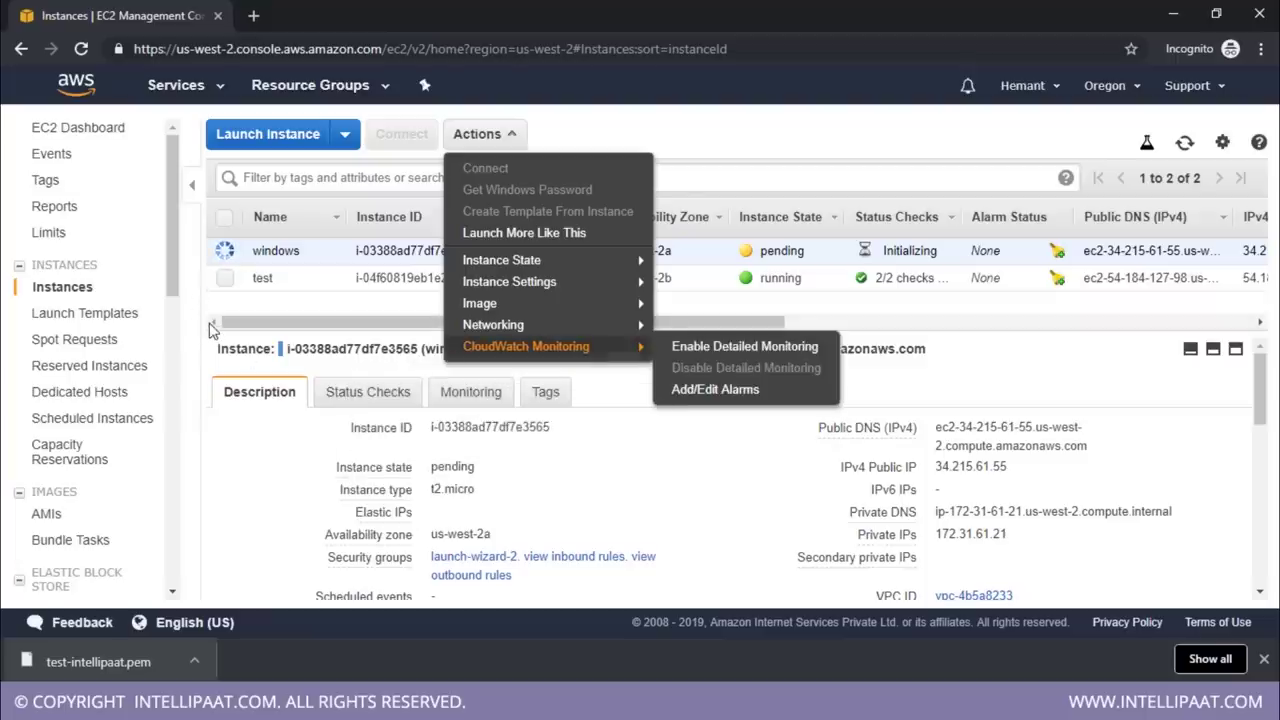
left_click(213, 329)
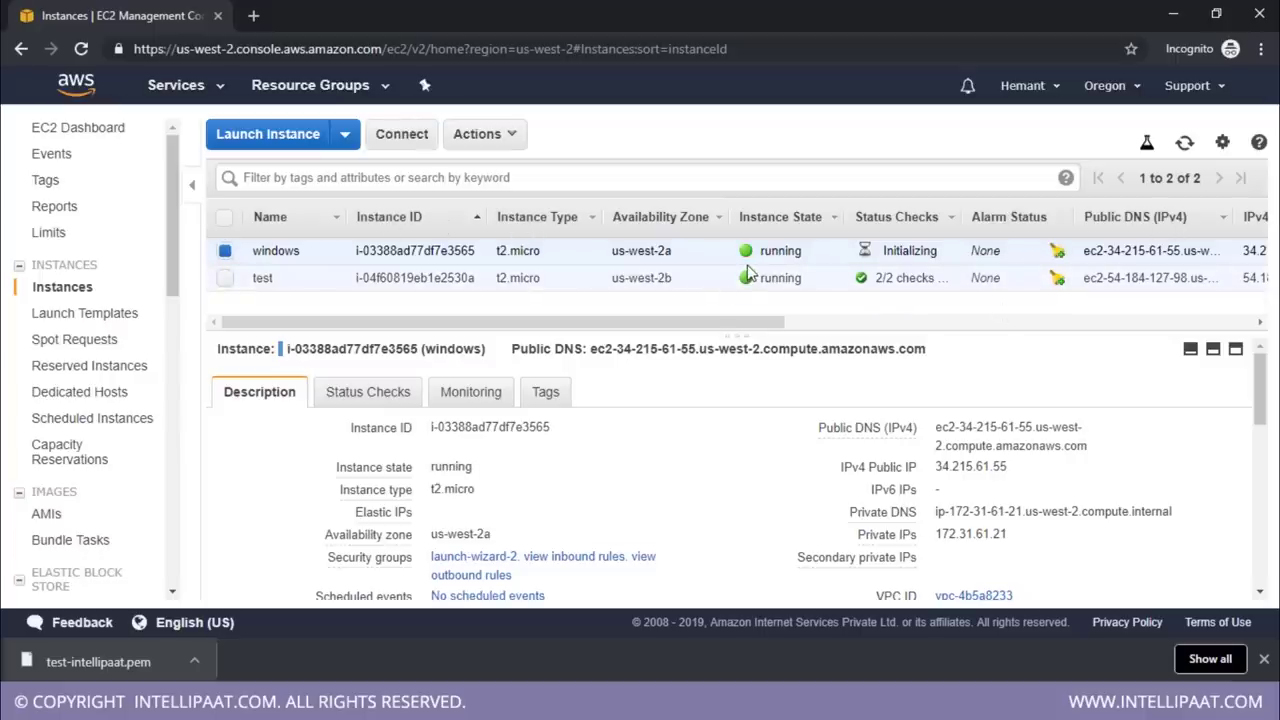
left_click(506, 143)
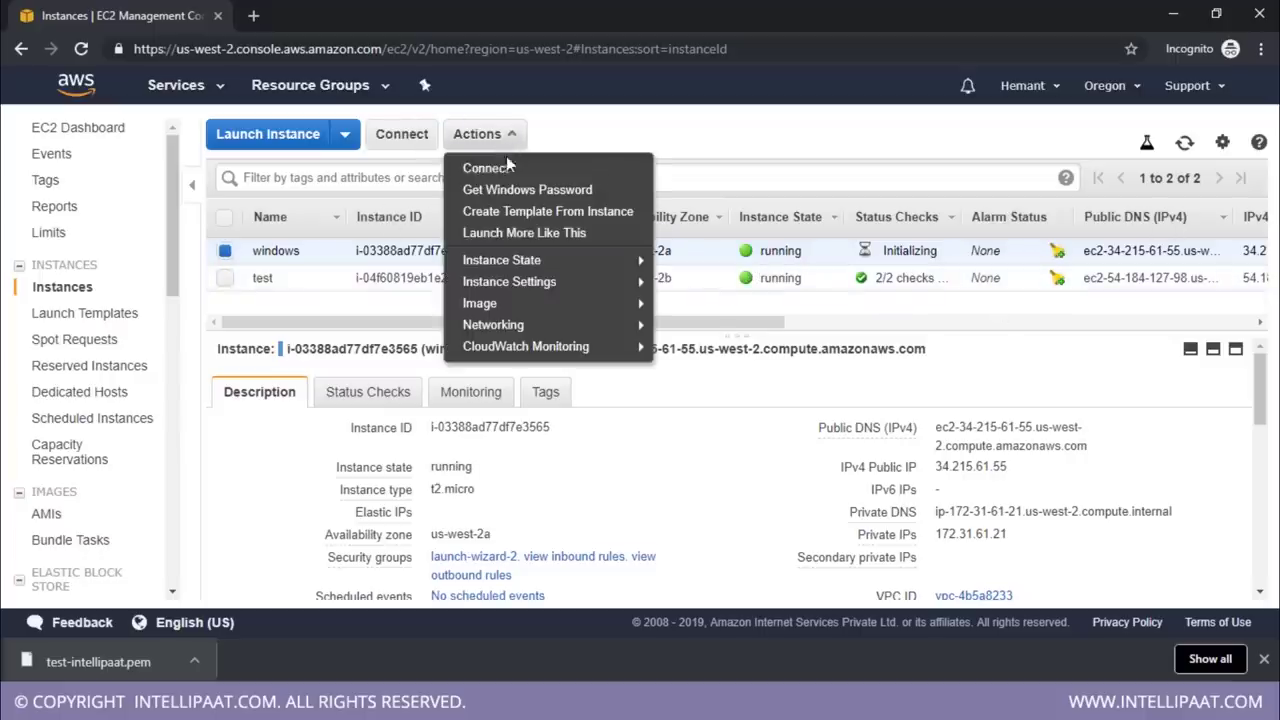
Download the windows instance's Remote Desktop file from the Connect dialog.
left_click(507, 174)
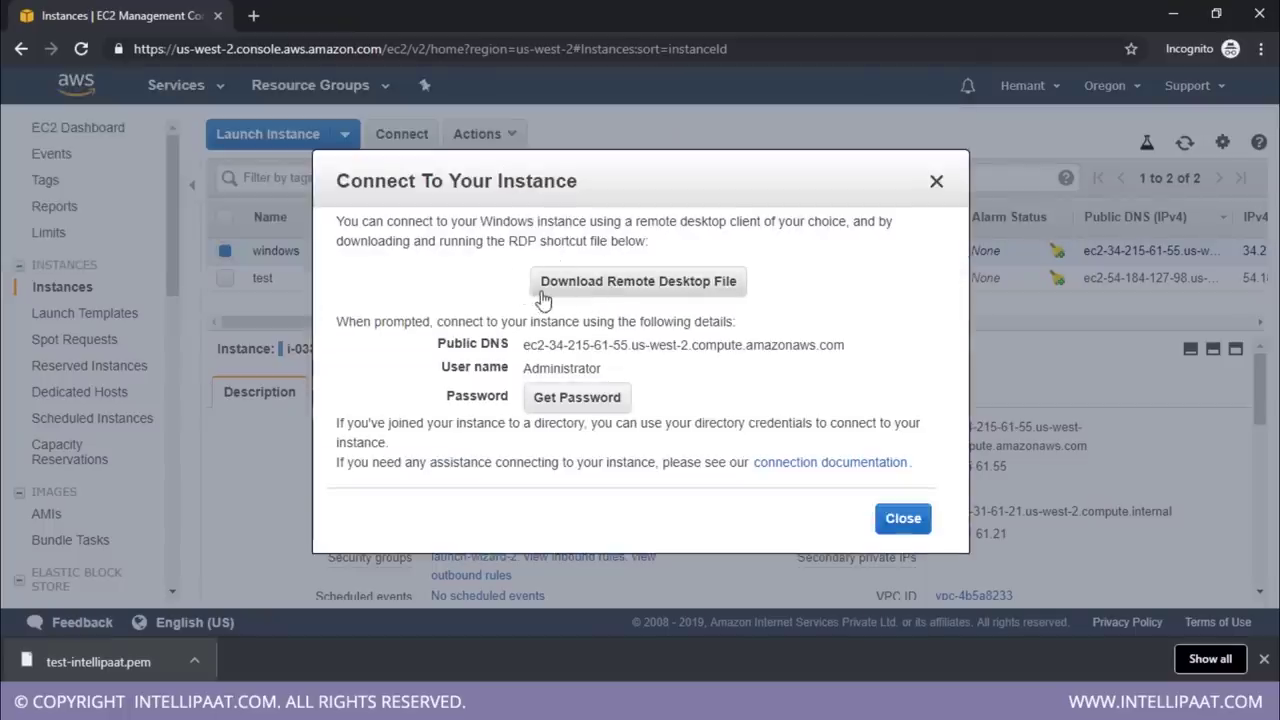
left_click(655, 285)
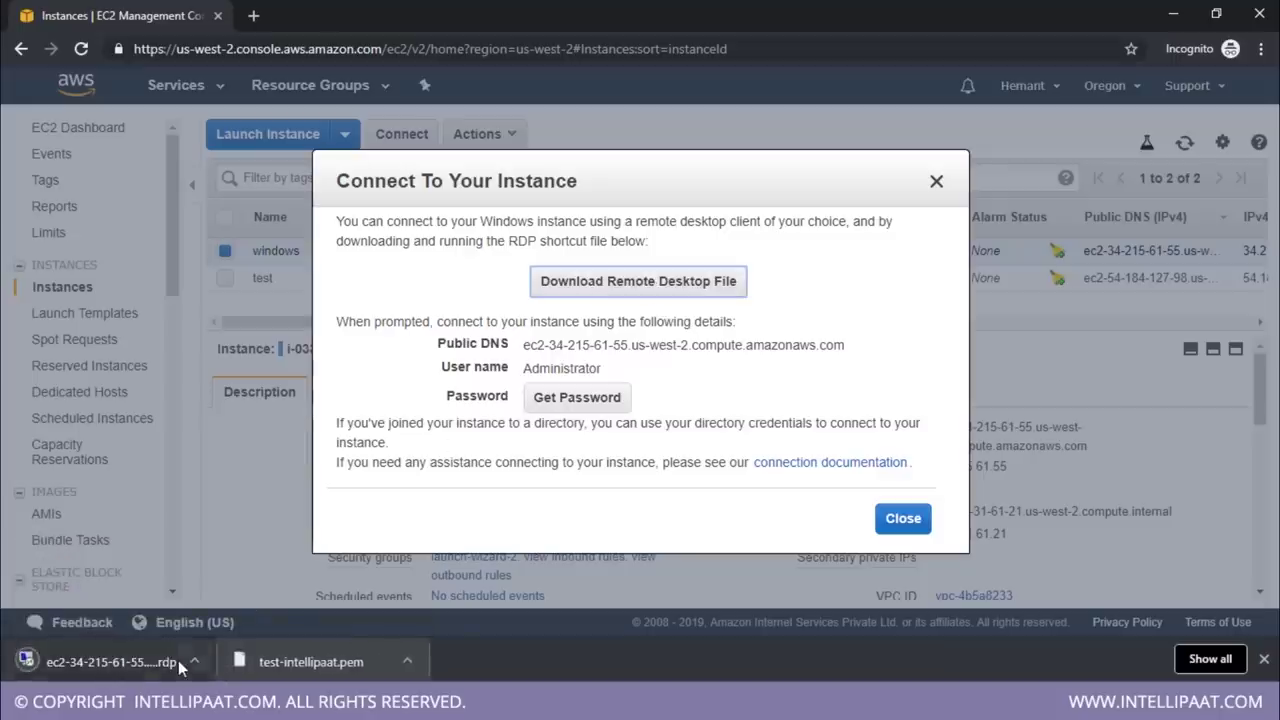
double_click(548, 368)
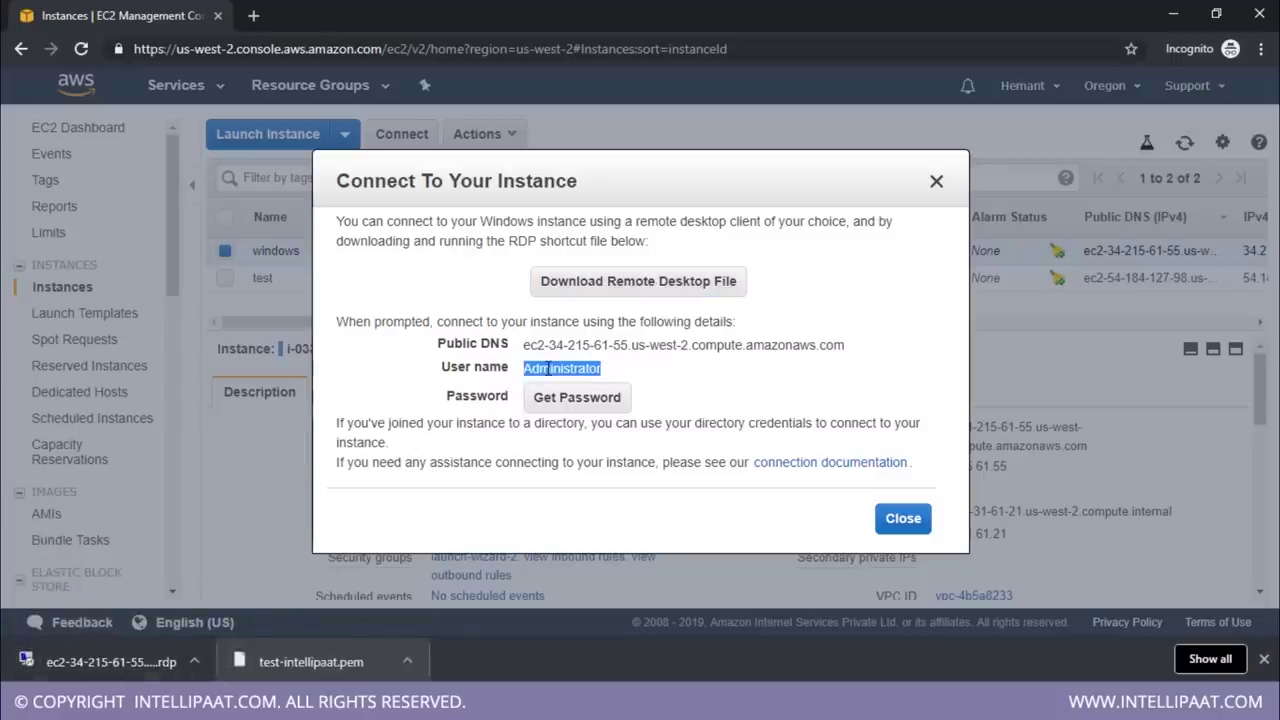
Request the Administrator password and note it needs at least 4 minutes to become available.
left_click(548, 400)
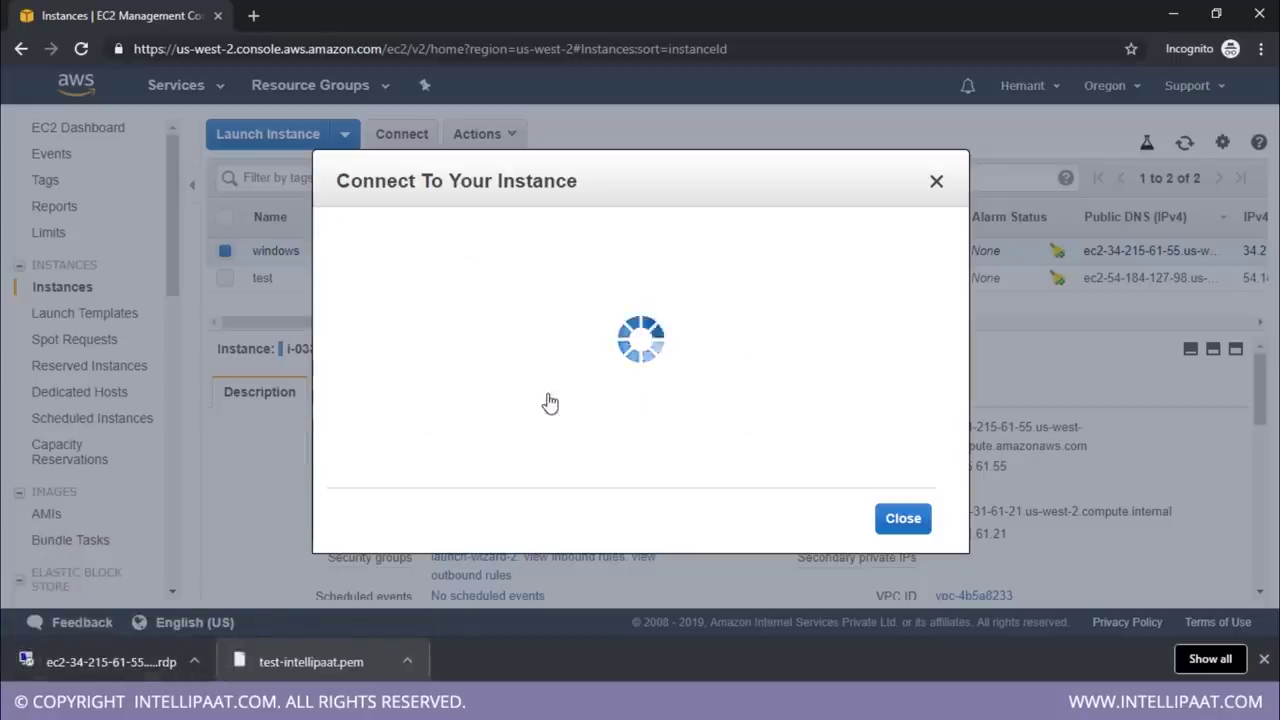
left_click_drag(409, 257, 600, 257)
left_click_drag(406, 278, 644, 300)
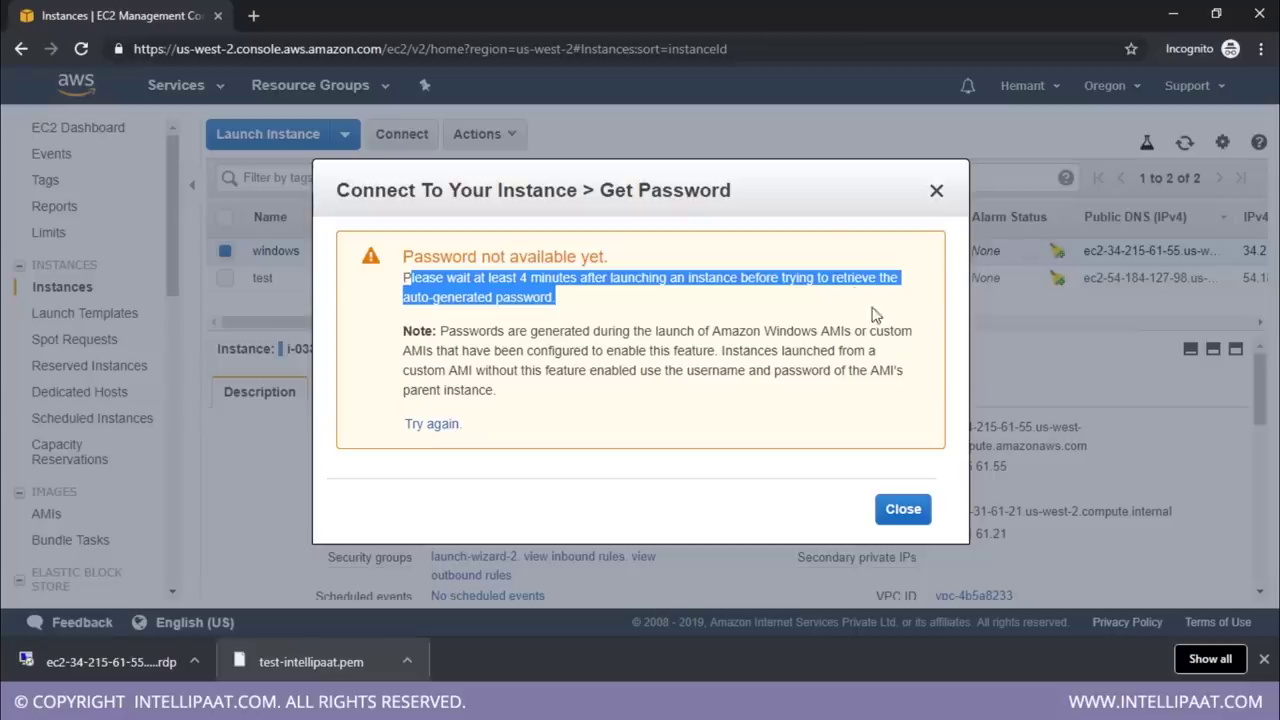
double_click(505, 278)
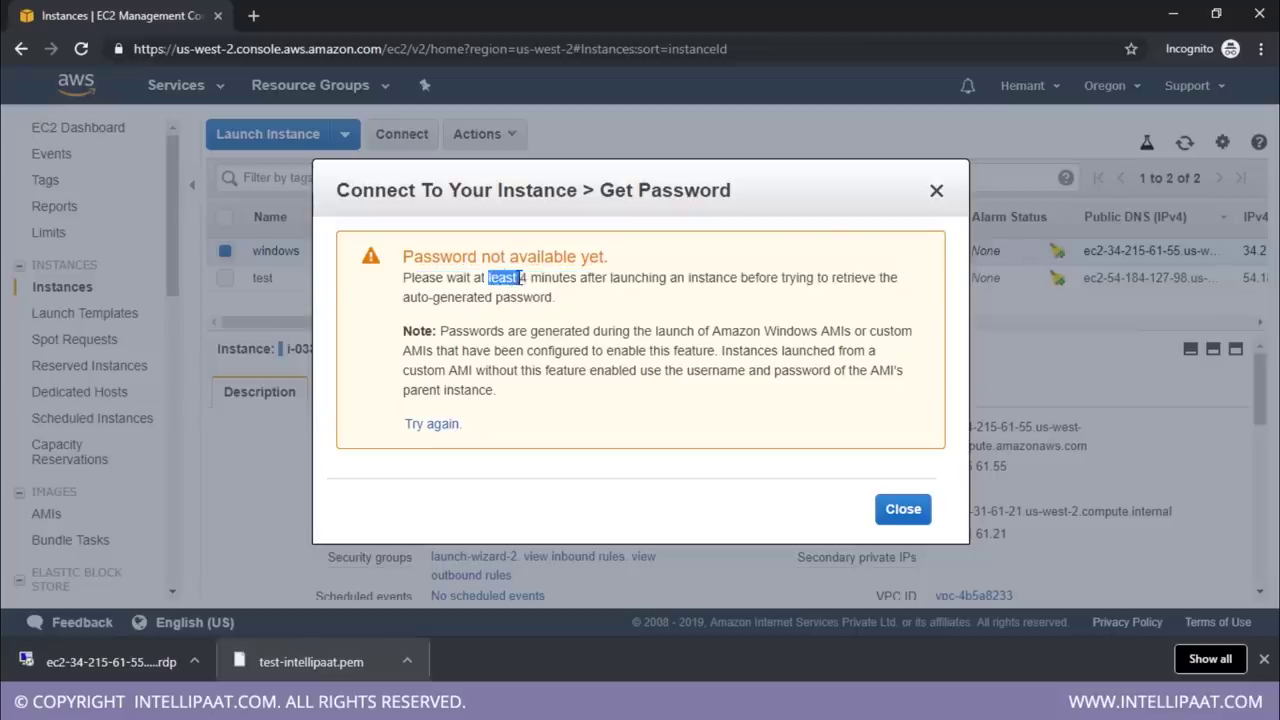
double_click(523, 278)
Launch the downloaded RDP file past the unknown-publisher warning and move the credentials prompt aside.
left_click(118, 660)
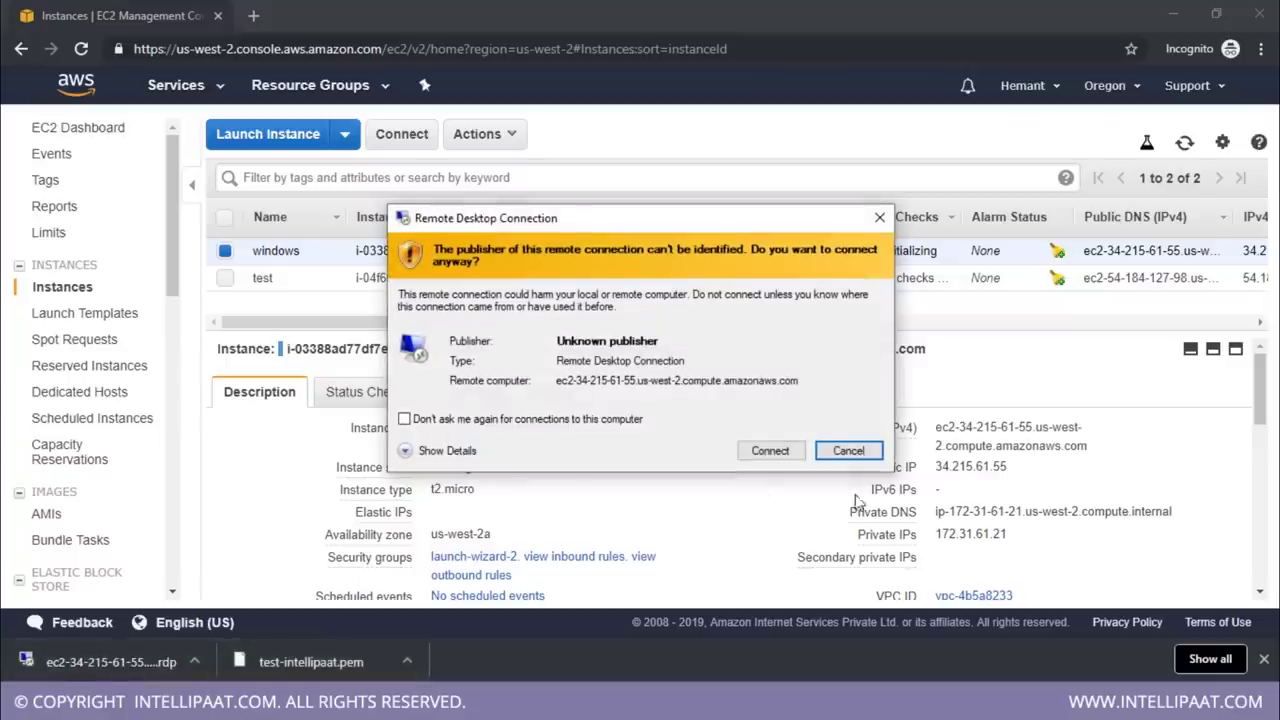
left_click(762, 452)
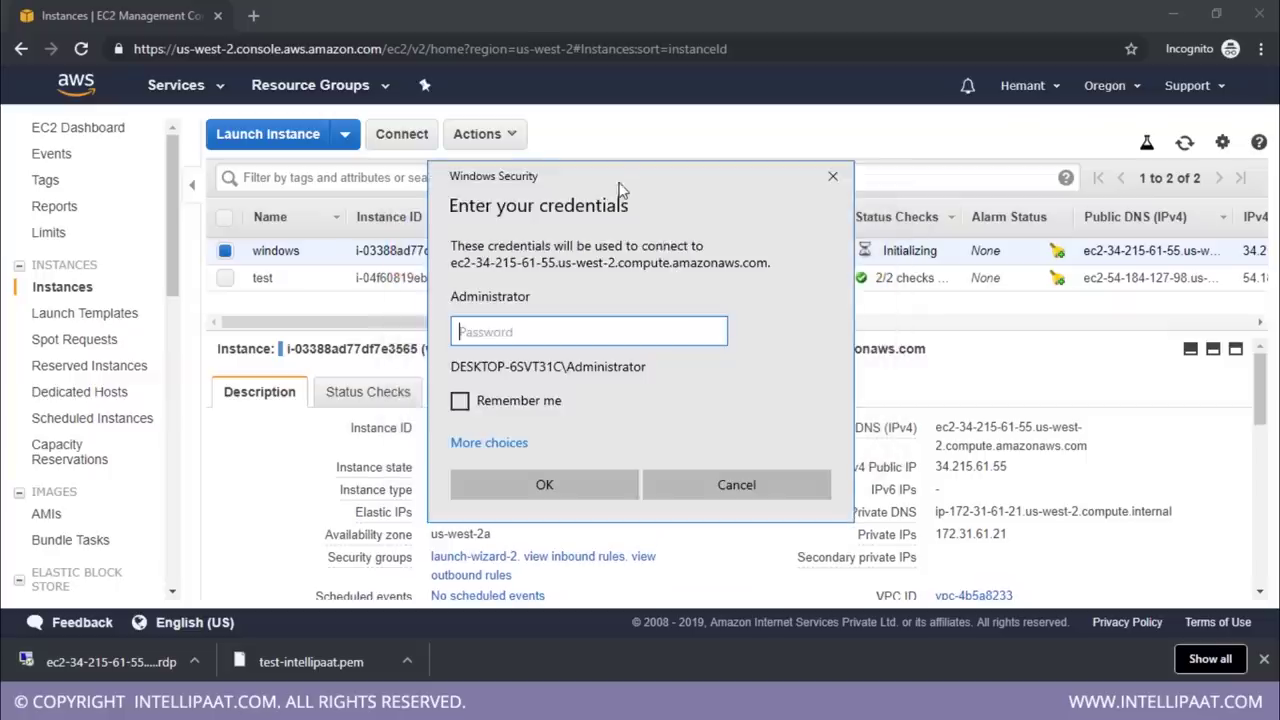
left_click_drag(630, 180, 943, 188)
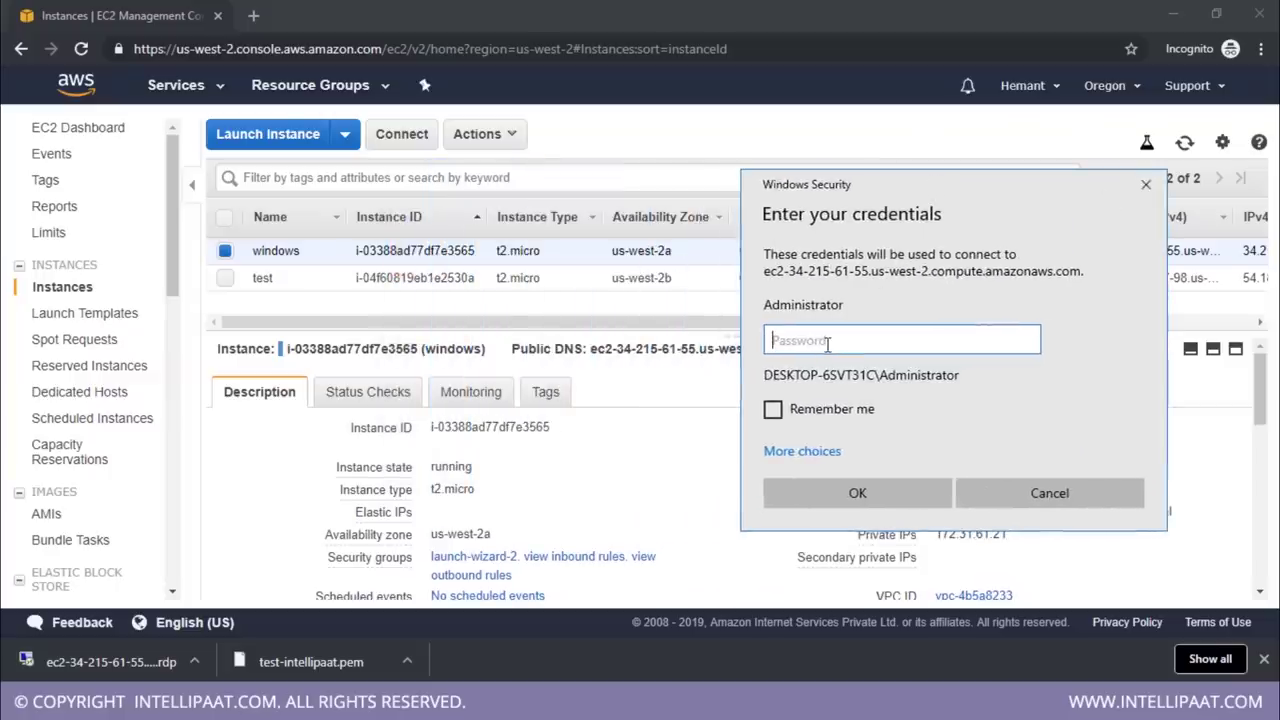
left_click(552, 163)
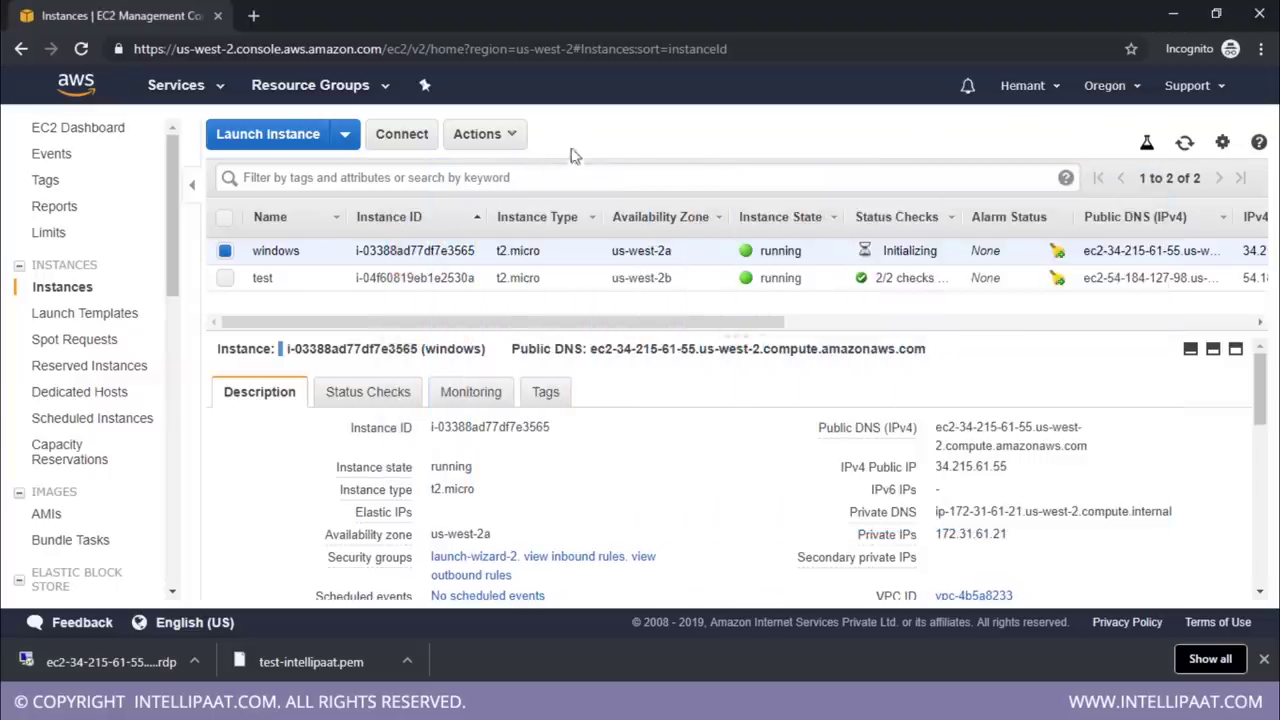
Try Get Windows Password again, dismiss its message, and reopen the windows instance's Actions.
left_click(490, 140)
left_click(524, 192)
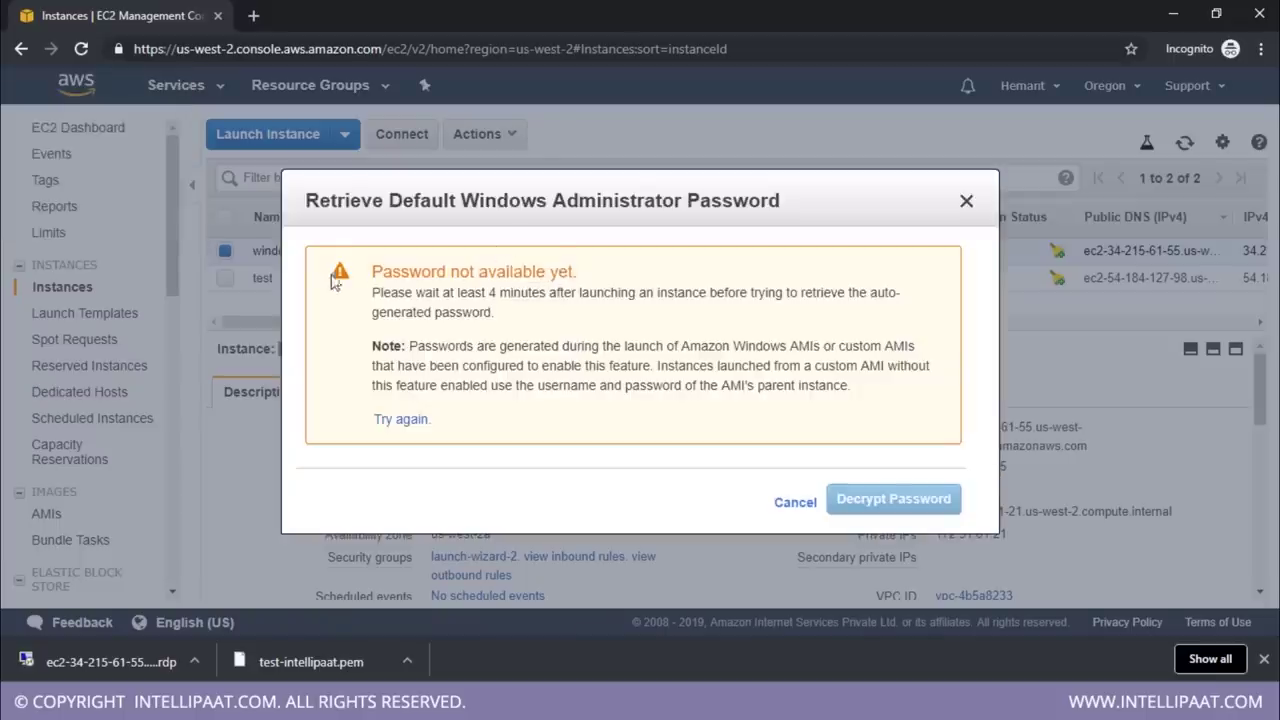
left_click(966, 200)
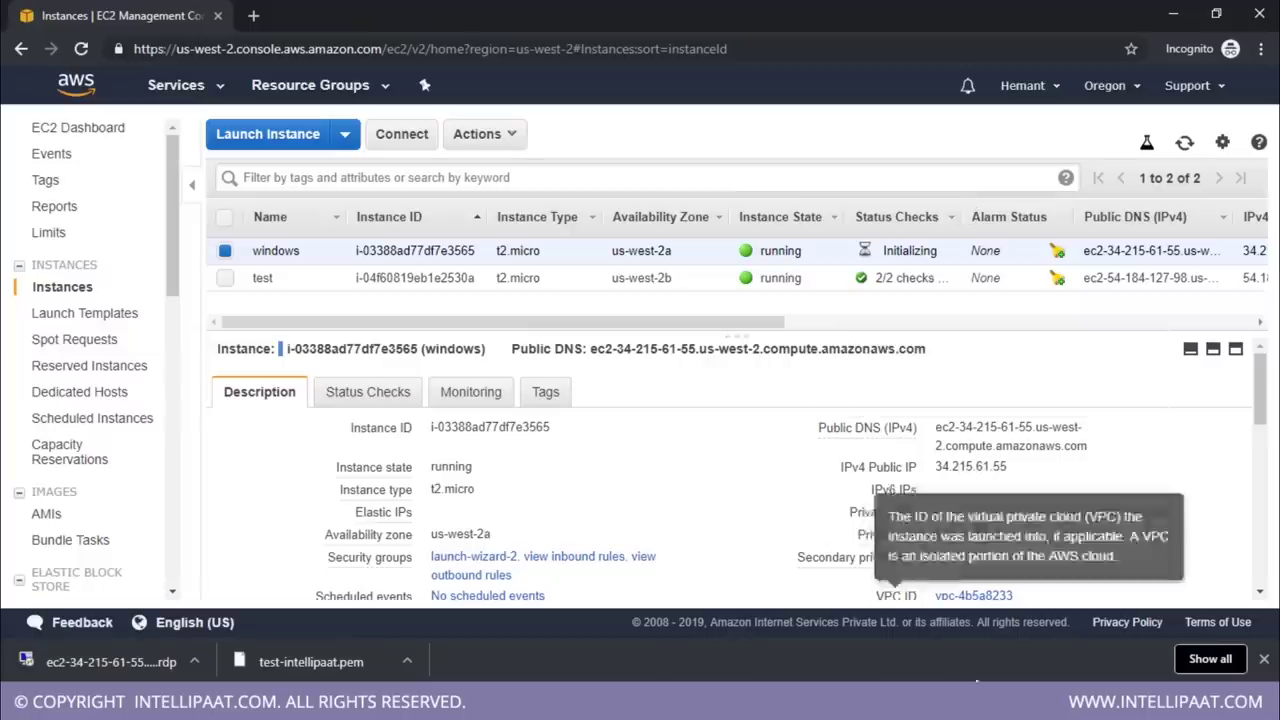
key("alt+Tab")
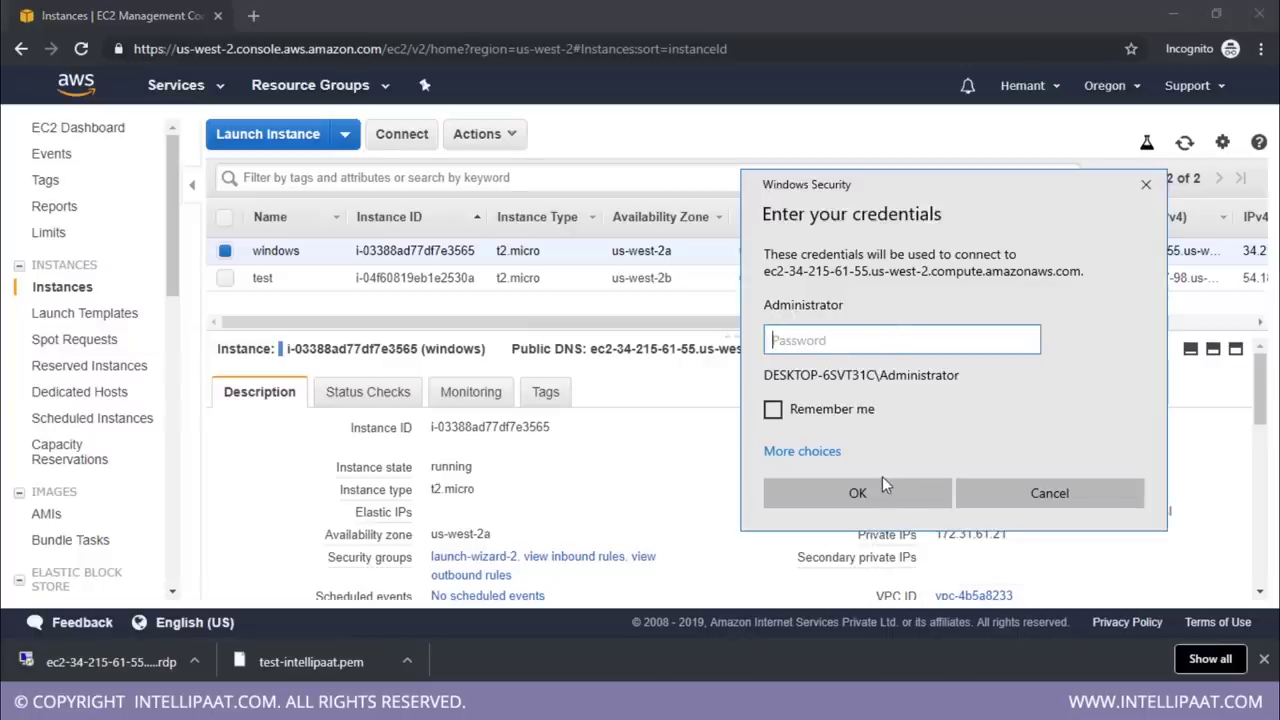
left_click_drag(926, 193, 384, 171)
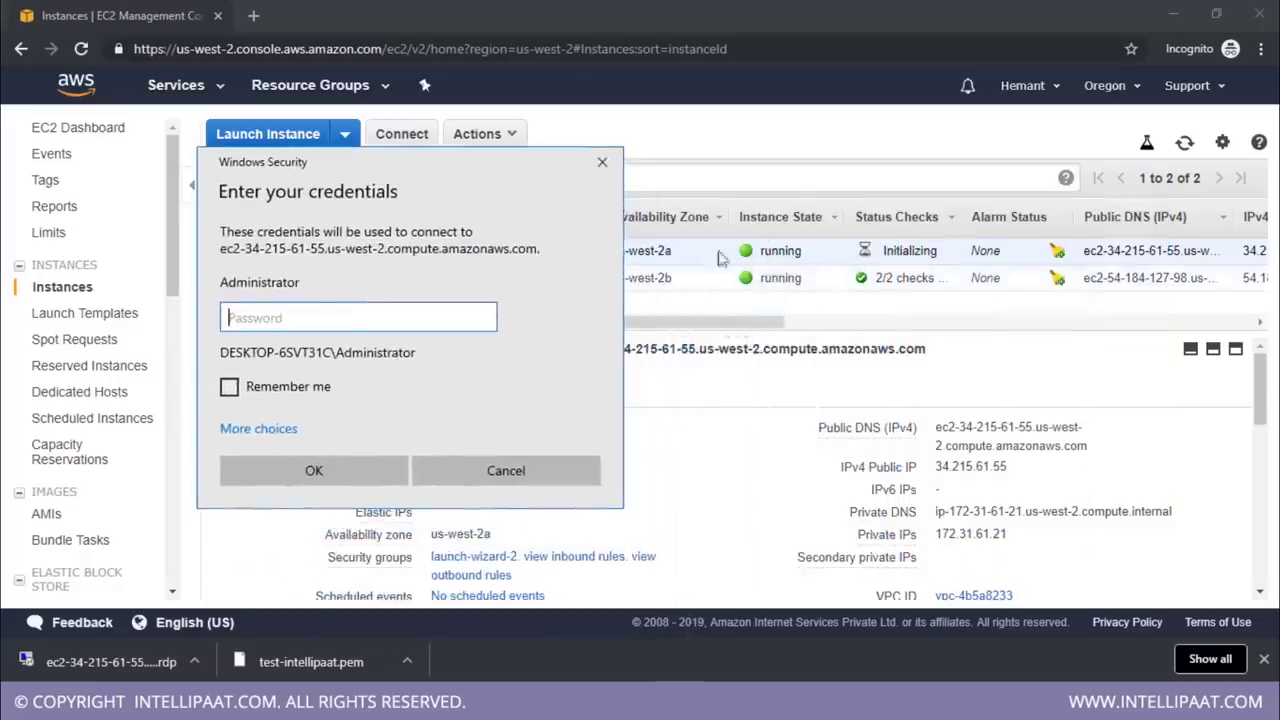
left_click_drag(410, 166, 964, 186)
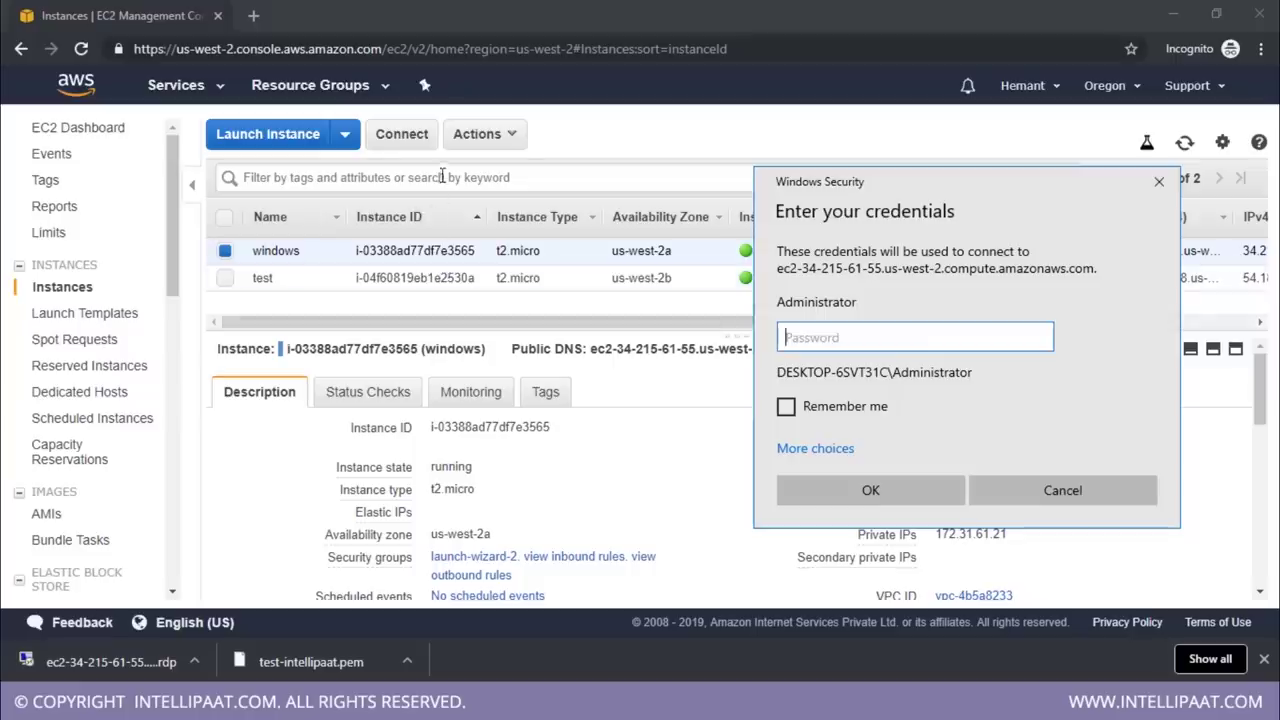
left_click(475, 138)
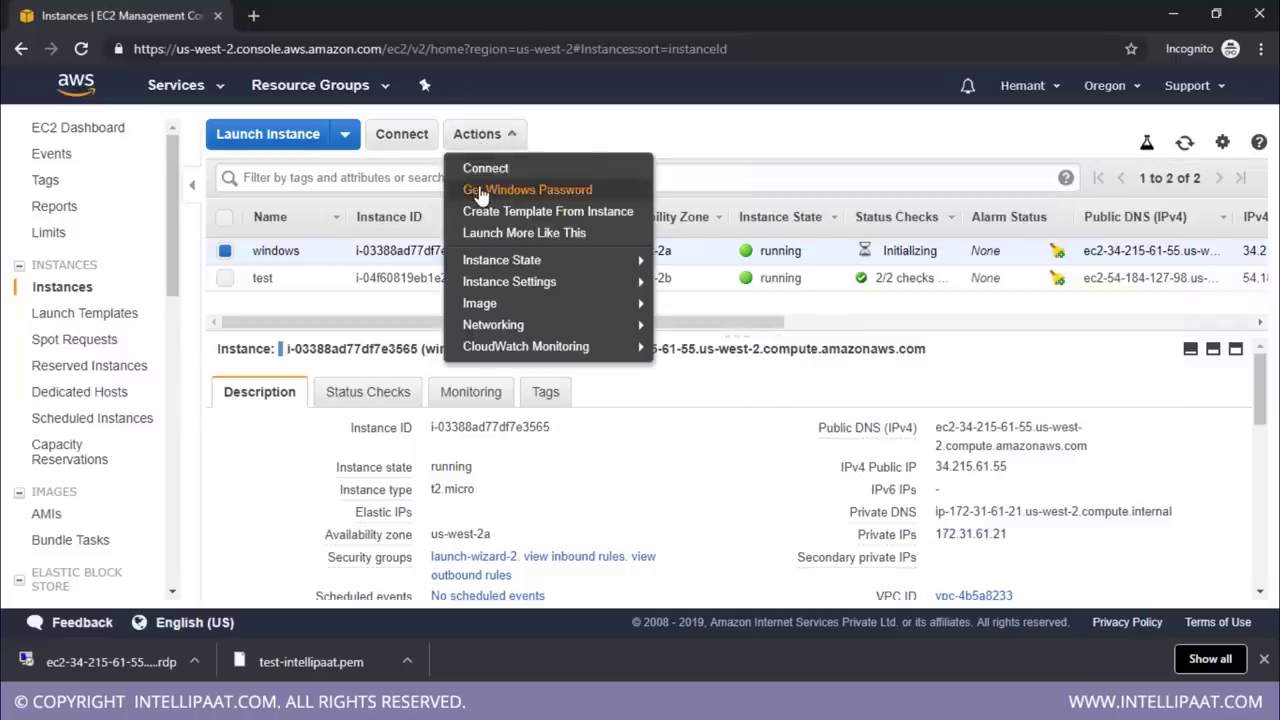
Load the test-intellipaat.pem key file into the Get Windows Password form.
left_click(481, 191)
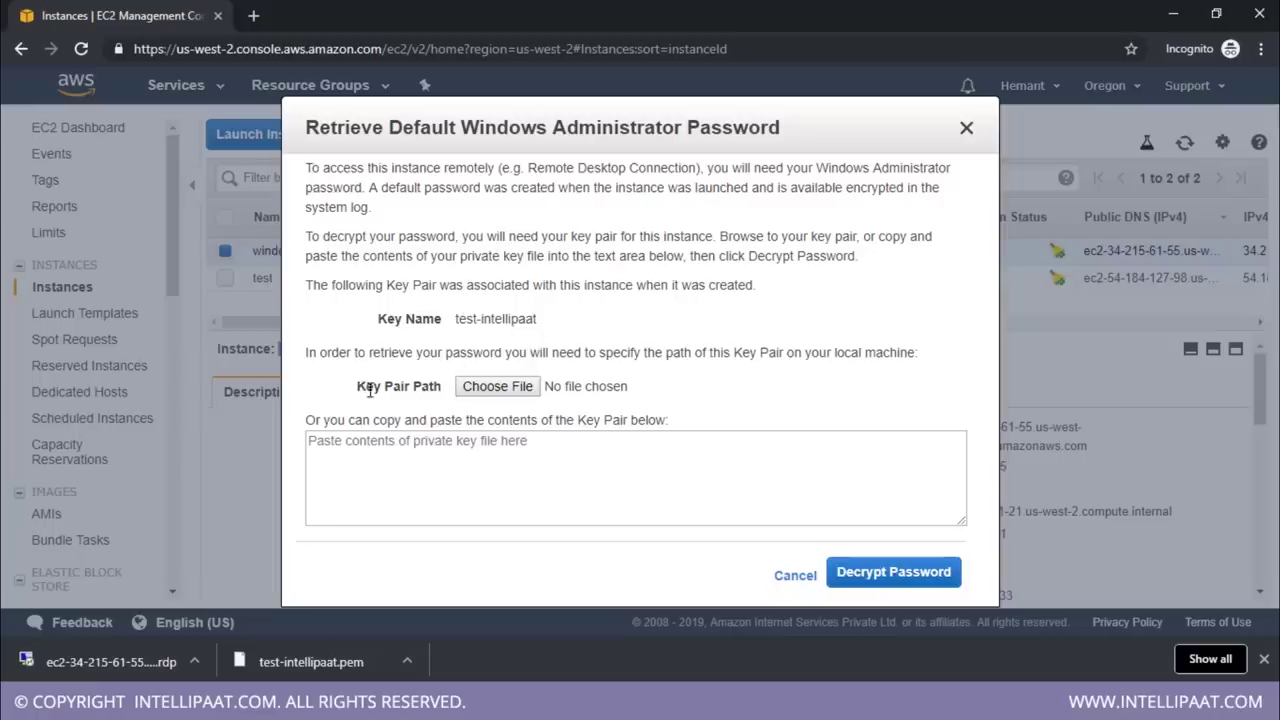
left_click_drag(369, 390, 412, 392)
left_click(470, 390)
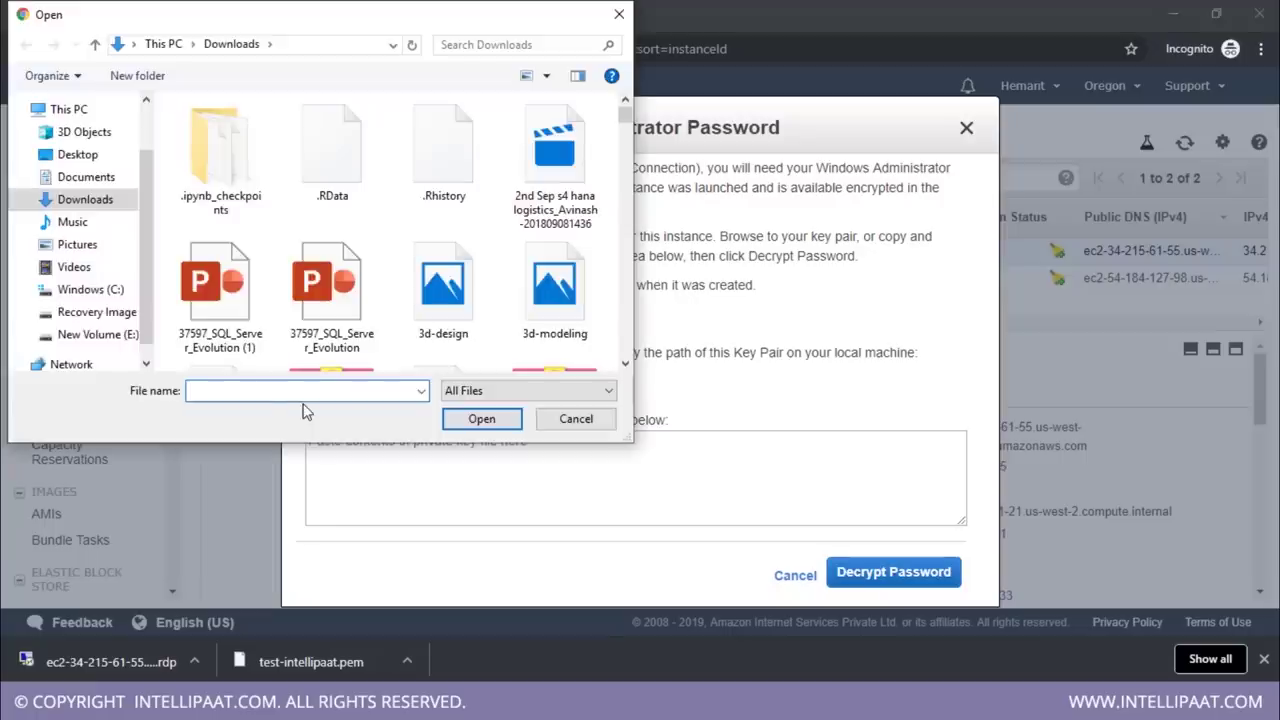
type("test")
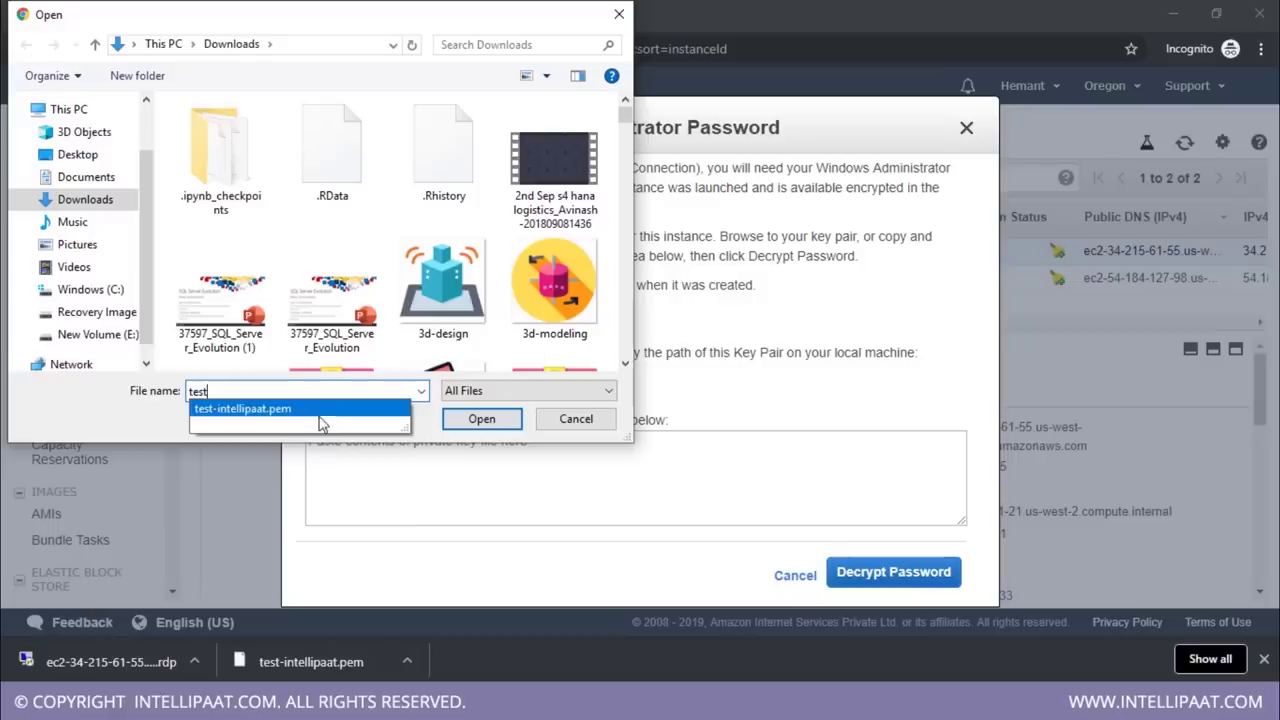
left_click(323, 410)
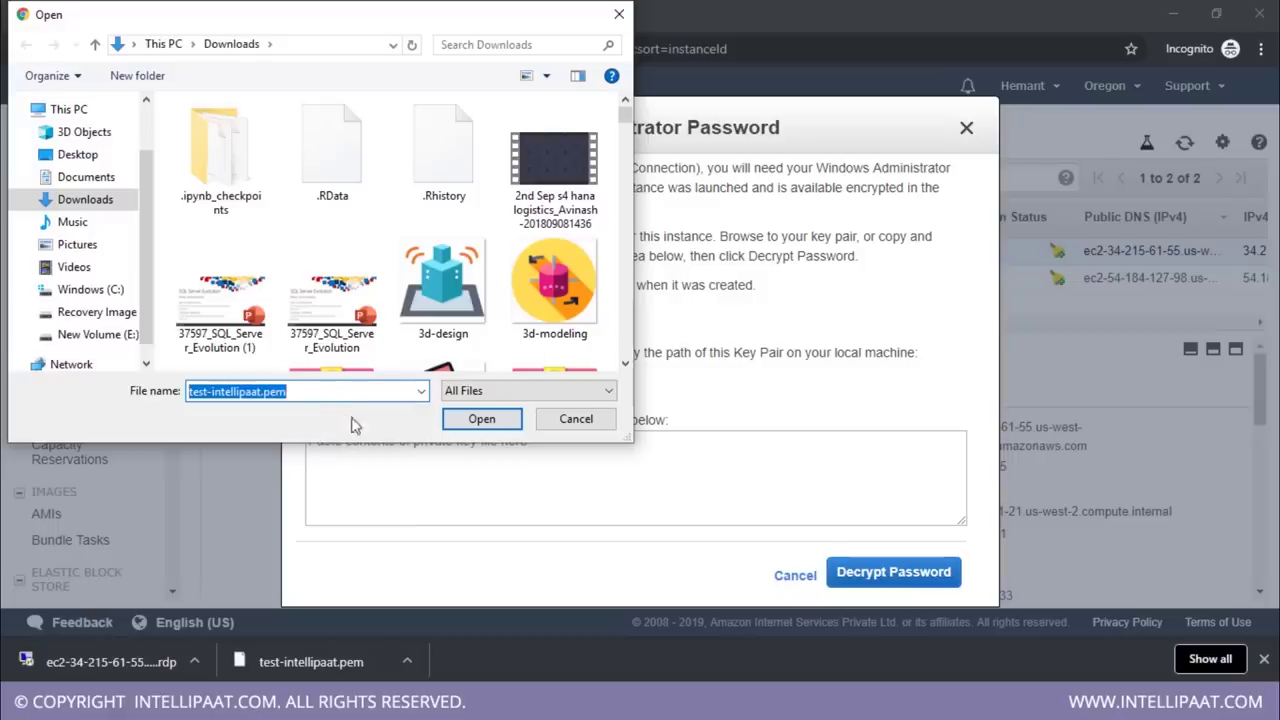
left_click(470, 420)
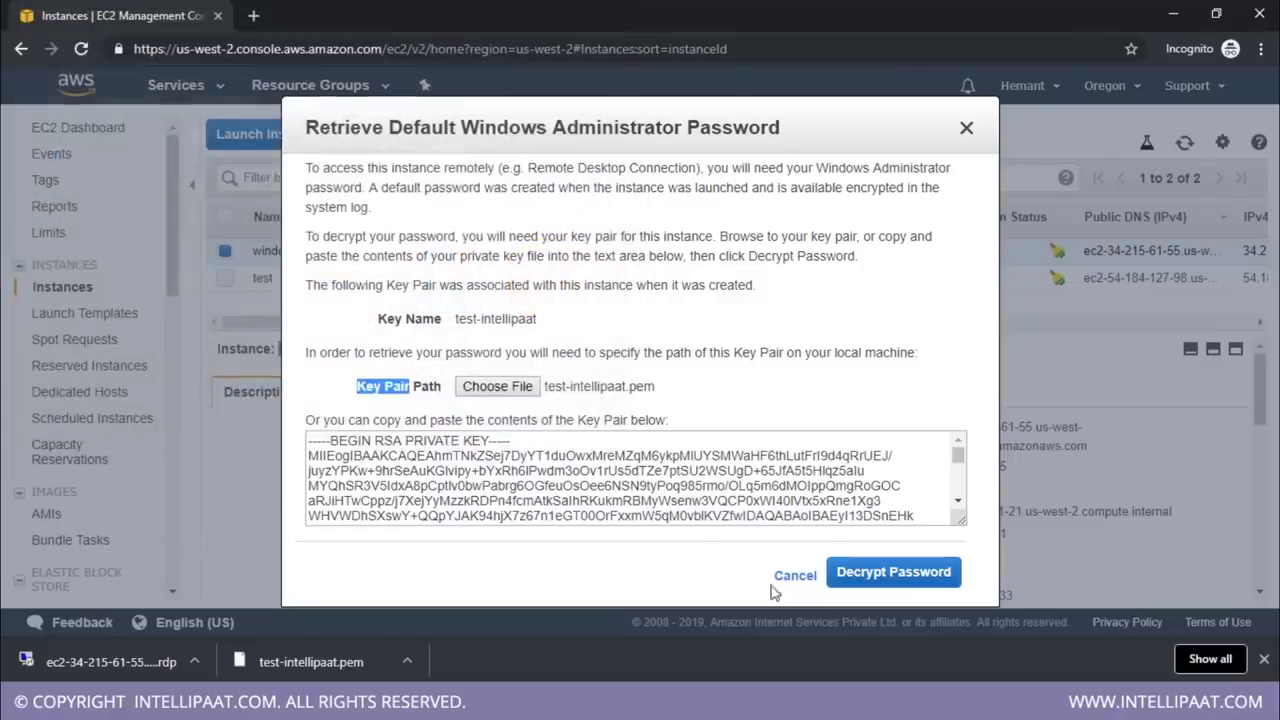
Decrypt the Administrator password and copy it to the clipboard.
left_click(876, 576)
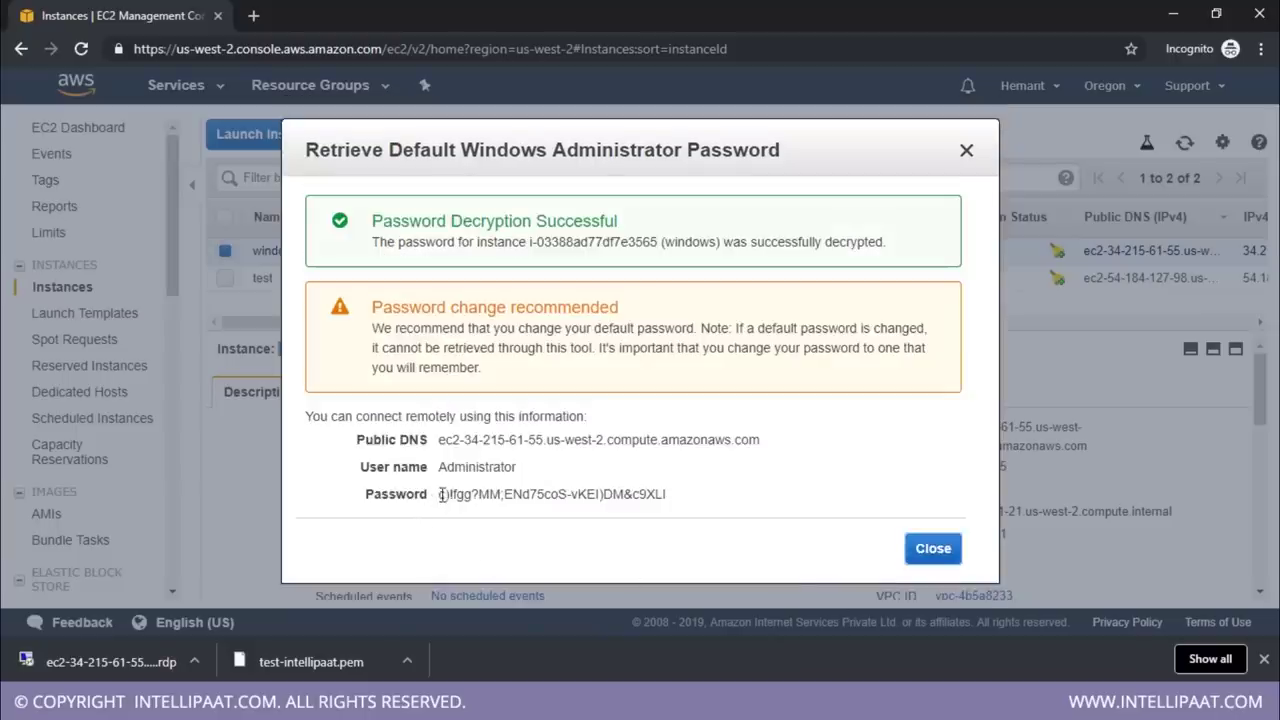
left_click_drag(438, 497, 672, 497)
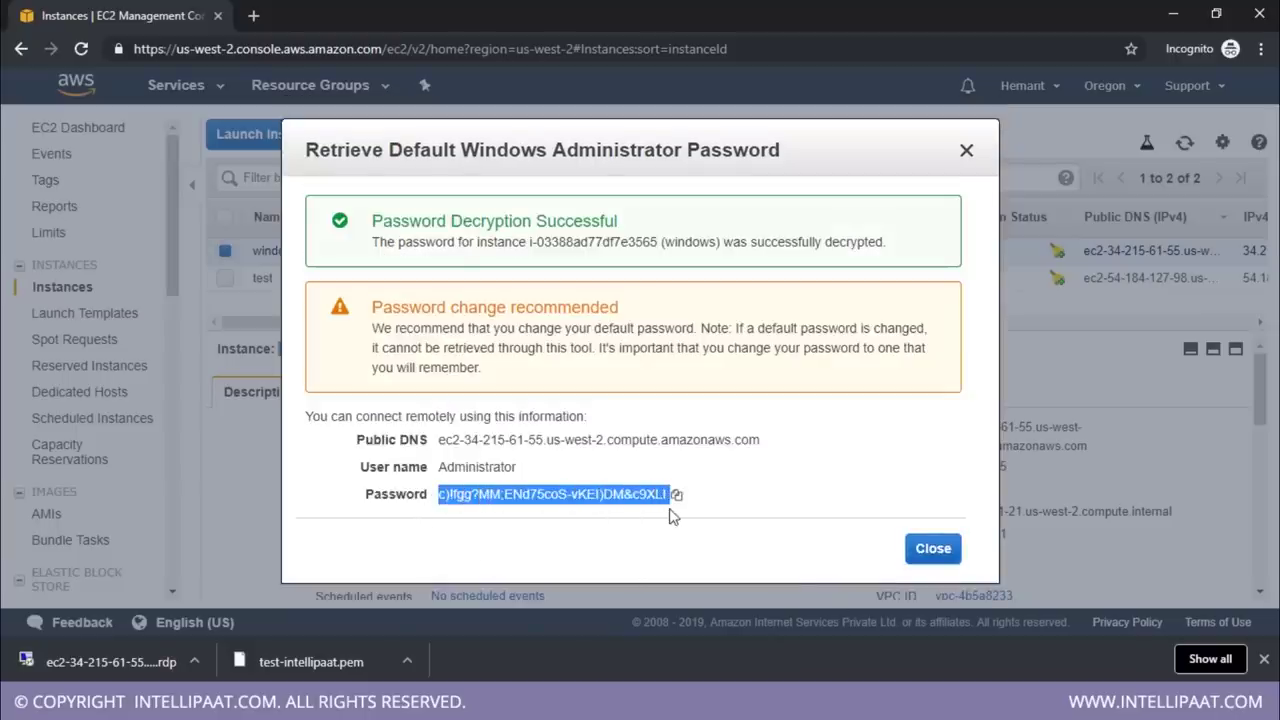
left_click(676, 496)
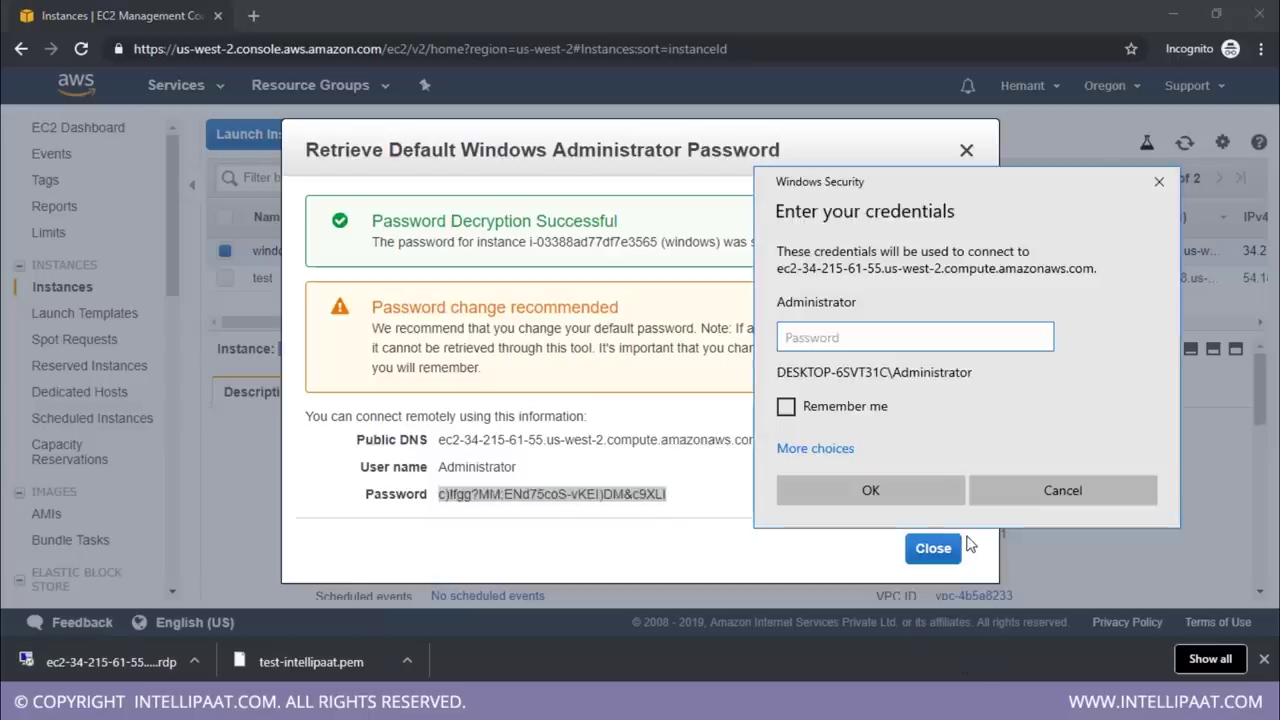
Paste the Administrator password into Windows Security and accept the certificate warning to log in.
key("ctrl+v")
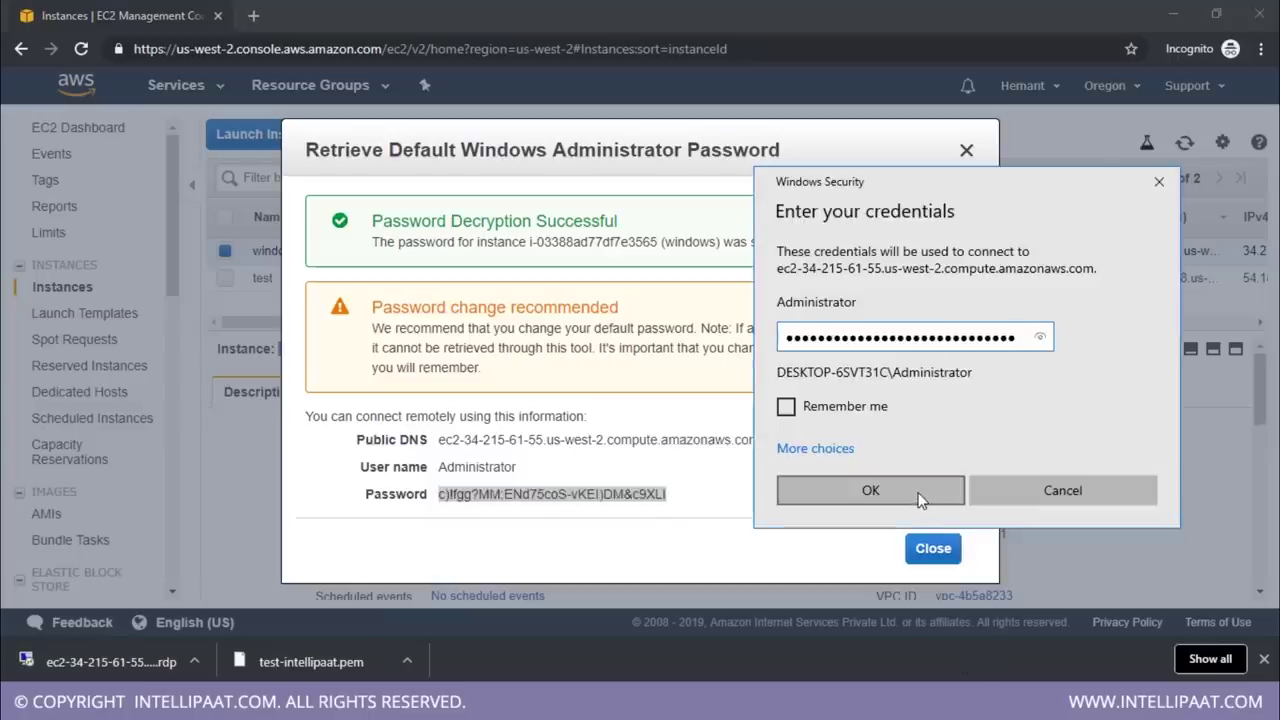
left_click(923, 496)
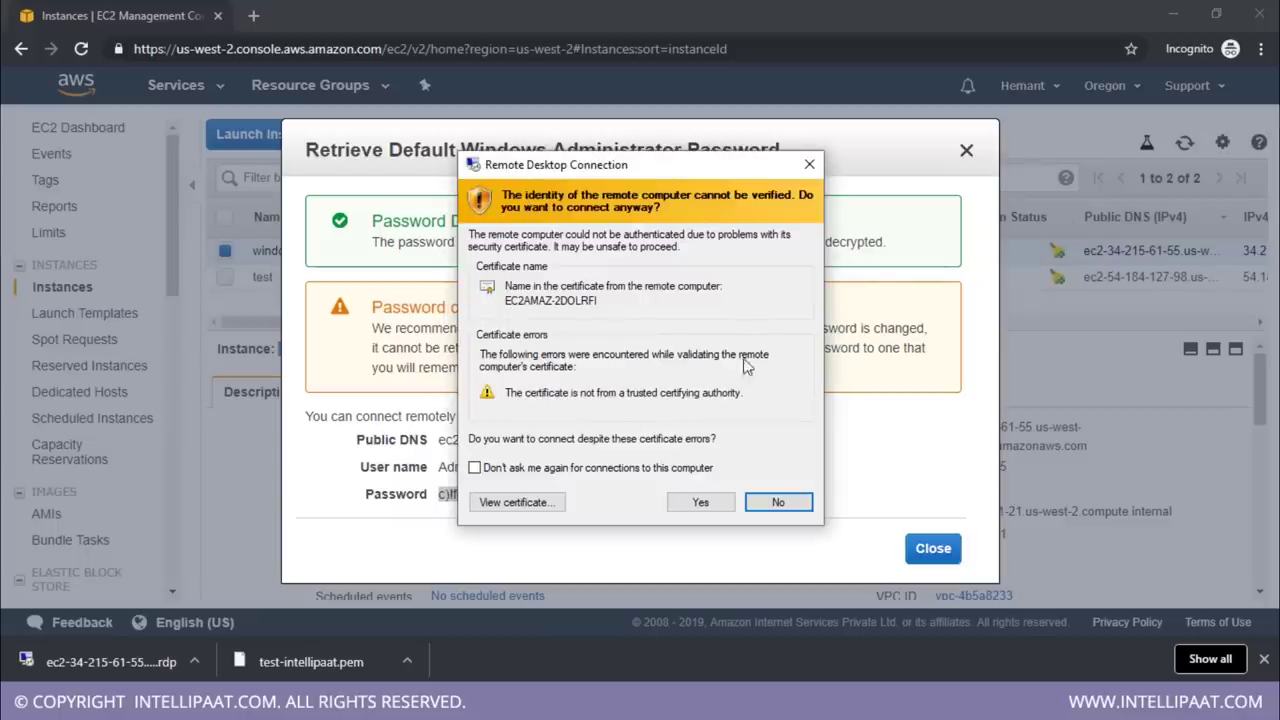
left_click(702, 504)
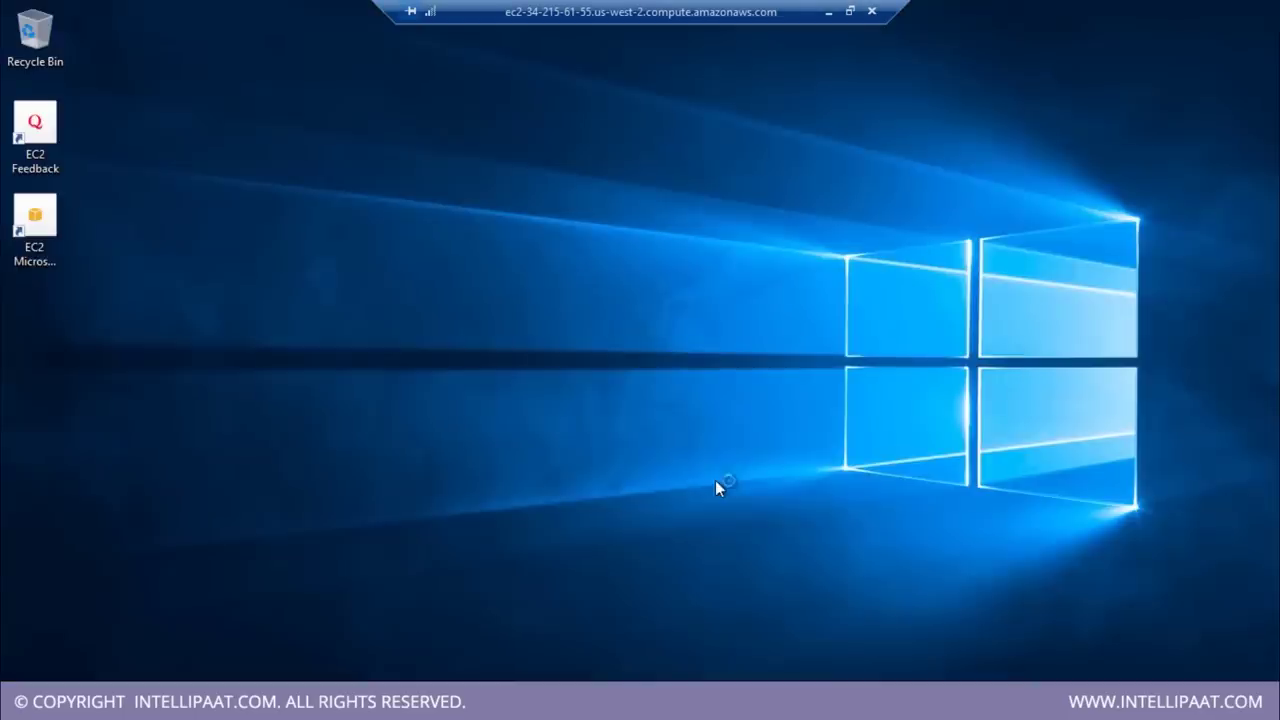
Refresh the remote Windows desktop, view the Start menu apps, then disconnect the RDP session.
right_click(464, 180)
left_click(494, 228)
key("super")
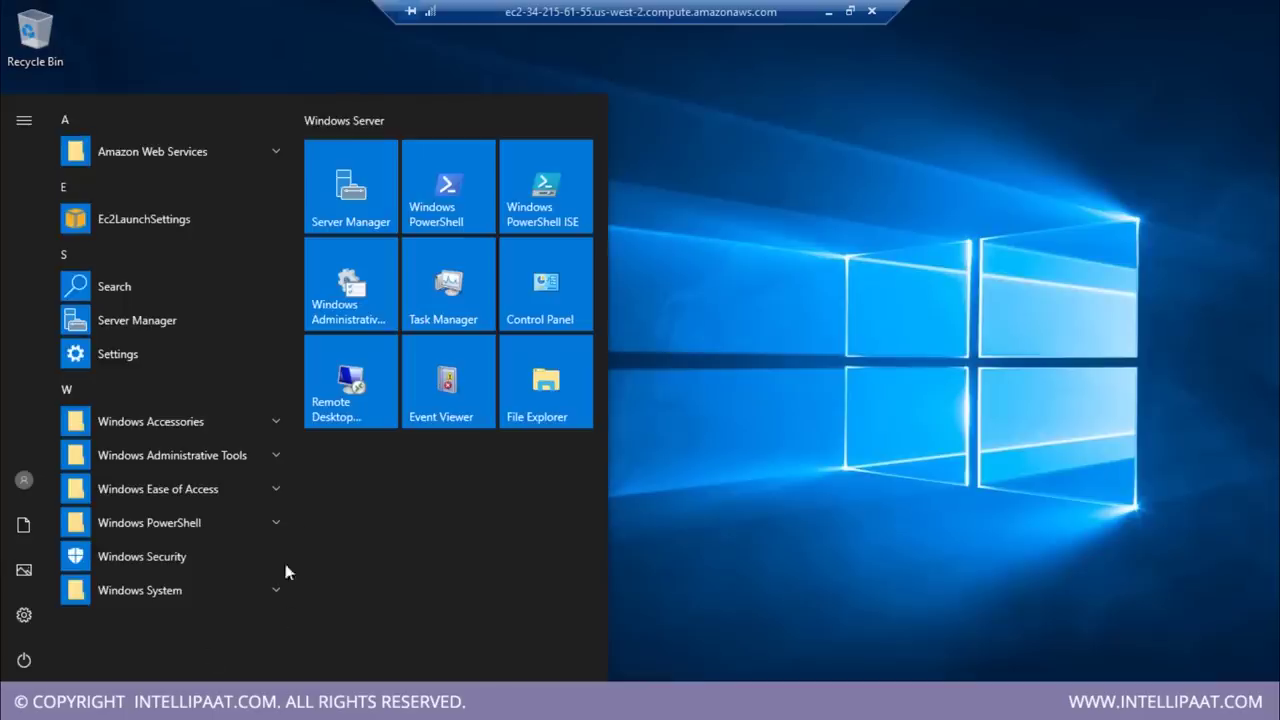
left_click(829, 219)
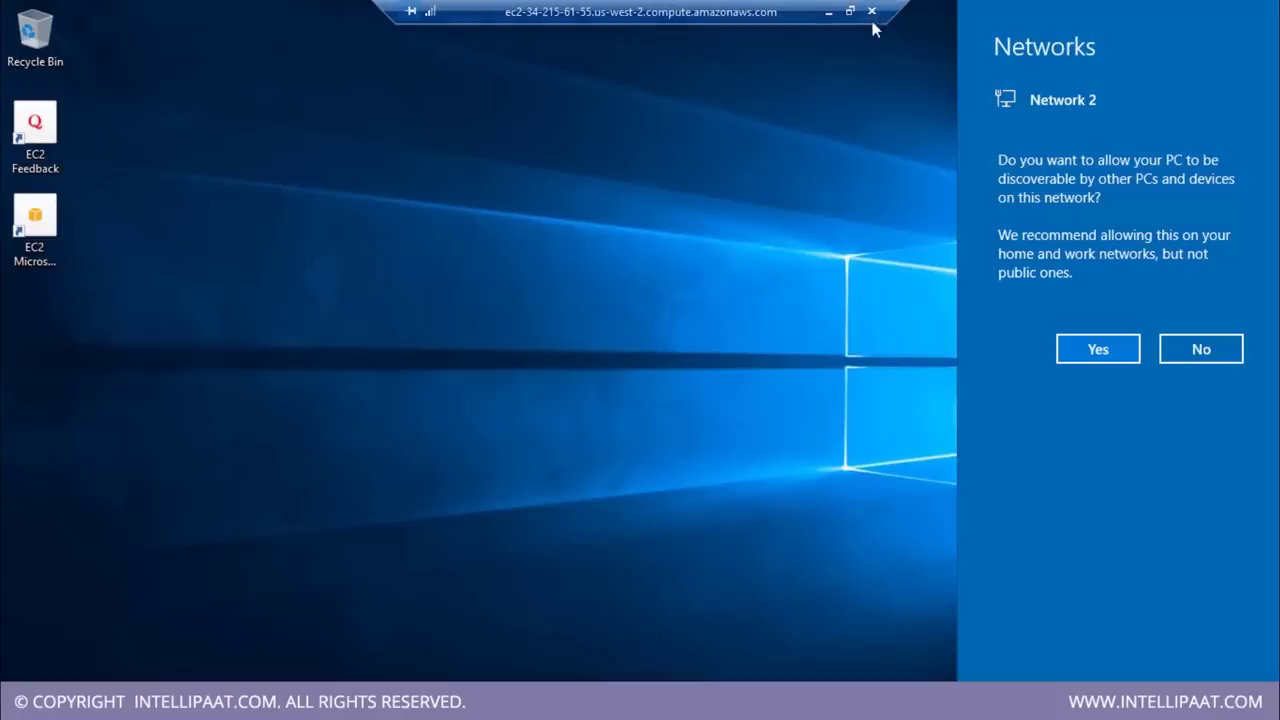
left_click(871, 11)
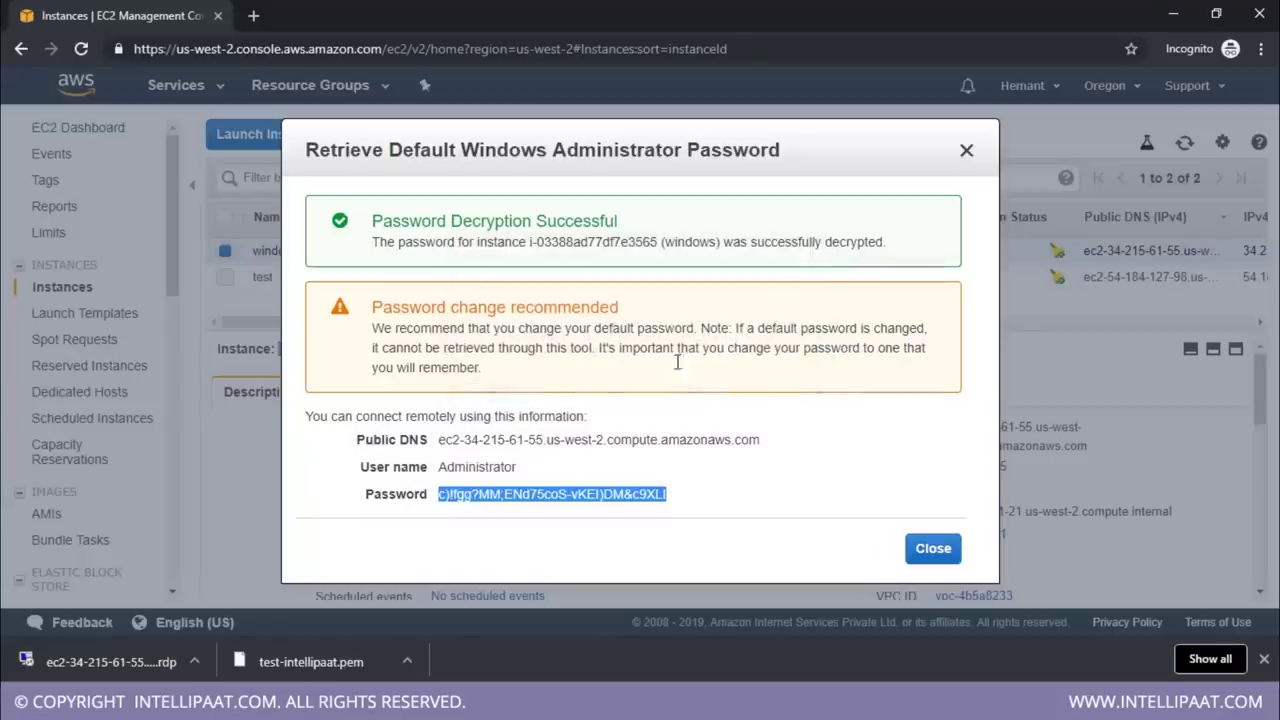
Close the Ubuntu PuTTY session with confirmation and dismiss the Administrator password dialog.
key("alt+Tab")
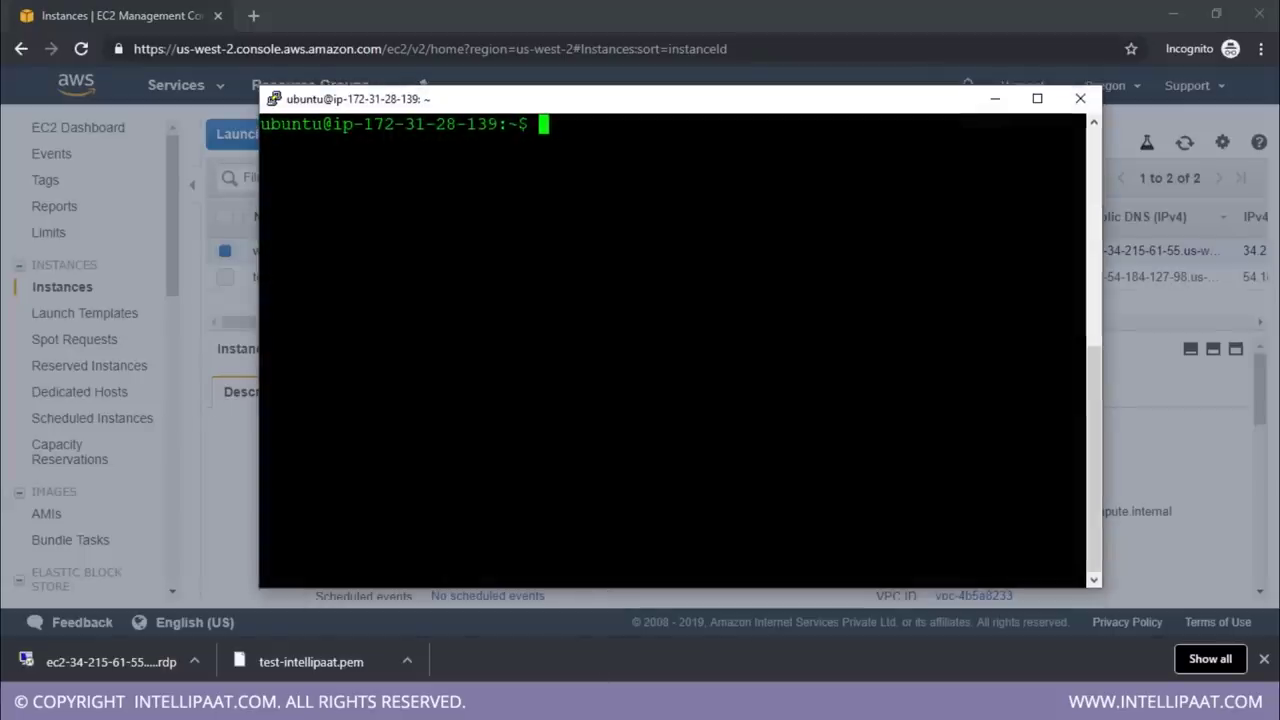
left_click_drag(603, 106, 651, 140)
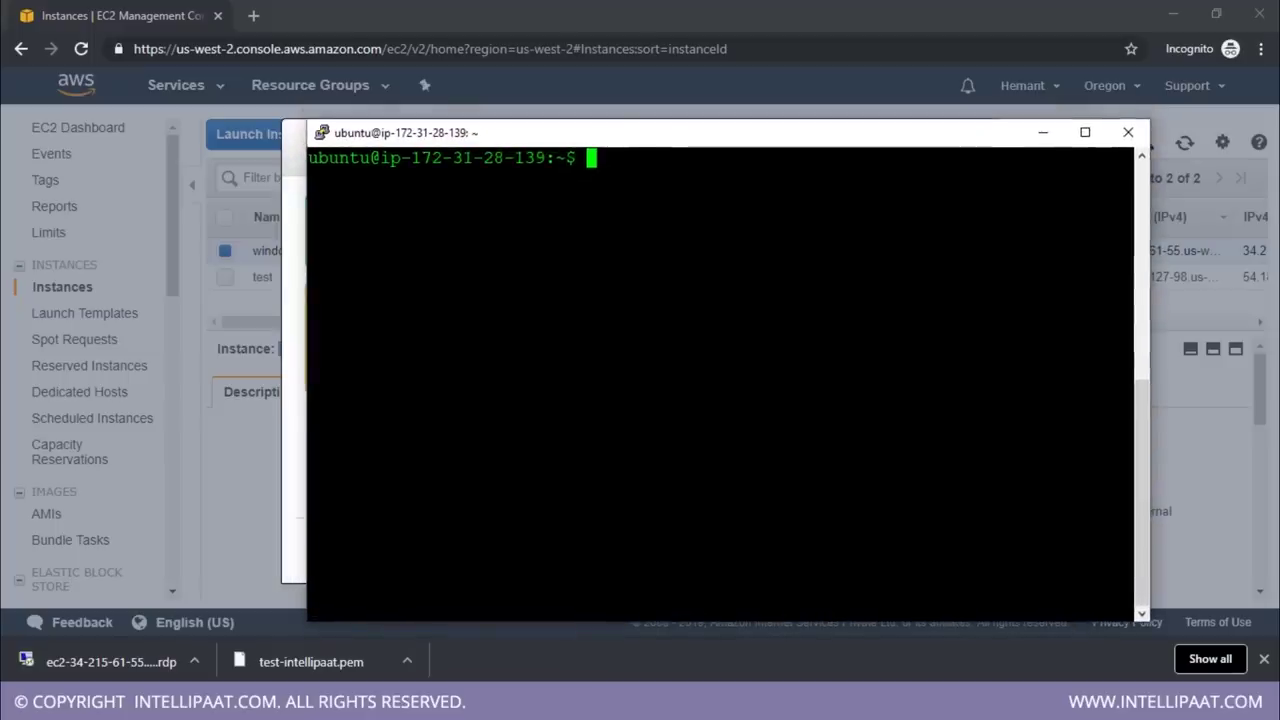
left_click(1128, 132)
left_click(671, 418)
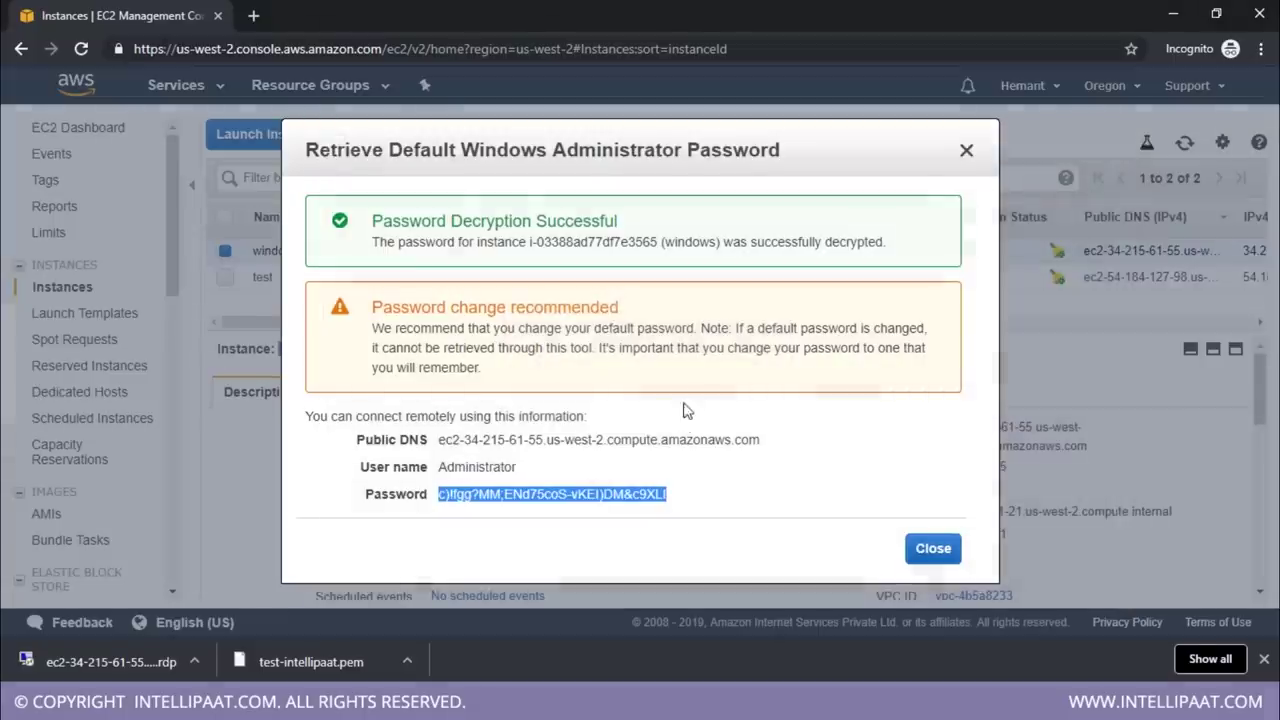
left_click(931, 547)
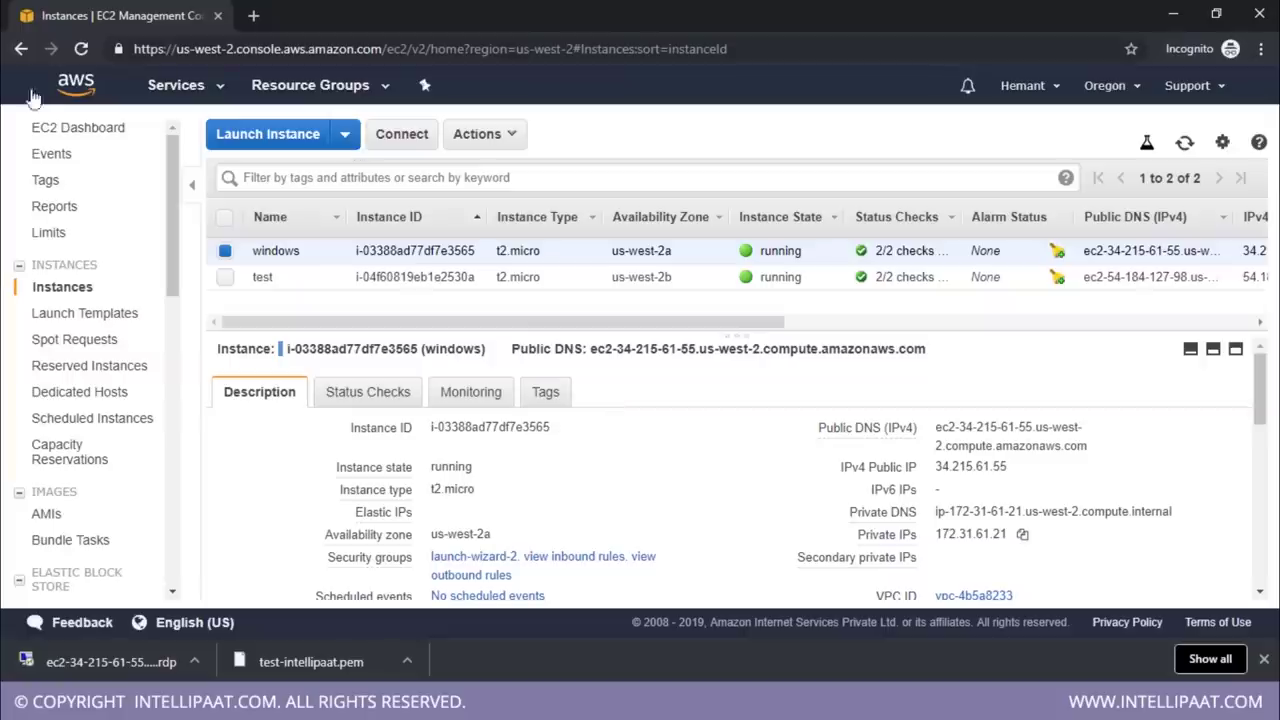
From the console home, open Elastic Beanstalk under All services in a new tab and switch to it.
left_click(75, 88)
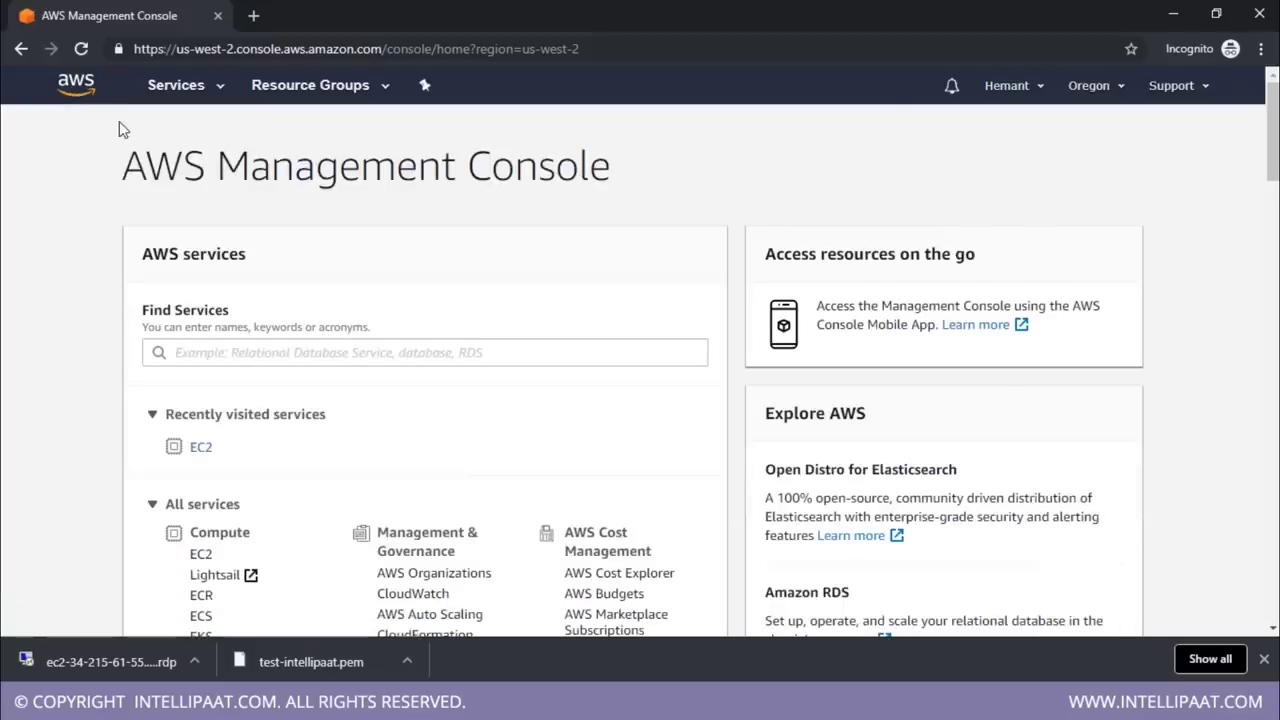
scroll(452, 360, "down", 3)
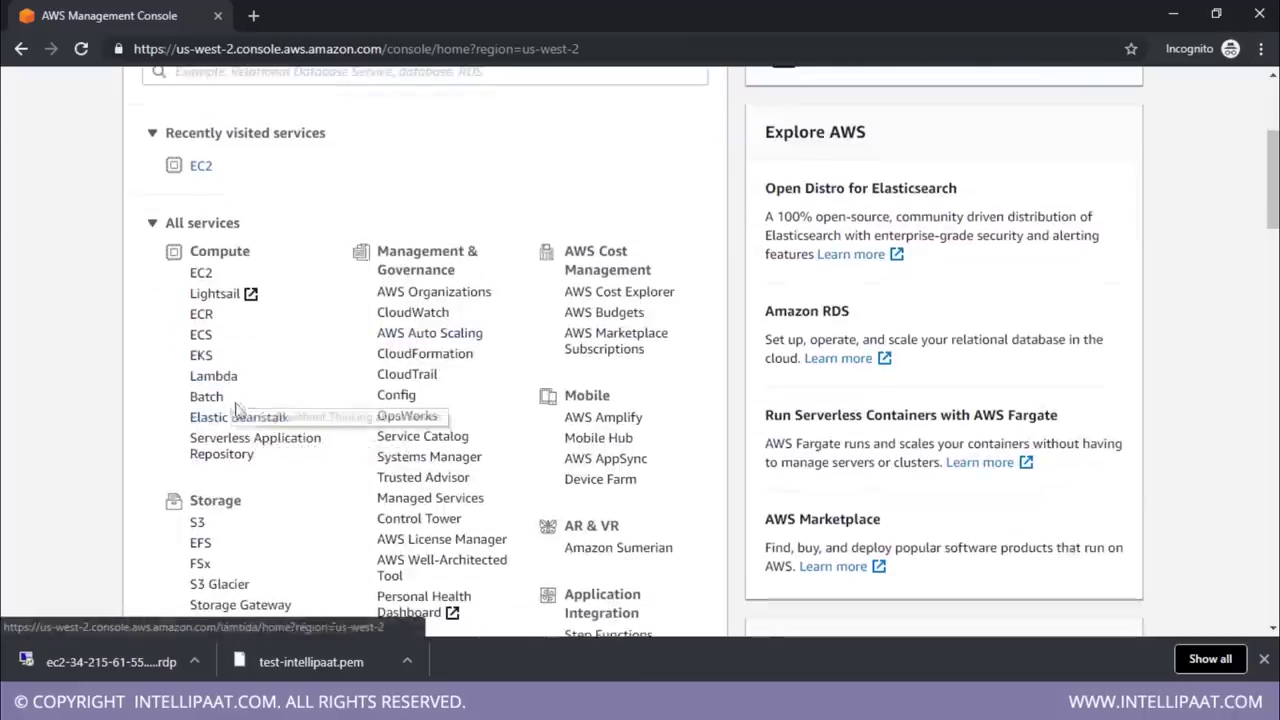
middle_click(243, 420)
left_click(330, 14)
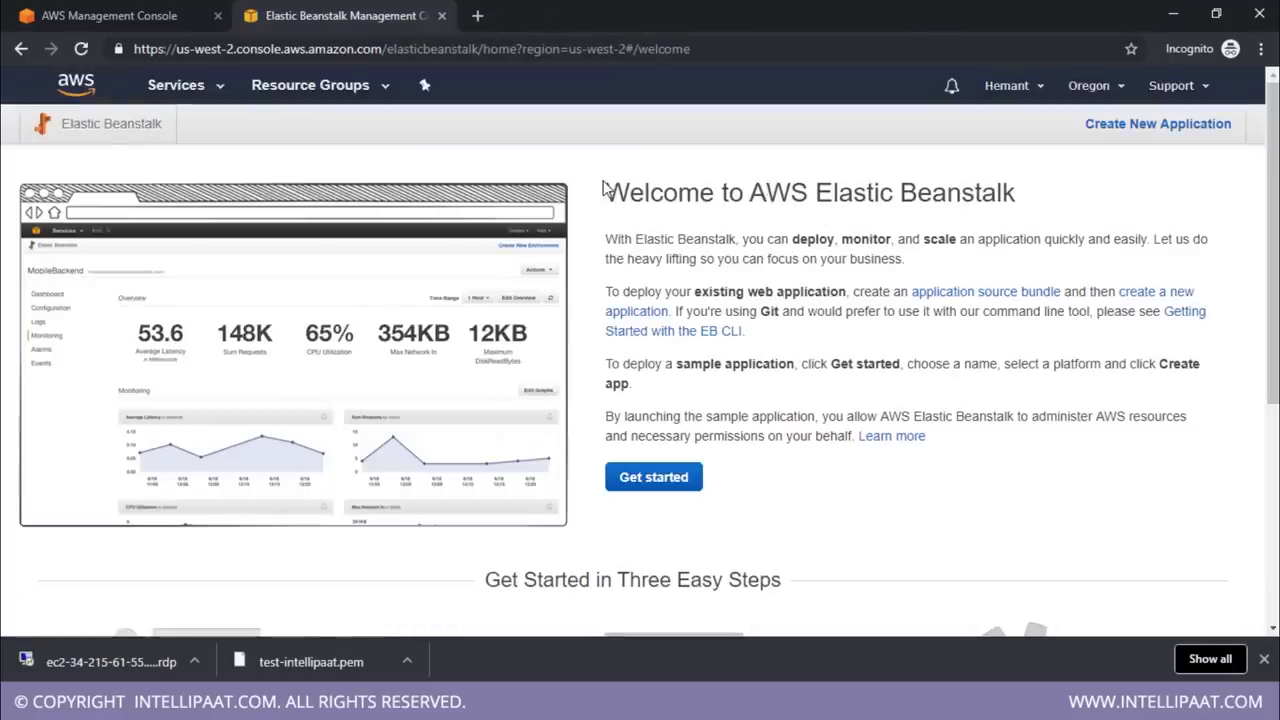
left_click_drag(604, 190, 1045, 266)
scroll(1045, 266, "down", 4)
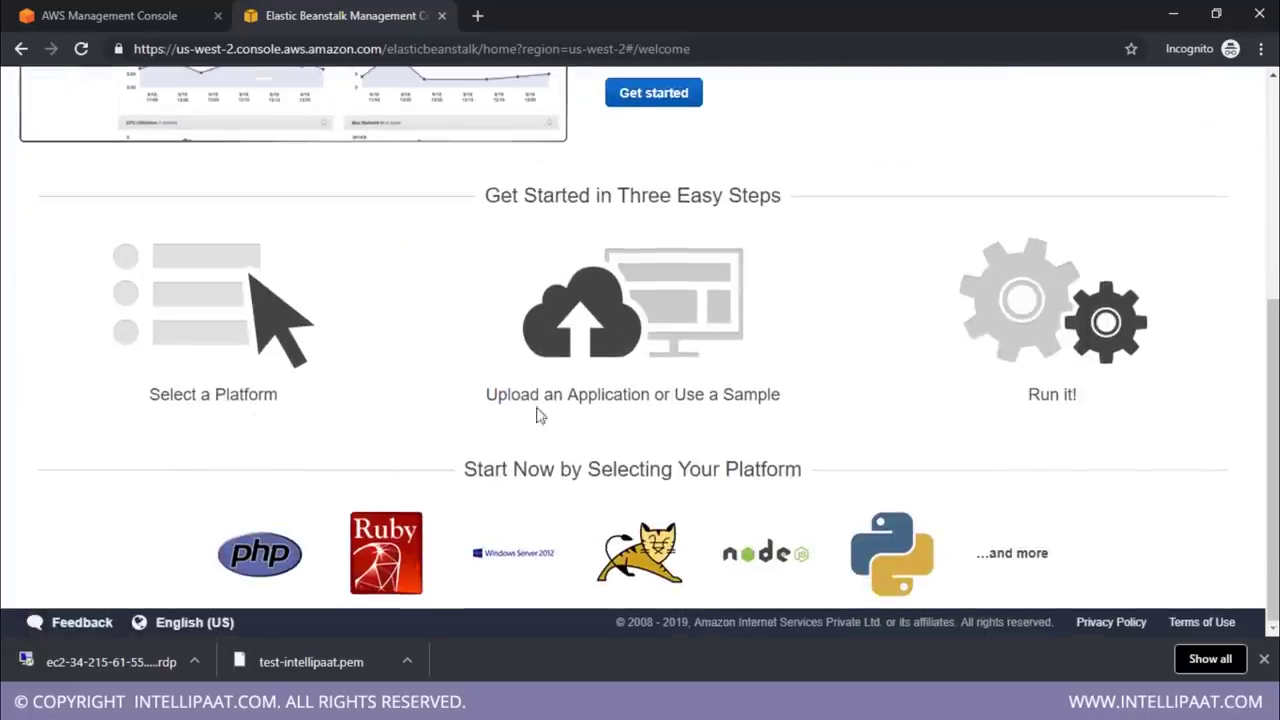
scroll(1076, 407, "up", 2)
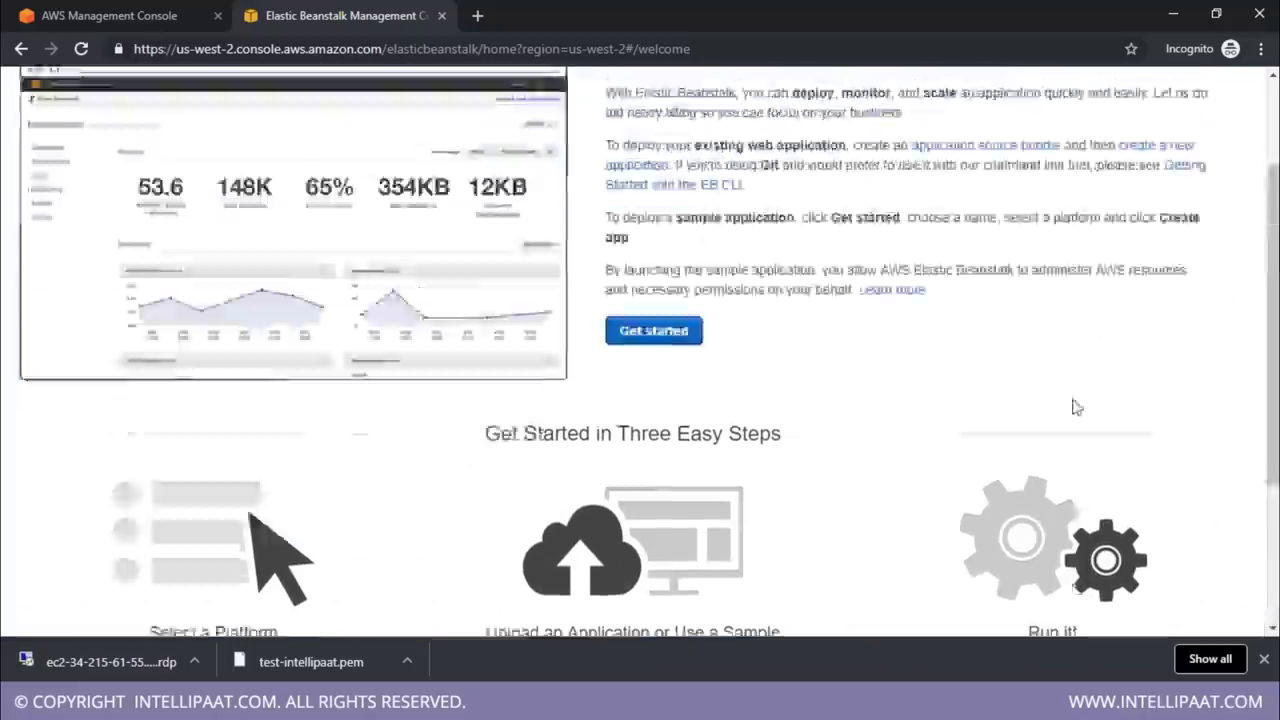
scroll(1076, 407, "up", 2)
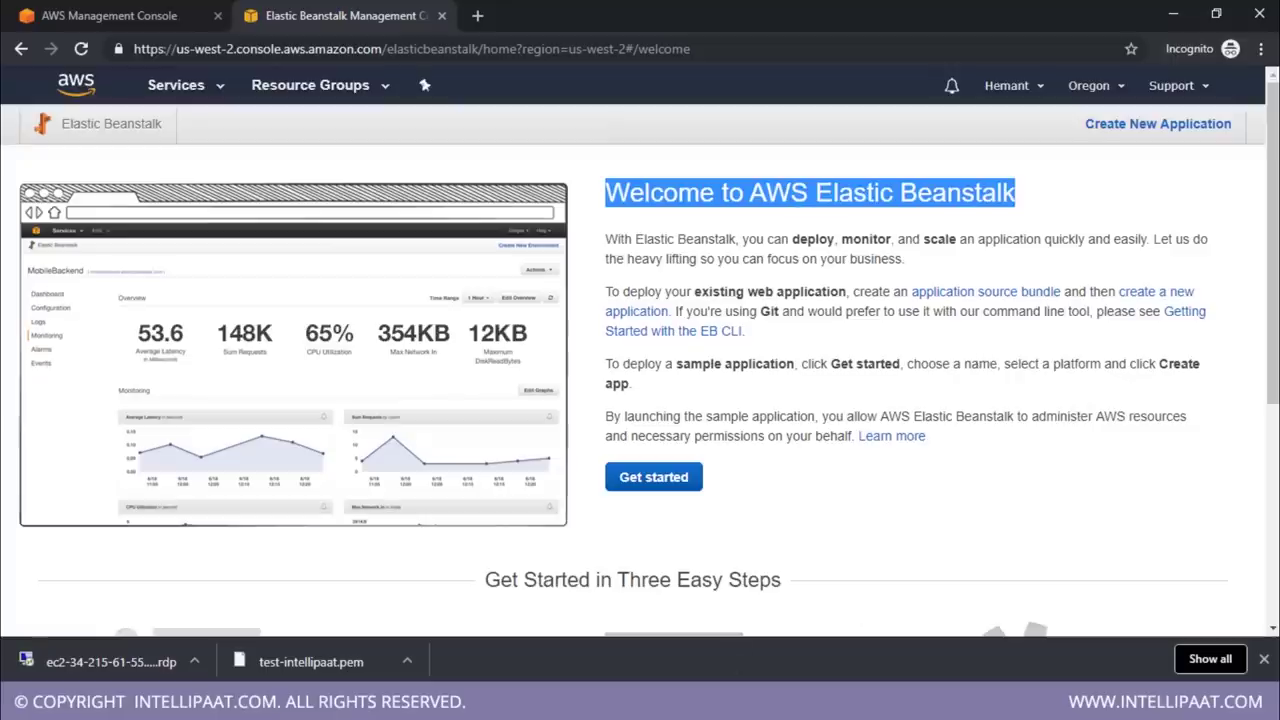
Start creating a web app and name the application 'test'.
left_click(674, 484)
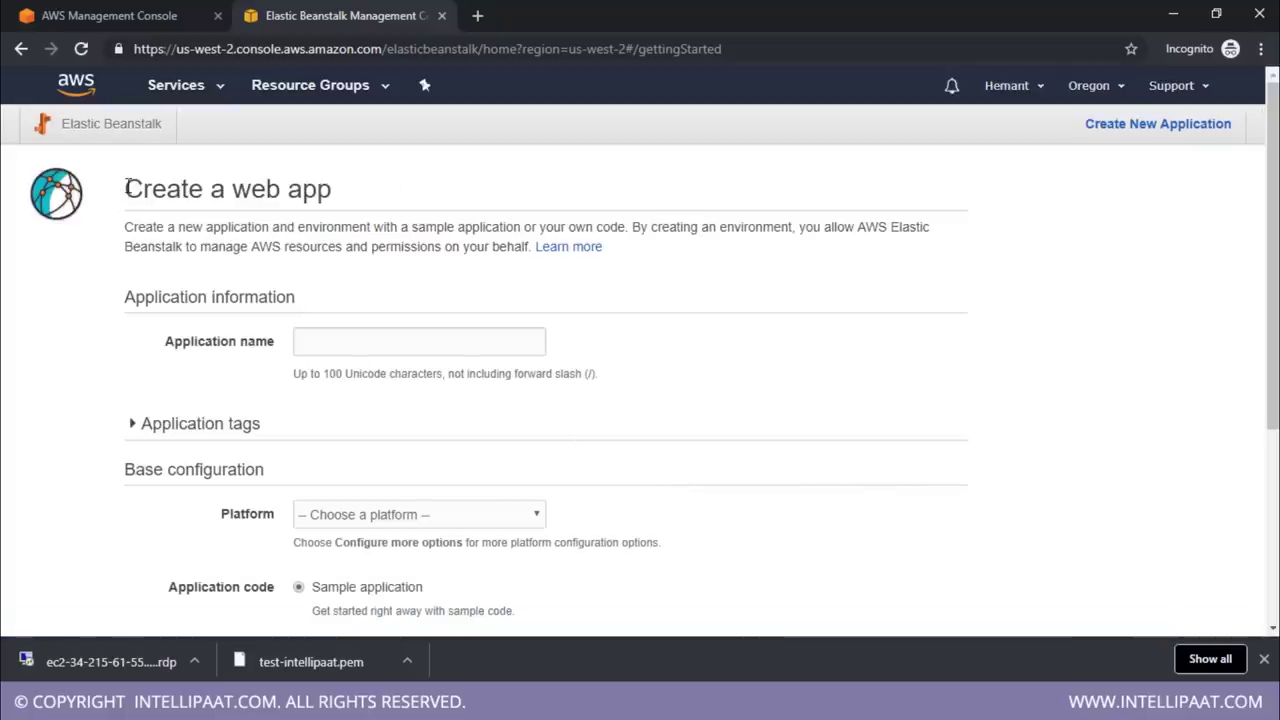
left_click_drag(126, 188, 333, 216)
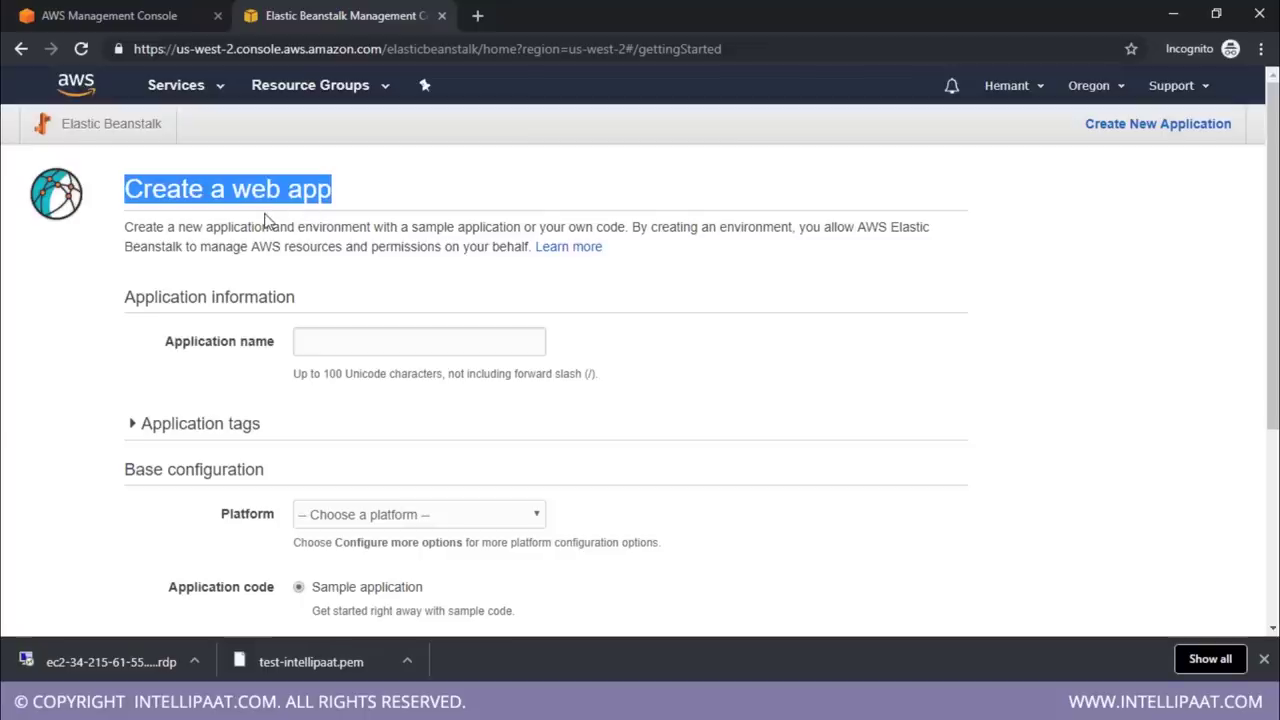
left_click(360, 345)
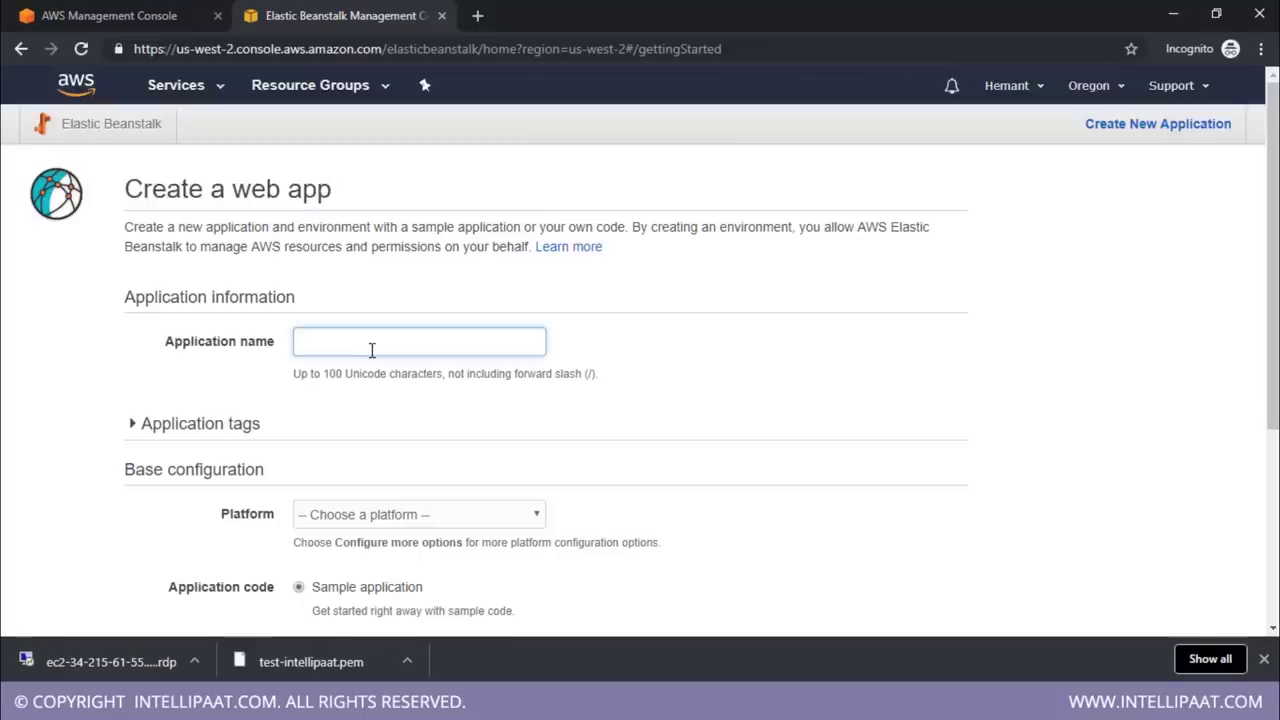
type("test")
Choose the PHP platform with the sample application and create the app.
scroll(314, 373, "down", 2)
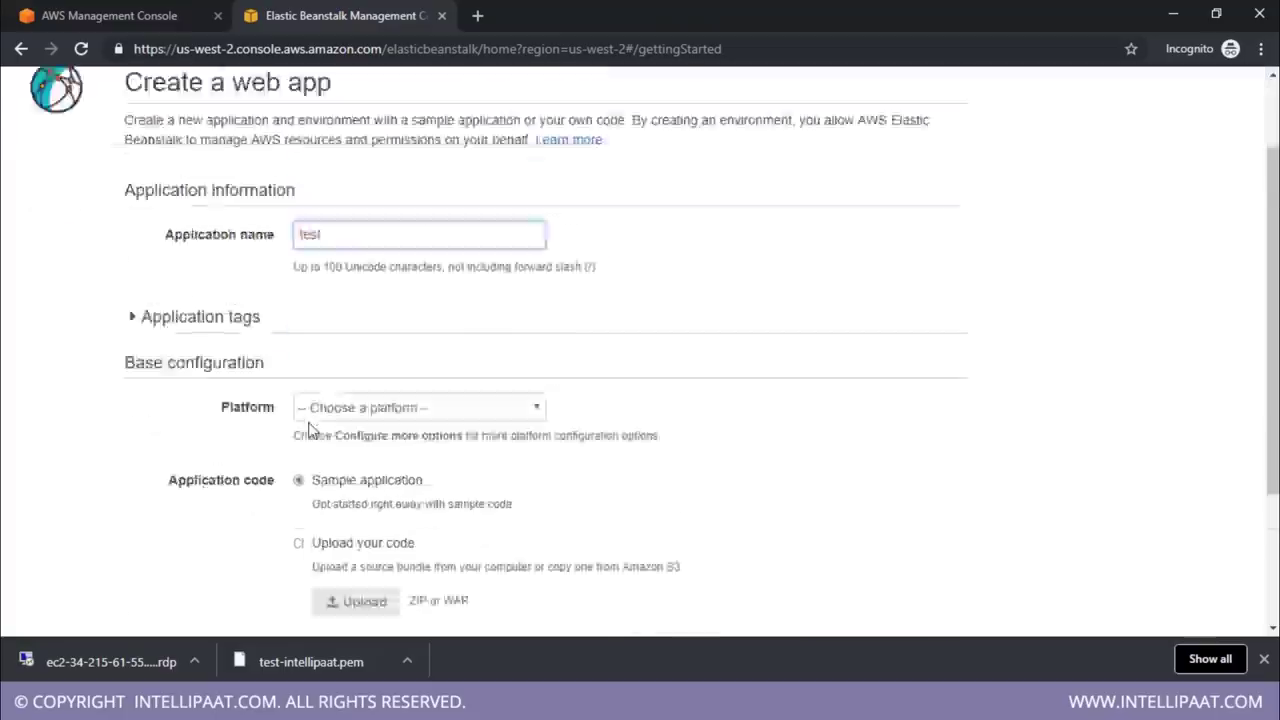
left_click(484, 335)
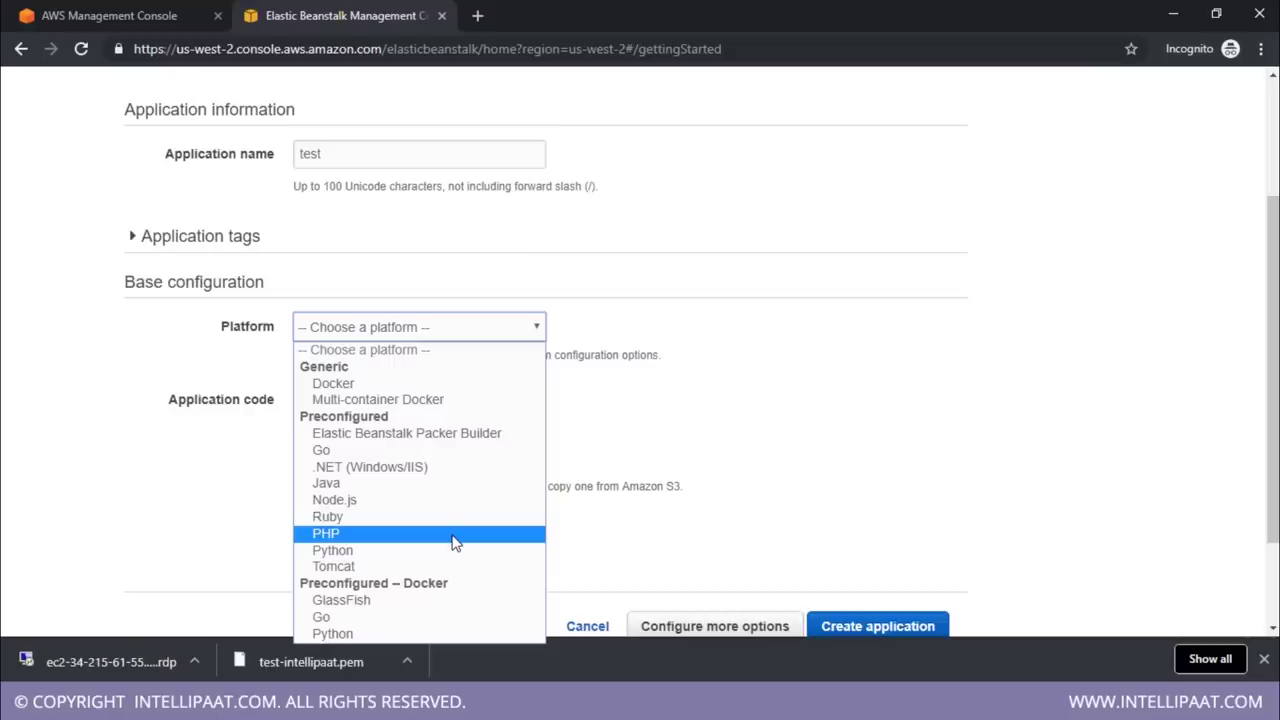
left_click(452, 542)
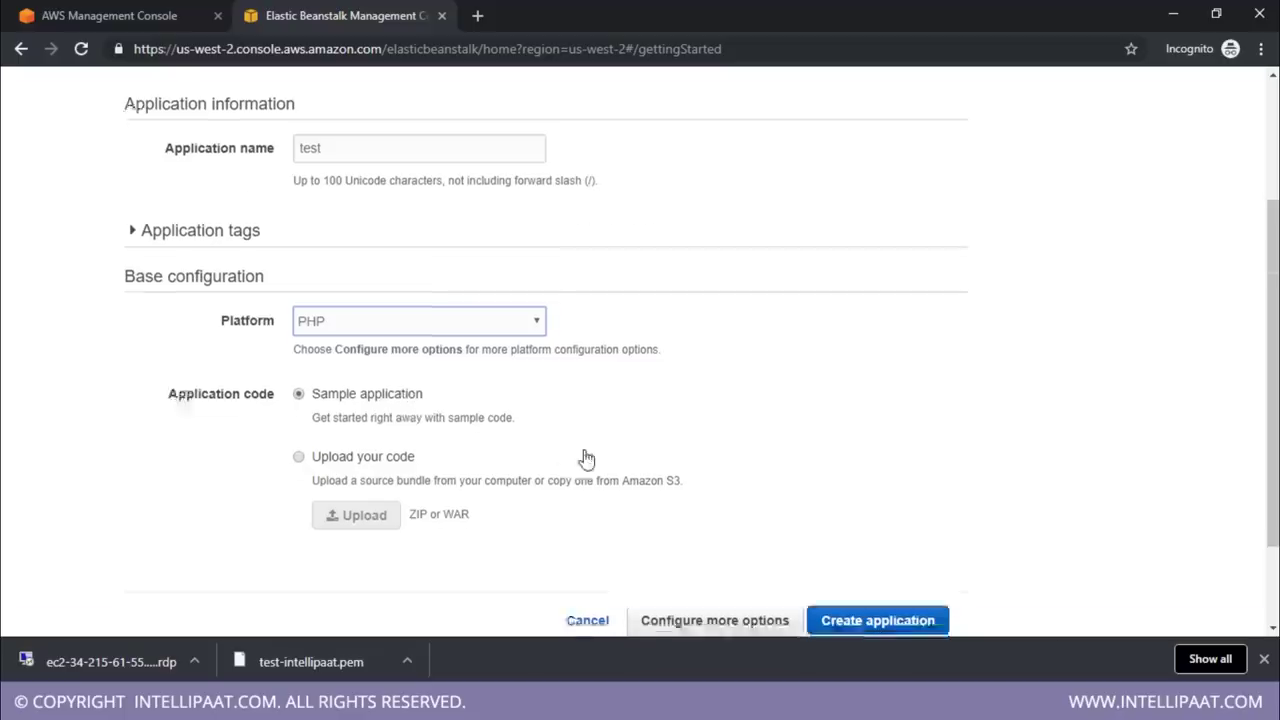
scroll(750, 490, "down", 2)
left_click(878, 500)
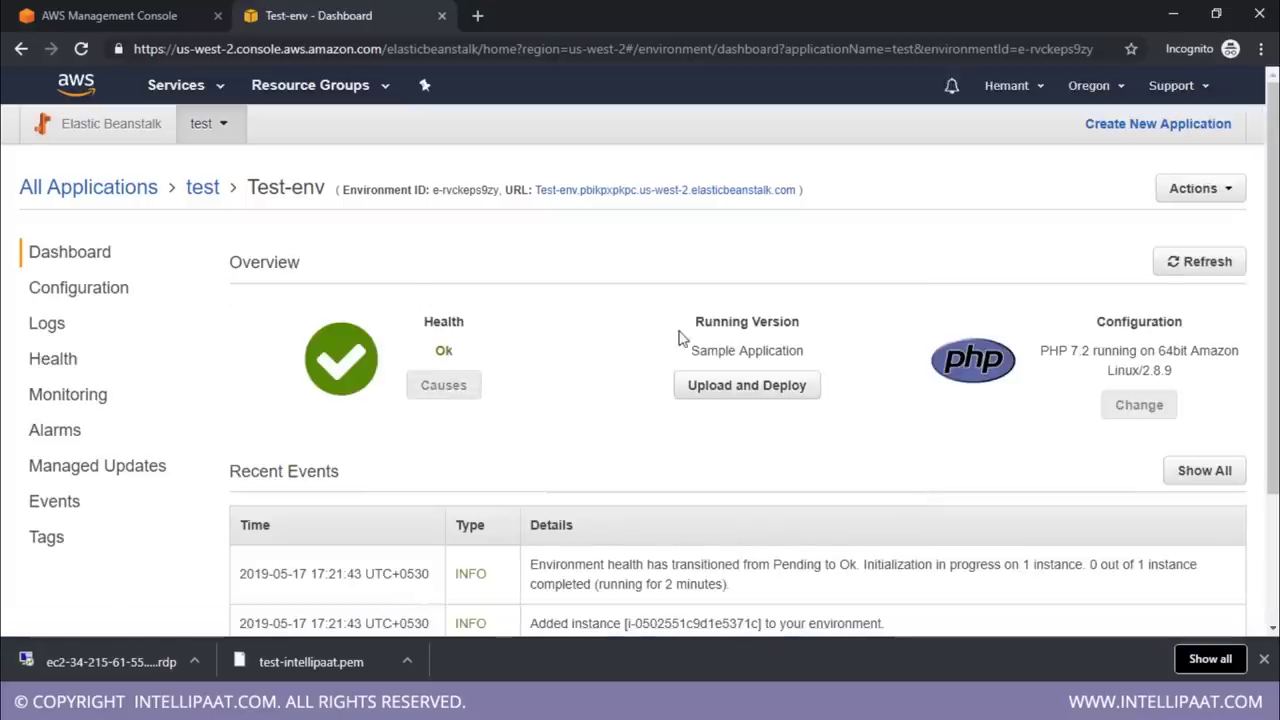
Open the environment URL in a new tab, then return and cancel Upload and Deploy.
left_click(677, 200)
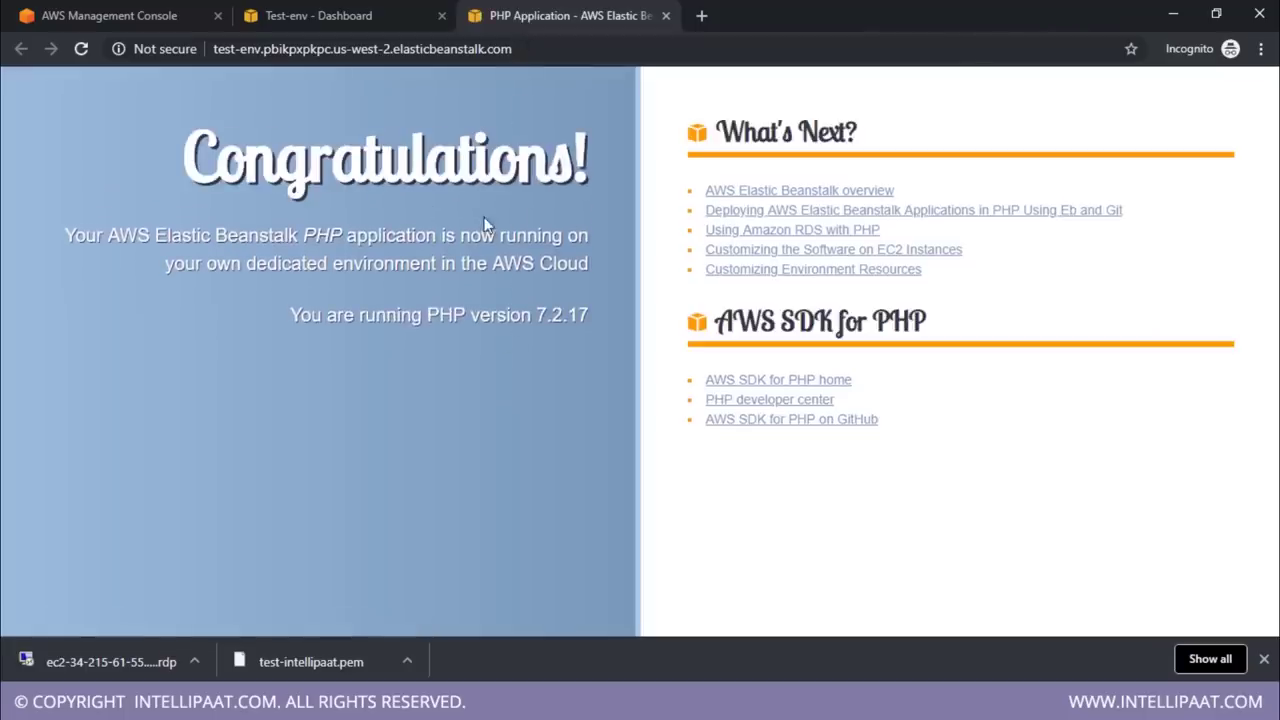
left_click(353, 19)
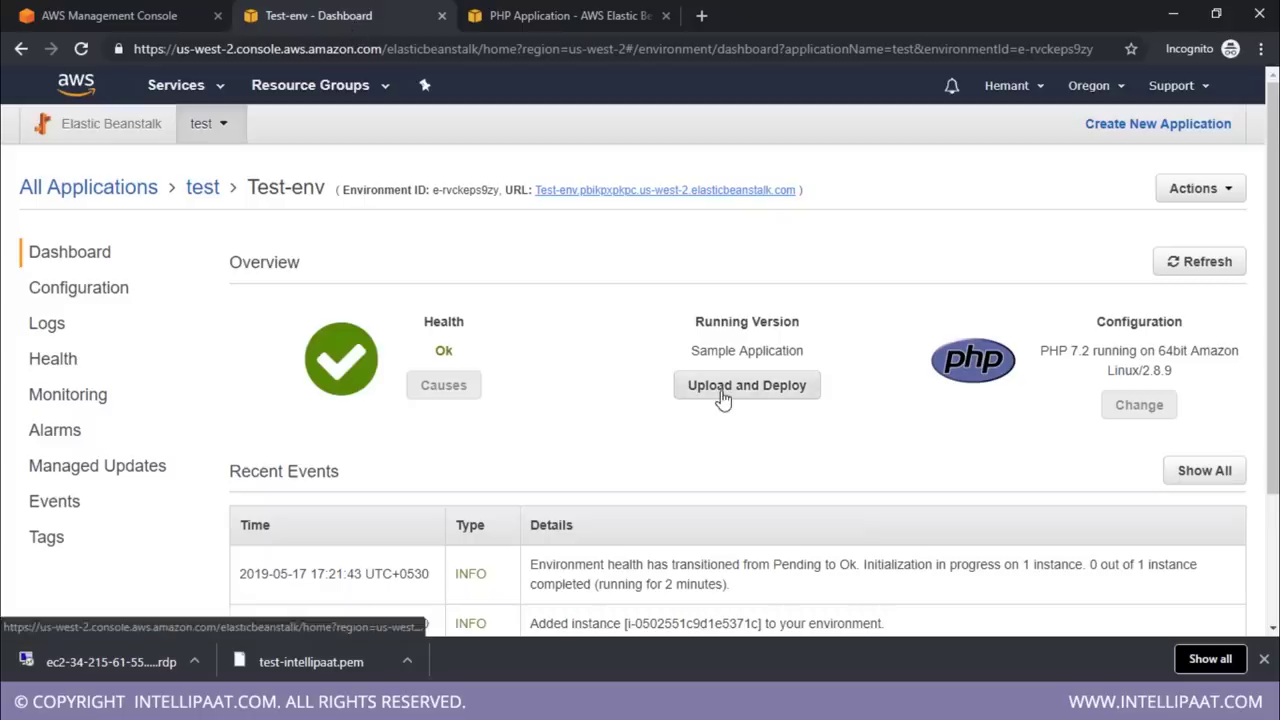
left_click(720, 394)
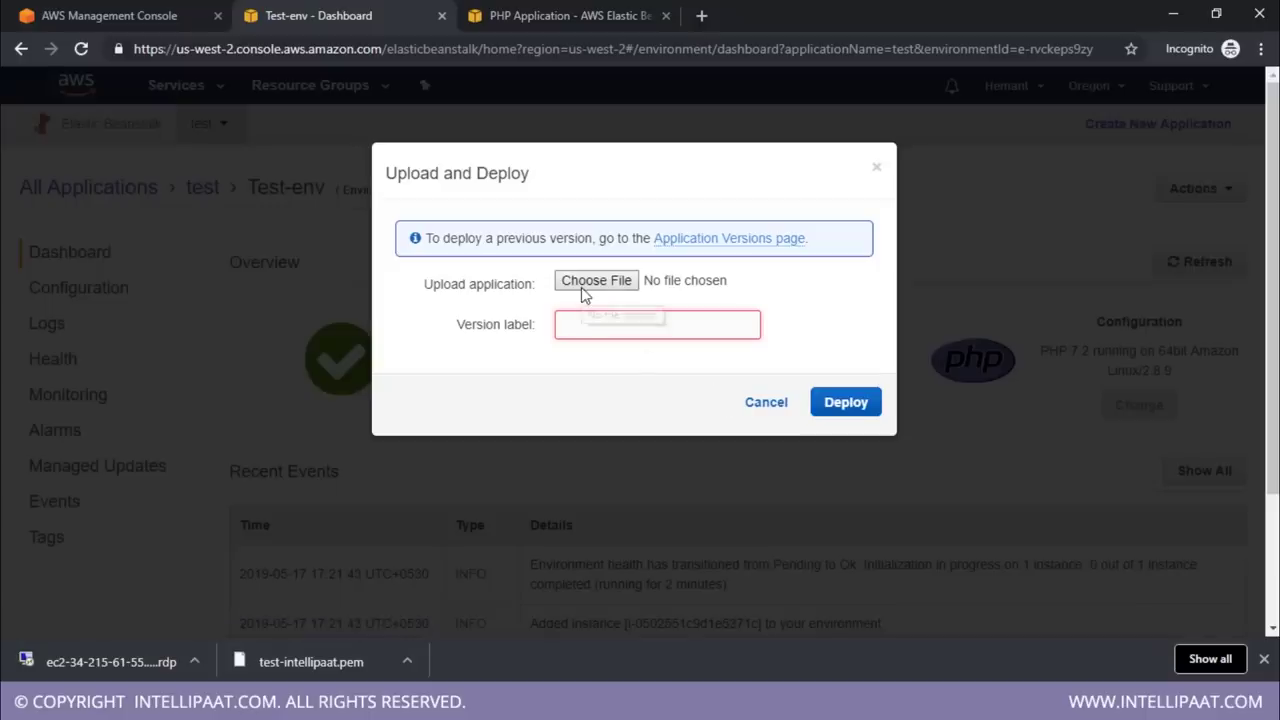
left_click(876, 167)
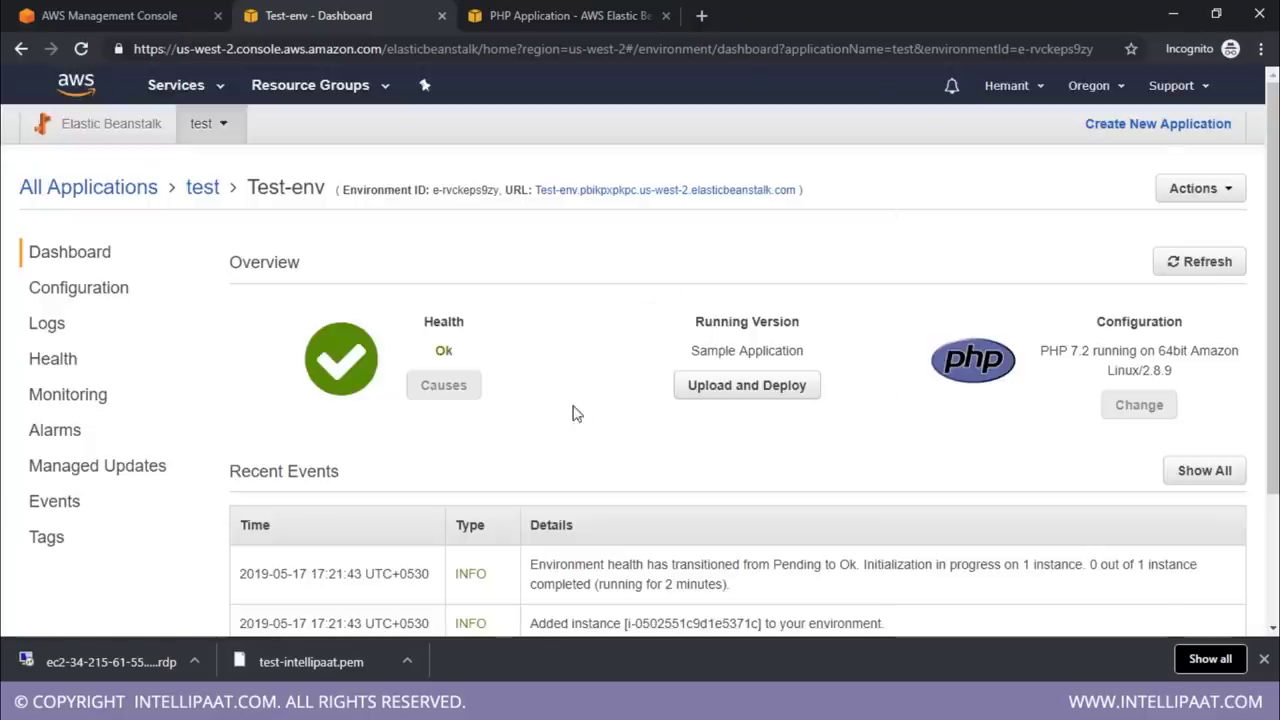
Reload the PHP Congratulations page, then go back to the Test-env dashboard tab.
left_click(612, 16)
left_click(81, 48)
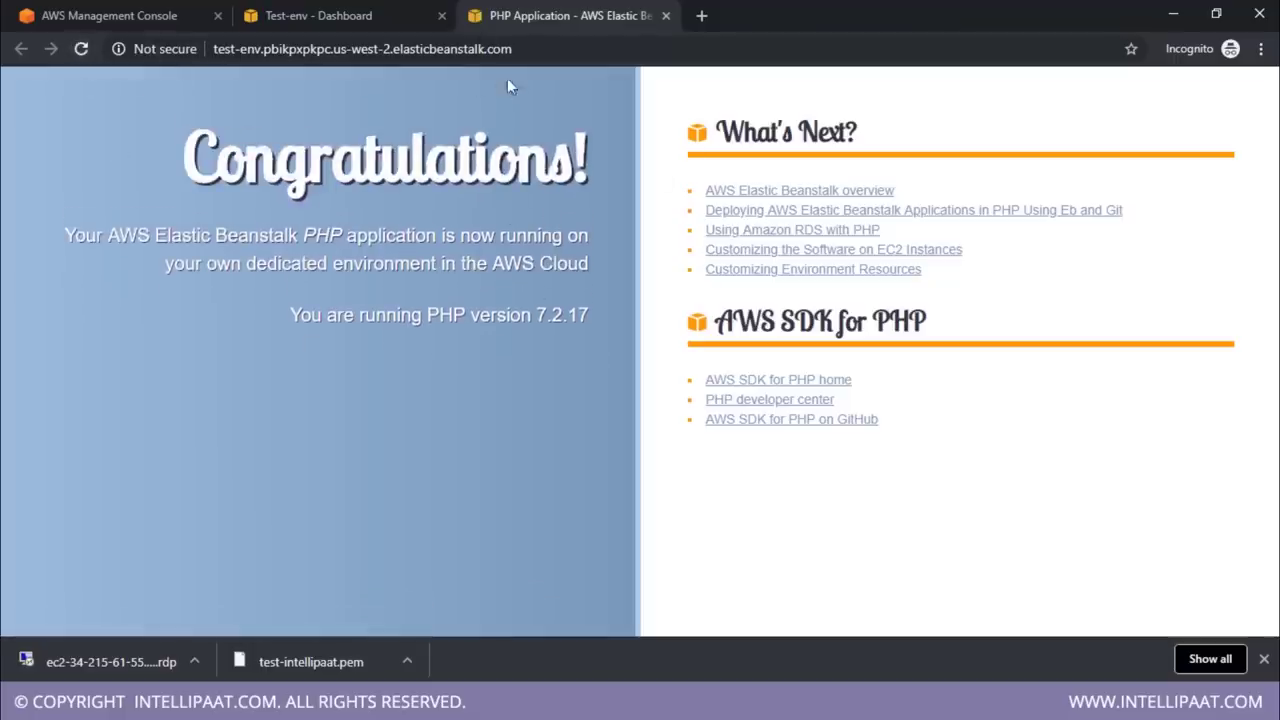
left_click(338, 17)
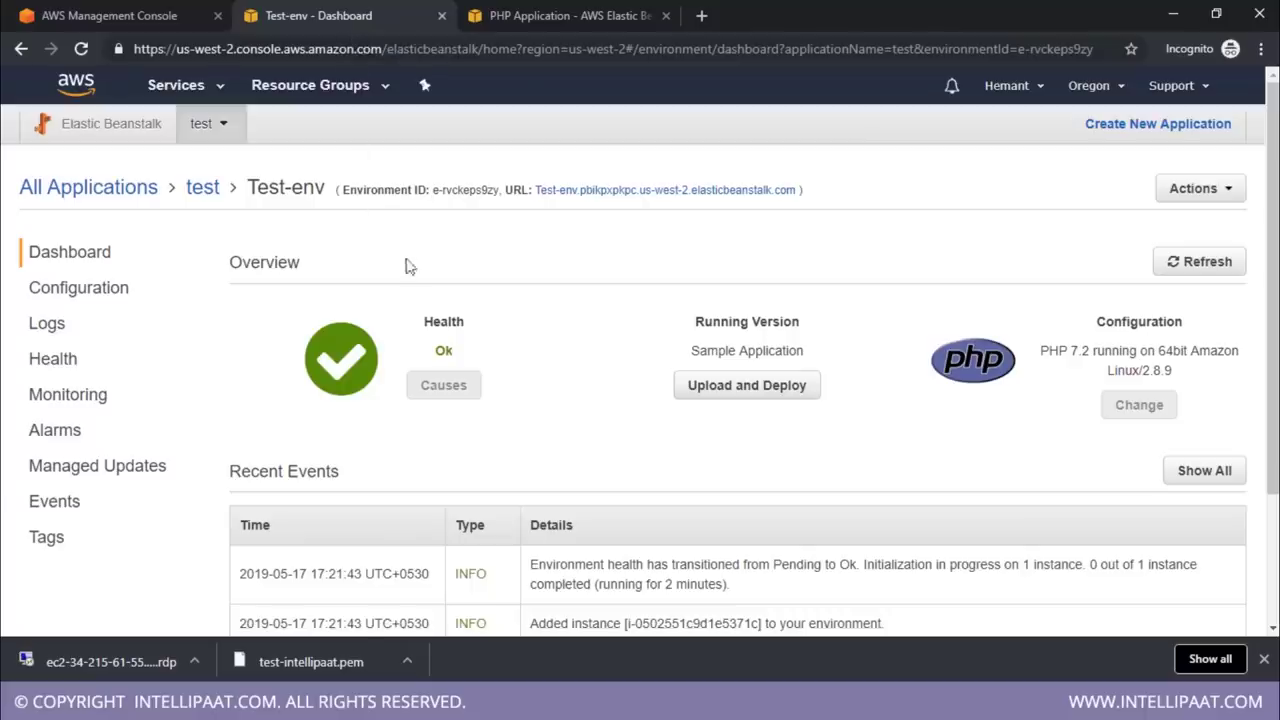
scroll(626, 323, "down", 3)
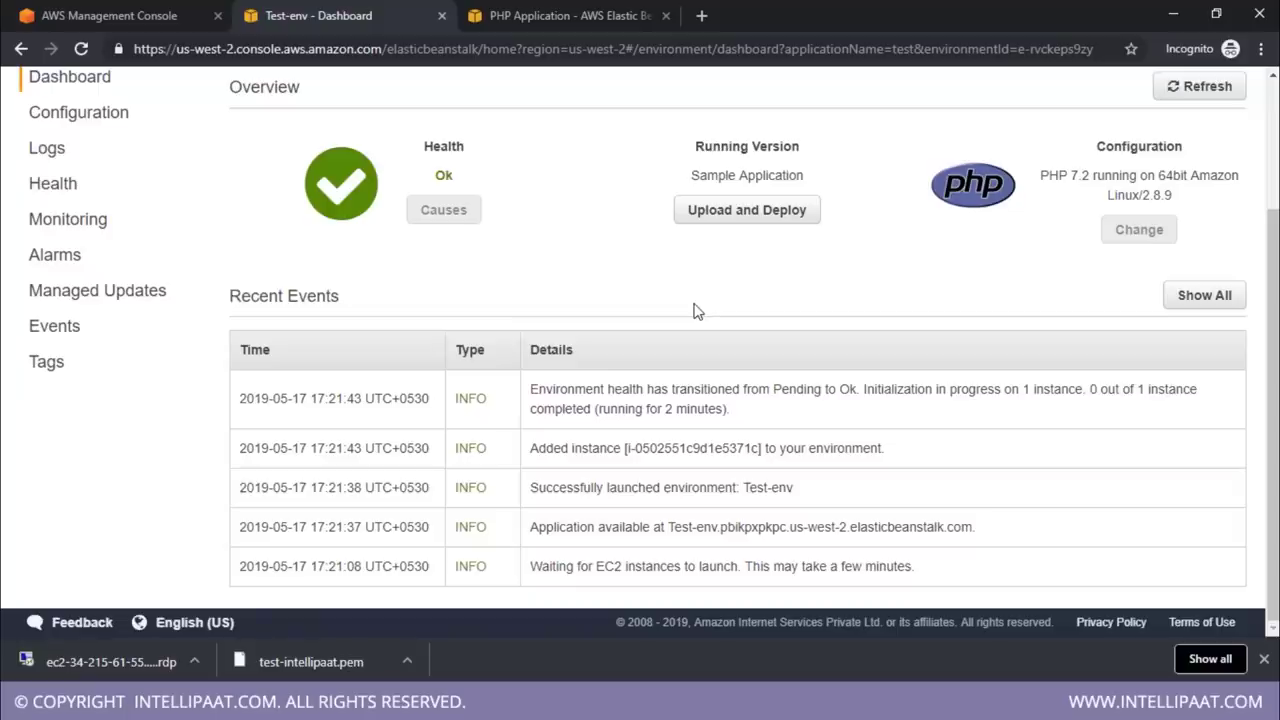
scroll(420, 350, "up", 3)
Go to Lambda from the console home and run the Hello world sample.
left_click(76, 85)
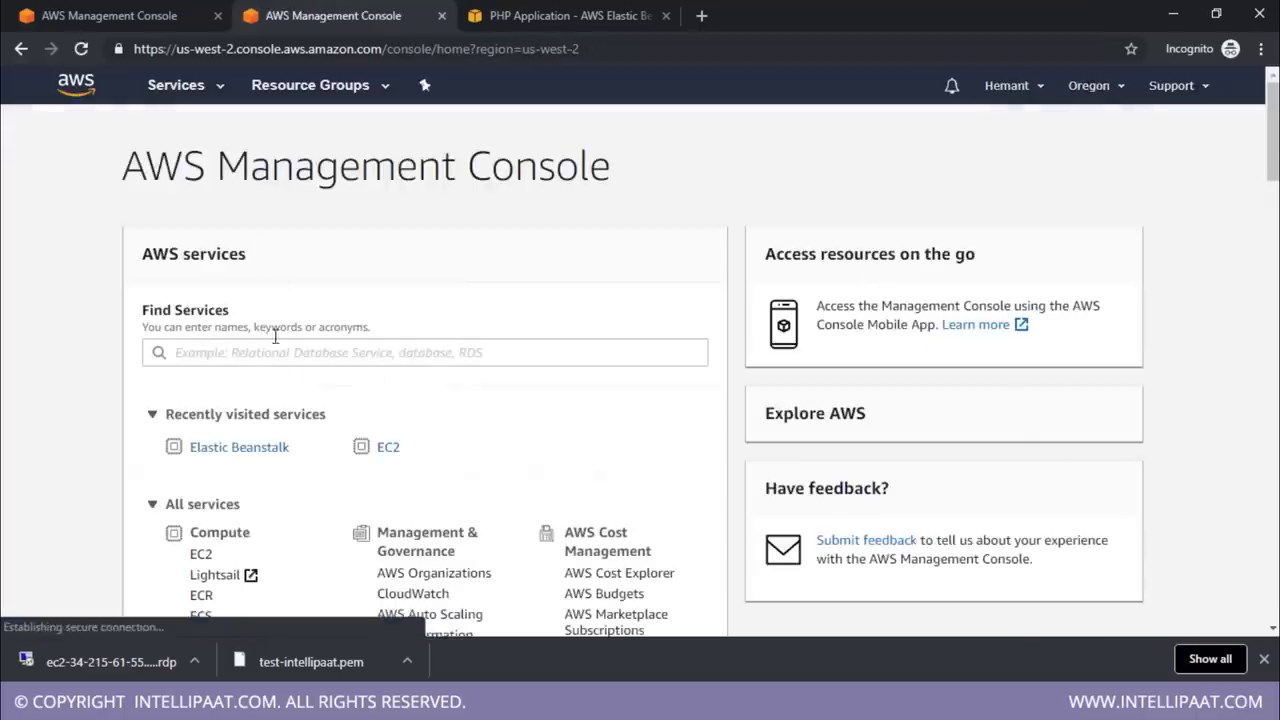
scroll(250, 355, "down", 3)
left_click(222, 377)
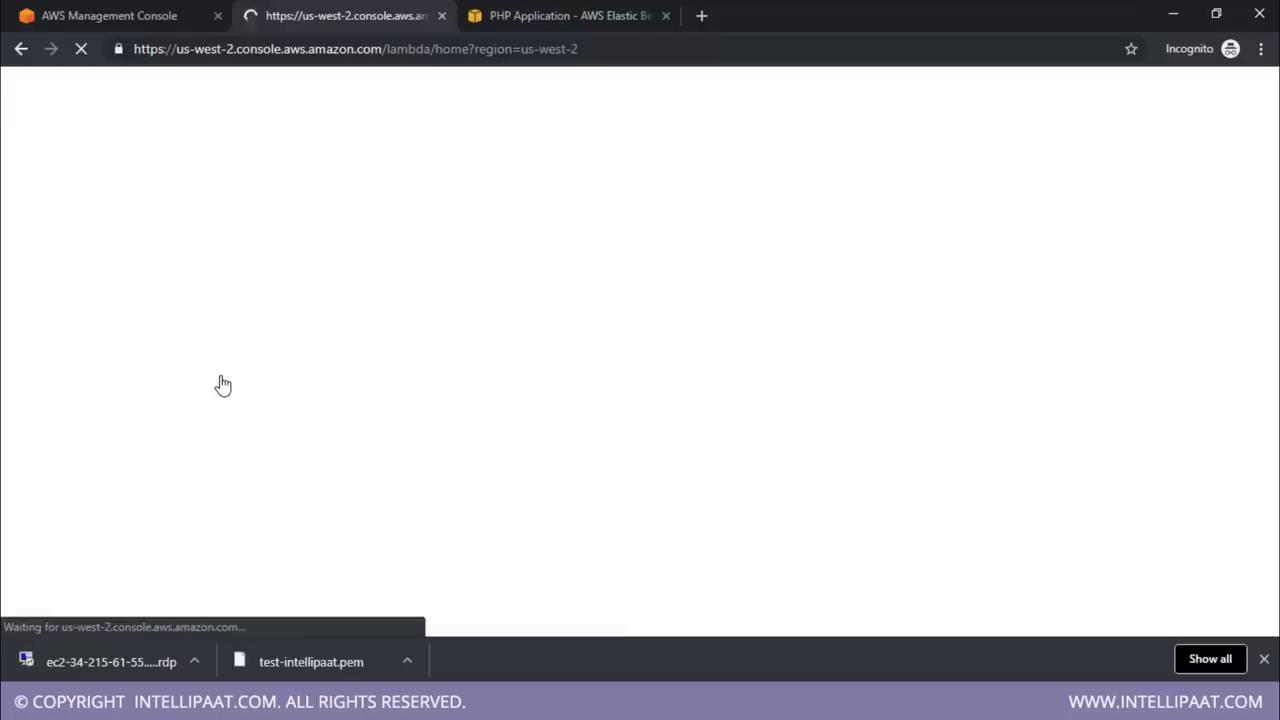
scroll(580, 351, "down", 3)
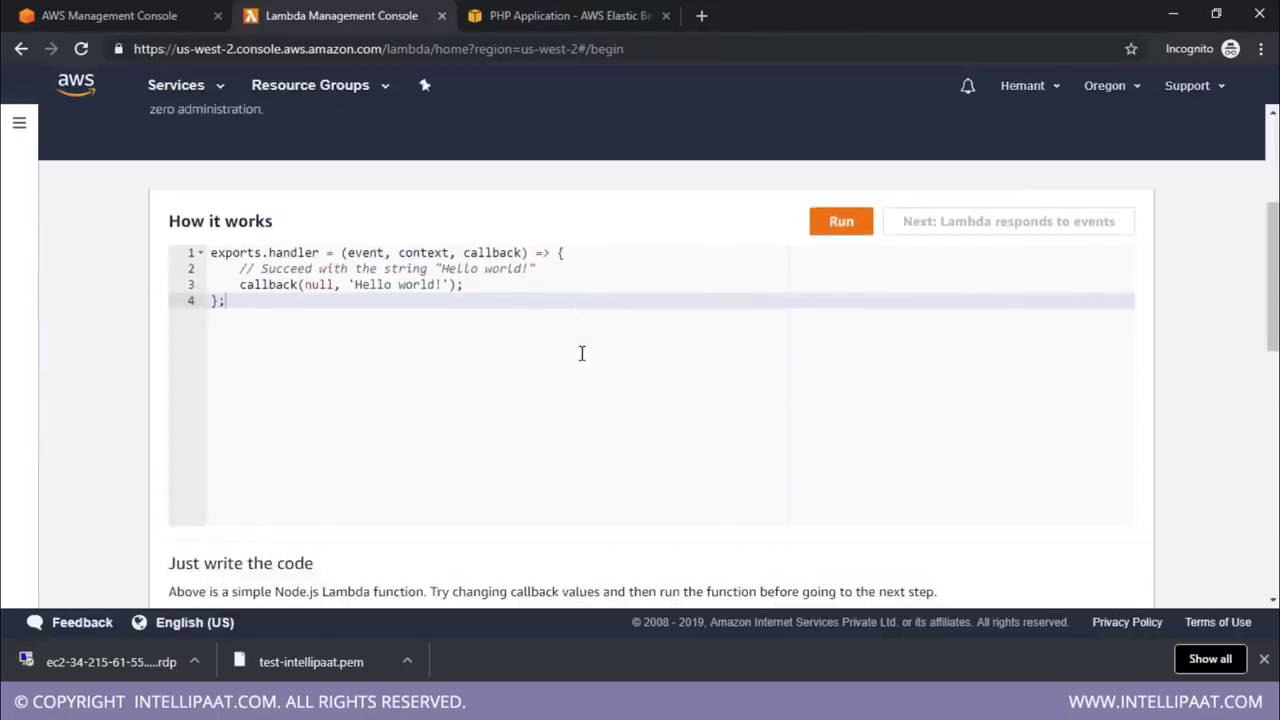
scroll(580, 351, "up", 3)
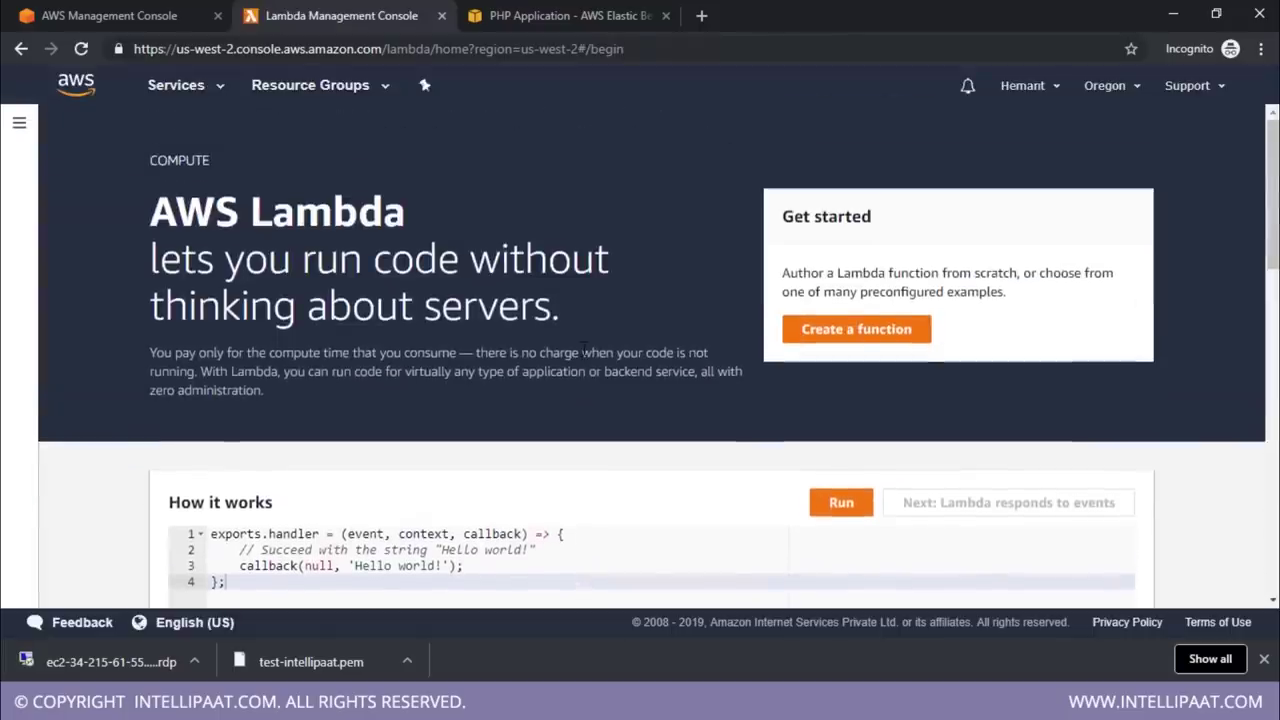
scroll(585, 348, "down", 3)
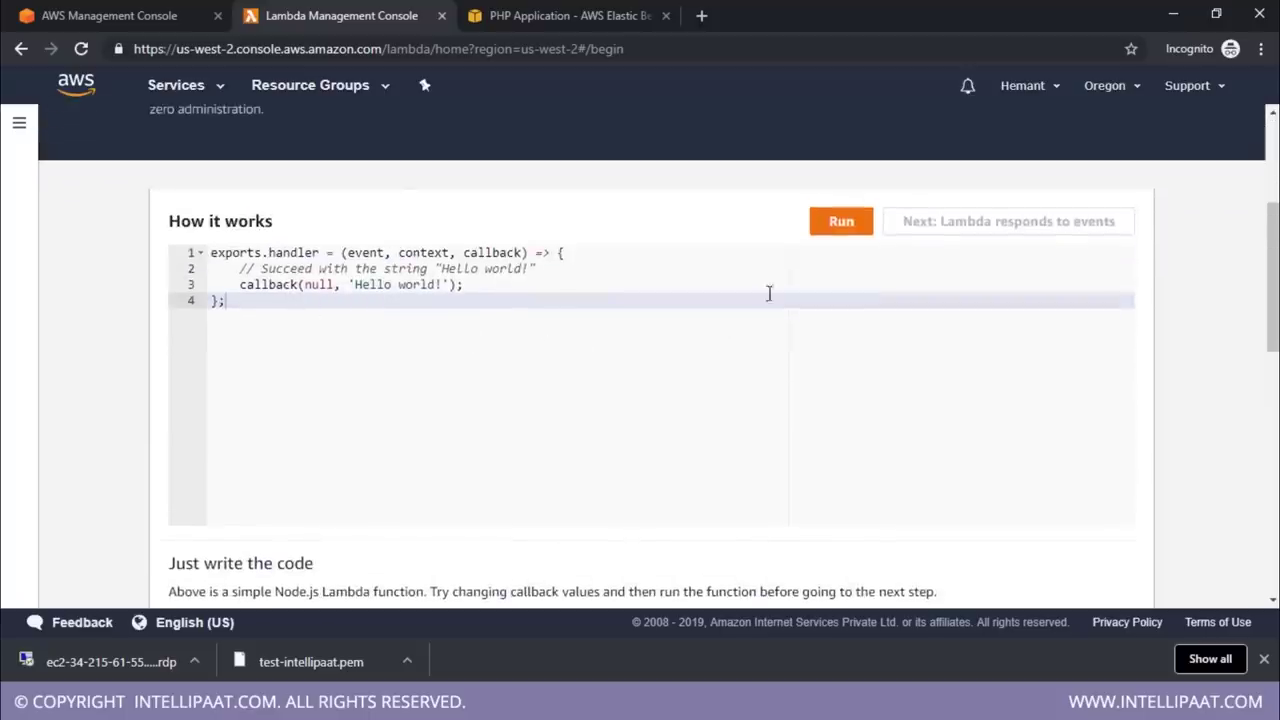
left_click(841, 222)
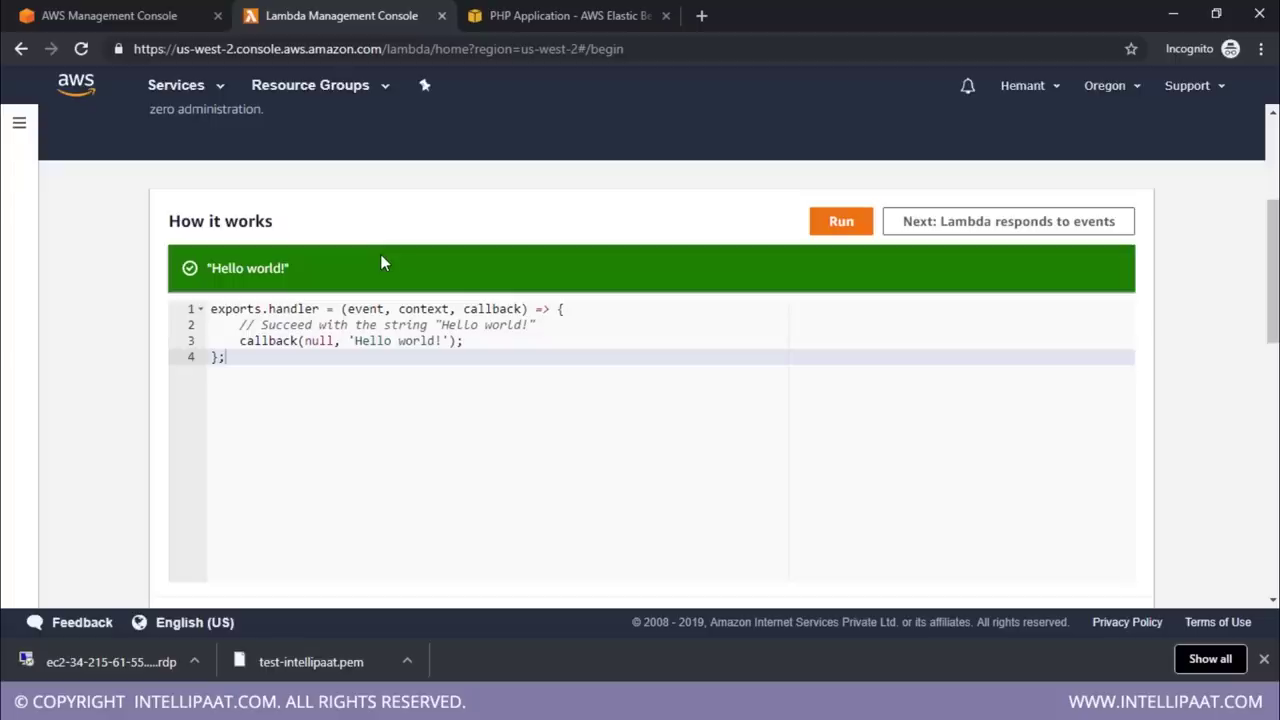
Change line 3's output to 'Hello world123!', rerun it, then go to Create function.
left_click(444, 341)
key("BackSpace")
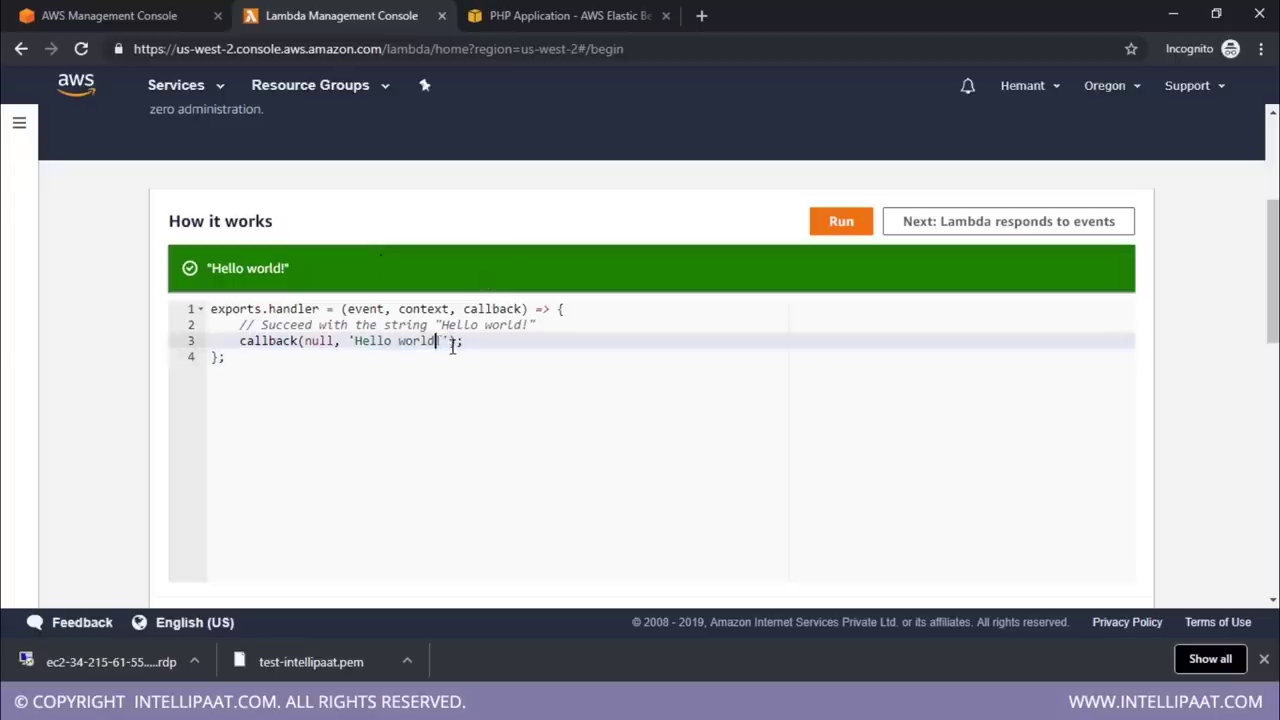
type("123!")
left_click(841, 221)
scroll(603, 506, "up", 3)
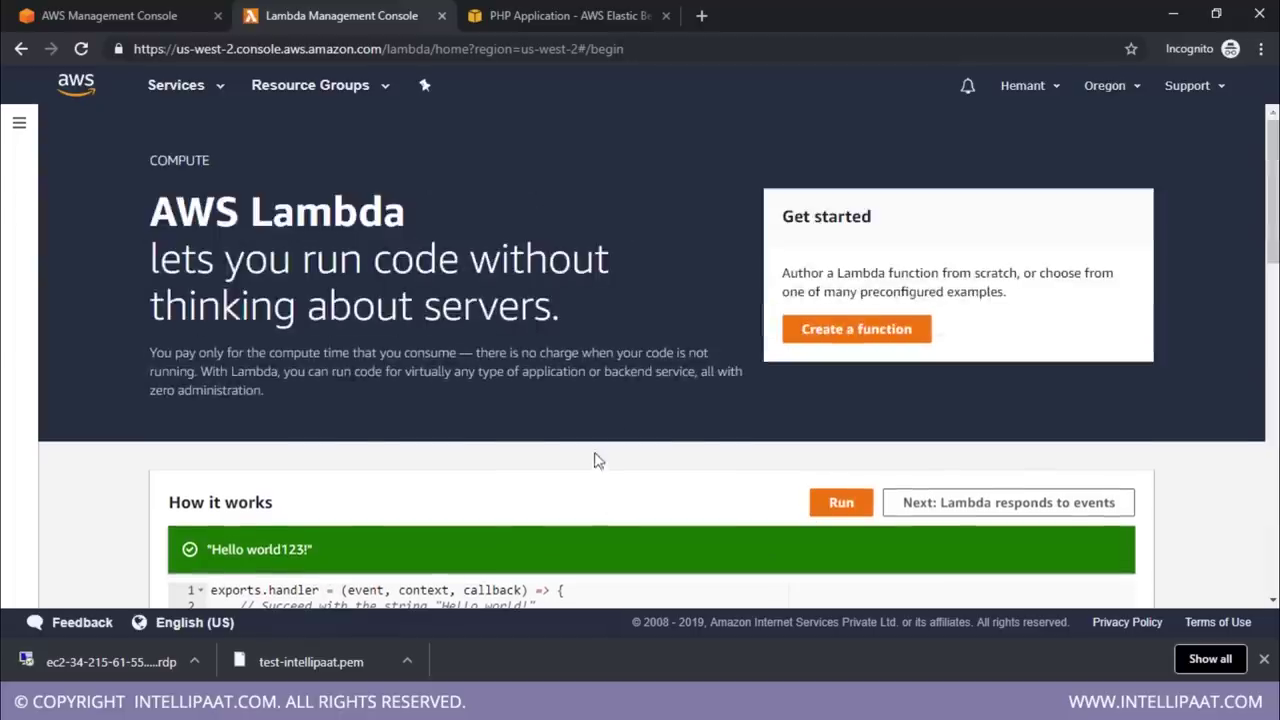
left_click(848, 336)
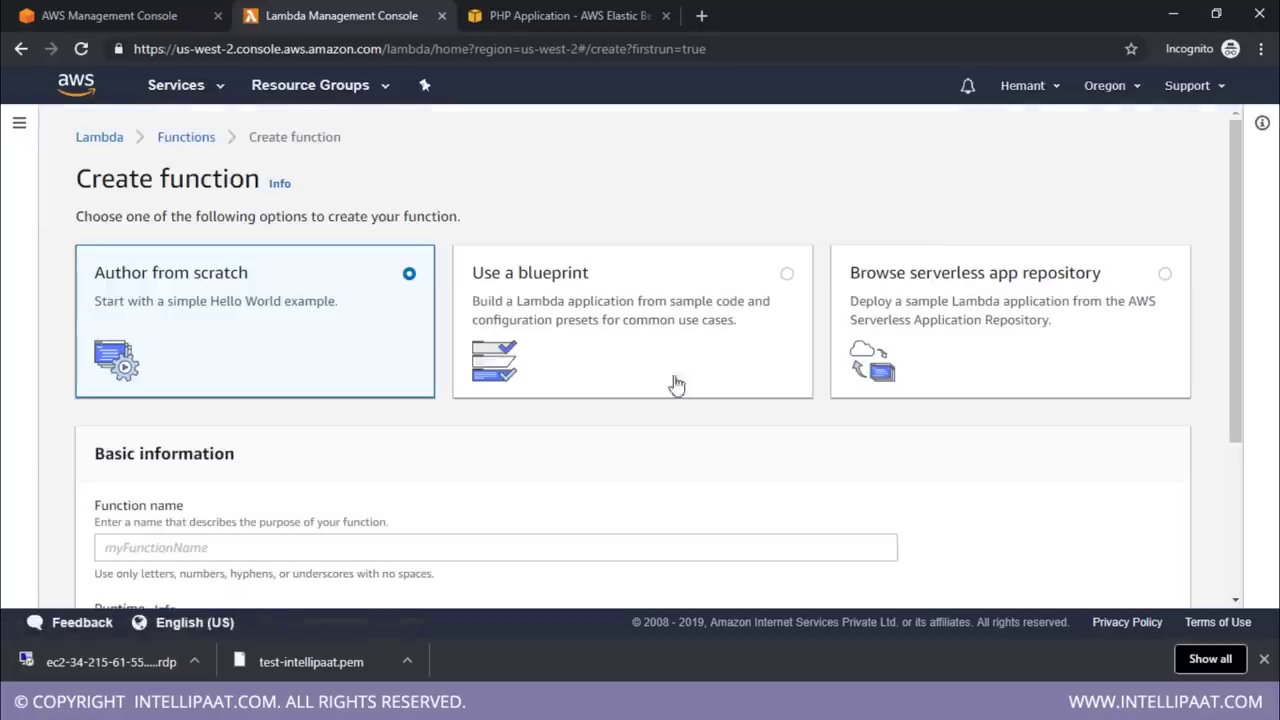
Choose Browse serverless app repository to list the 441 public applications.
scroll(1040, 362, "down", 3)
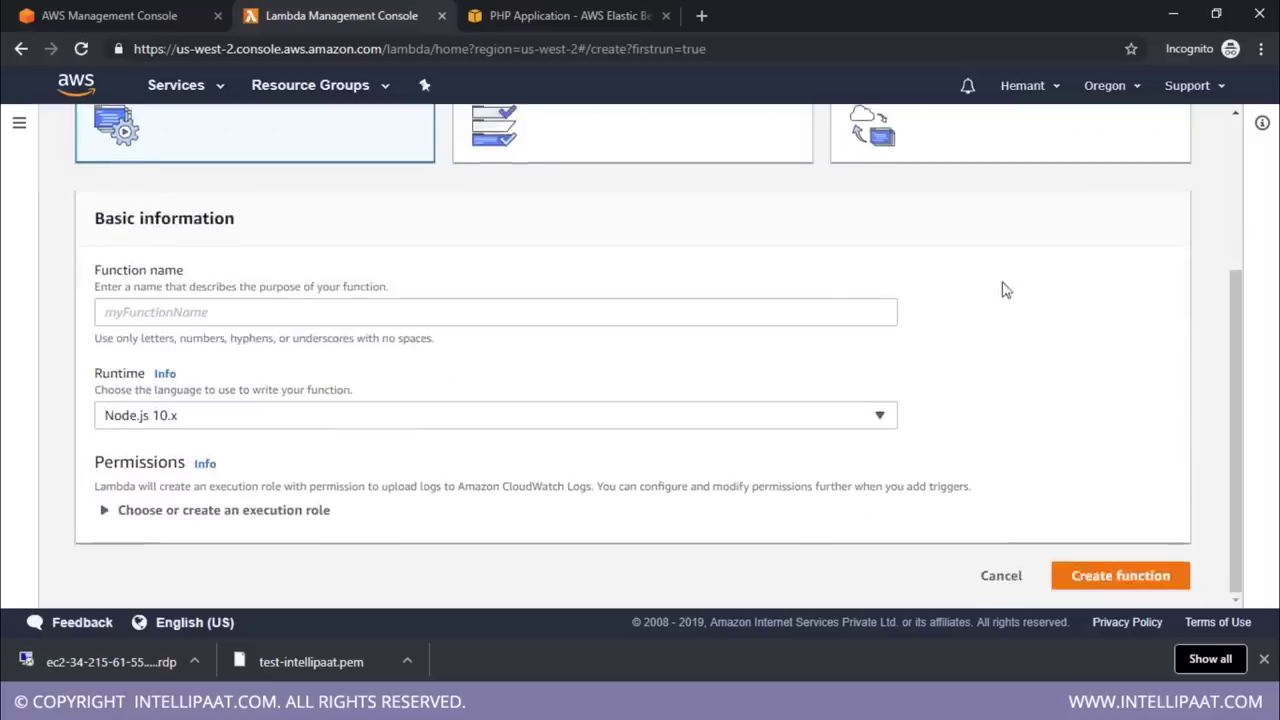
scroll(1003, 289, "up", 1)
scroll(983, 309, "up", 3)
left_click(989, 371)
scroll(883, 408, "down", 5)
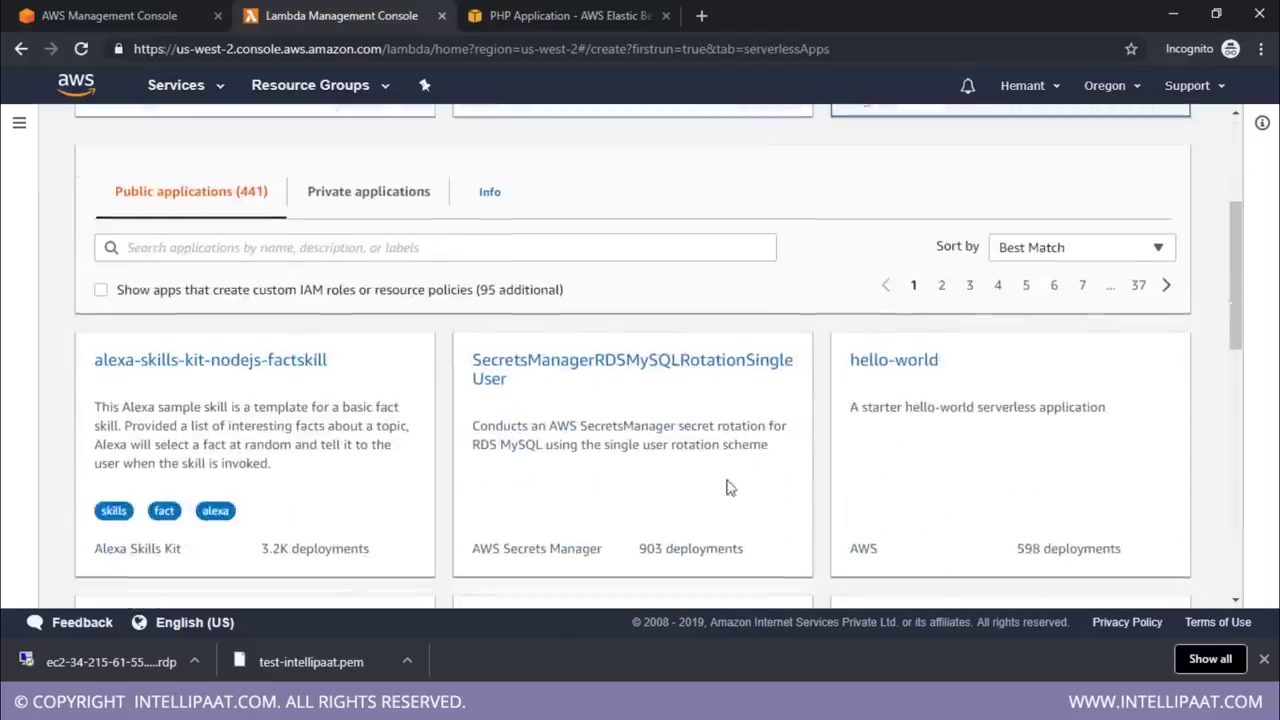
scroll(514, 380, "up", 3)
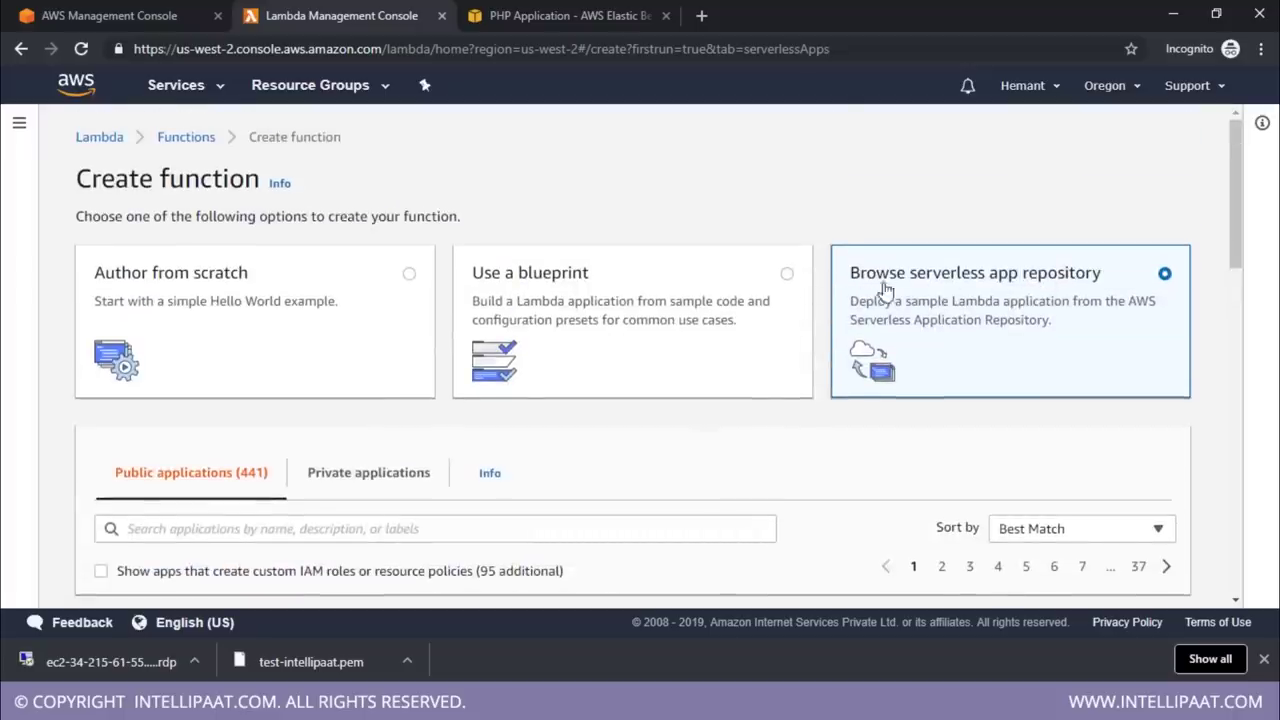
Choose Use a blueprint and select the microservice-http-endpoint blueprint from the list.
left_click(722, 292)
scroll(700, 330, "down", 4)
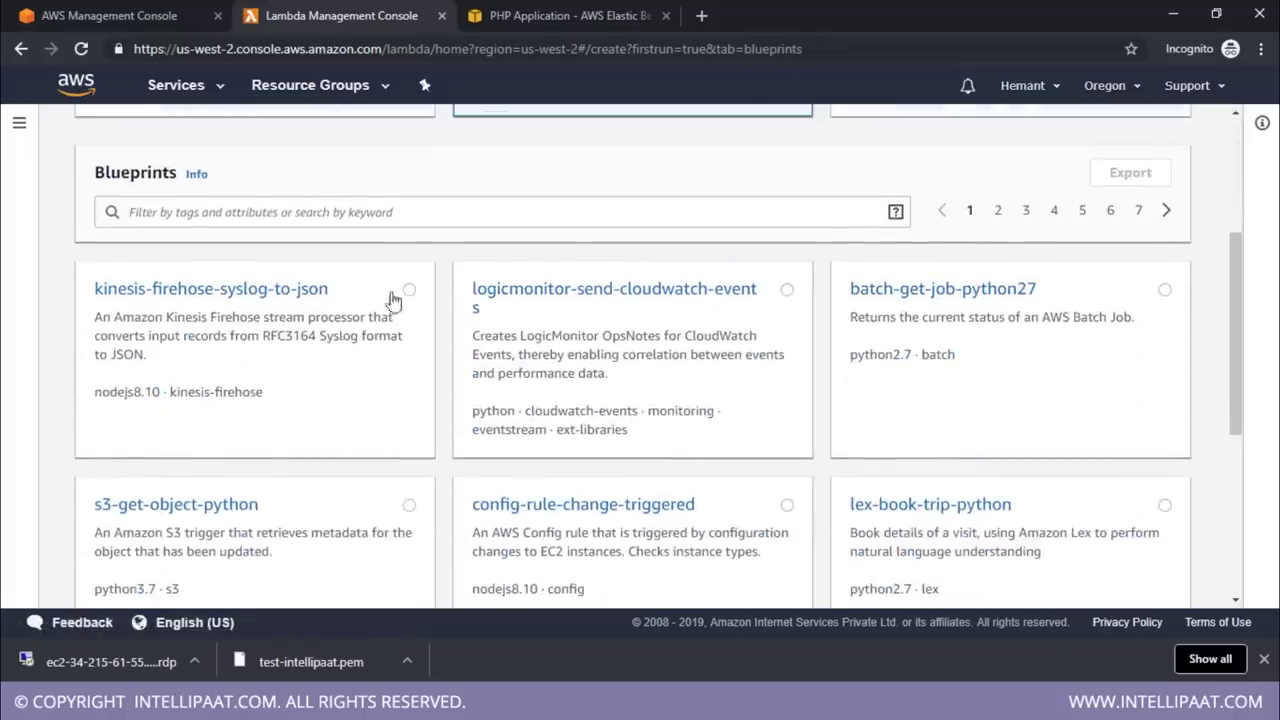
scroll(425, 290, "down", 4)
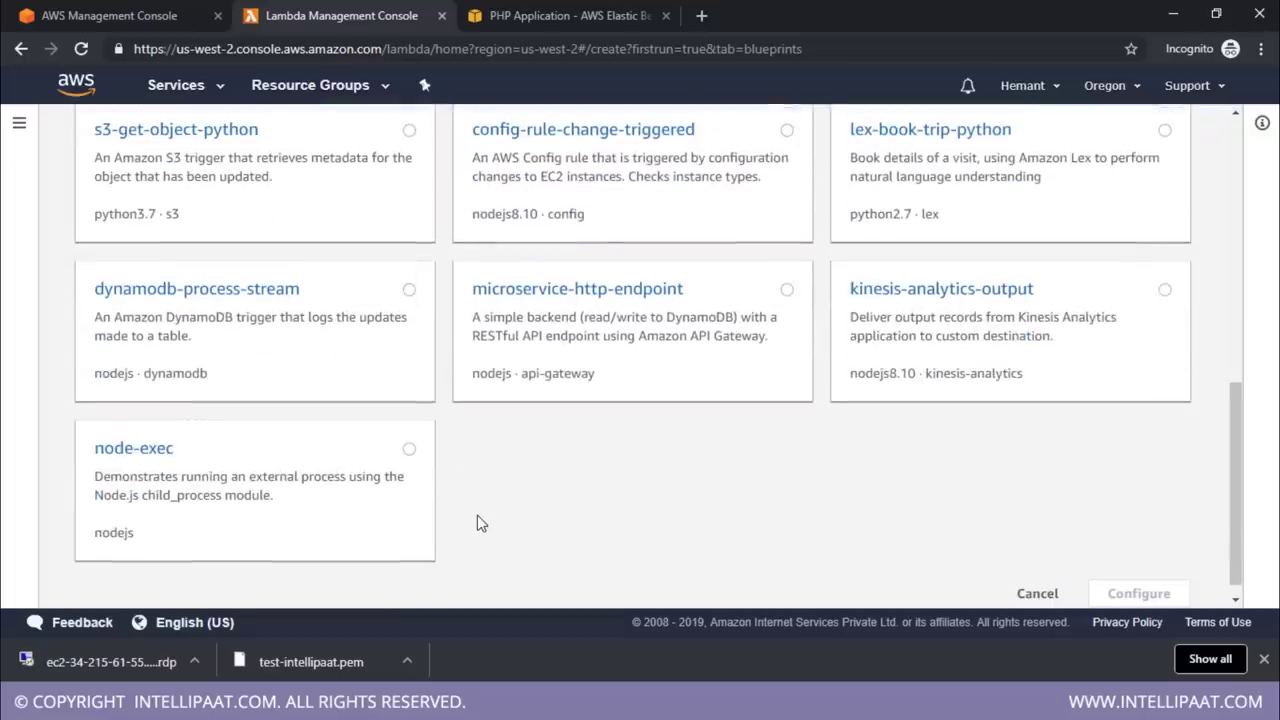
scroll(484, 524, "up", 4)
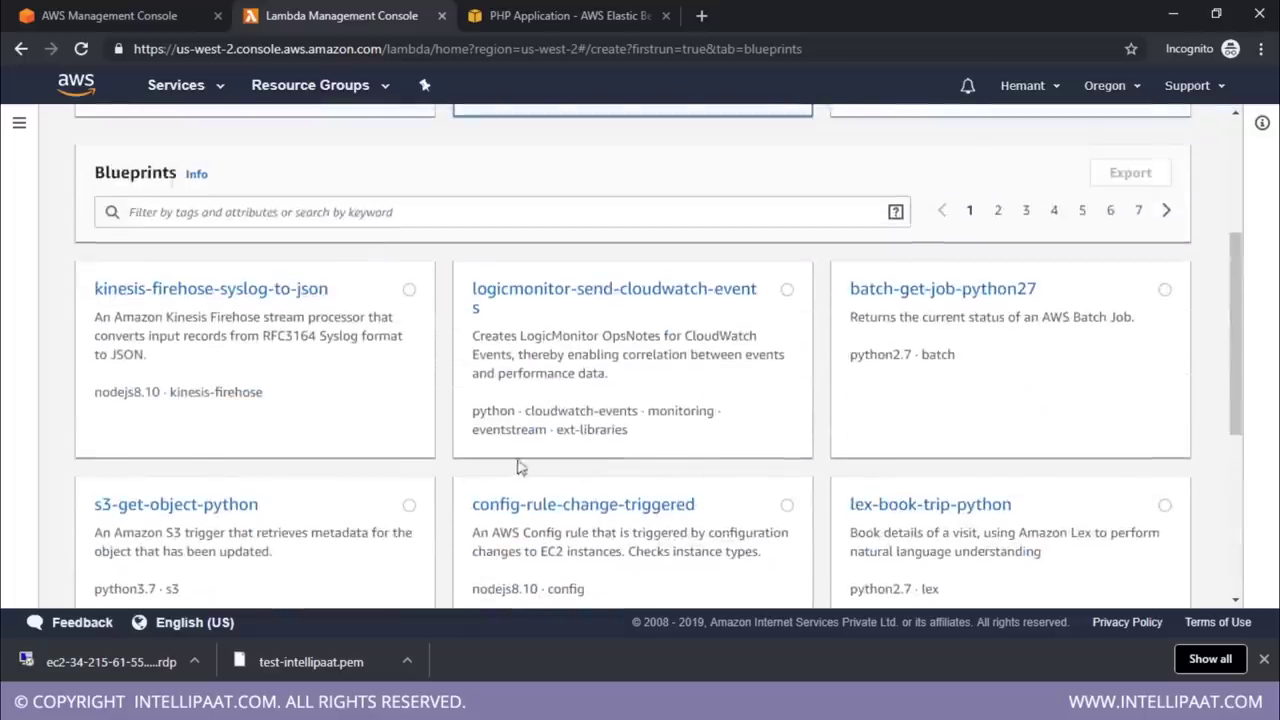
scroll(720, 468, "down", 2)
left_click(787, 385)
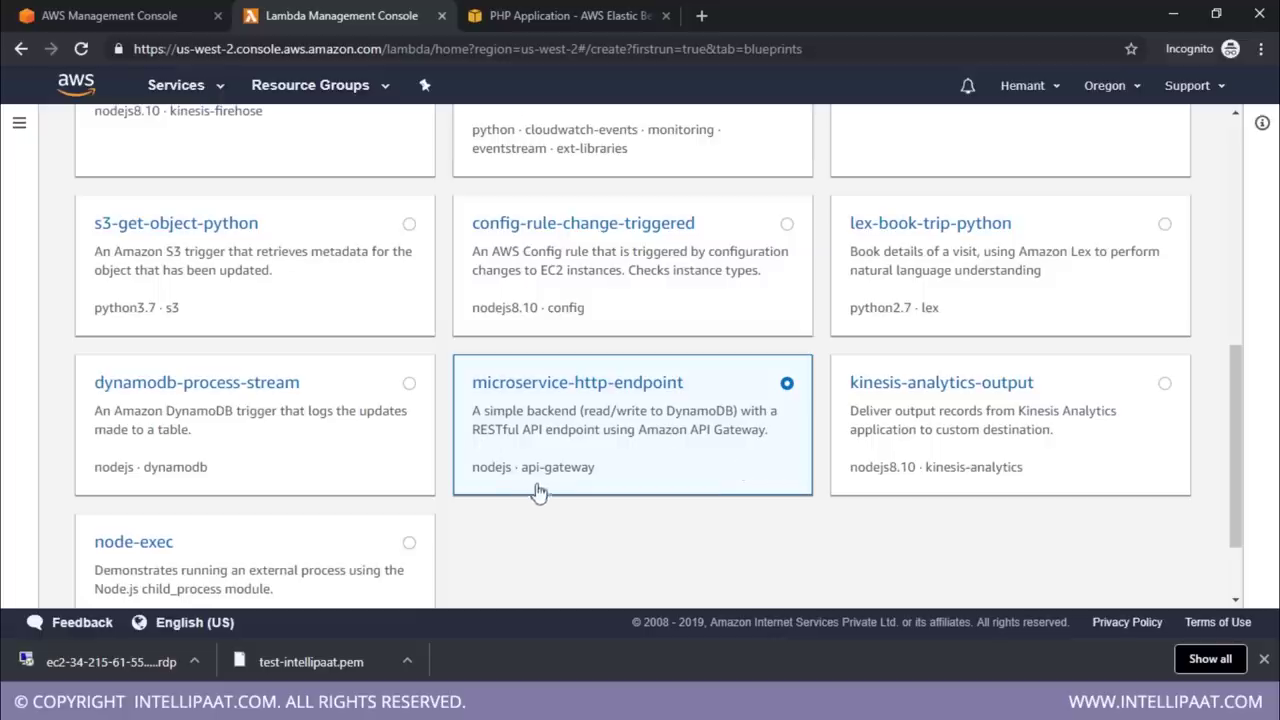
scroll(620, 455, "up", 5)
scroll(608, 500, "down", 2)
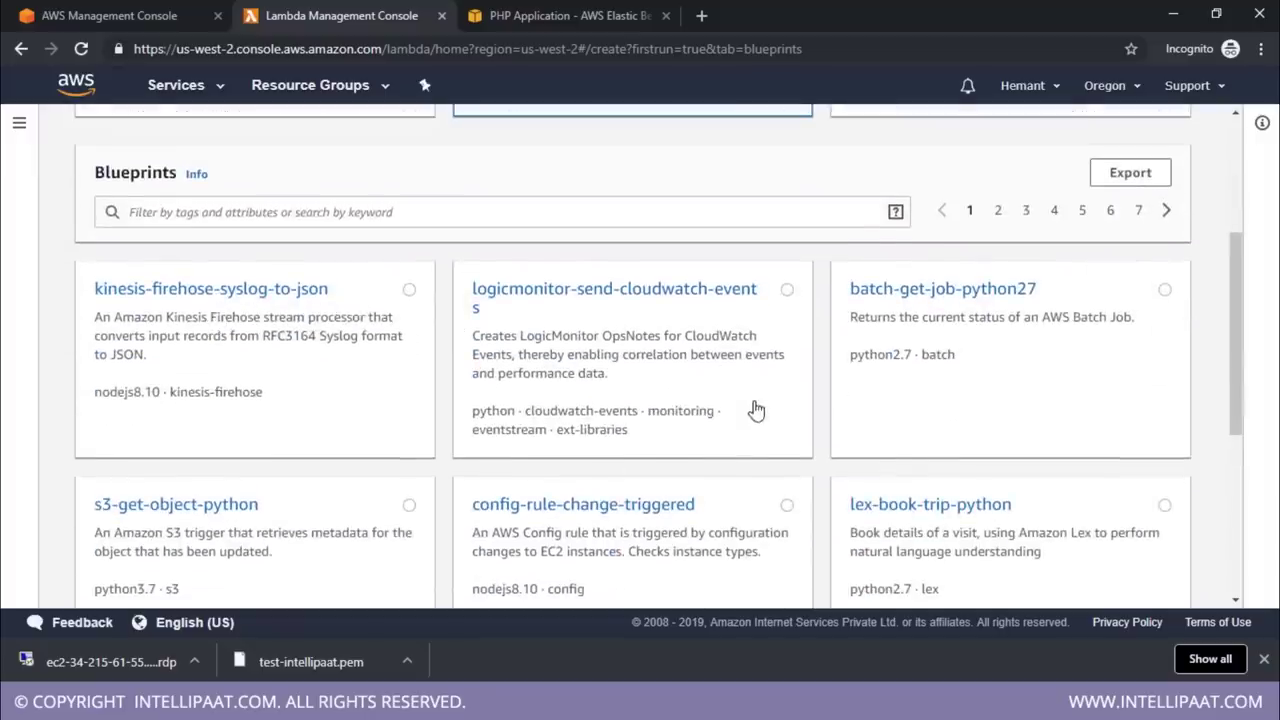
scroll(751, 403, "up", 2)
scroll(746, 406, "down", 5)
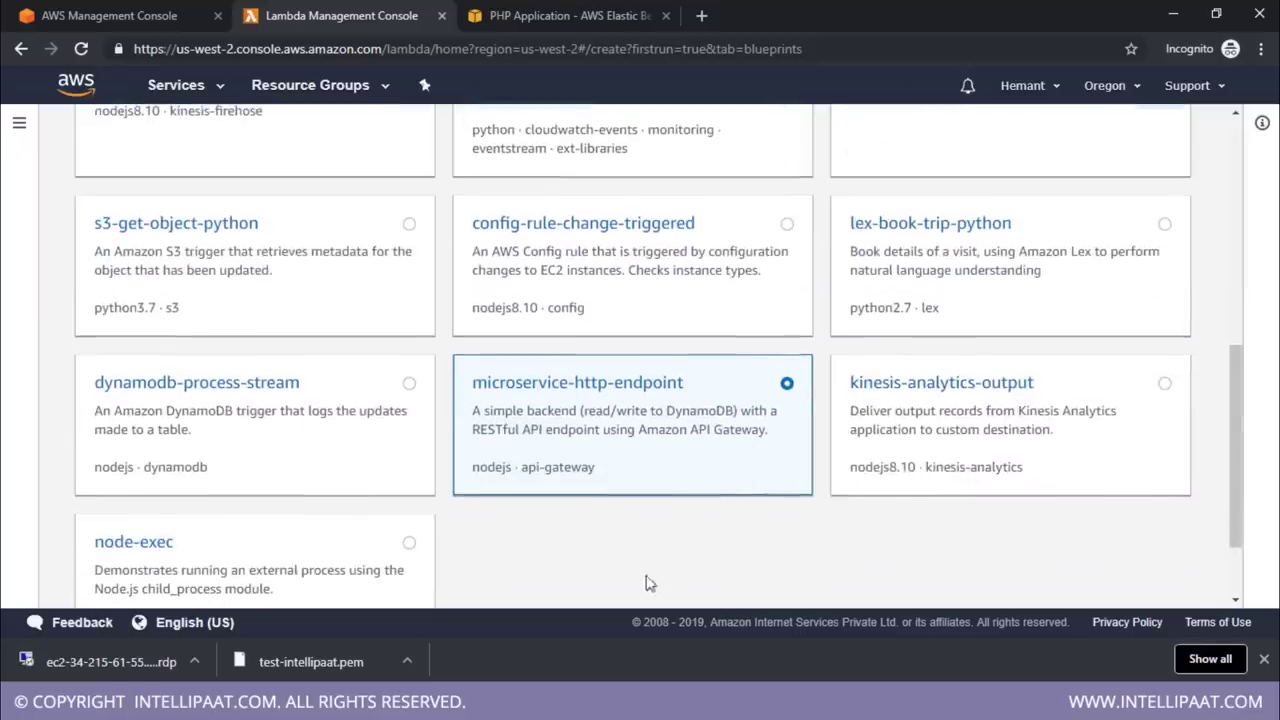
scroll(523, 586, "up", 4)
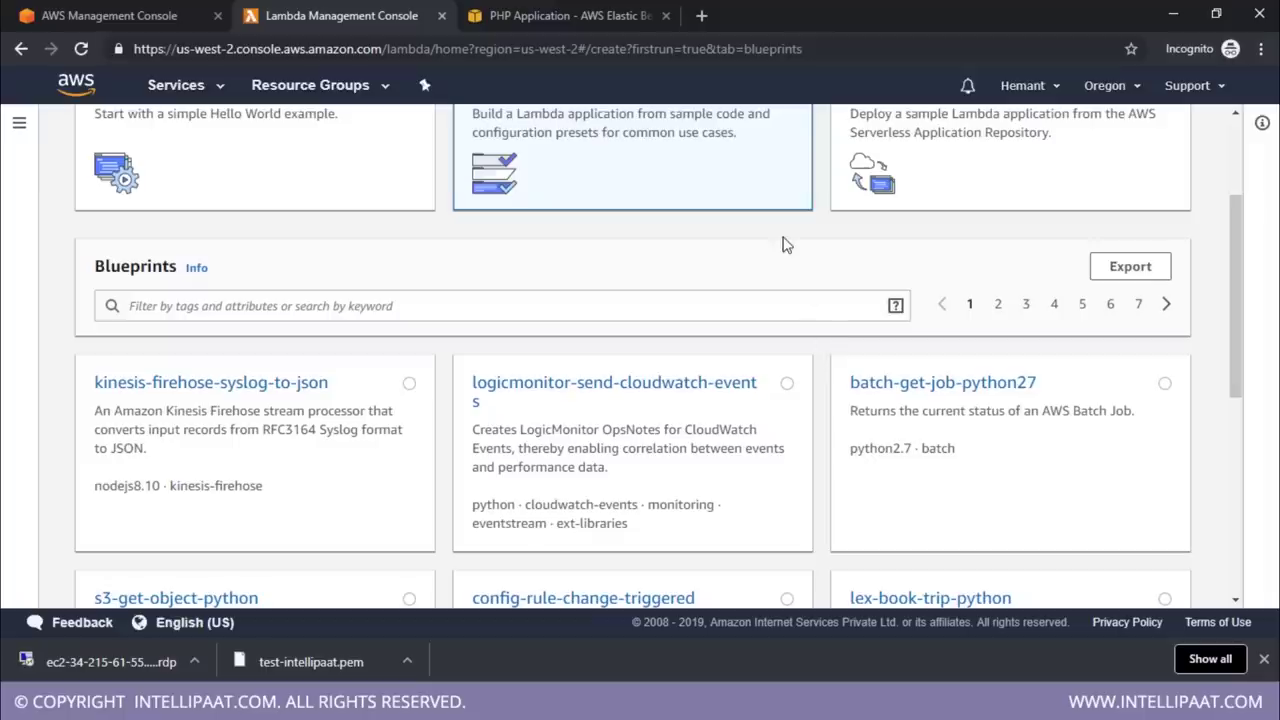
scroll(803, 283, "up", 2)
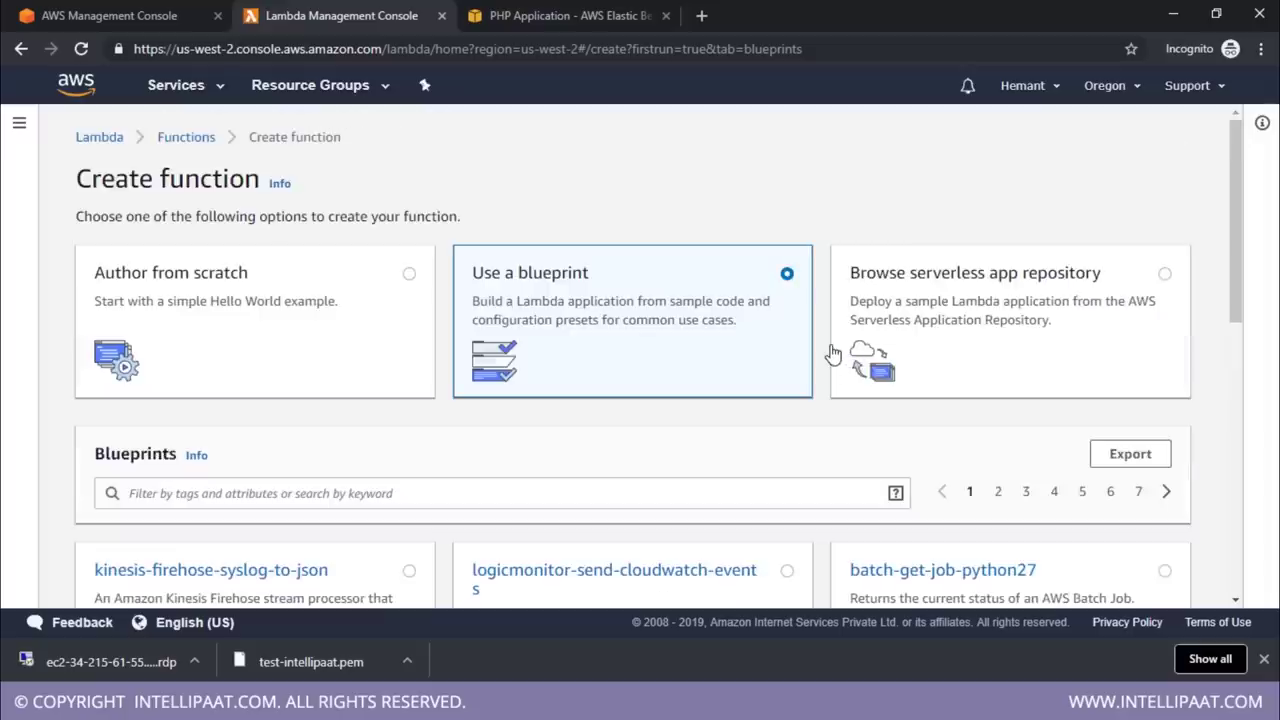
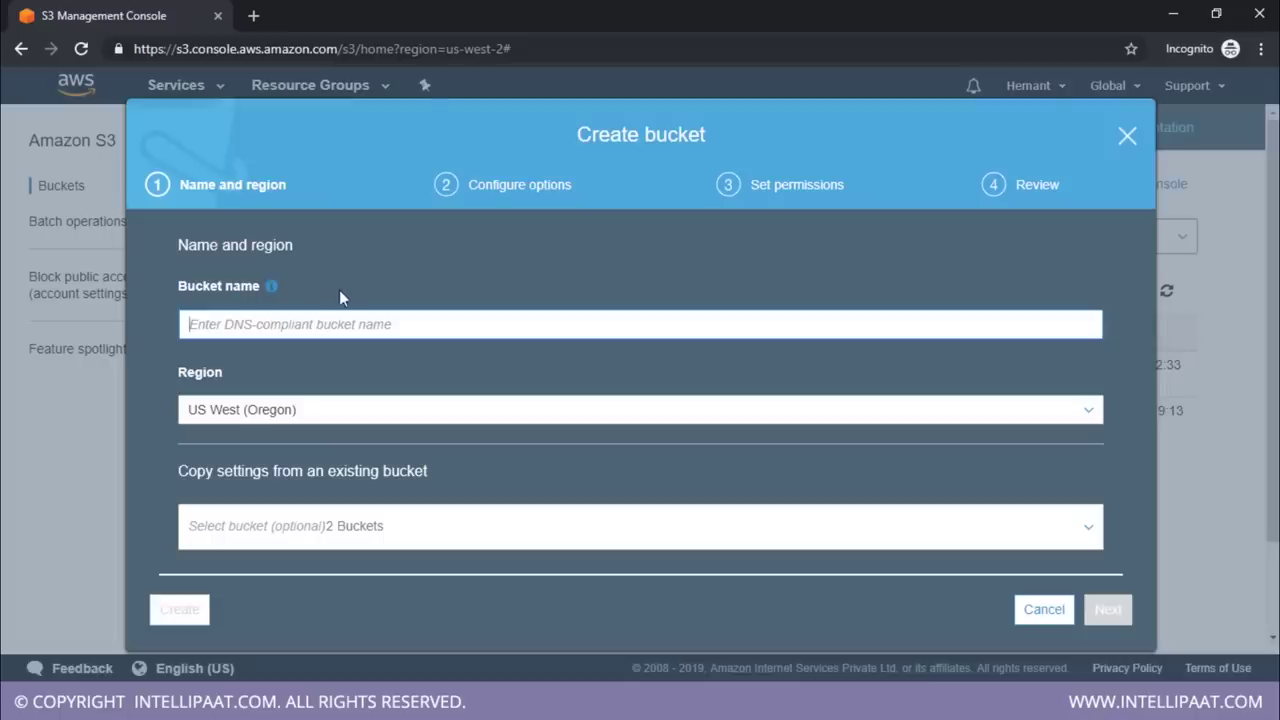
Name the new bucket test-intellipaat and create it with default options and permissions.
type("test-intel")
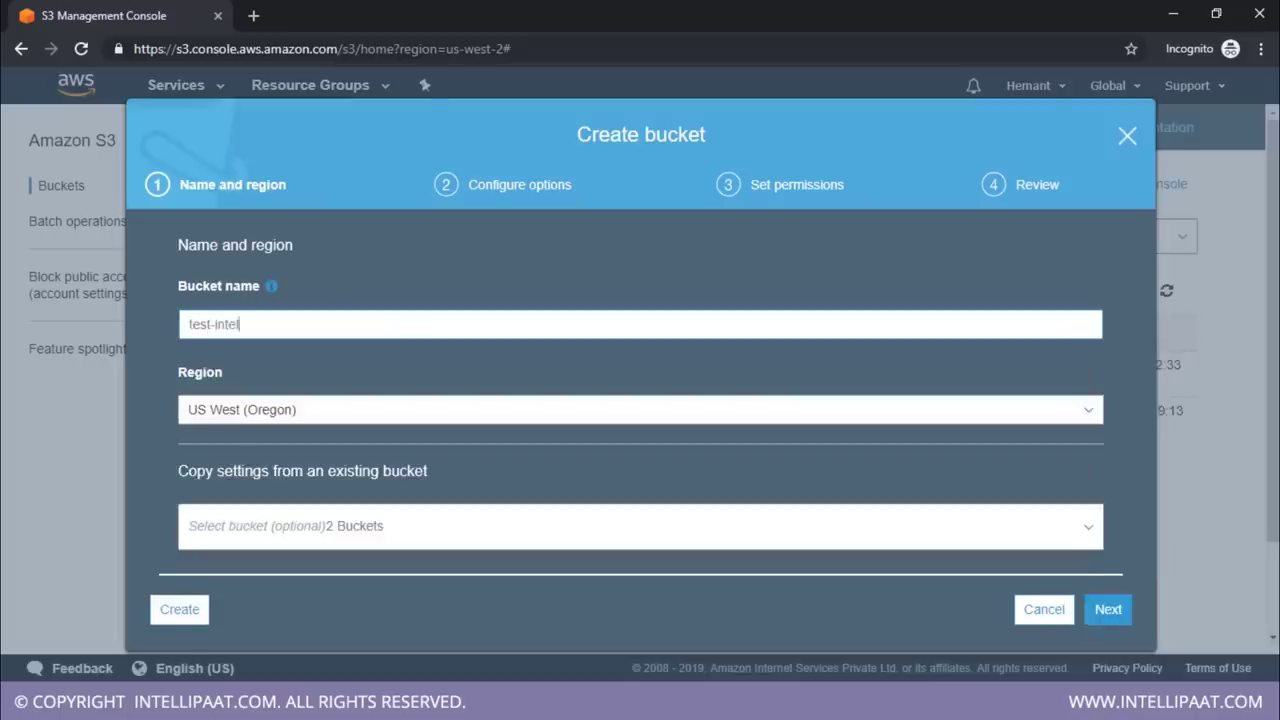
type("lipaat")
left_click(1104, 609)
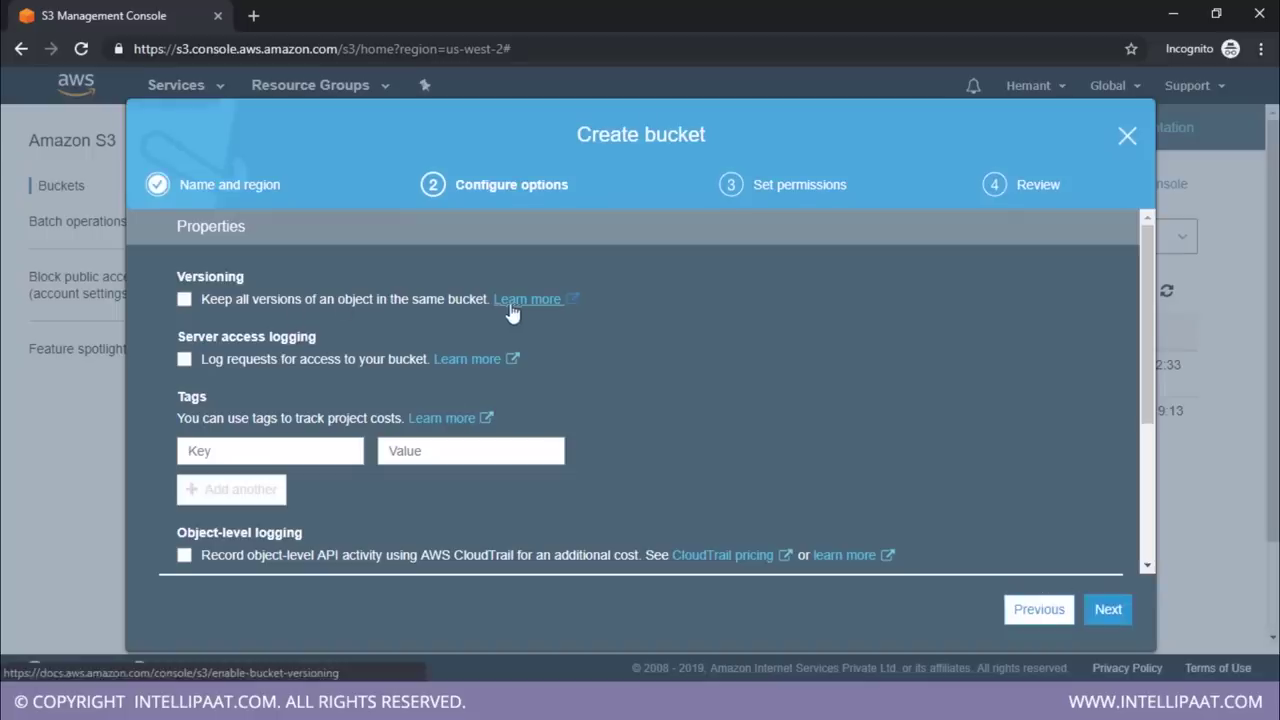
left_click(1112, 616)
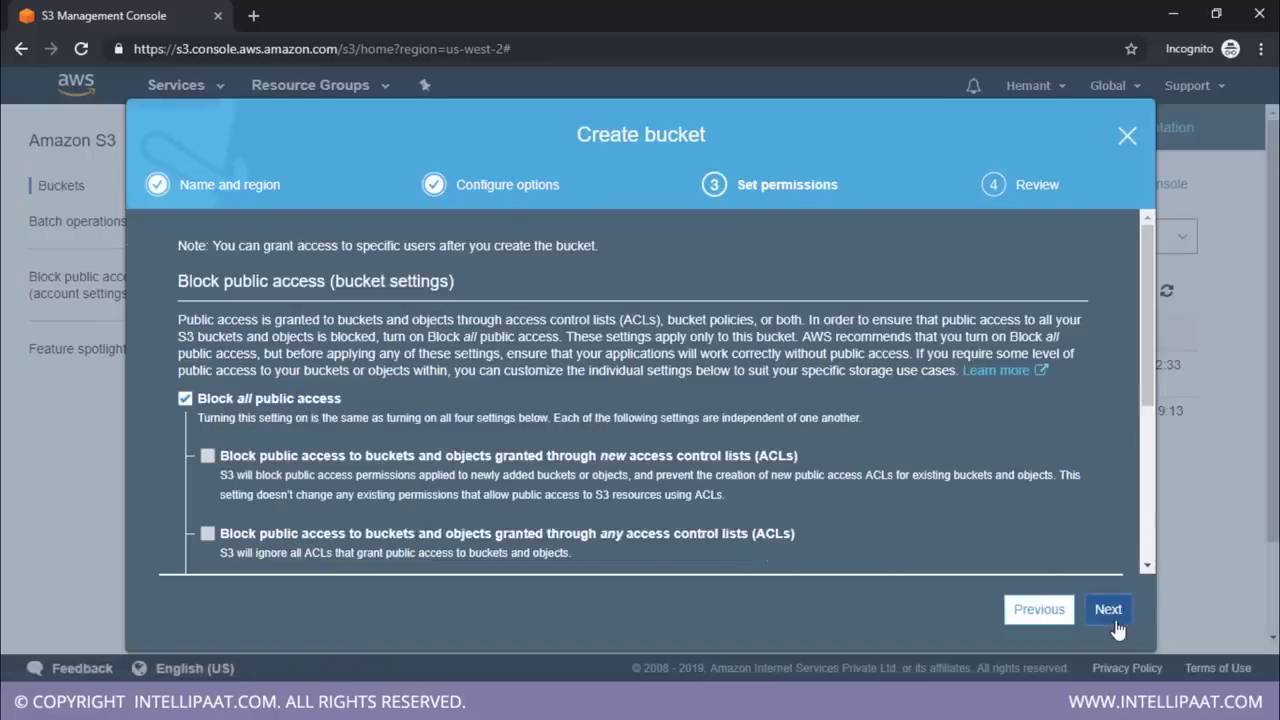
left_click(1113, 622)
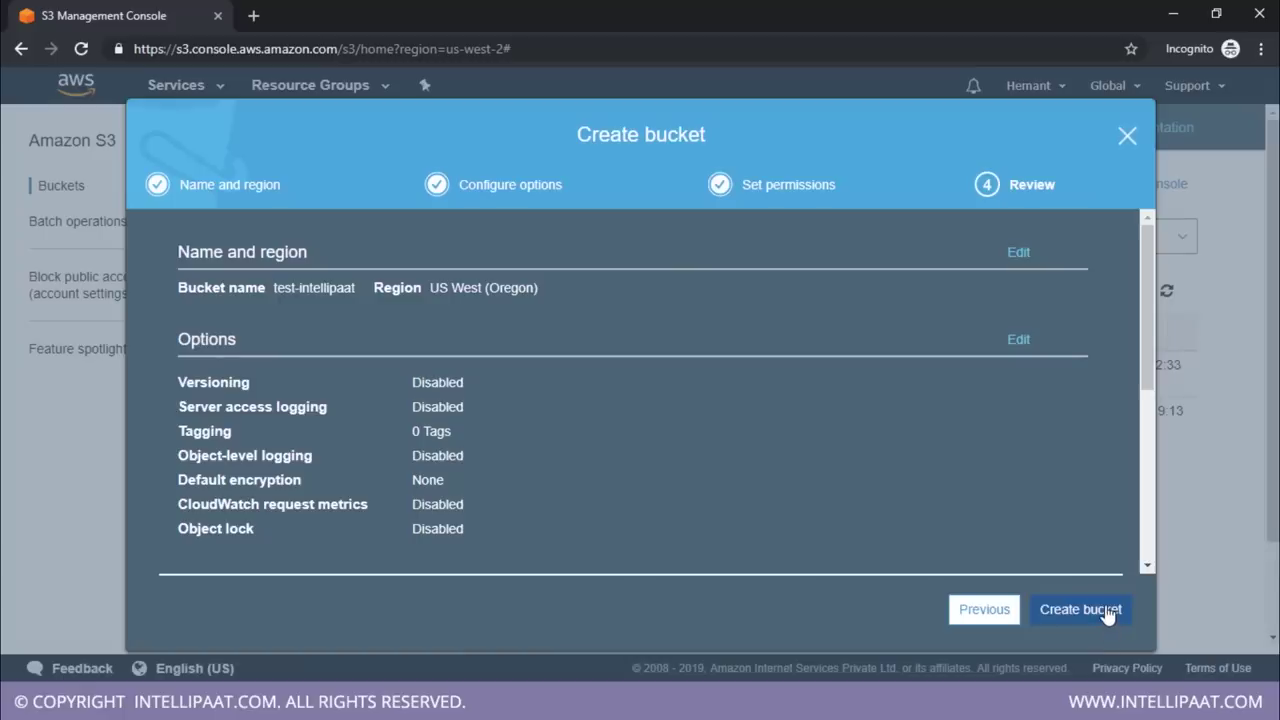
left_click(1107, 614)
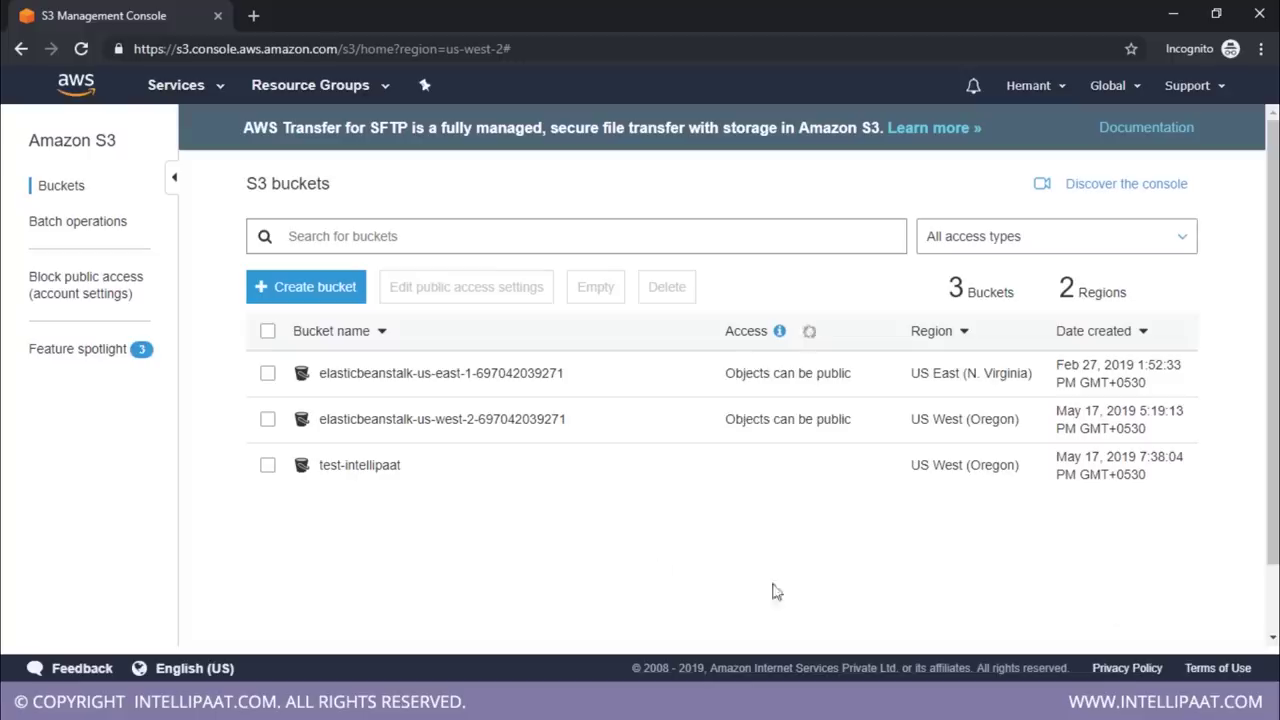
Open test-intellipaat and add Screenshot (2).png from Pictures > Screenshots to the upload list.
left_click(360, 468)
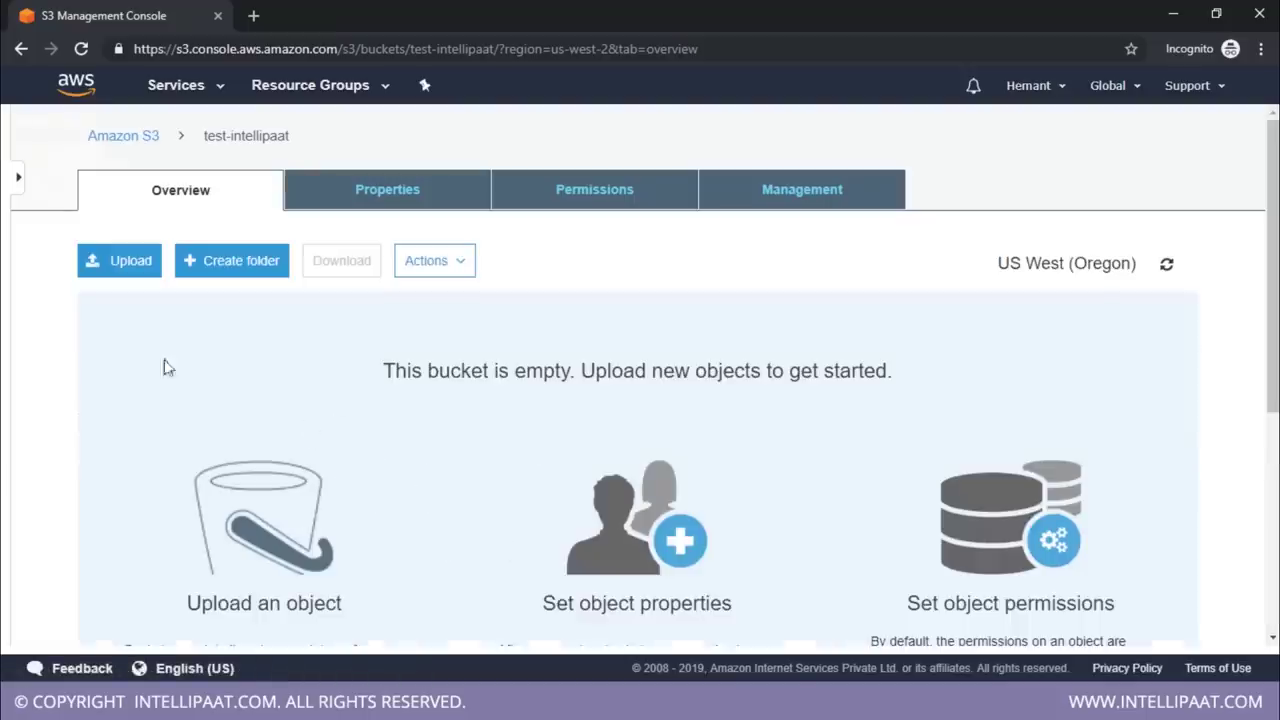
left_click(126, 261)
left_click(651, 540)
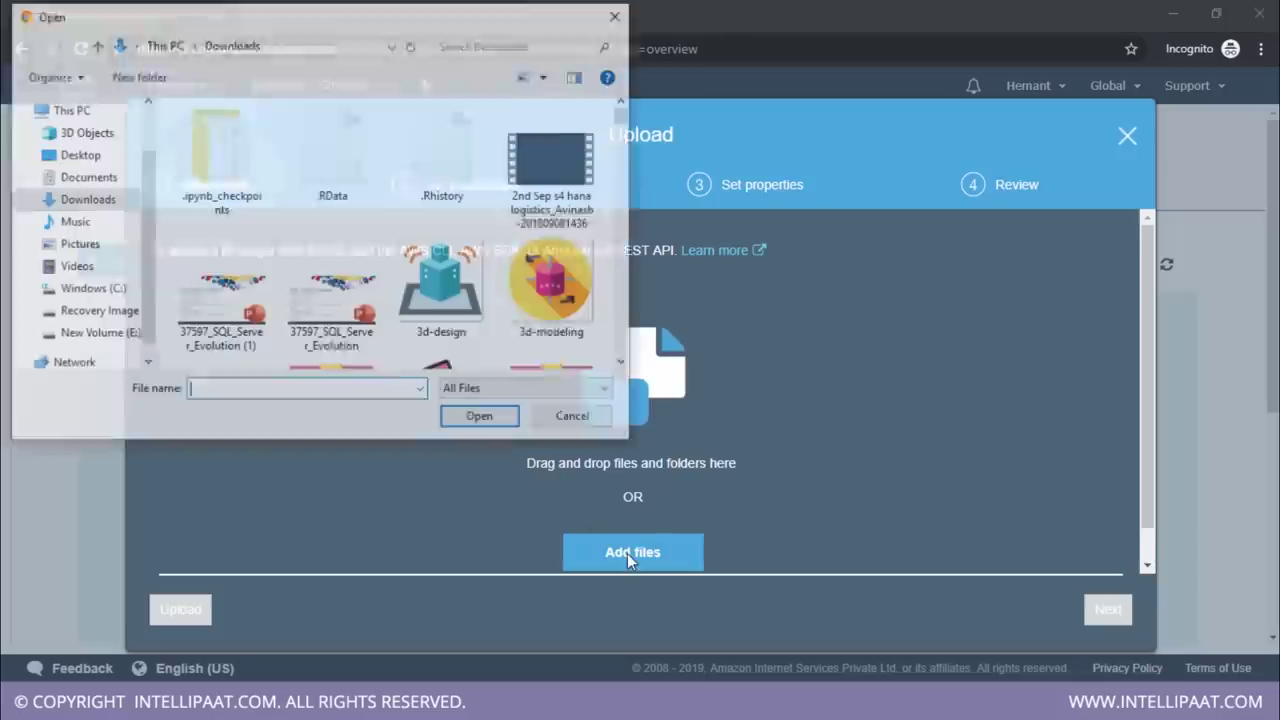
left_click(88, 245)
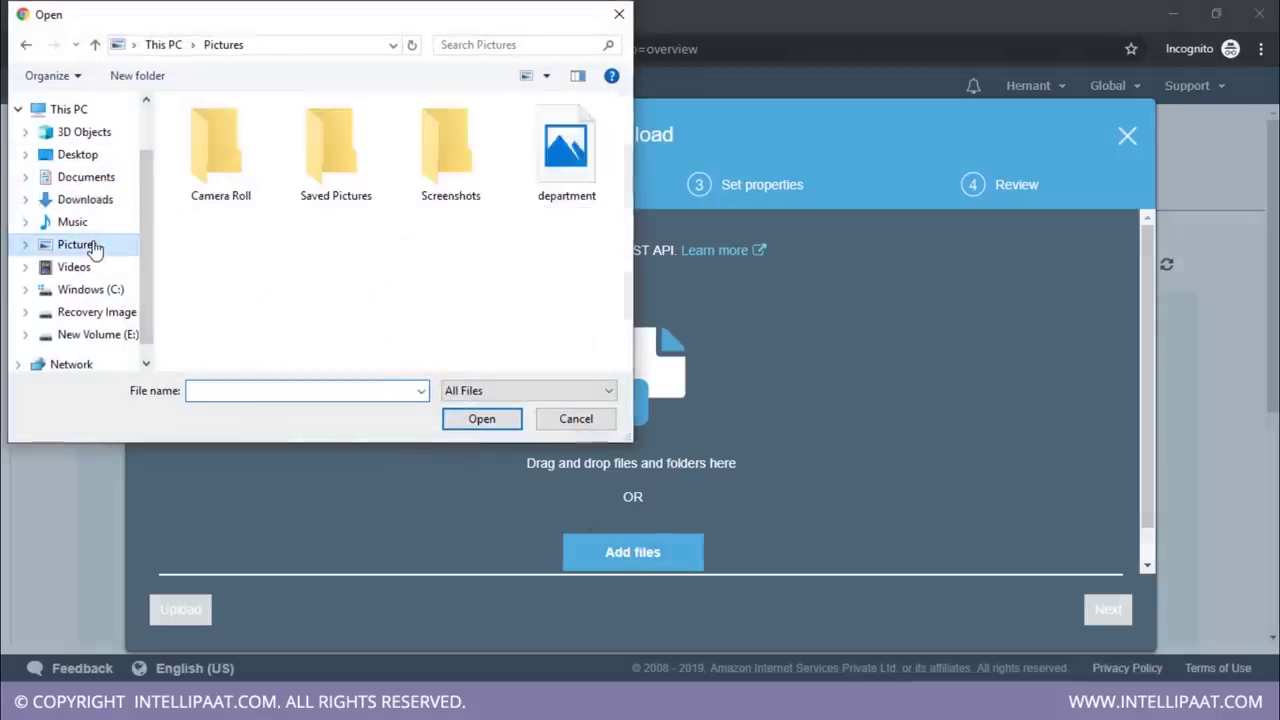
double_click(348, 172)
left_click(223, 45)
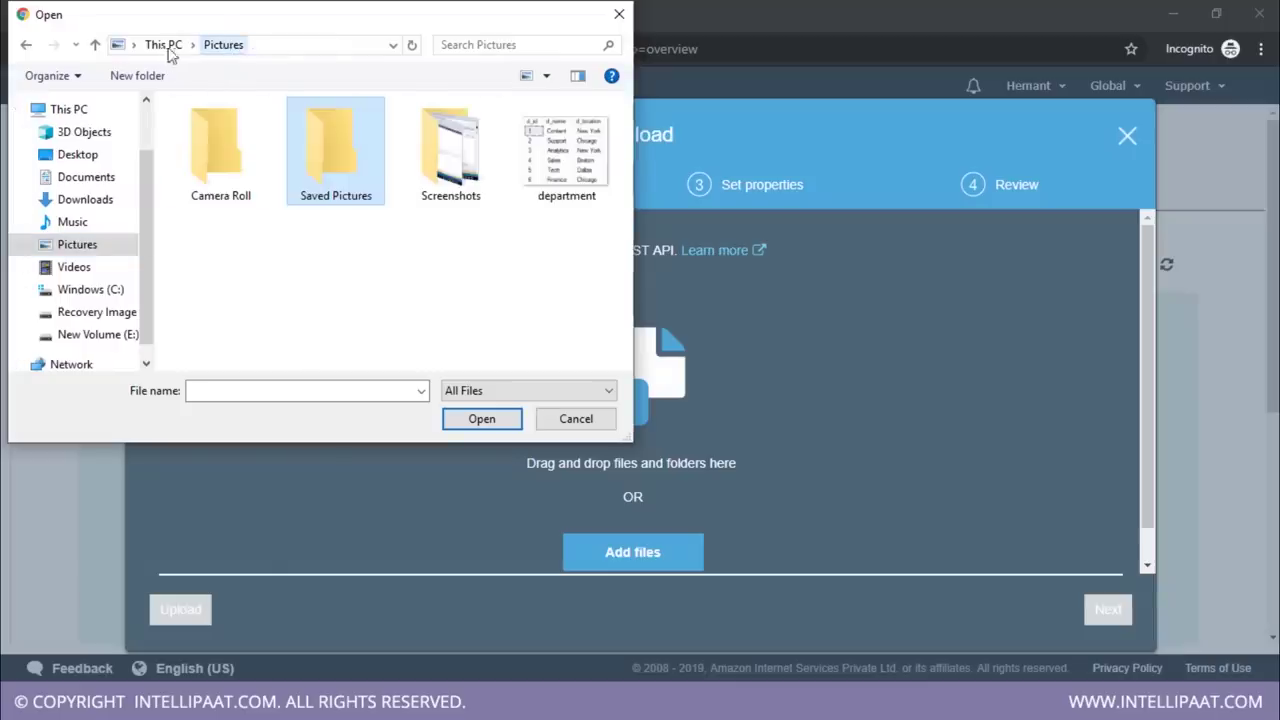
left_click(100, 180)
scroll(306, 249, "down", 4)
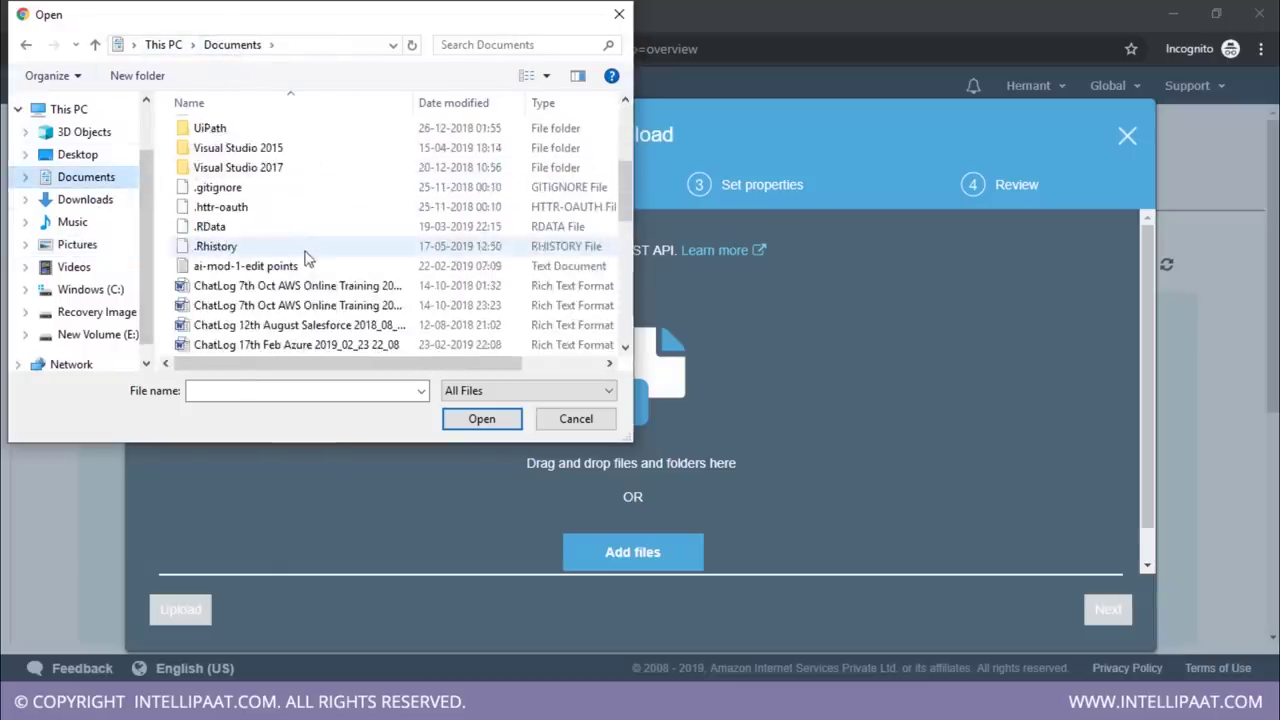
scroll(309, 280, "up", 1)
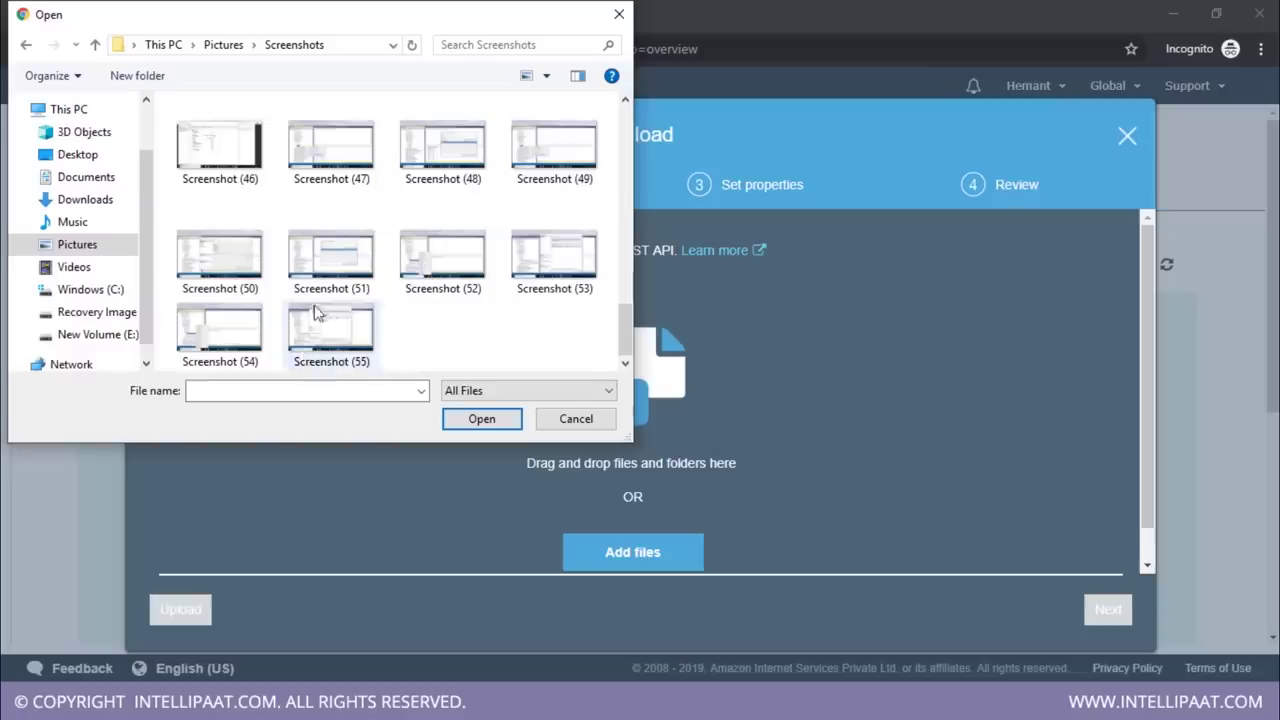
scroll(314, 305, "up", 5)
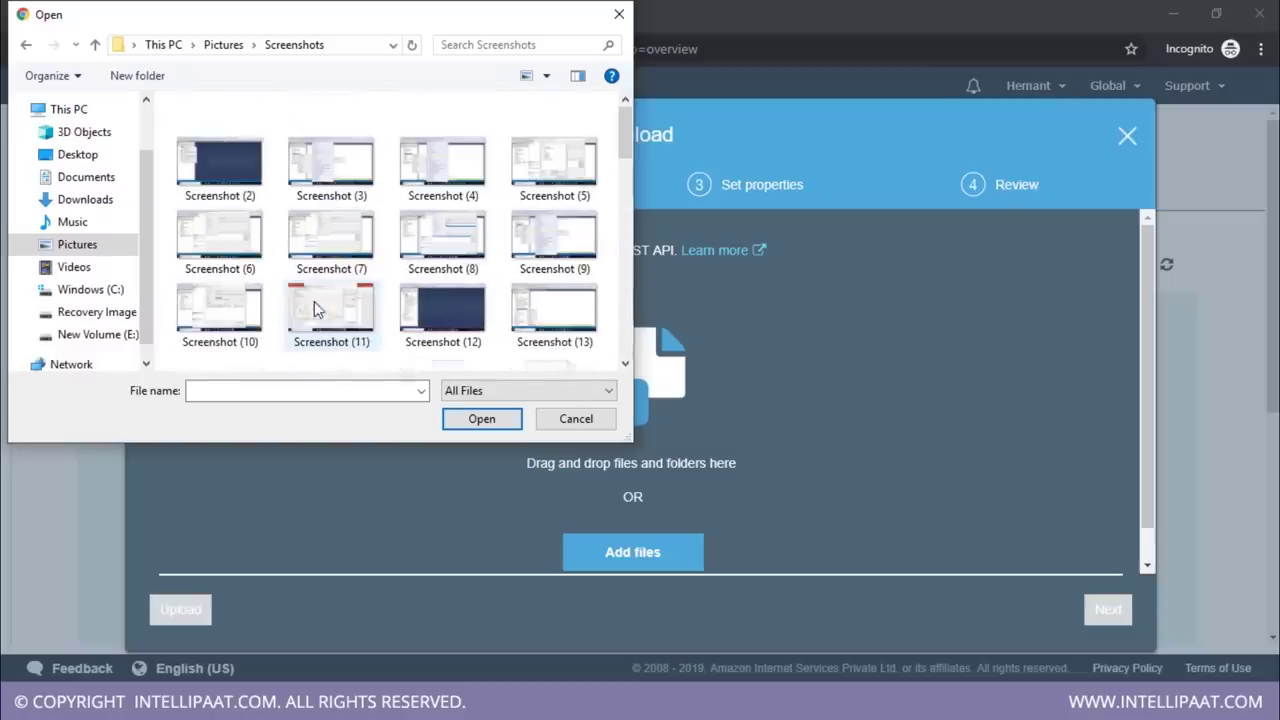
left_click(227, 159)
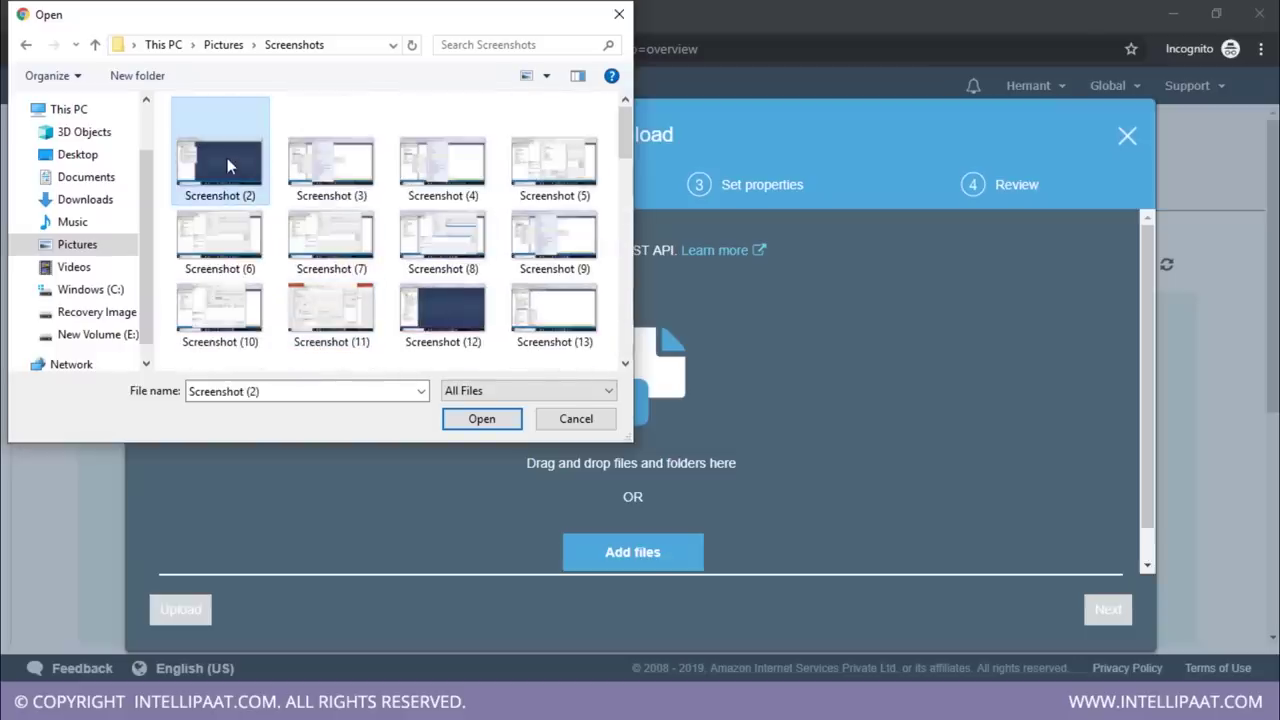
left_click(482, 419)
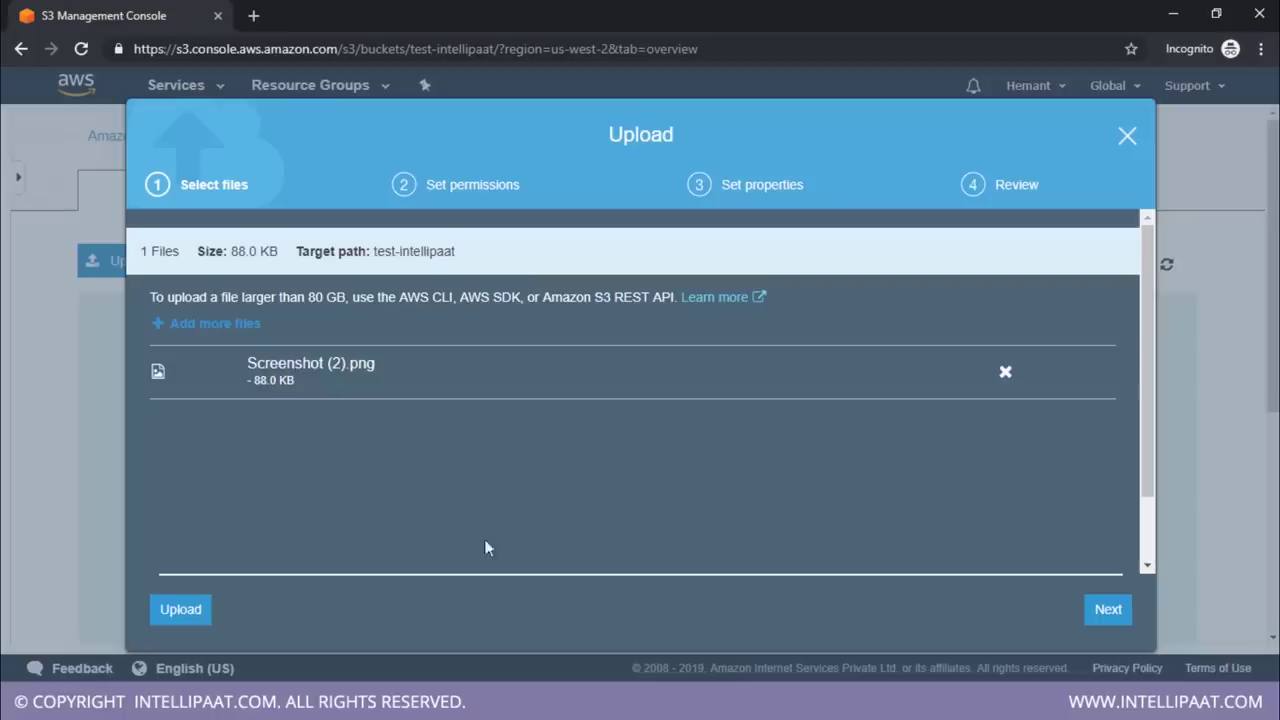
Upload Screenshot (2).png with default permissions and the Standard storage class.
left_click(1108, 610)
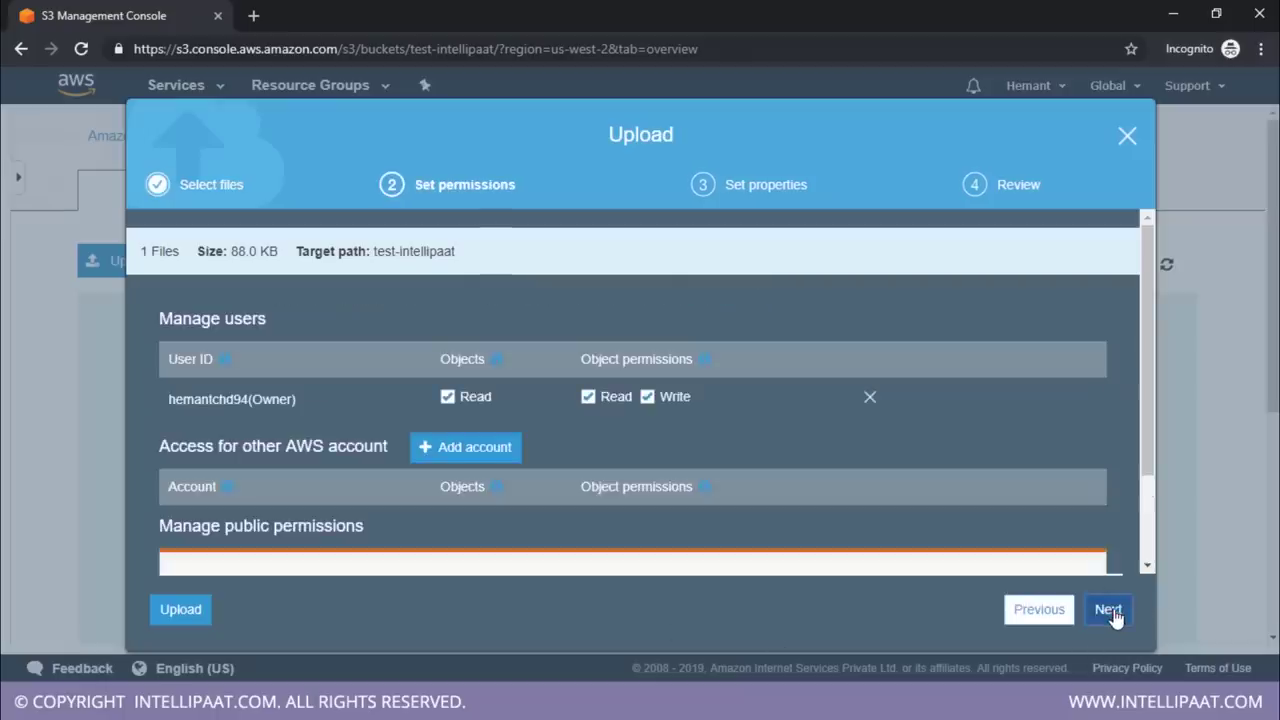
left_click(1108, 610)
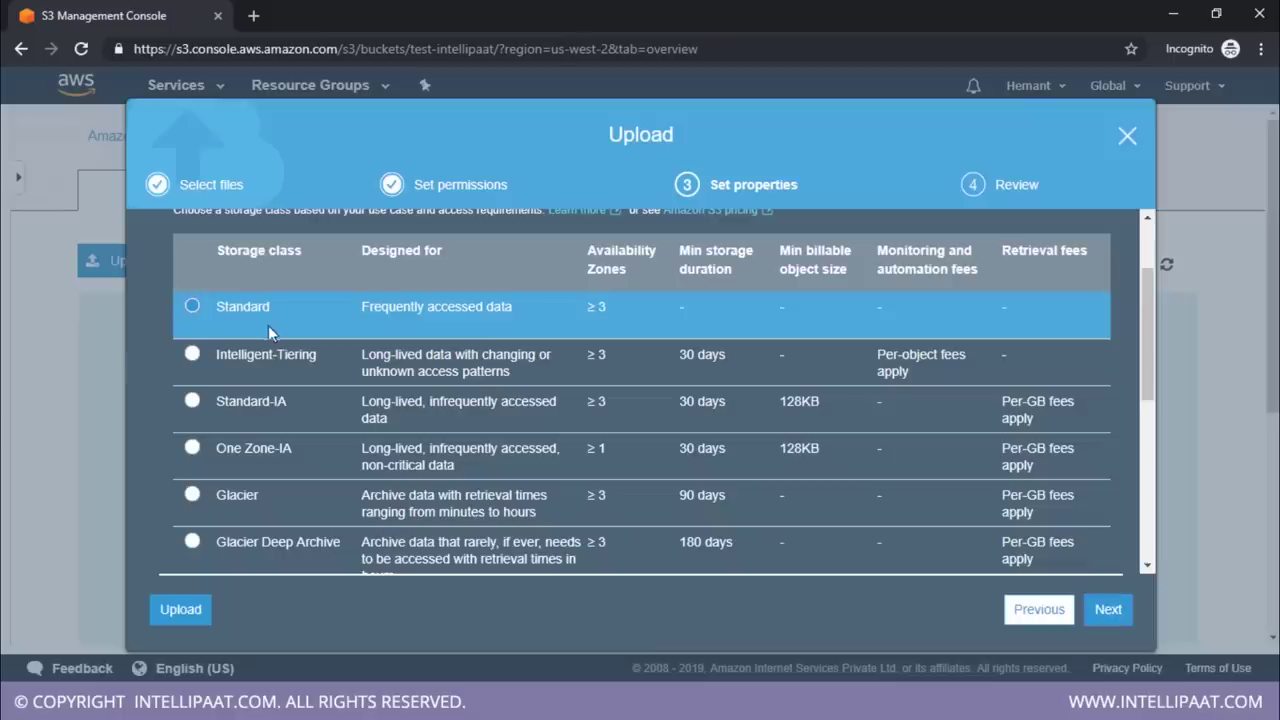
scroll(274, 360, "down", 4)
scroll(278, 395, "up", 4)
scroll(320, 405, "down", 3)
scroll(317, 426, "up", 3)
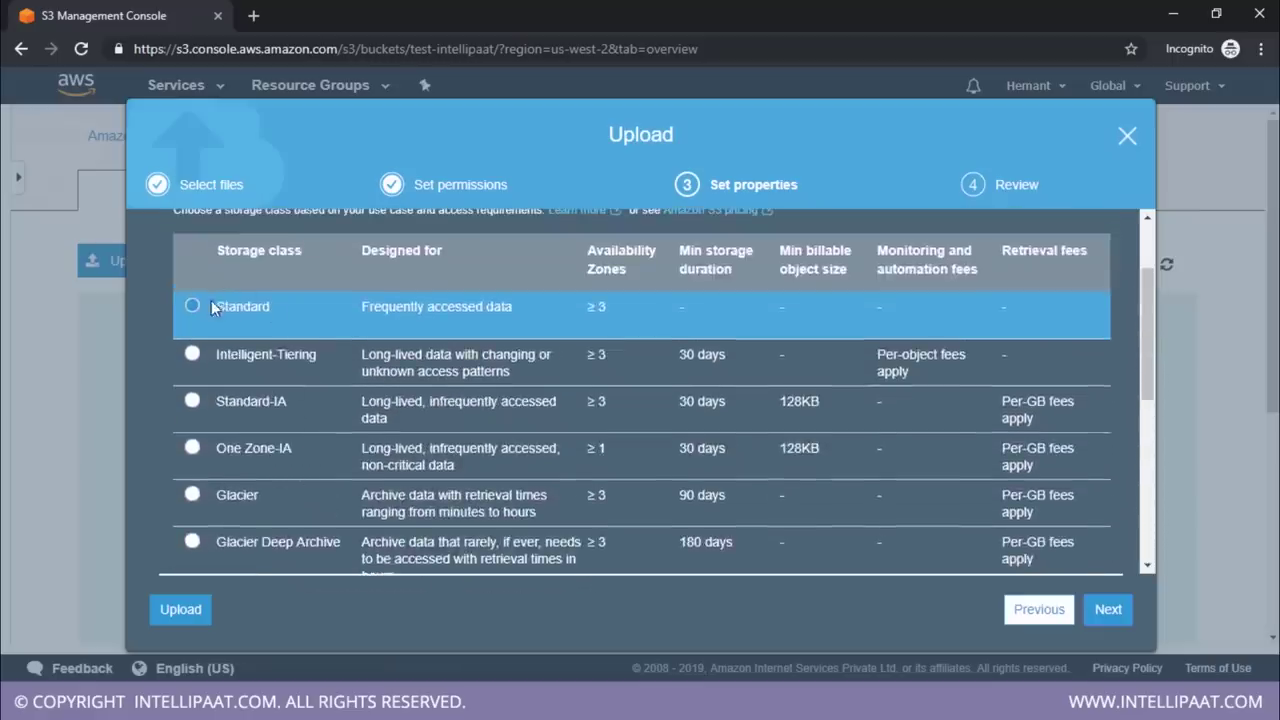
scroll(245, 350, "down", 1)
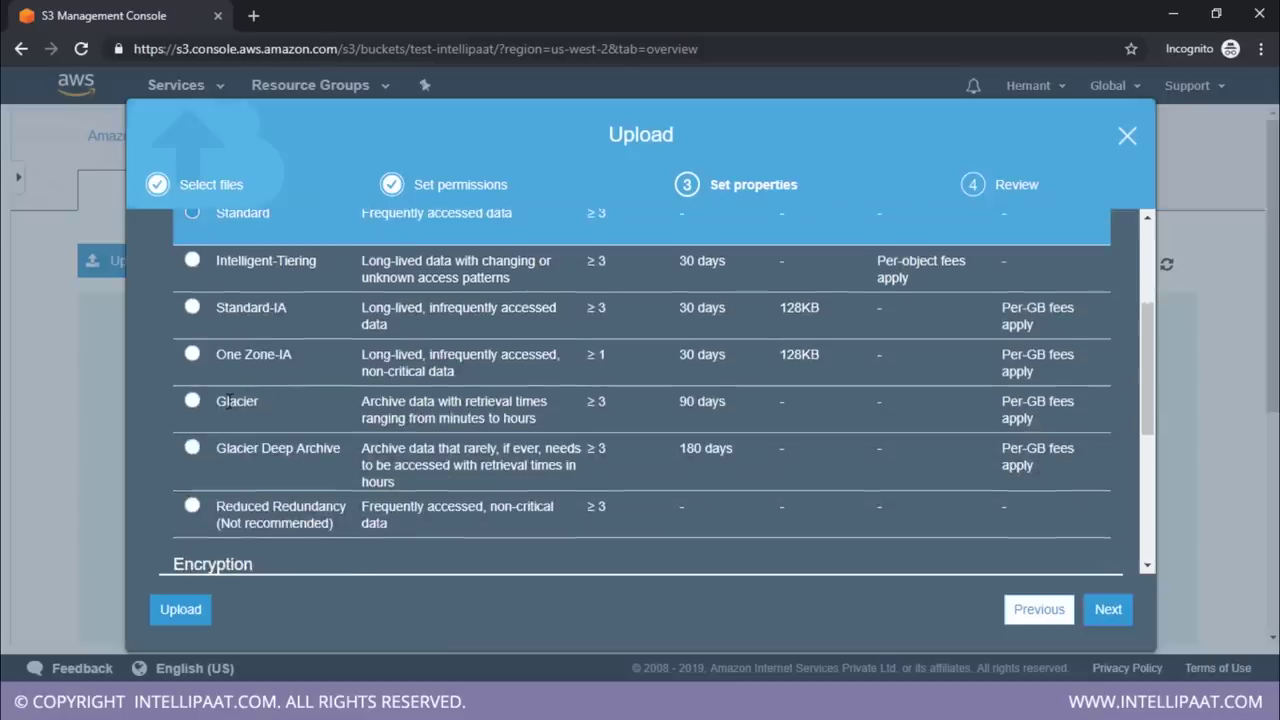
scroll(966, 561, "up", 2)
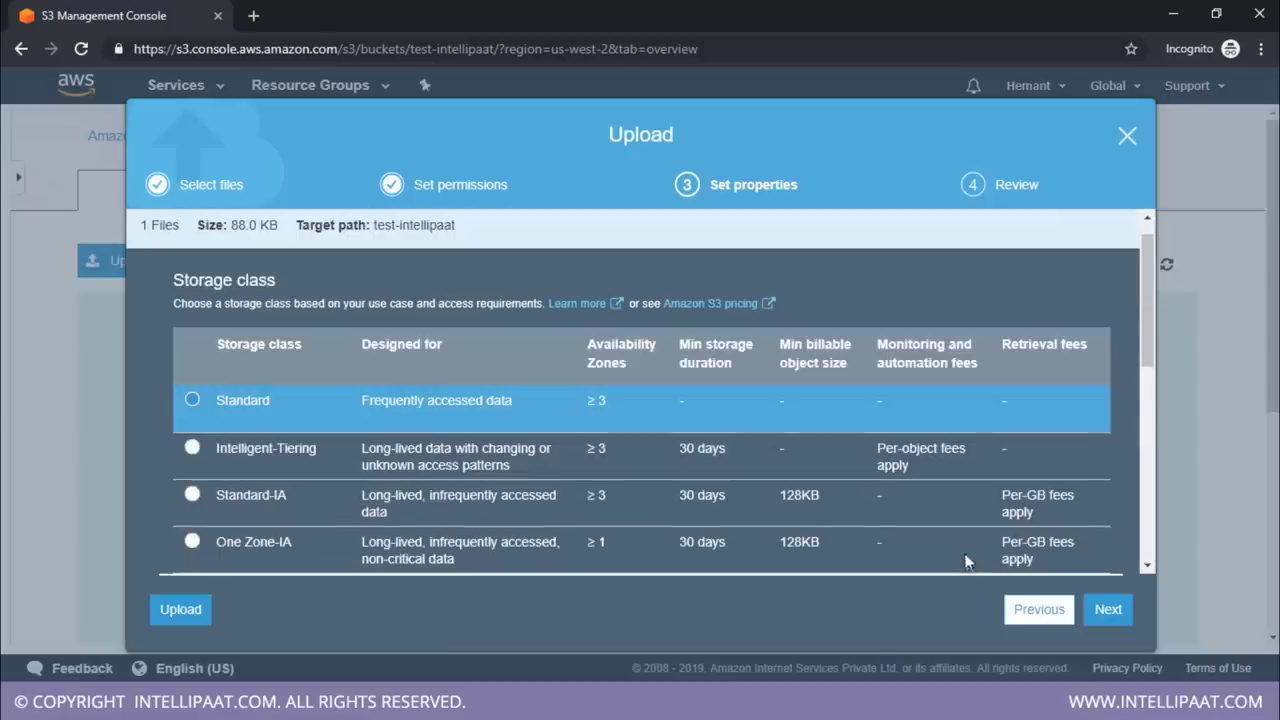
left_click(1104, 612)
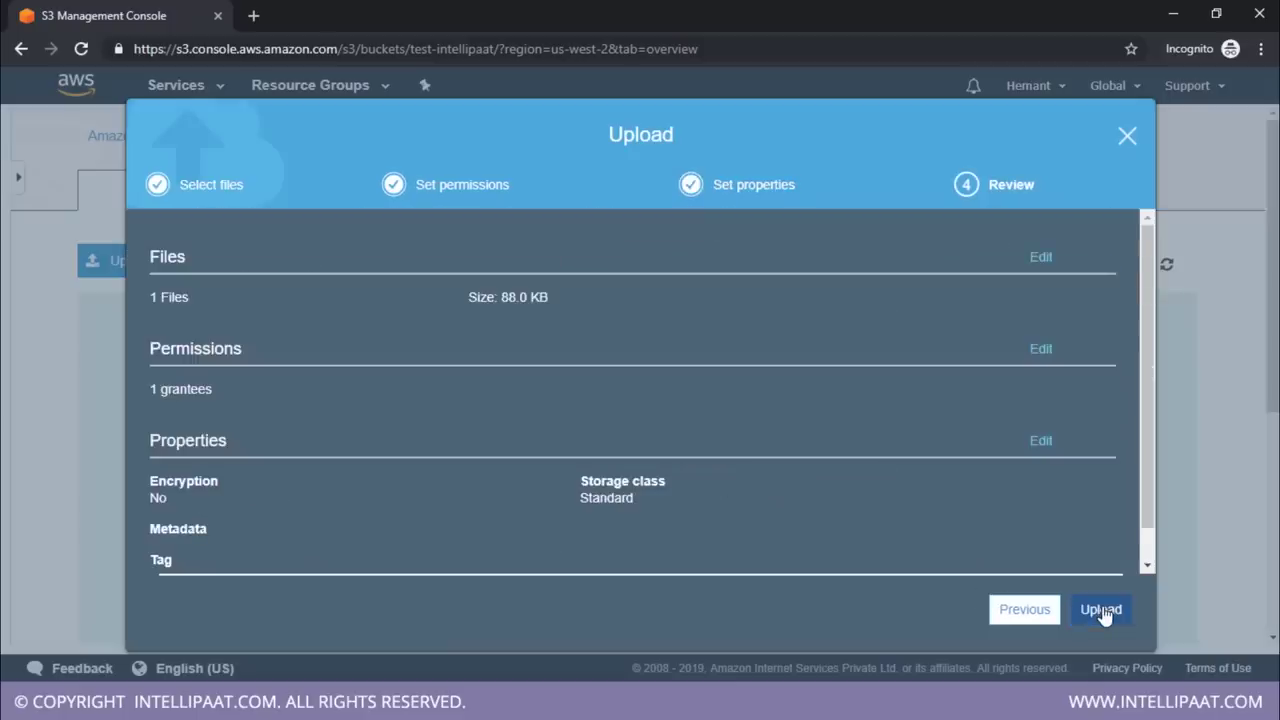
left_click(1078, 612)
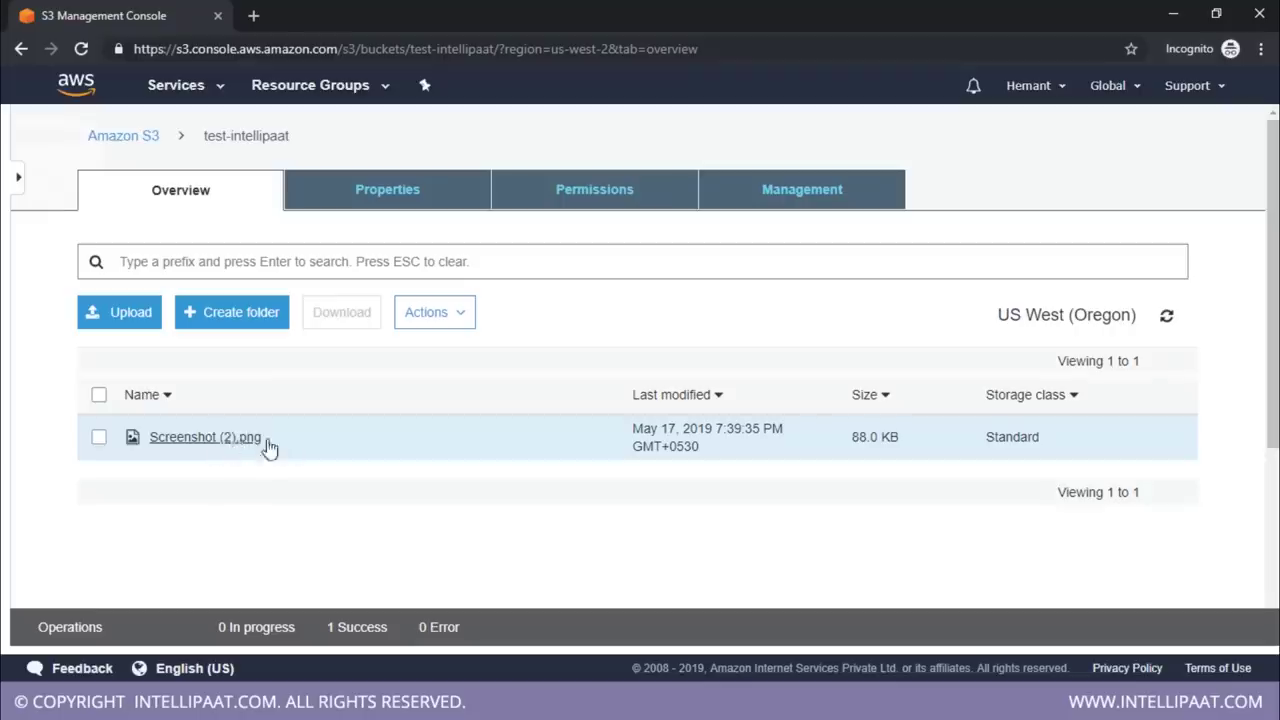
Open Screenshot (2).png's object URL in a new tab, which returns AccessDenied.
left_click(97, 438)
left_click(178, 456)
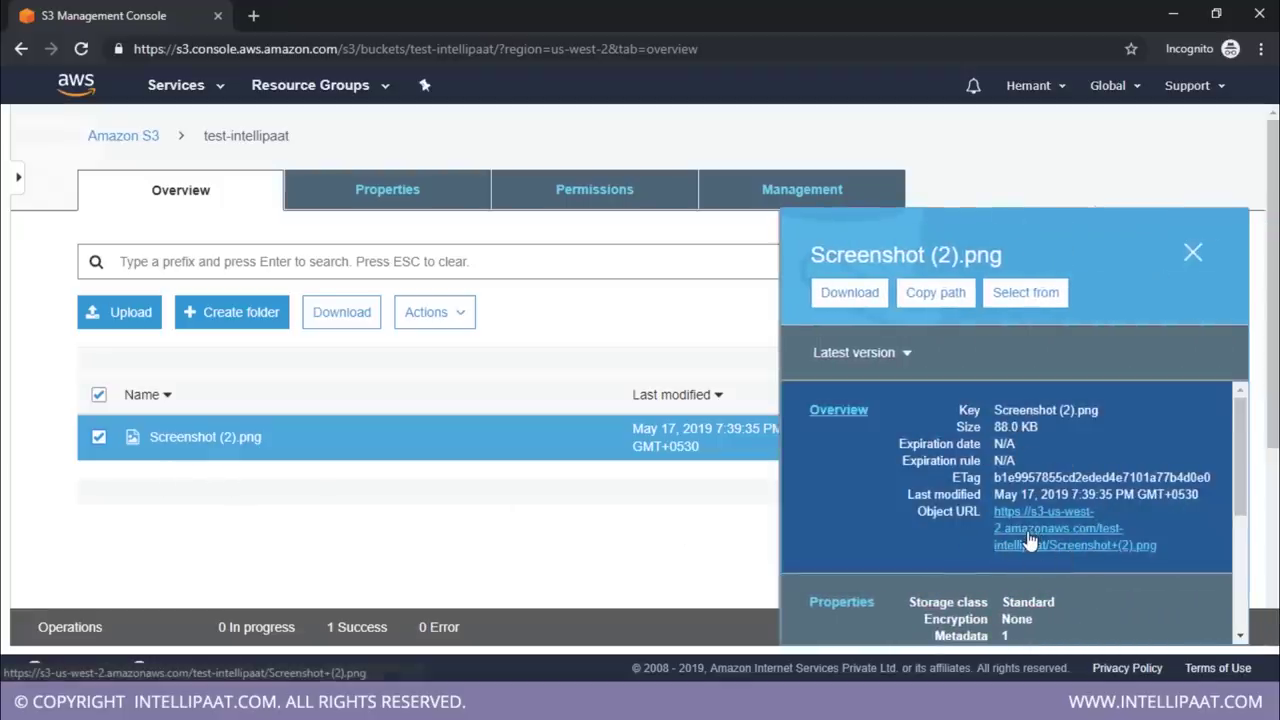
left_click(1030, 541)
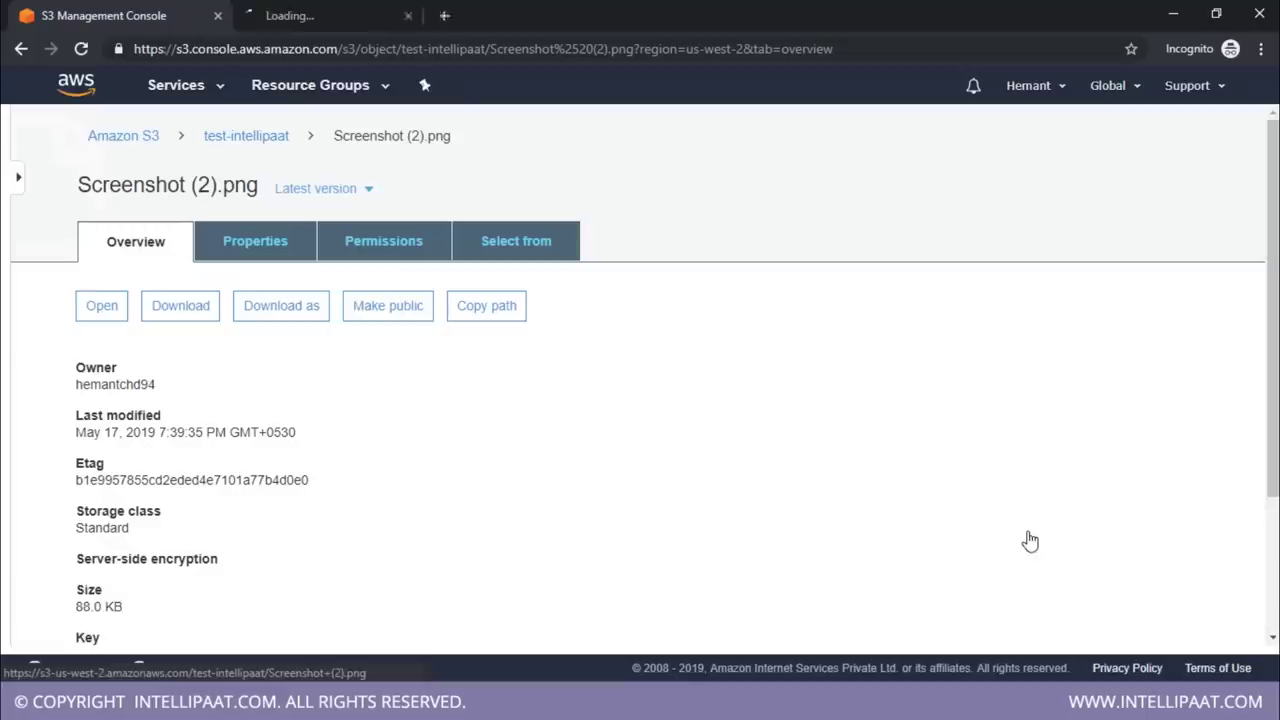
left_click(347, 19)
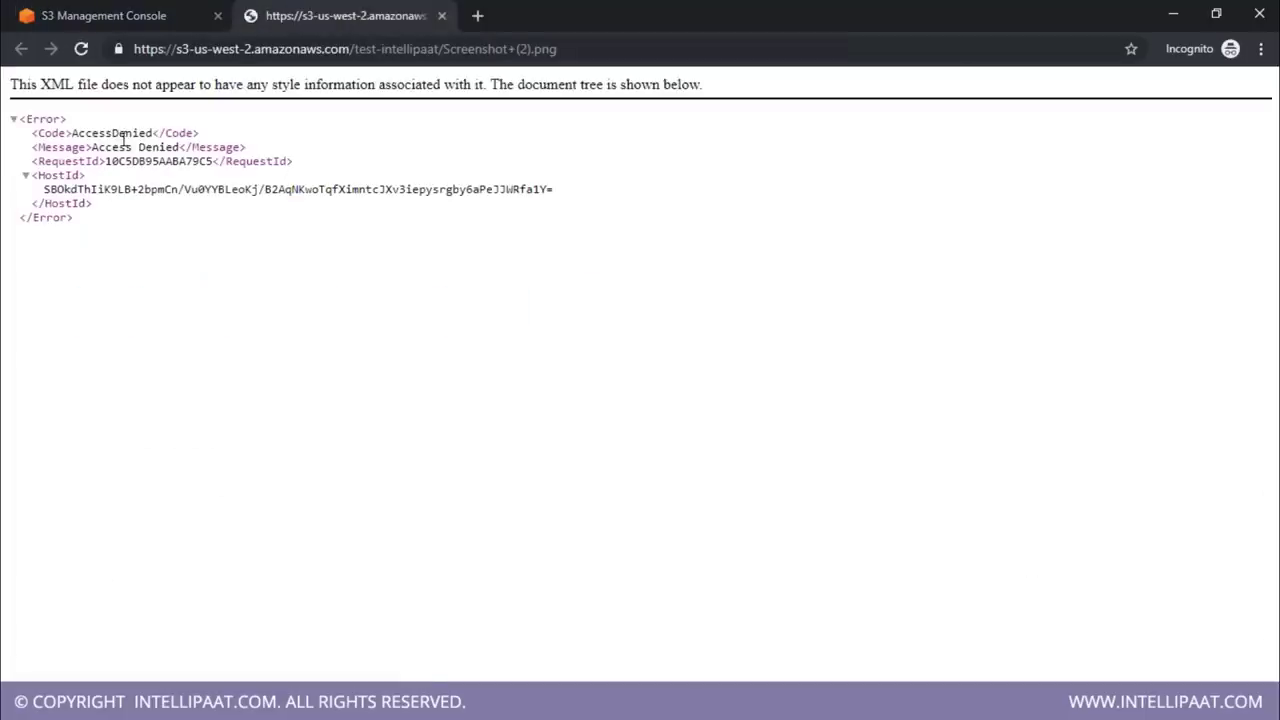
double_click(123, 135)
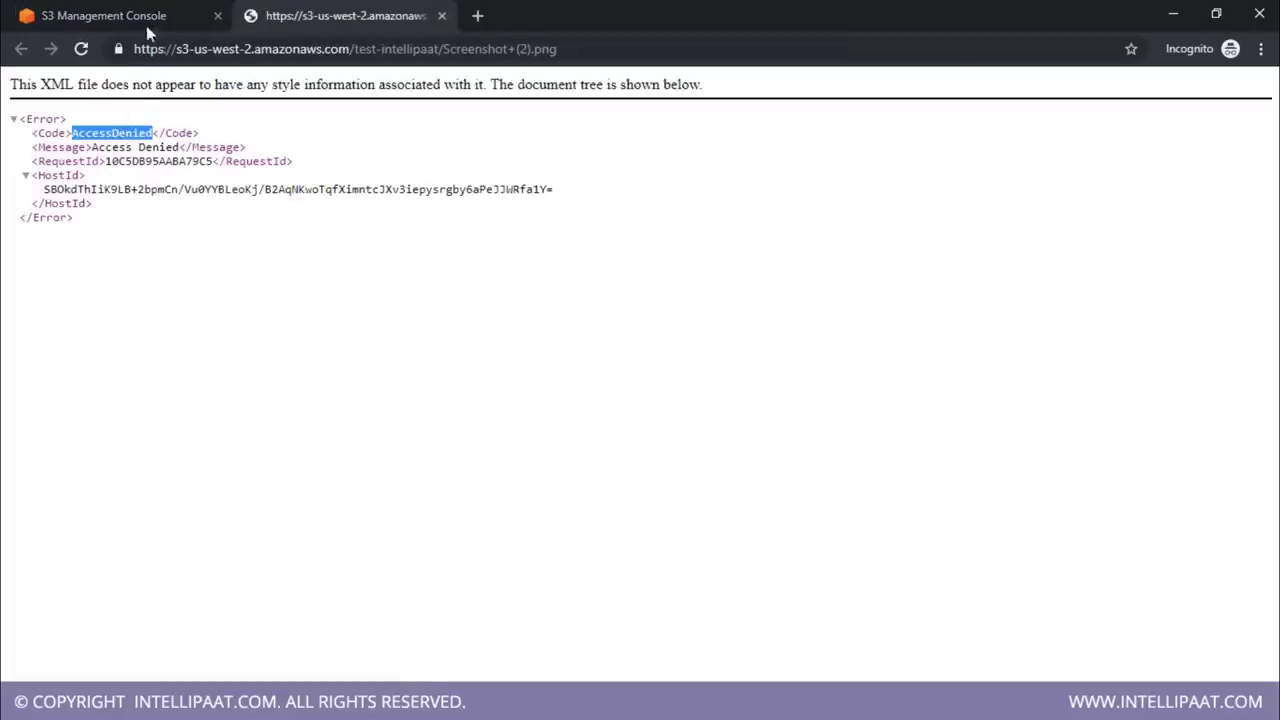
left_click(110, 16)
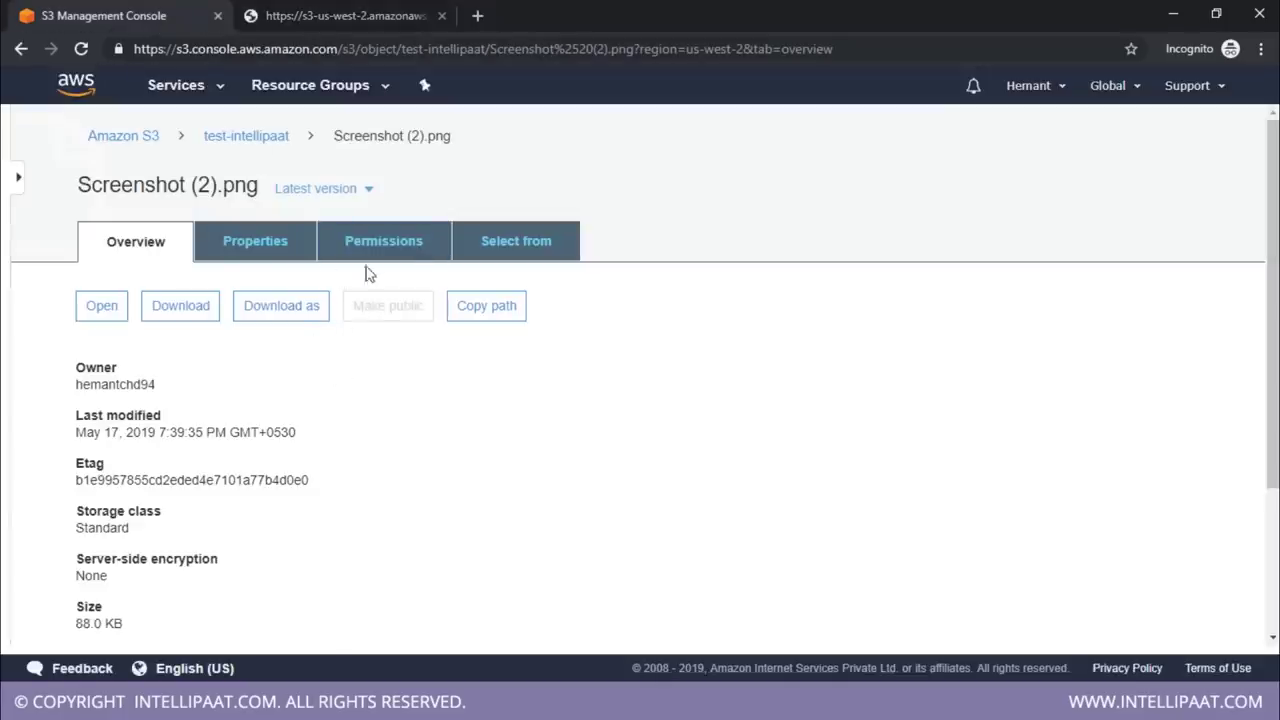
Review the object's properties and permissions, noting public access is blocked, and return to the bucket.
scroll(374, 271, "down", 2)
scroll(374, 271, "up", 2)
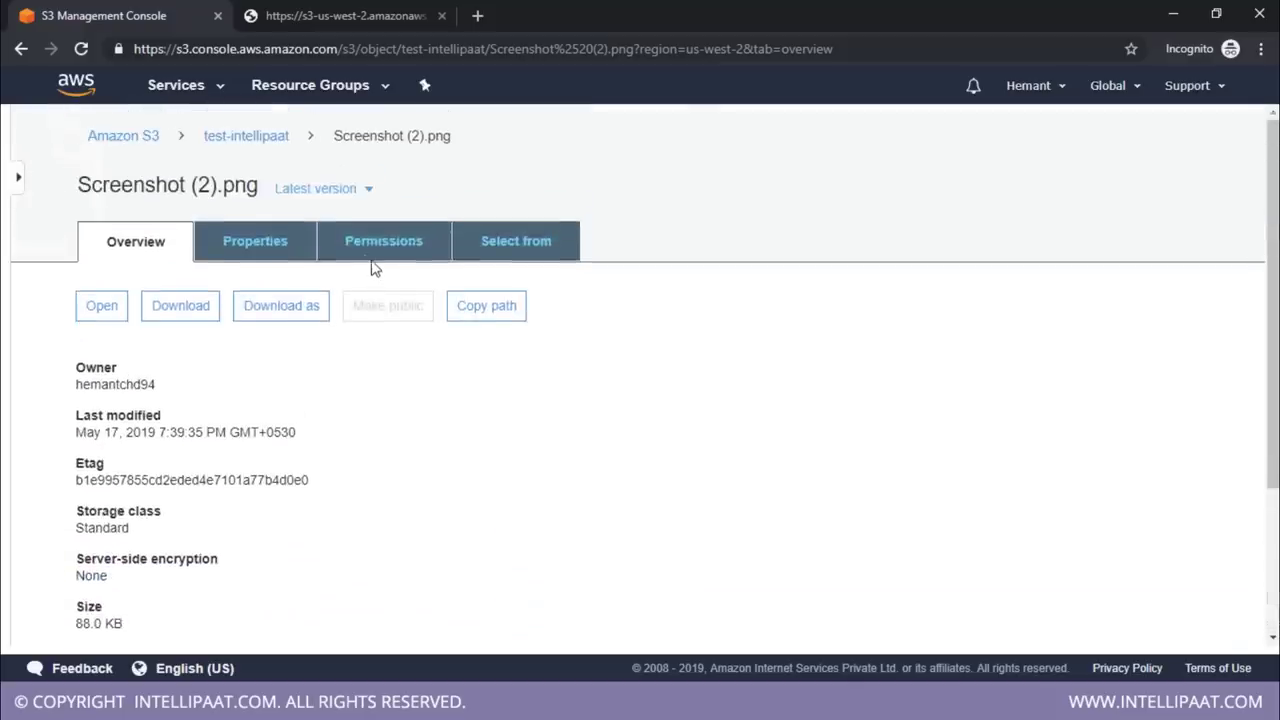
left_click(290, 250)
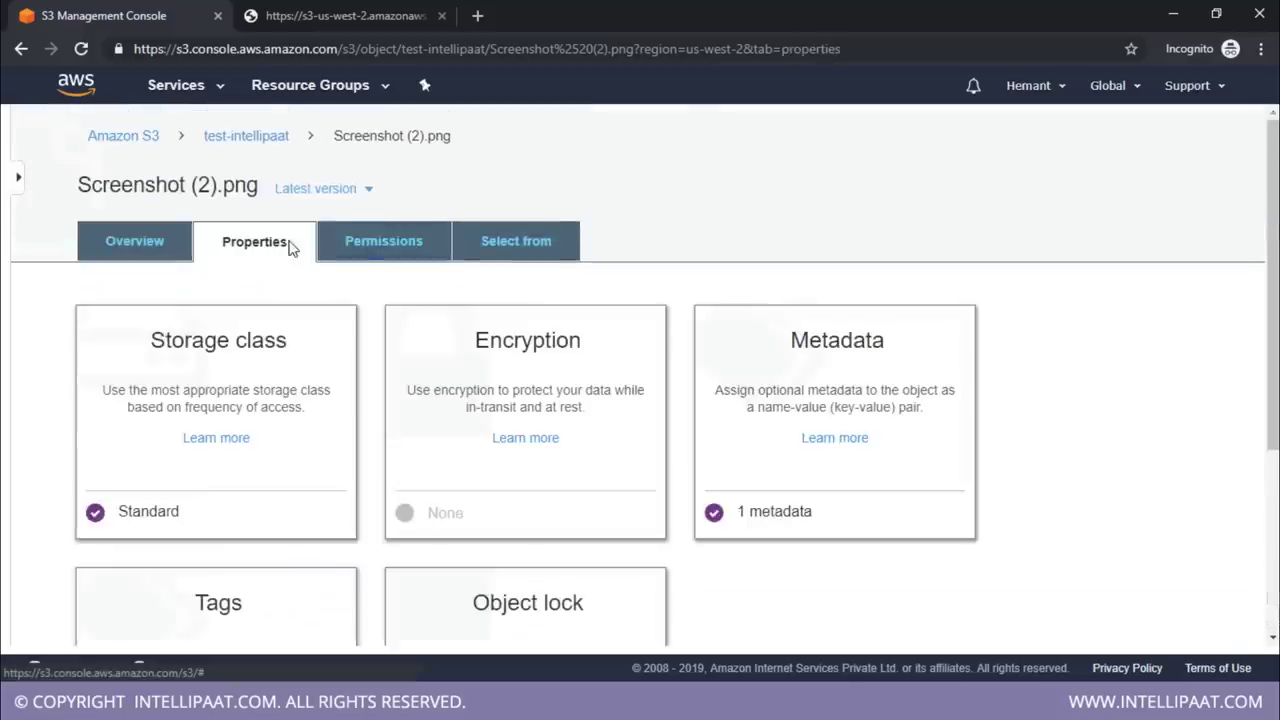
left_click(383, 241)
scroll(383, 337, "down", 3)
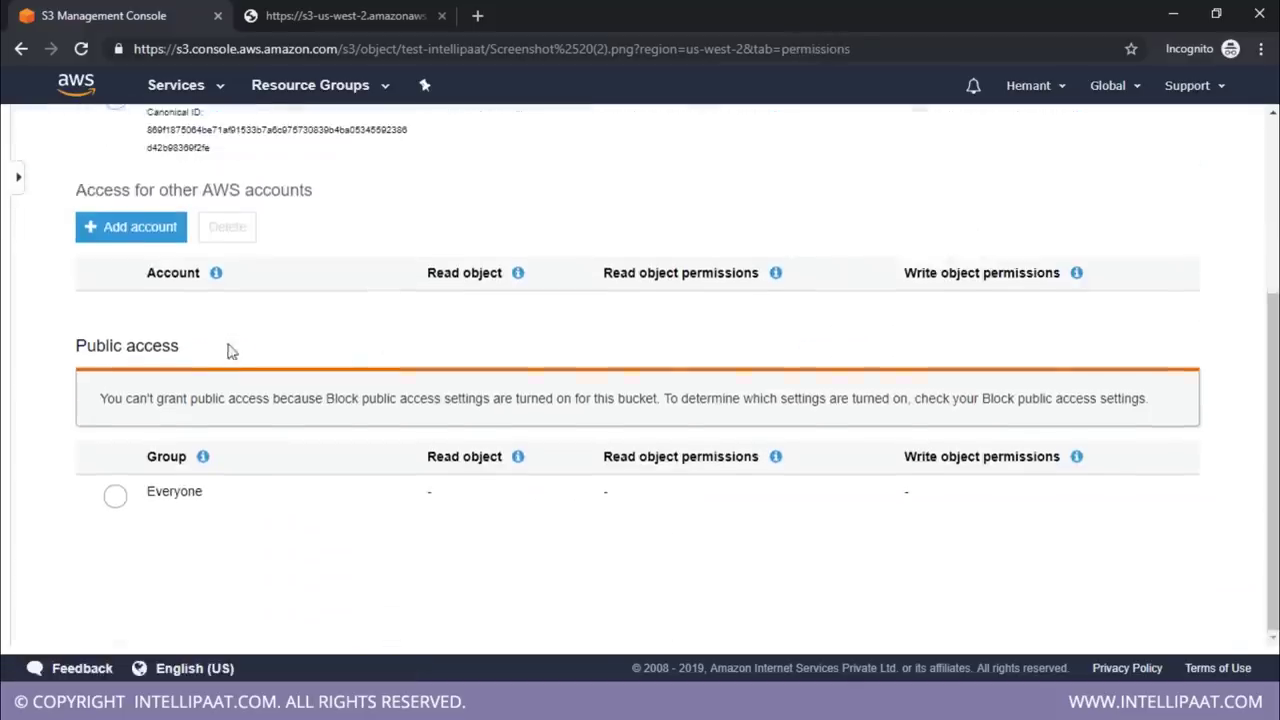
scroll(240, 347, "up", 3)
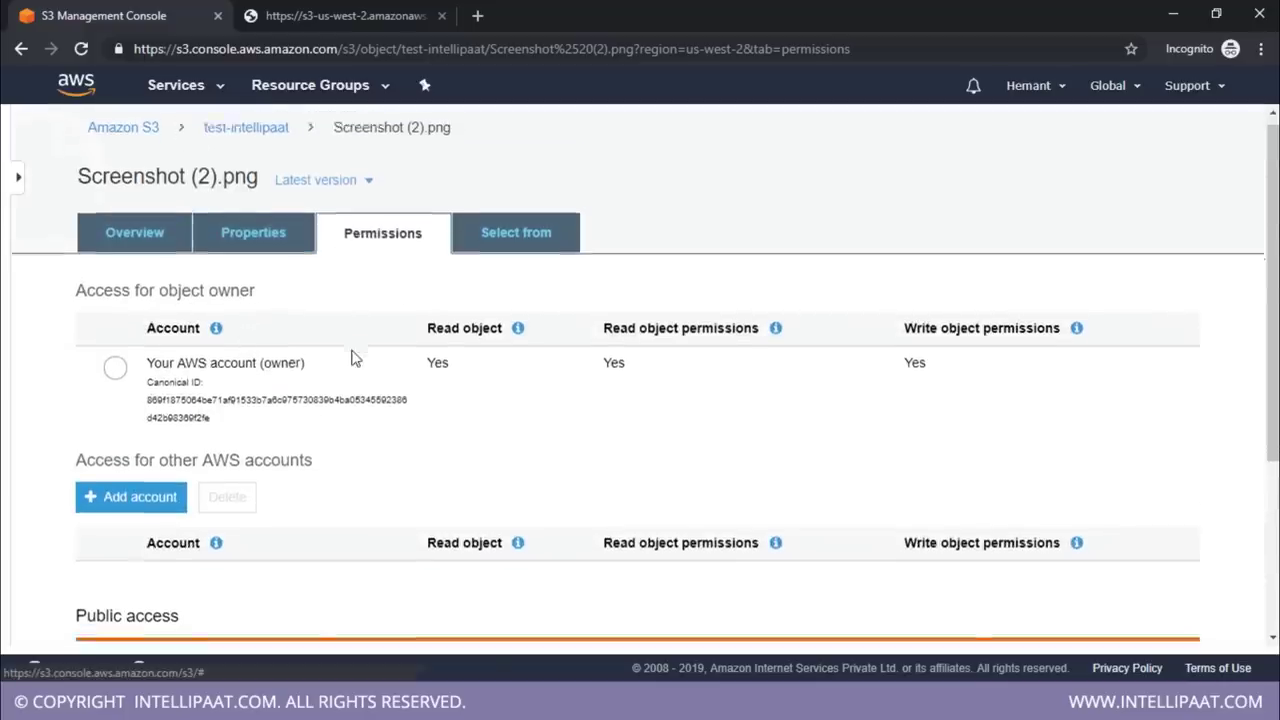
scroll(297, 388, "down", 3)
left_click_drag(77, 346, 228, 356)
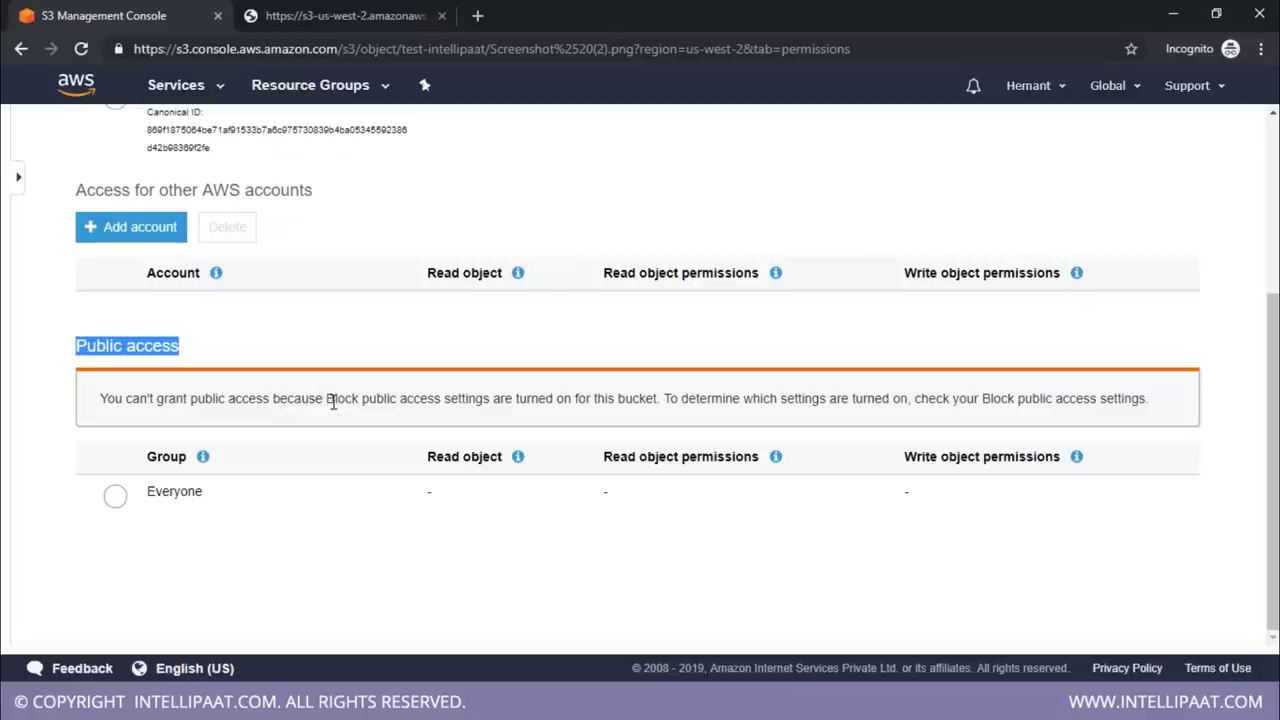
left_click_drag(327, 400, 503, 401)
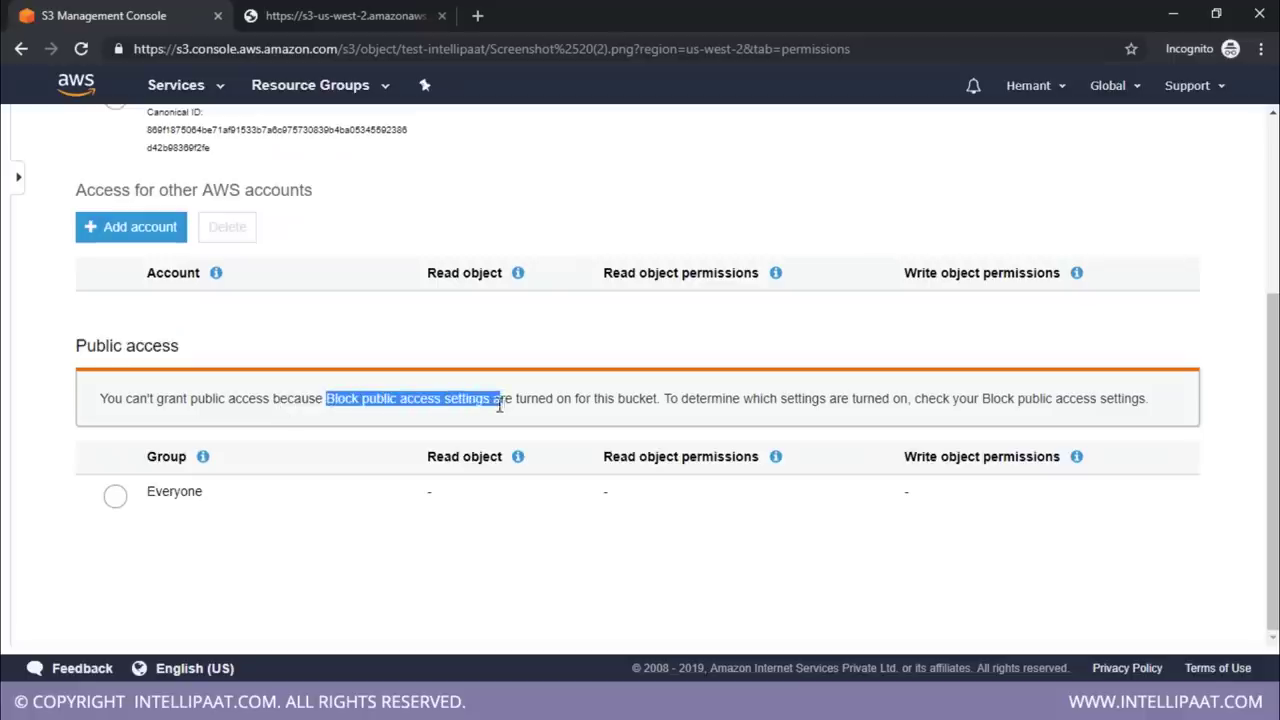
scroll(293, 331, "up", 3)
left_click(246, 145)
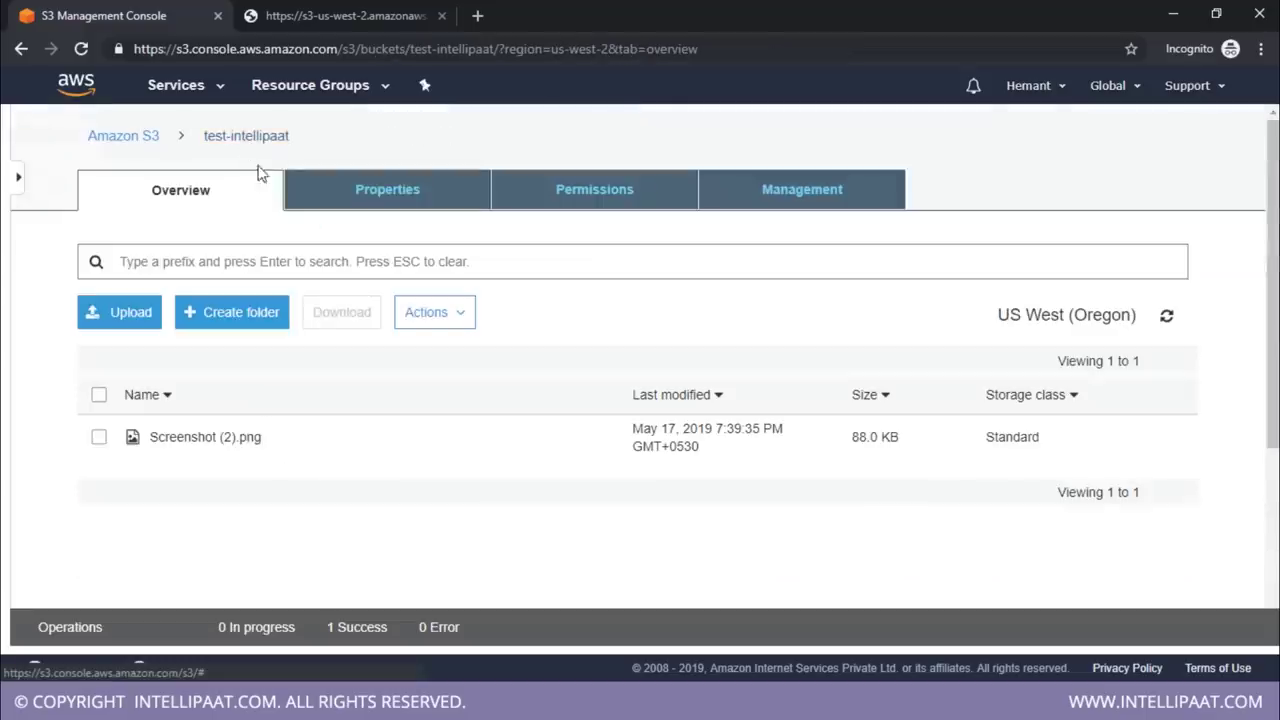
Go from the bucket list to the test-intellipaat bucket's Permissions settings.
left_click(440, 313)
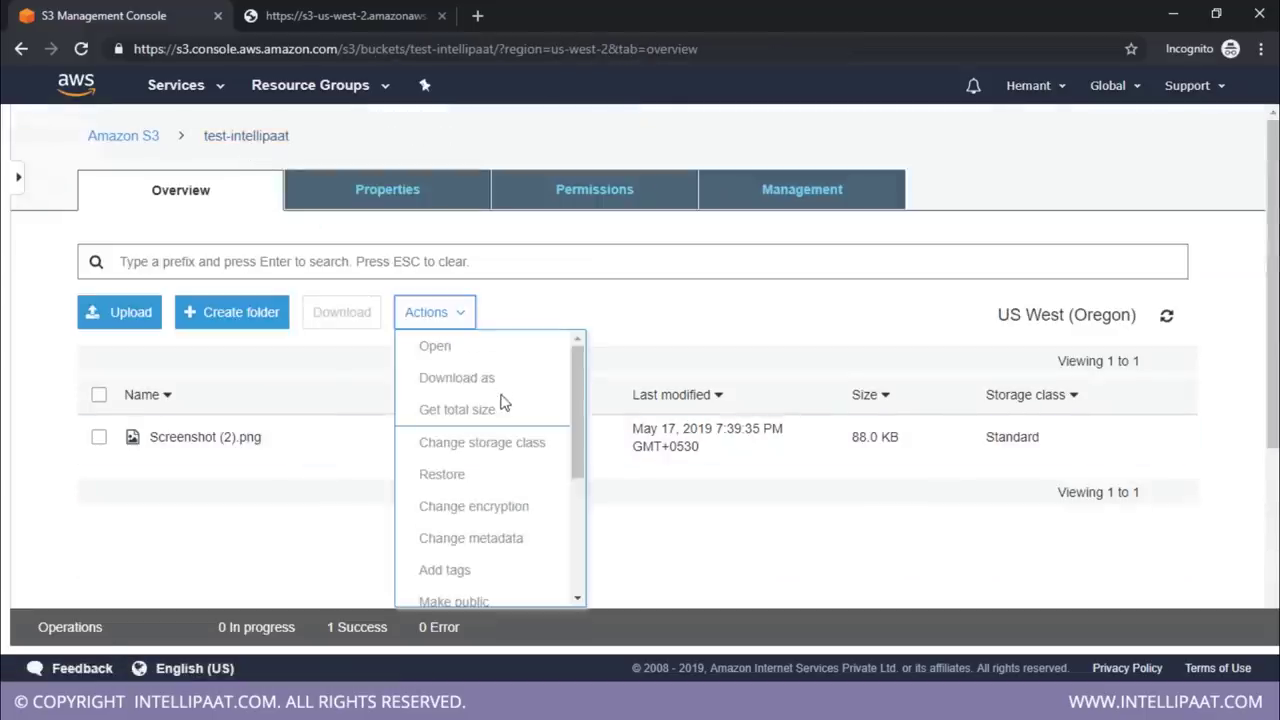
scroll(505, 402, "down", 3)
left_click(100, 586)
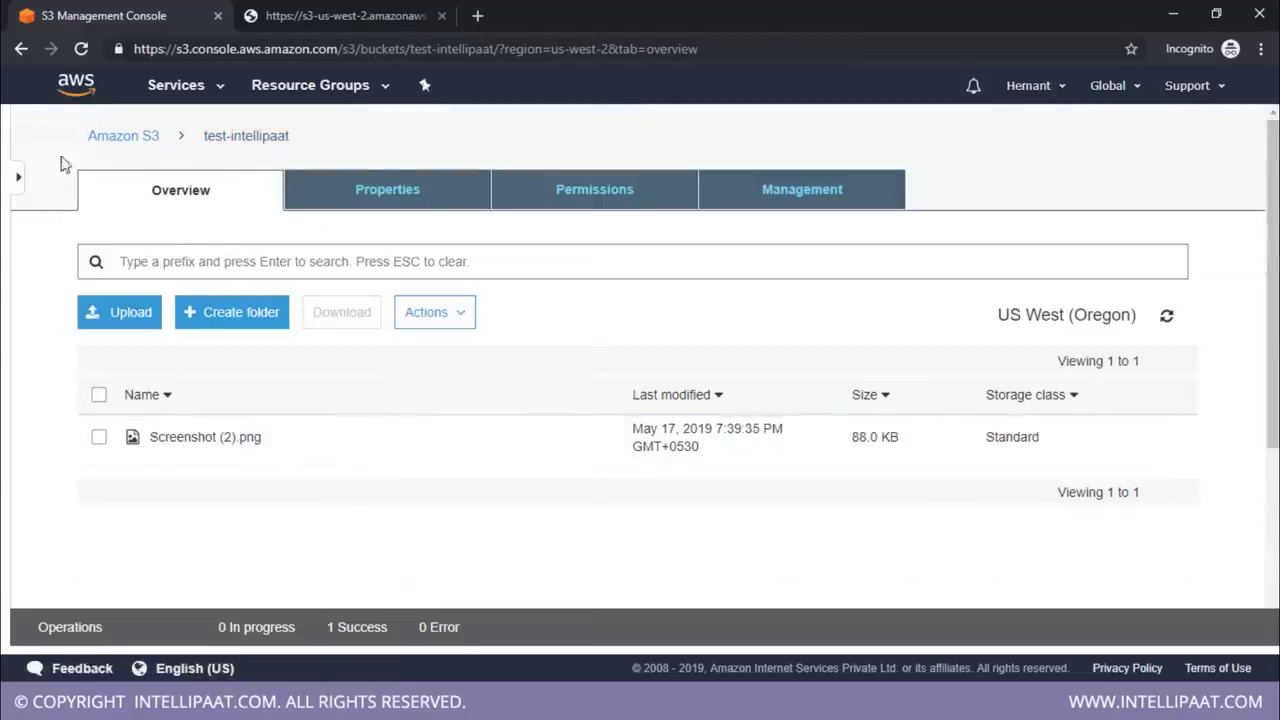
left_click(123, 136)
left_click(320, 462)
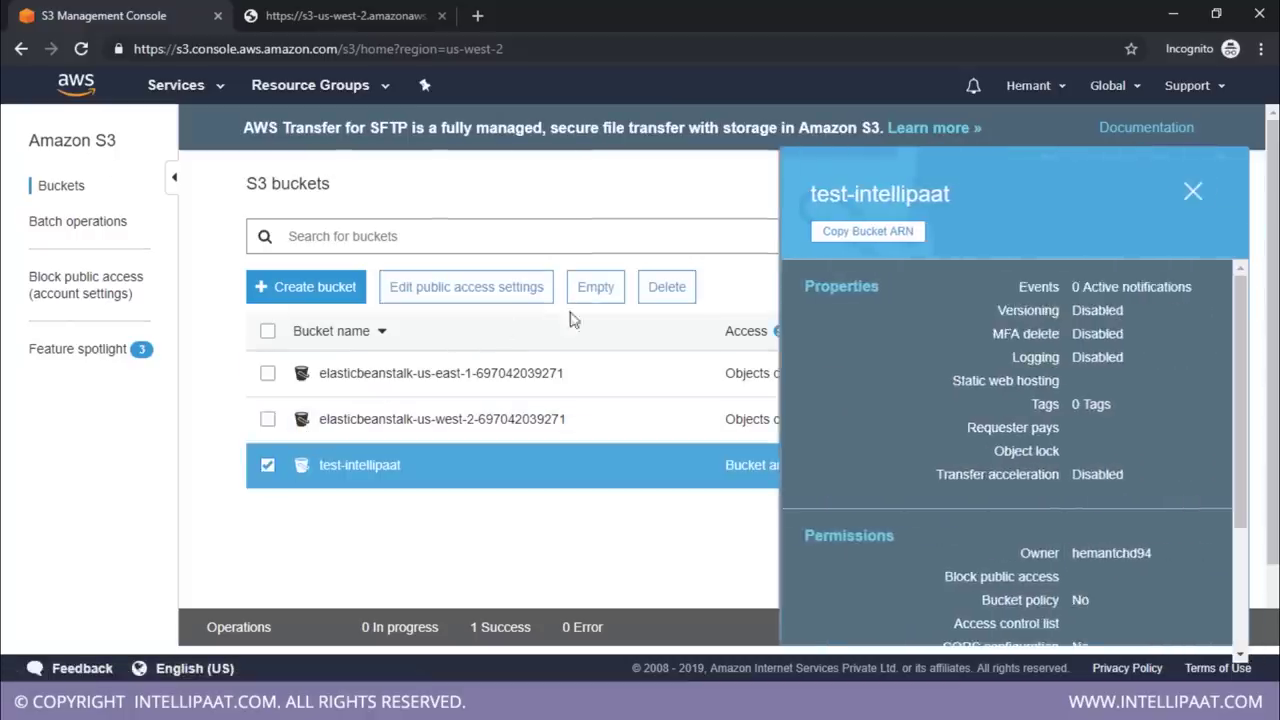
scroll(940, 430, "down", 2)
scroll(943, 457, "up", 2)
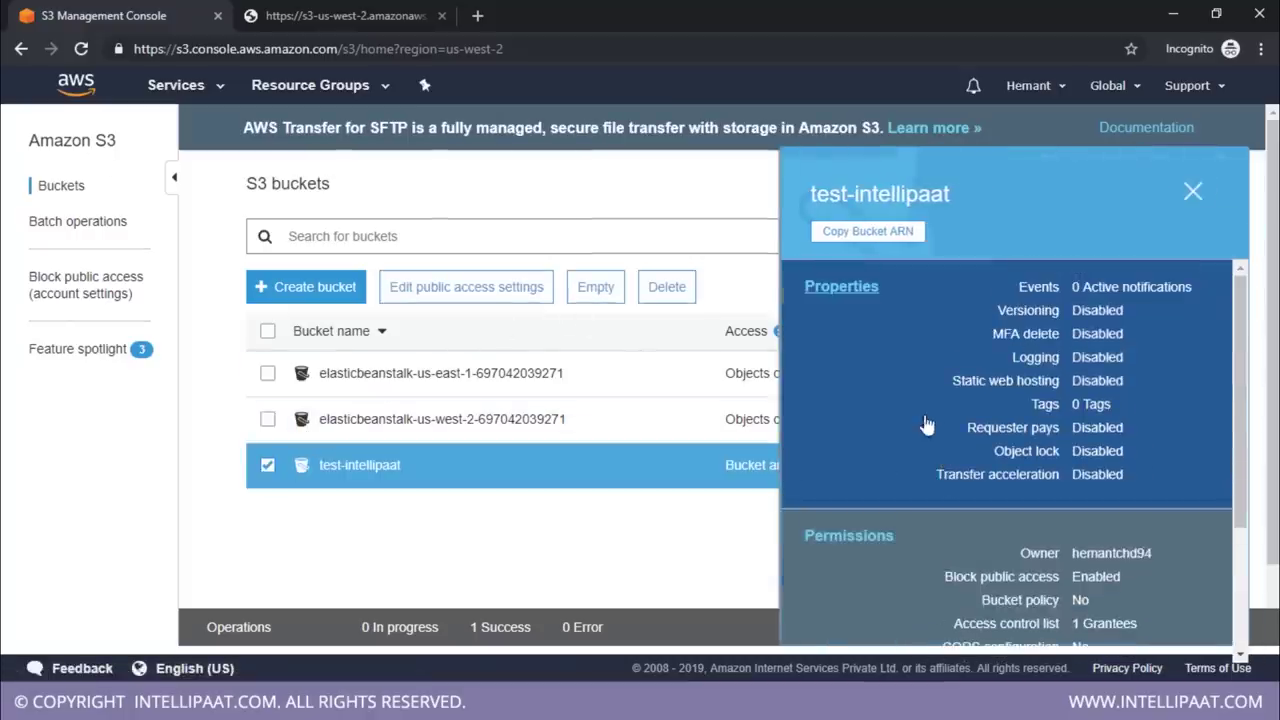
scroll(847, 375, "down", 2)
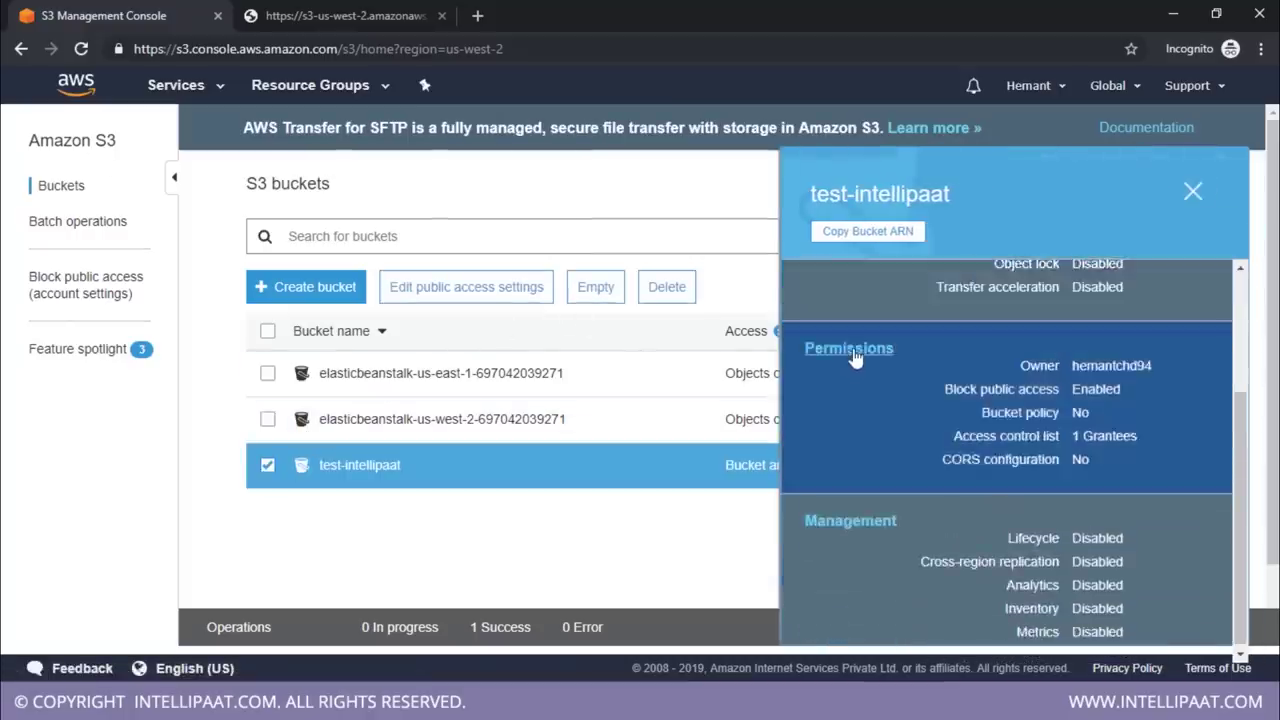
left_click(852, 356)
scroll(532, 393, "down", 1)
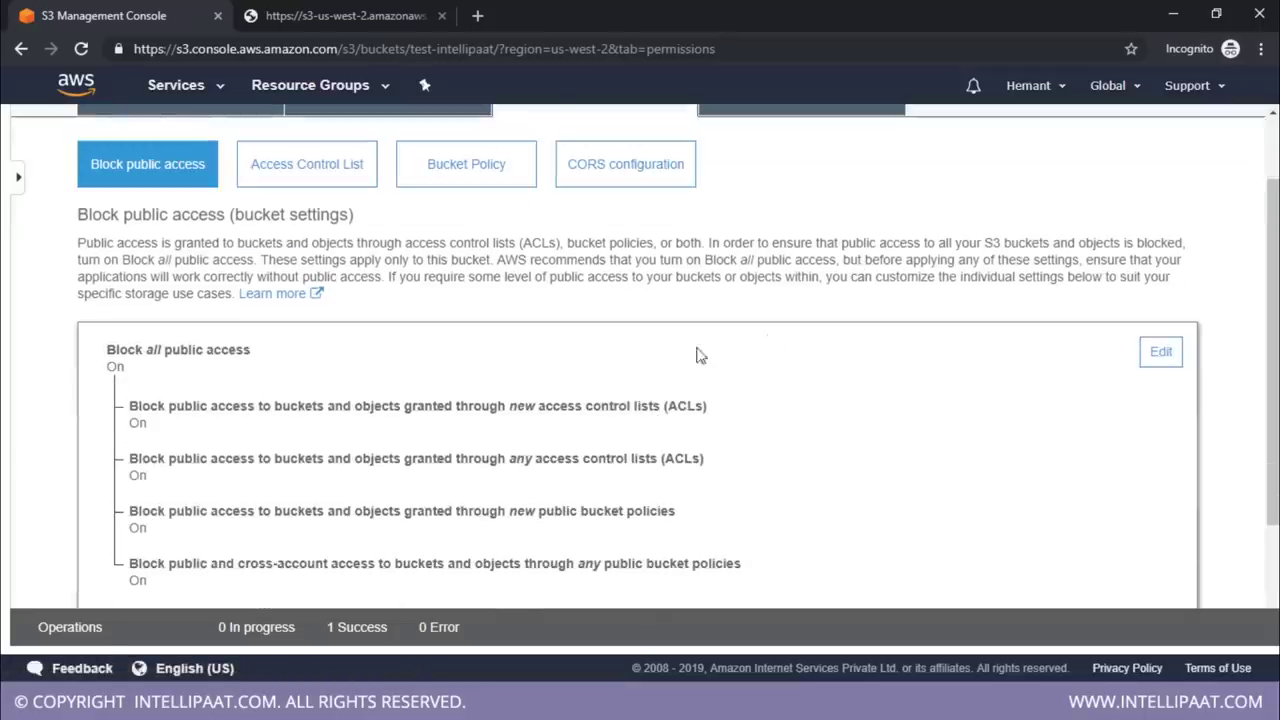
Uncheck Block all public access, save, and confirm the change with 'confirm'.
left_click(1148, 357)
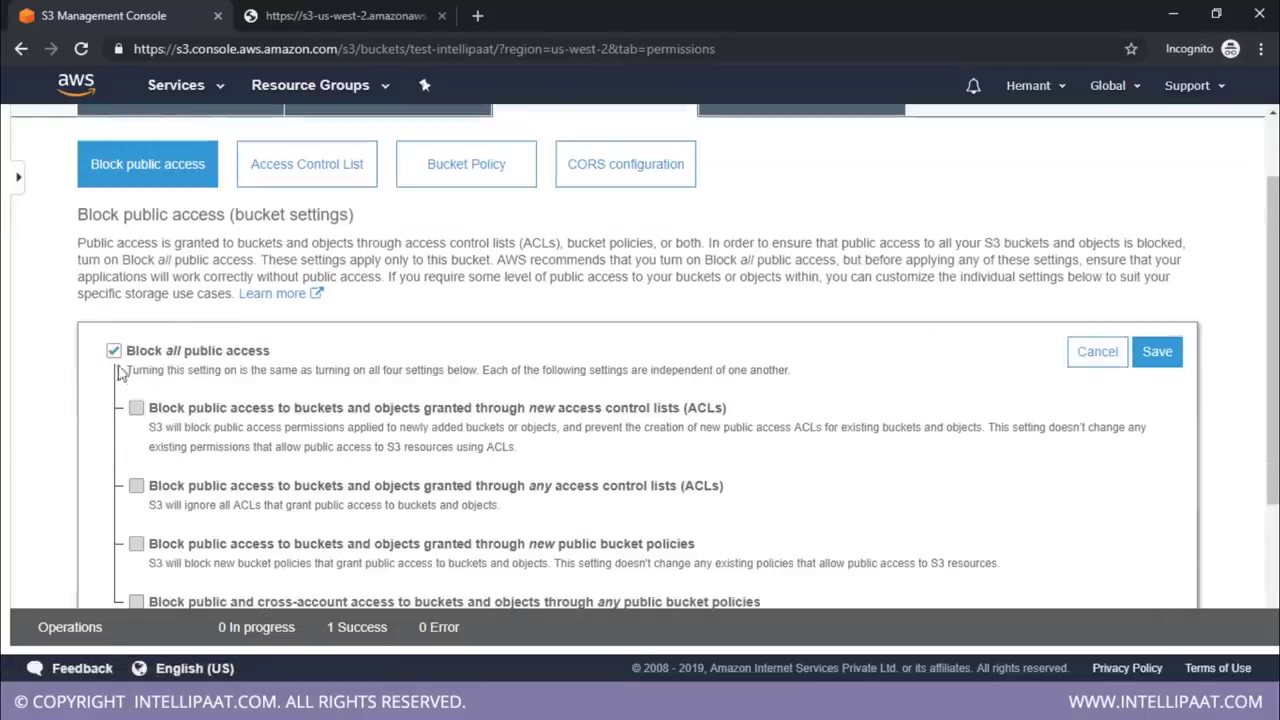
left_click(113, 352)
left_click(1157, 356)
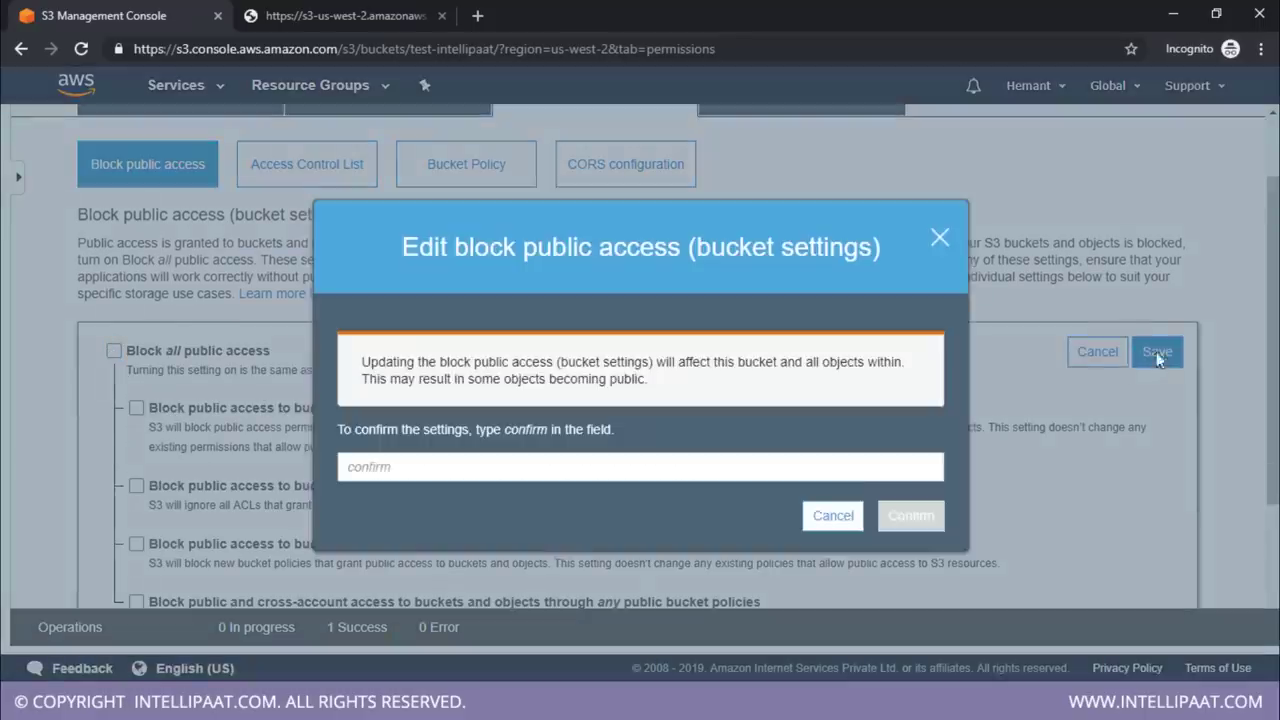
left_click(400, 467)
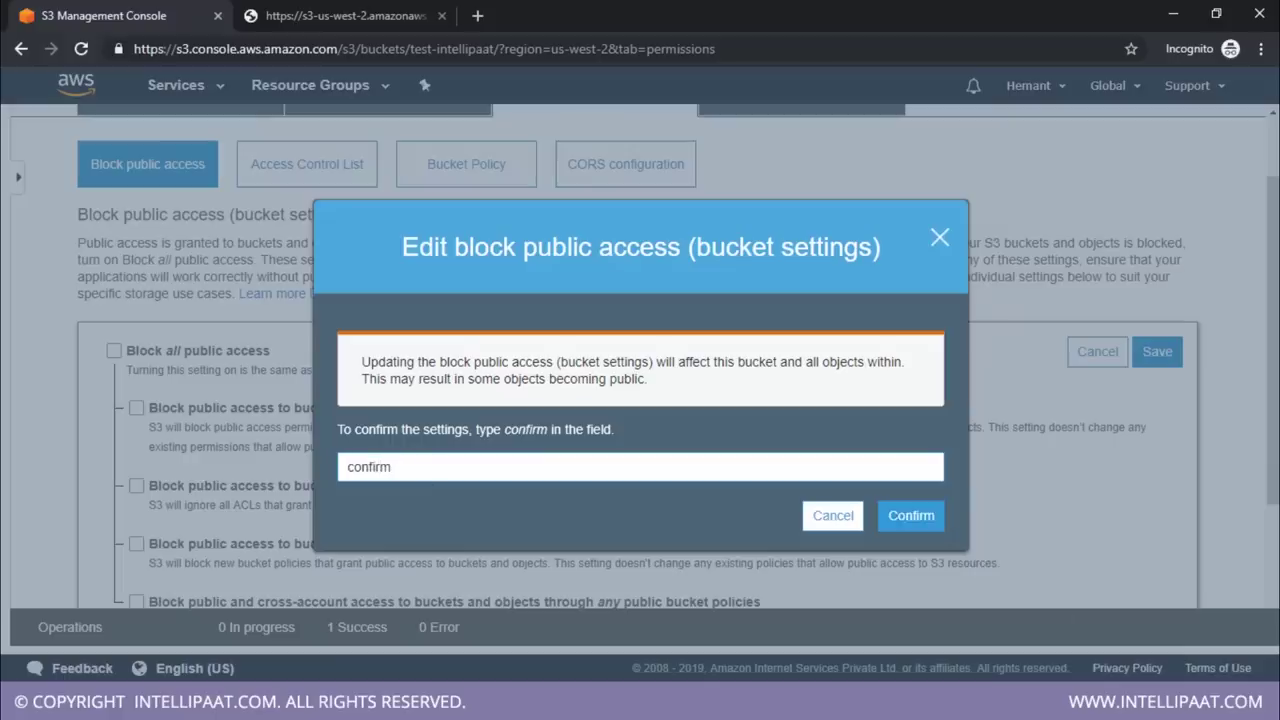
left_click(908, 527)
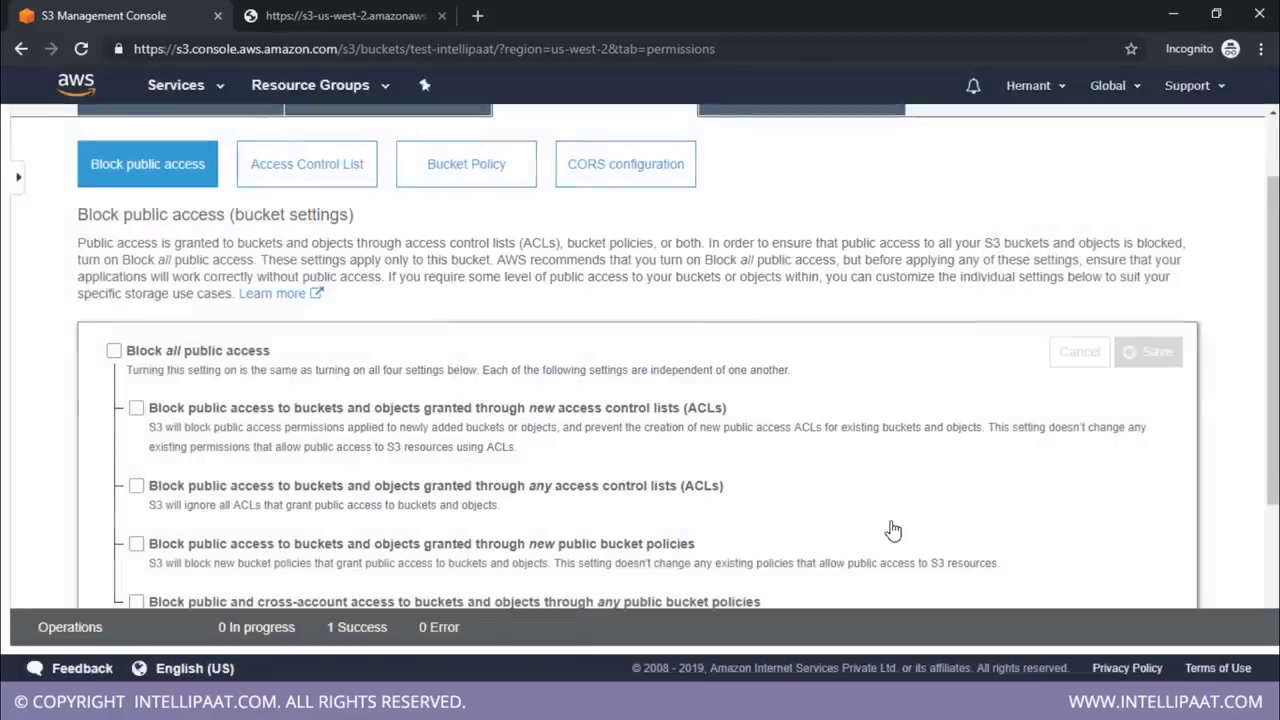
Return to the bucket's Overview and select Screenshot (2).png.
scroll(480, 305, "up", 1)
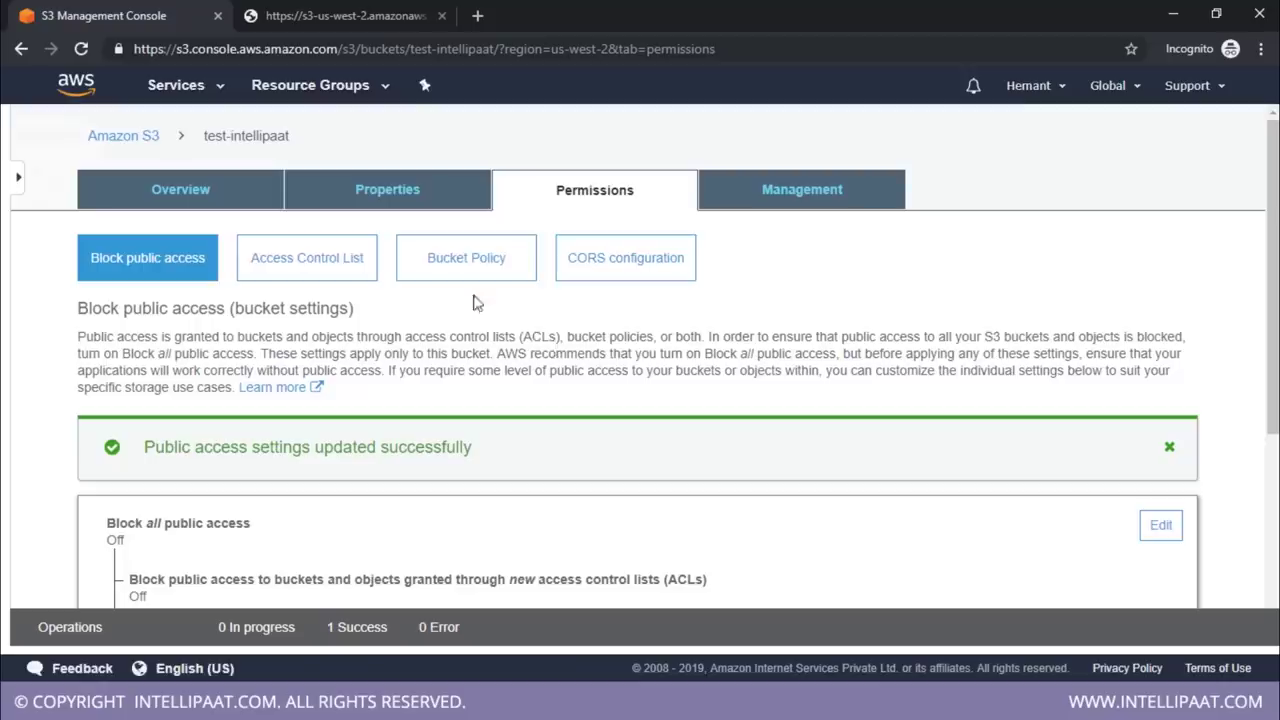
left_click(391, 190)
left_click(232, 205)
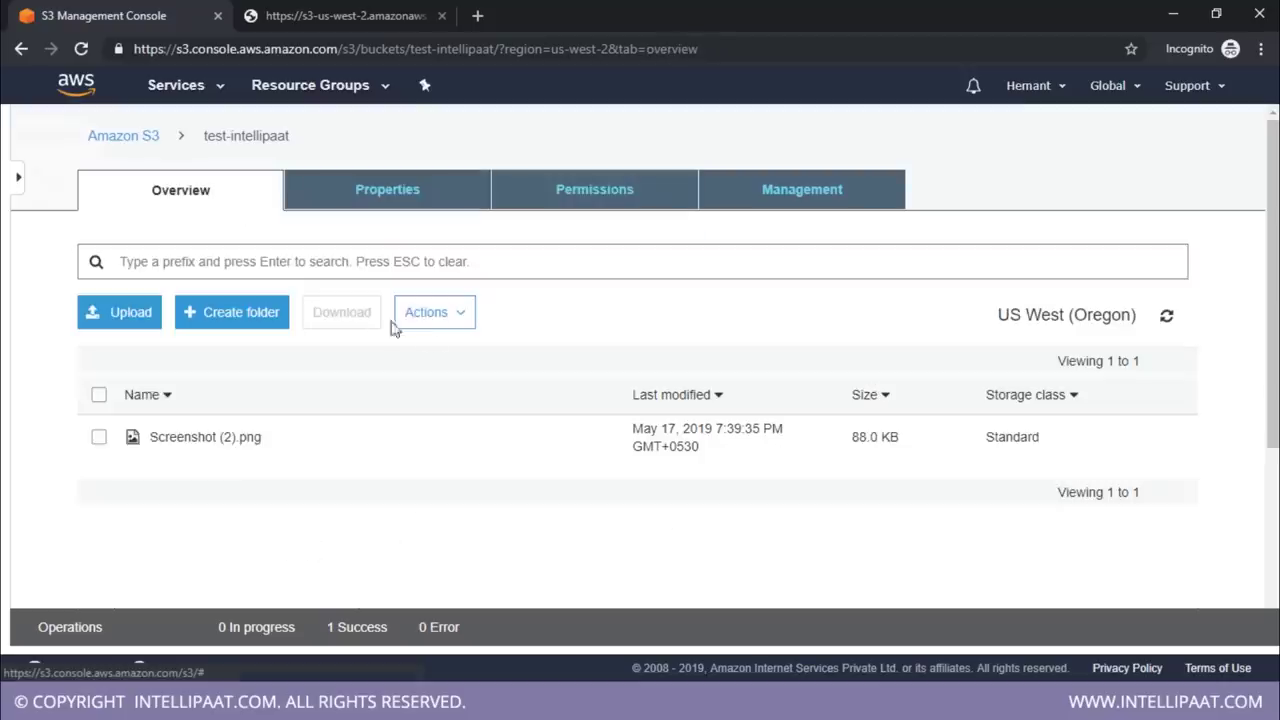
left_click(99, 437)
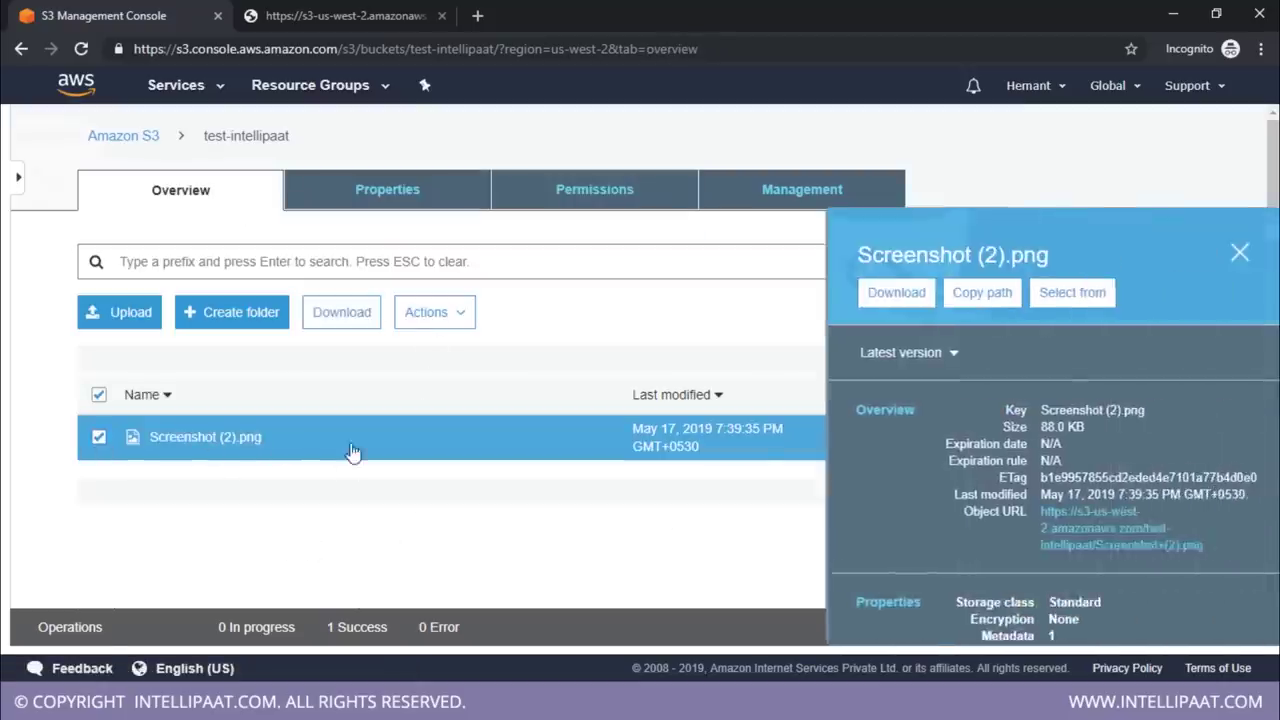
Reload the object URL tab to check whether the image is accessible yet.
left_click(330, 15)
left_click(81, 49)
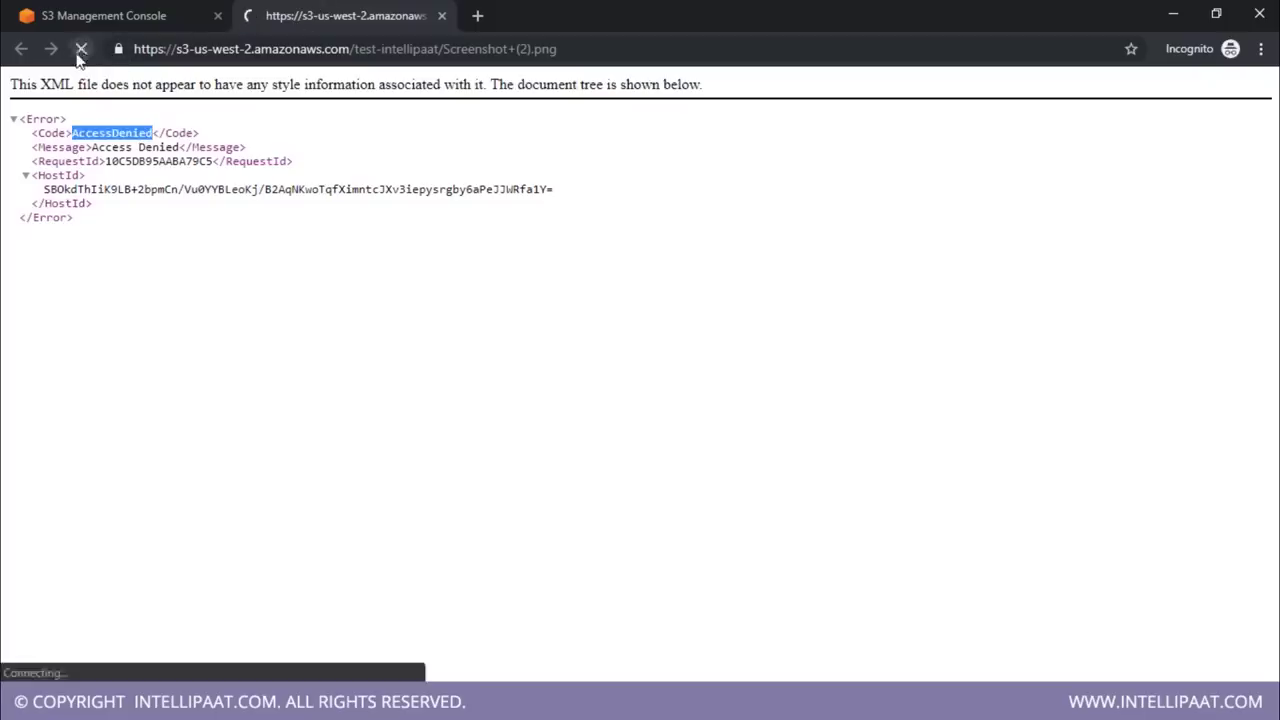
left_click(143, 14)
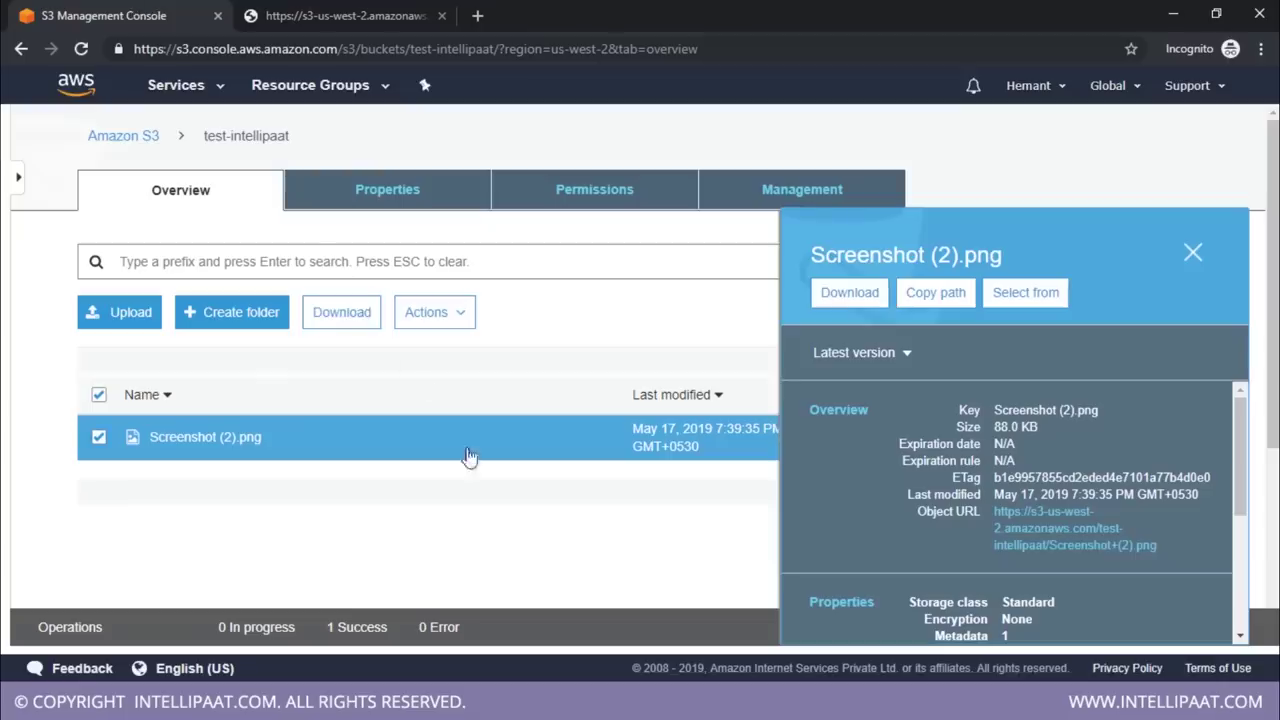
Grant Everyone Read object access on Screenshot (2).png and save.
scroll(880, 470, "down", 3)
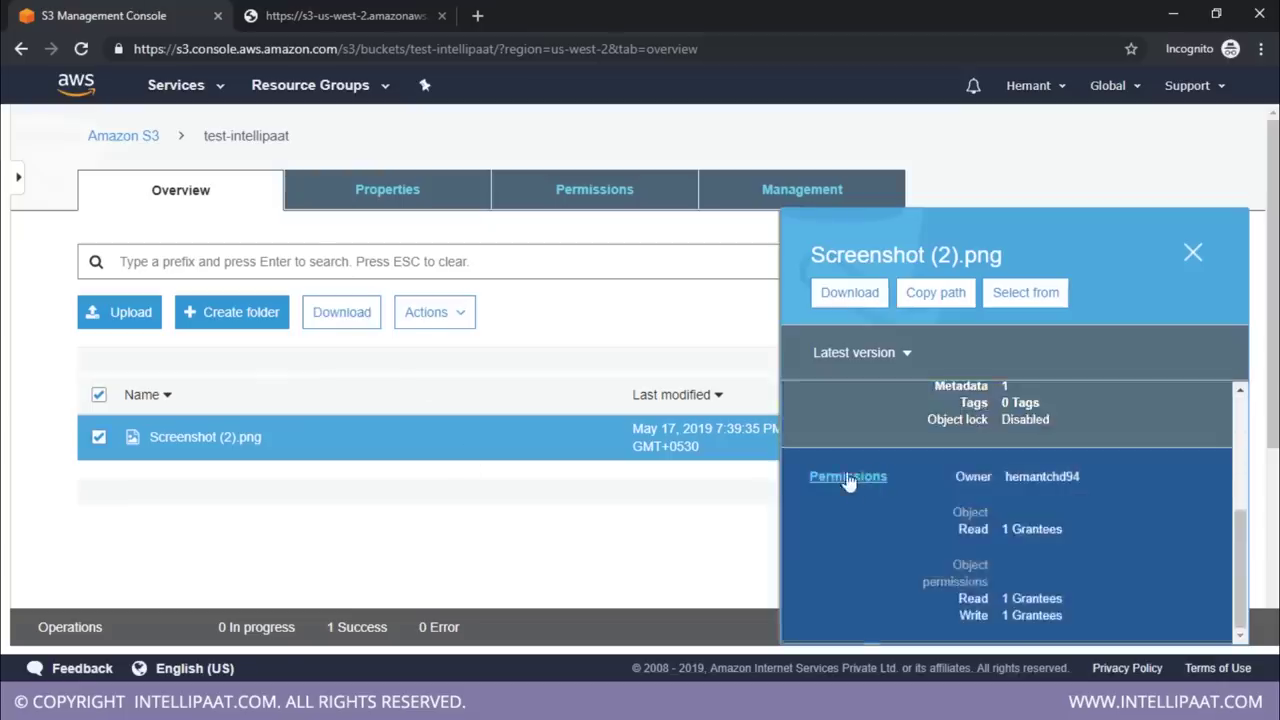
left_click(848, 478)
scroll(846, 480, "down", 3)
left_click(115, 497)
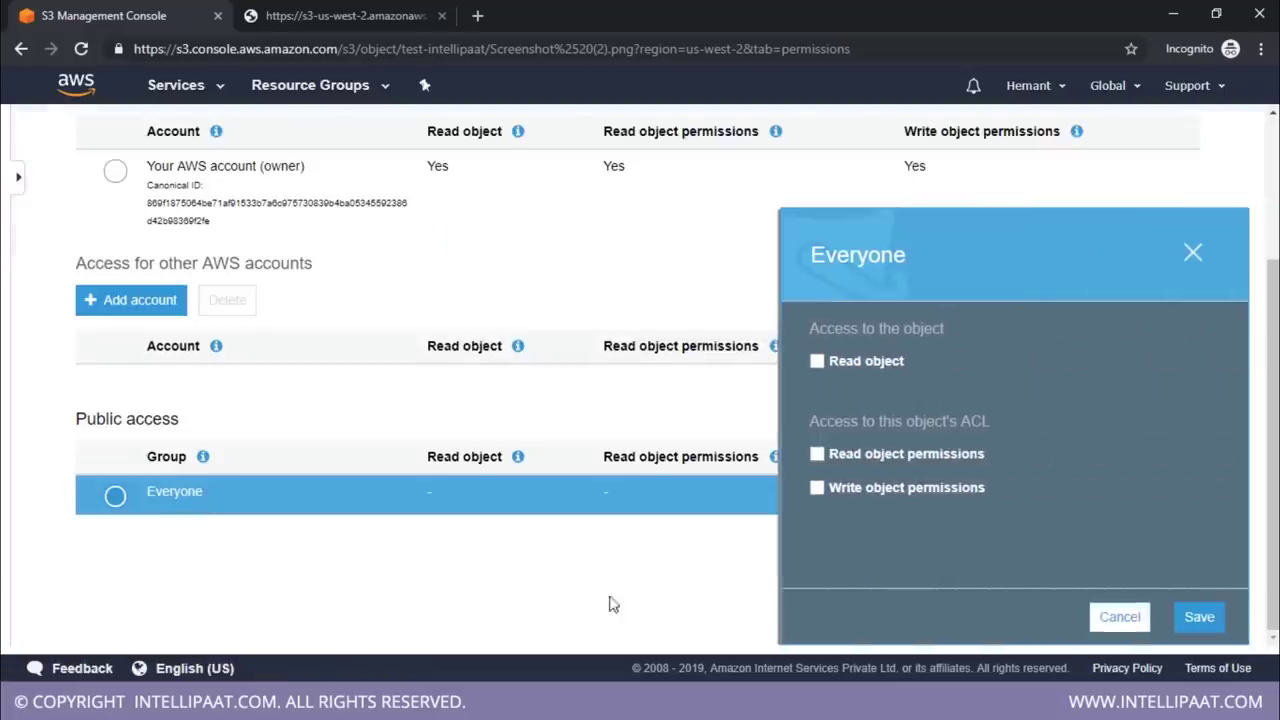
left_click(816, 364)
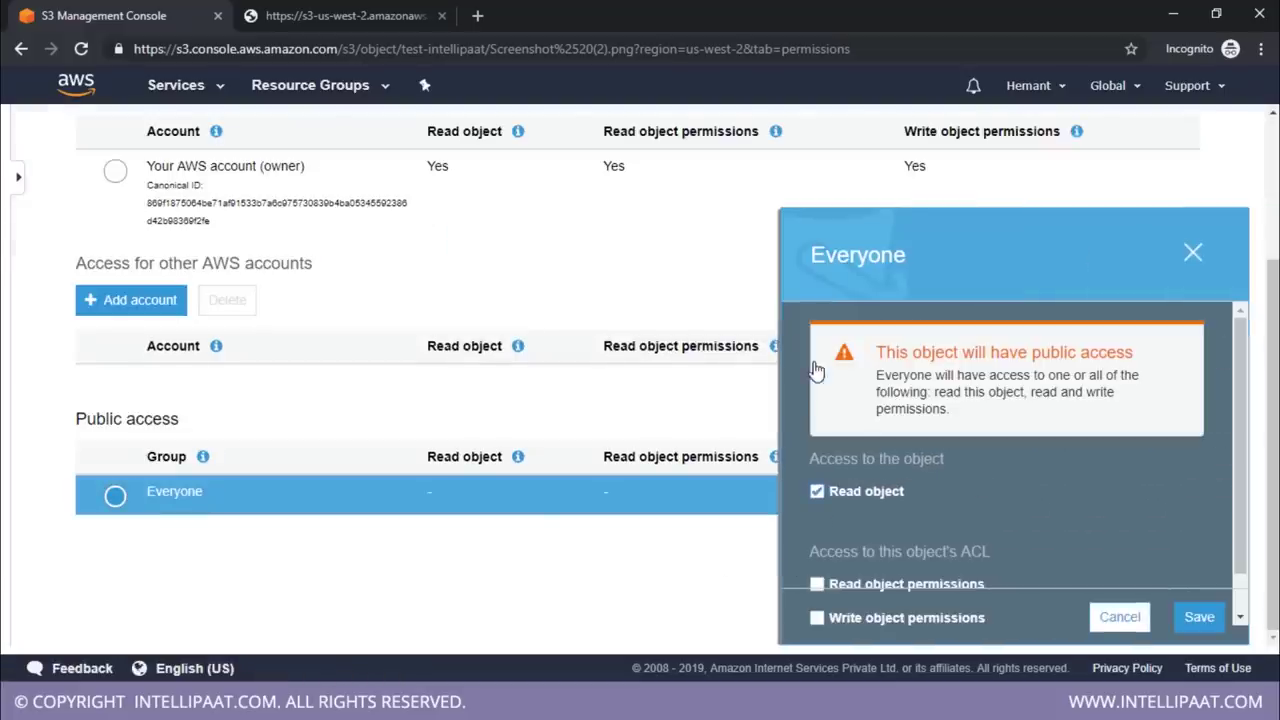
left_click(1199, 617)
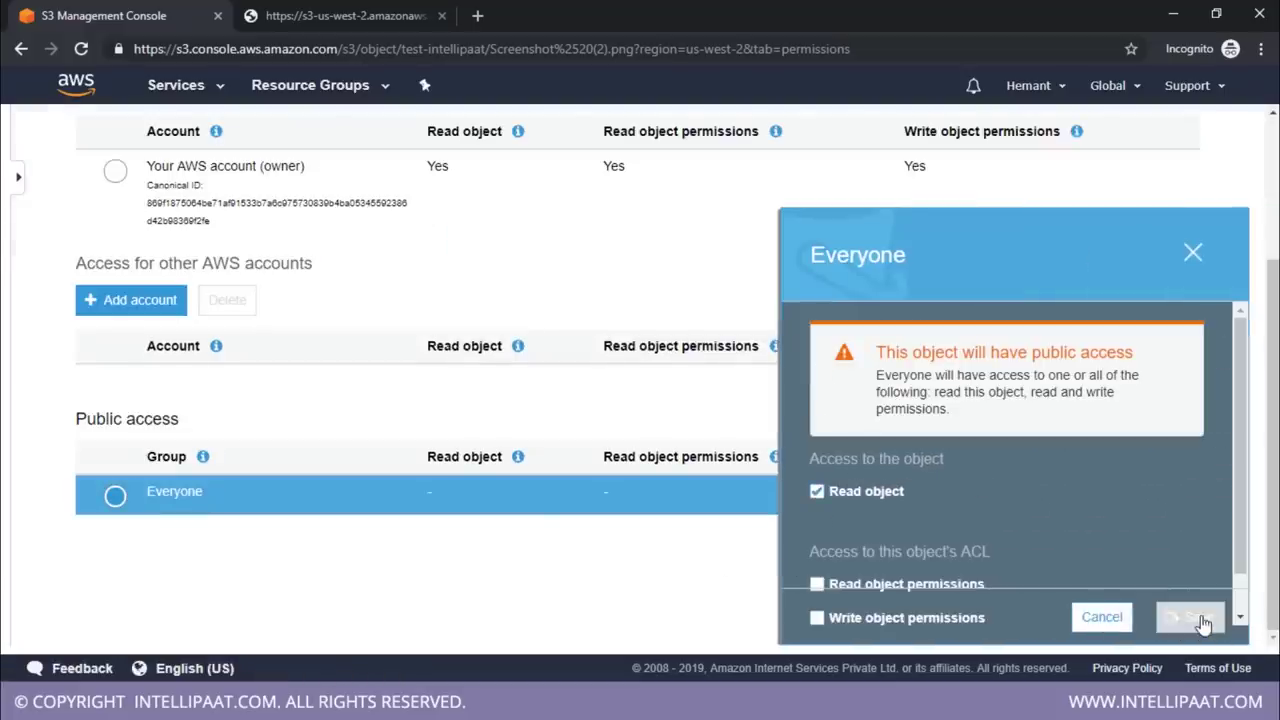
Reload the object URL to confirm the image now opens publicly.
left_click(345, 15)
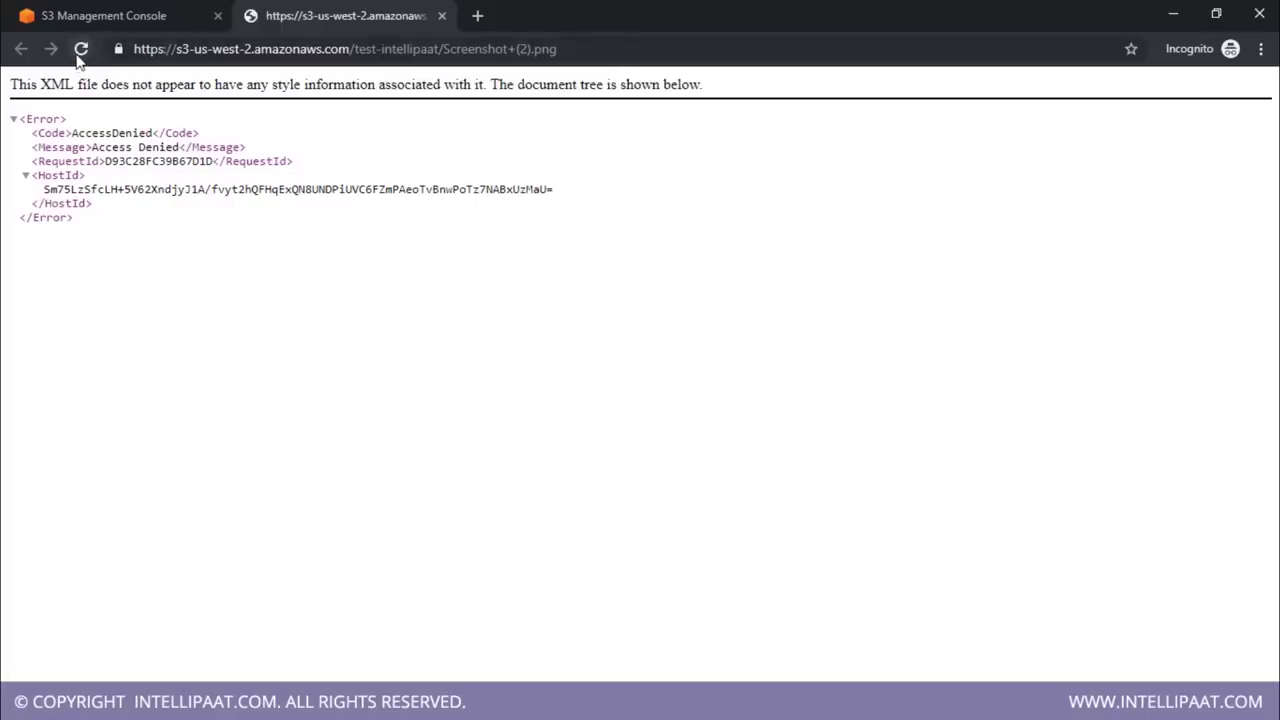
left_click(80, 49)
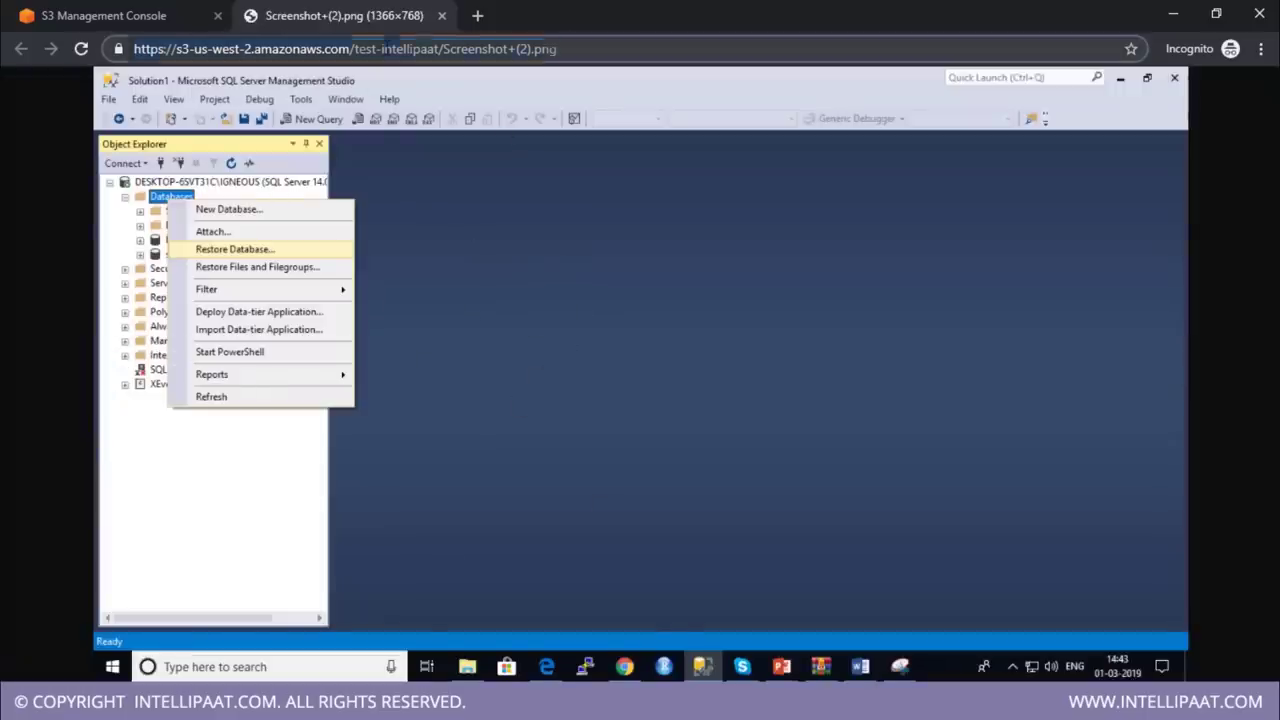
left_click(385, 47)
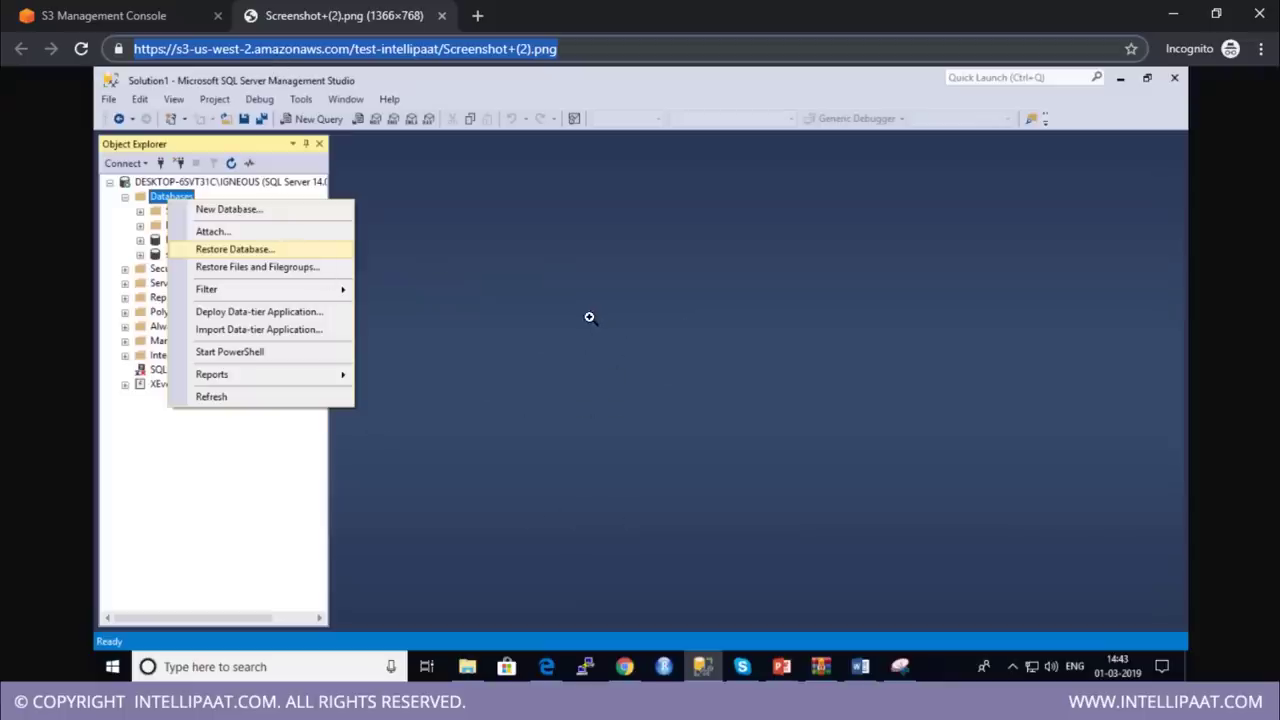
Select the image's public URL, return to the bucket, then open the Elastic File System service.
left_click(573, 49)
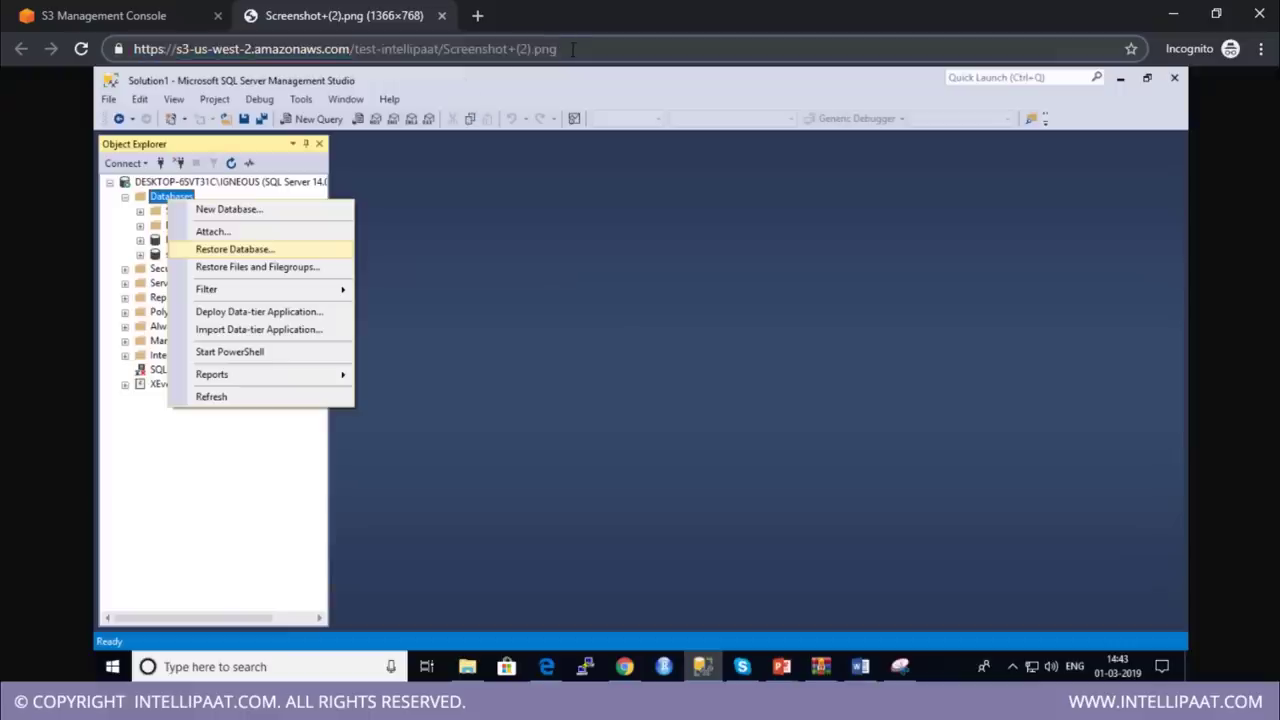
left_click_drag(573, 49, 135, 61)
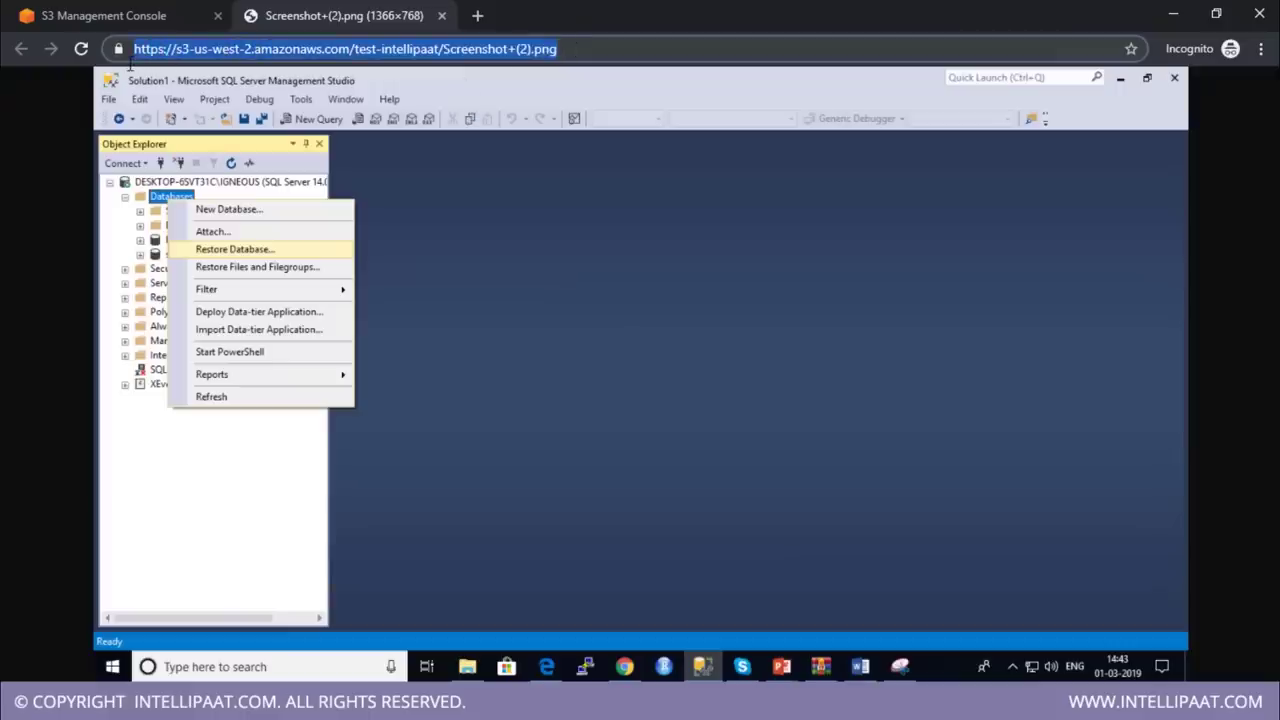
left_click(143, 22)
scroll(268, 325, "up", 3)
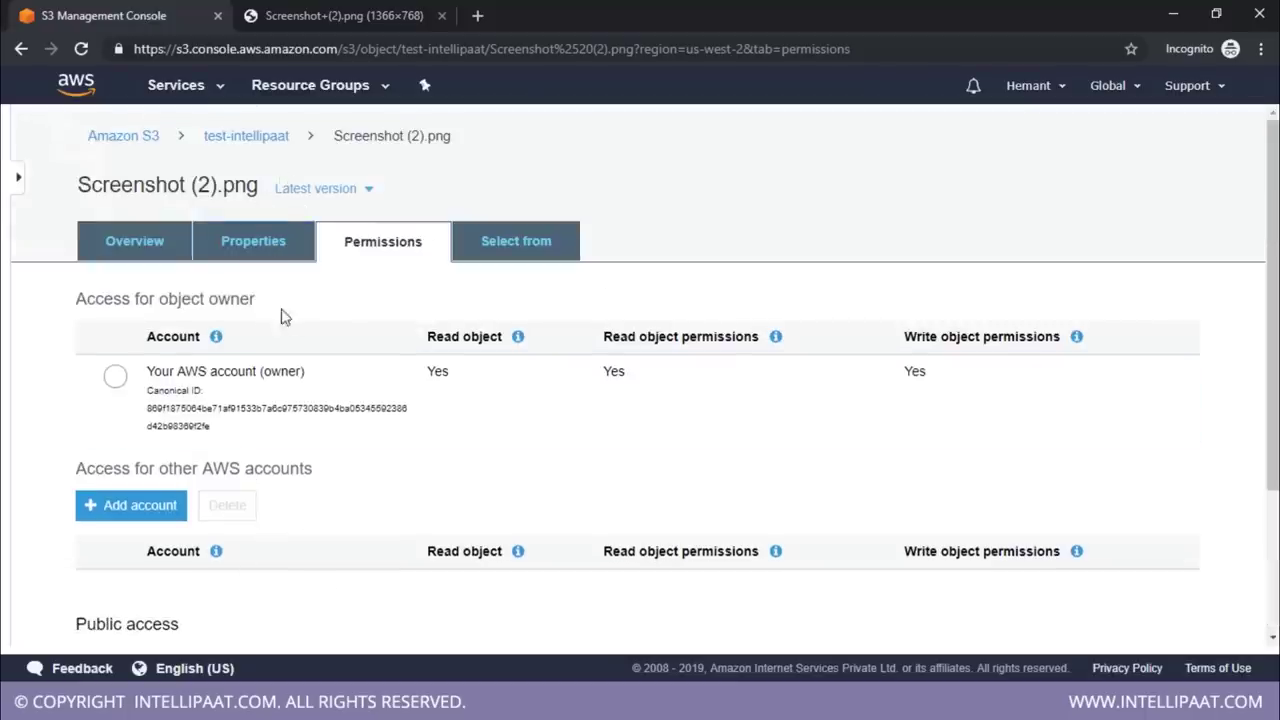
scroll(277, 483, "down", 2)
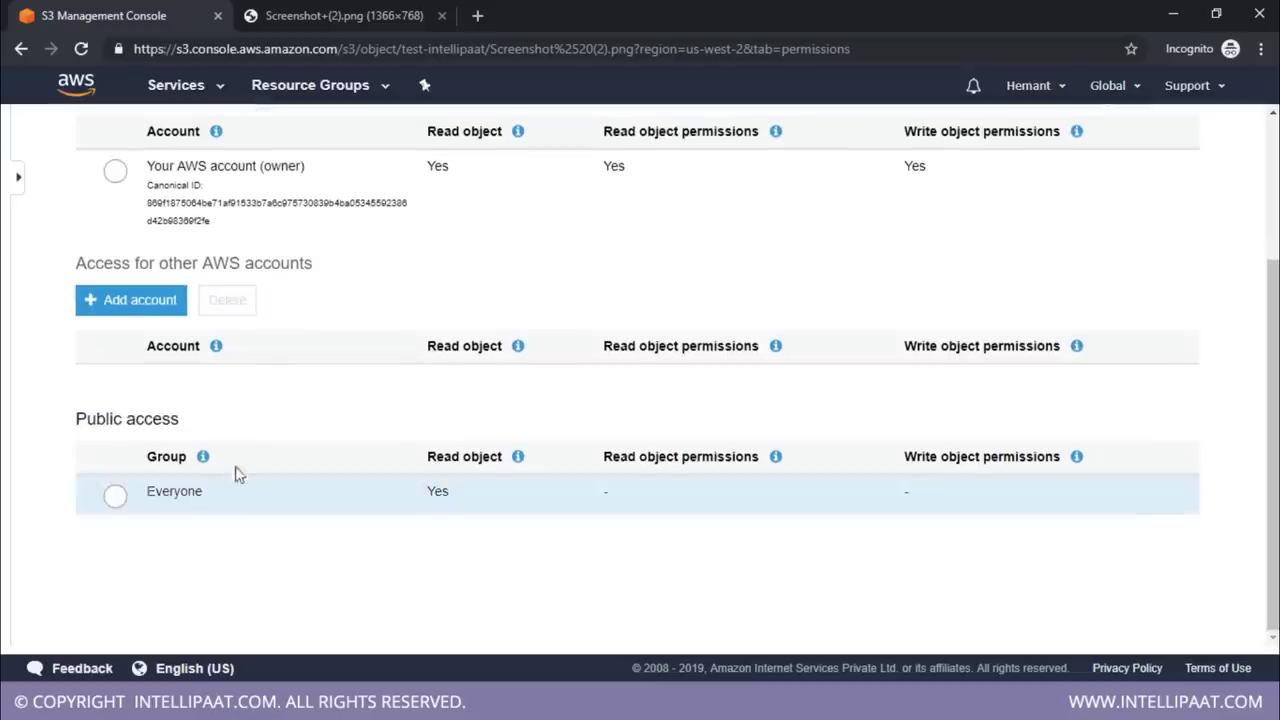
scroll(323, 397, "up", 2)
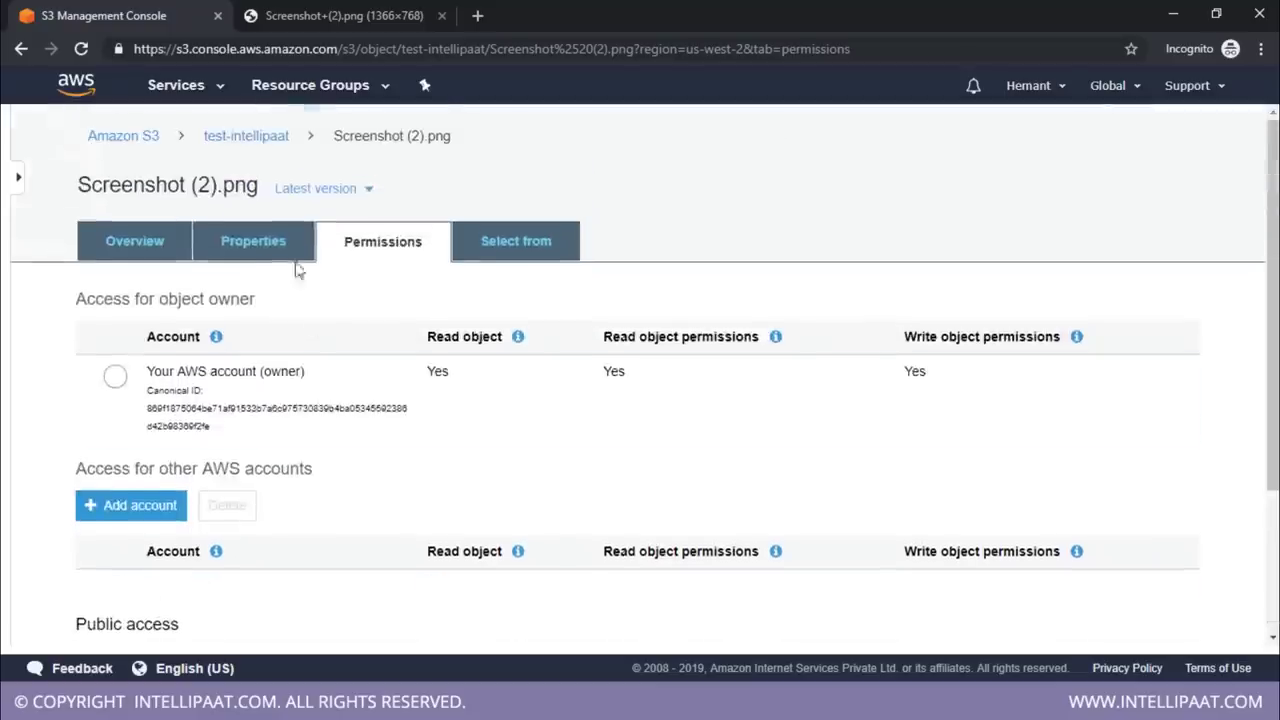
left_click(248, 138)
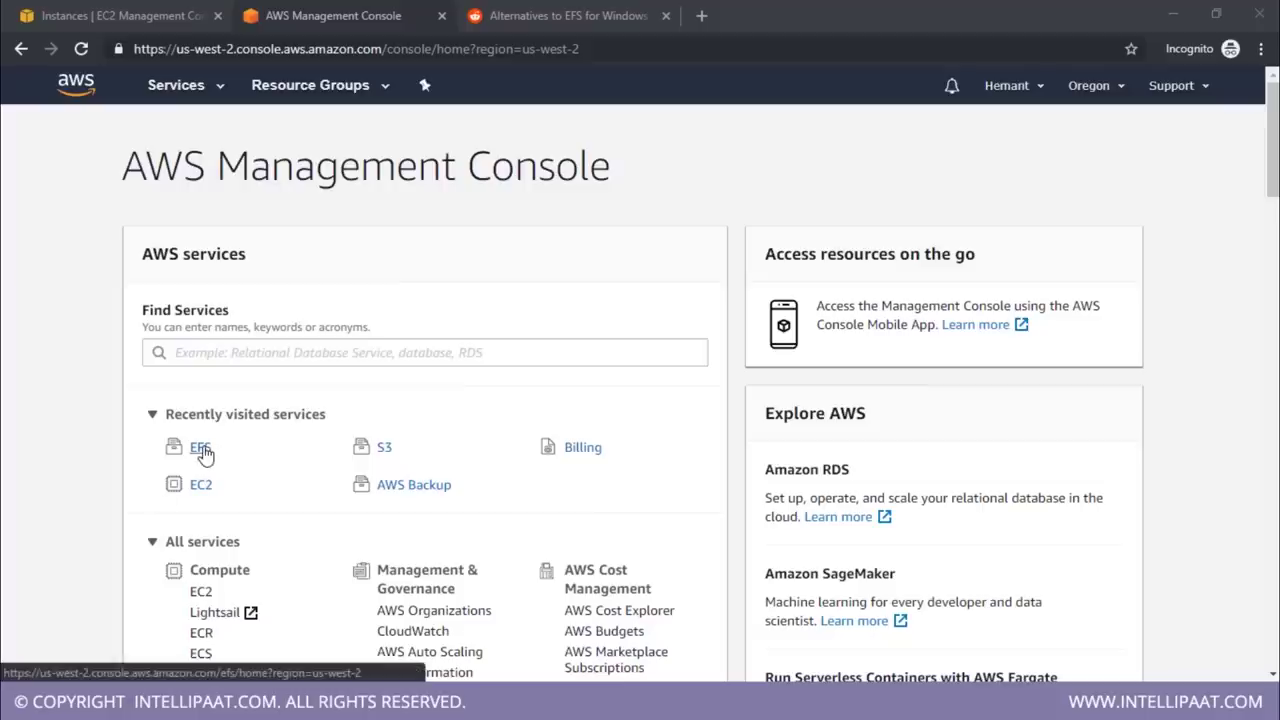
left_click(200, 448)
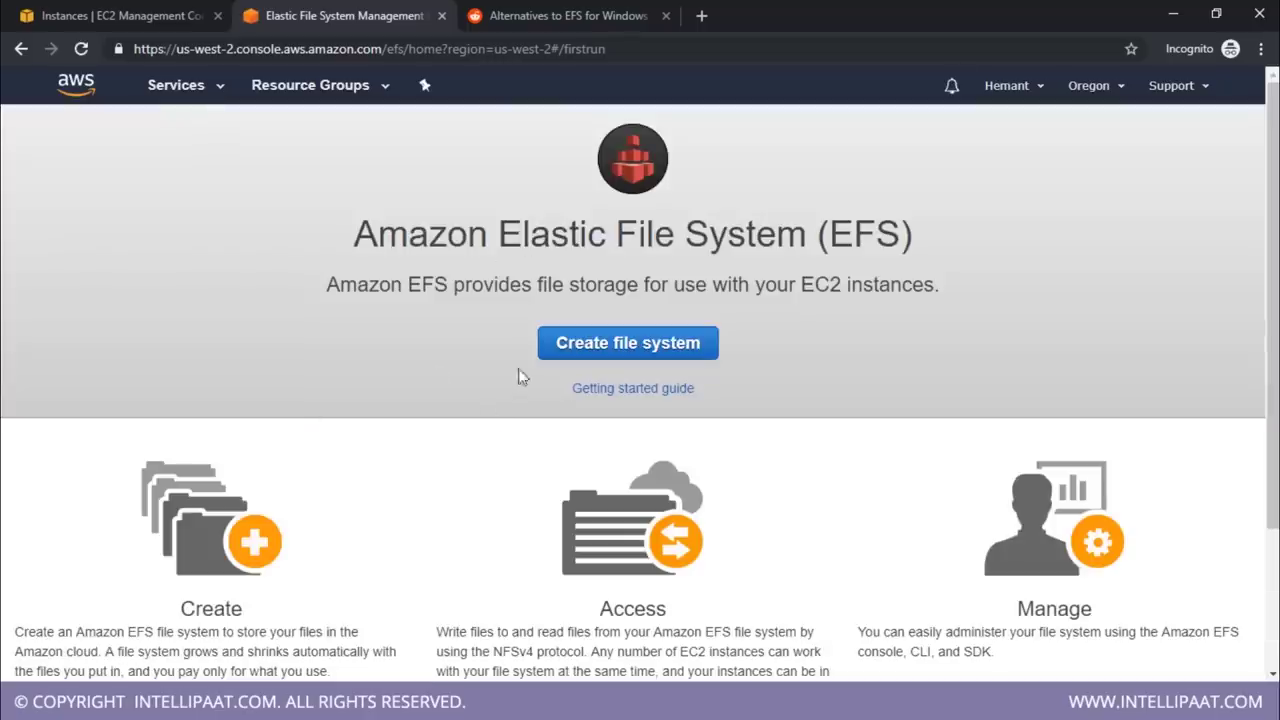
Create EFS file system fs-319f499a with the default network access and optional settings.
left_click(648, 352)
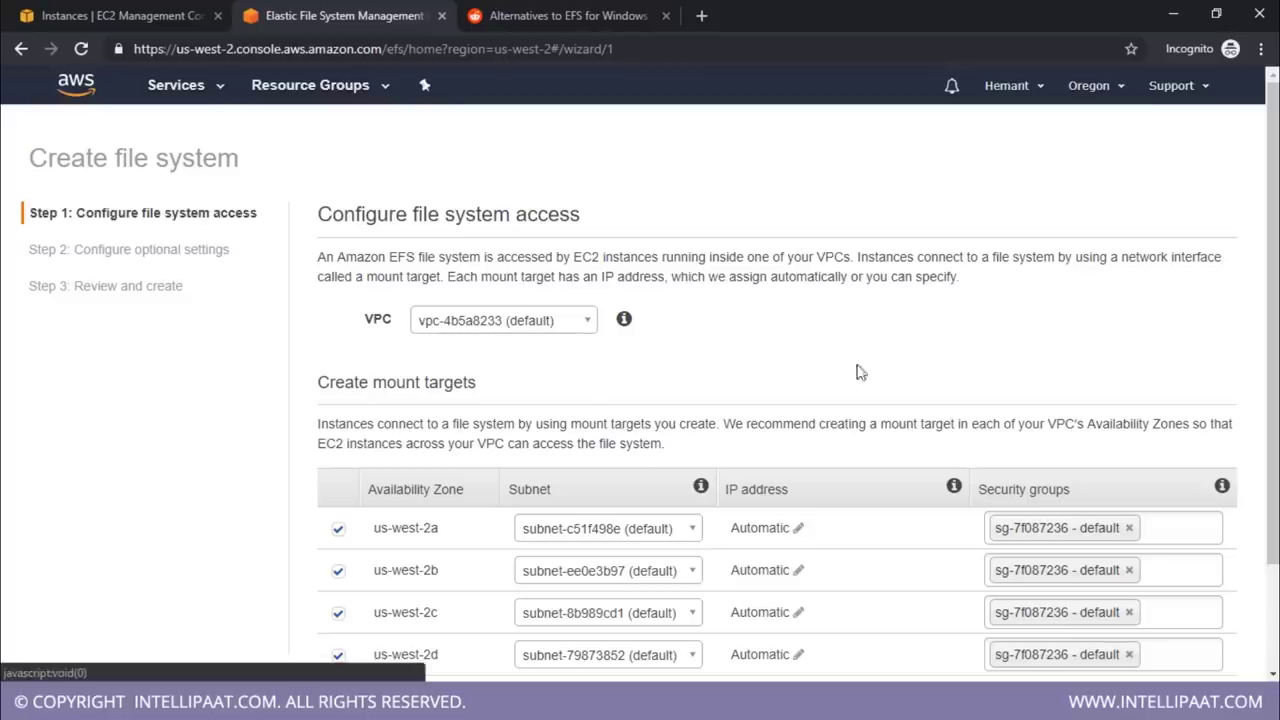
scroll(1160, 520, "down", 2)
left_click(1190, 634)
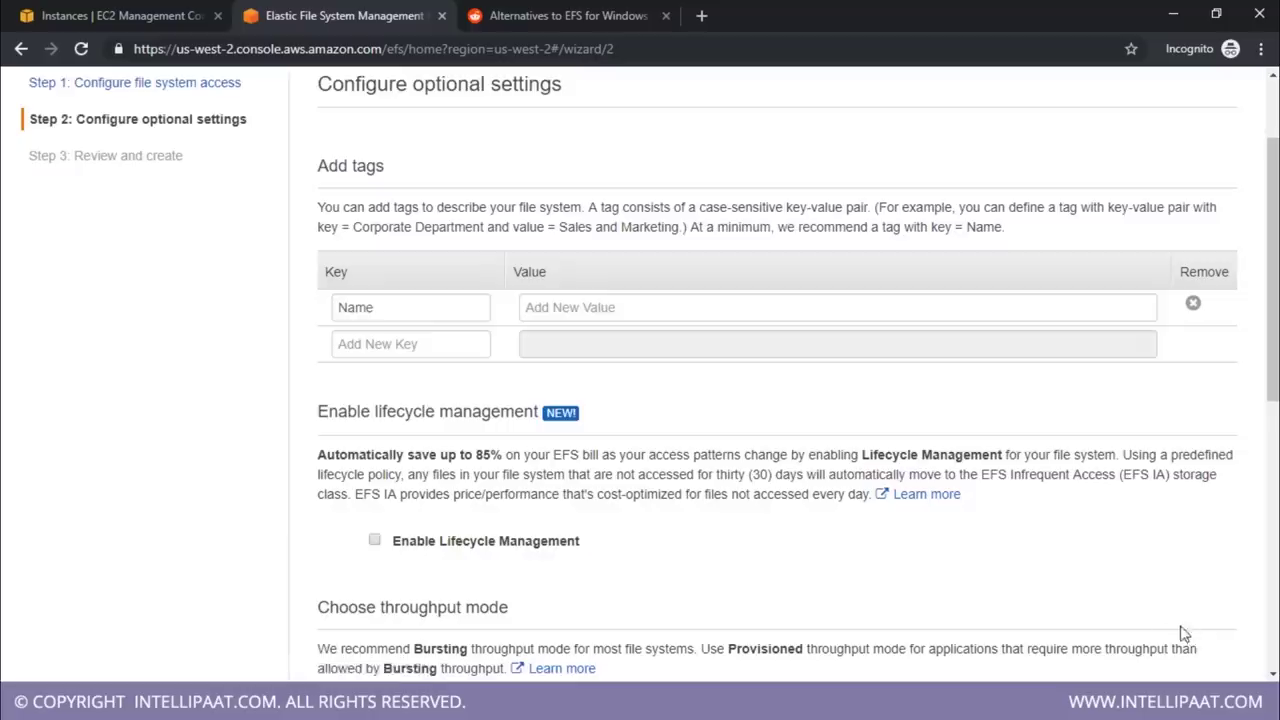
scroll(1185, 634, "down", 6)
left_click(1212, 628)
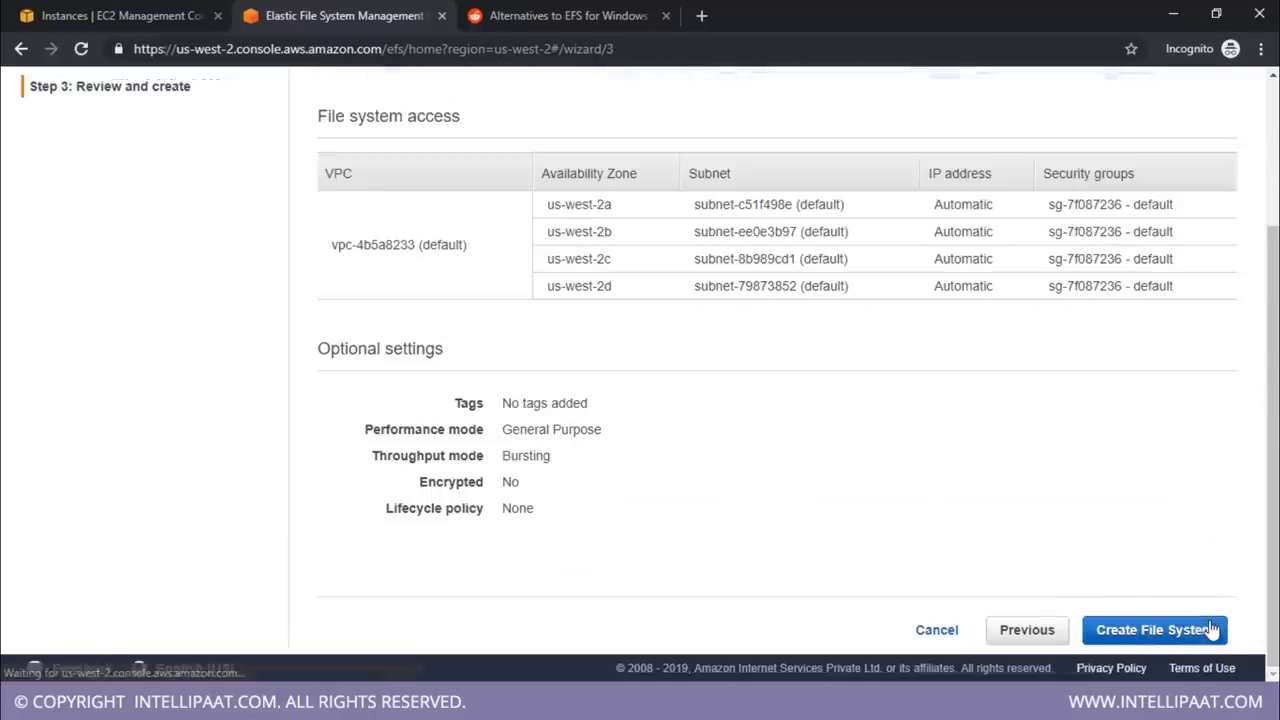
left_click(1197, 640)
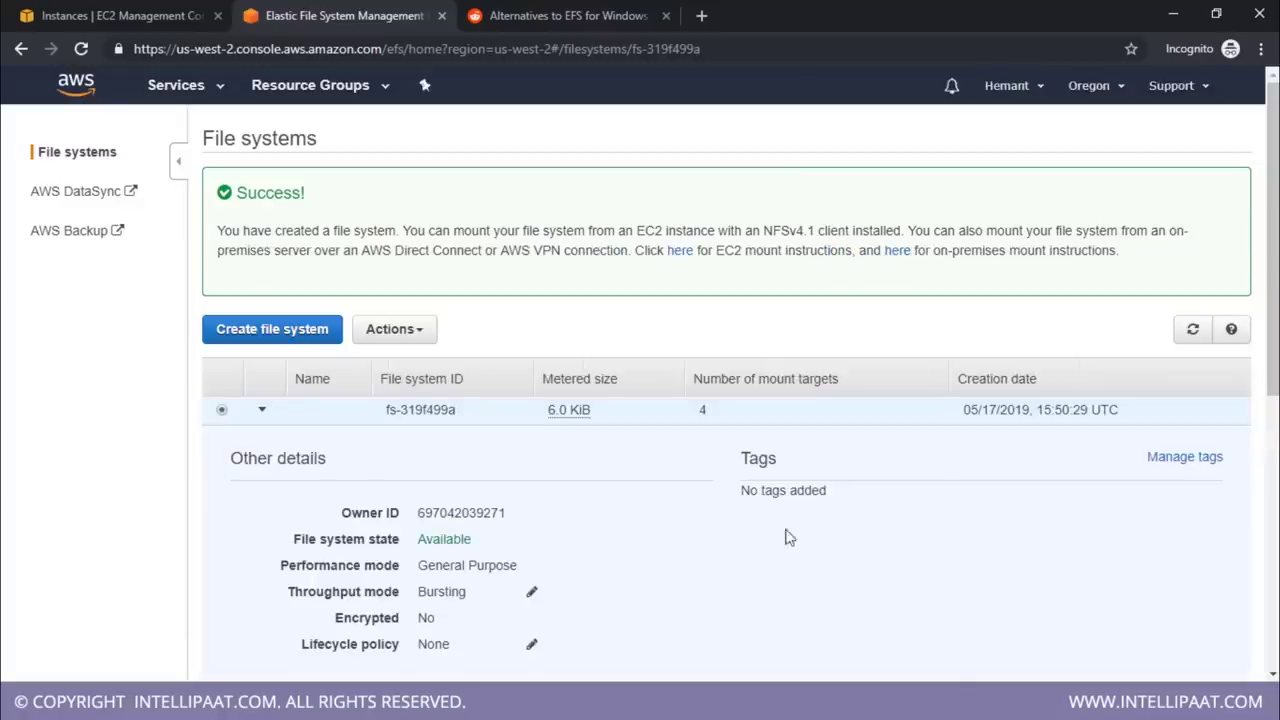
Review the file system's DNS name and mount targets, noting they are still Creating.
scroll(838, 480, "down", 5)
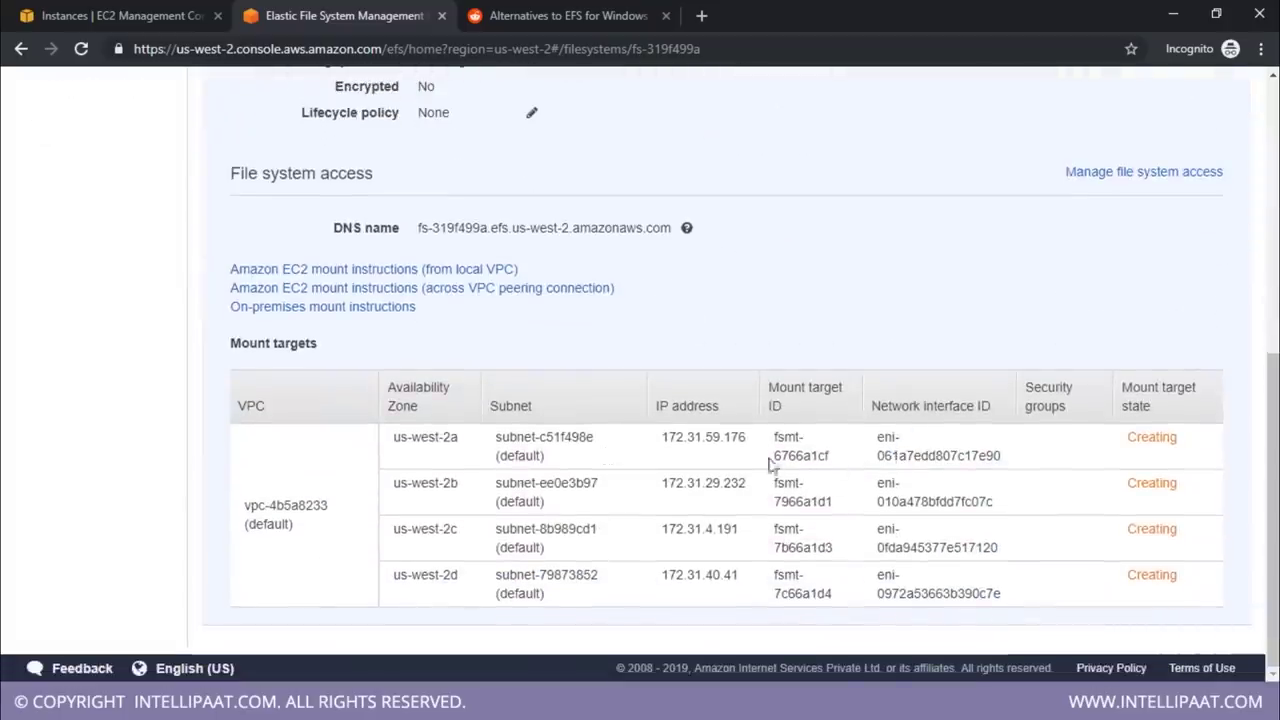
scroll(700, 495, "up", 4)
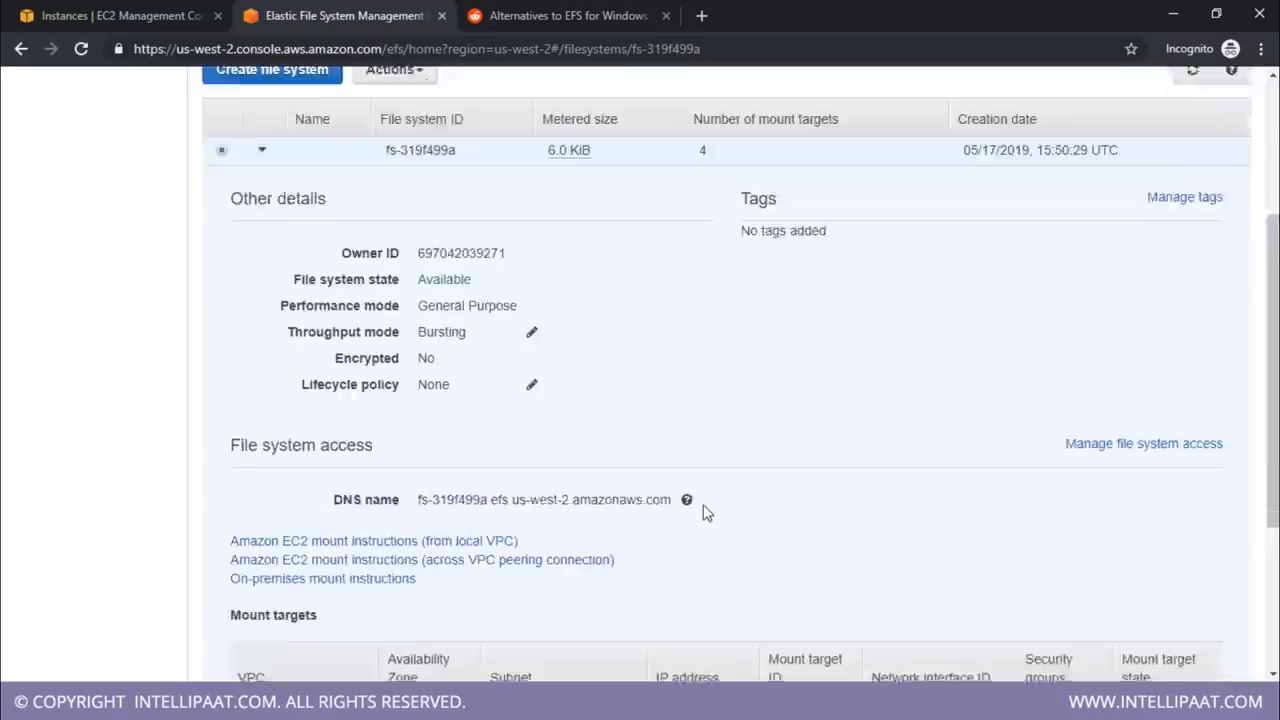
scroll(747, 536, "up", 2)
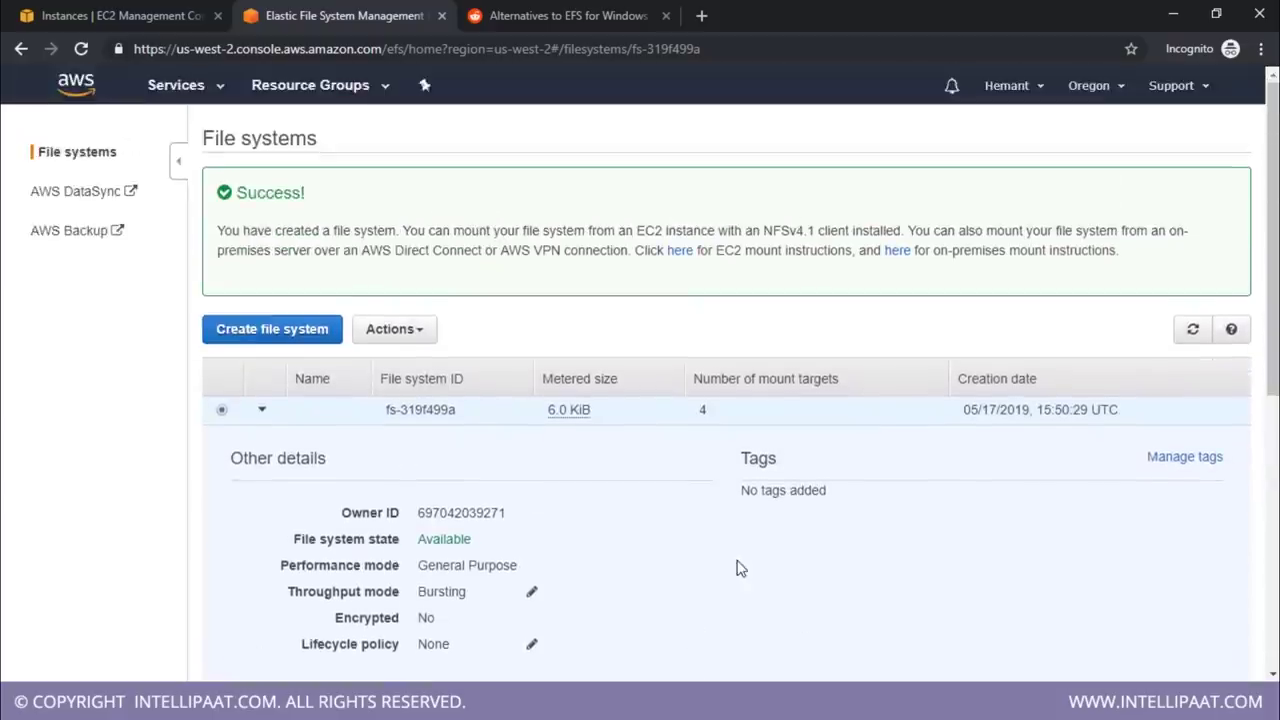
scroll(740, 568, "down", 3)
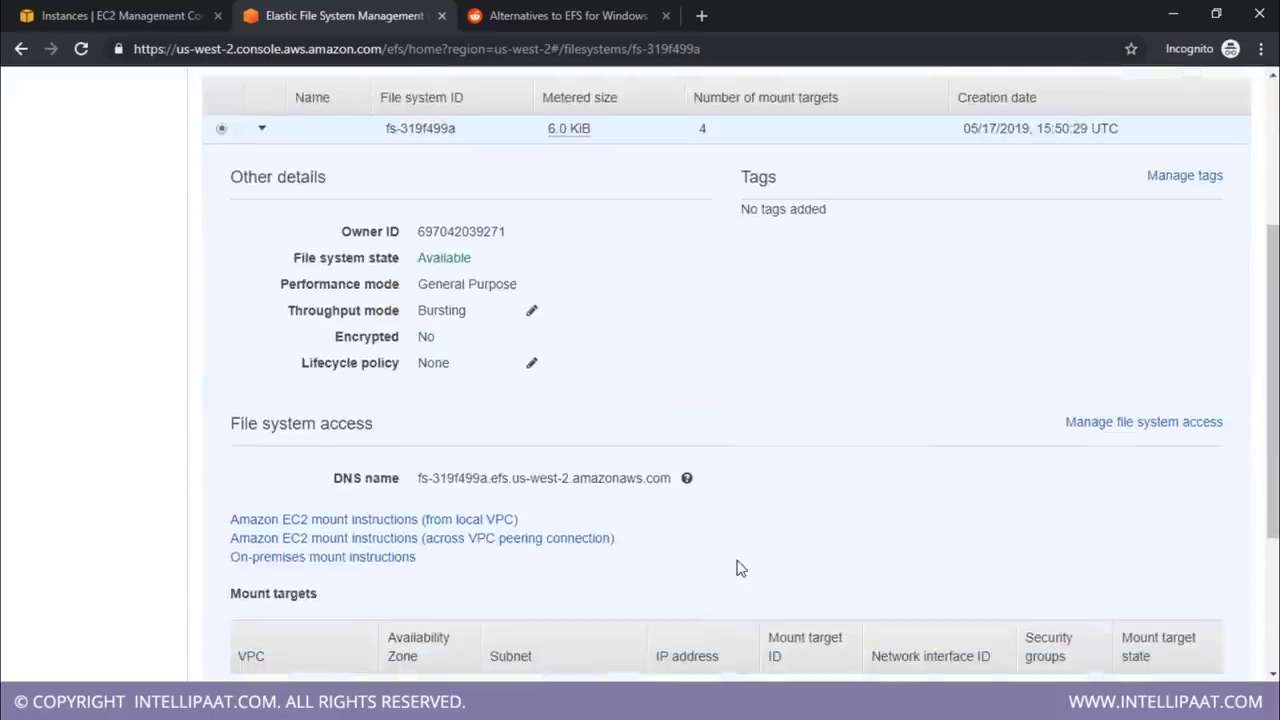
scroll(740, 568, "down", 3)
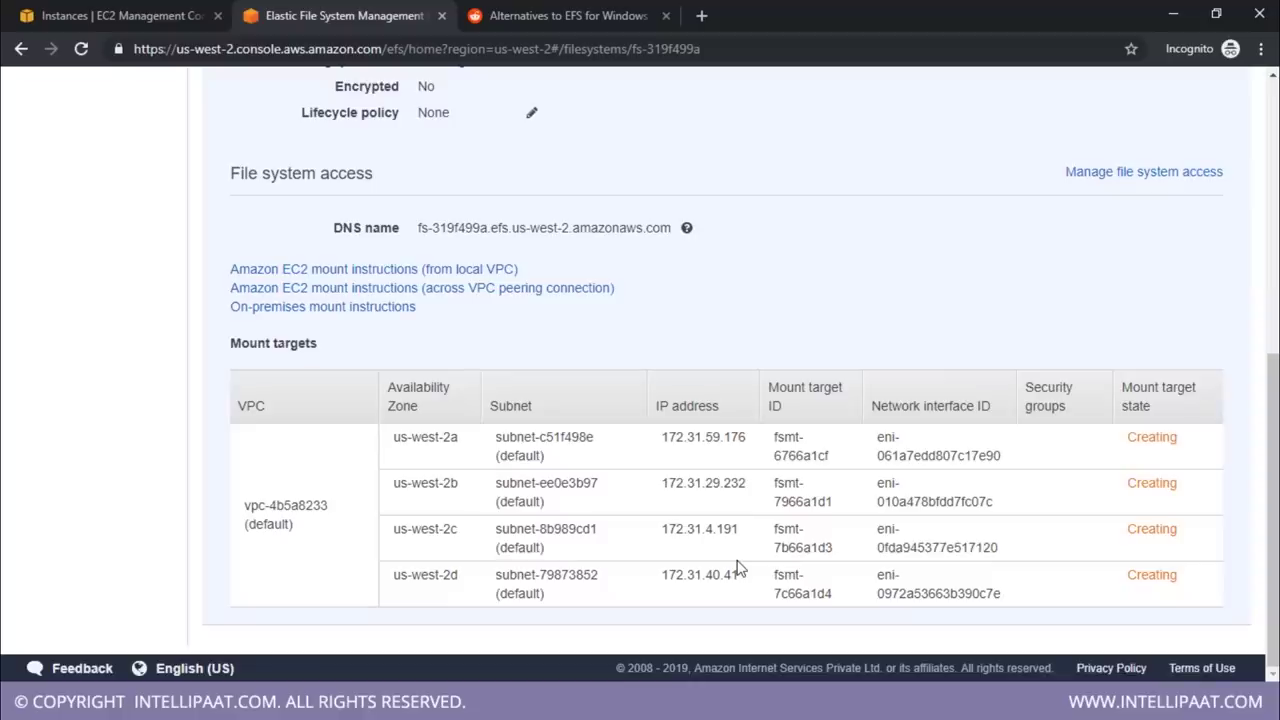
scroll(740, 568, "up", 3)
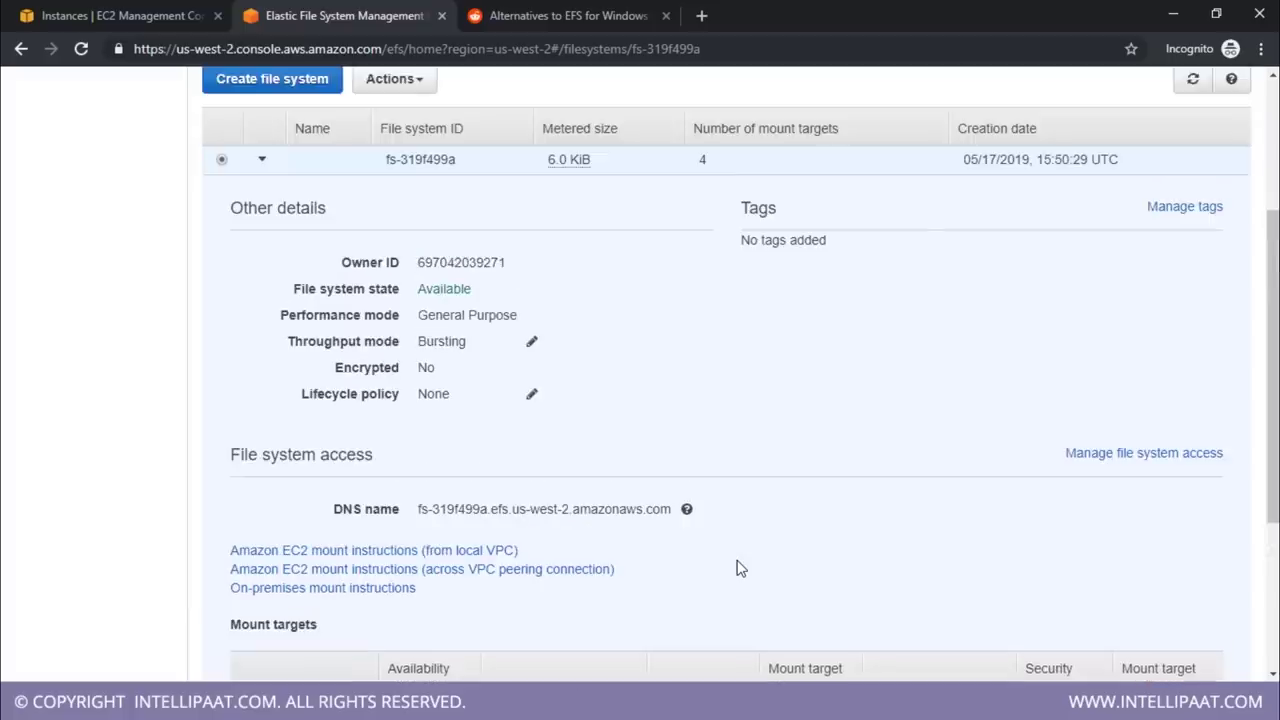
scroll(740, 568, "up", 2)
scroll(737, 563, "down", 8)
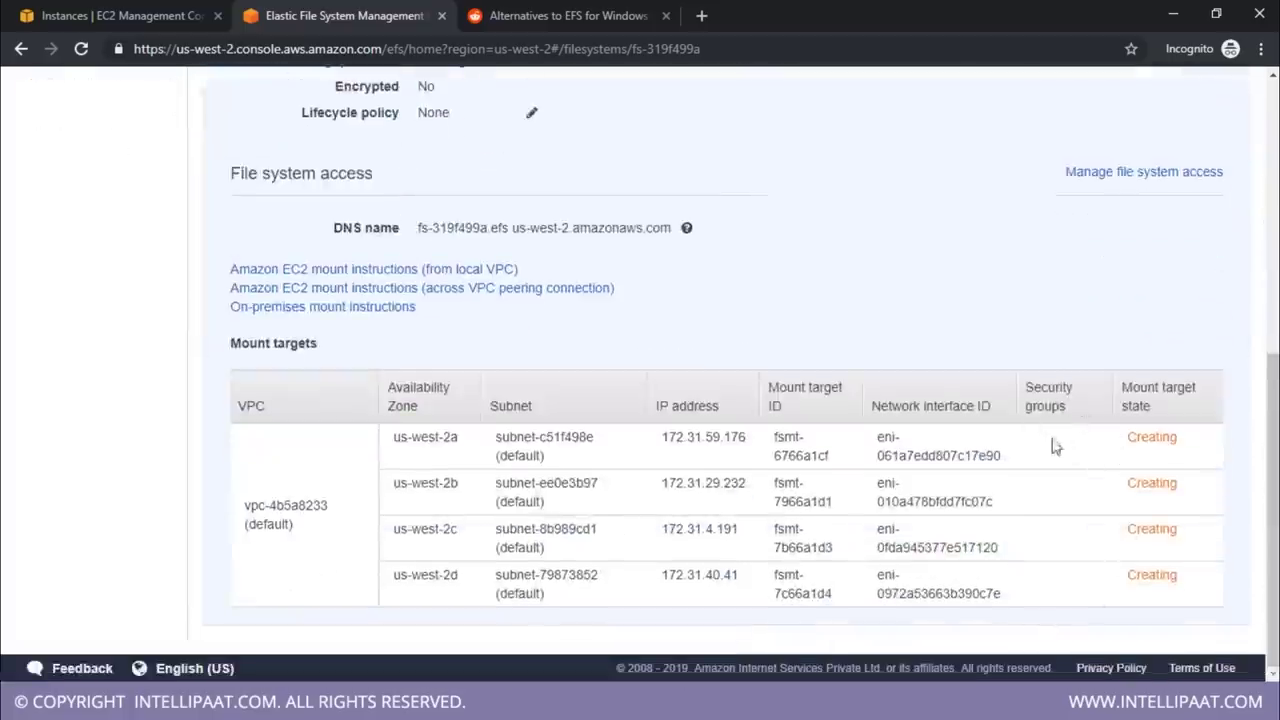
left_click_drag(1128, 437, 1177, 438)
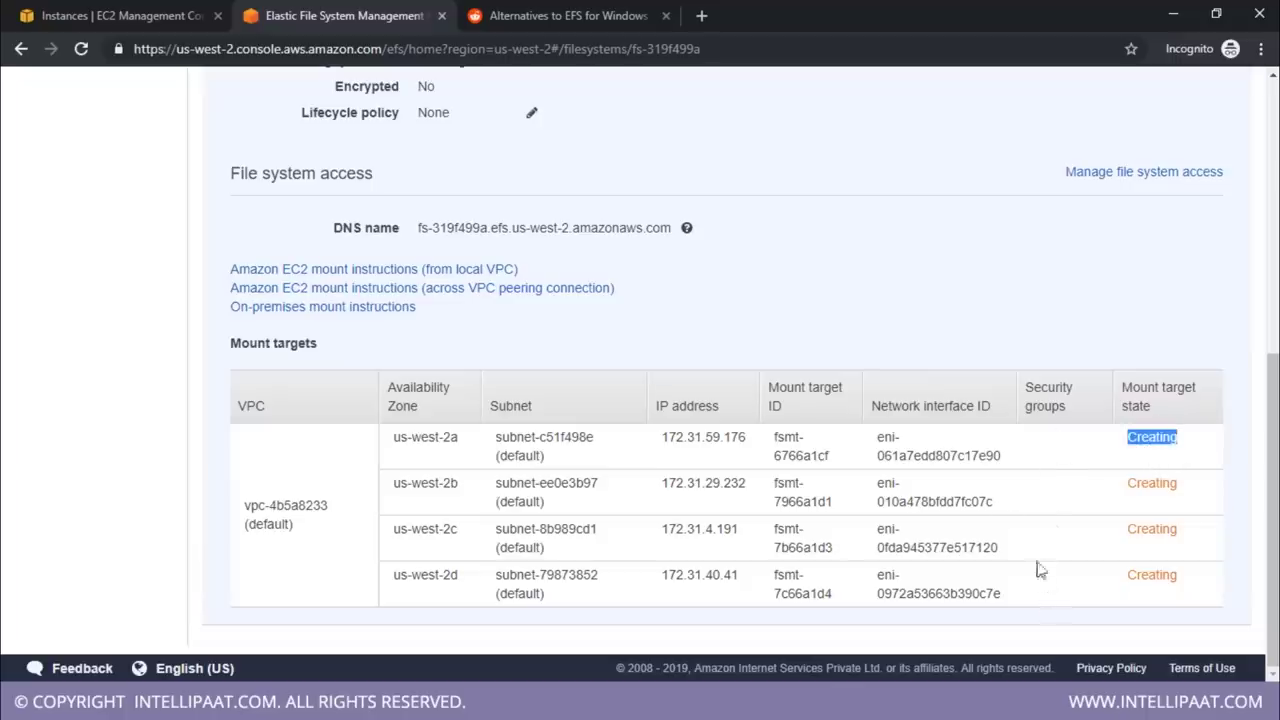
Refresh the file system details, then go to the EC2 Instances list.
scroll(625, 373, "up", 5)
scroll(994, 526, "down", 5)
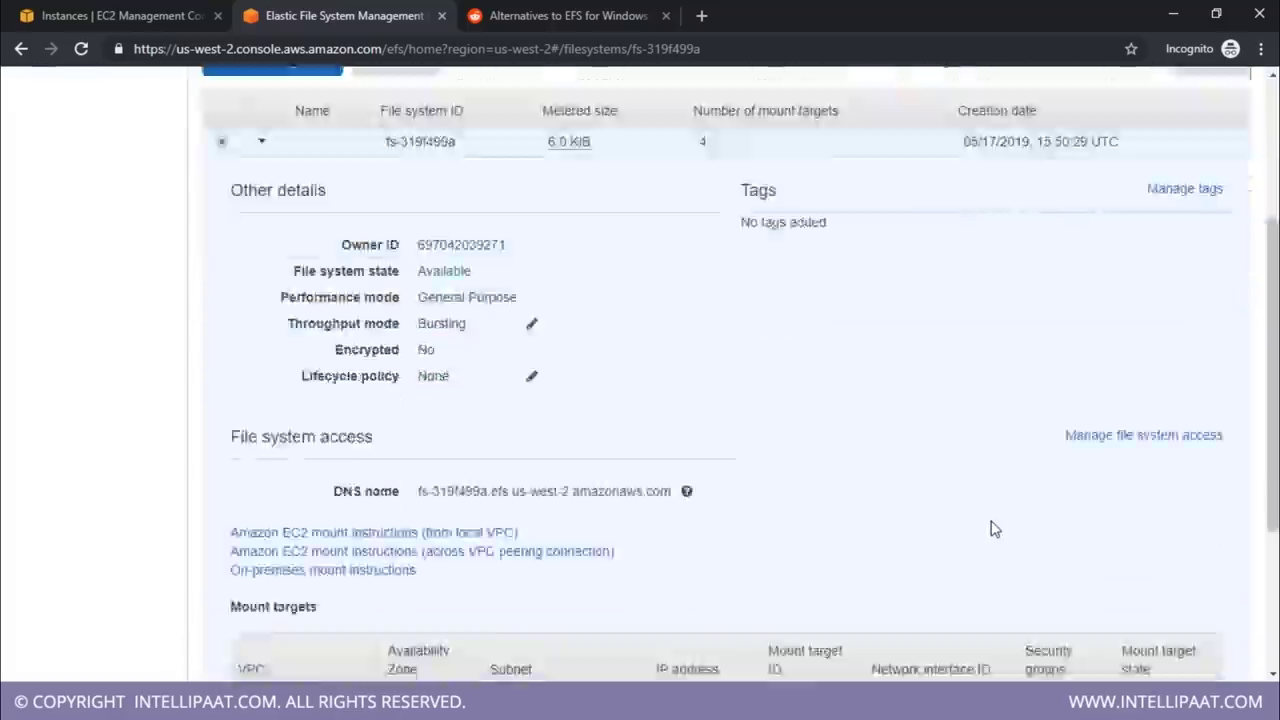
scroll(1091, 443, "up", 5)
left_click(1192, 329)
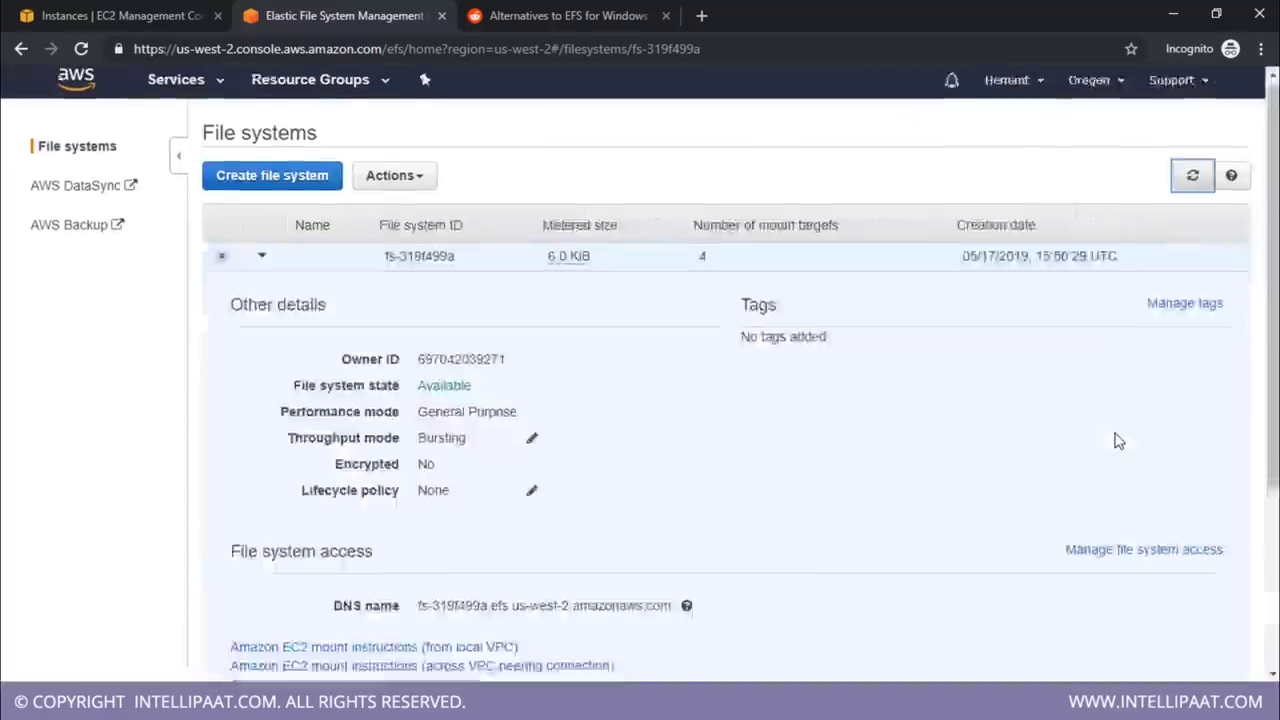
scroll(1114, 440, "down", 4)
scroll(1097, 437, "up", 4)
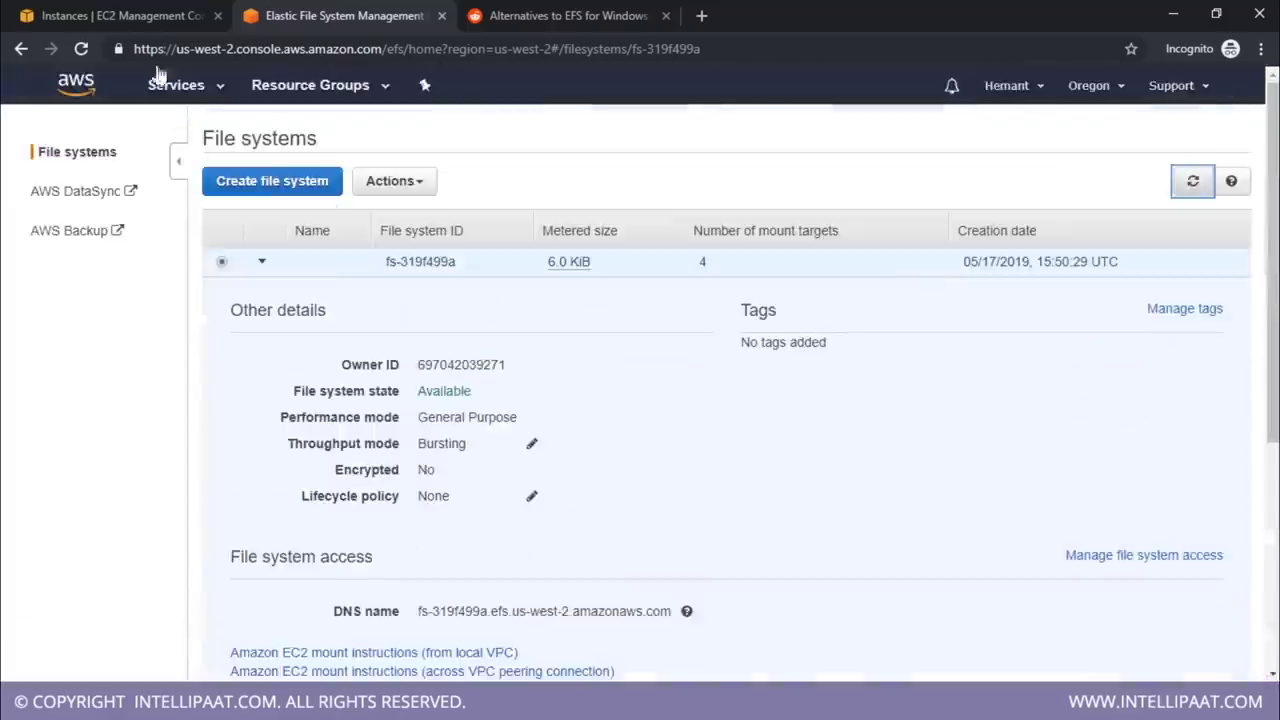
left_click(148, 30)
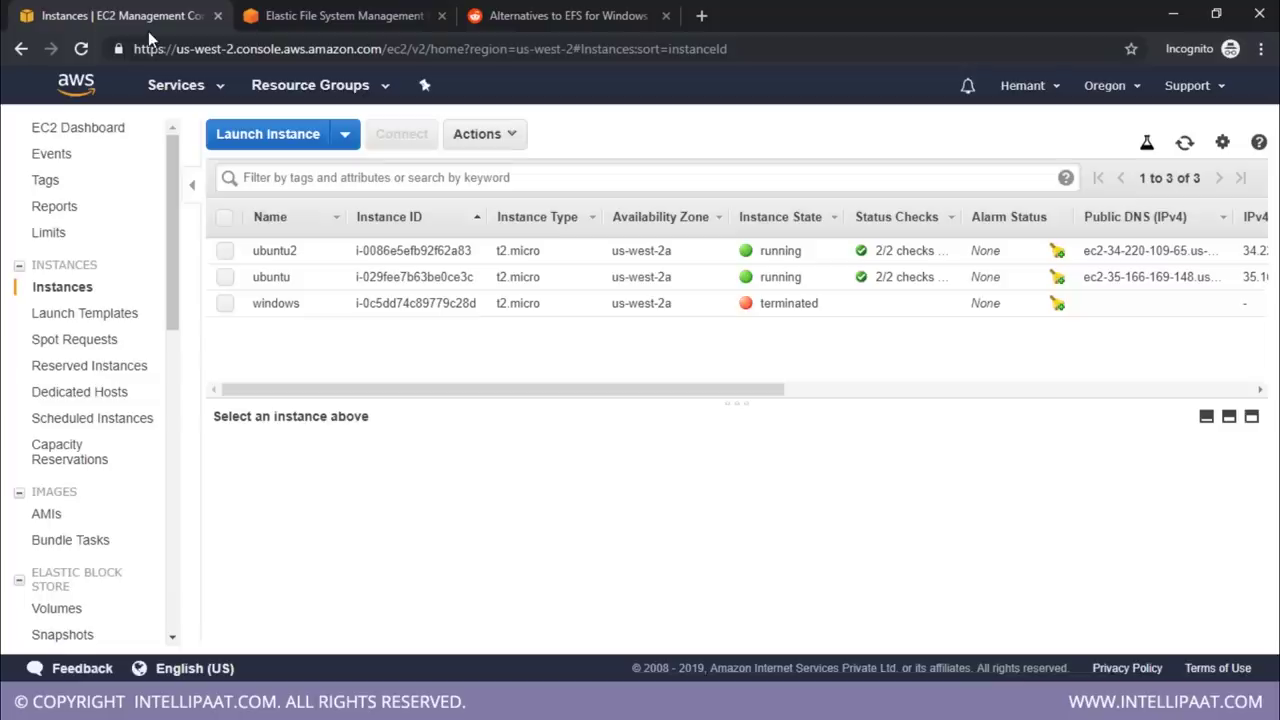
Recheck the file system details in EFS, then return to the EC2 instances list.
left_click(227, 278)
left_click(227, 277)
left_click(313, 18)
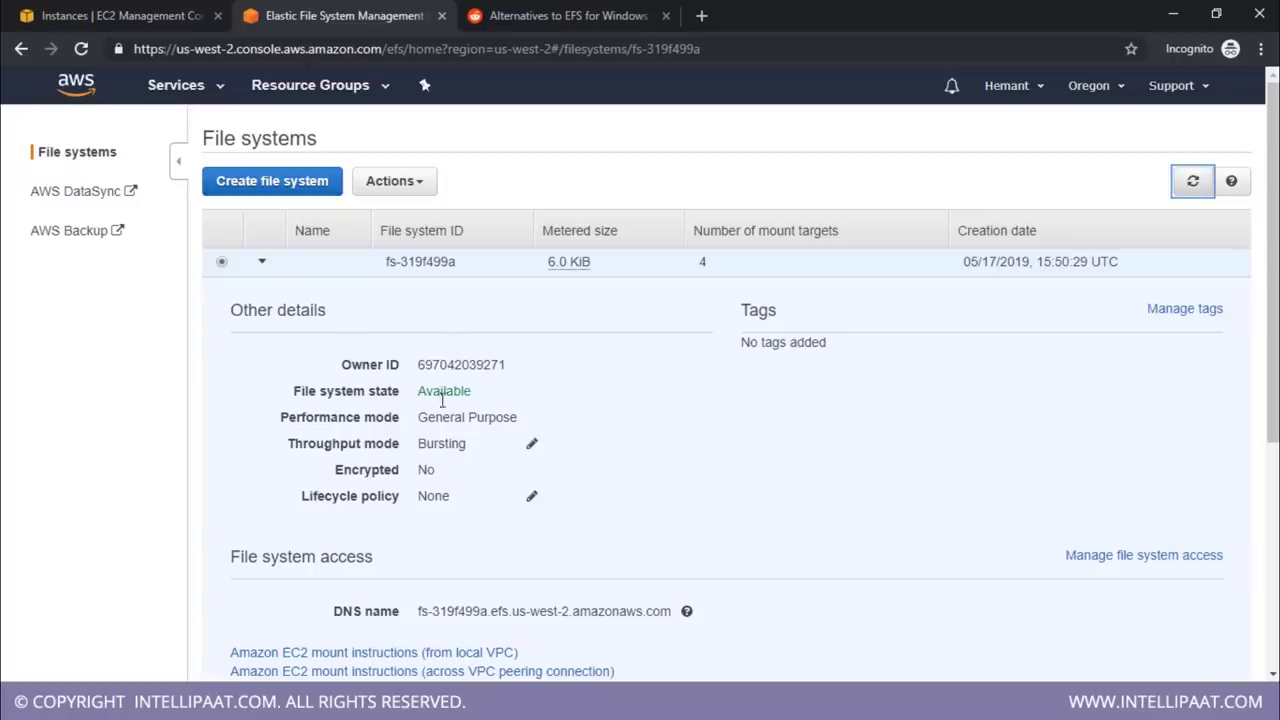
left_click(1192, 183)
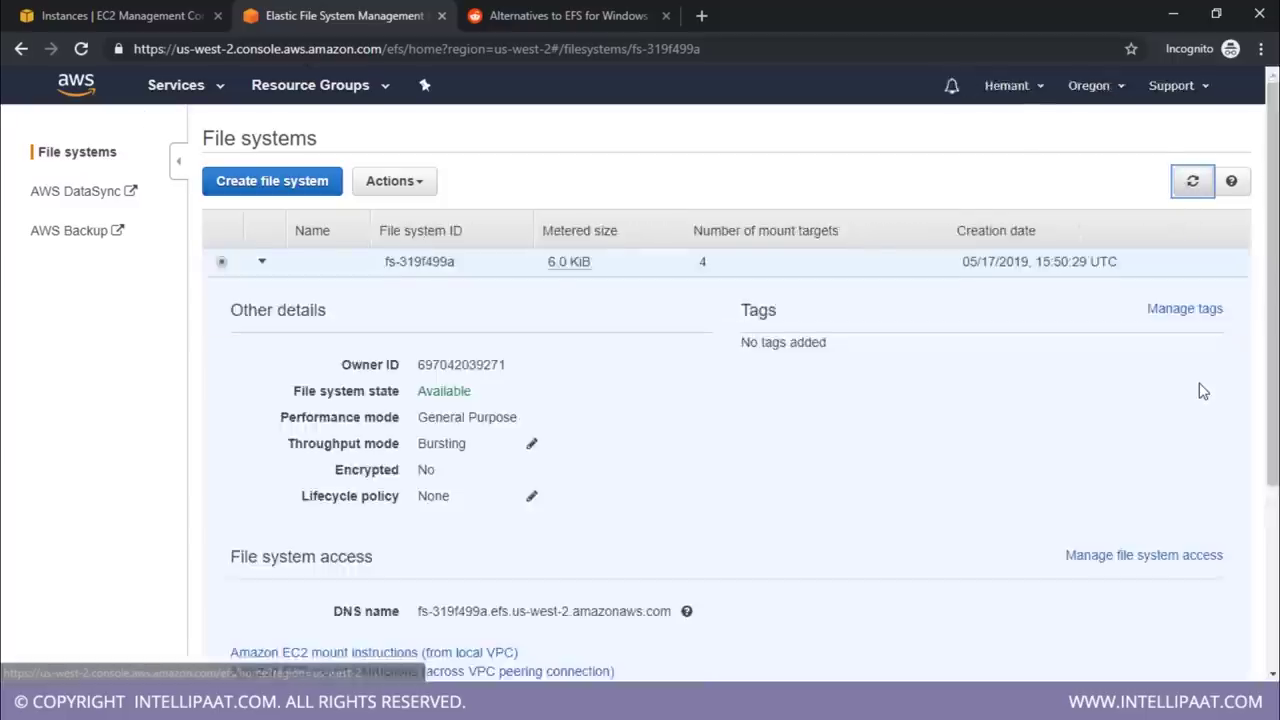
scroll(1200, 391, "down", 3)
scroll(1205, 396, "up", 3)
left_click(123, 15)
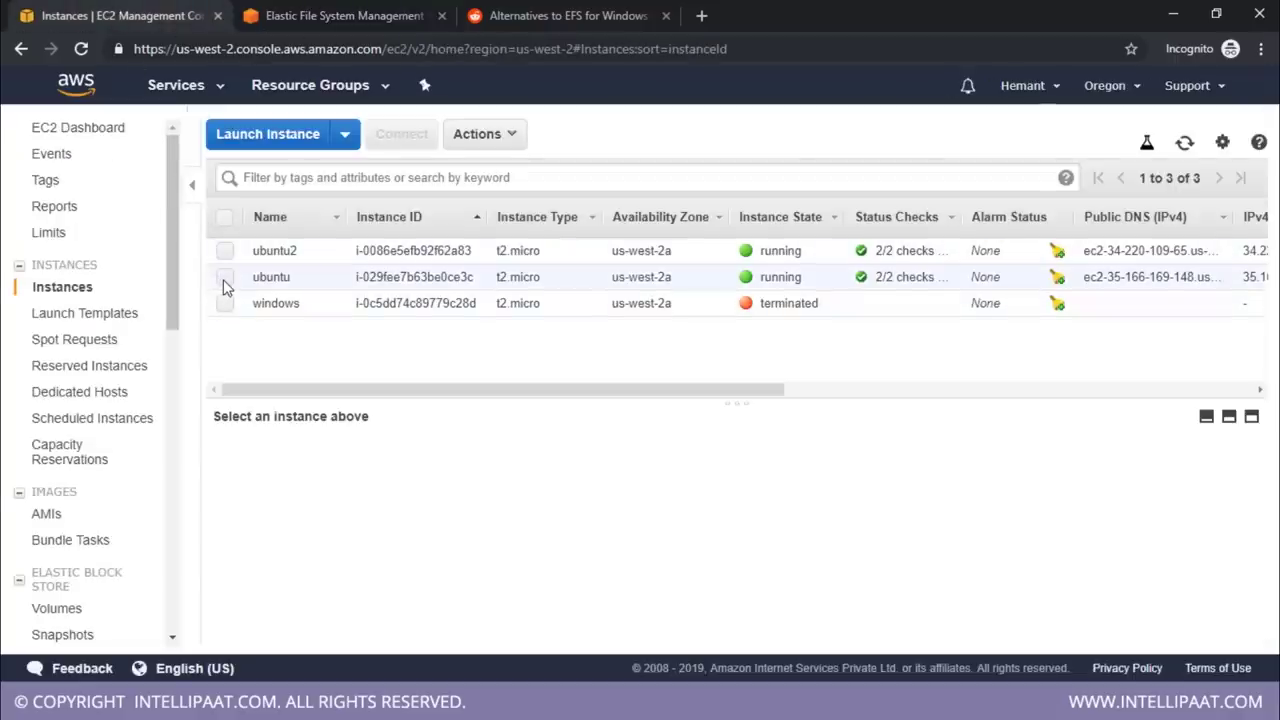
Note the ubuntu instance's IPs (35.166.169.148, 172.31.51.195) and close the old terminal session.
left_click(224, 279)
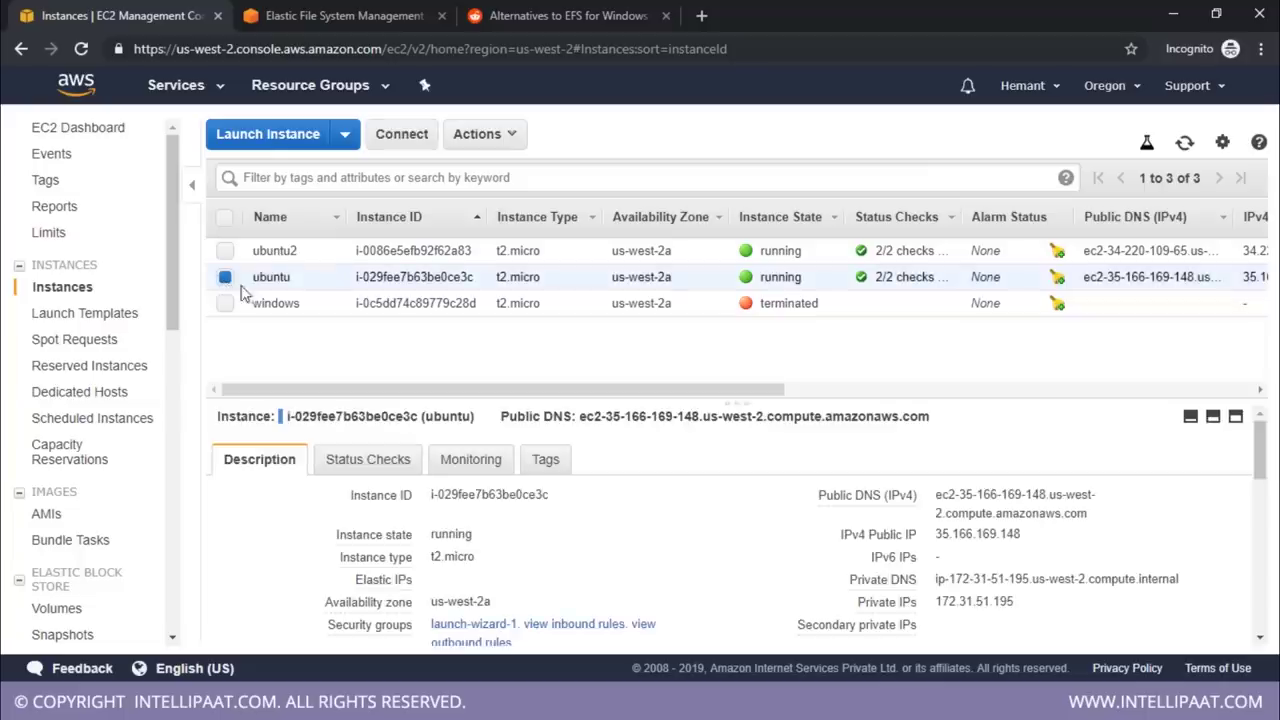
double_click(266, 278)
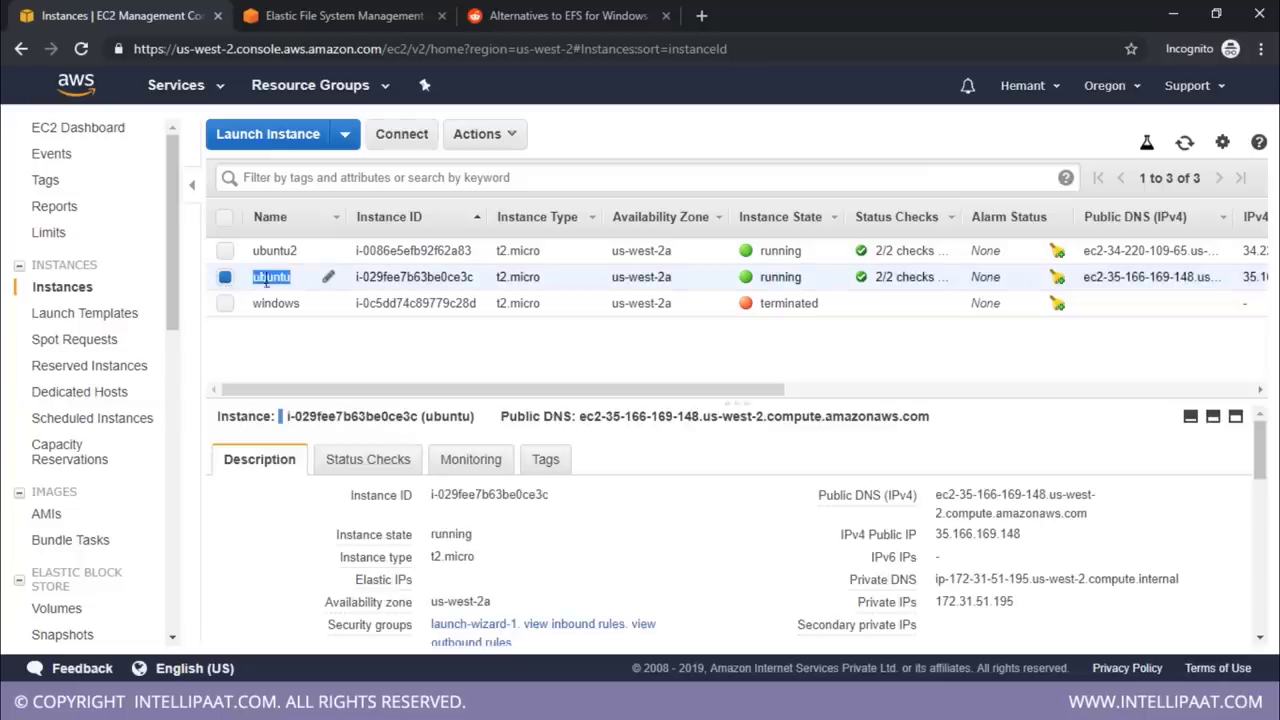
double_click(948, 533)
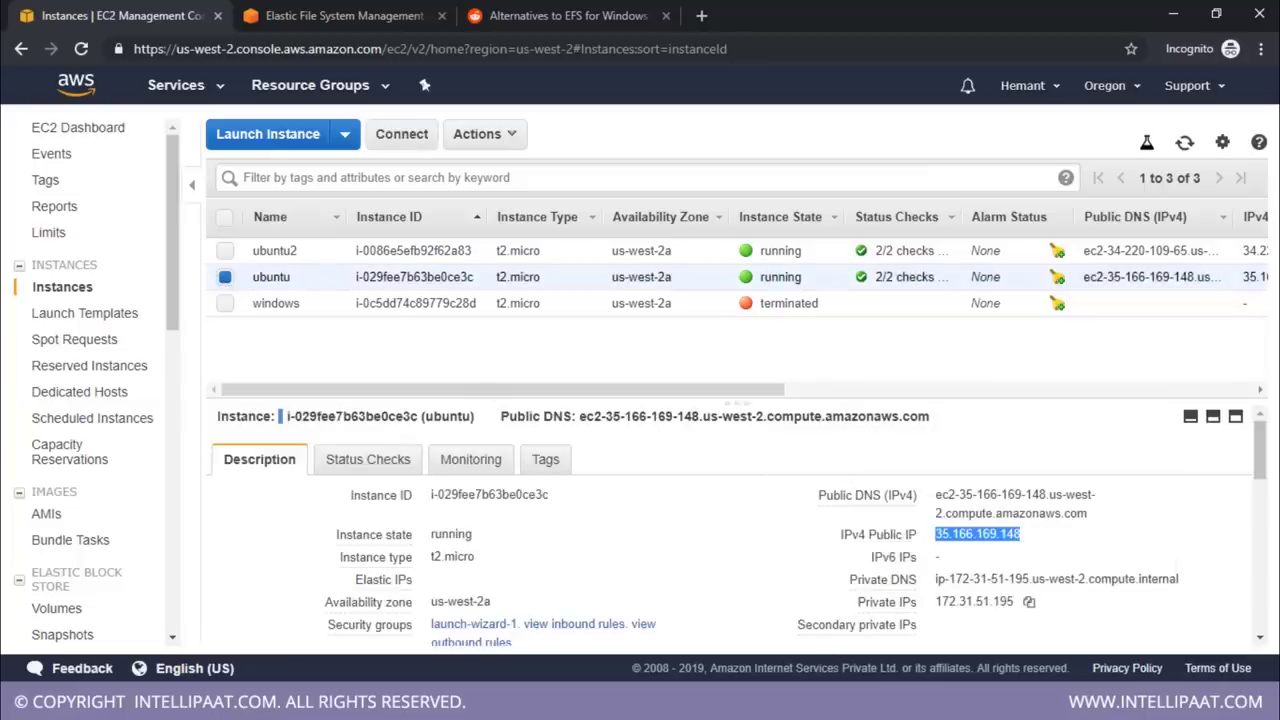
key("alt+Tab")
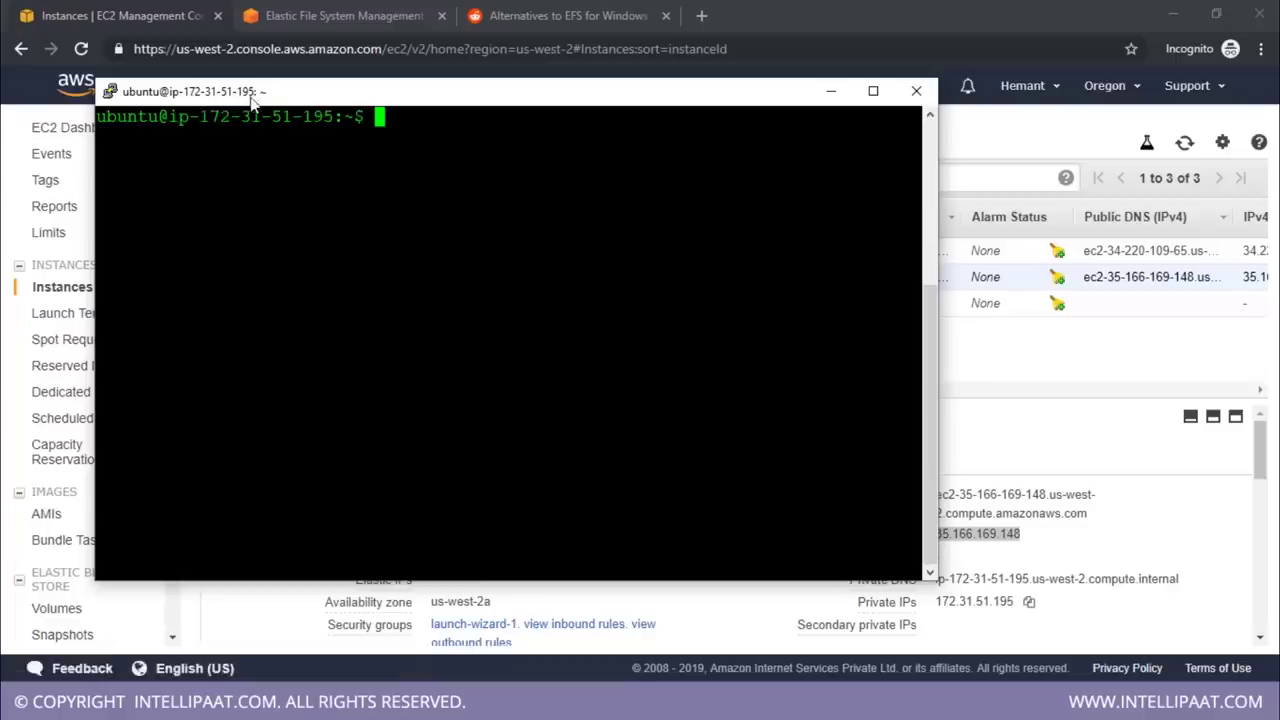
double_click(993, 610)
key("alt+Tab")
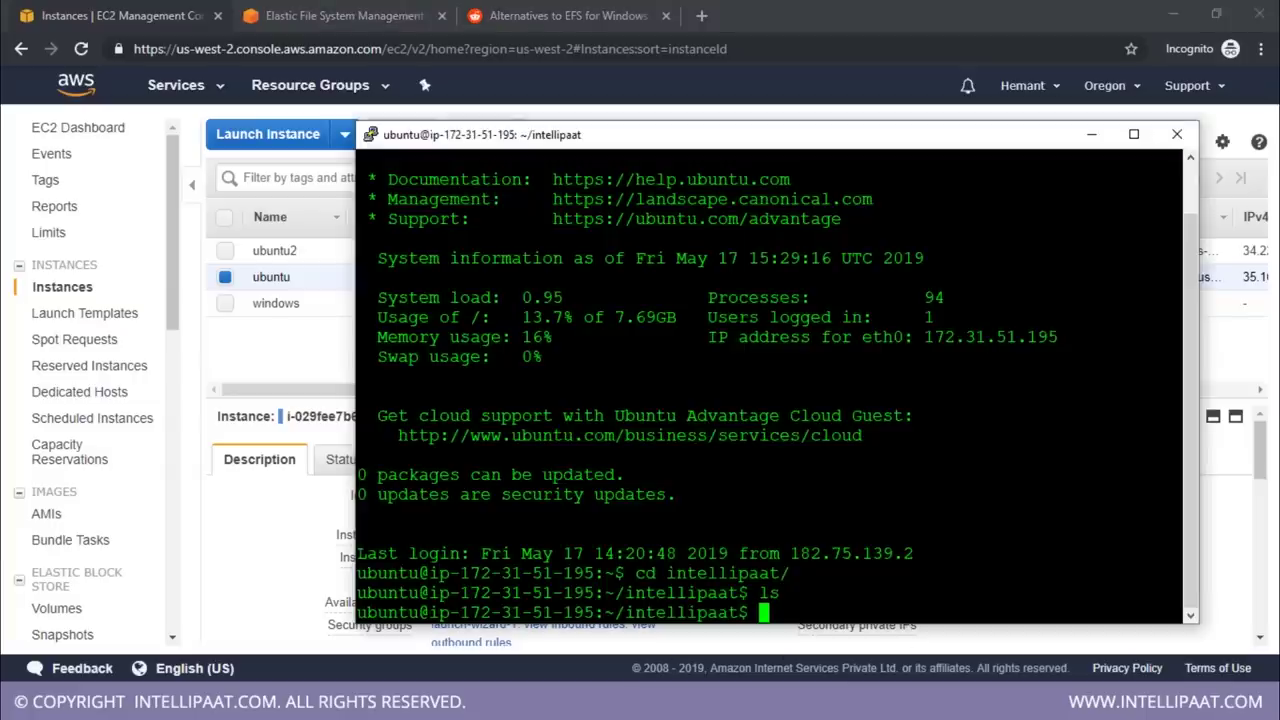
left_click(1177, 134)
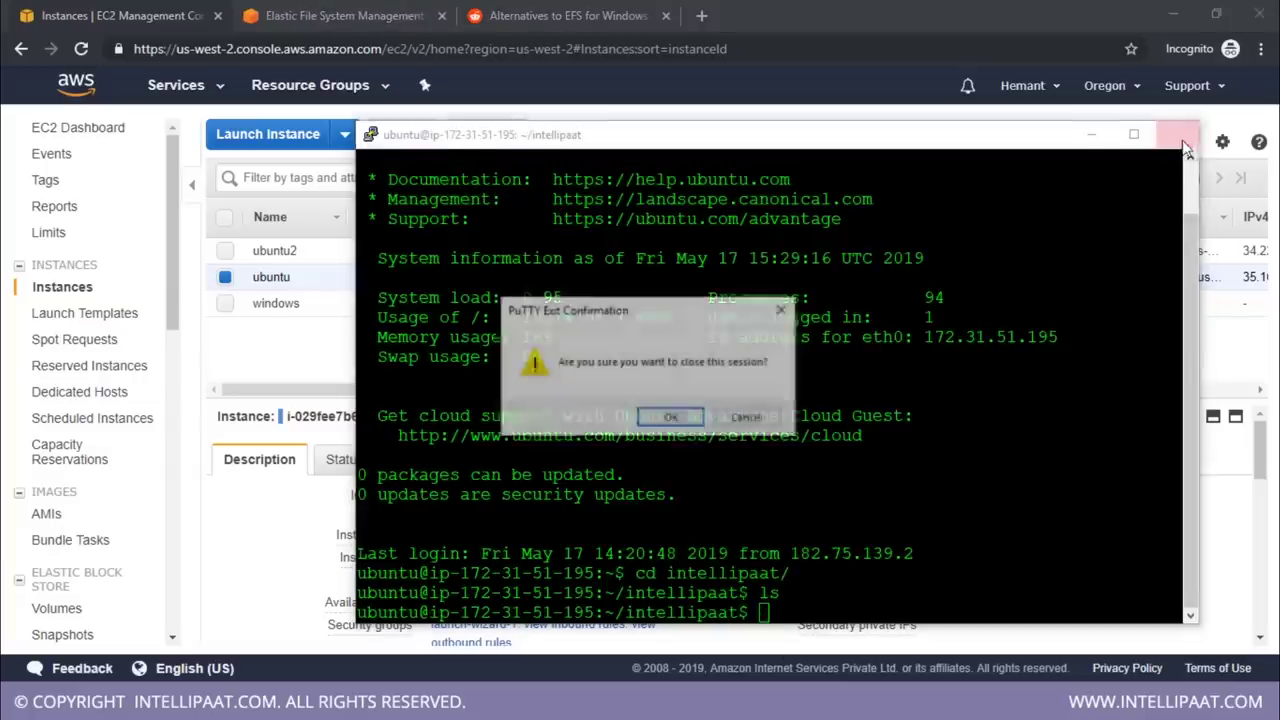
left_click(666, 418)
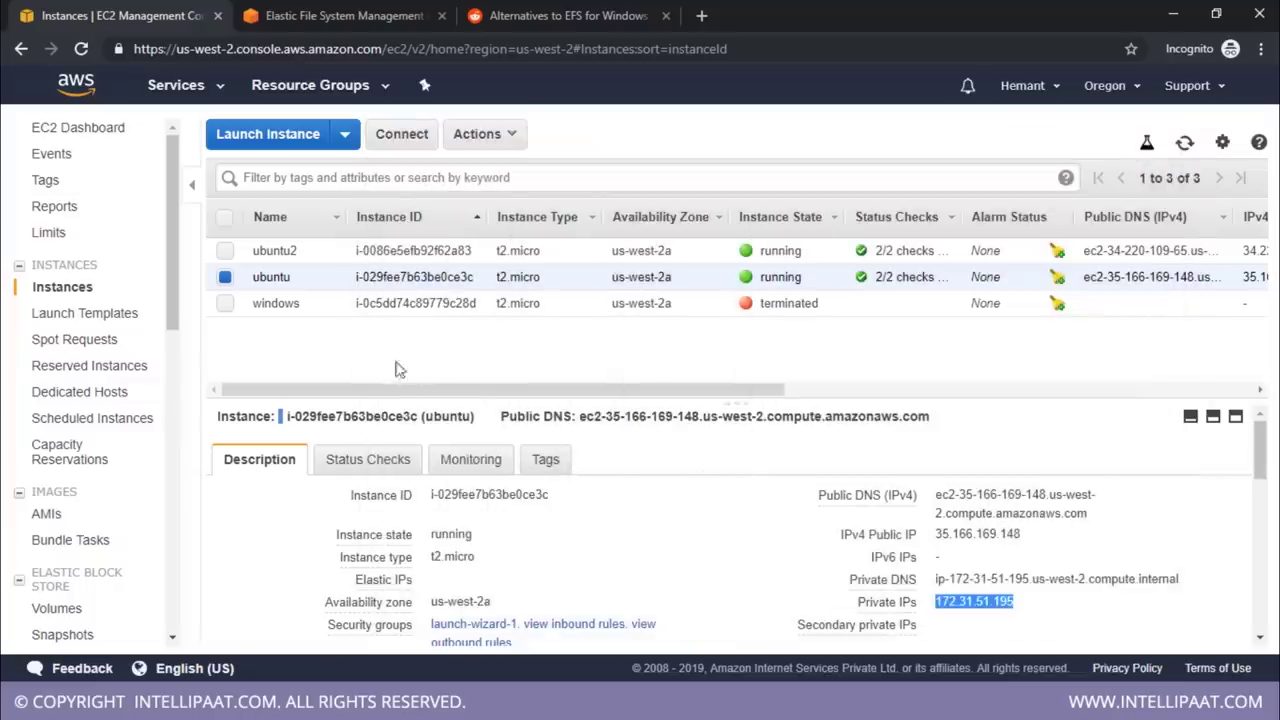
Copy ubuntu2's public IP 34.220.109.65 and use it as the host in a new PuTTY session.
left_click(225, 250)
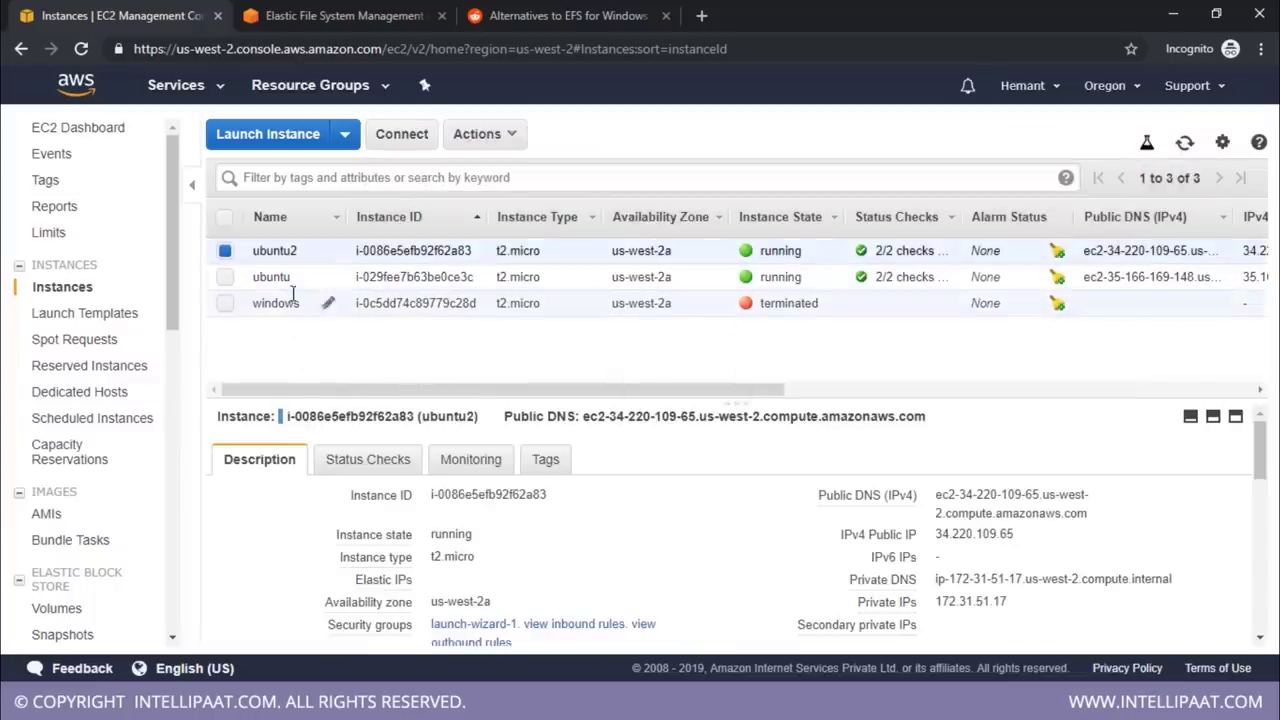
double_click(963, 534)
right_click(963, 534)
left_click(990, 546)
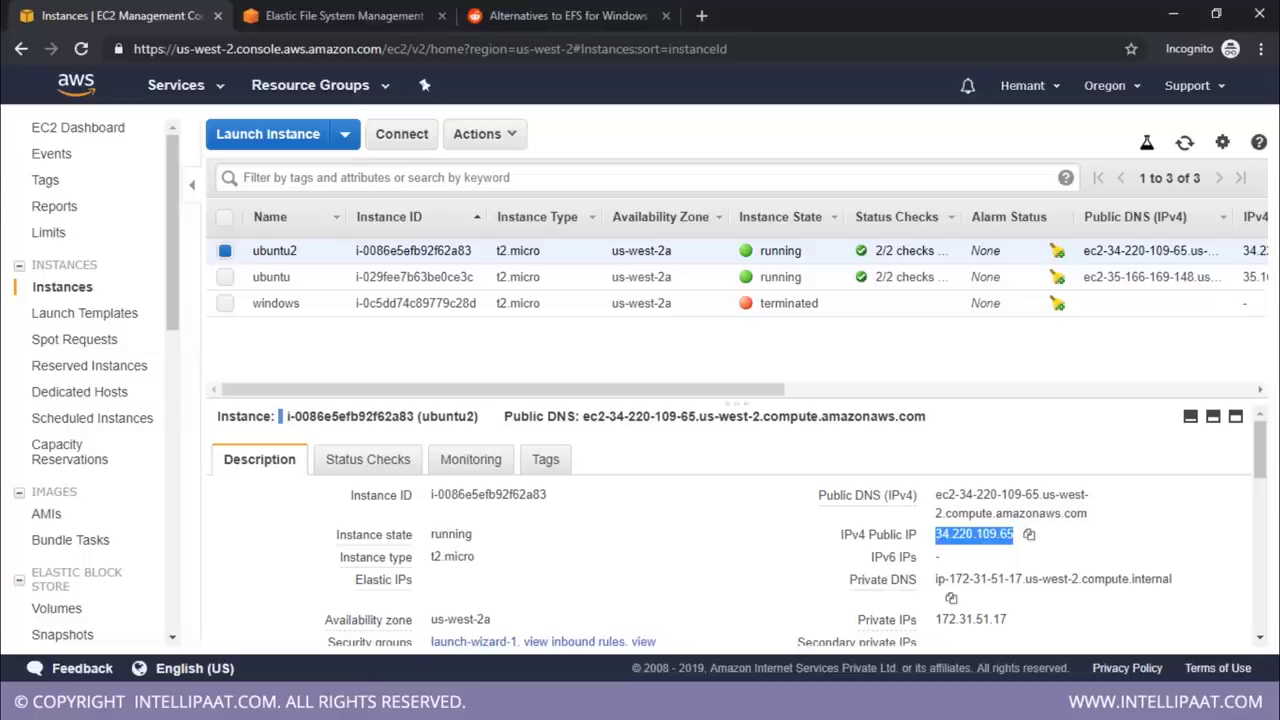
right_click(566, 702)
left_click(575, 603)
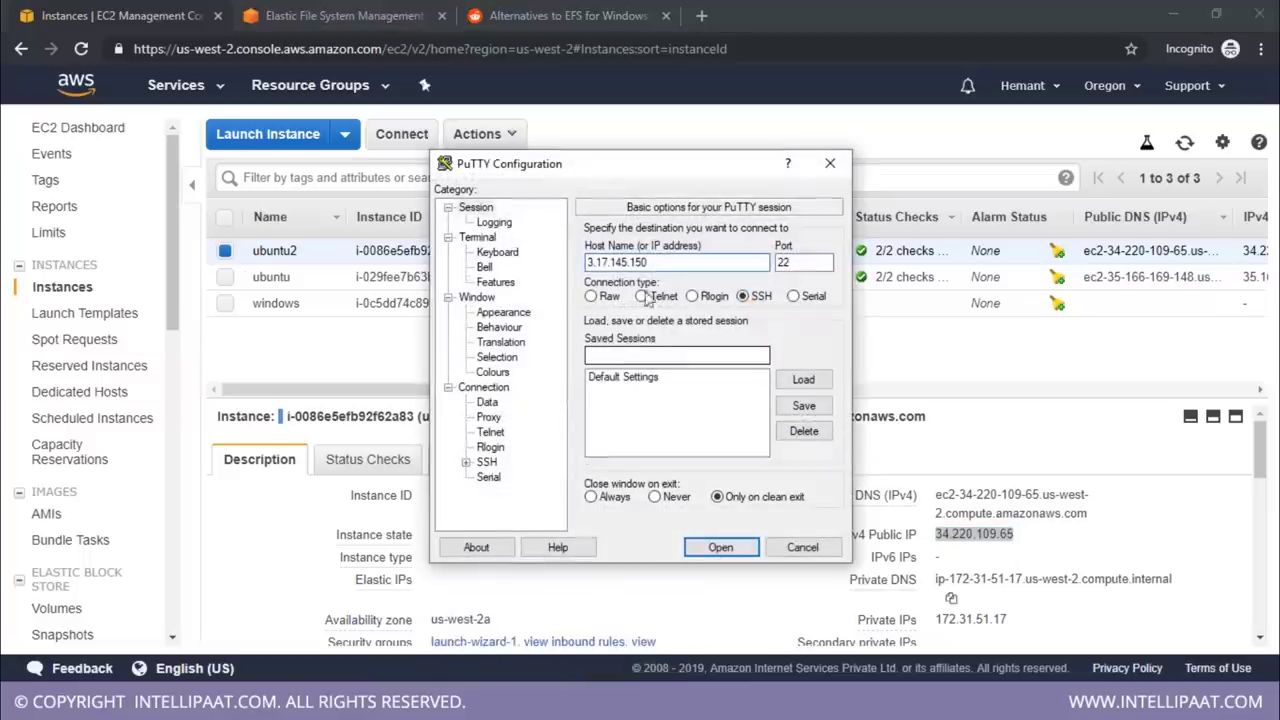
double_click(615, 262)
key("ctrl+v")
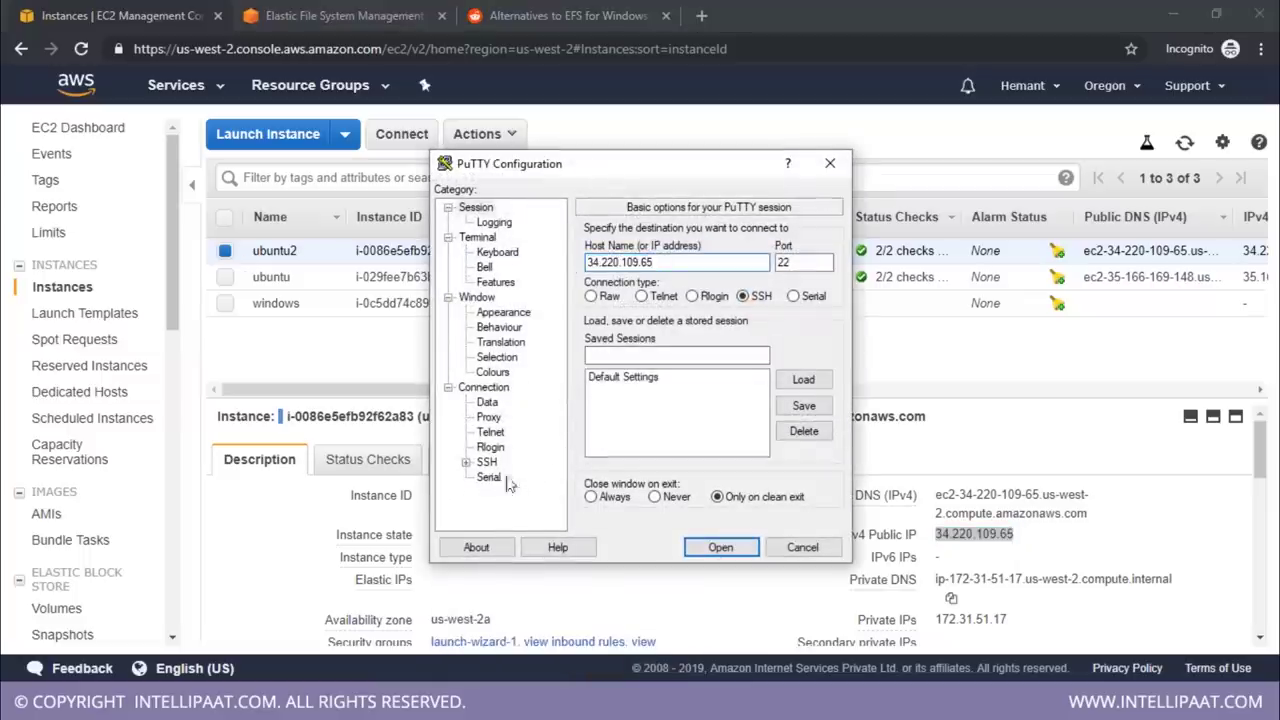
Connect to ubuntu2 using the demo private key from Desktop and trust its host key.
left_click(488, 462)
left_click(505, 449)
left_click(806, 500)
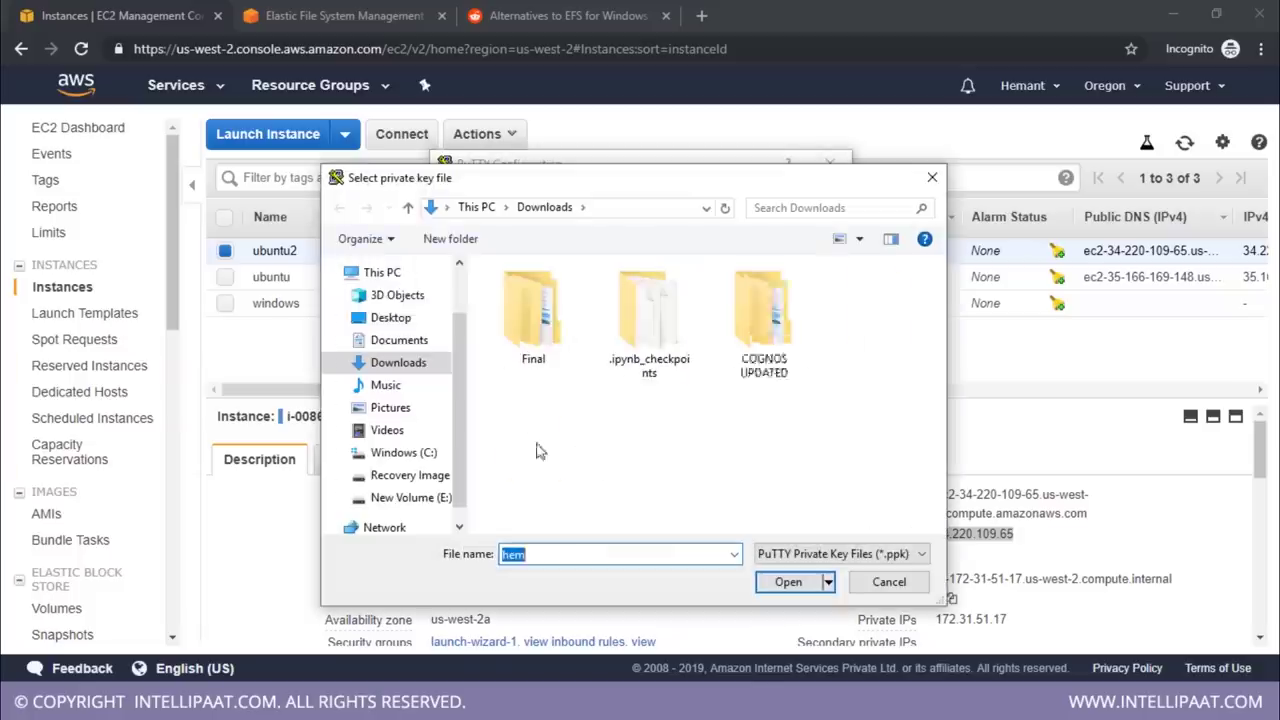
left_click(385, 317)
double_click(586, 413)
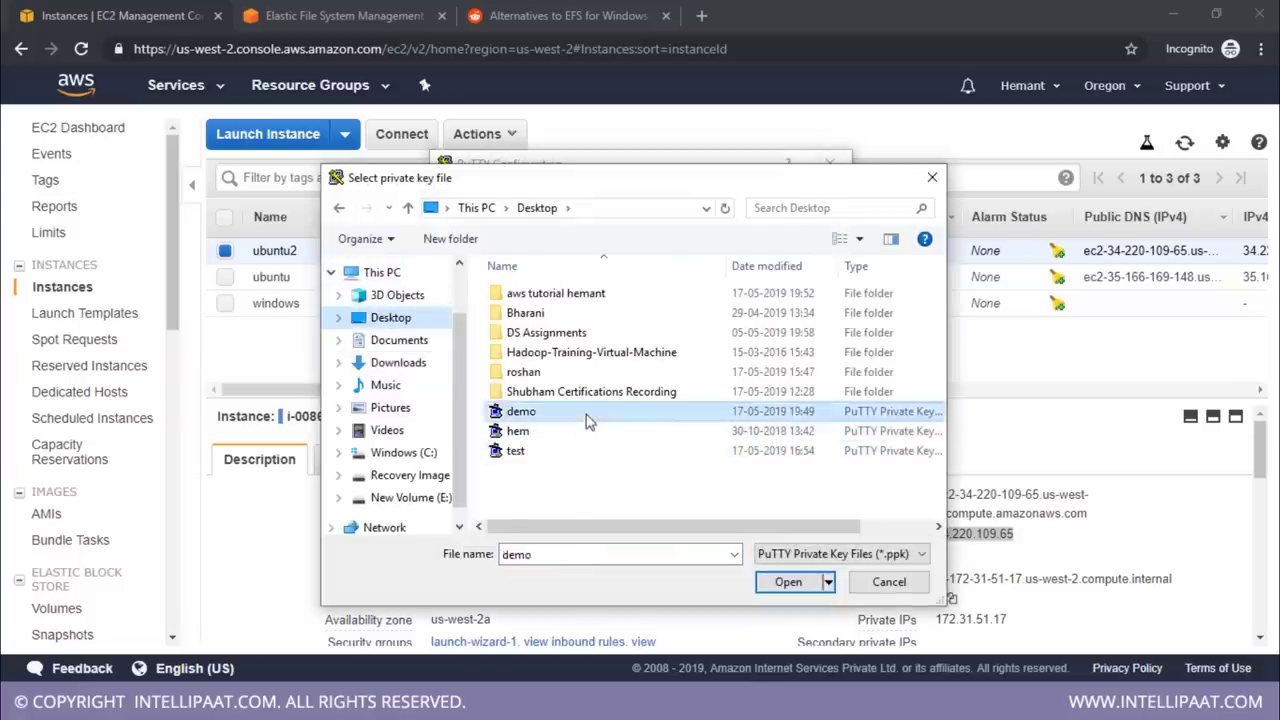
left_click(723, 550)
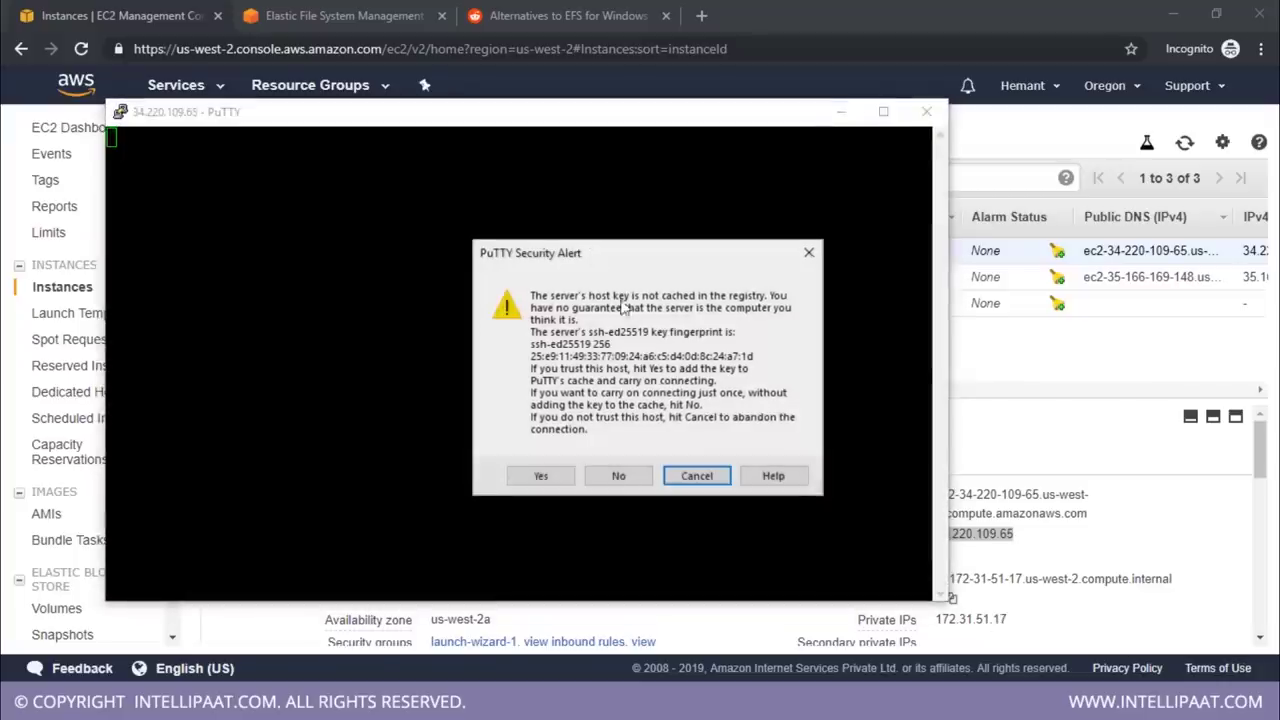
left_click(540, 476)
Change the ubuntu2 terminal's default foreground text colour to orange.
right_click(532, 122)
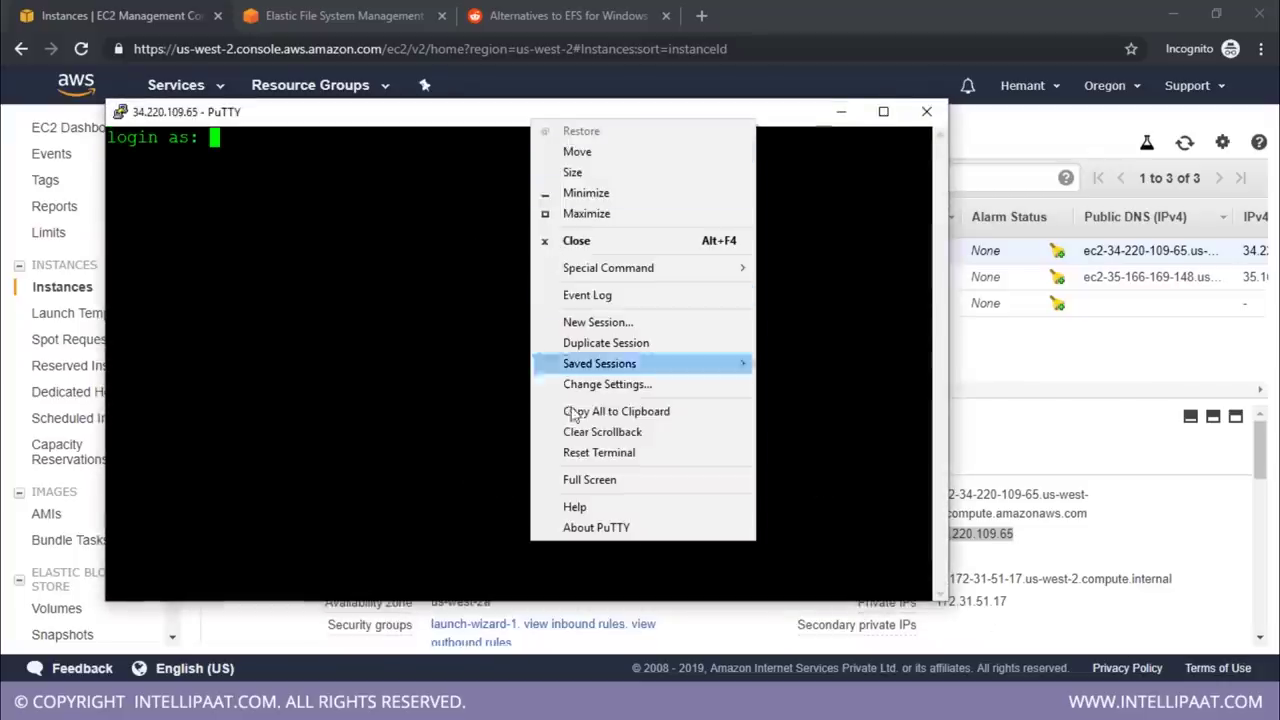
left_click(600, 384)
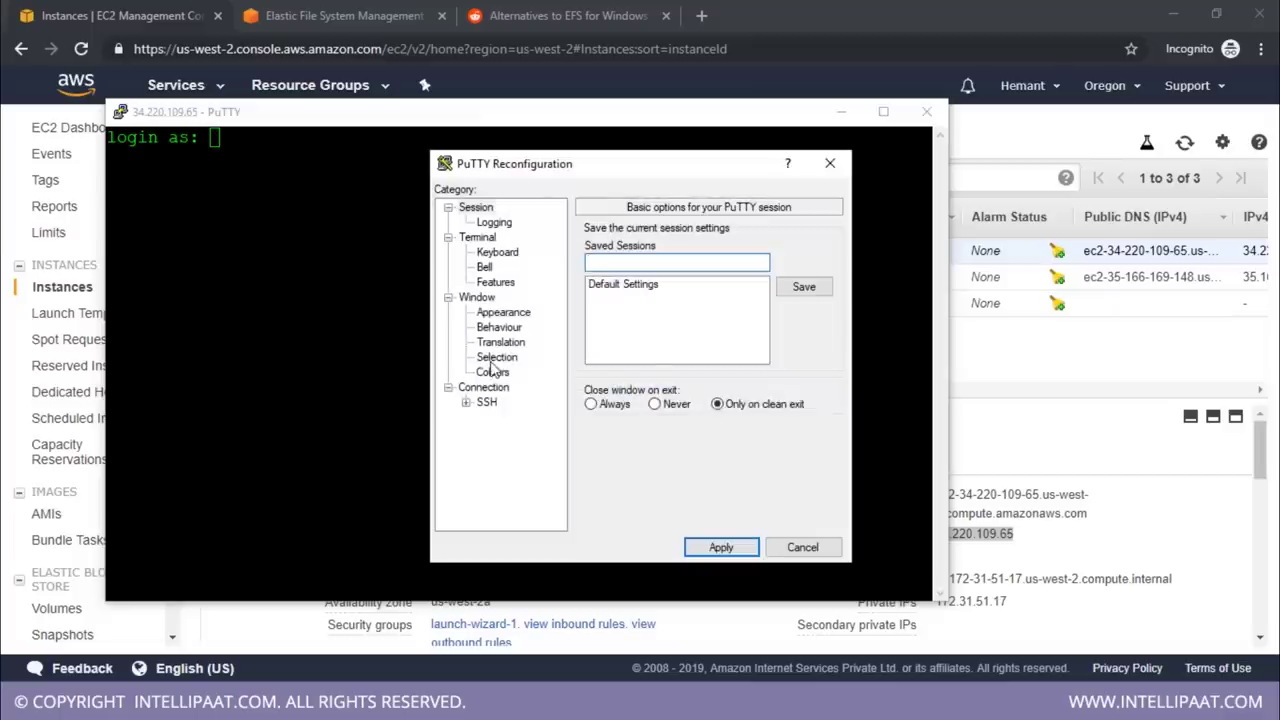
left_click(496, 372)
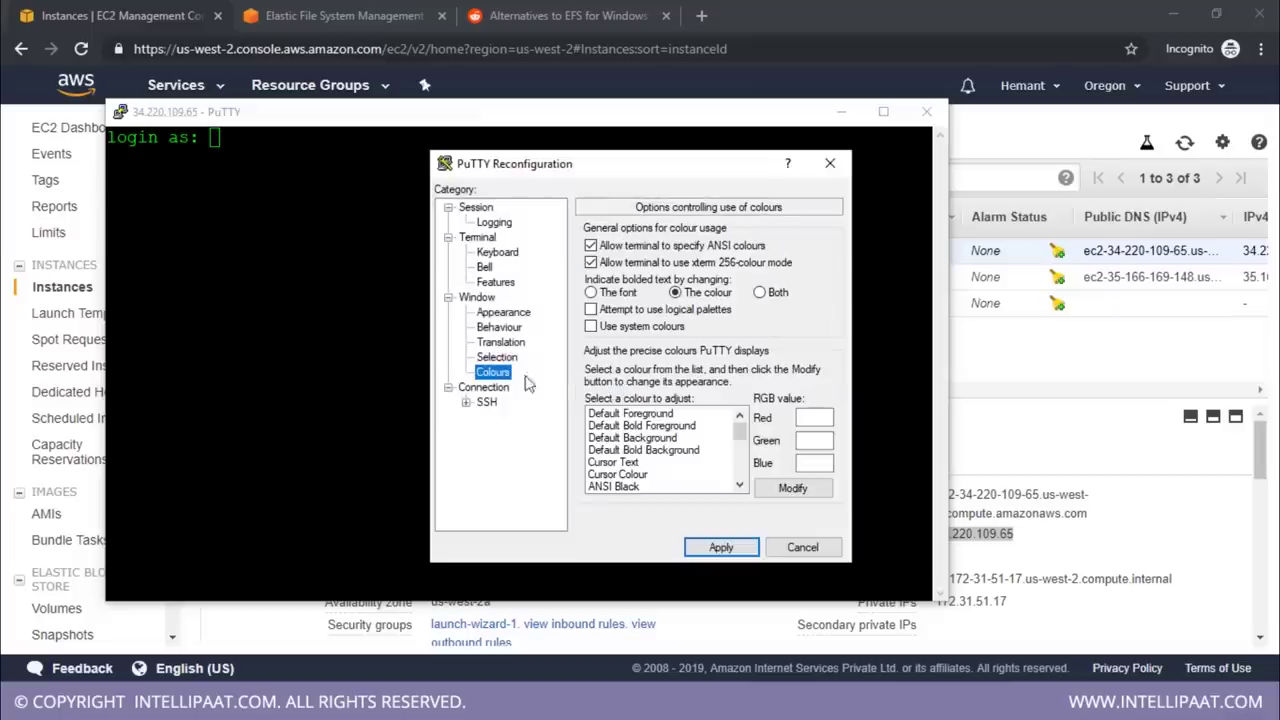
left_click(630, 413)
left_click(792, 488)
left_click(482, 300)
left_click(474, 476)
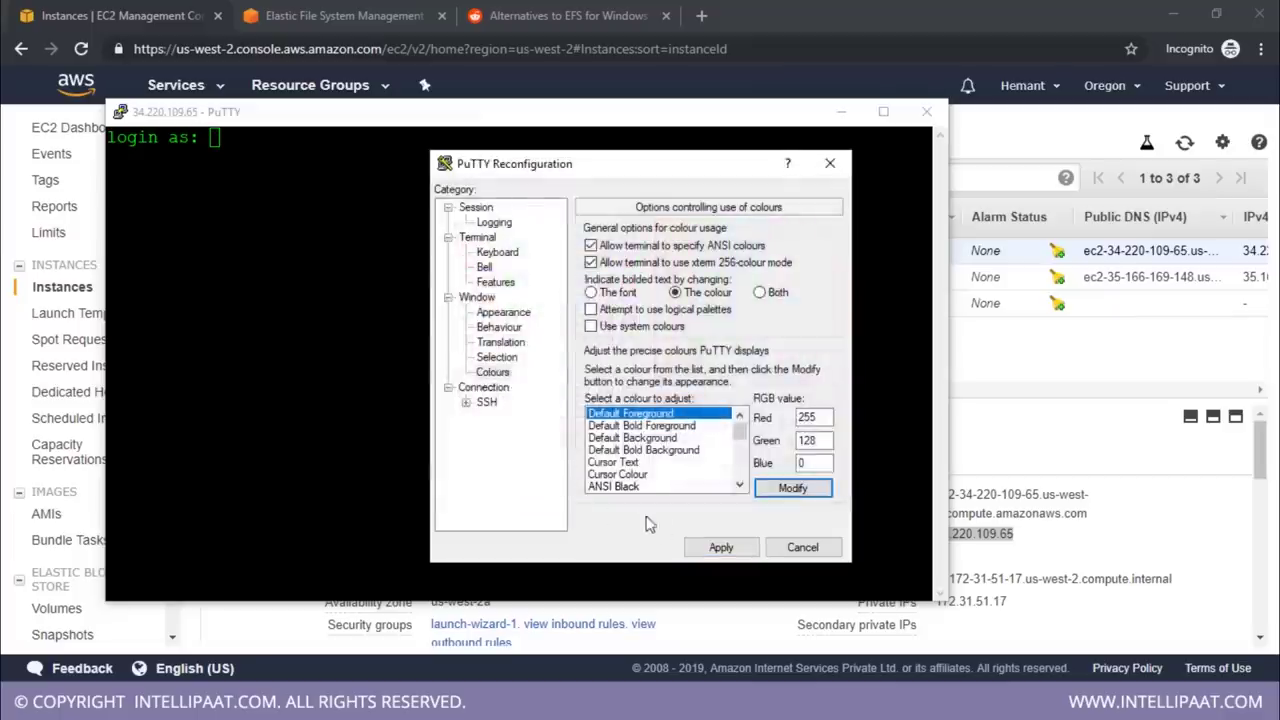
left_click(720, 548)
Log in to ubuntu2 as user ubuntu.
left_click_drag(310, 116, 560, 155)
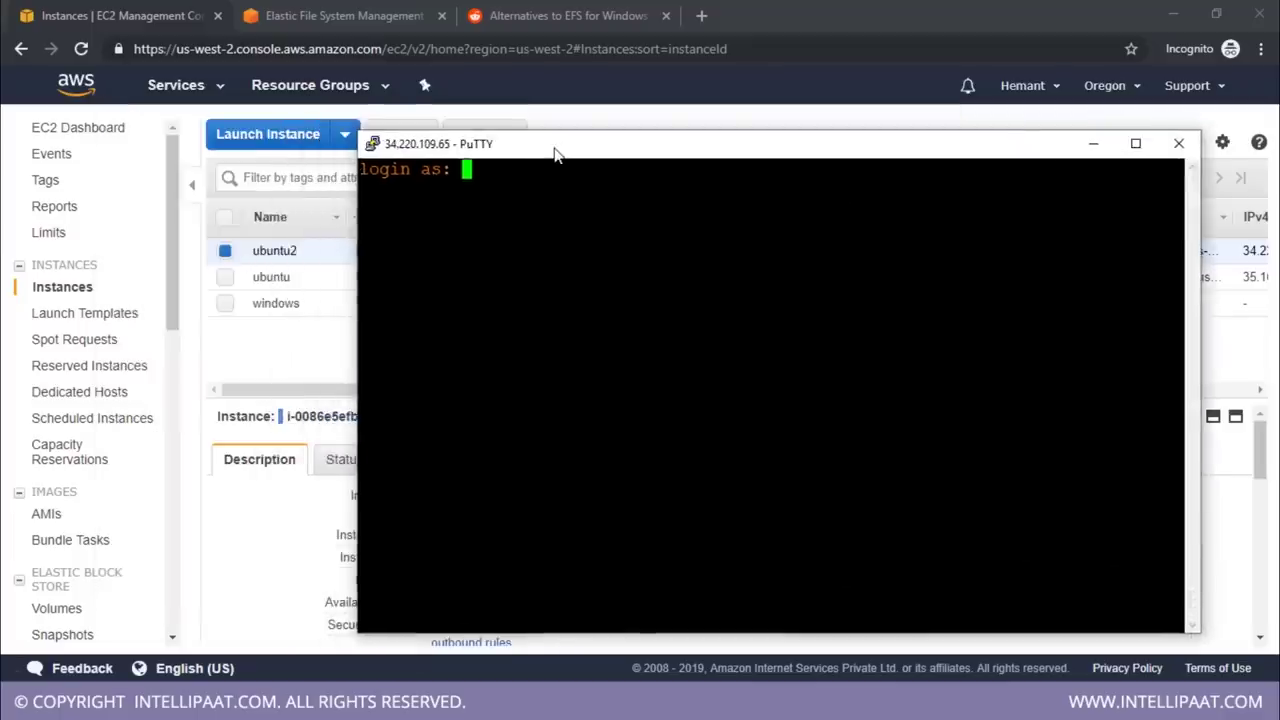
type("ubuntu")
key("Return")
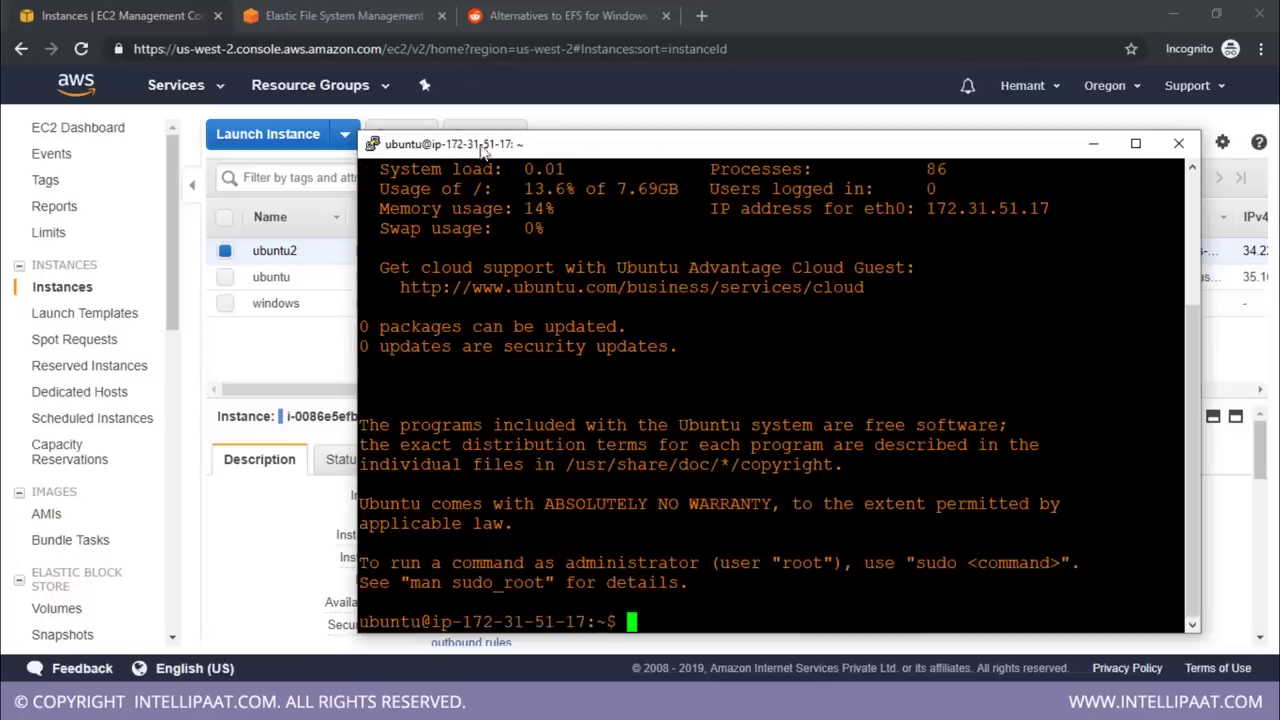
left_click_drag(523, 152, 241, 69)
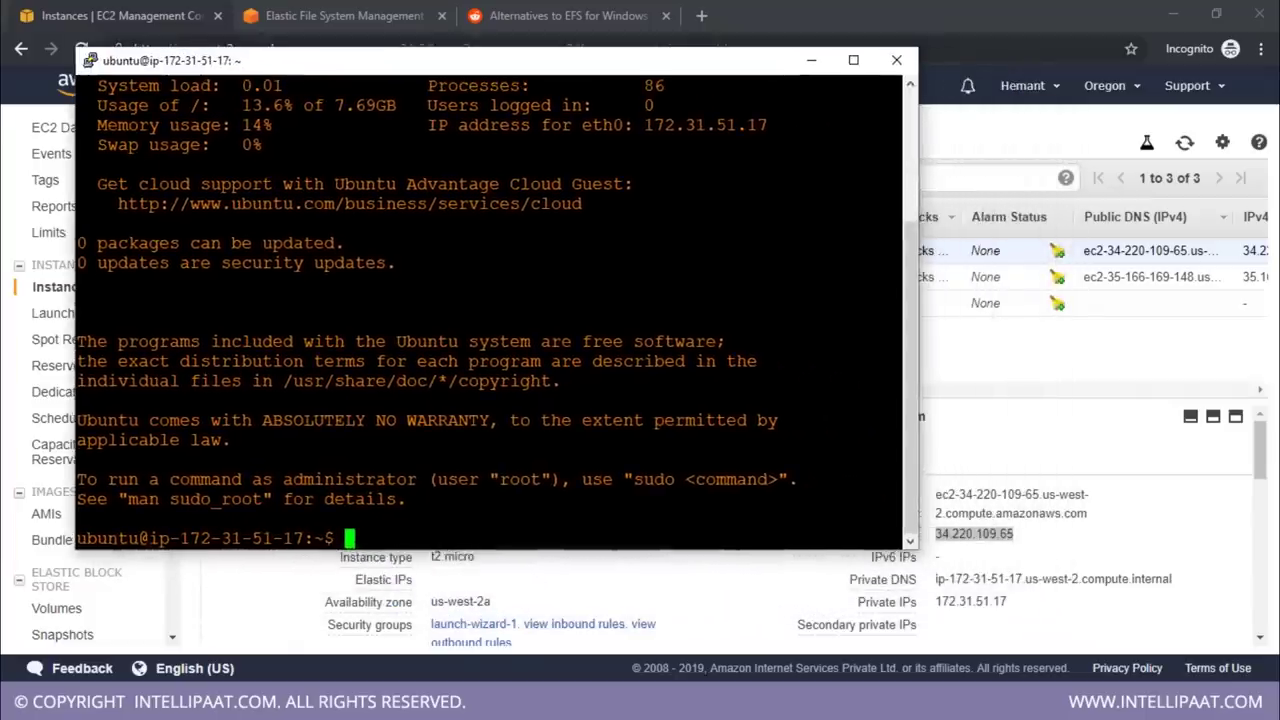
Note ubuntu2's private IP 172.31.51.17, arrange both terminals, and return to the EFS page.
left_click(968, 603)
double_click(964, 603)
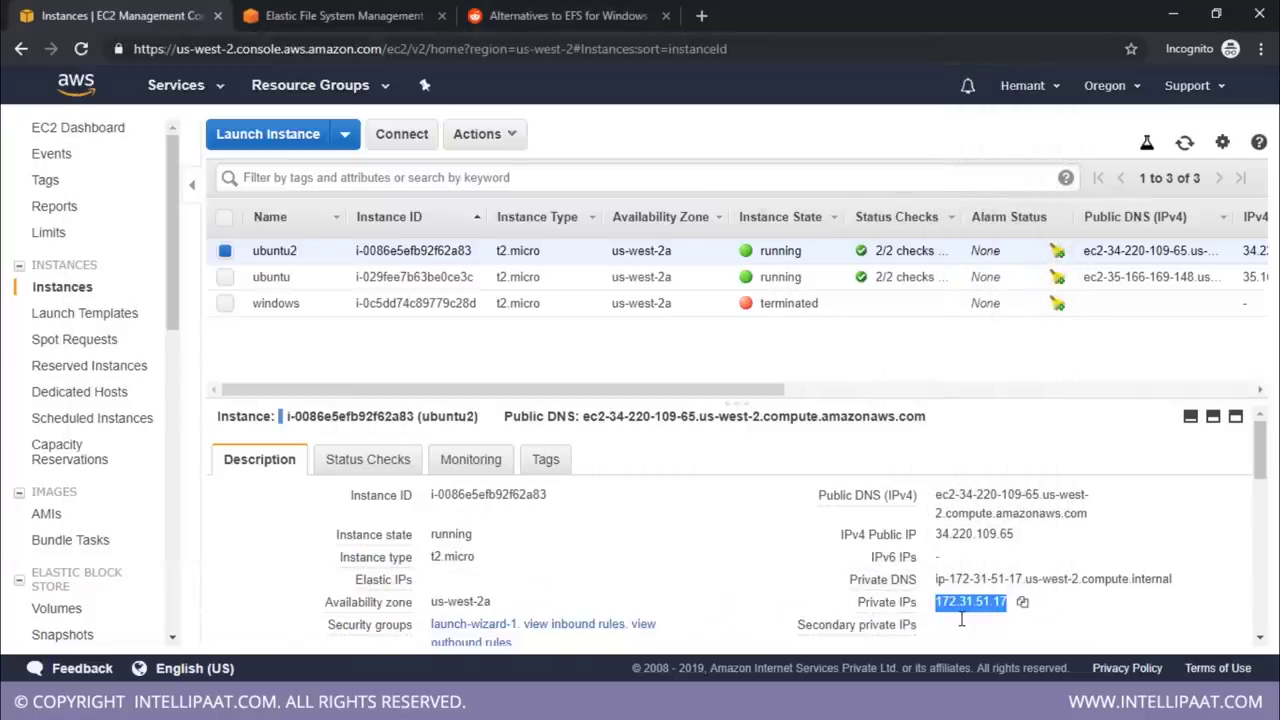
key("alt+Tab")
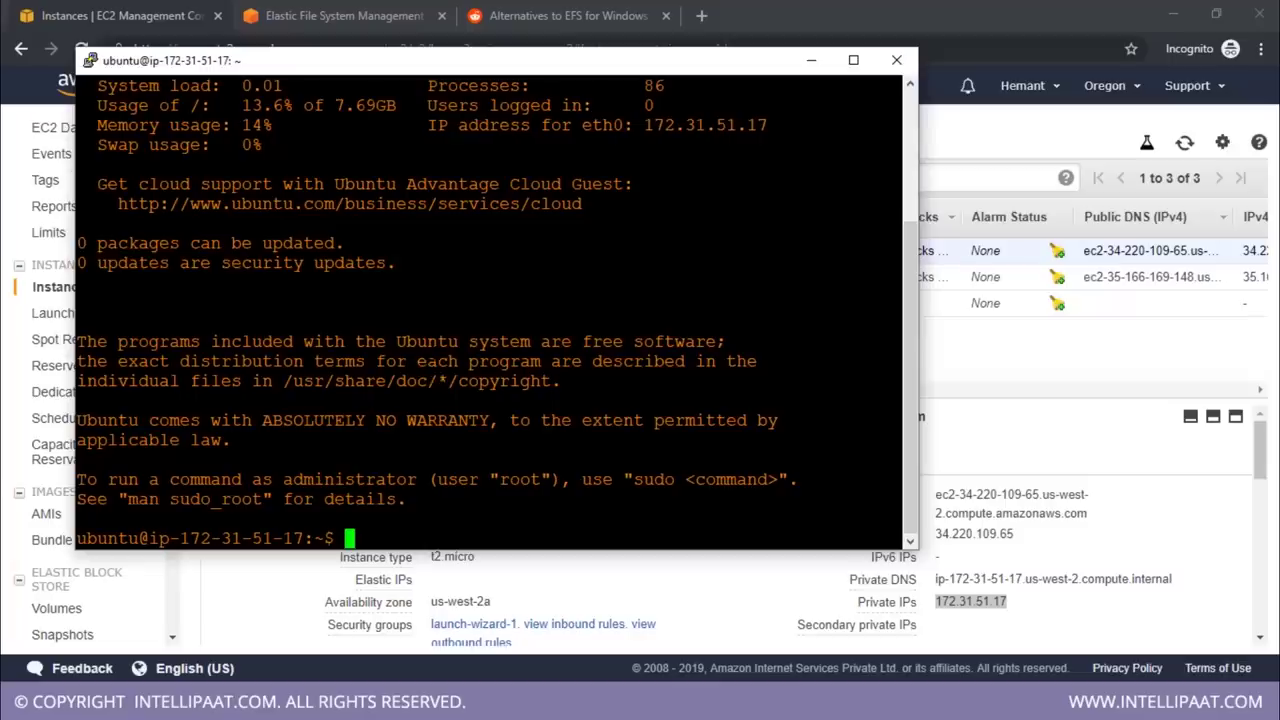
left_click_drag(428, 70, 771, 92)
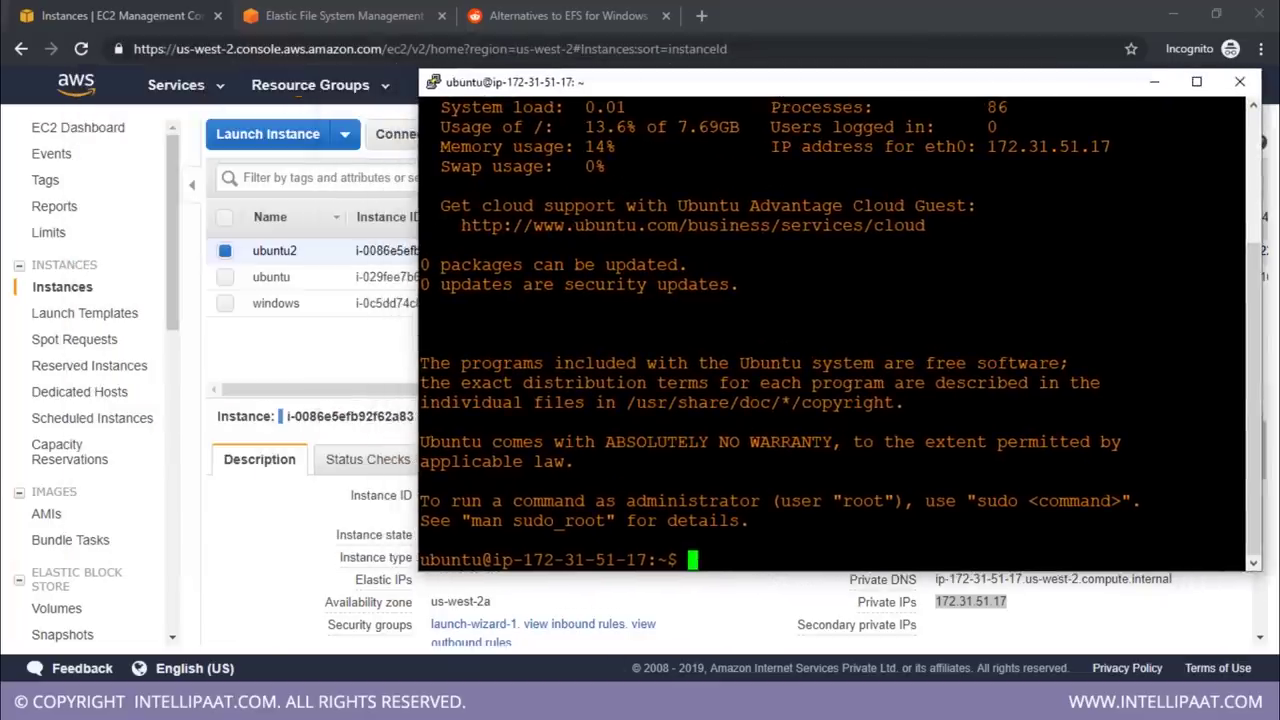
key("alt+Tab")
left_click_drag(580, 104, 510, 165)
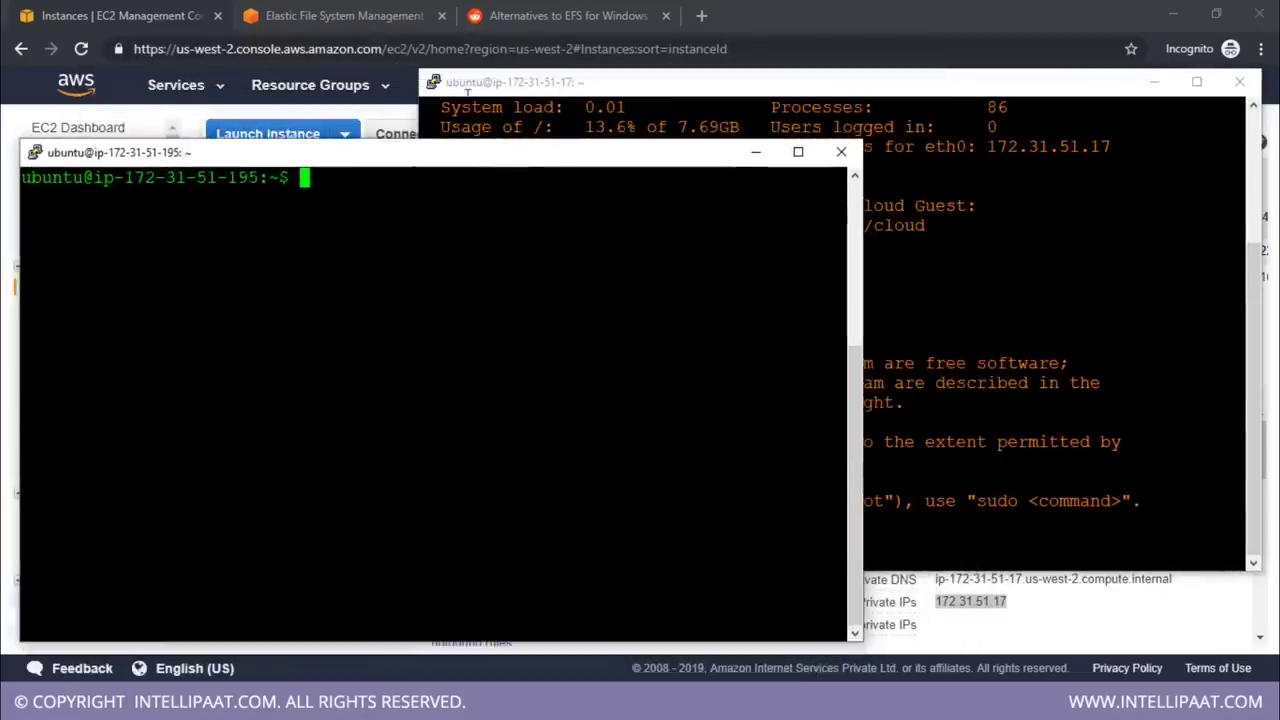
left_click(340, 16)
left_click(340, 16)
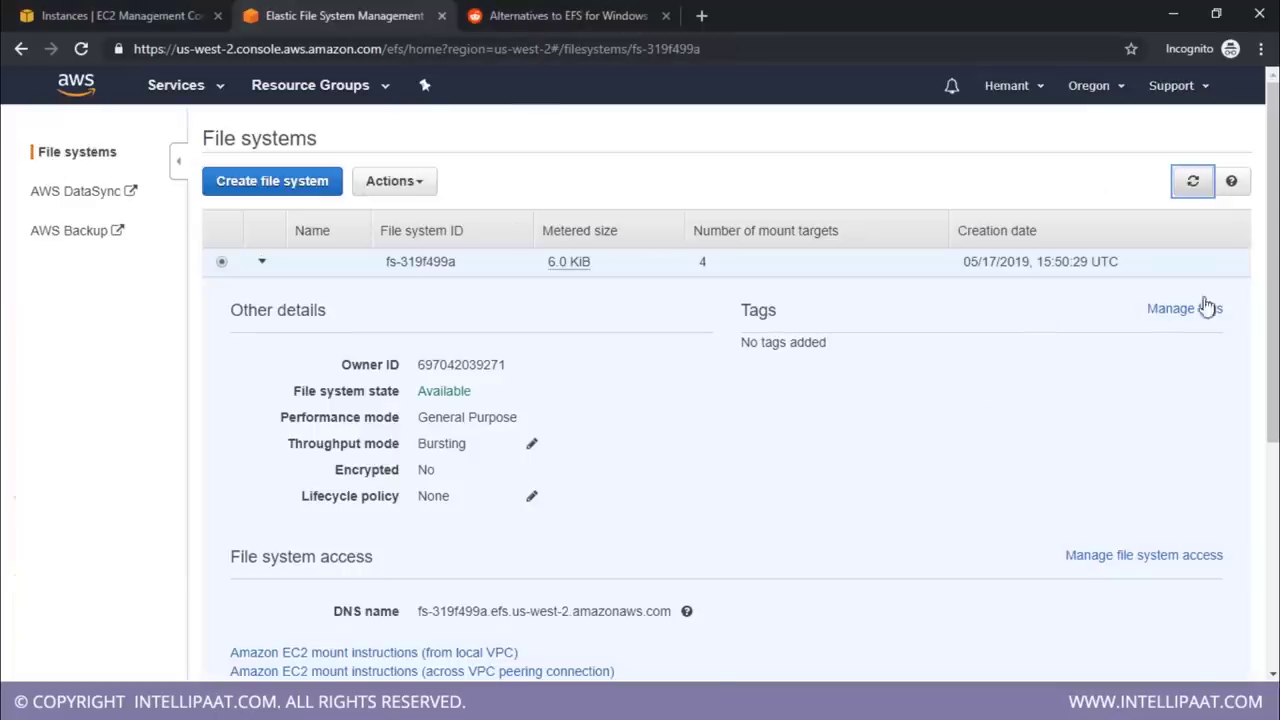
Refresh the EFS details and select the mount targets' security group ID sg-7f087236.
left_click(1178, 194)
scroll(1100, 480, "down", 3)
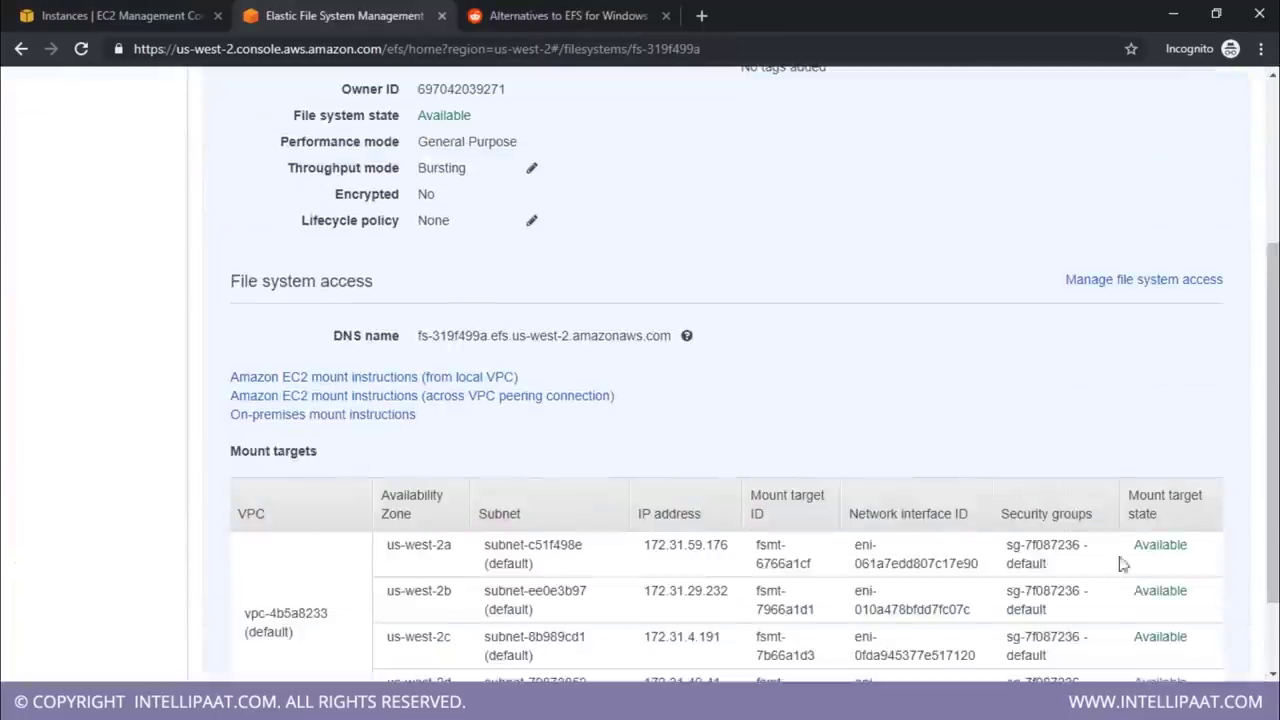
scroll(1128, 545, "down", 2)
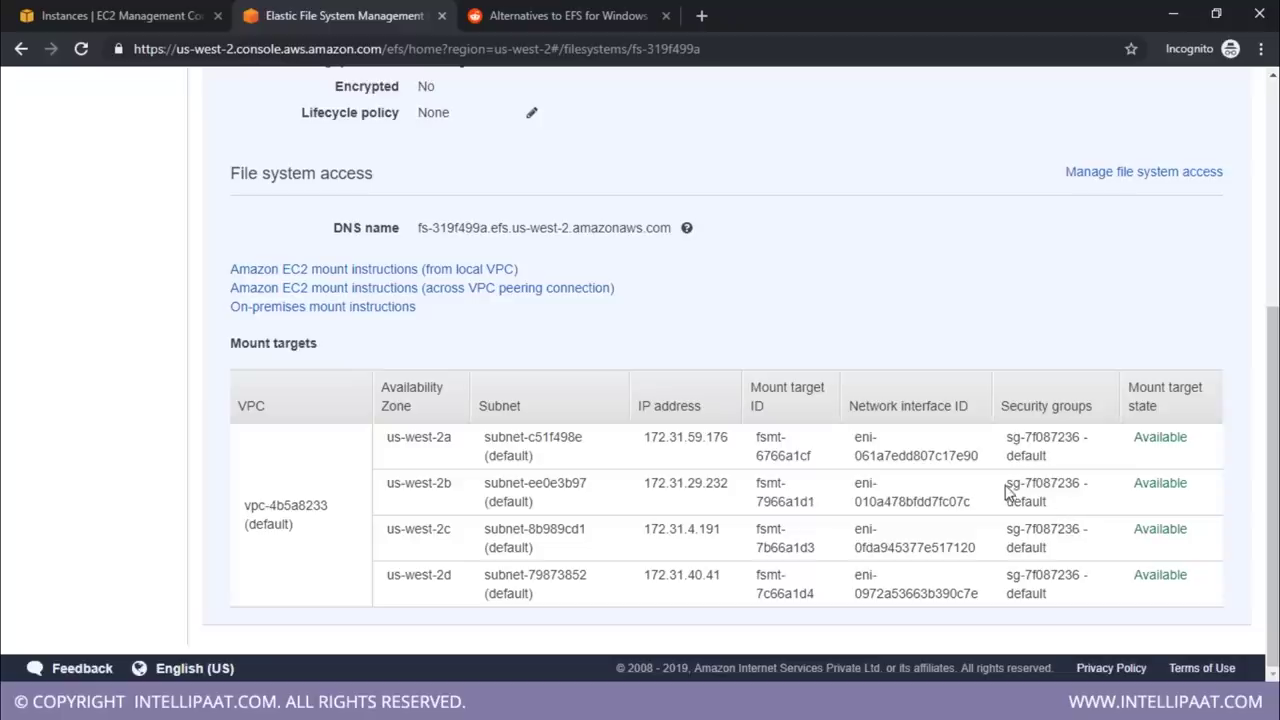
left_click_drag(1009, 485, 1082, 489)
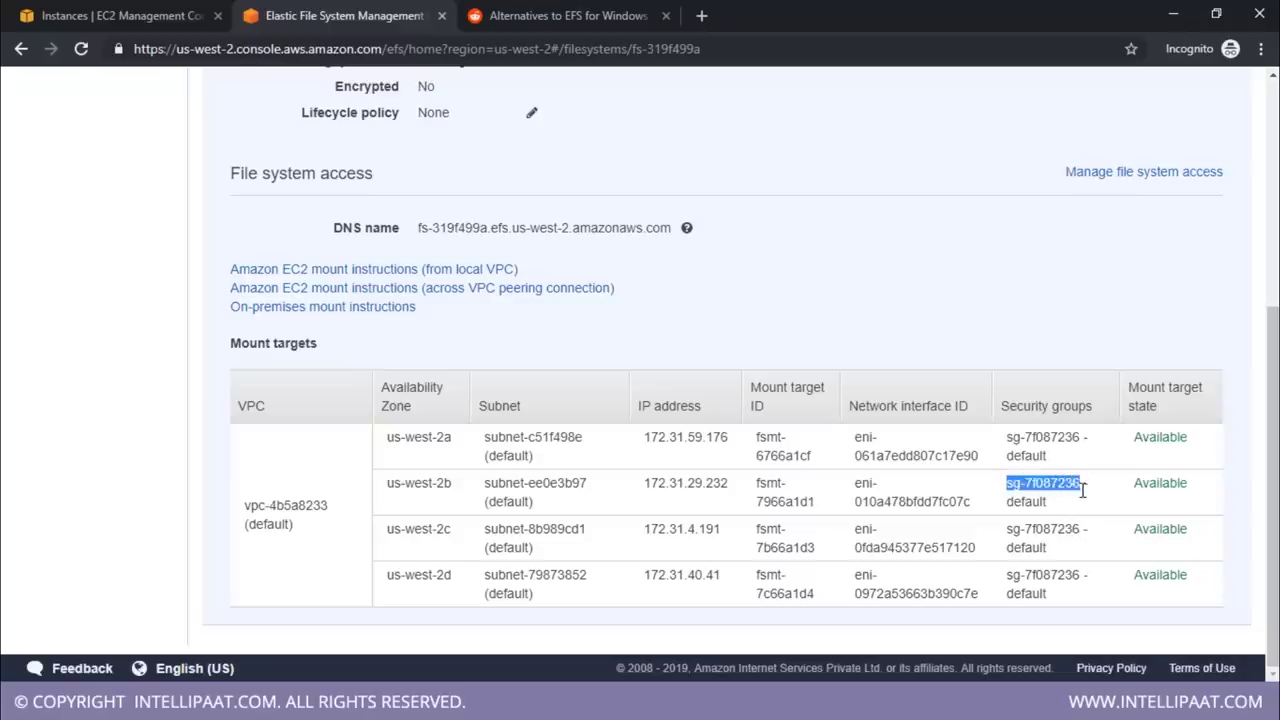
Select the ubuntu instance in the EC2 instances list and review its details.
left_click(151, 17)
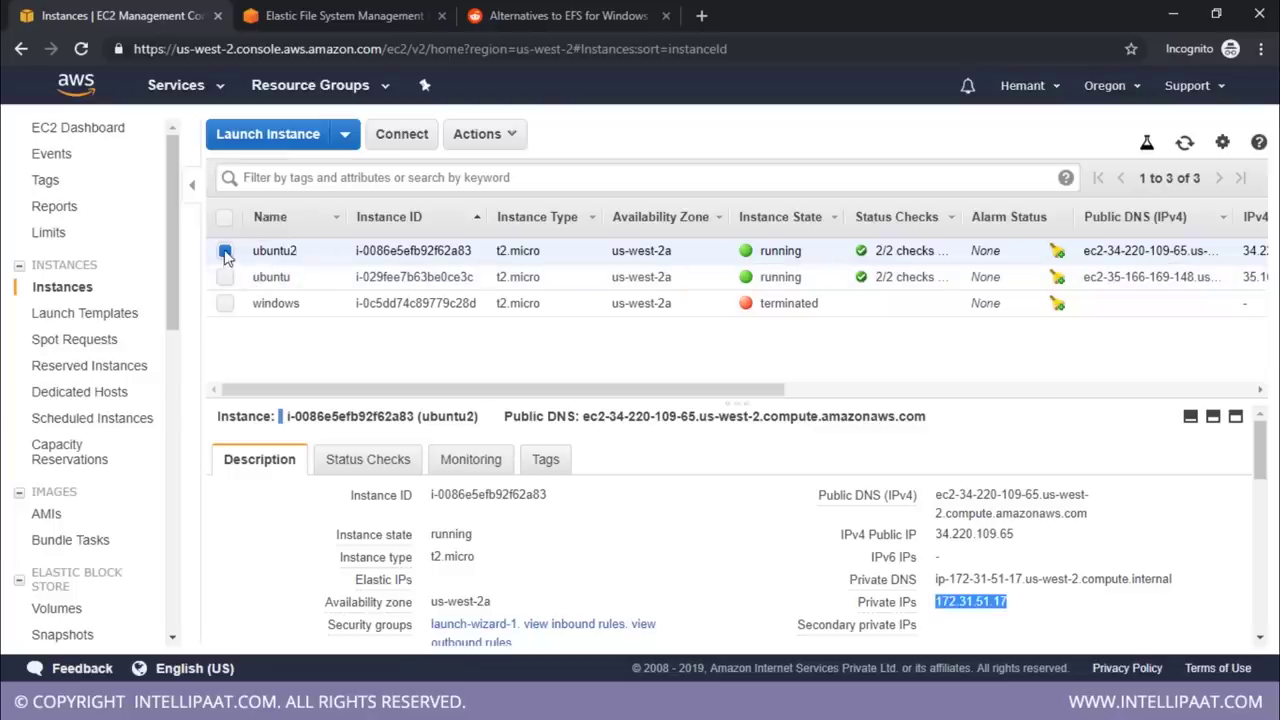
left_click(226, 277)
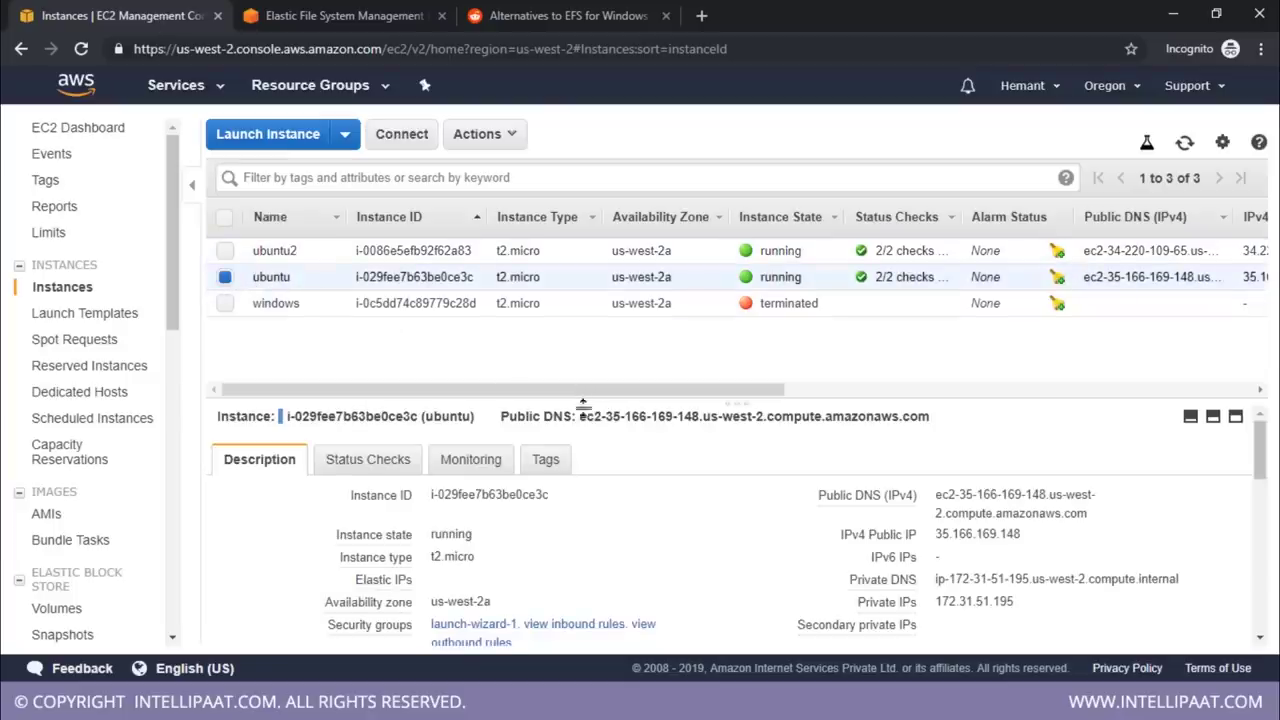
scroll(790, 538, "down", 2)
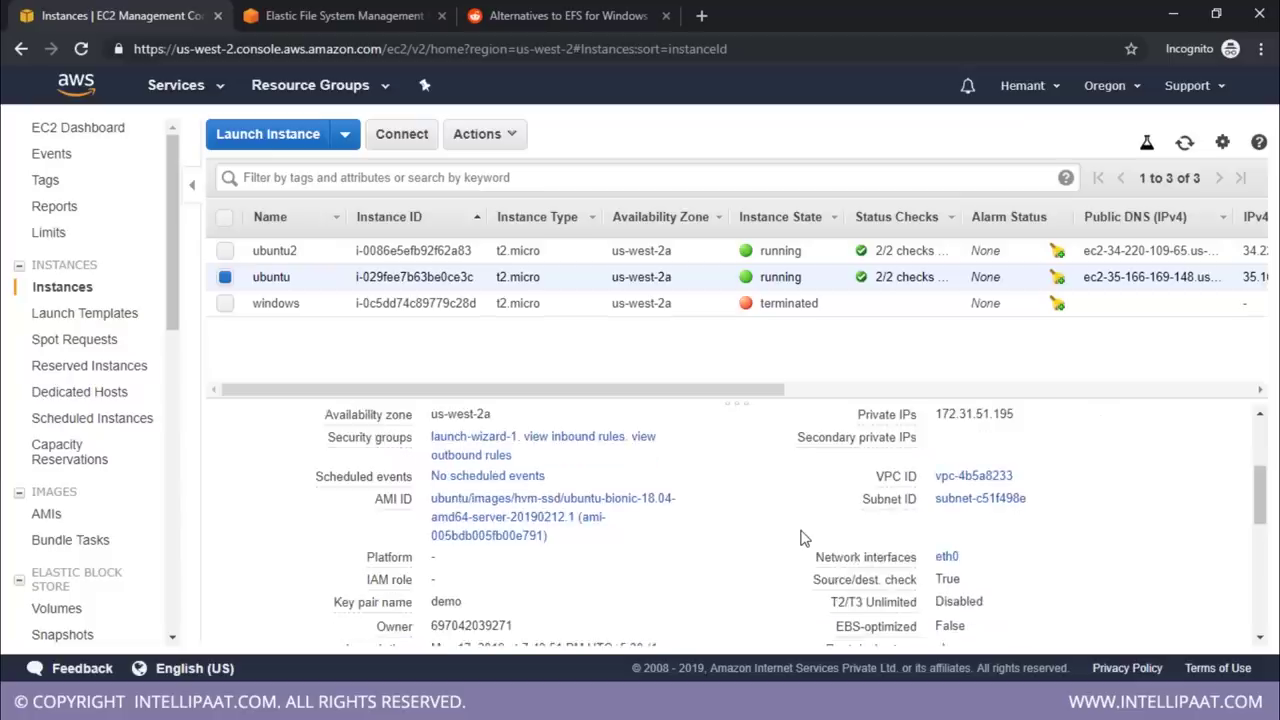
scroll(785, 530, "down", 3)
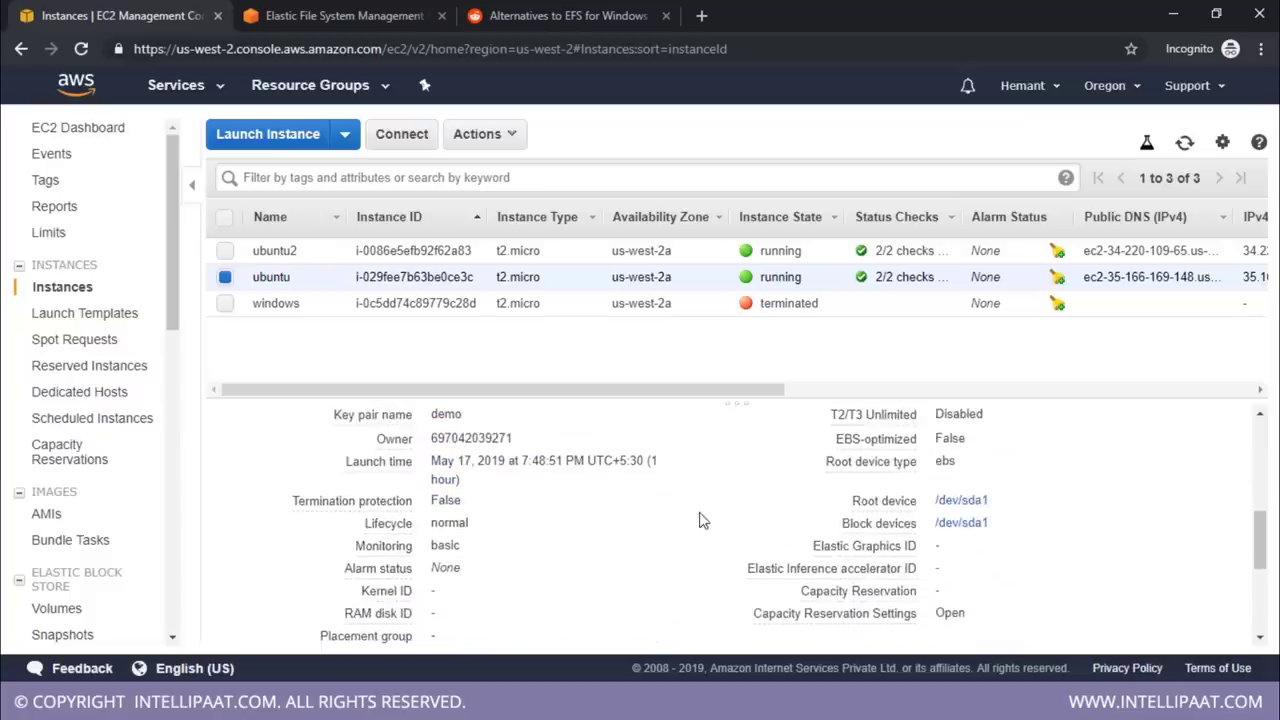
scroll(700, 518, "down", 2)
scroll(720, 525, "up", 5)
Open Change Security Groups for ubuntu via Actions > Networking.
mouse_move(383, 545)
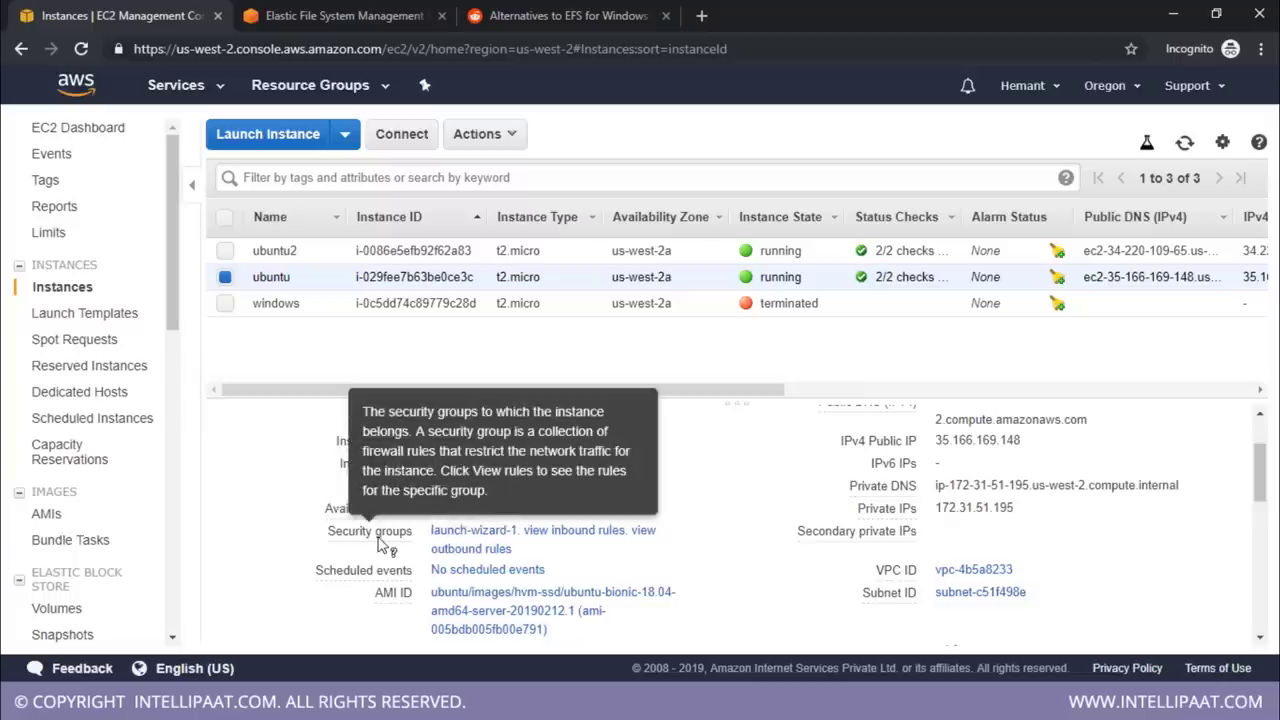
left_click(510, 138)
mouse_move(537, 328)
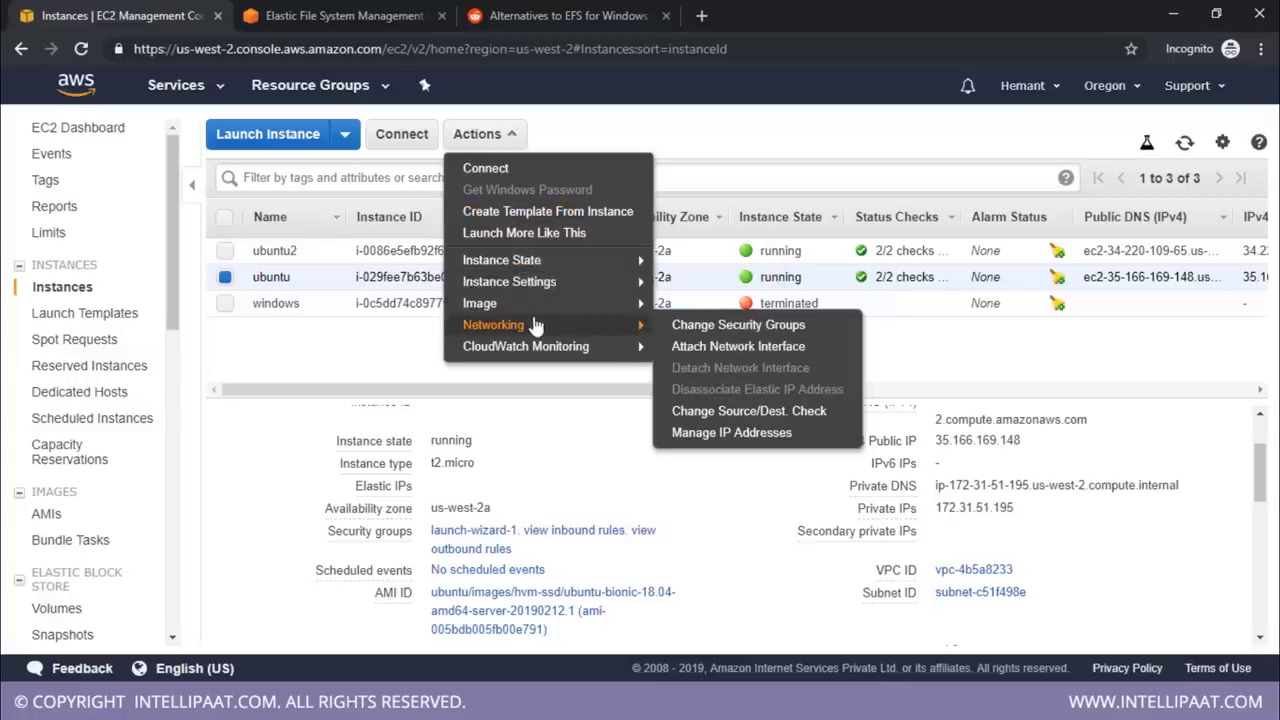
left_click(517, 142)
left_click(518, 138)
mouse_move(535, 330)
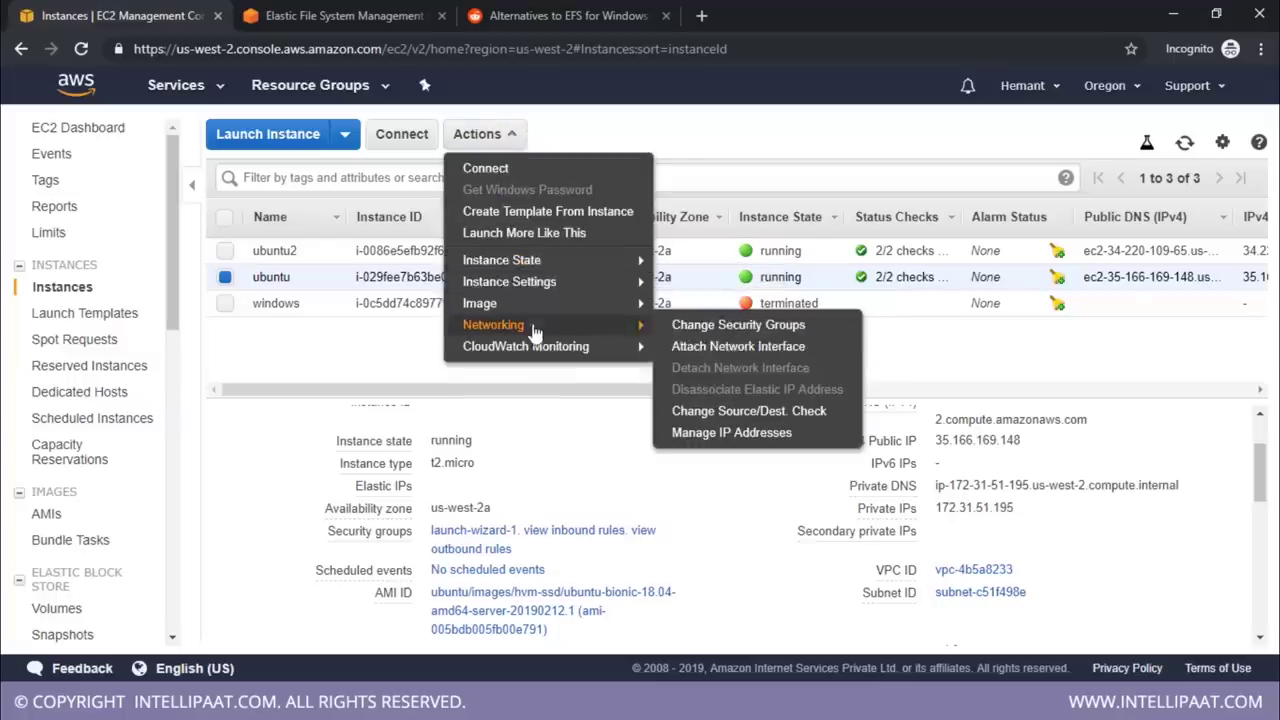
left_click(716, 325)
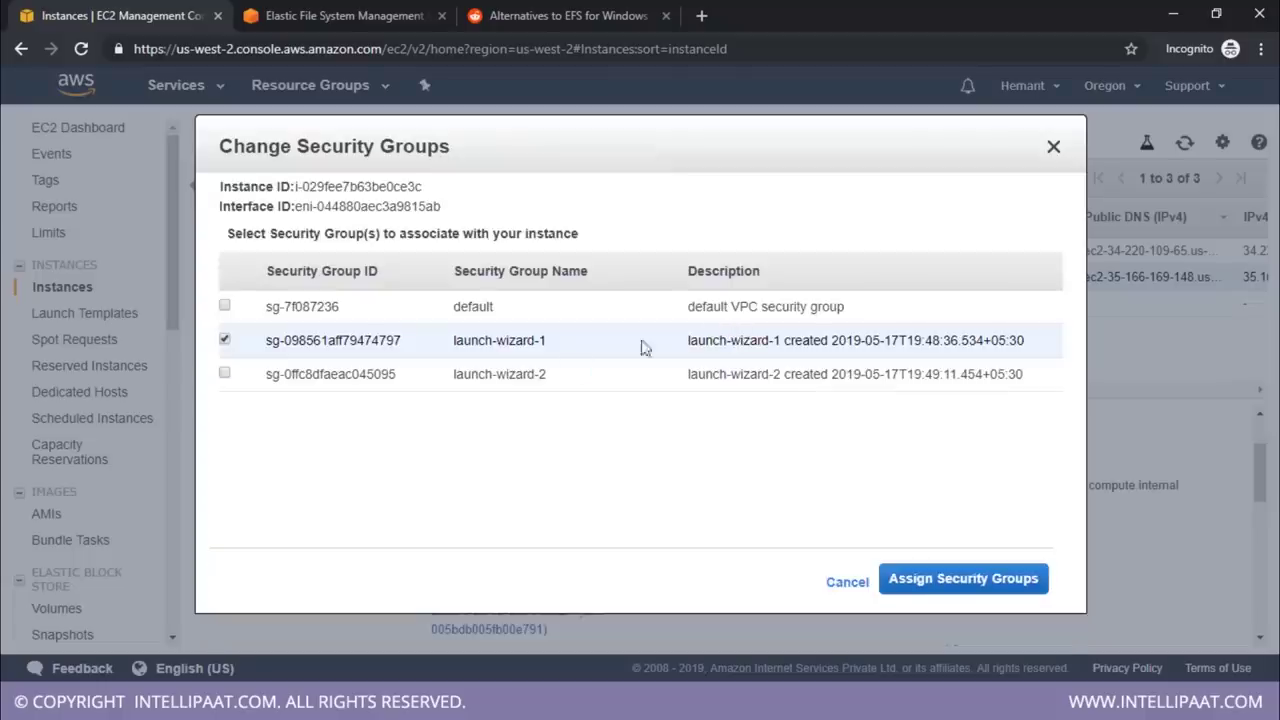
Assign the ubuntu instance both the default and launch-wizard-1 security groups.
double_click(484, 345)
left_click(553, 352)
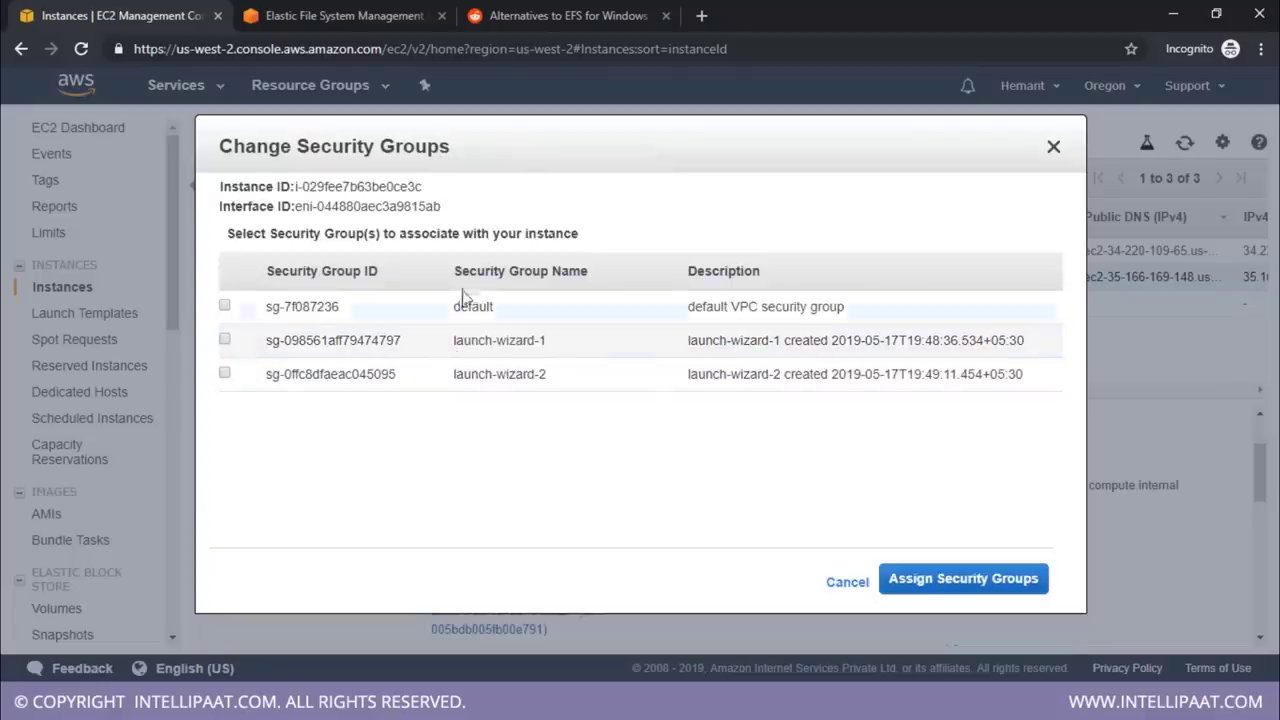
left_click(349, 22)
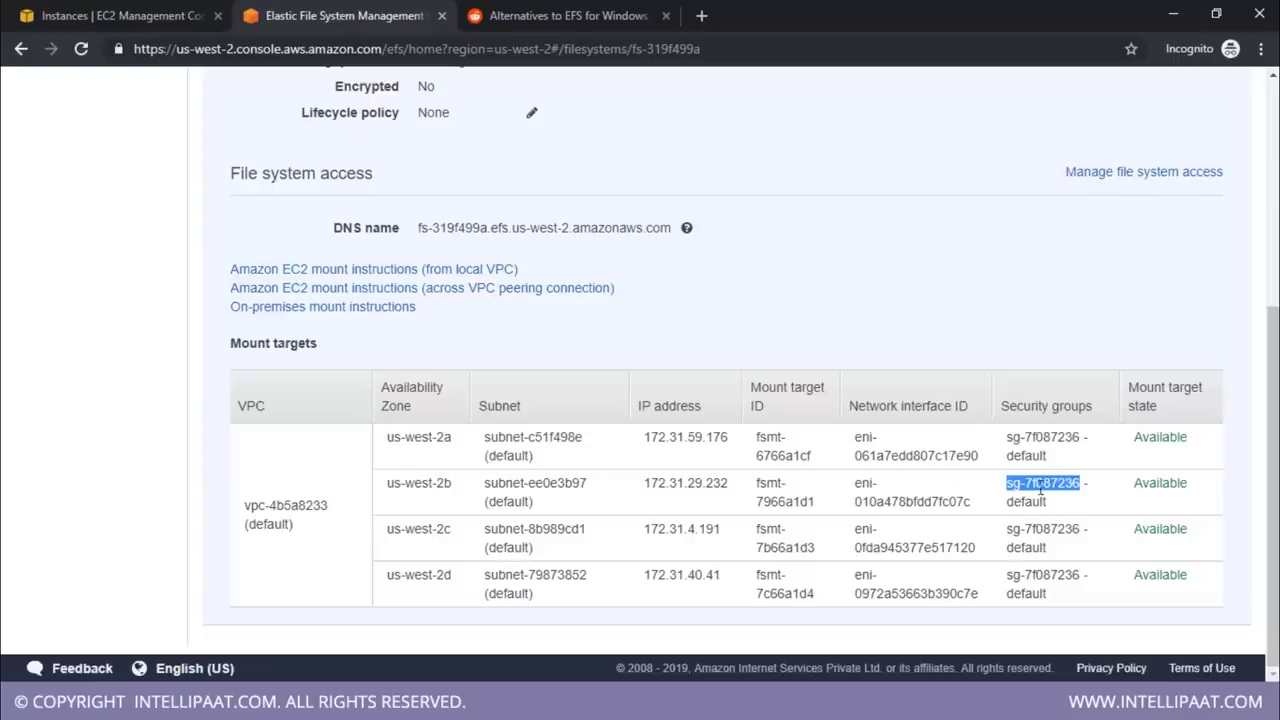
left_click(143, 8)
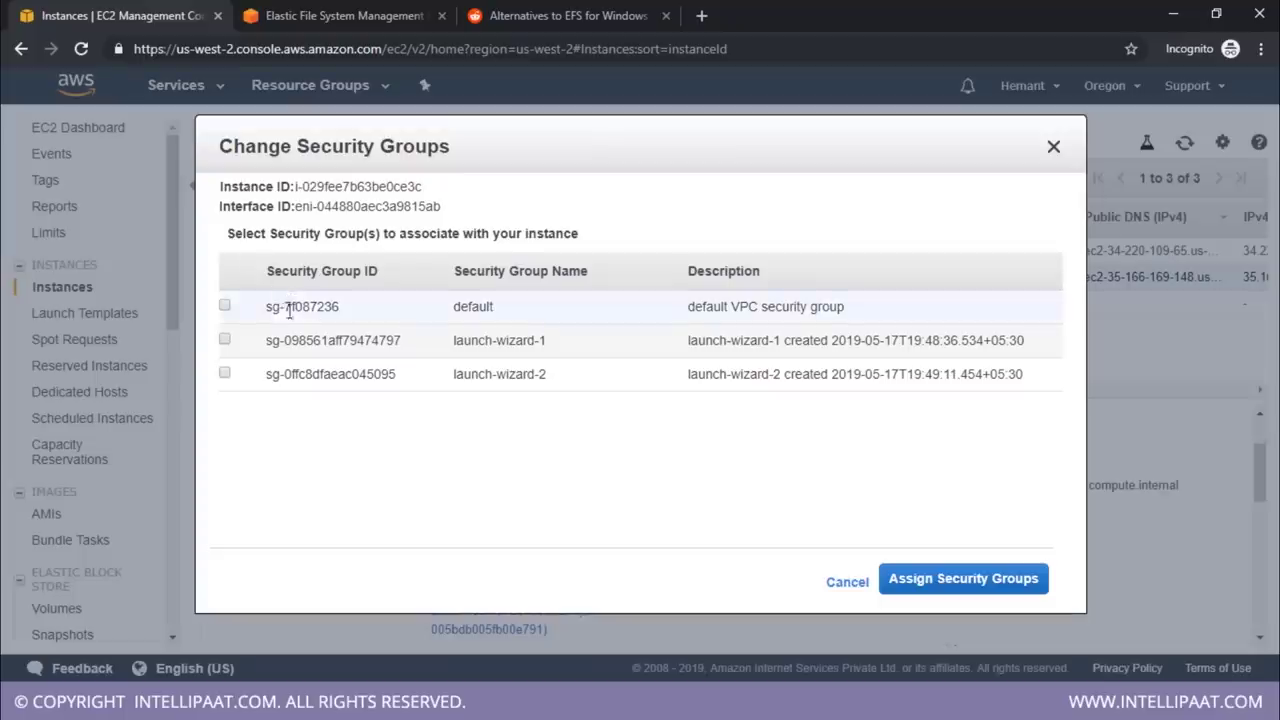
left_click(224, 307)
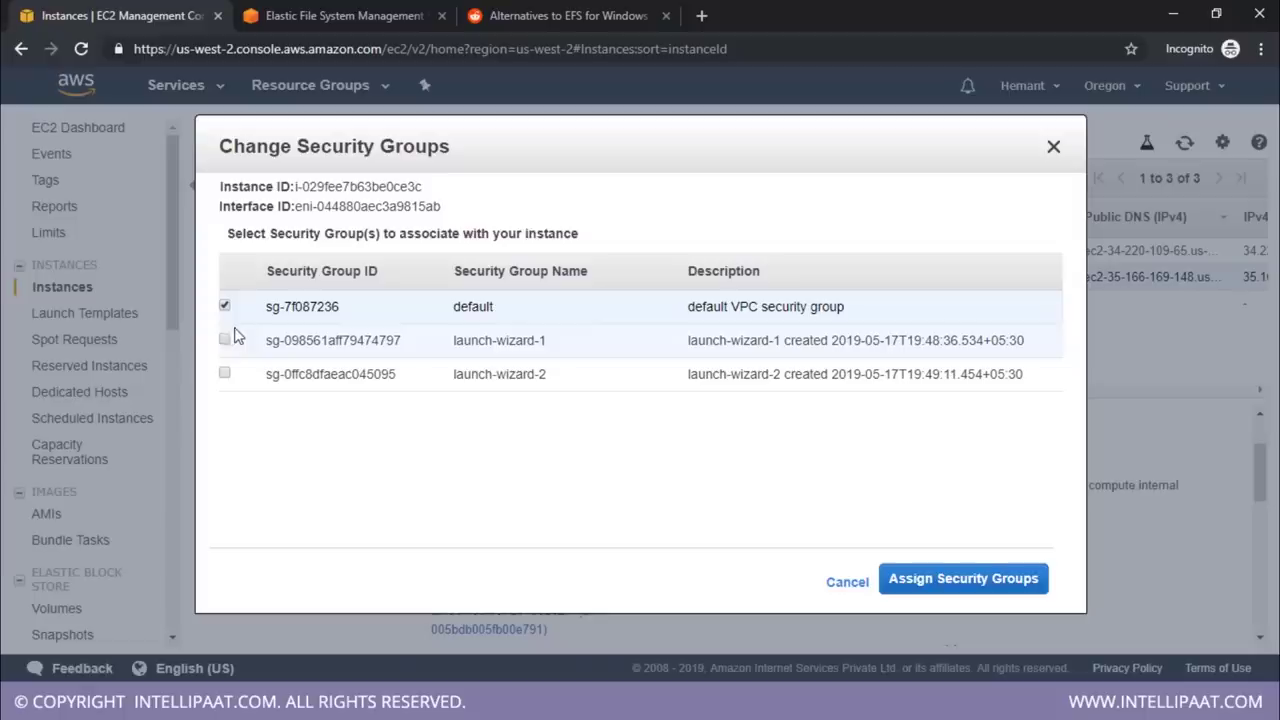
double_click(224, 344)
left_click(224, 341)
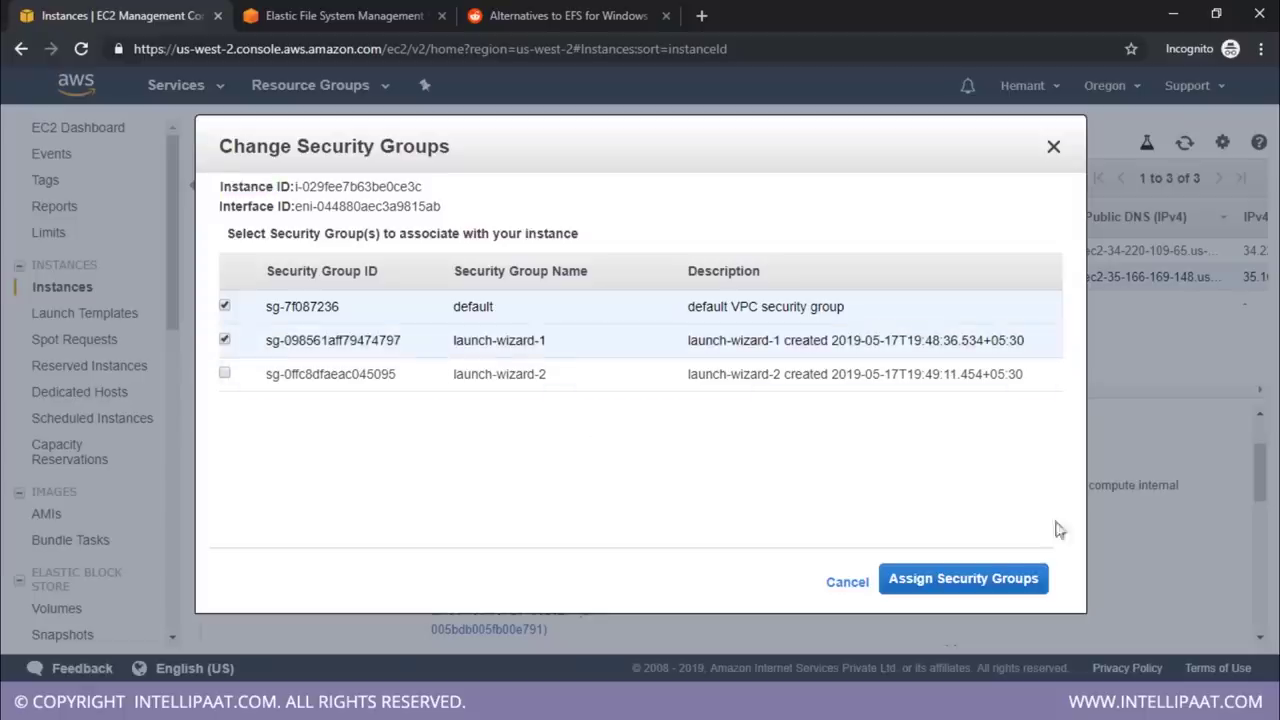
left_click(948, 586)
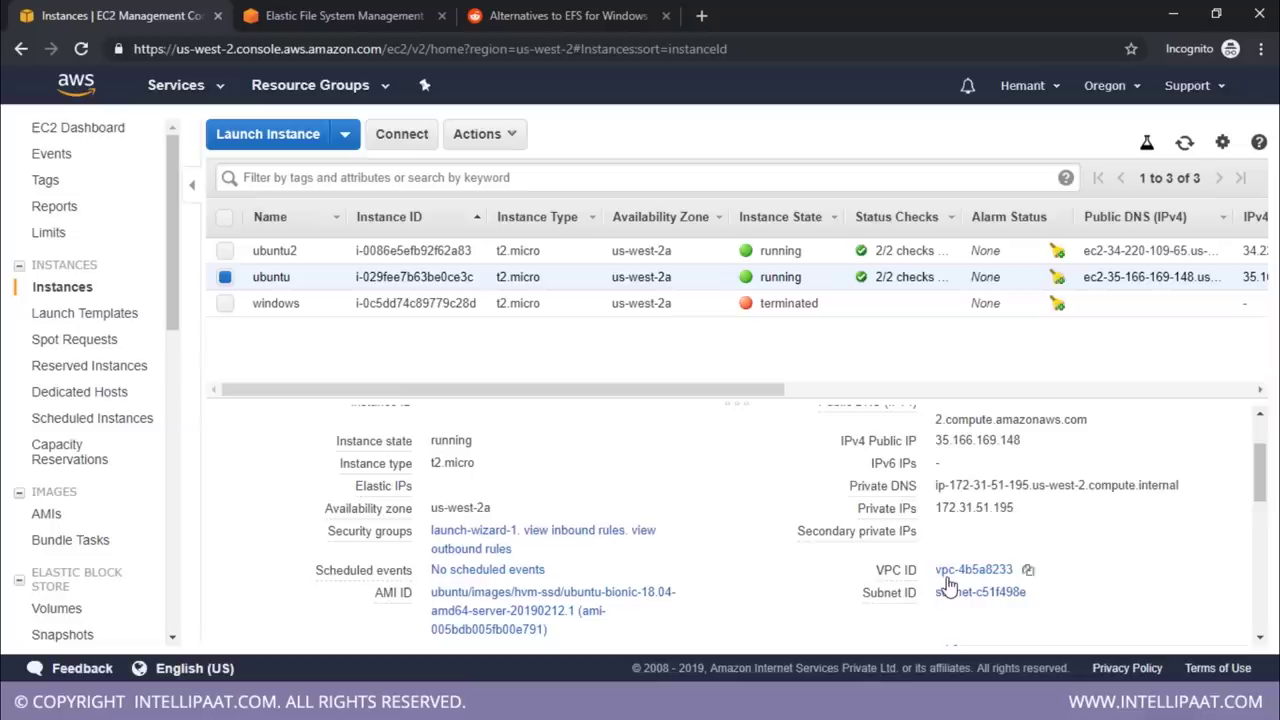
Add the default security group to ubuntu2 as well, then return to the EFS details.
double_click(268, 280)
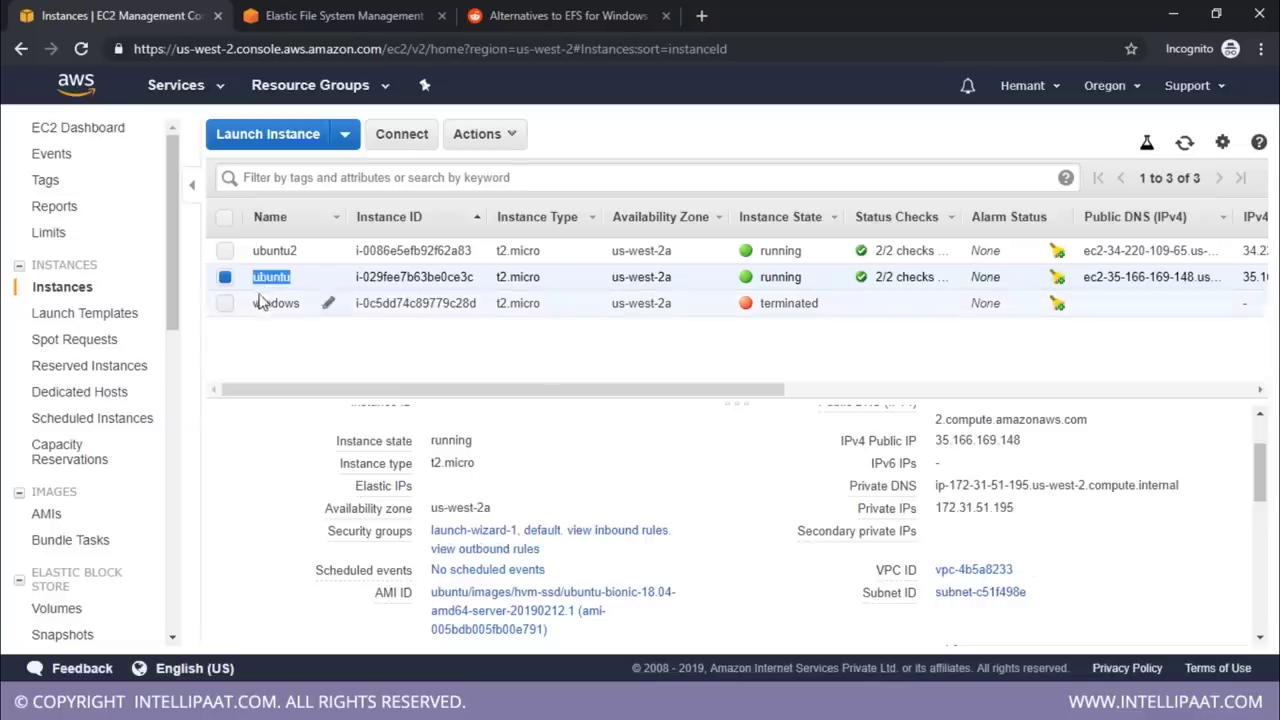
left_click(227, 277)
left_click(225, 250)
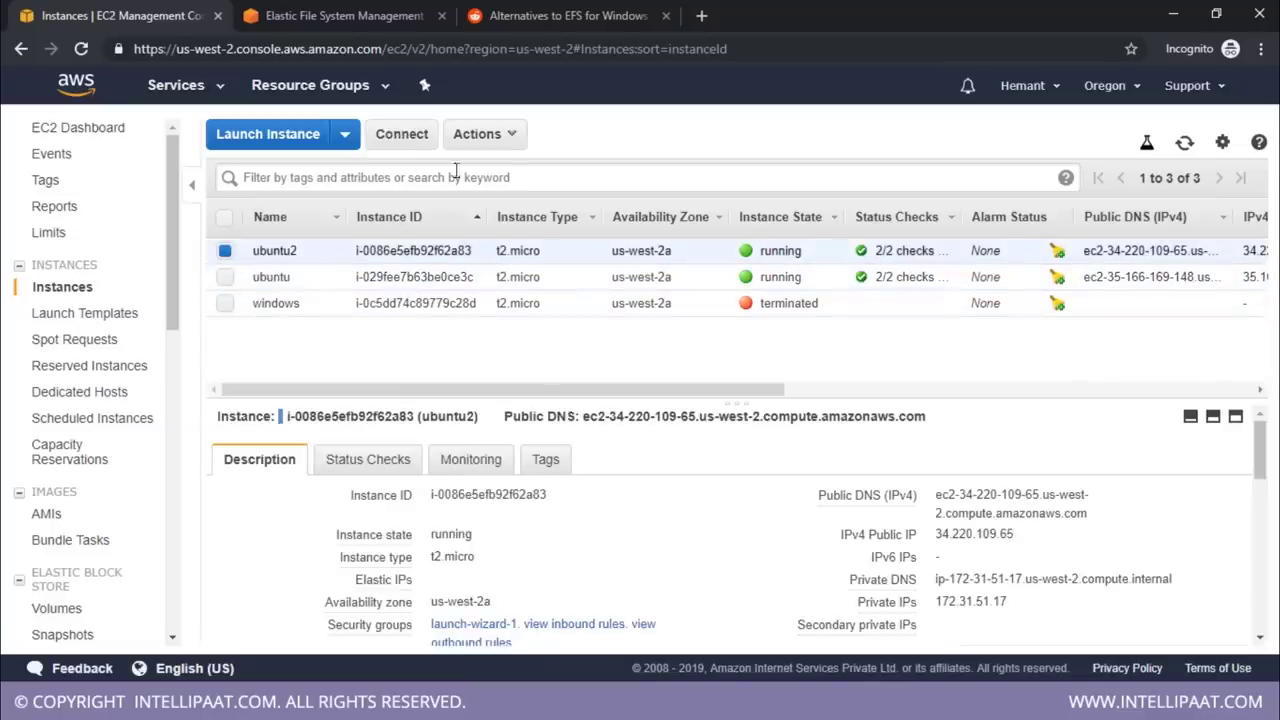
left_click(477, 133)
mouse_move(511, 270)
mouse_move(536, 330)
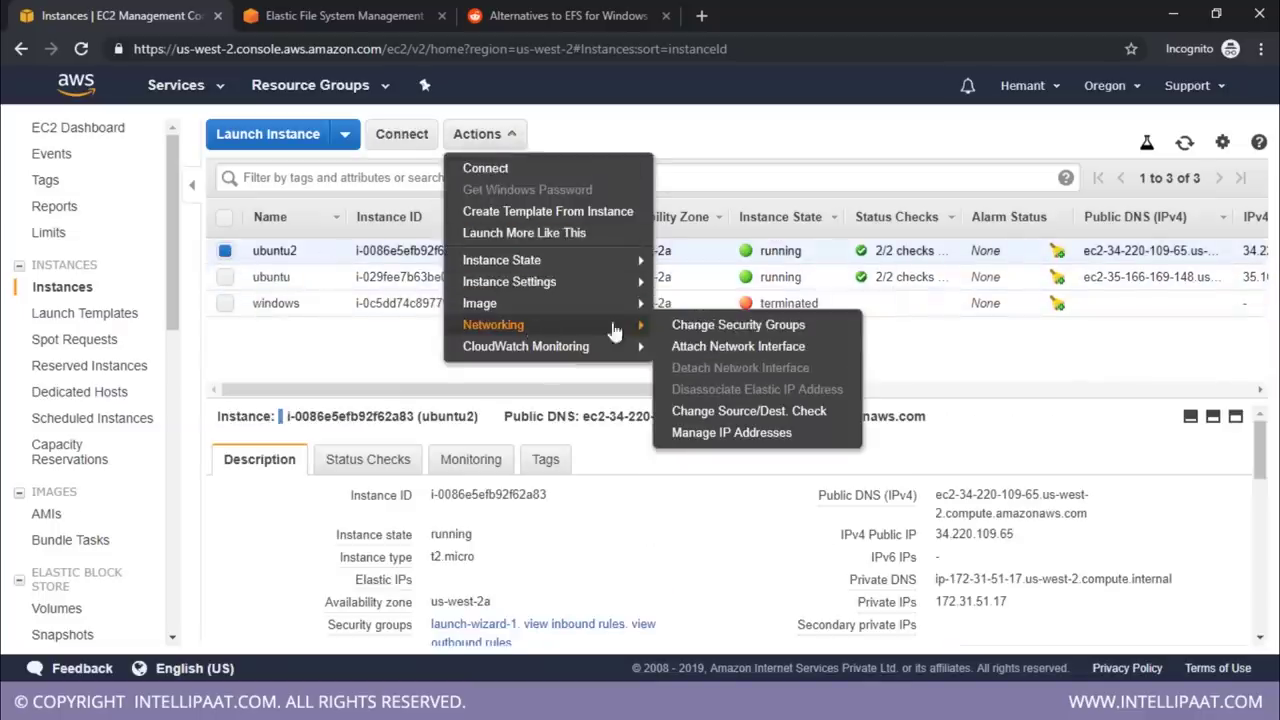
left_click(672, 329)
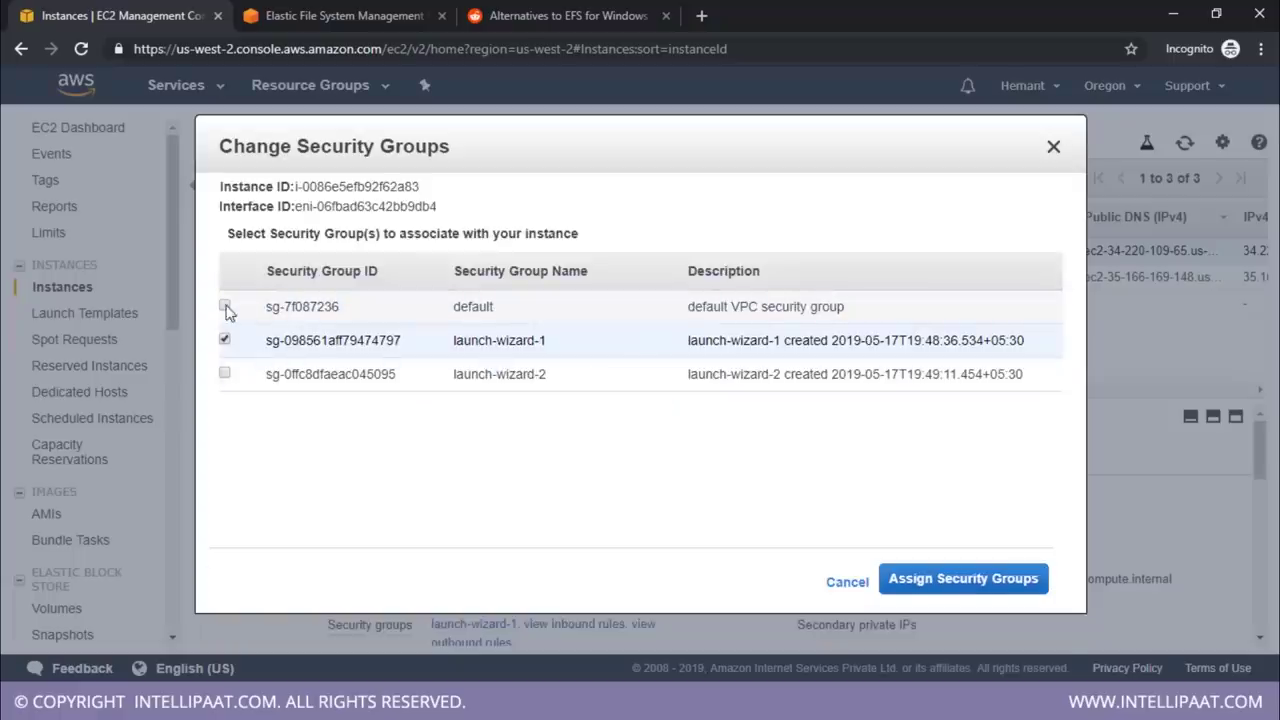
left_click(224, 306)
left_click(977, 578)
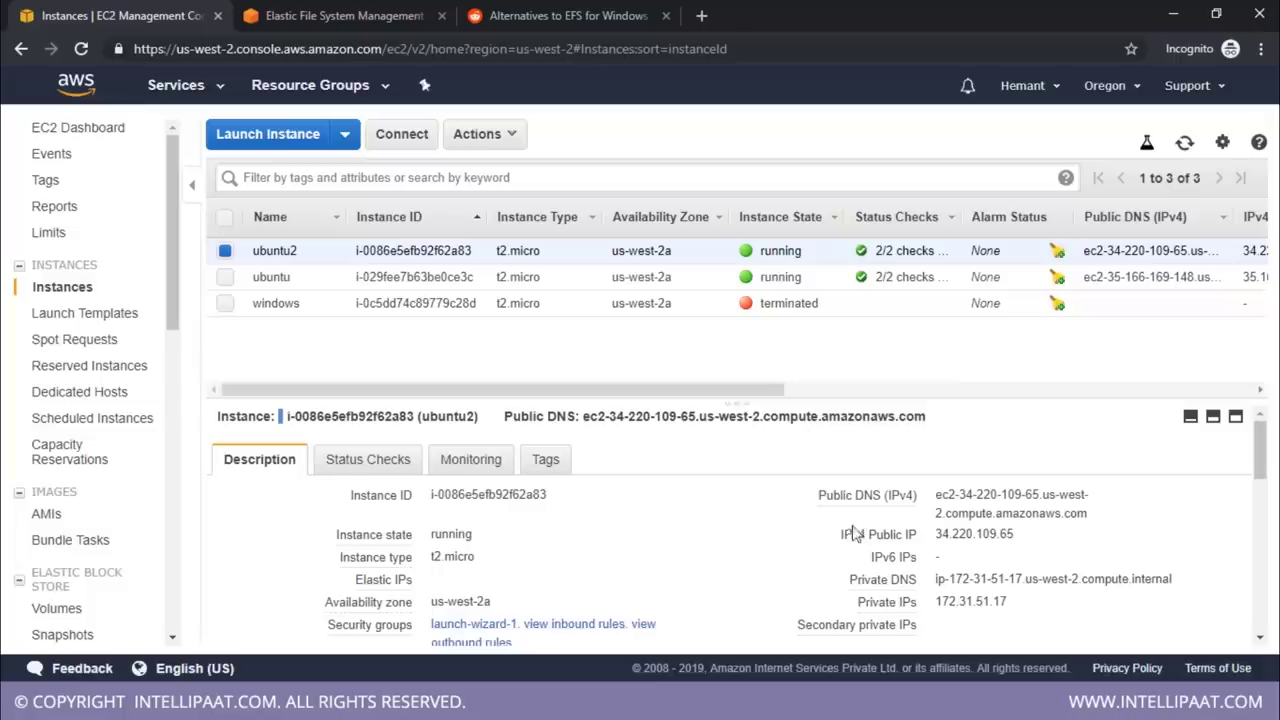
left_click(226, 277)
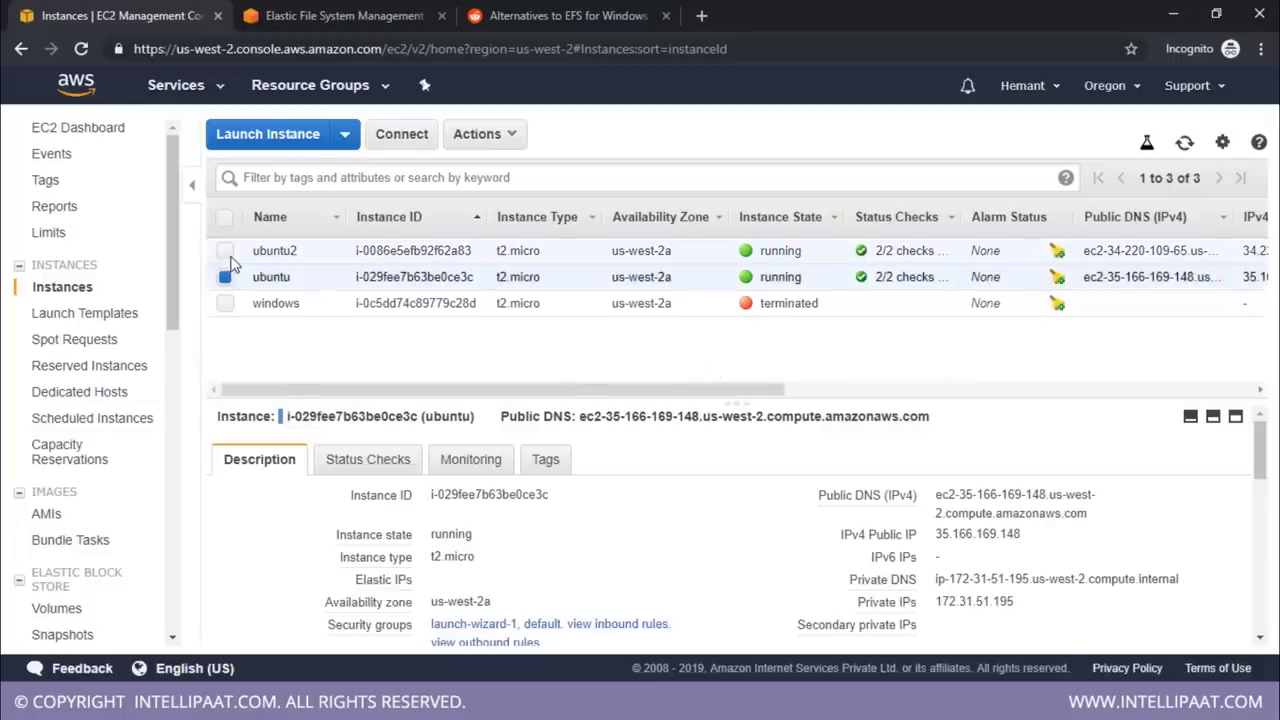
left_click(349, 28)
Open the local-VPC EC2 mount instructions and copy the Ubuntu apt-get nfs-common install command.
scroll(745, 490, "up", 3)
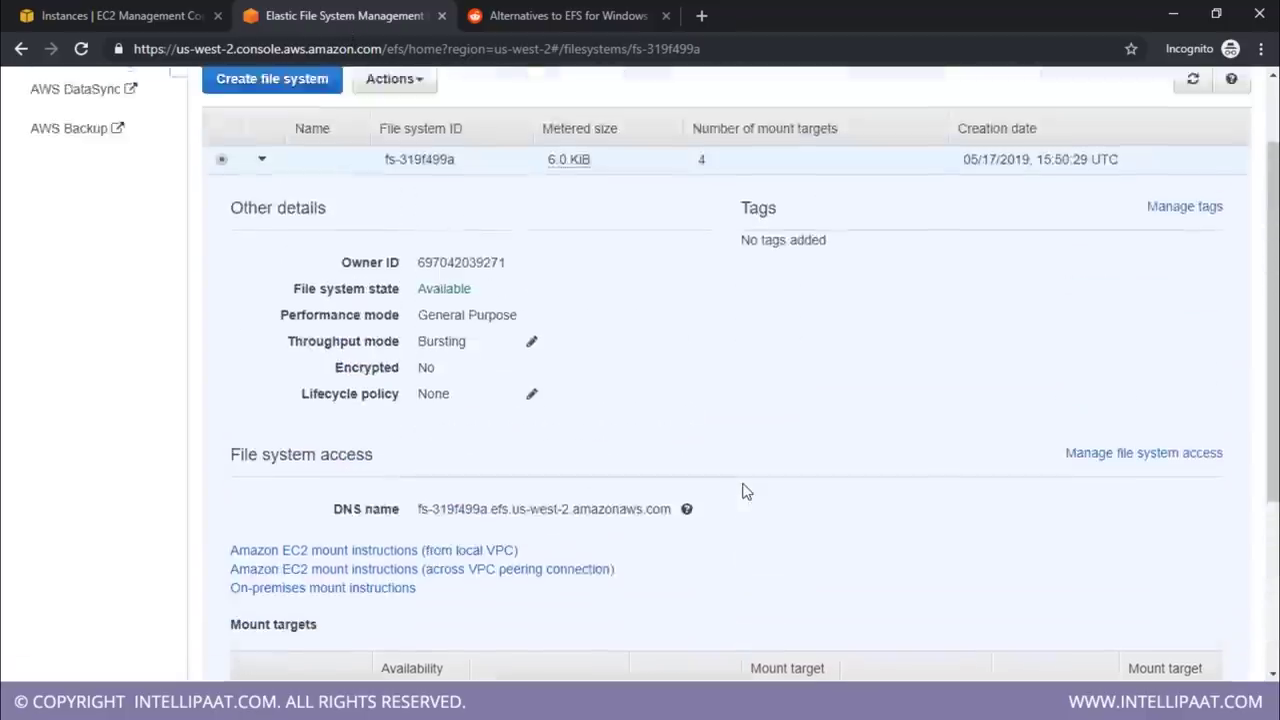
scroll(745, 490, "down", 2)
scroll(743, 491, "up", 2)
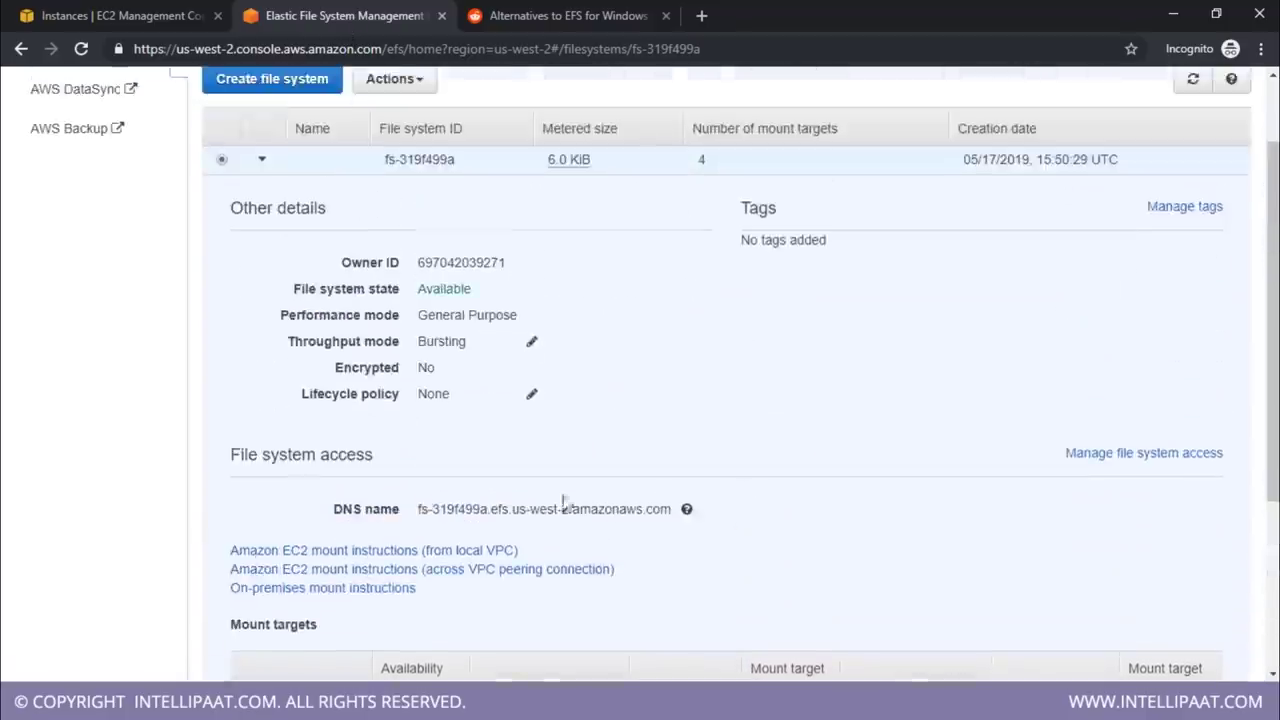
left_click(325, 552)
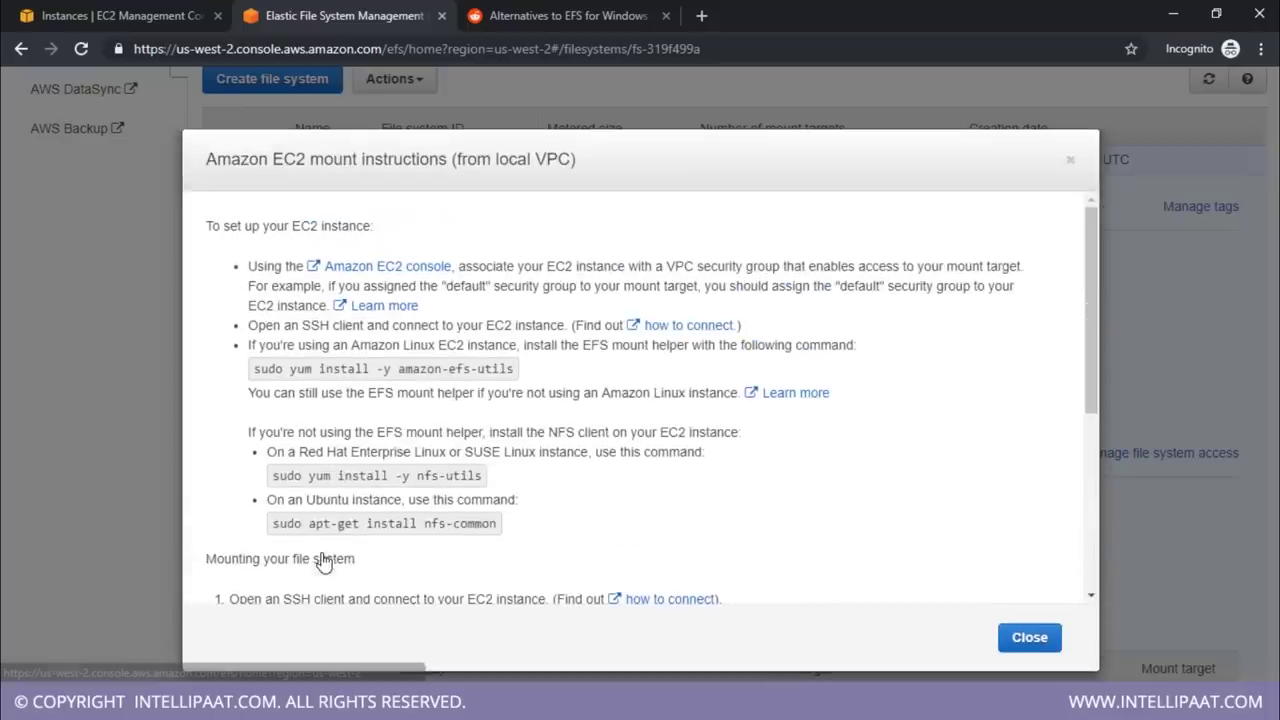
scroll(476, 345, "down", 4)
scroll(478, 348, "up", 3)
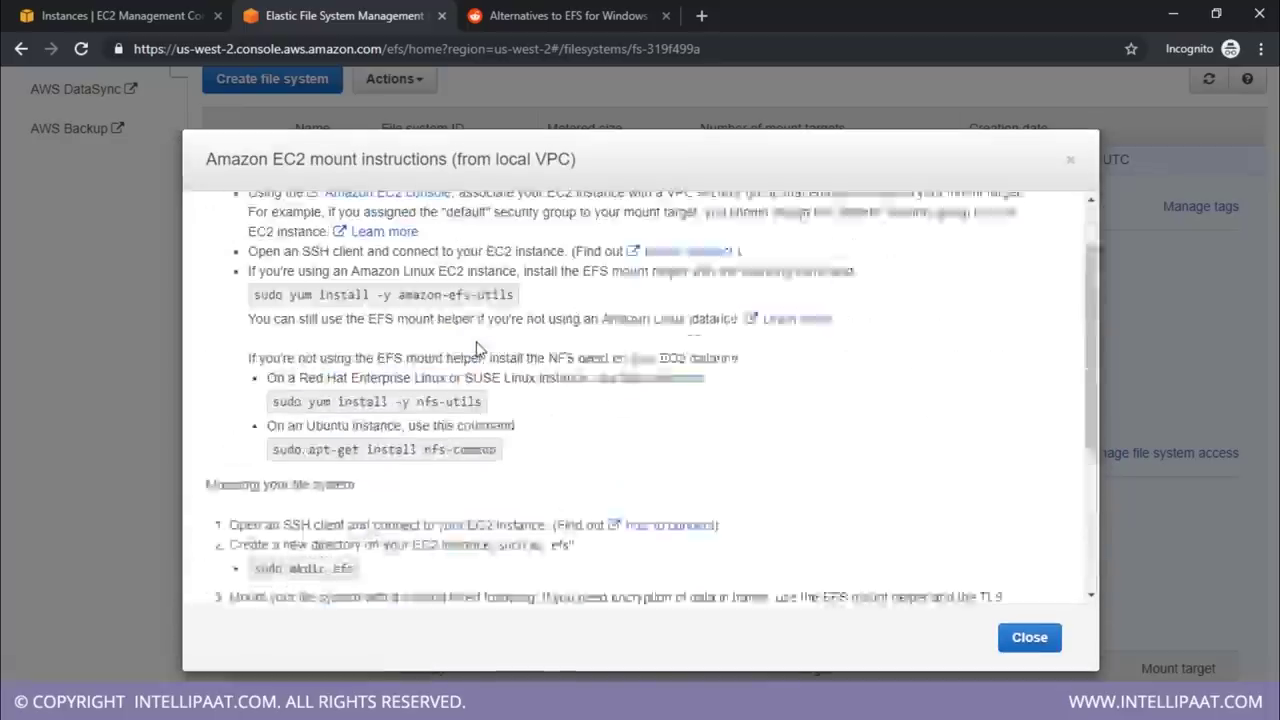
scroll(452, 395, "down", 2)
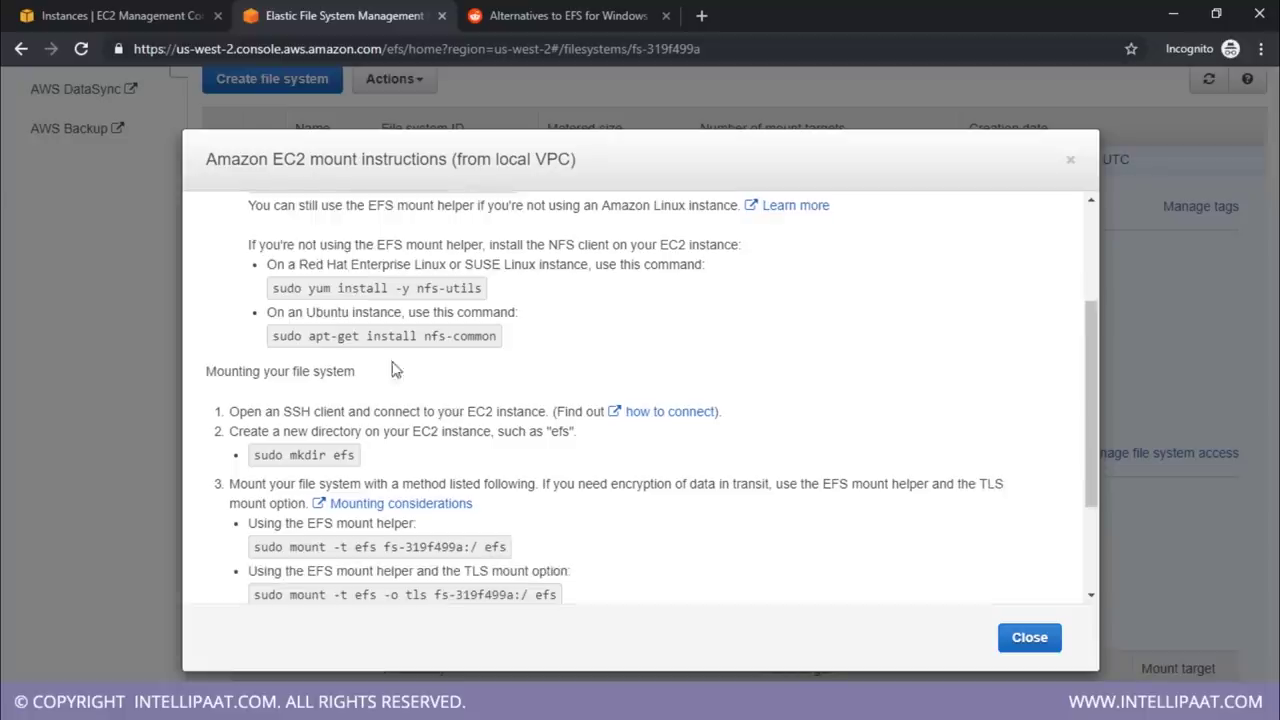
double_click(322, 313)
double_click(320, 337)
triple_click(320, 337)
key("ctrl+c")
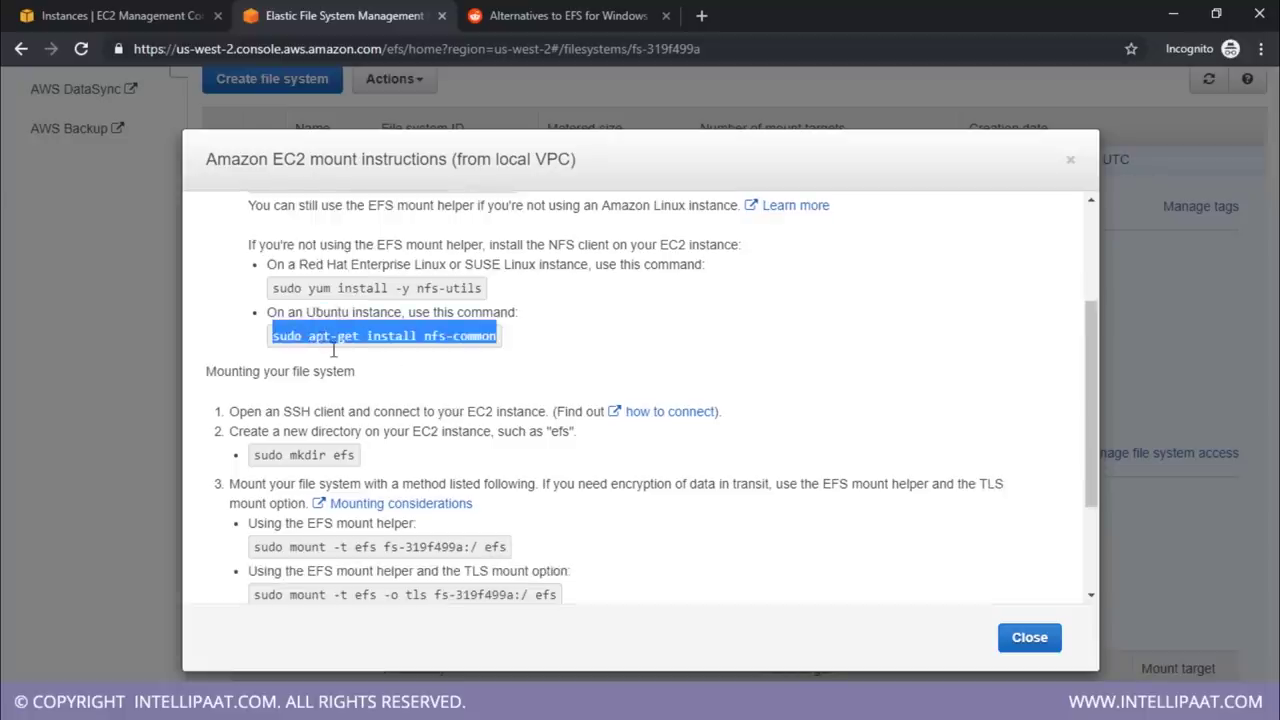
key("alt+Tab")
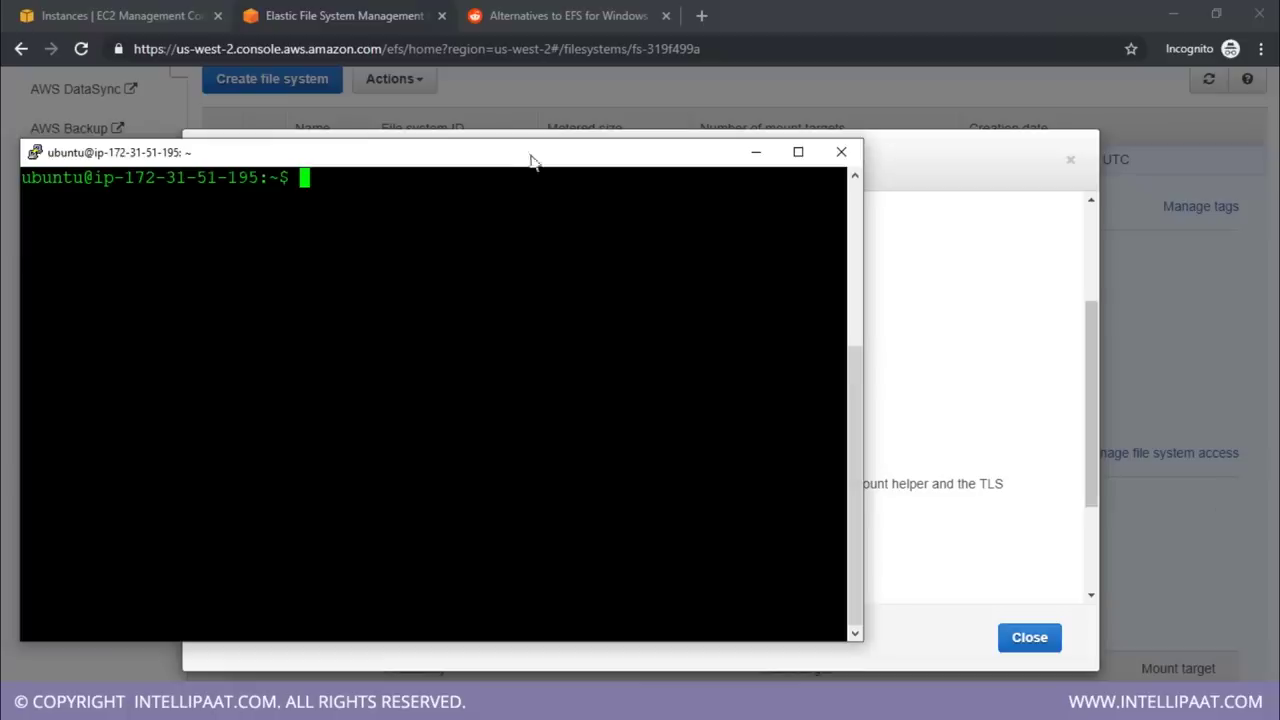
Run the nfs-common install on the first instance and 'sudo apt-get update' on the second.
left_click_drag(529, 155, 588, 131)
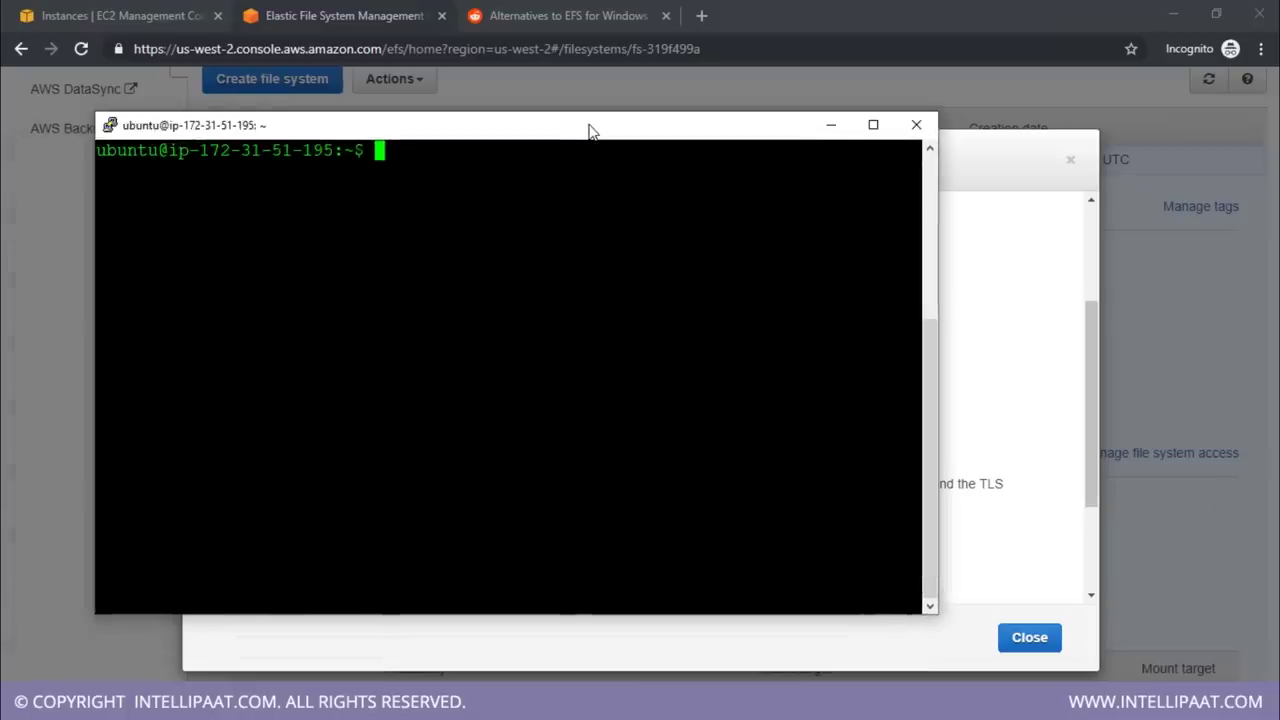
right_click(590, 150)
key("Return")
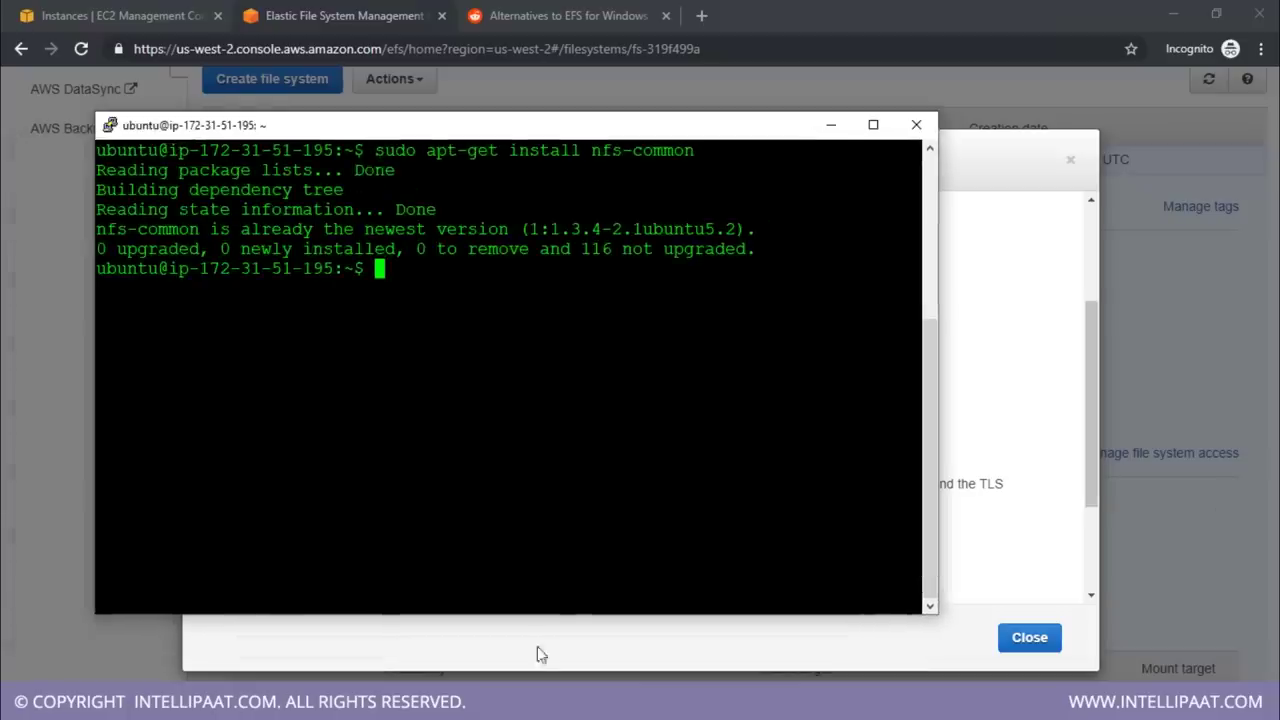
key("alt+Tab")
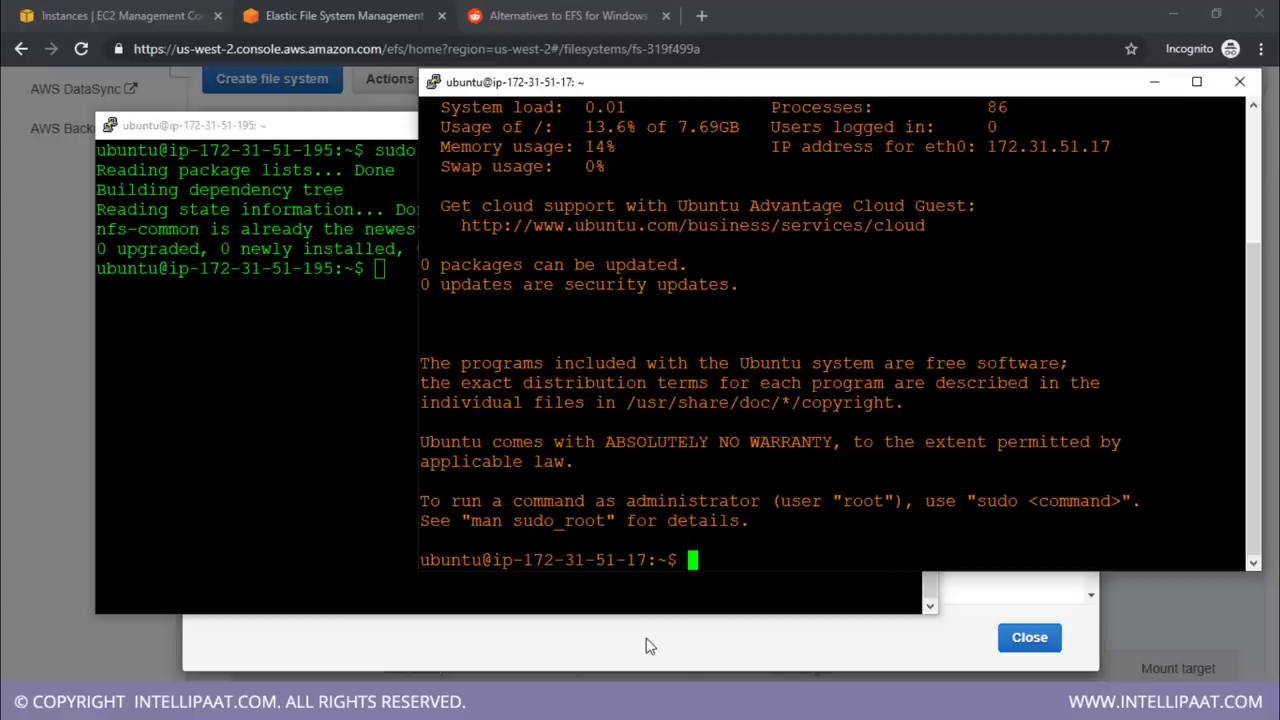
type("clear")
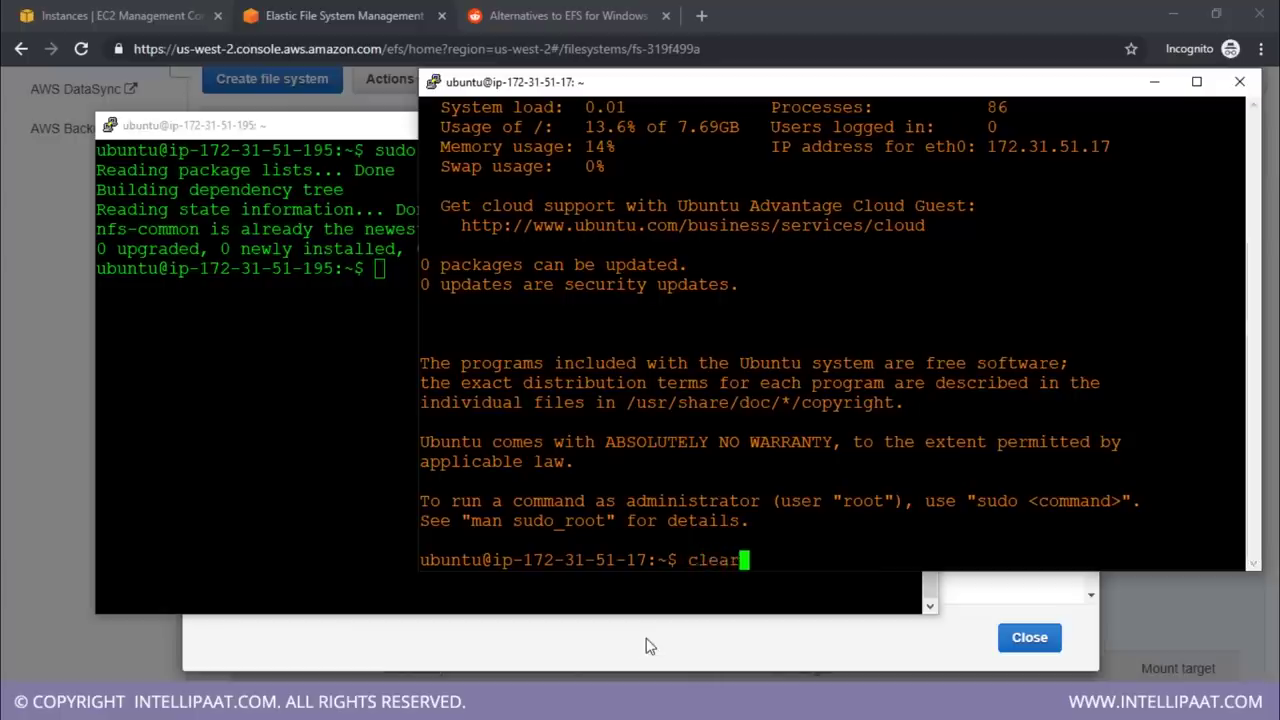
key("Return")
type("sudo apt")
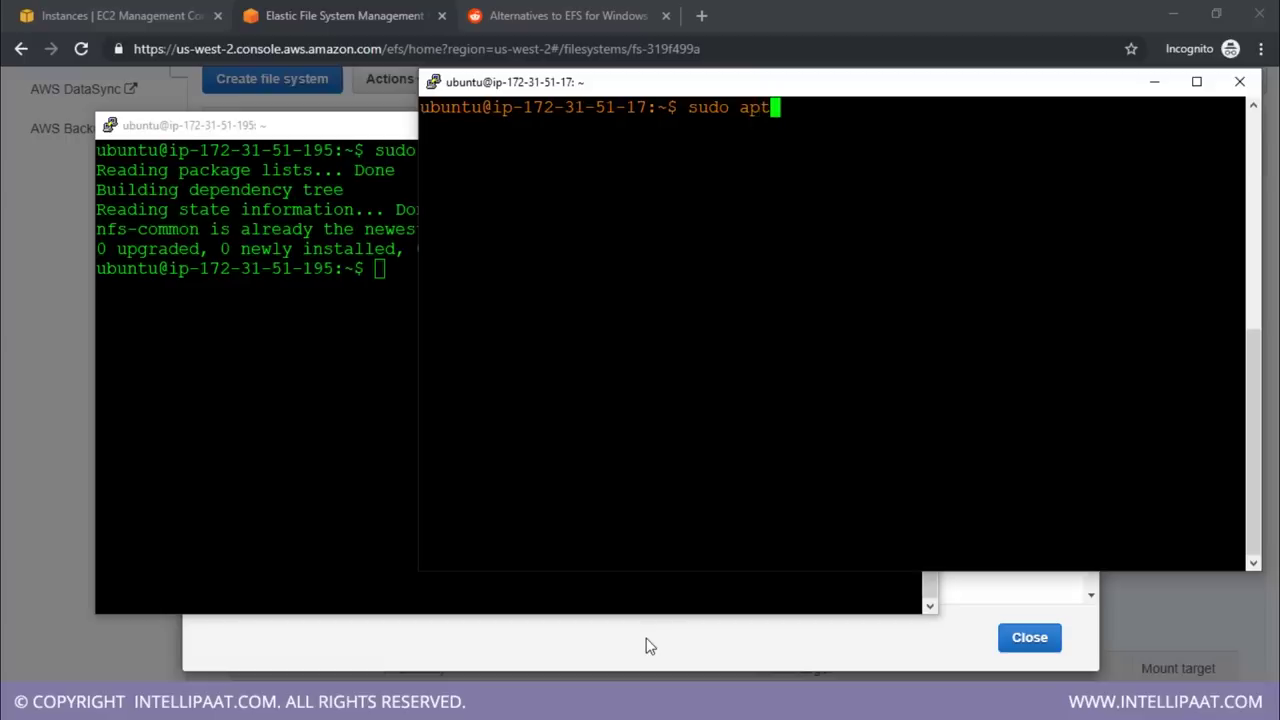
type("-get update")
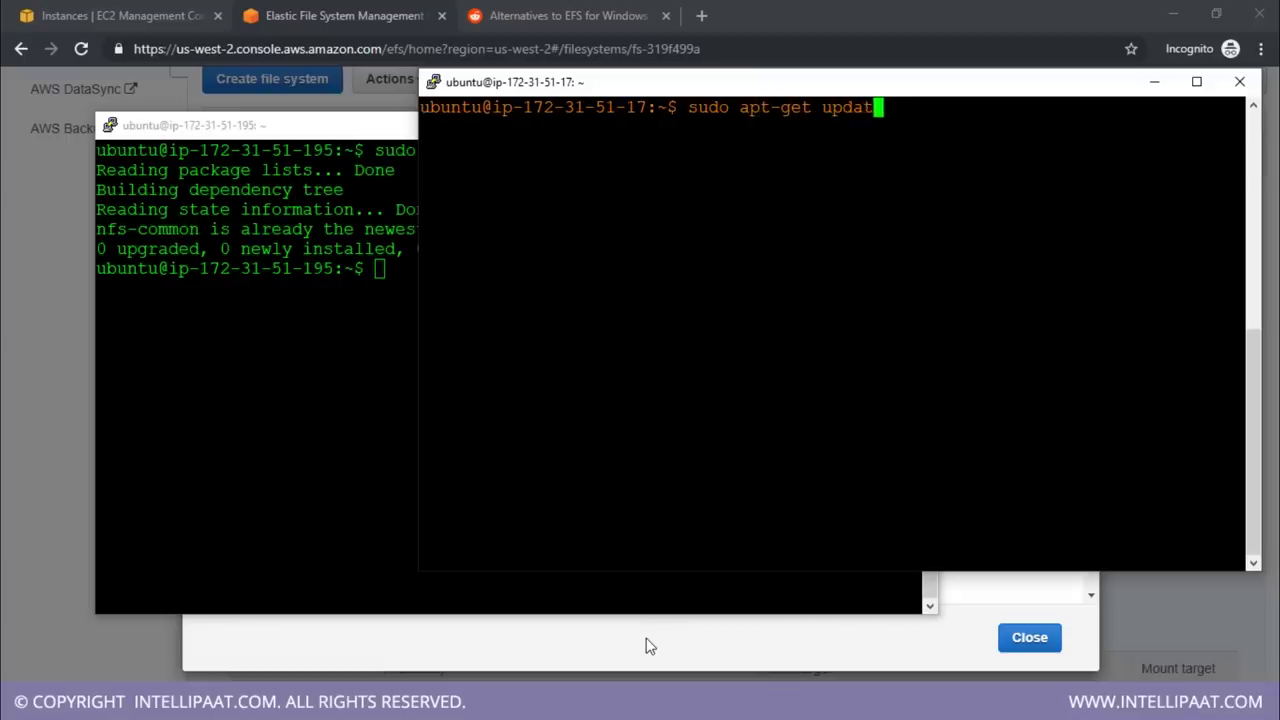
key("Return")
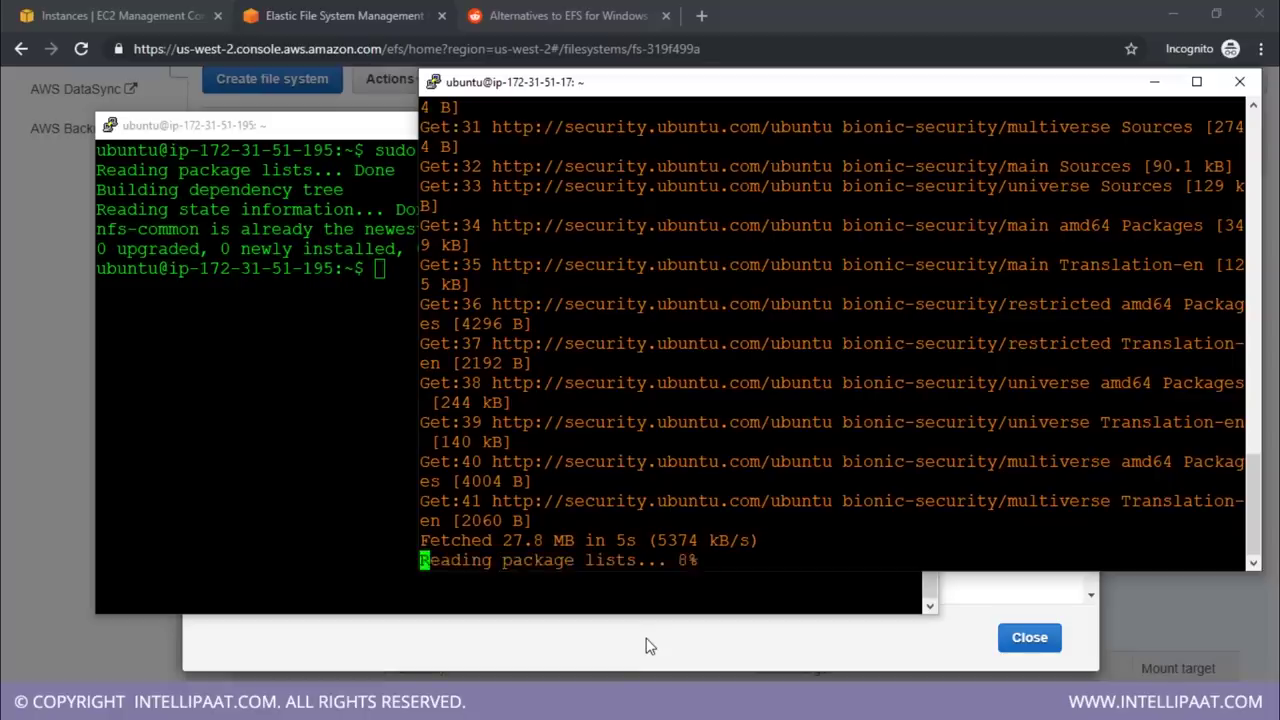
Install nfs-common on the second instance, confirming with y.
type("clear")
key("Return")
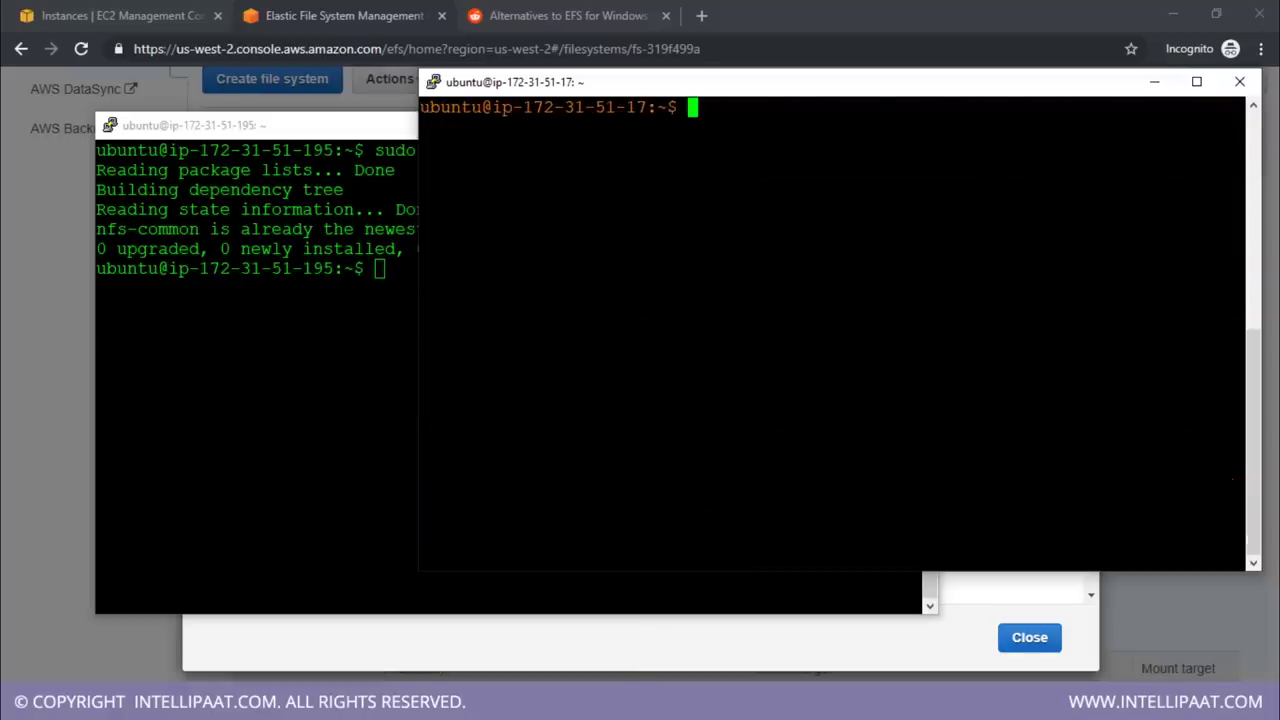
key("shift+Insert")
key("Return")
type("y")
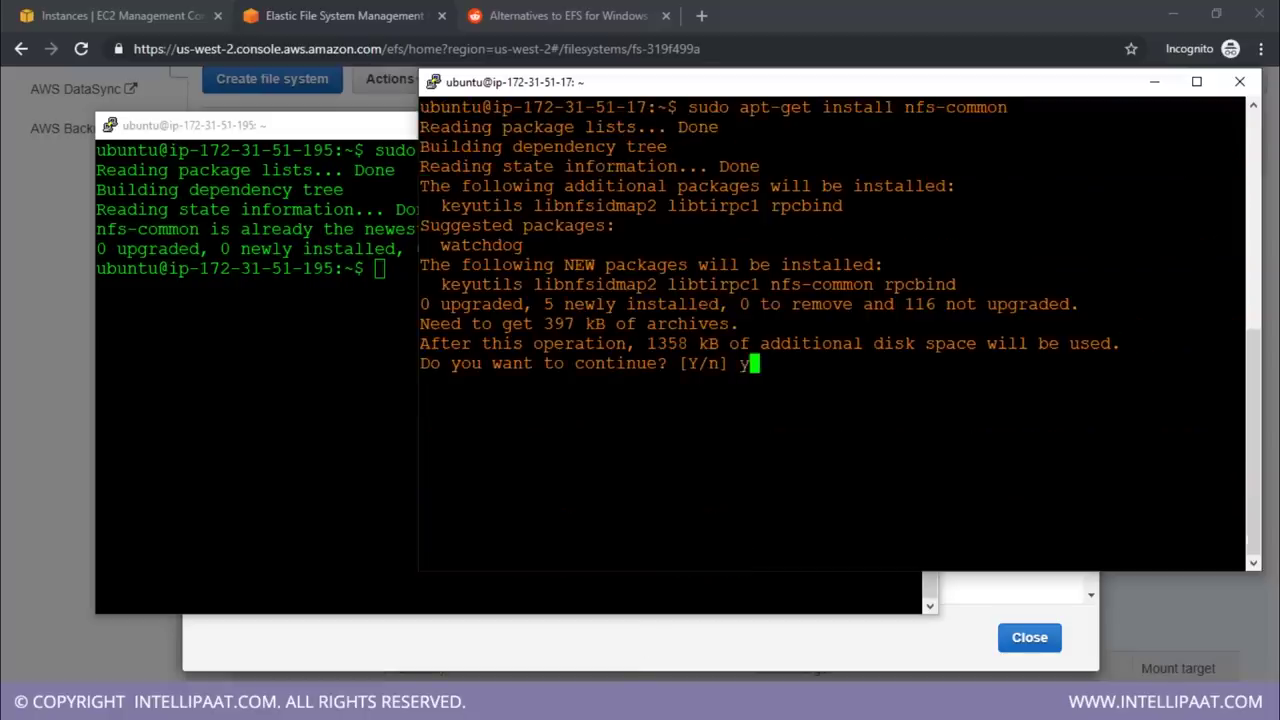
key("Return")
Create directory efstest on the first instance and efstest2 on the second.
key("alt+Tab")
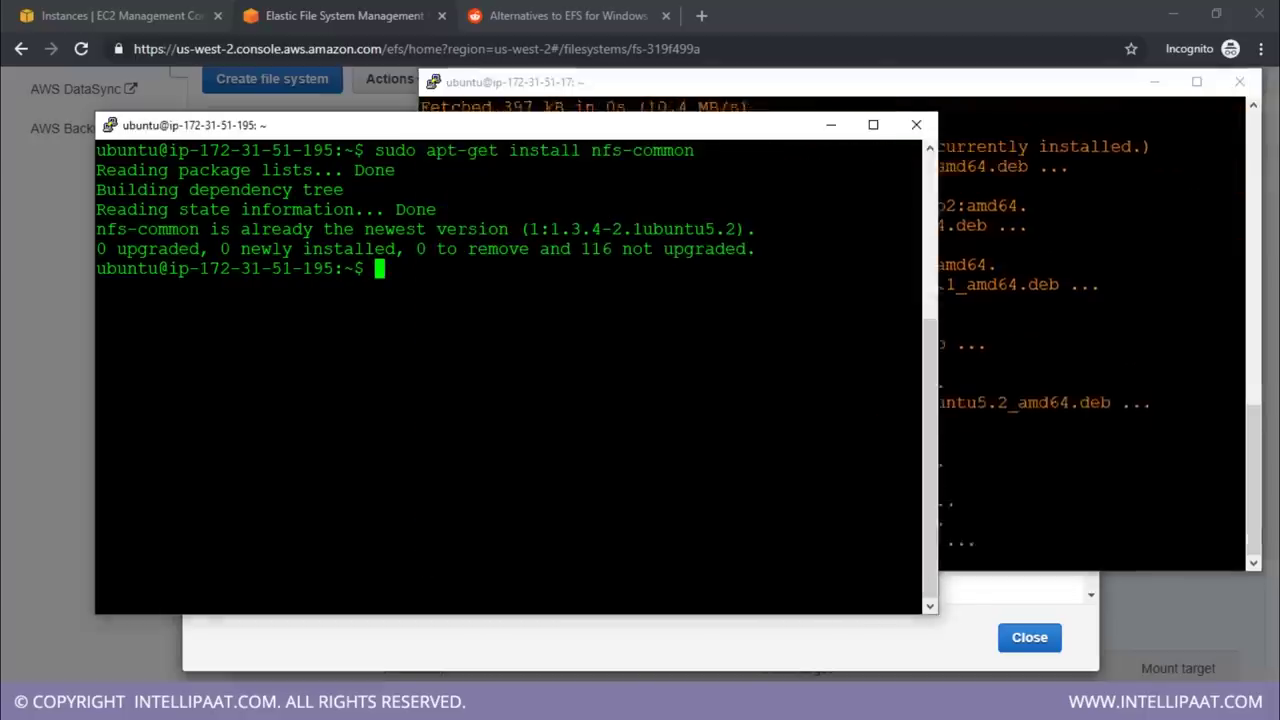
type("mkdir ")
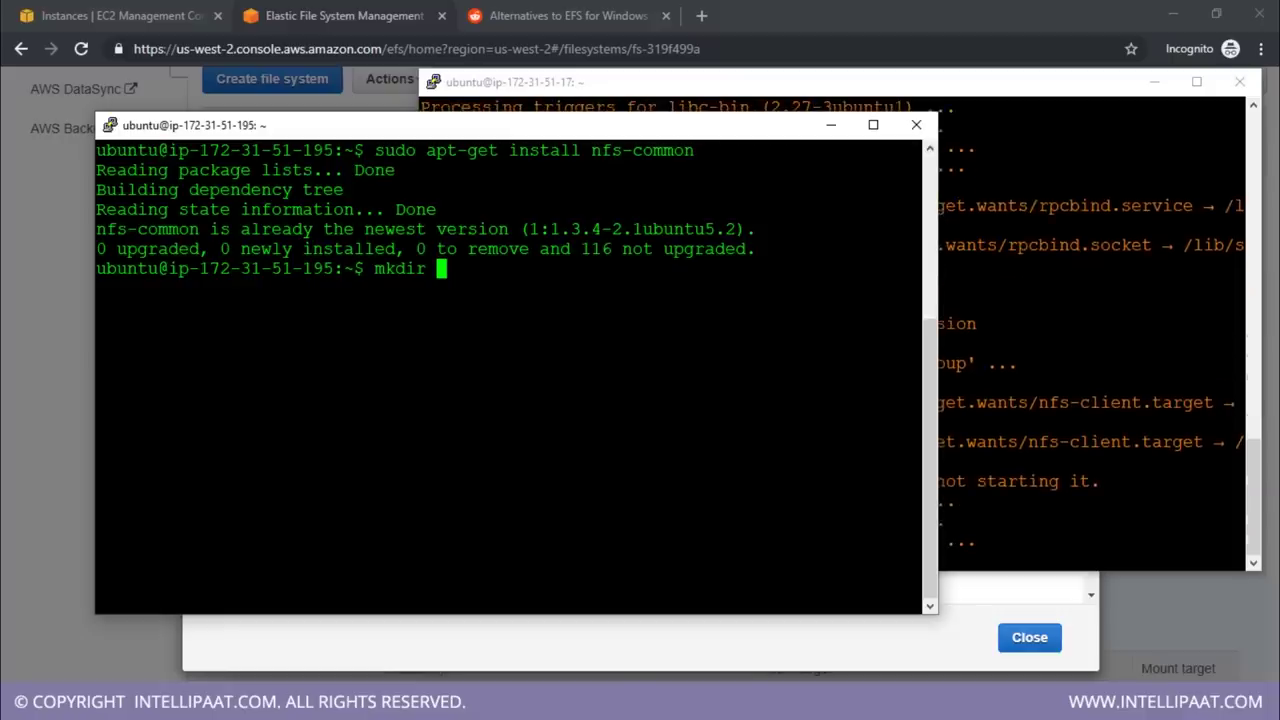
type("efstest")
key("Return")
key("alt+Tab")
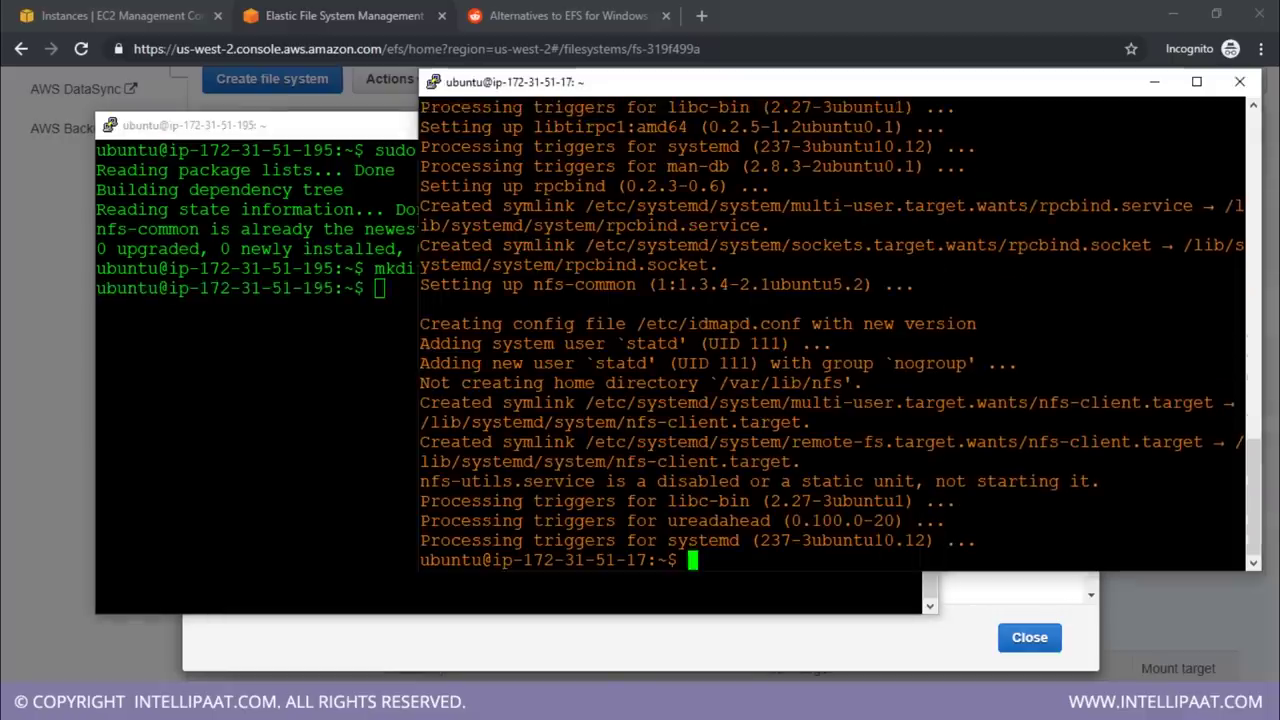
type("clear")
key("Return")
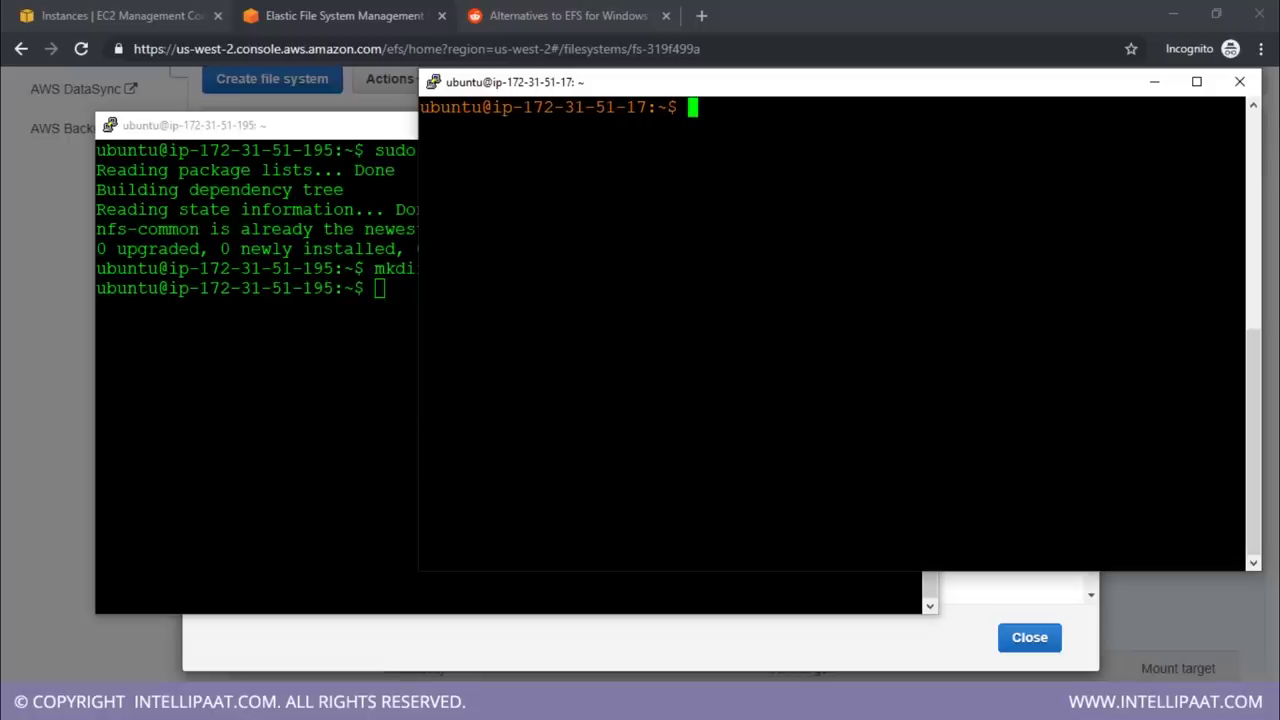
type("mkdir ef")
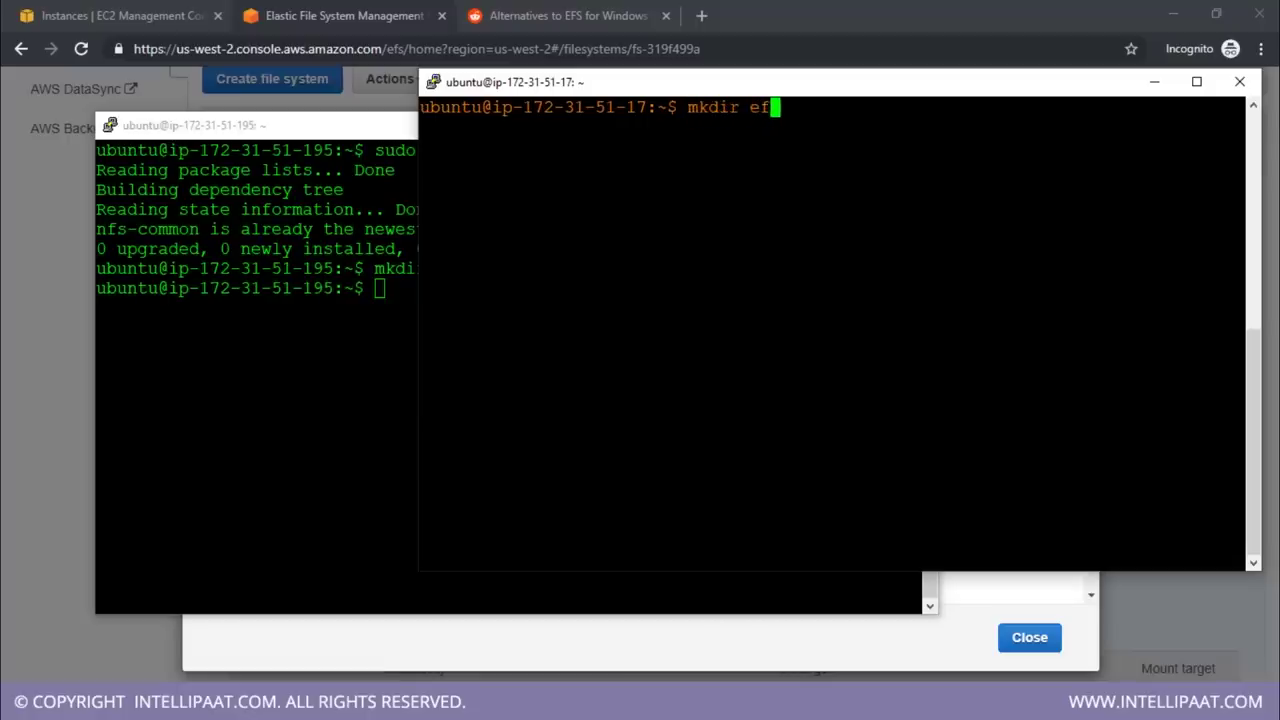
type("stest2")
key("Return")
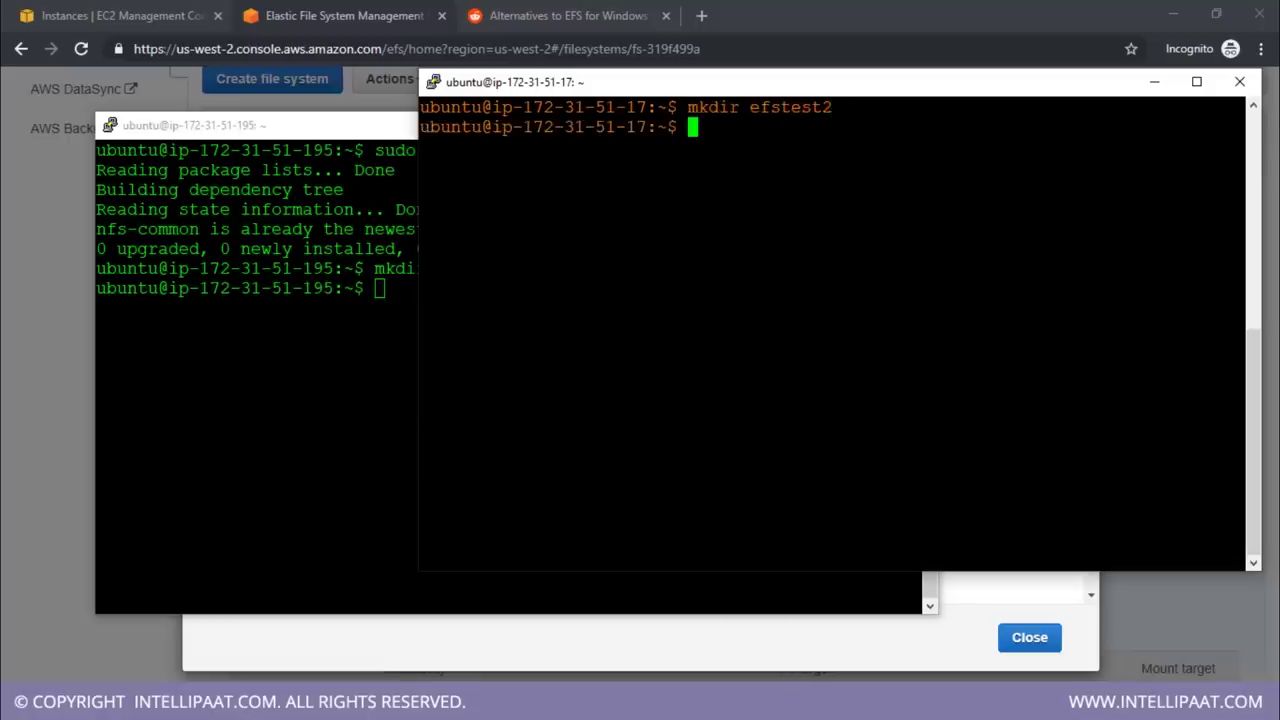
key("alt+Tab")
Mount the EFS file system at efstest on the first instance using the NFS client command.
left_click(352, 22)
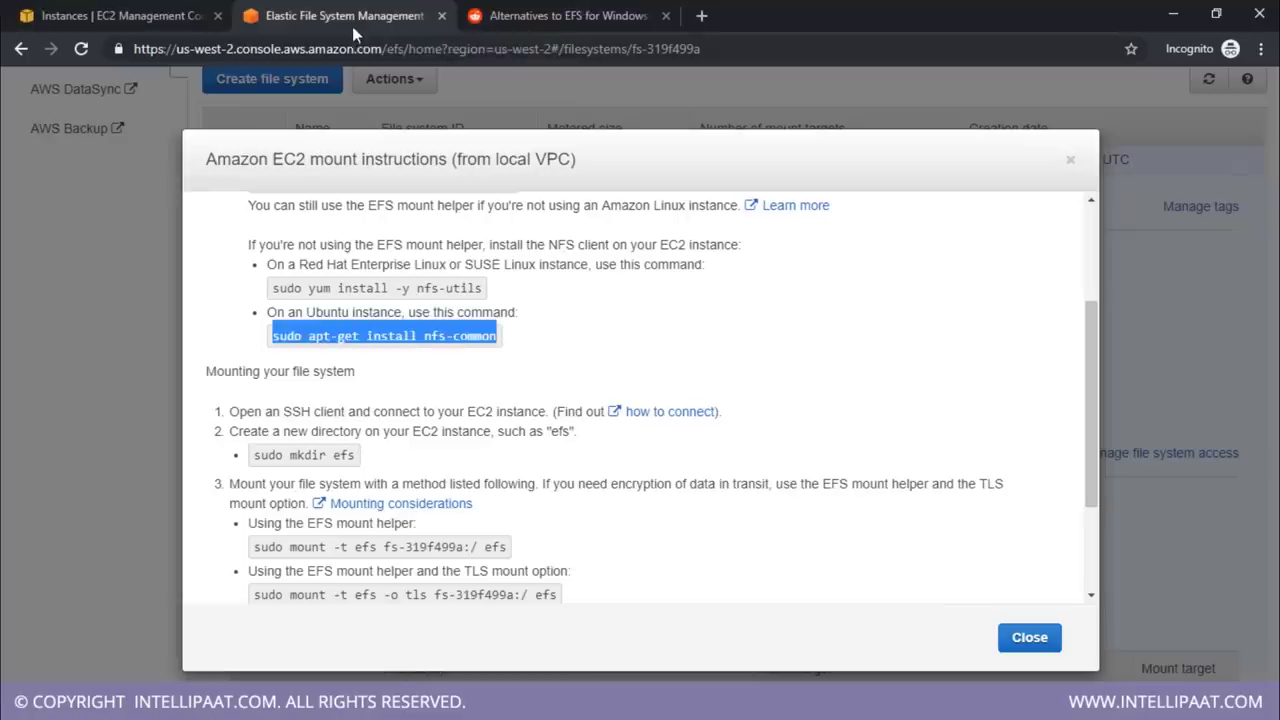
scroll(506, 397, "down", 2)
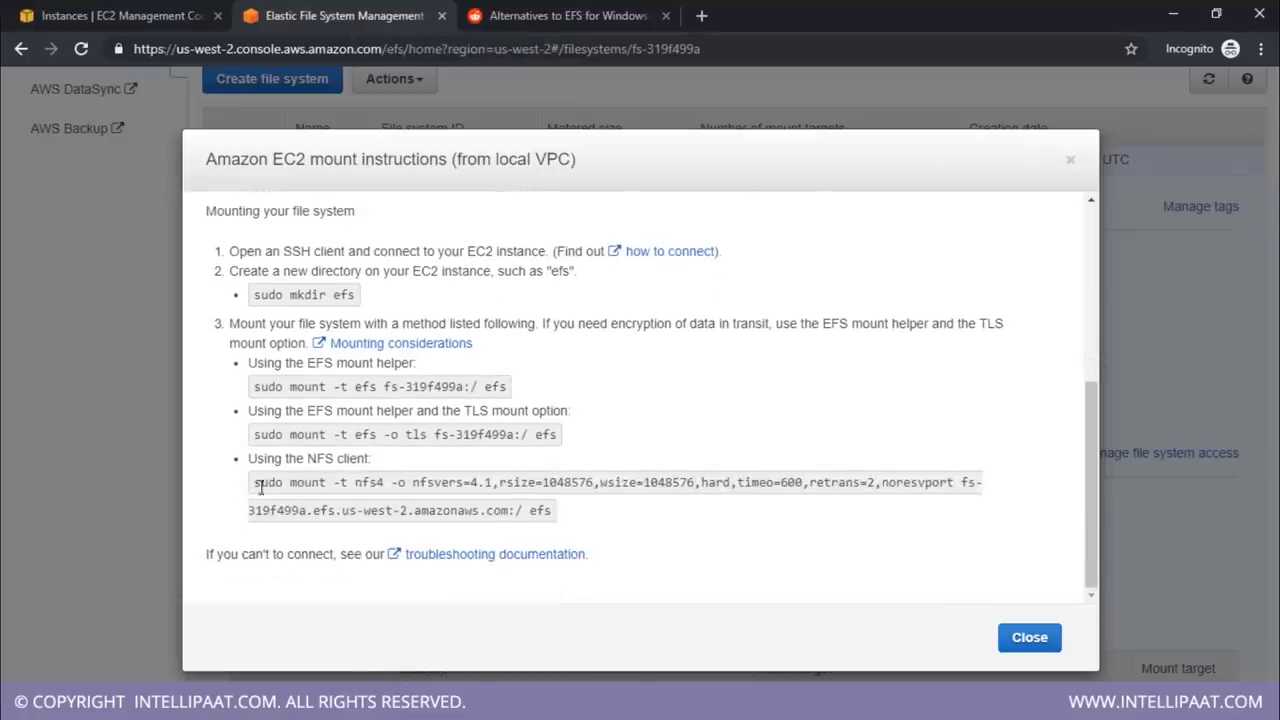
left_click_drag(256, 484, 553, 510)
key("ctrl+c")
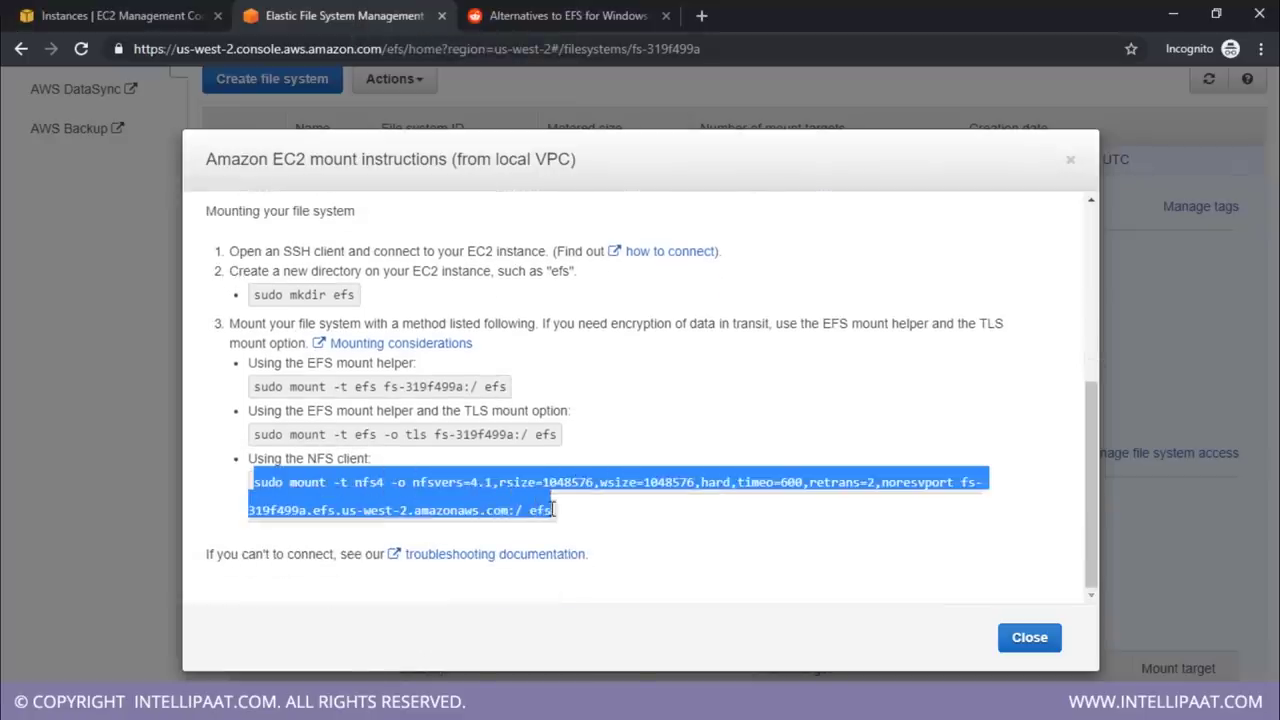
key("alt+Tab")
right_click(553, 510)
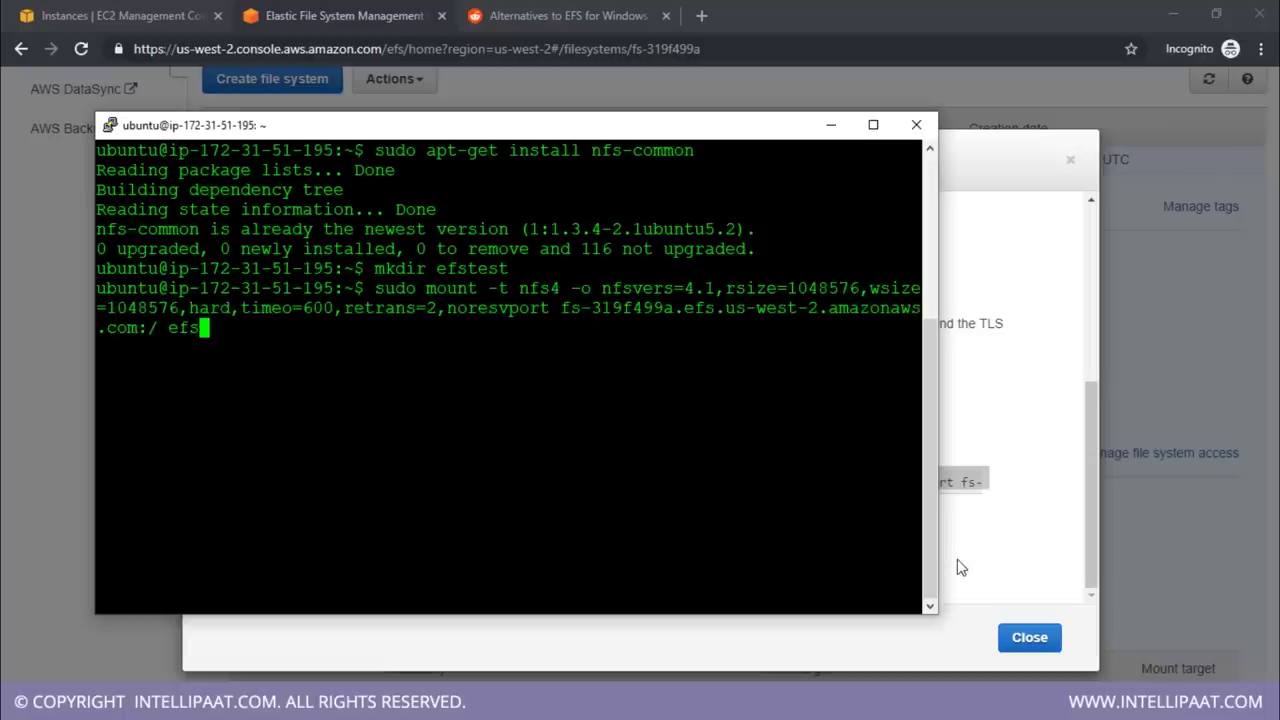
type("test")
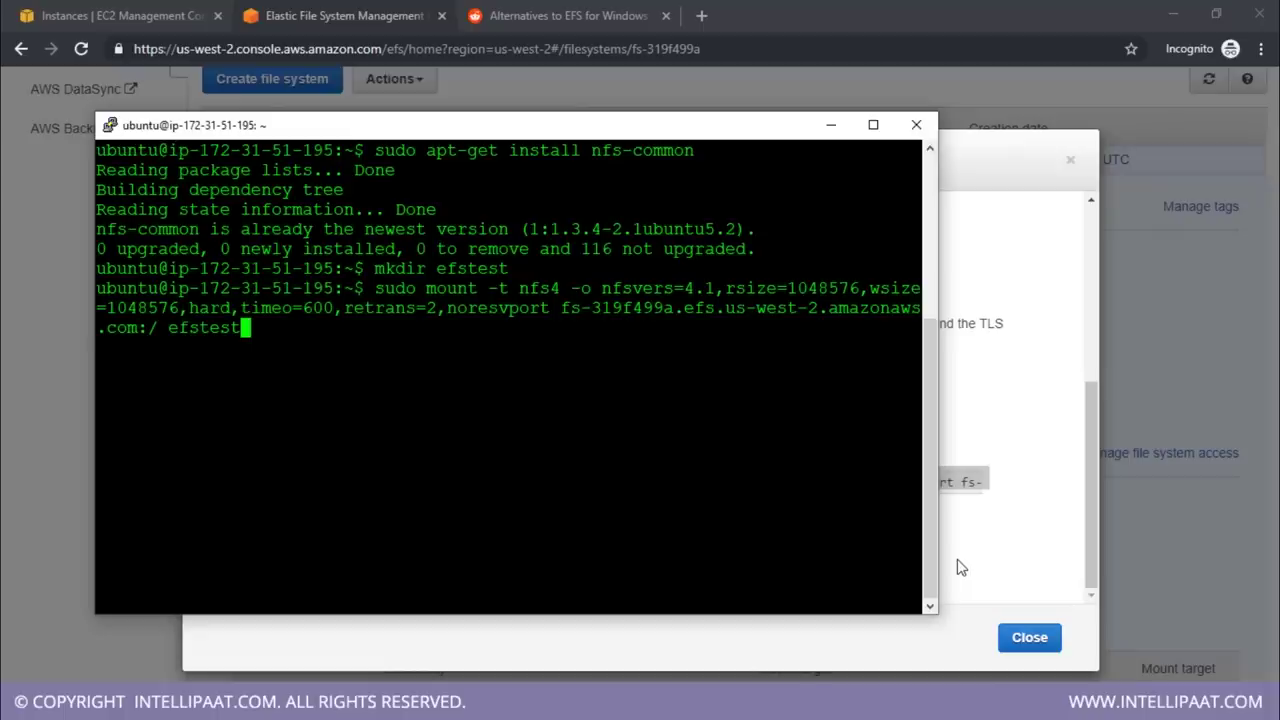
key("Return")
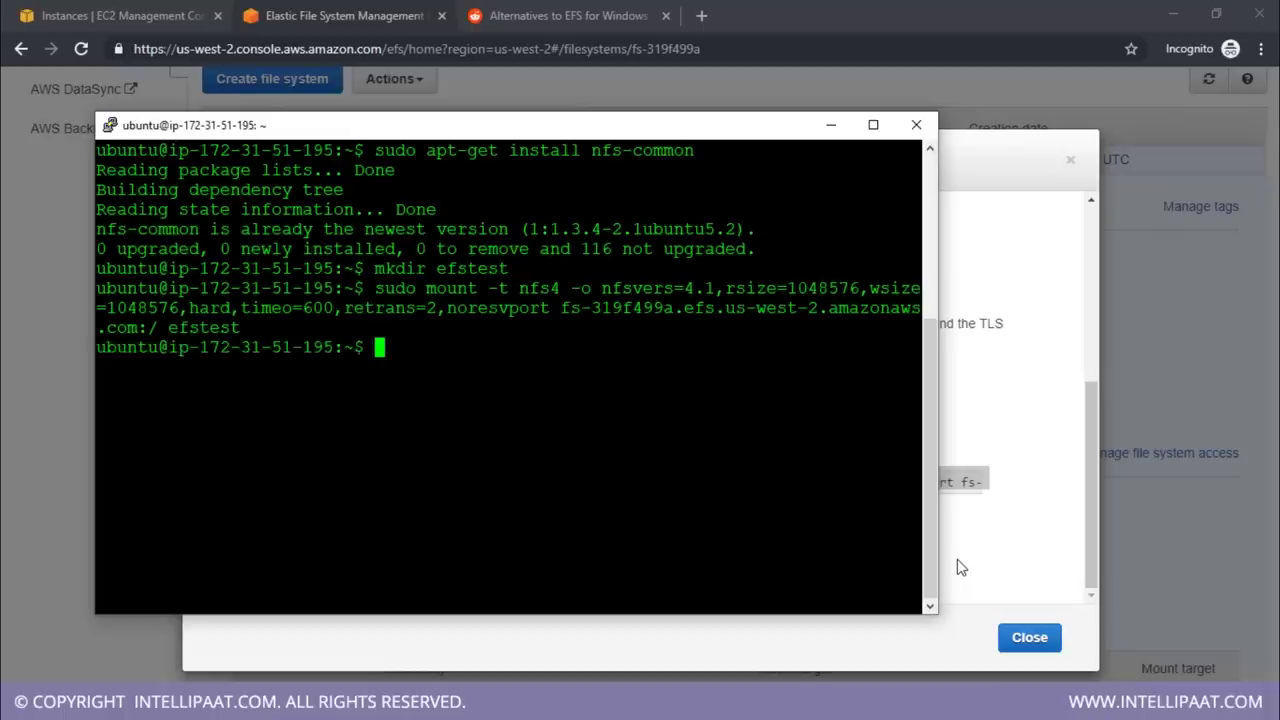
type("cd efstest")
key("Return")
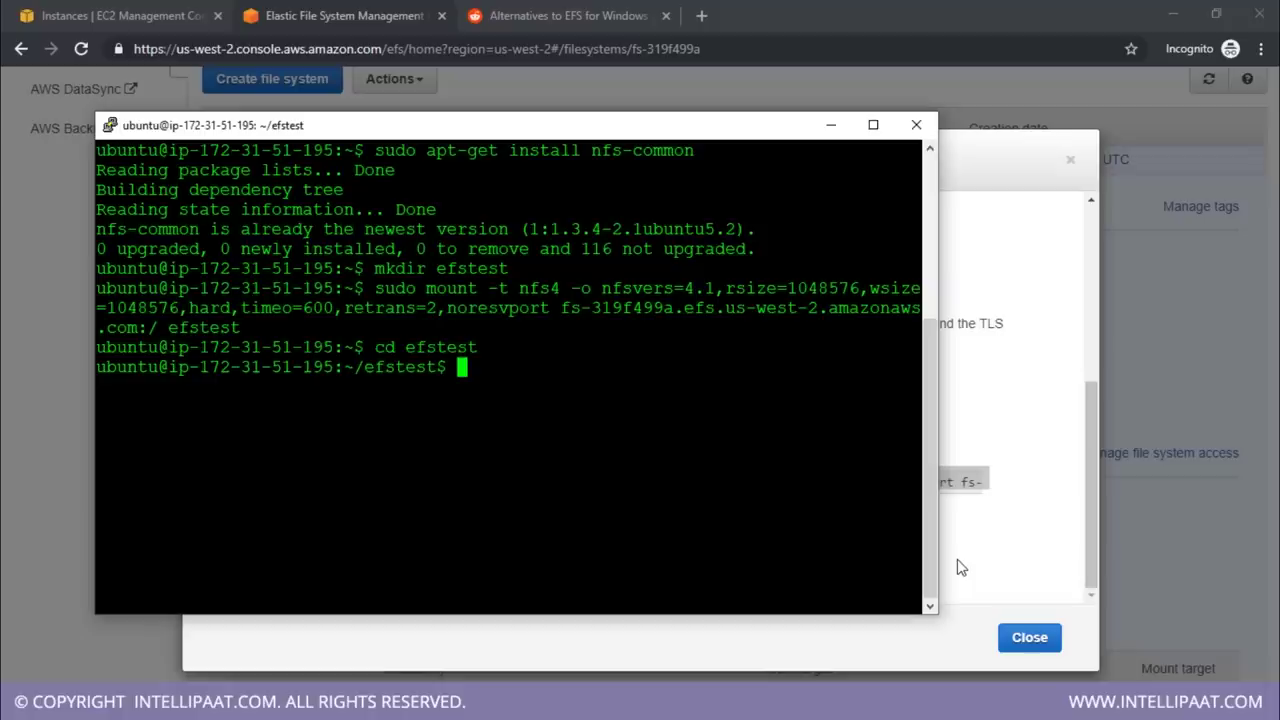
Mount the same file system at efstest2 on the second instance and confirm it is empty.
key("alt+Tab")
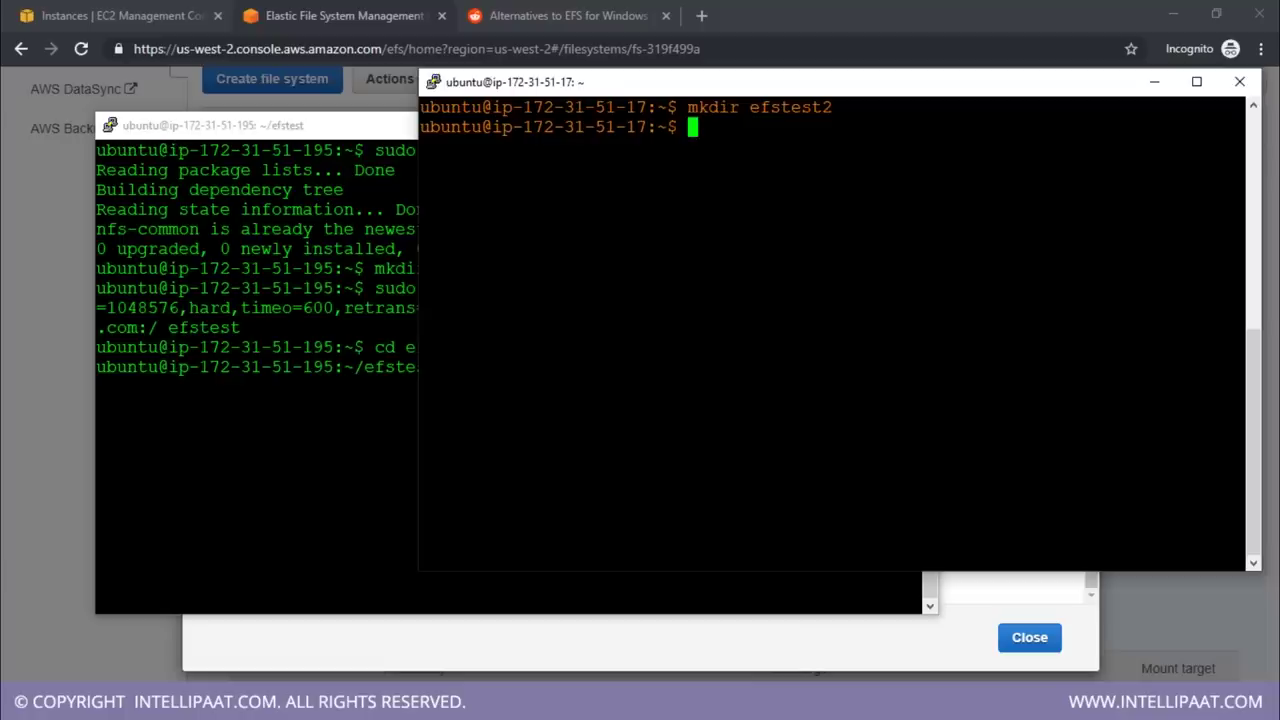
key("shift+Insert")
type("test2")
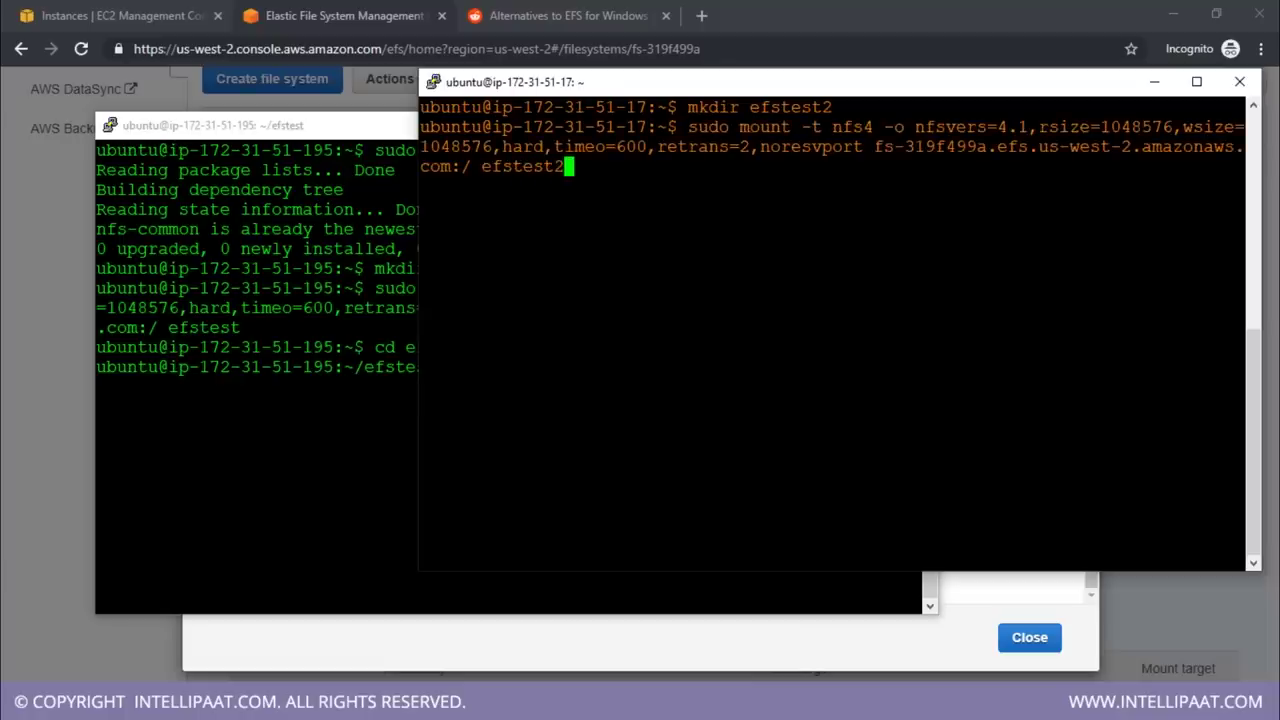
key("Return")
type("clear")
key("Return")
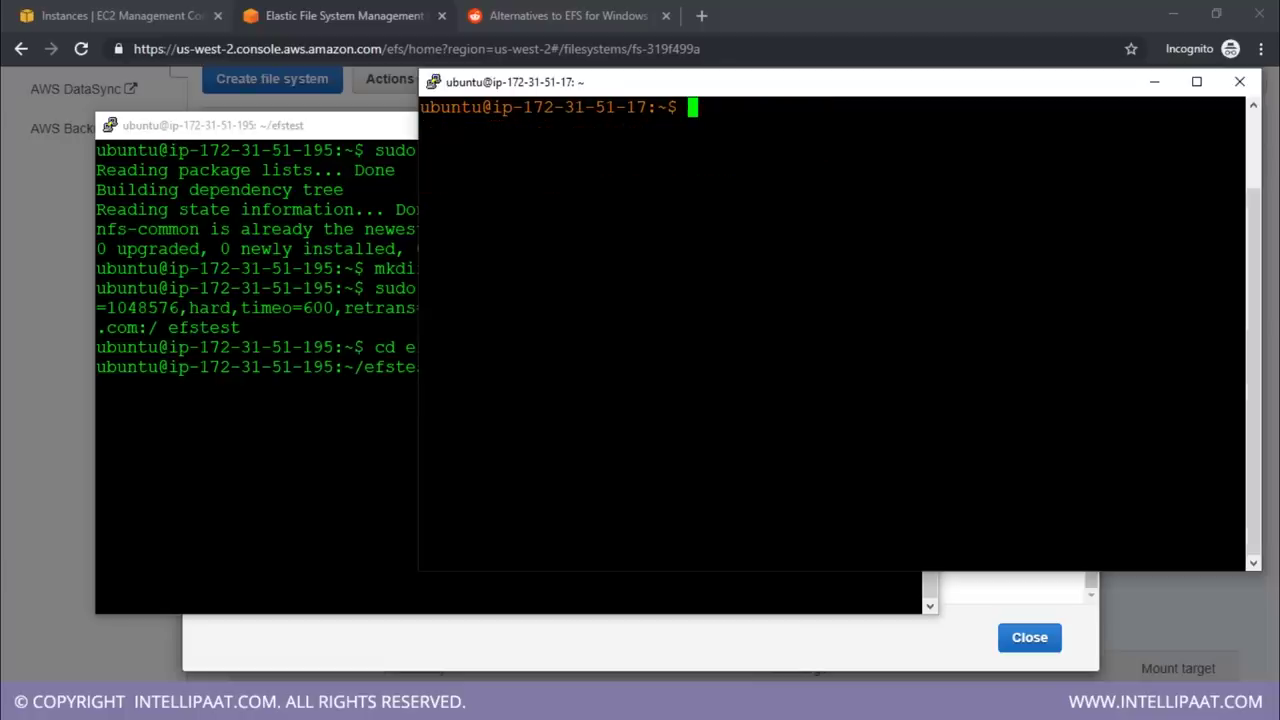
type("cd efst")
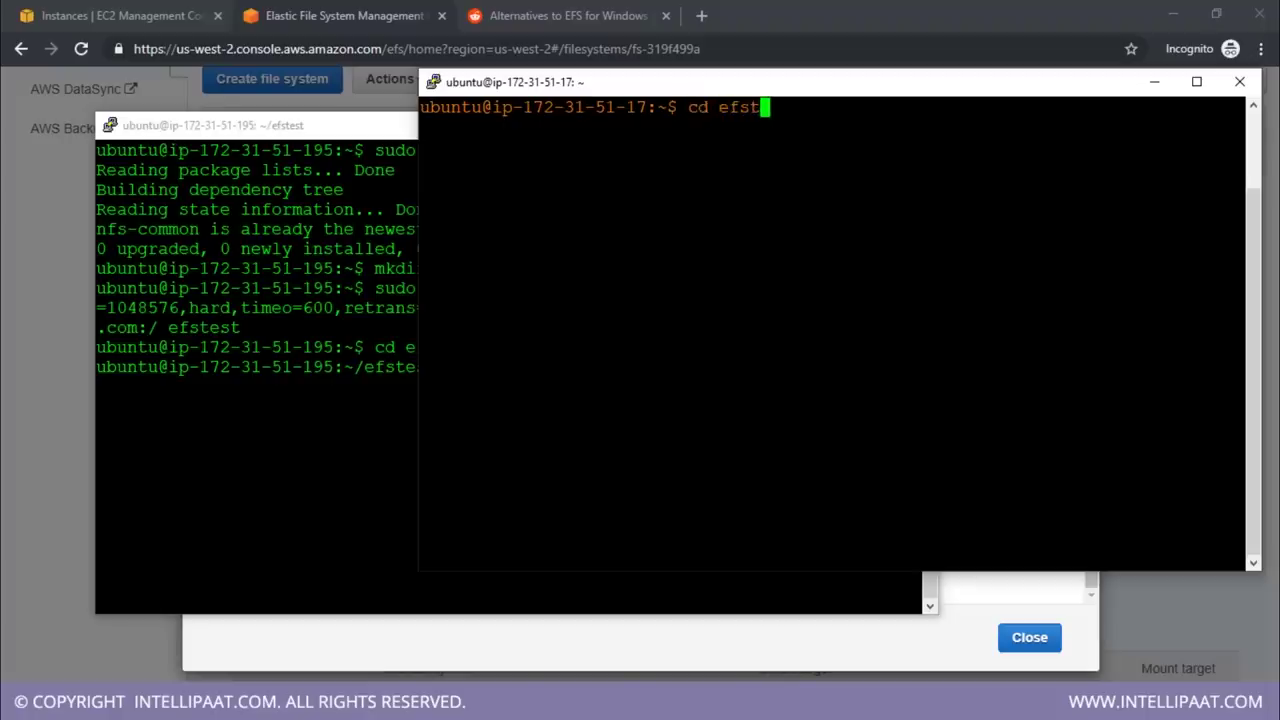
key("Tab")
key("Return")
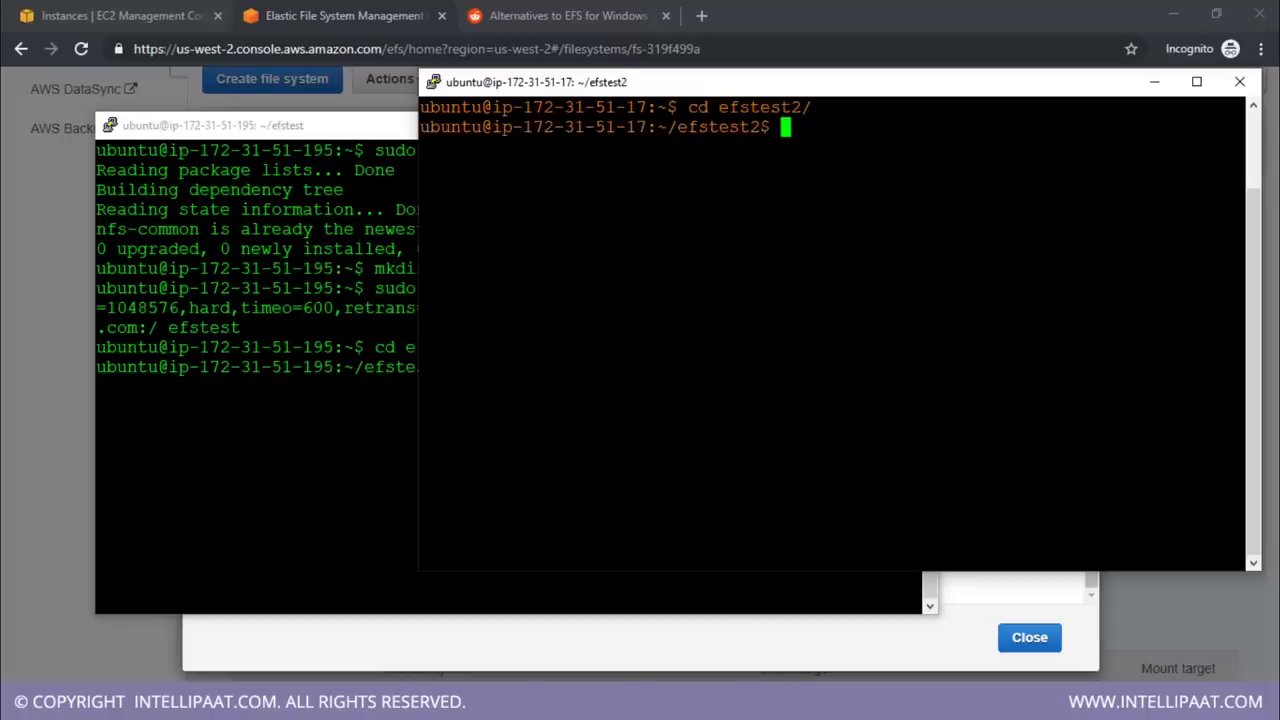
type("ls")
key("Return")
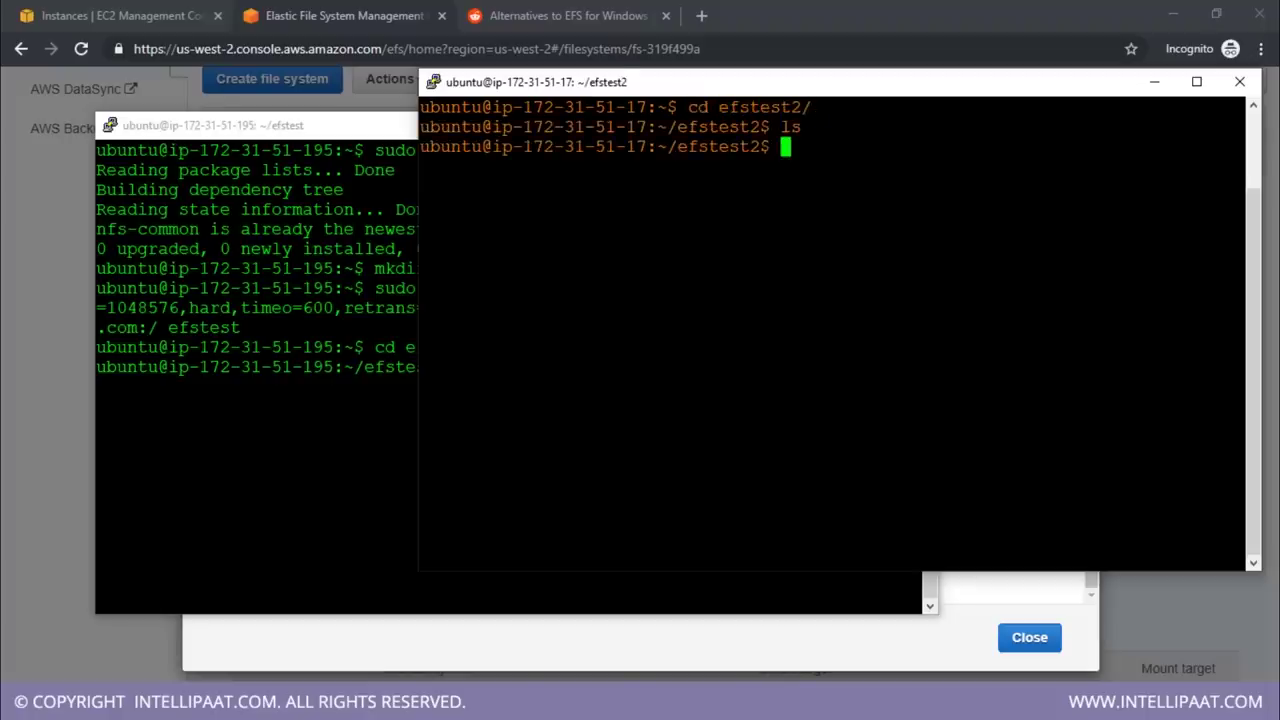
key("alt+Tab")
Create 1.txt in efstest on the first instance with sudo touch and confirm it is listed.
type("ls")
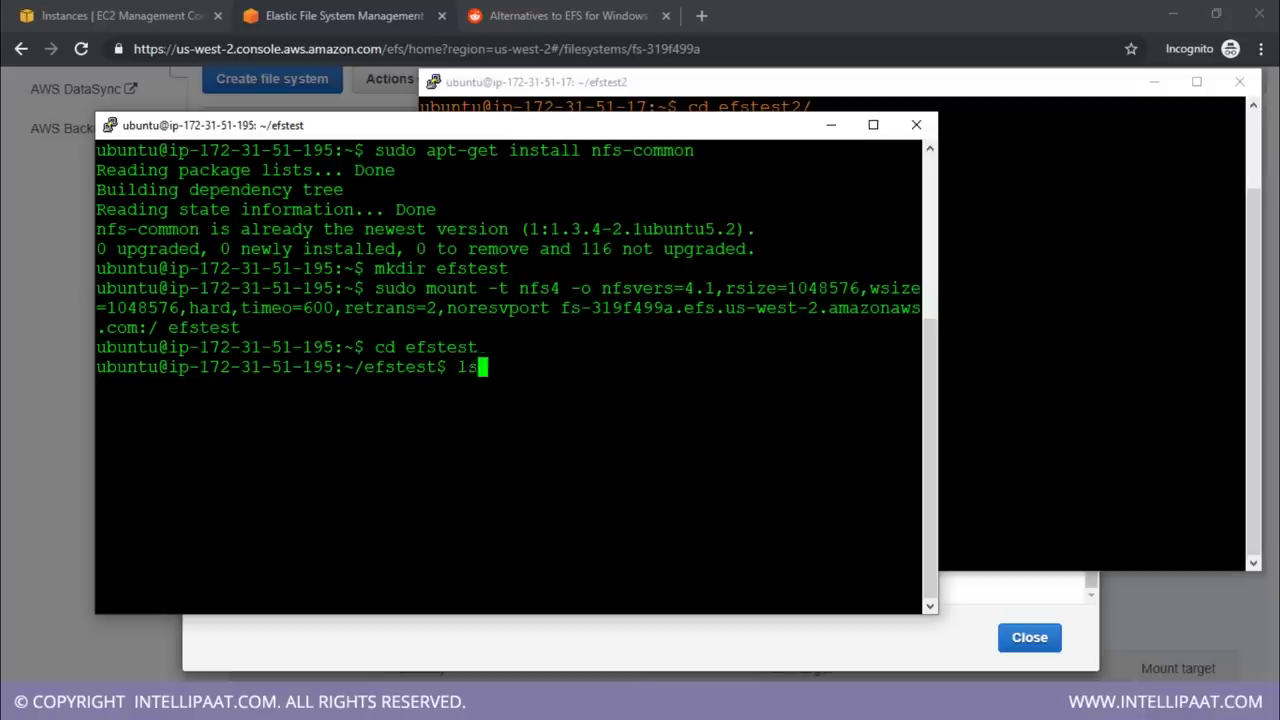
key("Return")
type("to")
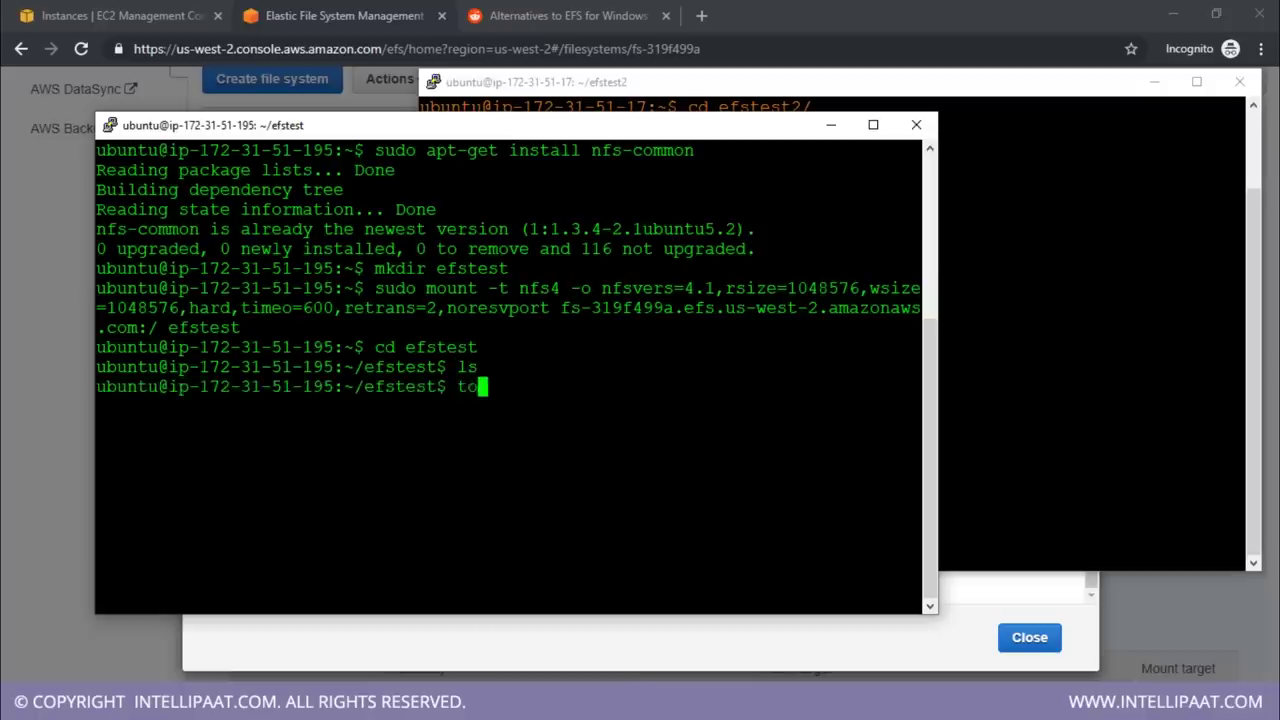
type("uch 1.txt")
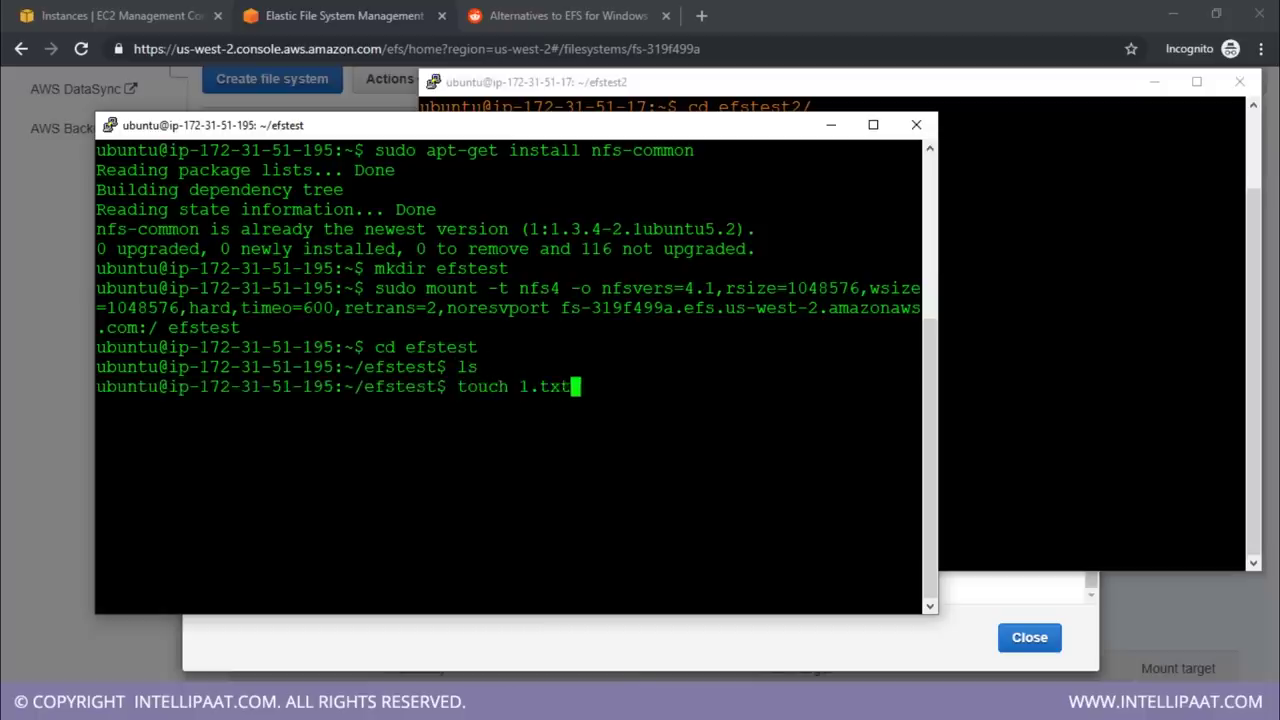
key("Return")
key("Up")
key("Home")
type("sudo")
key("Return")
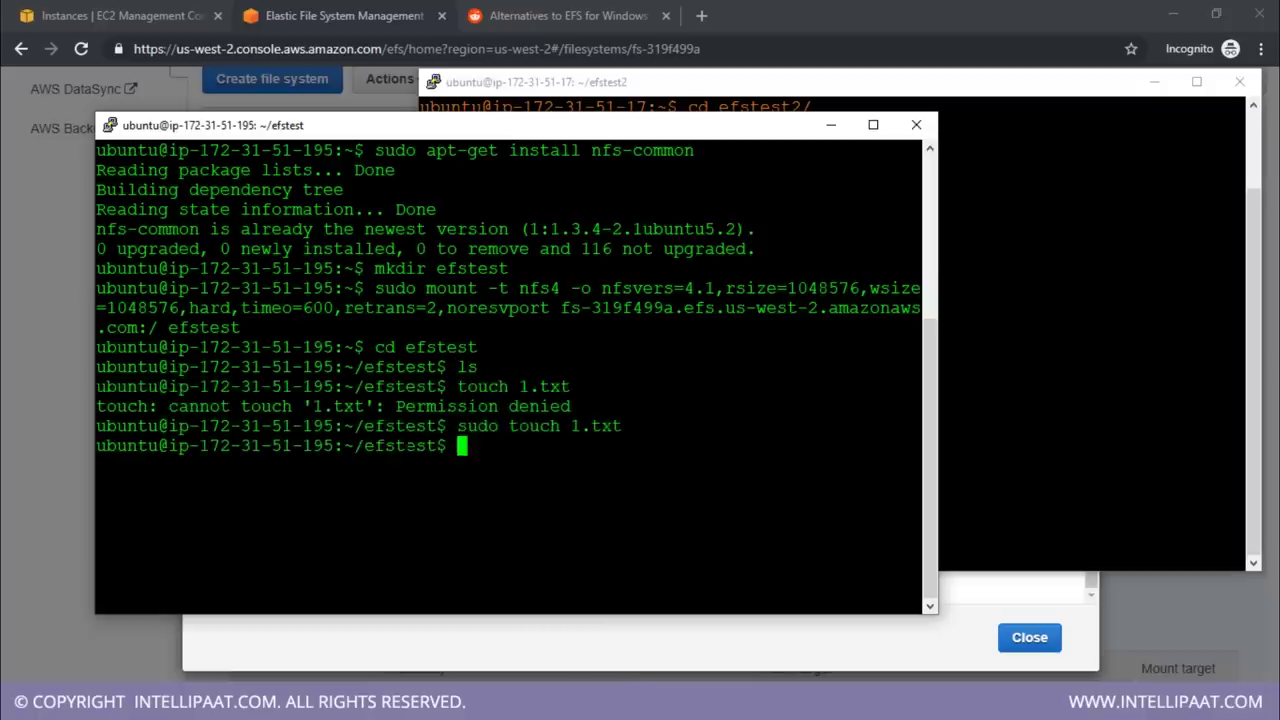
type("ls")
key("Return")
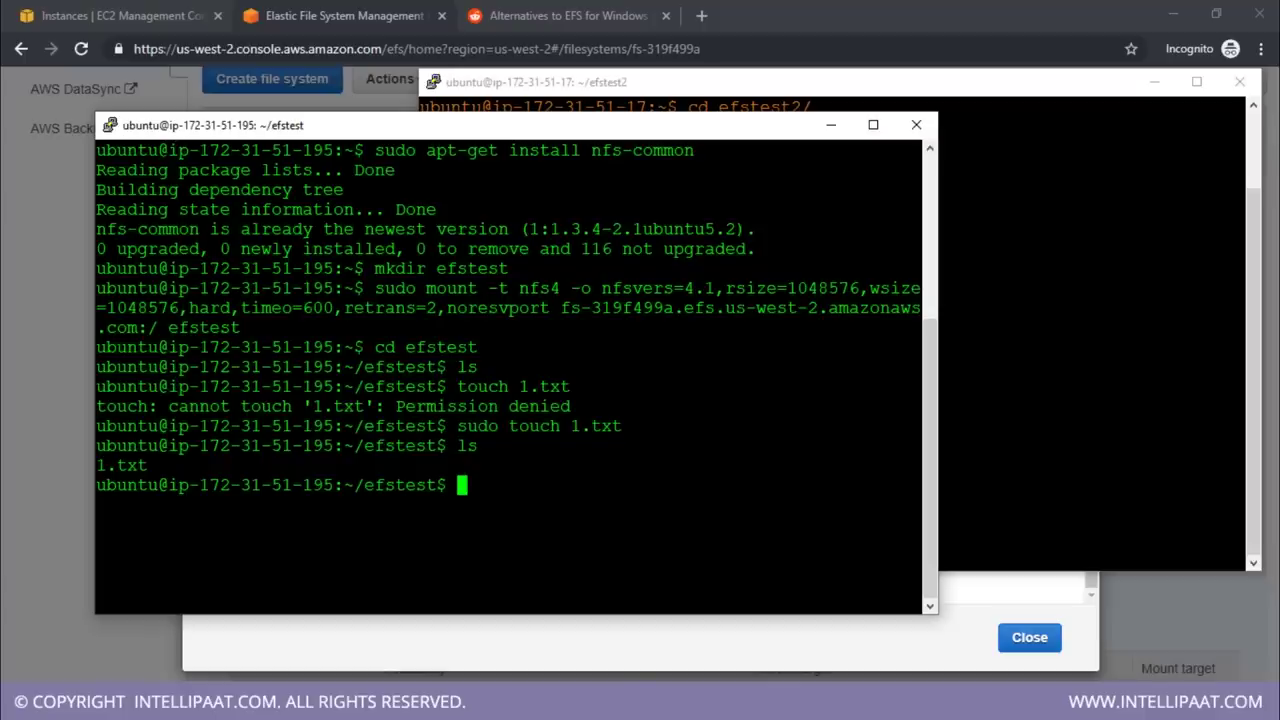
left_click_drag(97, 465, 148, 465)
Verify 1.txt on the second instance, then create 2.txt on the first and check it appears.
left_click(1250, 350)
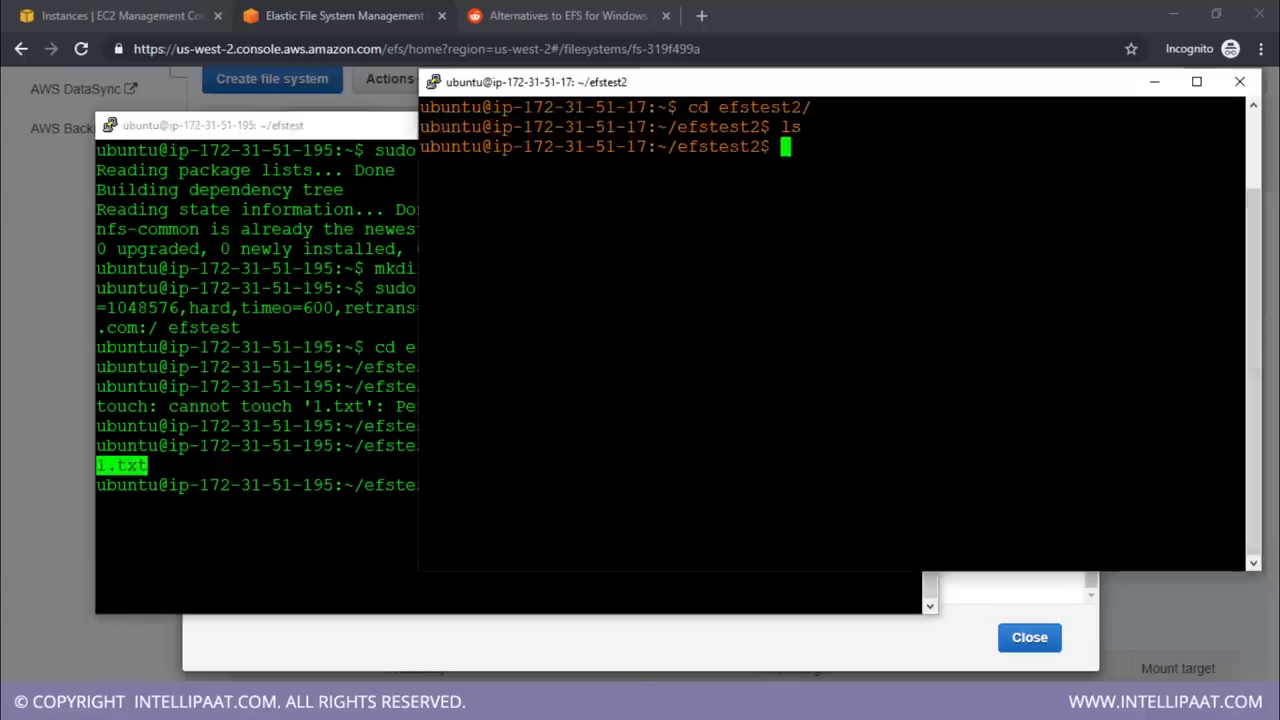
type("ls")
key("Return")
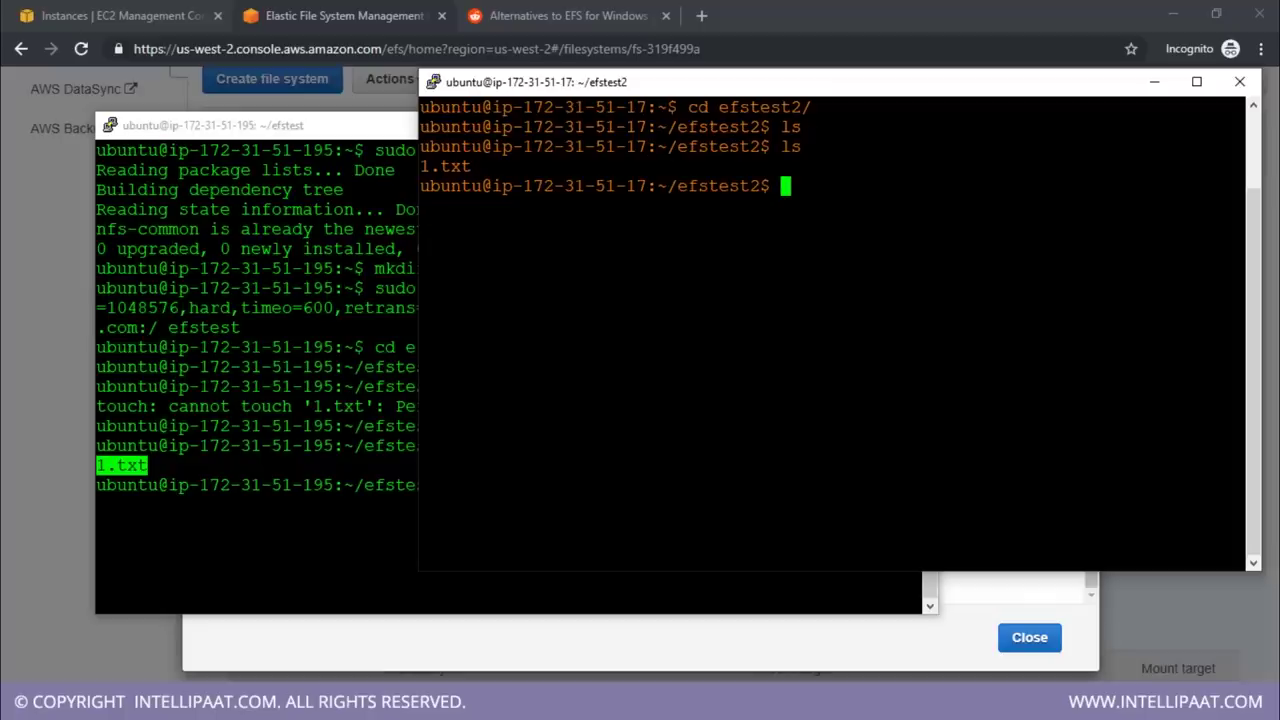
left_click(400, 528)
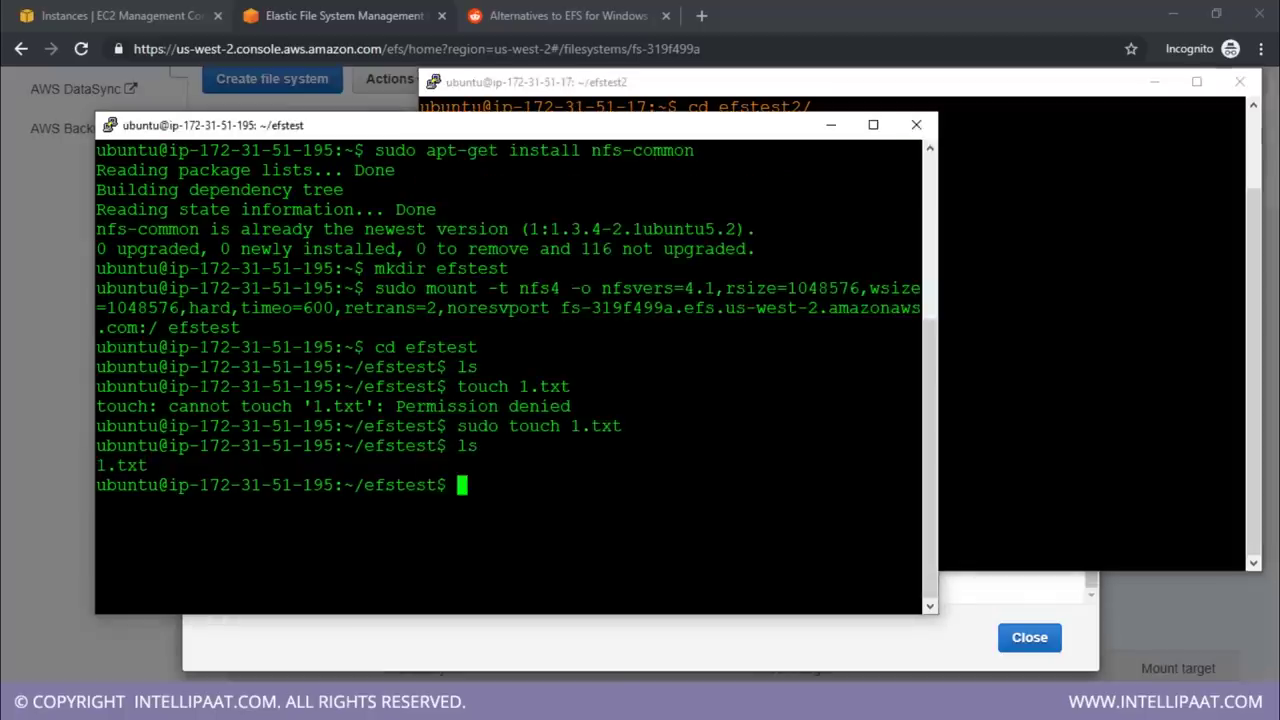
type("sudo touch")
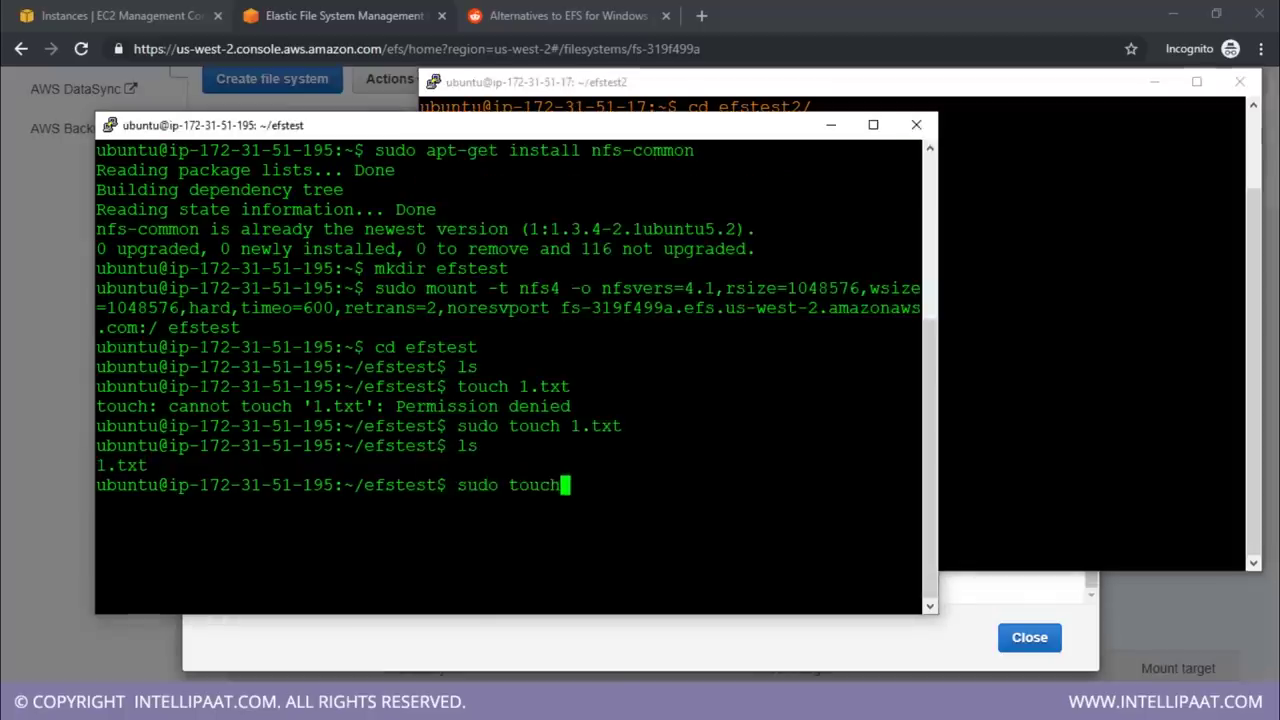
type(" 2.txt")
key("Return")
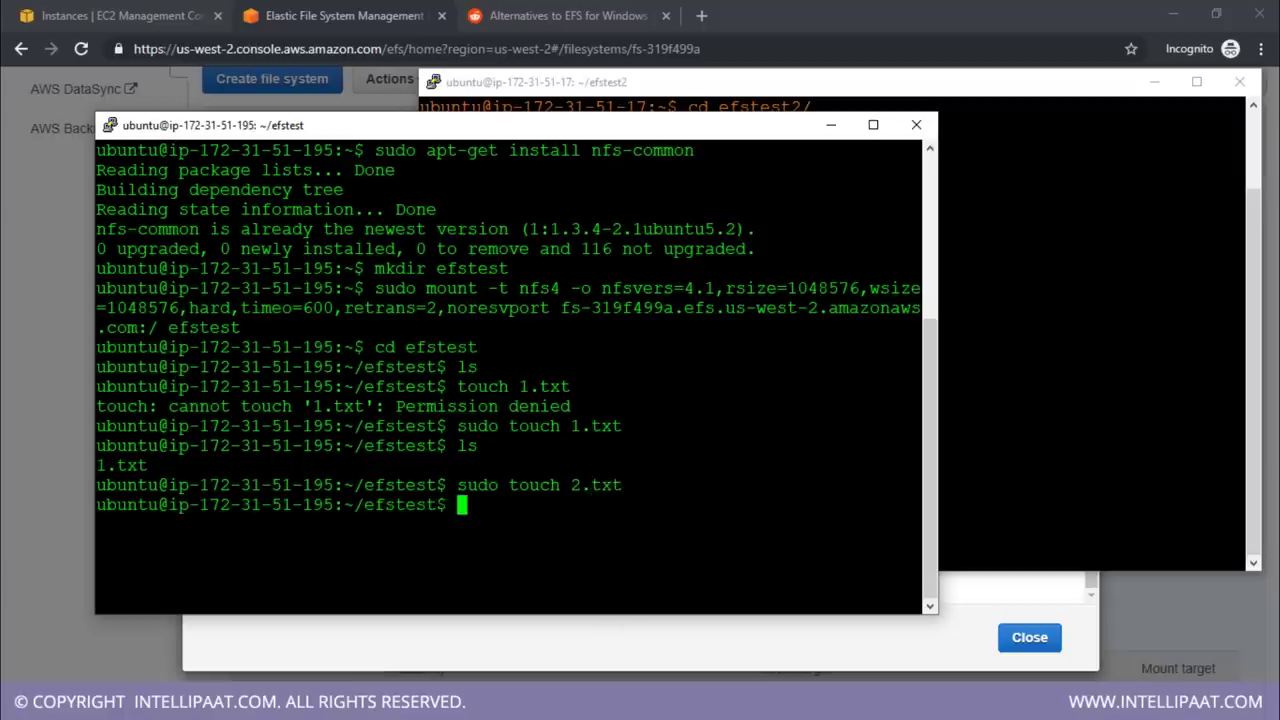
key("alt+Tab")
type("ls")
key("Return")
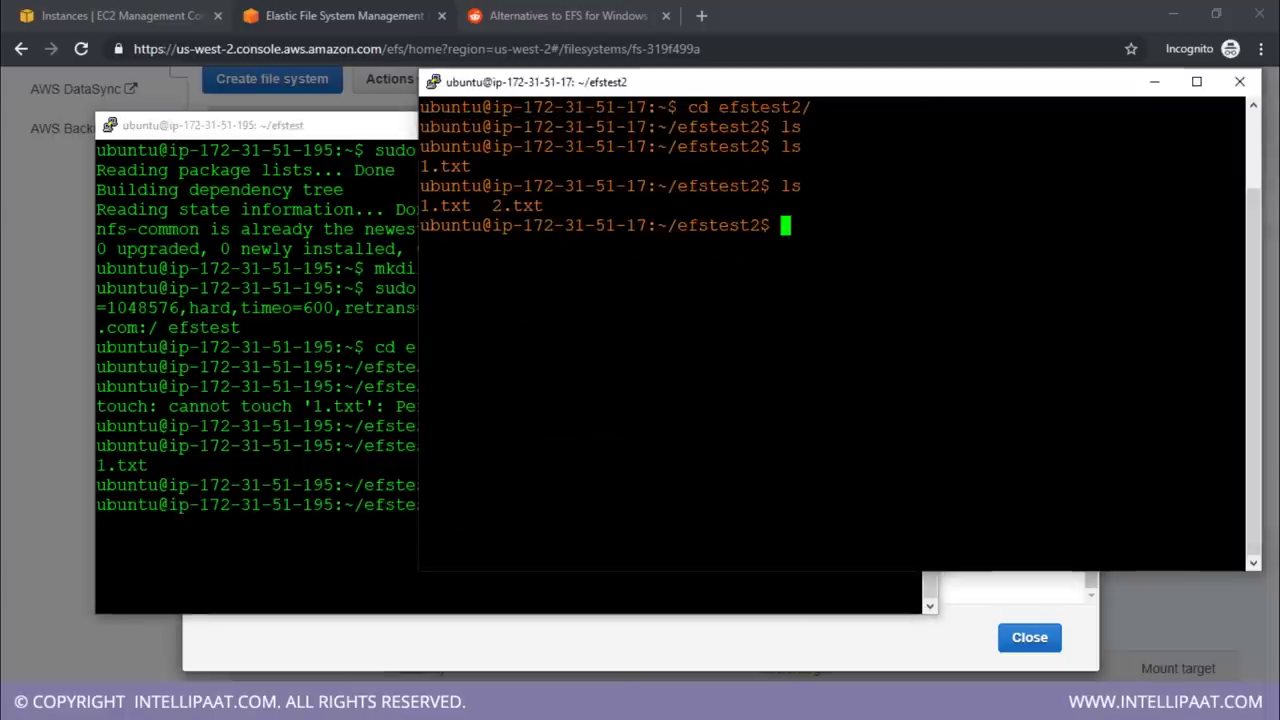
Create 3.txt from the second instance and verify it shows in efstest on the first.
type("sudo touch 3.txt")
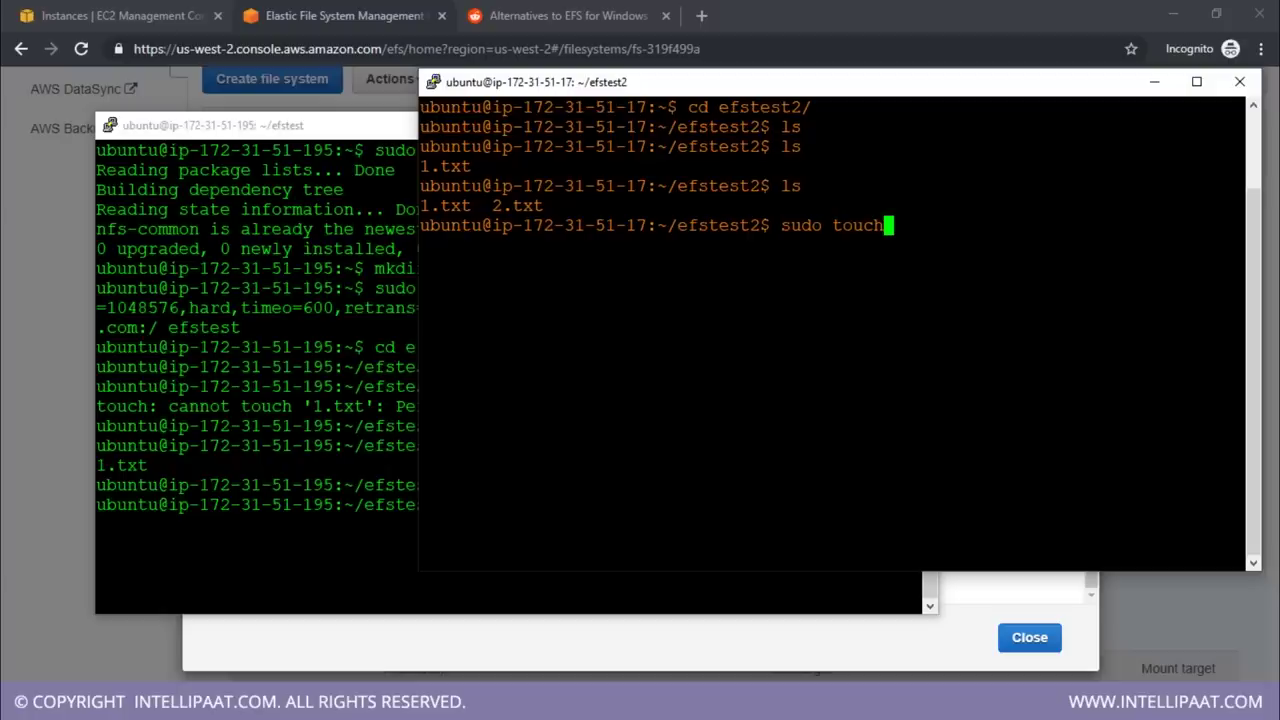
key("Return")
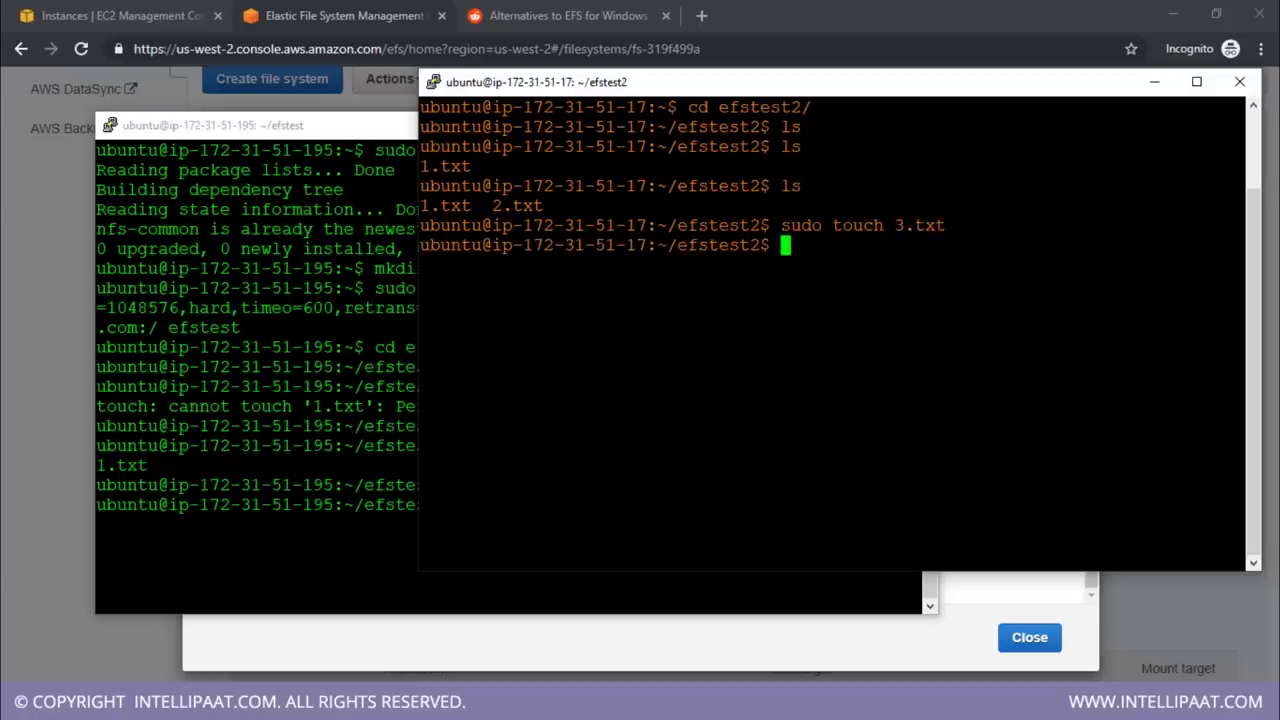
key("alt+Tab")
type("ls")
key("Return")
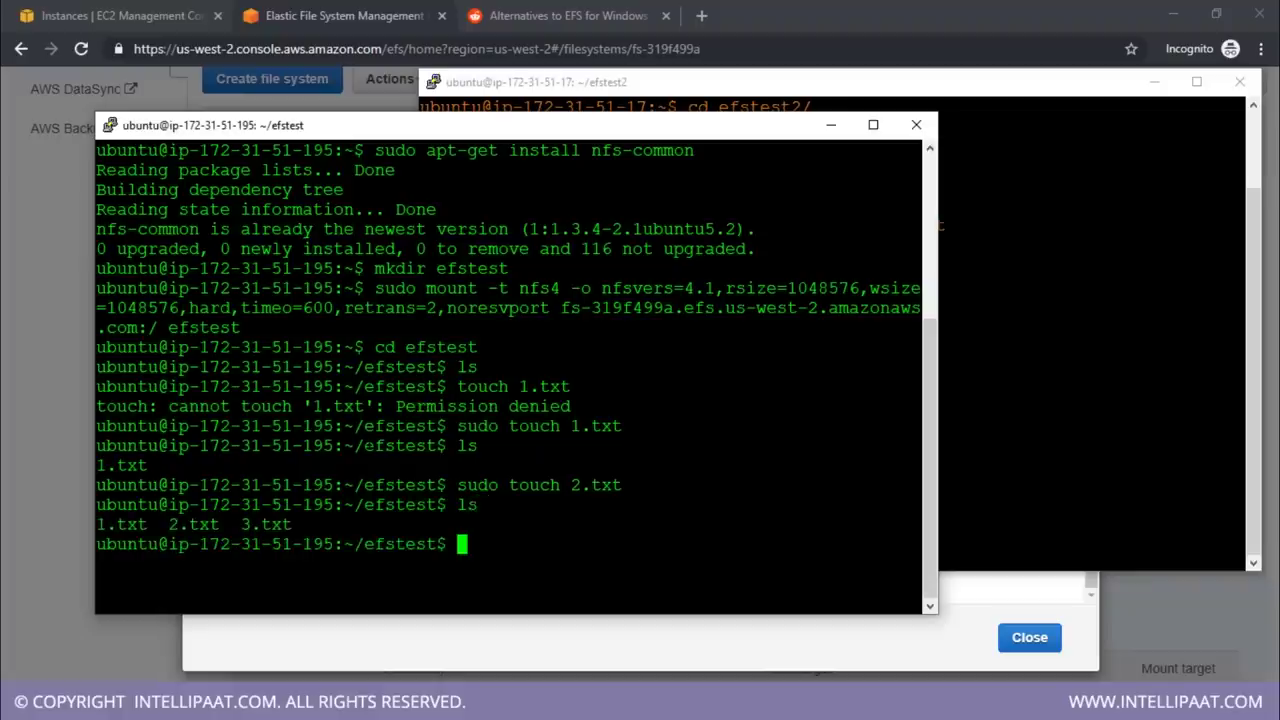
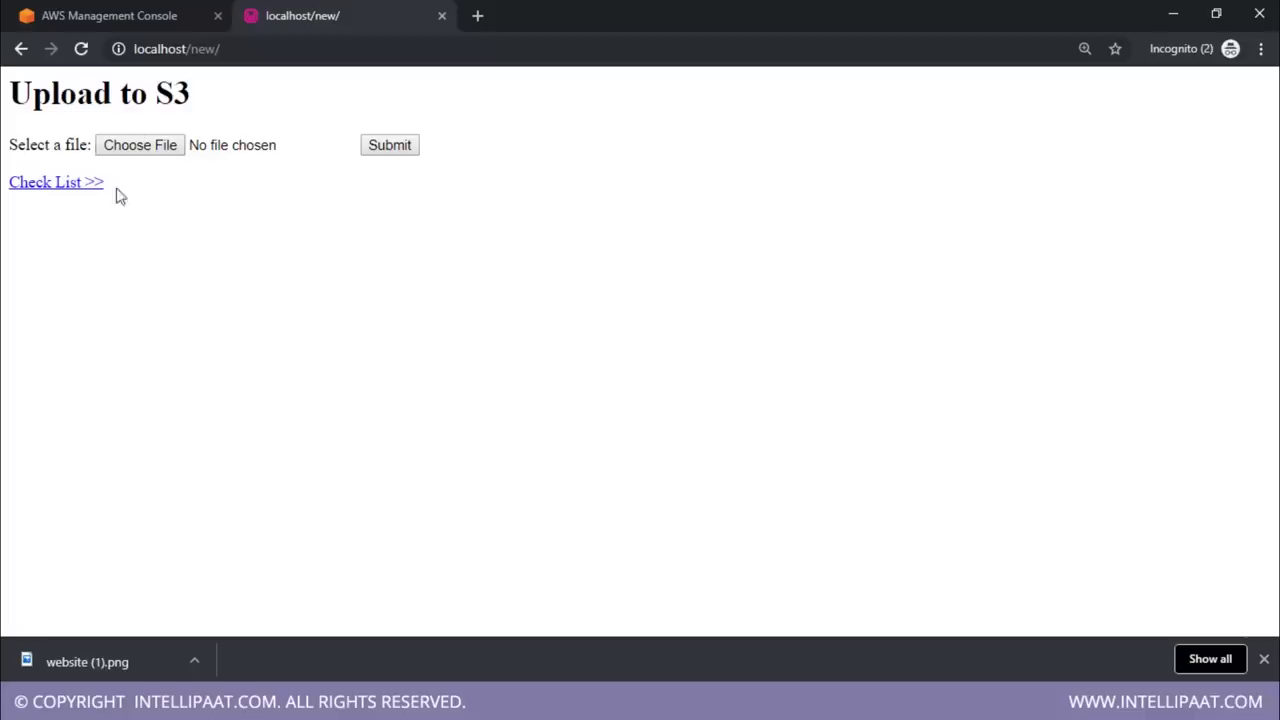
Open list.php in a new tab and select its 'Unknown database images' error text.
left_click(77, 183, "ctrl")
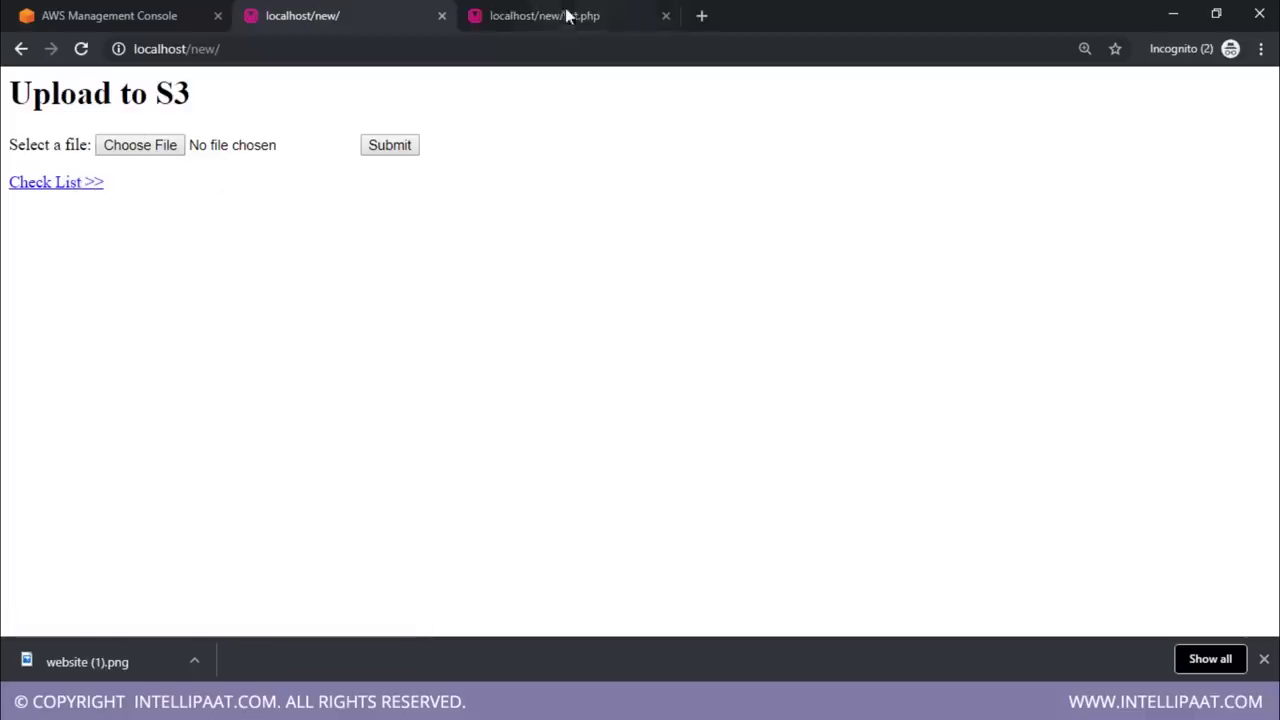
left_click(566, 16)
left_click_drag(433, 111, 895, 117)
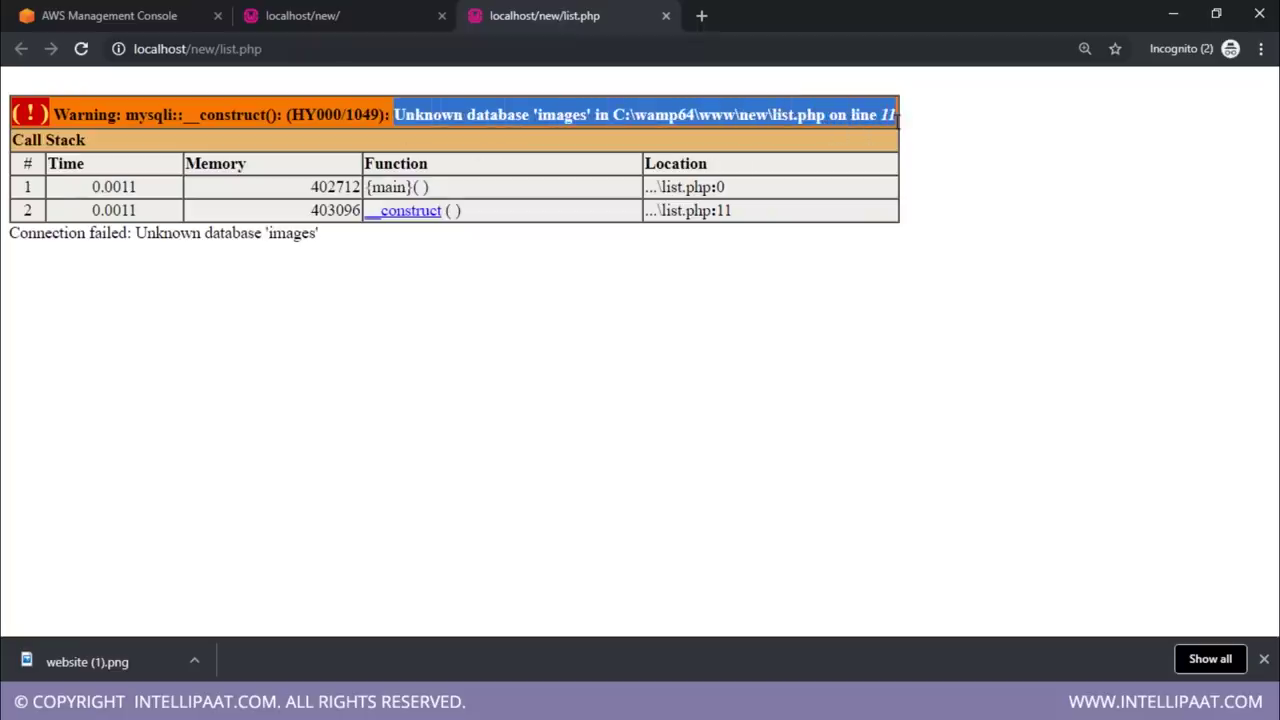
left_click(905, 287)
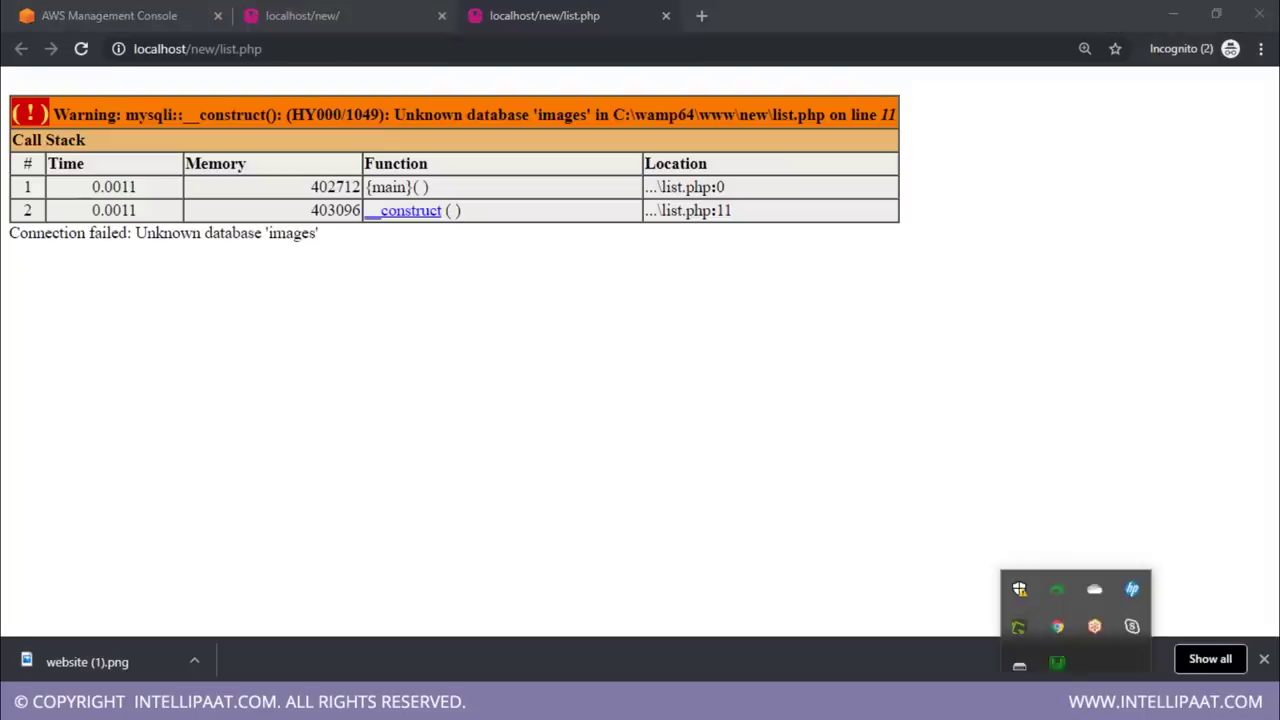
Launch the WampServer MySQL console, log in, and create the images database.
left_click(1060, 660)
mouse_move(1118, 548)
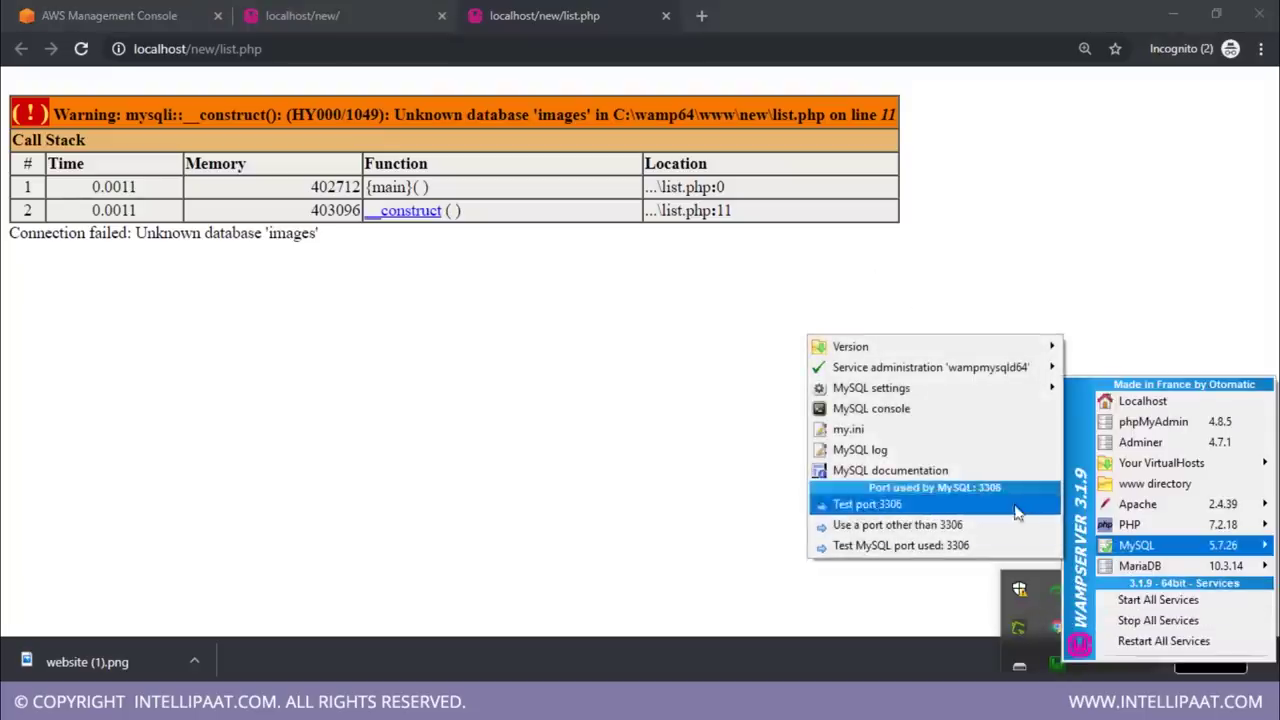
left_click(985, 408)
key("Return")
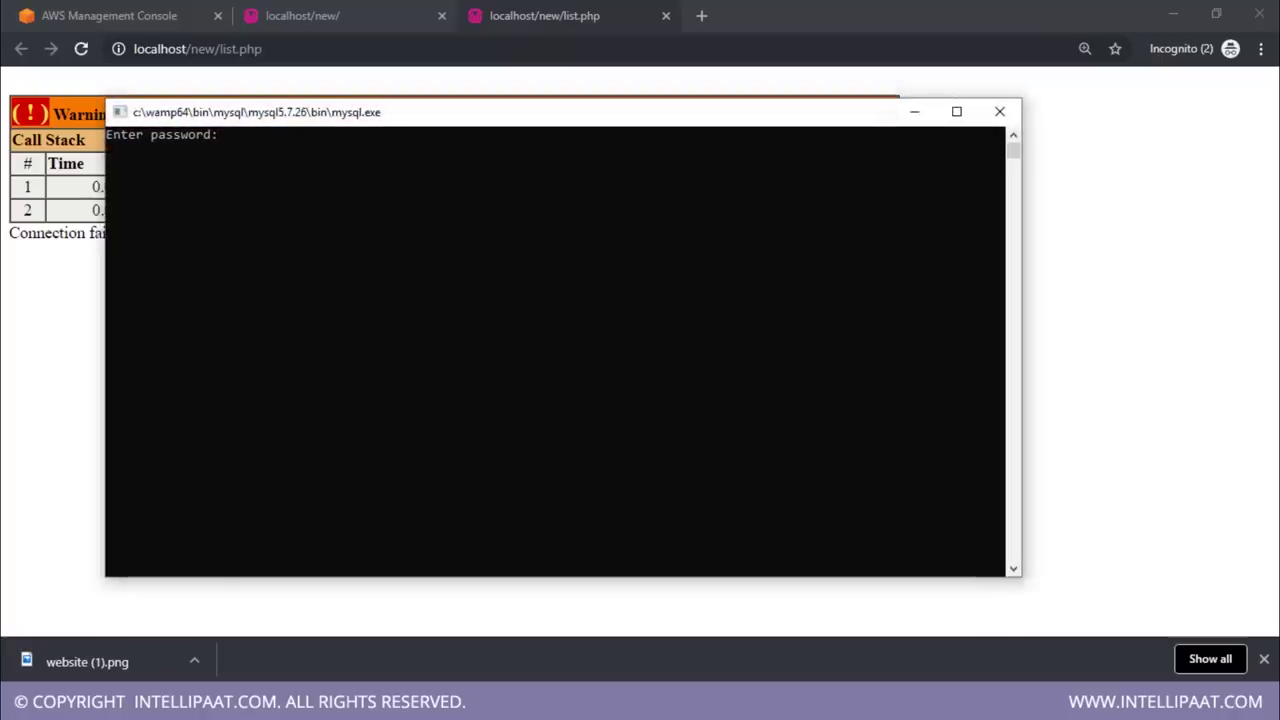
key("Return")
type("creat")
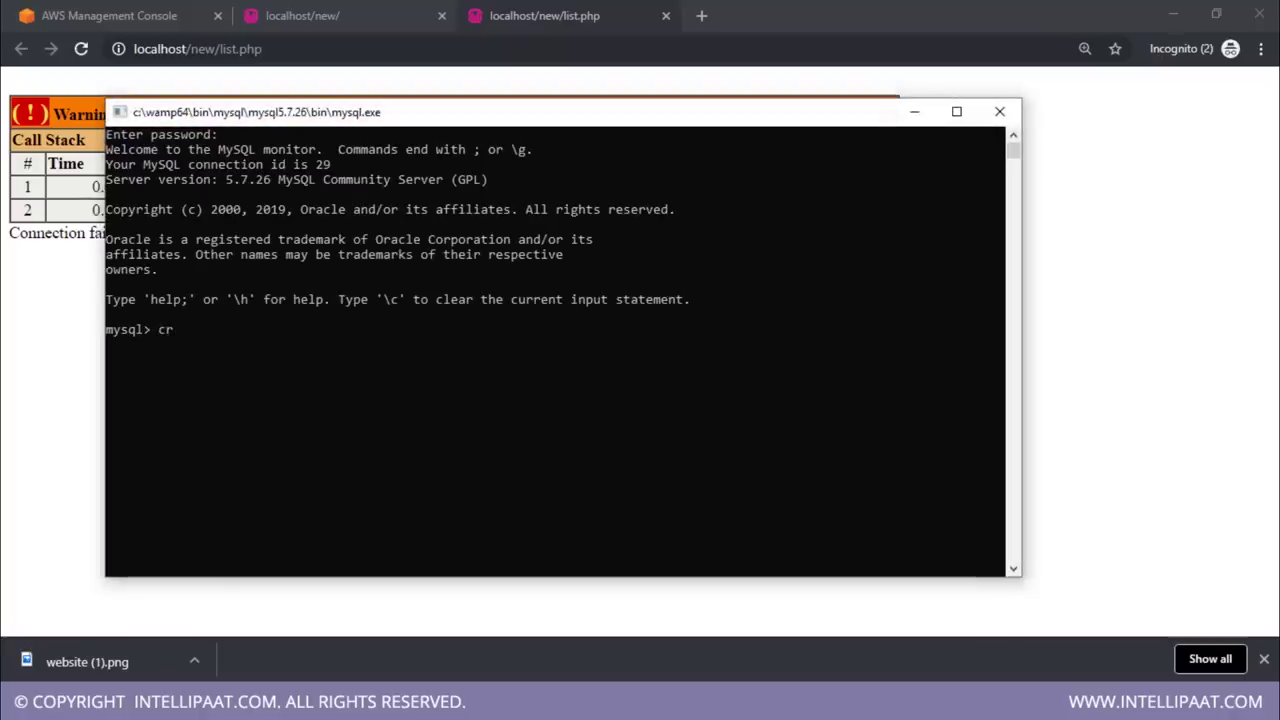
type("e database images")
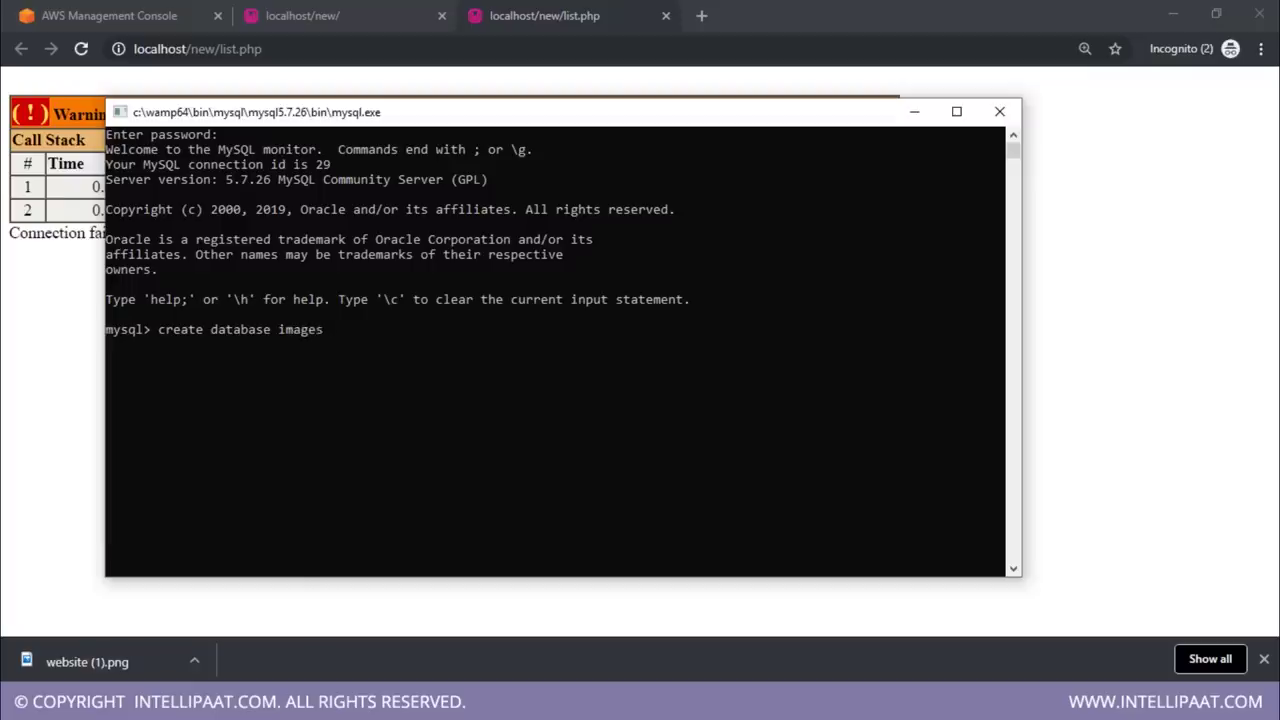
type(";")
key("Return")
Create the names table with a varchar(100) name column inside the images database.
type("create table names(name varch")
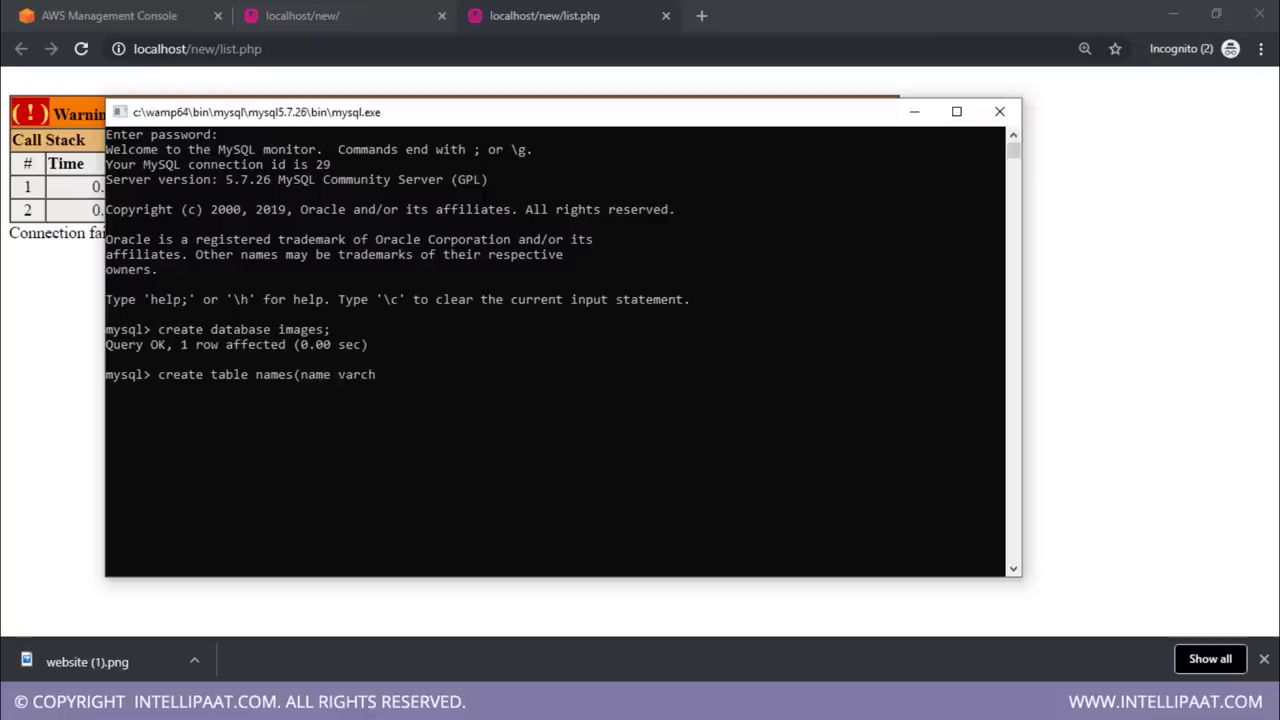
type("ar(100));")
key("Return")
type("use imag")
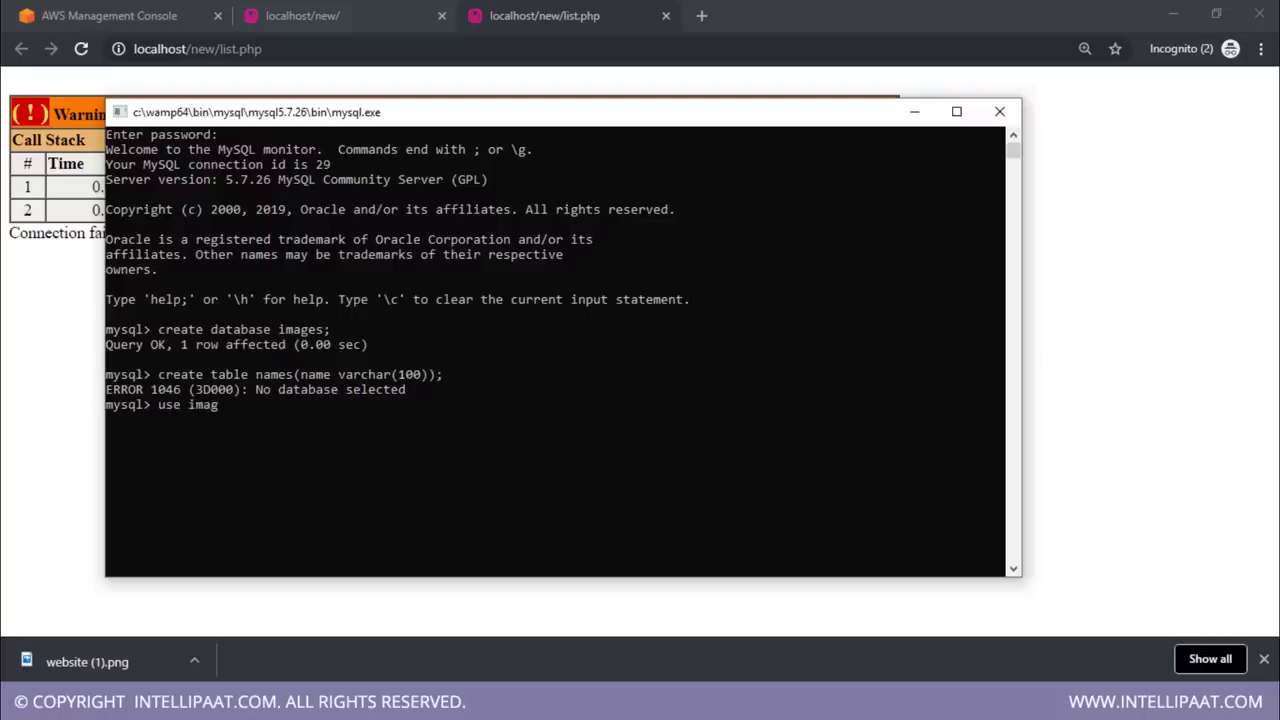
type("es;")
key("Return")
key("Up")
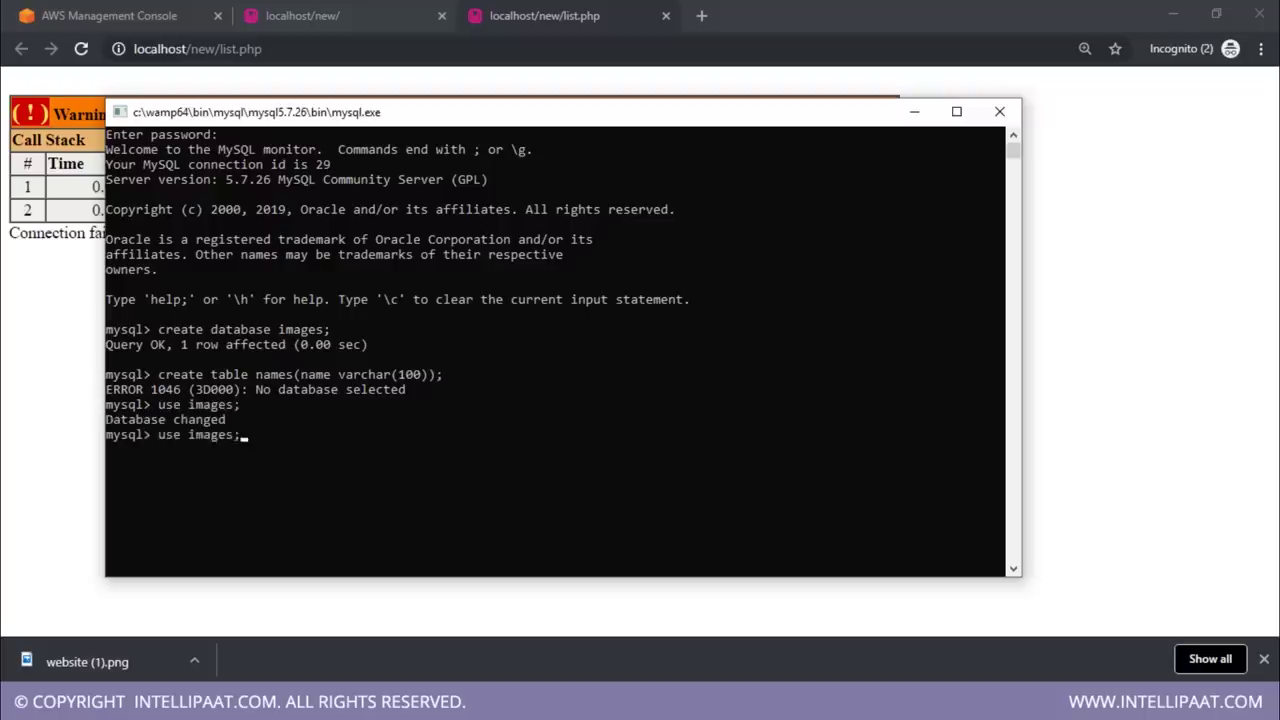
key("Up")
key("Return")
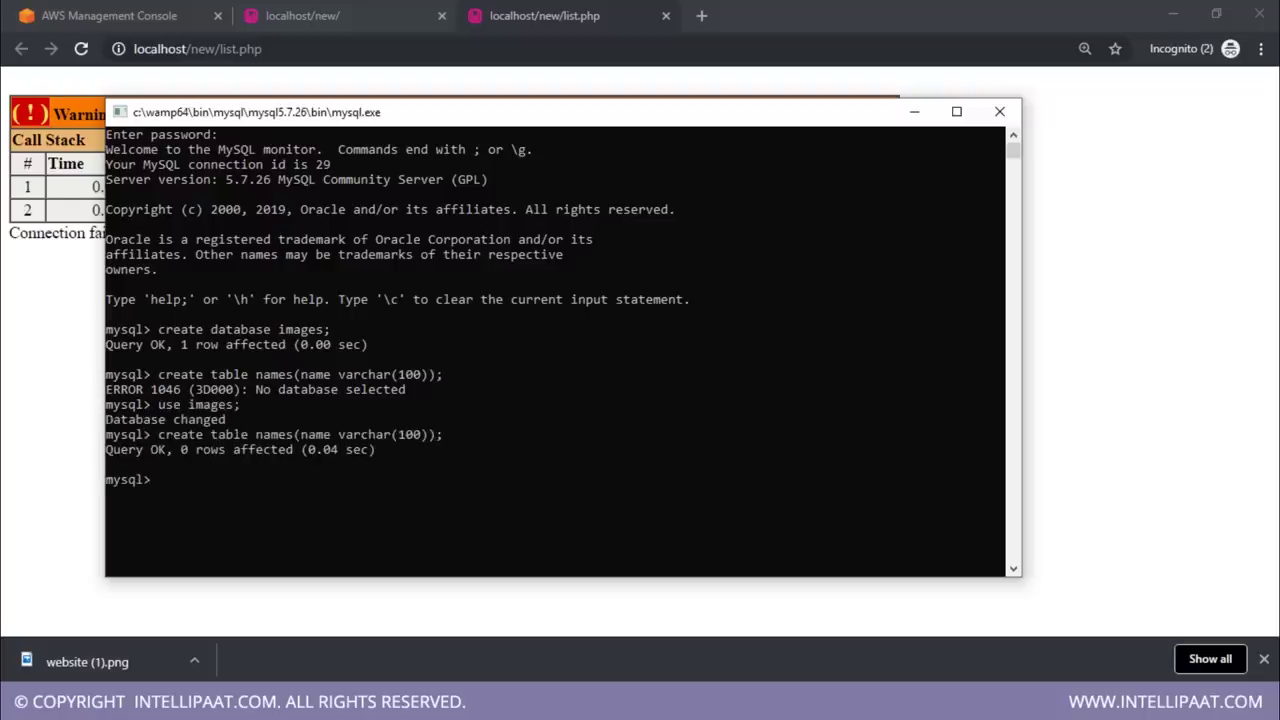
left_click(32, 415)
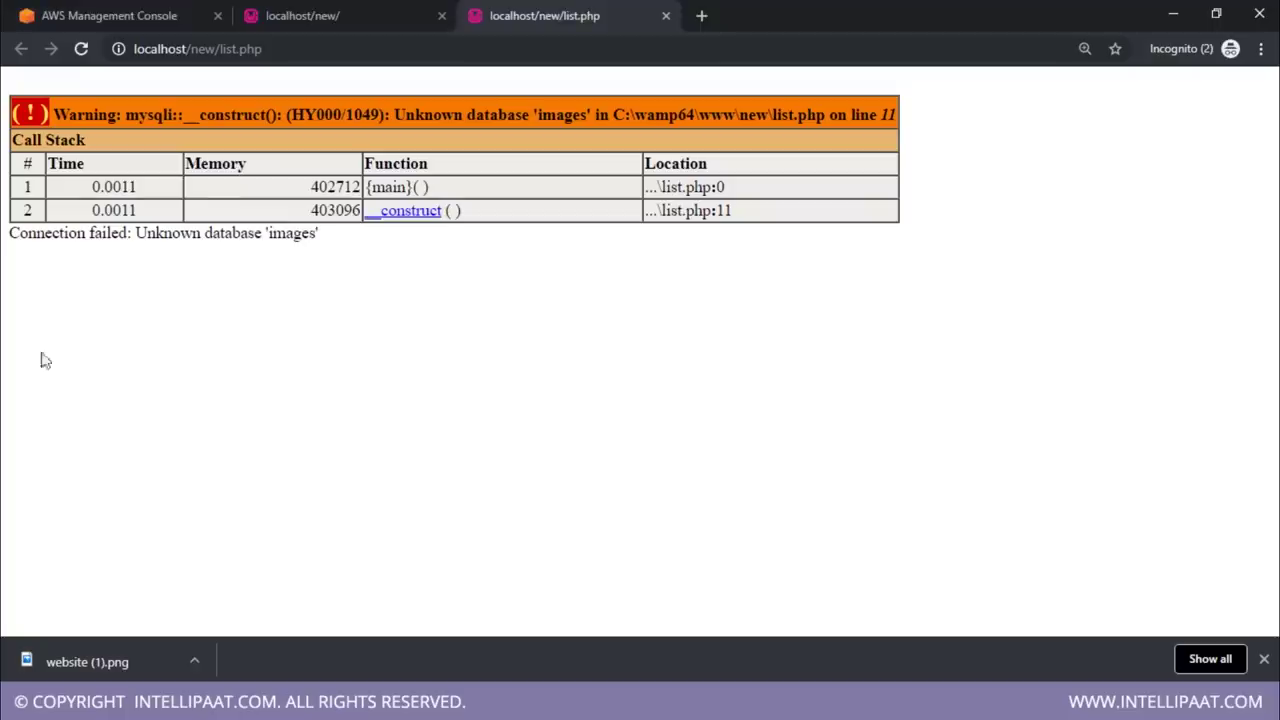
Reload list.php, then submit the Pictures 'department' image via Upload to S3, hitting AuthorizationHeaderMalformed.
left_click(80, 49)
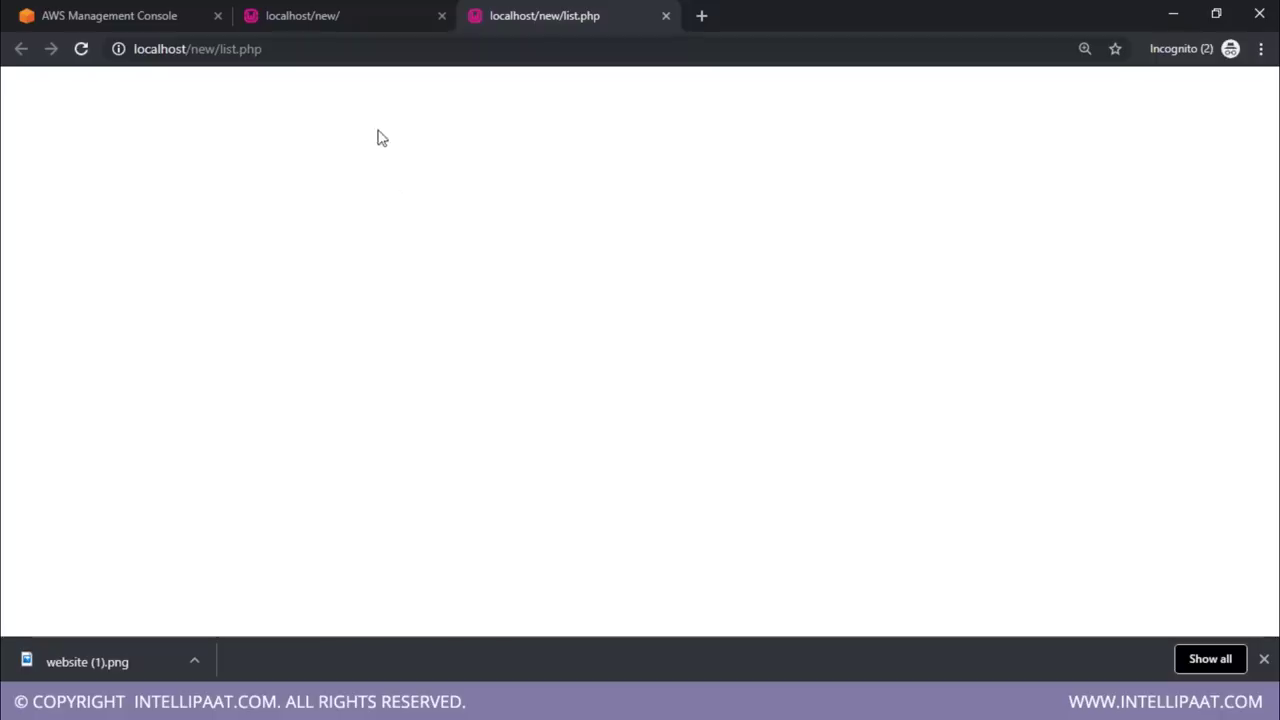
left_click(330, 17)
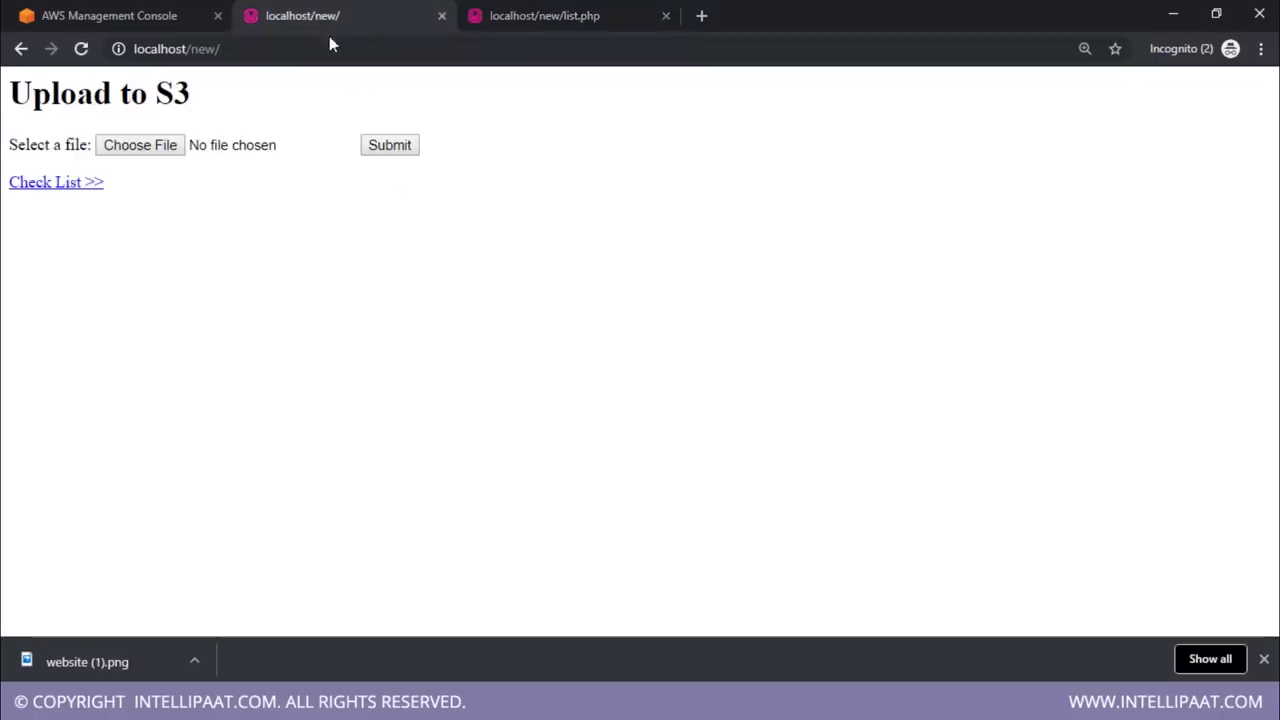
left_click(171, 149)
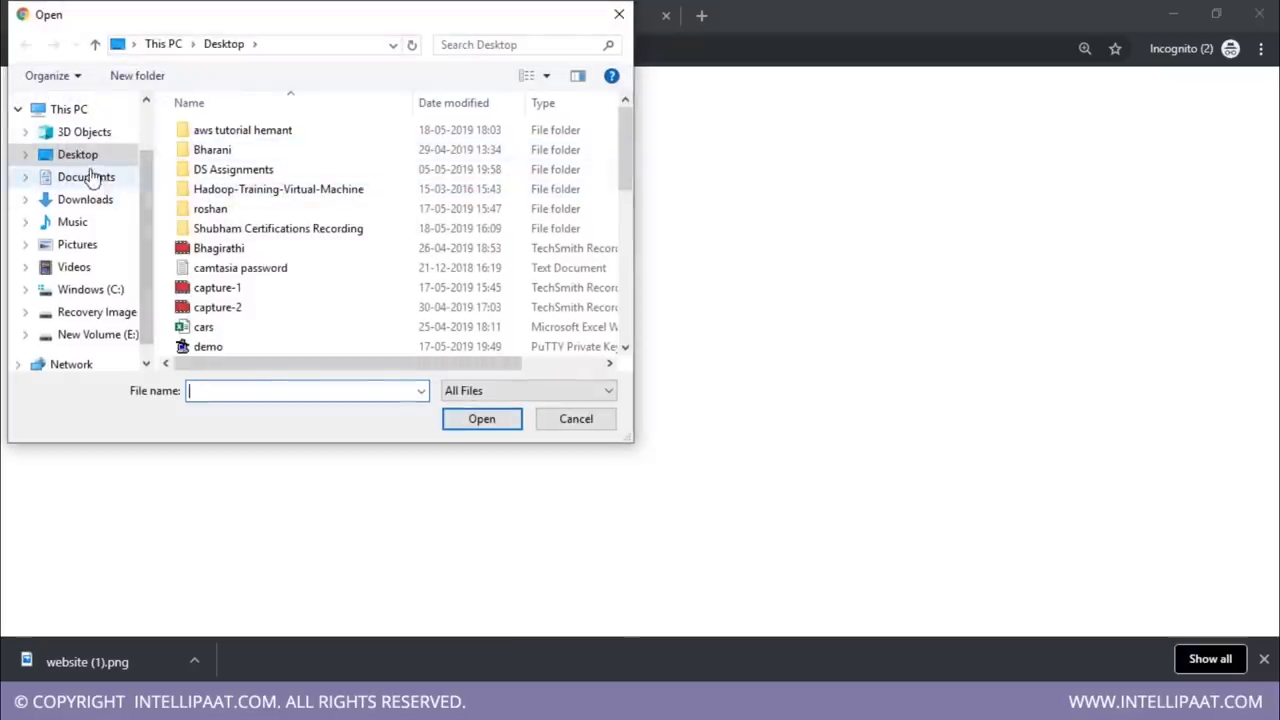
left_click(100, 241)
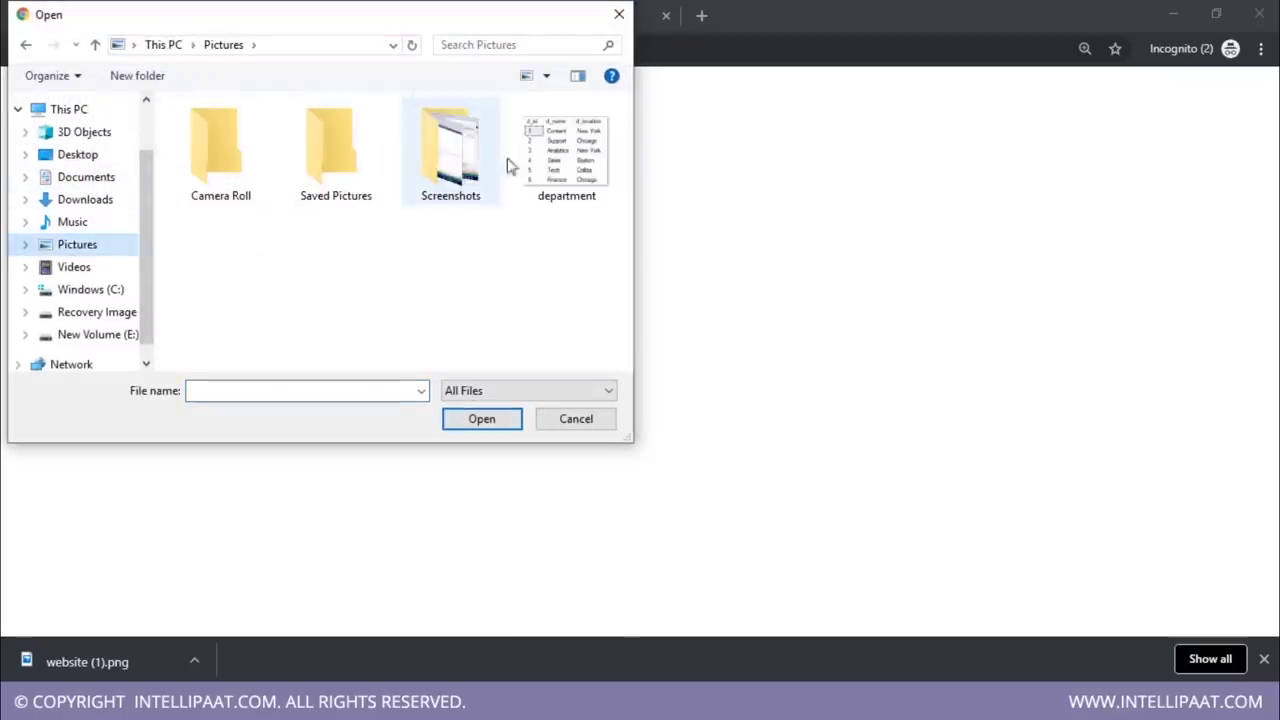
left_click(576, 170)
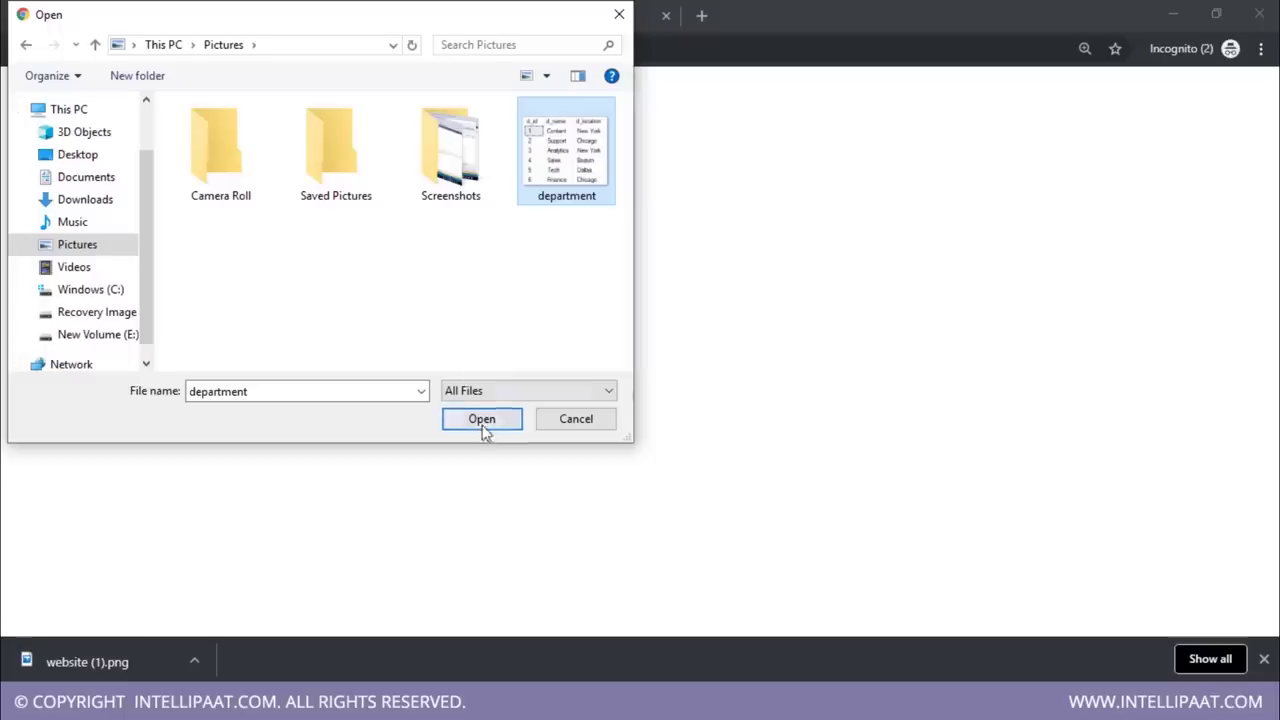
left_click(482, 420)
left_click(389, 146)
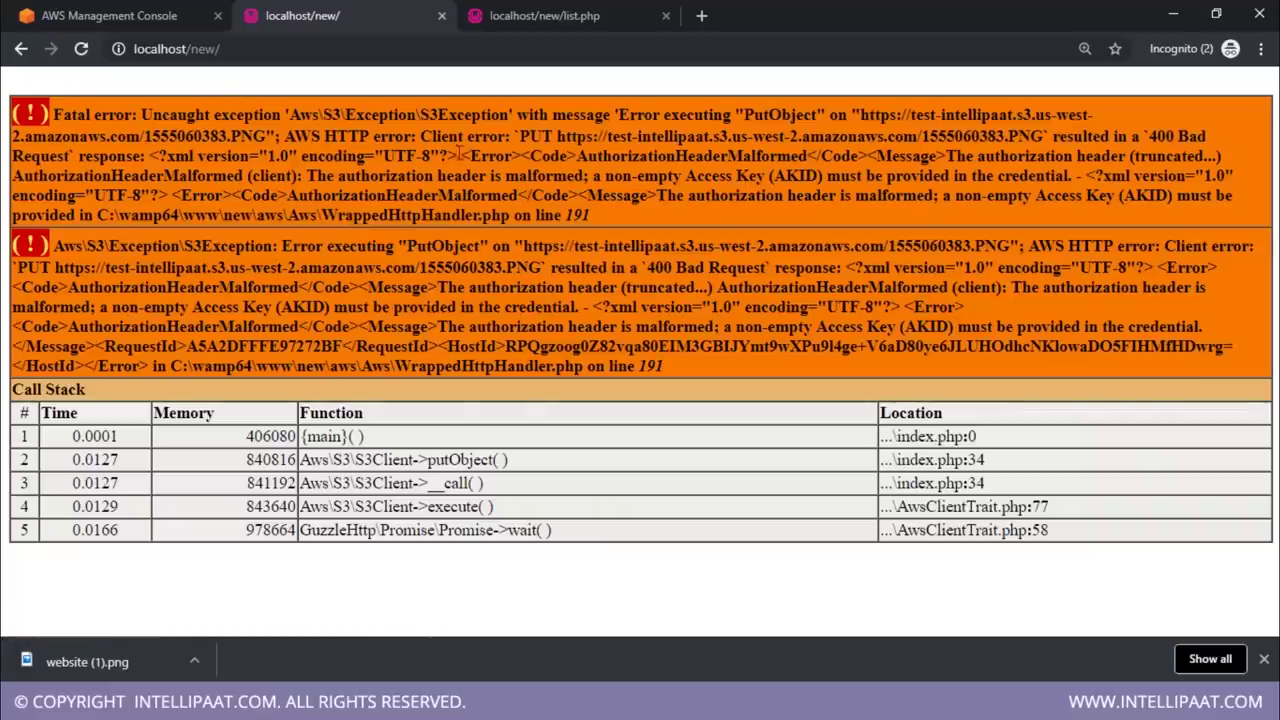
left_click_drag(649, 193, 940, 196)
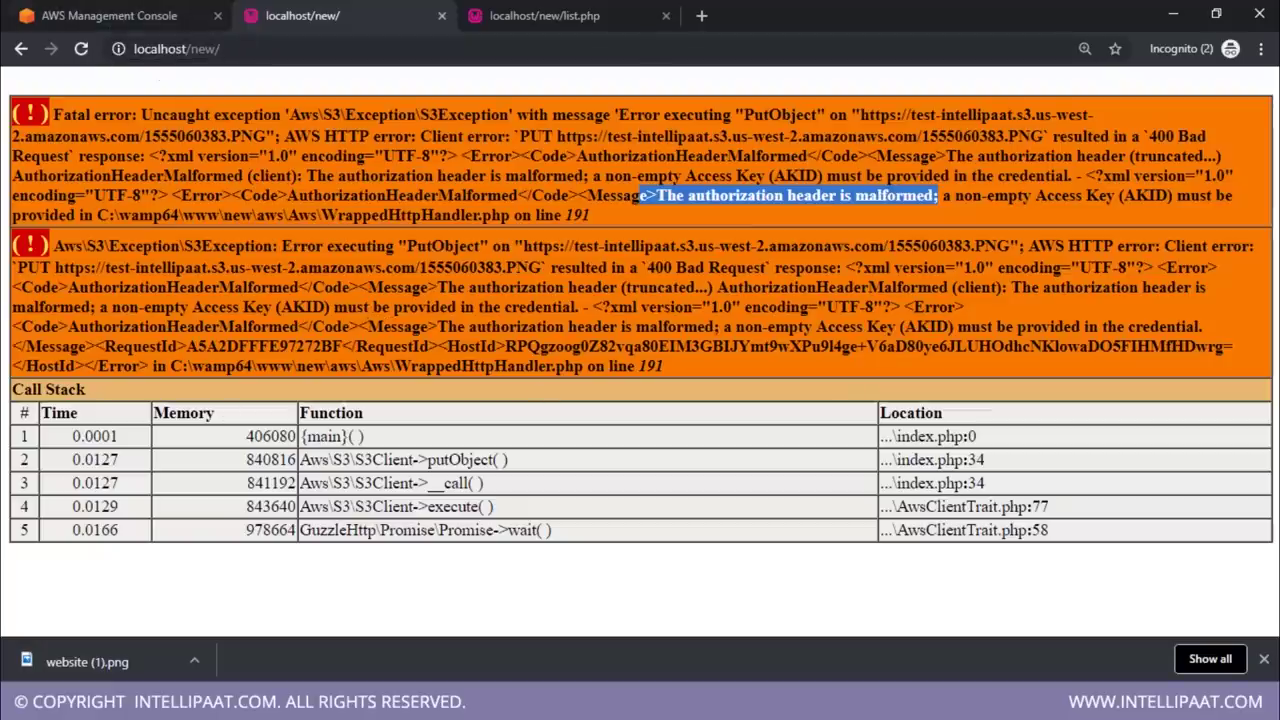
Open the IAM Users list in the AWS console.
left_click(87, 22)
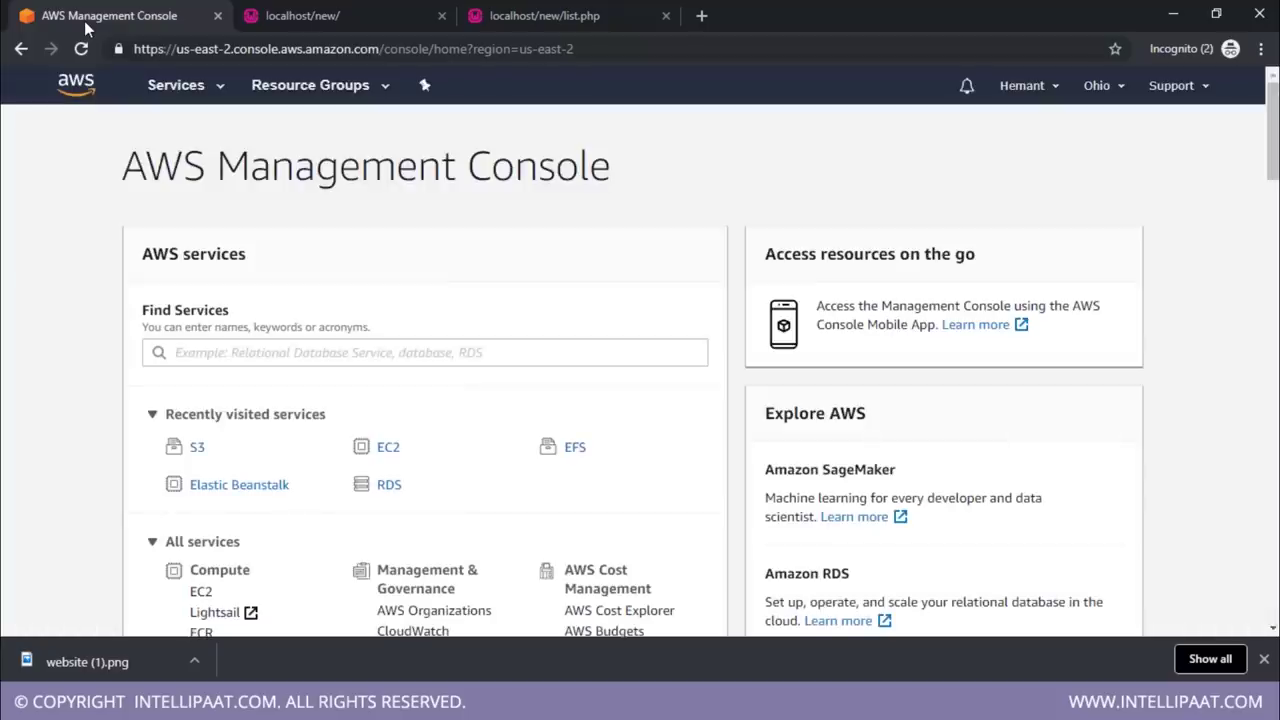
left_click(313, 353)
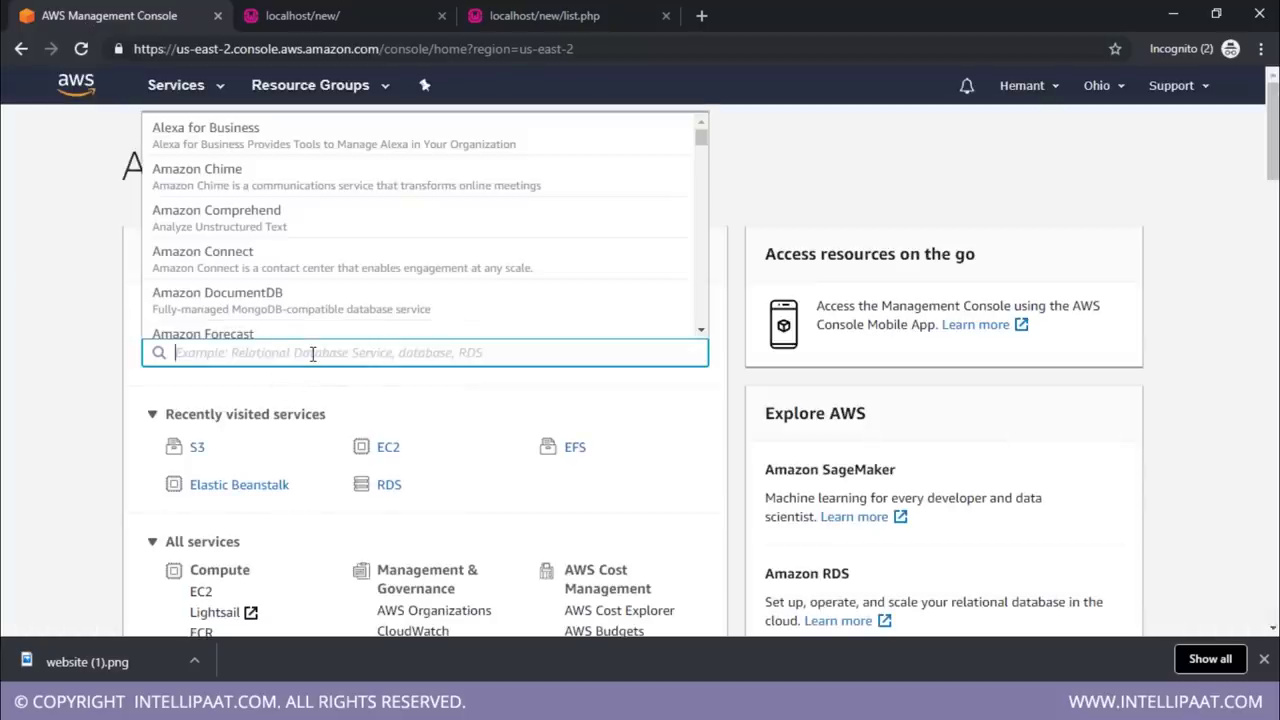
type("iam")
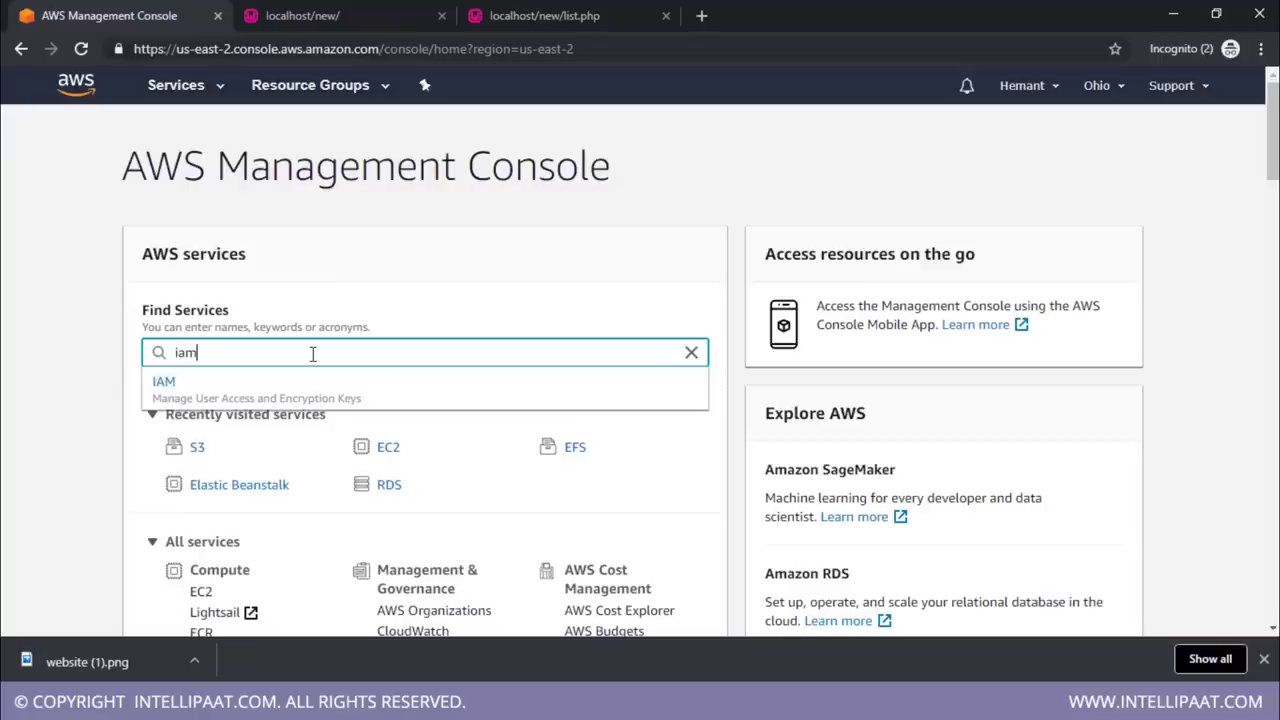
left_click(313, 392)
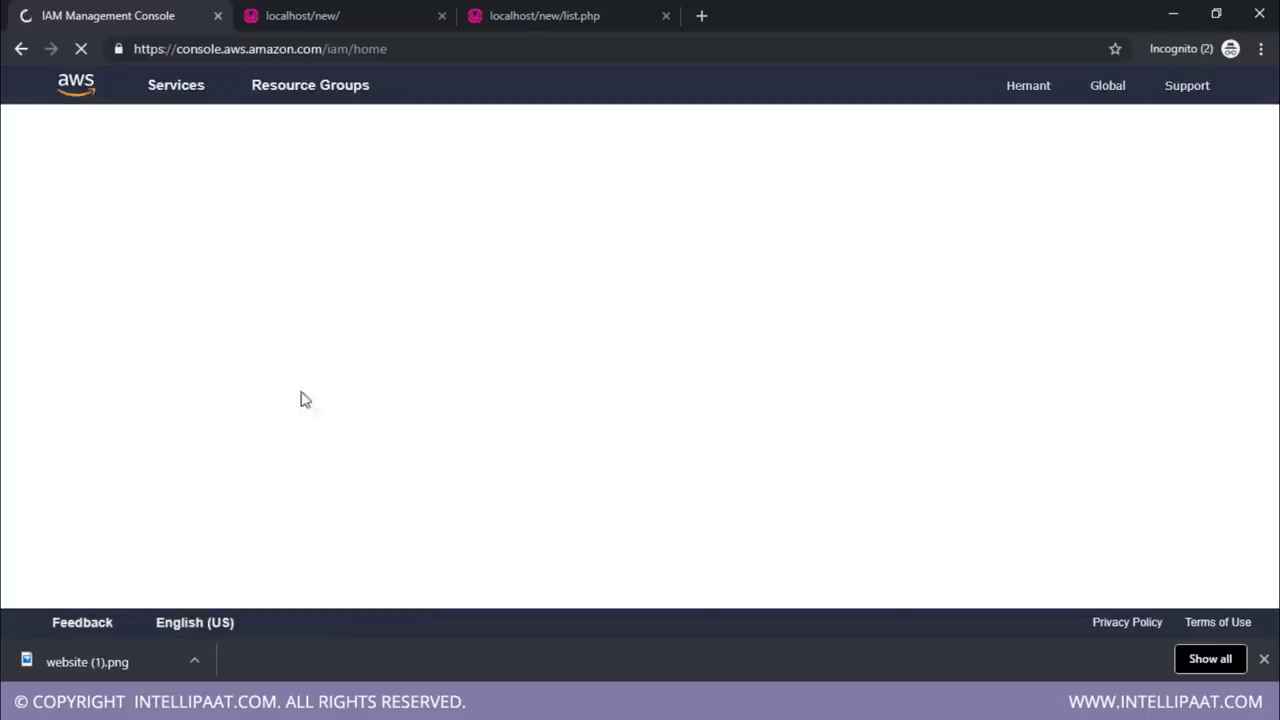
left_click(224, 279)
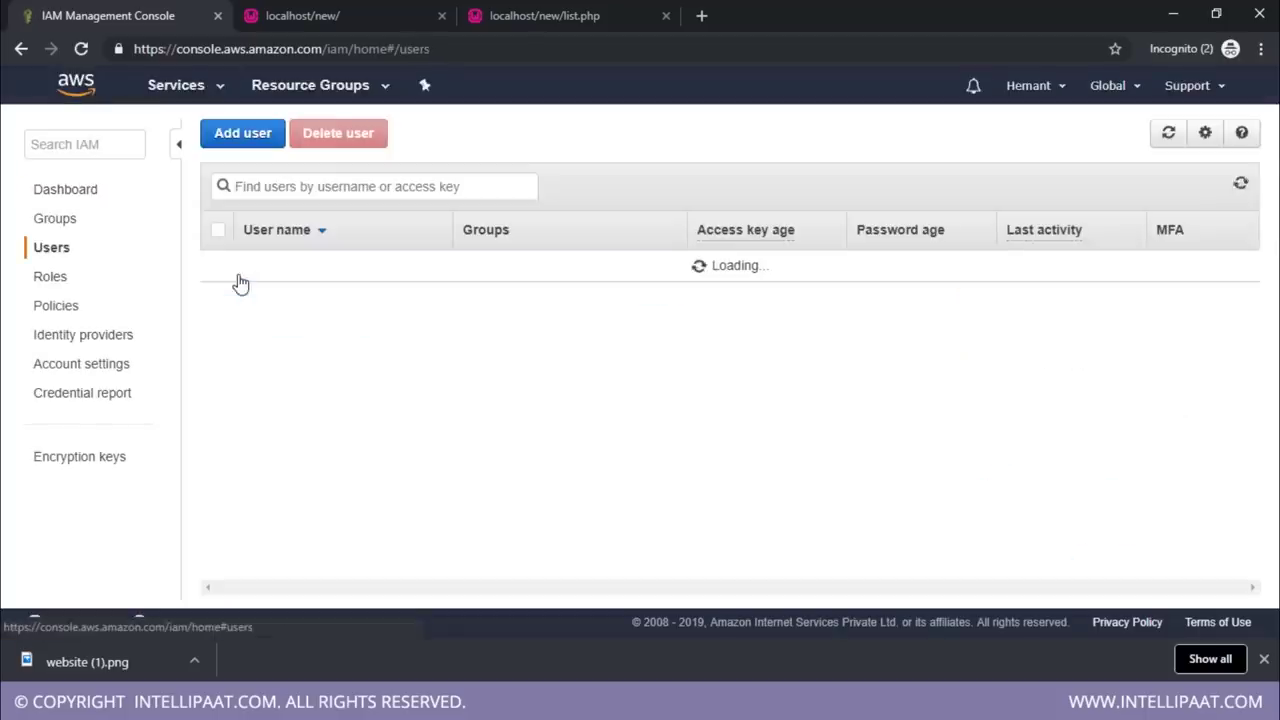
Add a user named web-demo with programmatic access.
left_click(243, 133)
left_click(494, 291)
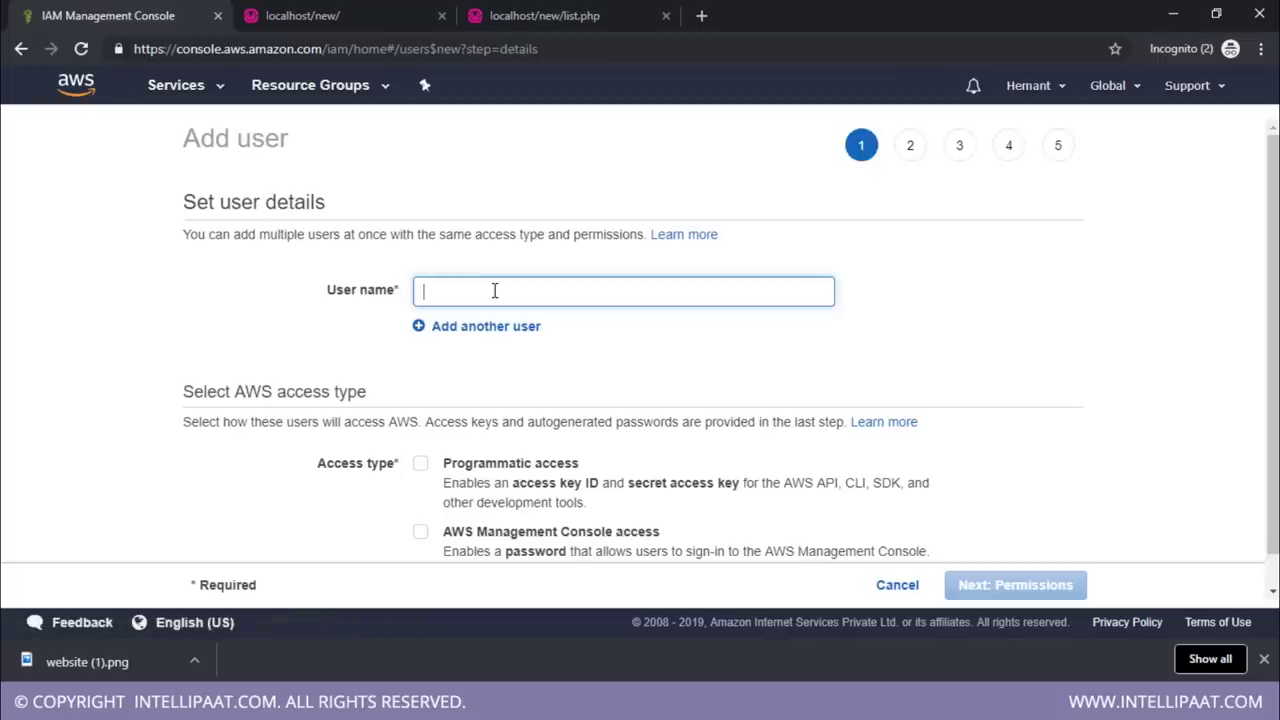
type("web-demo")
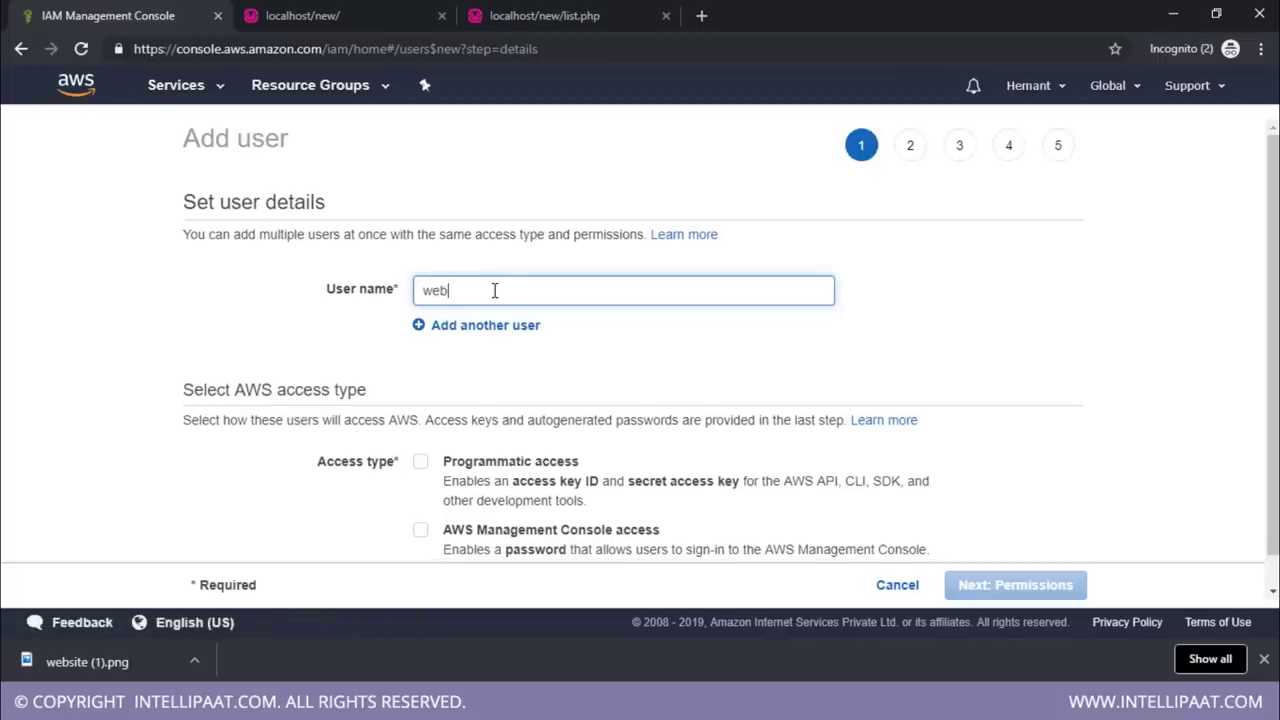
left_click(421, 462)
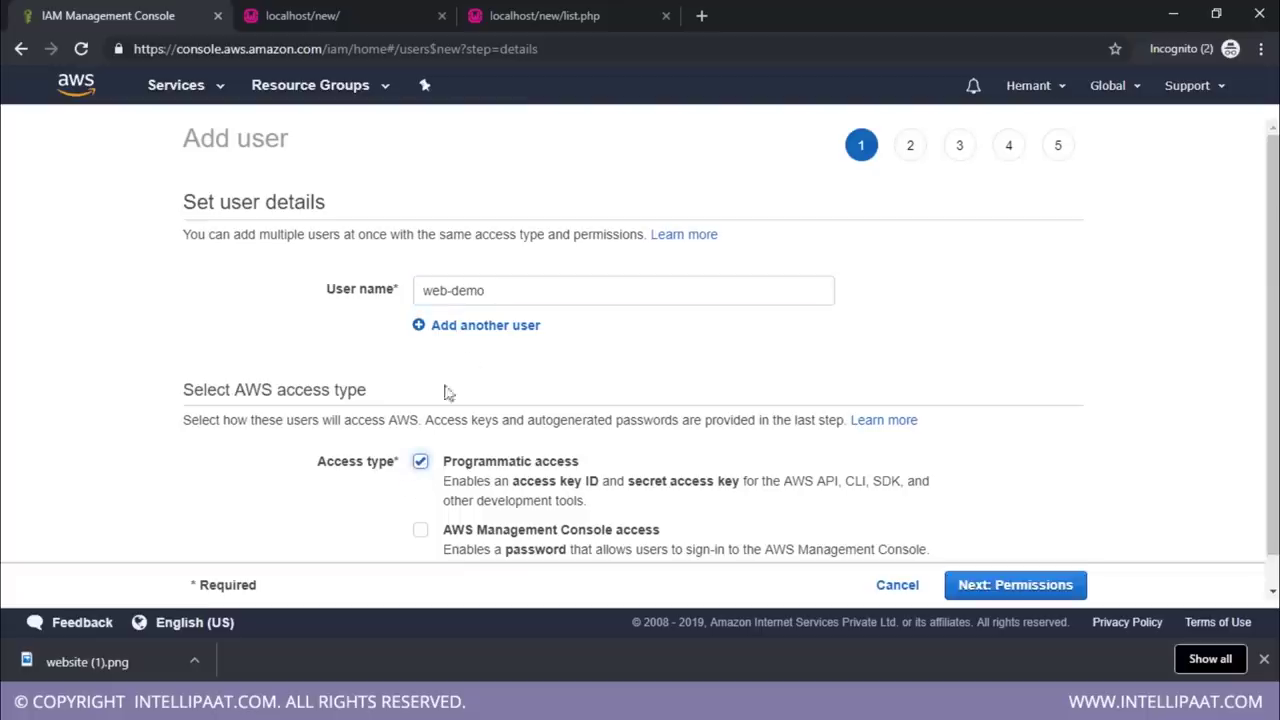
left_click(990, 584)
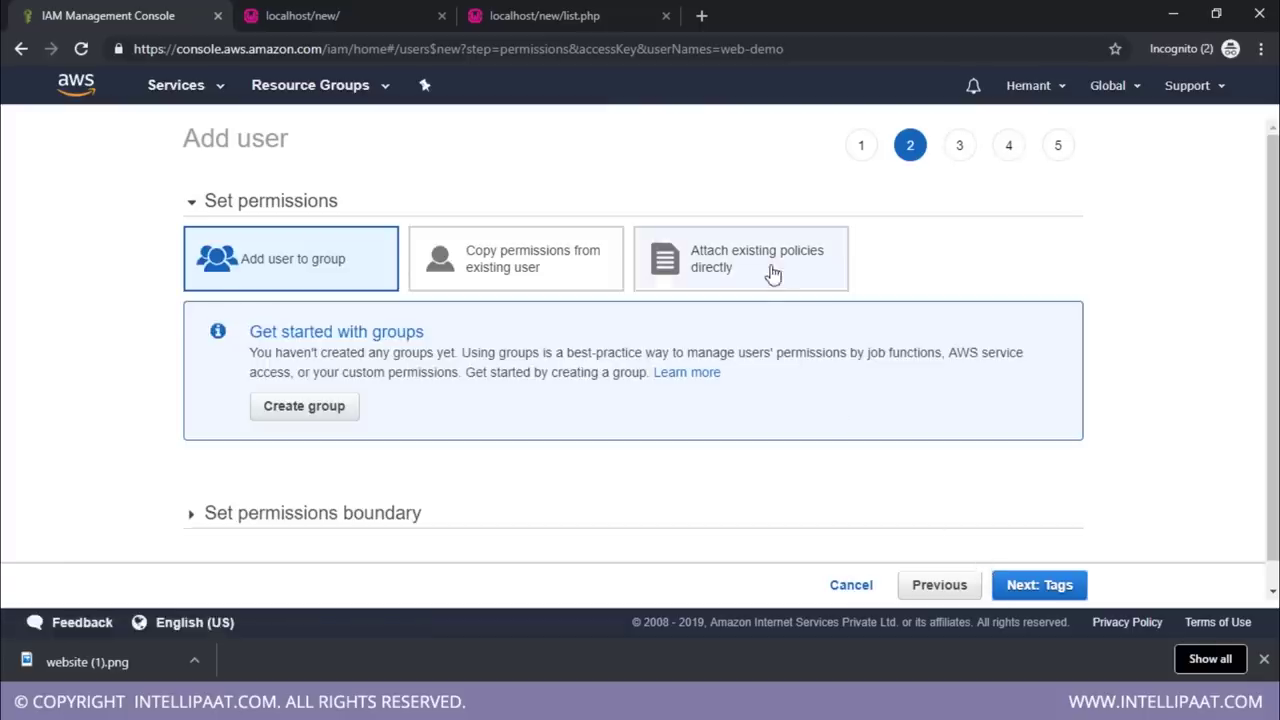
Attach the AmazonS3FullAccess policy directly and create the web-demo user.
left_click(765, 282)
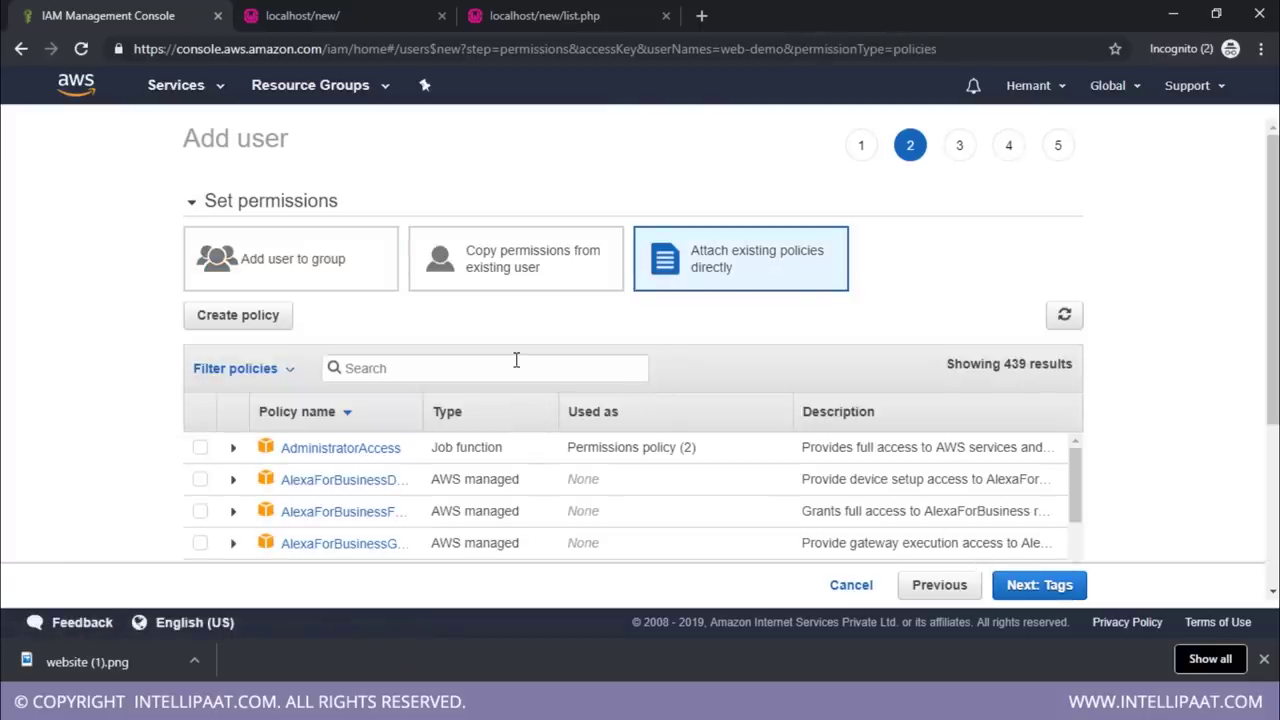
type("s3")
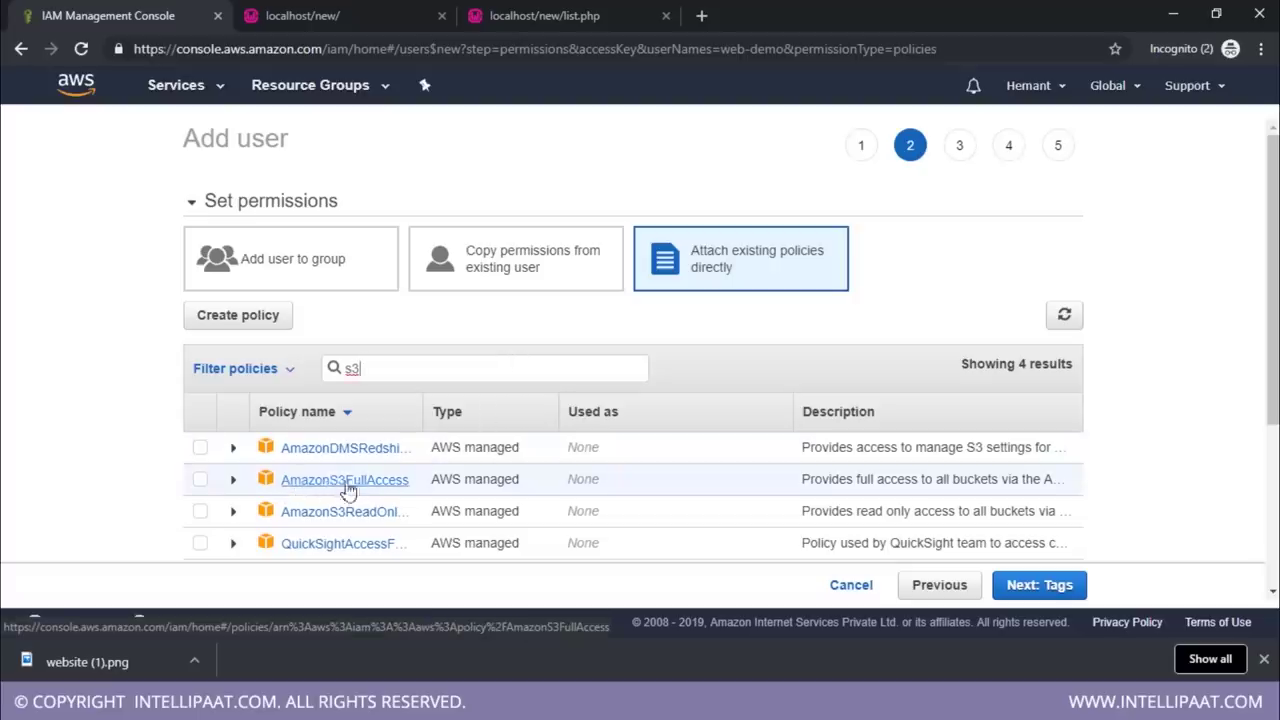
left_click(200, 479)
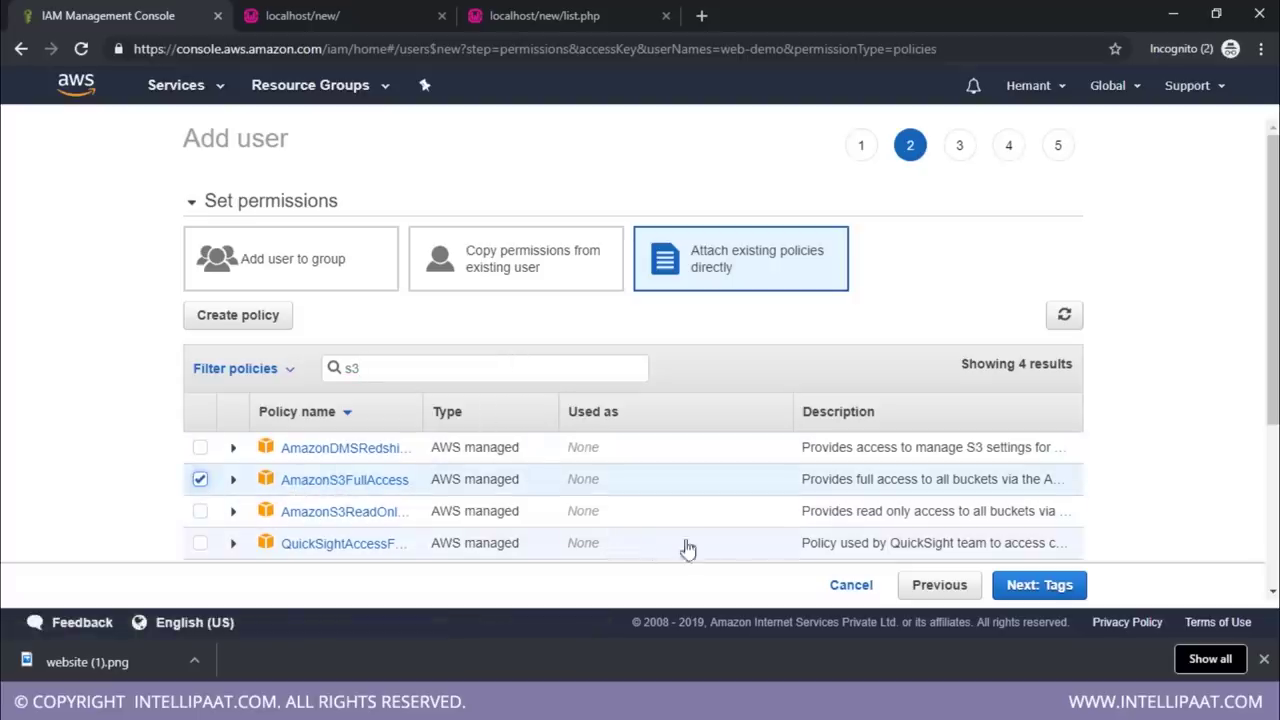
left_click(1022, 592)
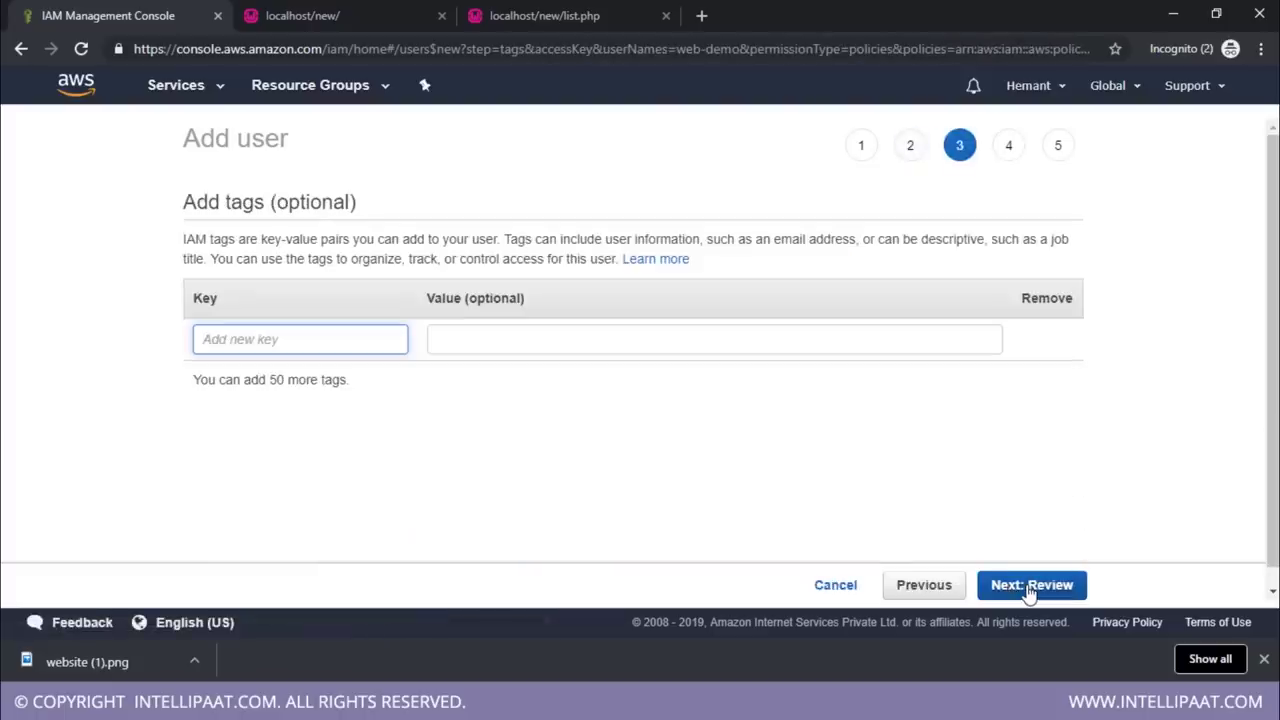
left_click(1027, 592)
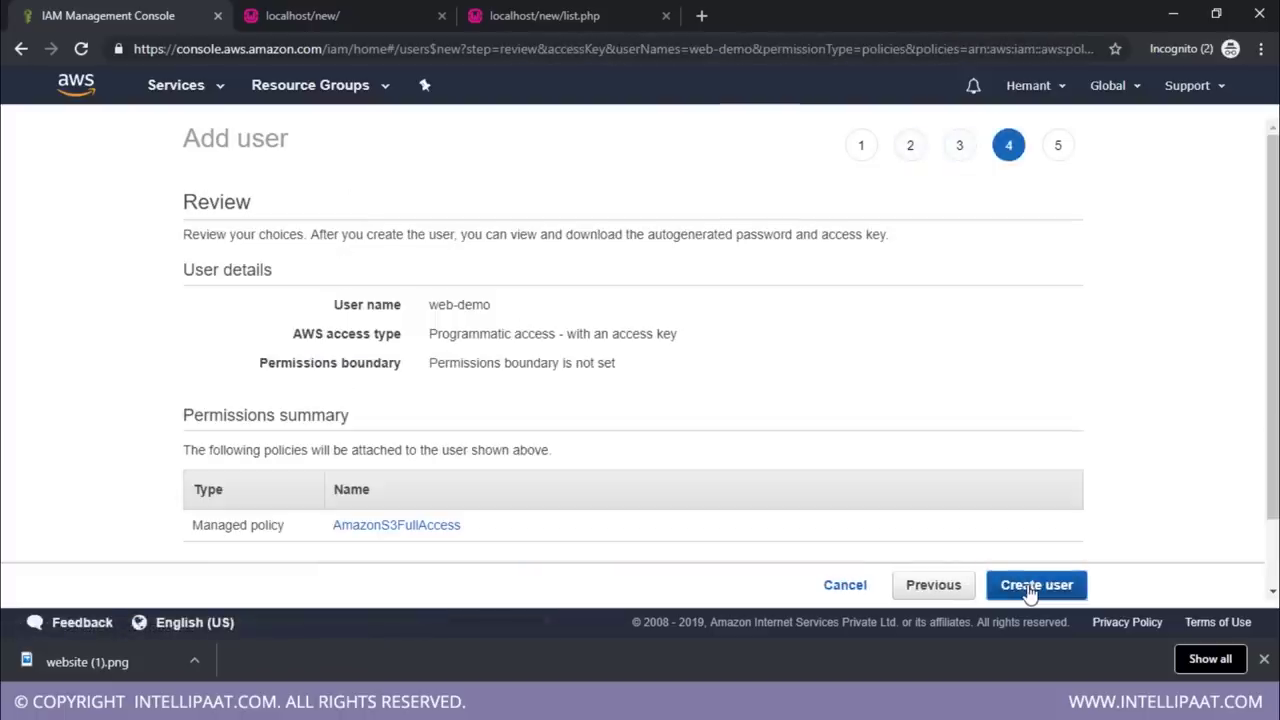
left_click(1030, 592)
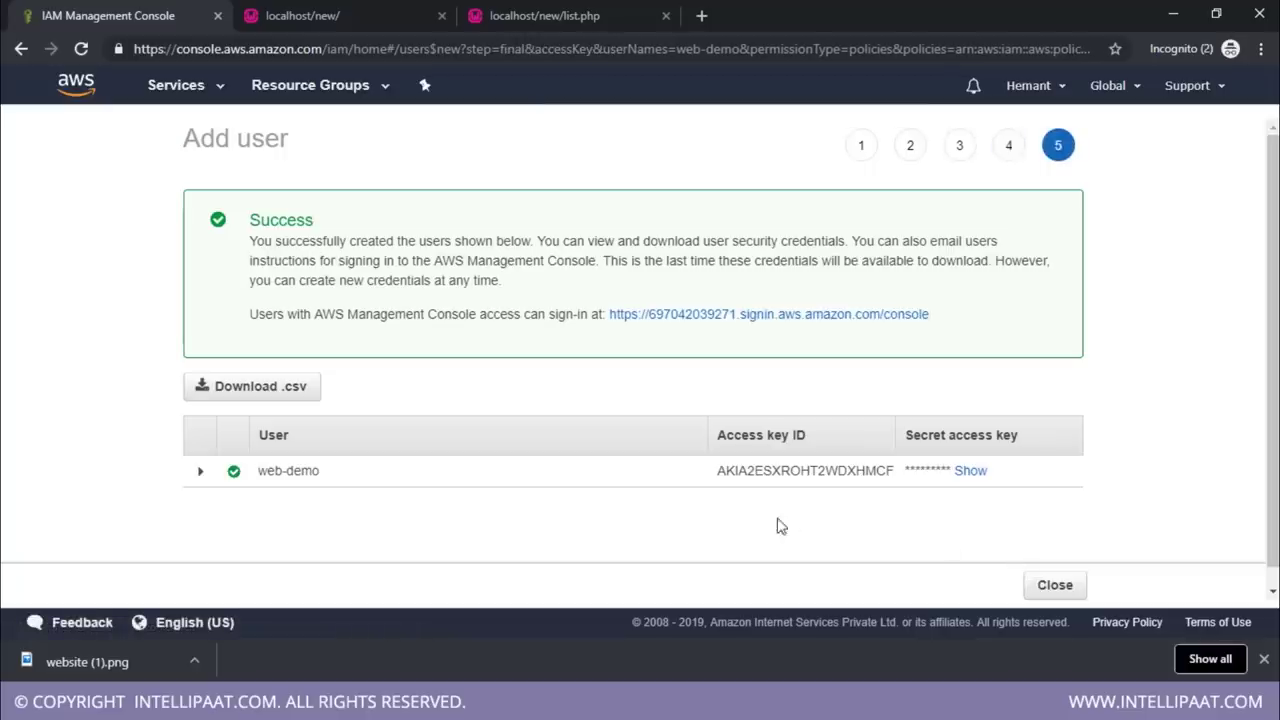
Select the new user's access key ID on the success page.
left_click_drag(718, 444, 808, 440)
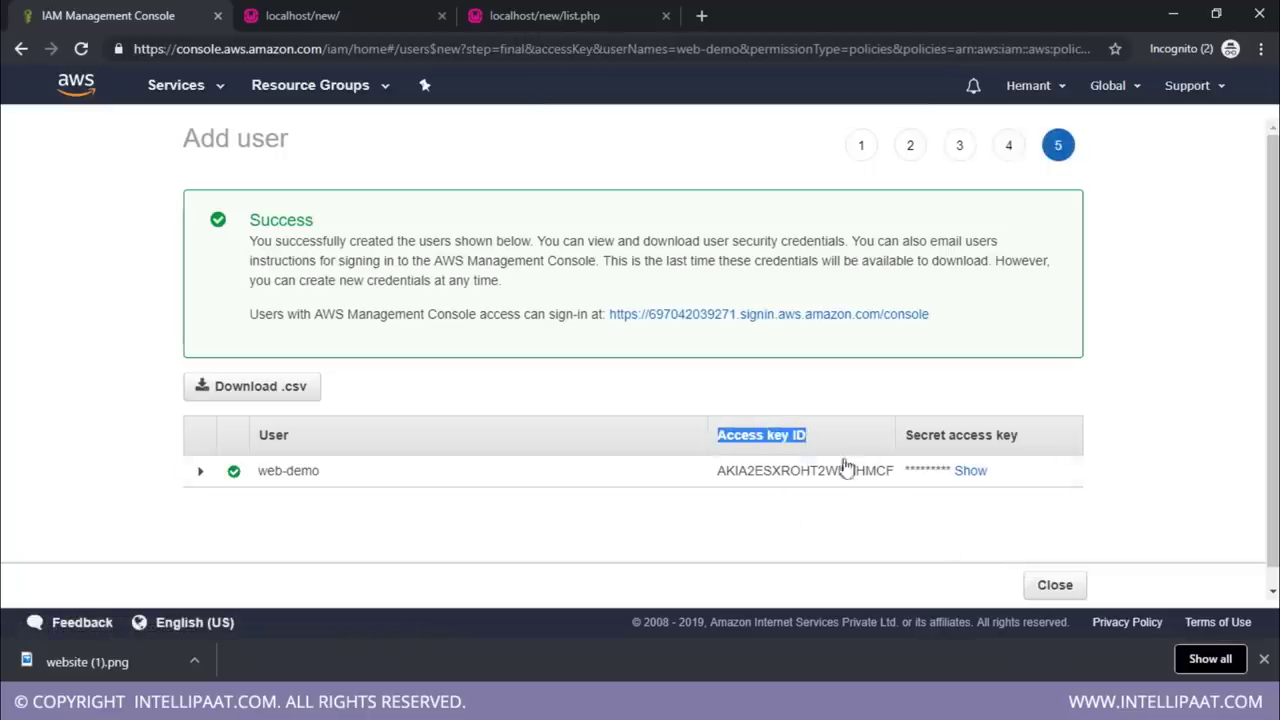
left_click(905, 440)
left_click_drag(905, 440, 1014, 431)
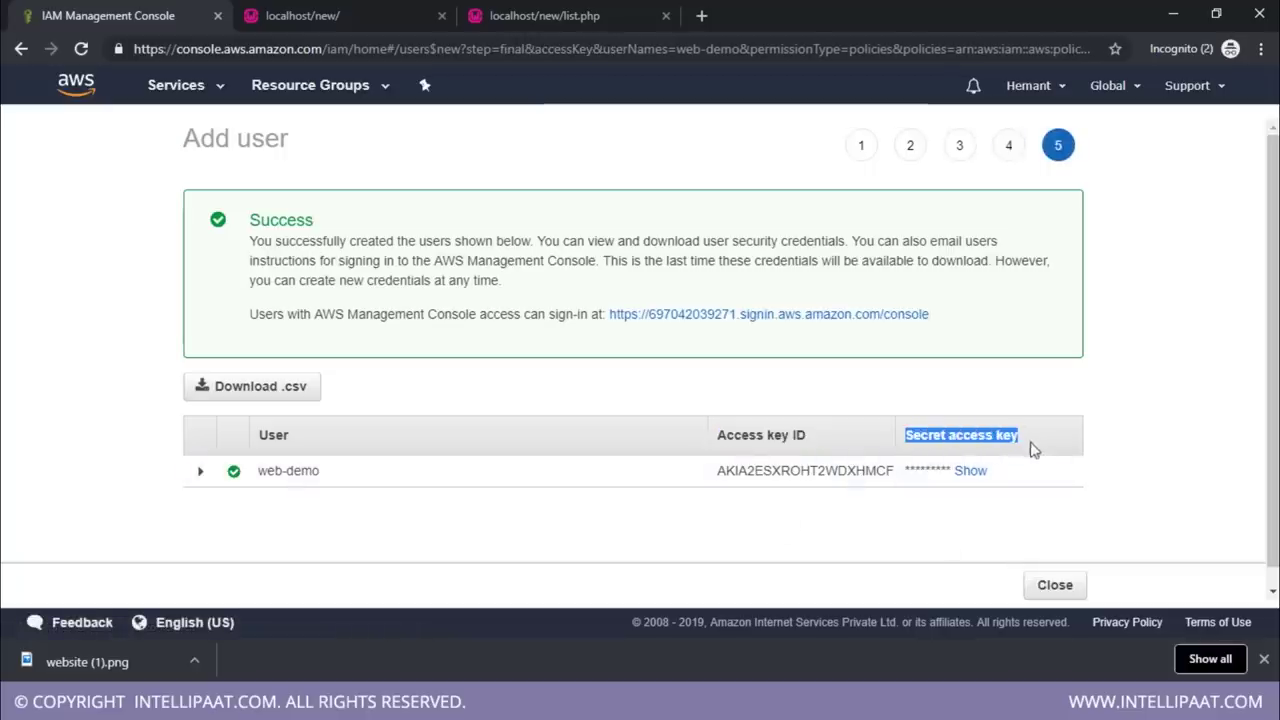
double_click(803, 482)
key("ctrl+c")
Paste the access key ID and secret access key onto two lines of a new scratch file.
key("alt+Tab")
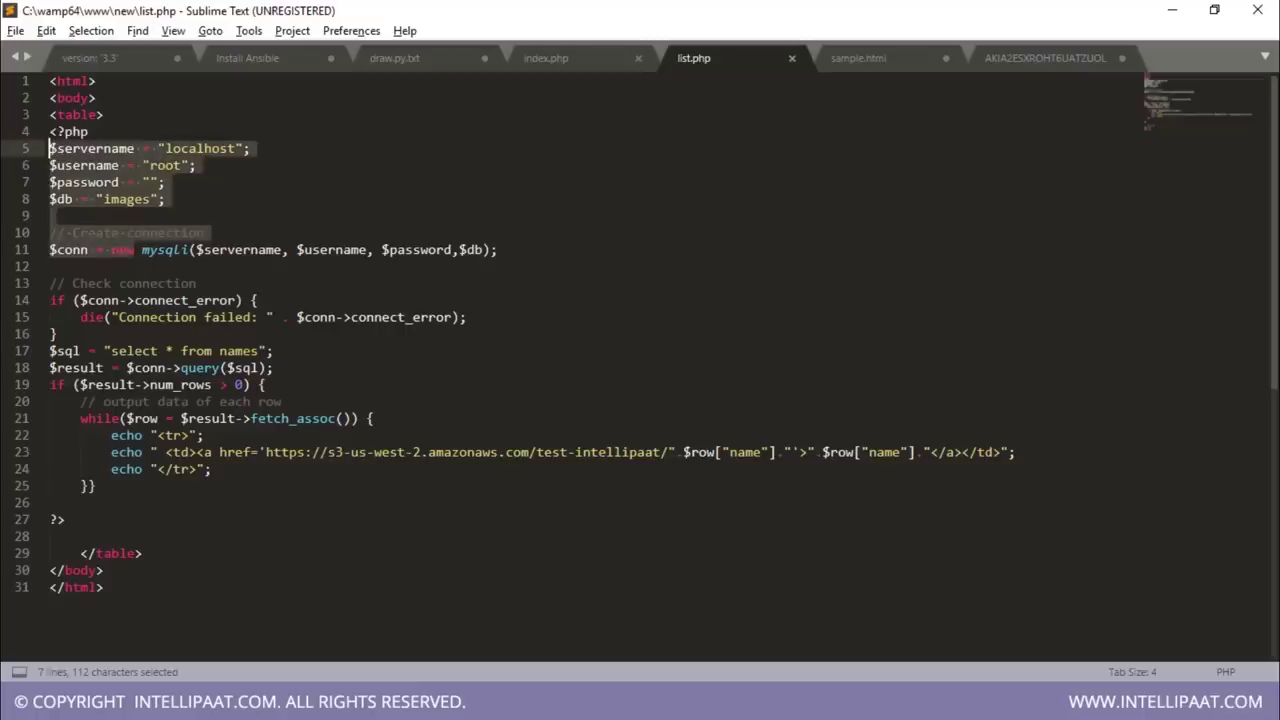
key("ctrl+n")
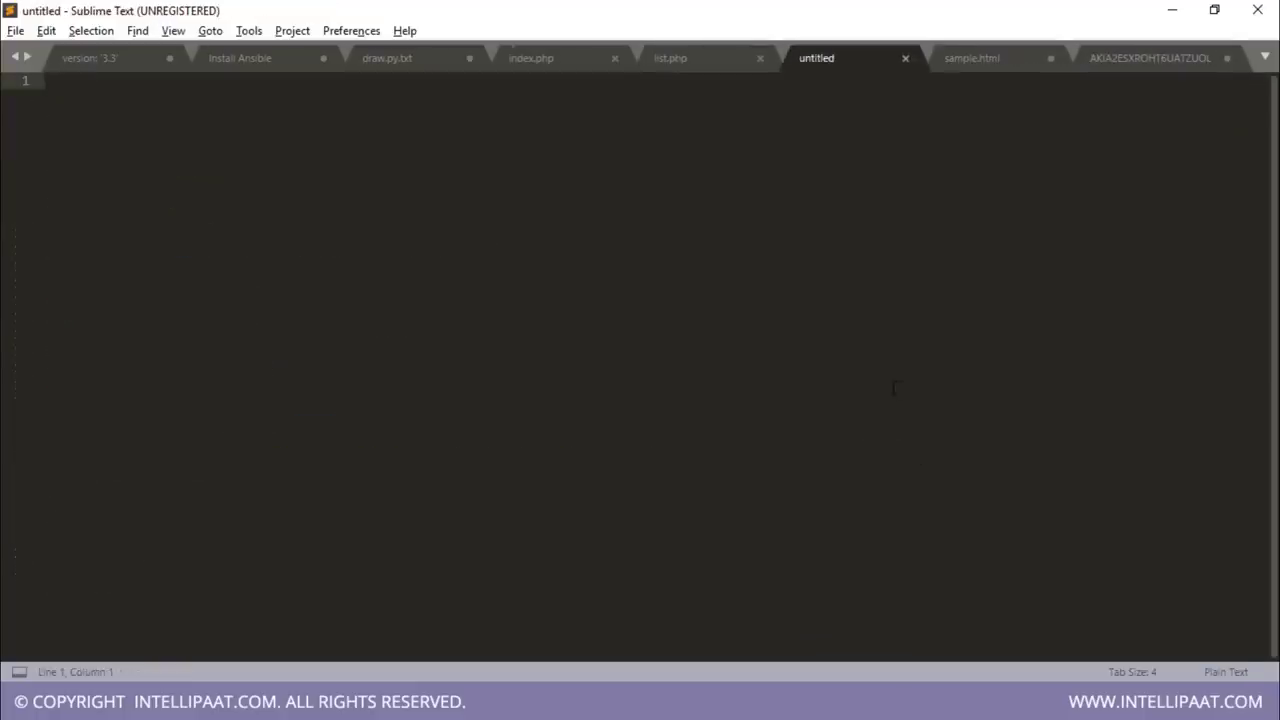
key("ctrl+v")
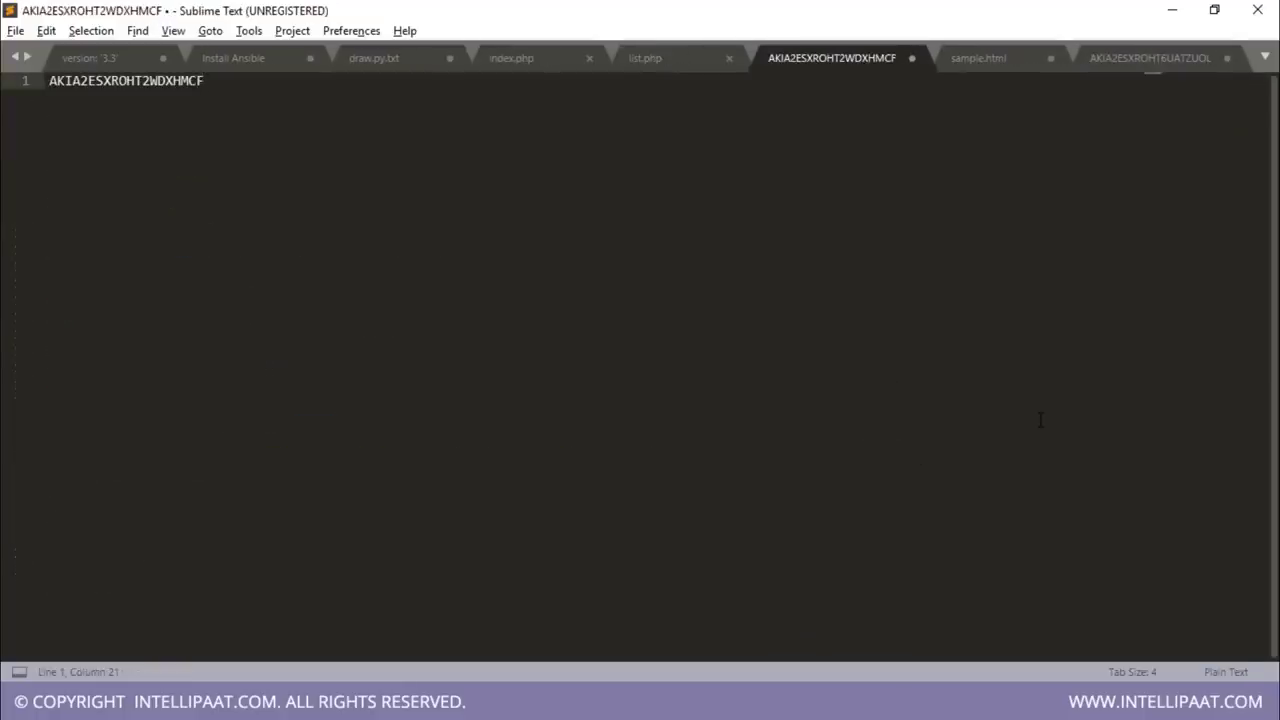
key("Return")
key("alt+Tab")
left_click(968, 470)
triple_click(966, 480)
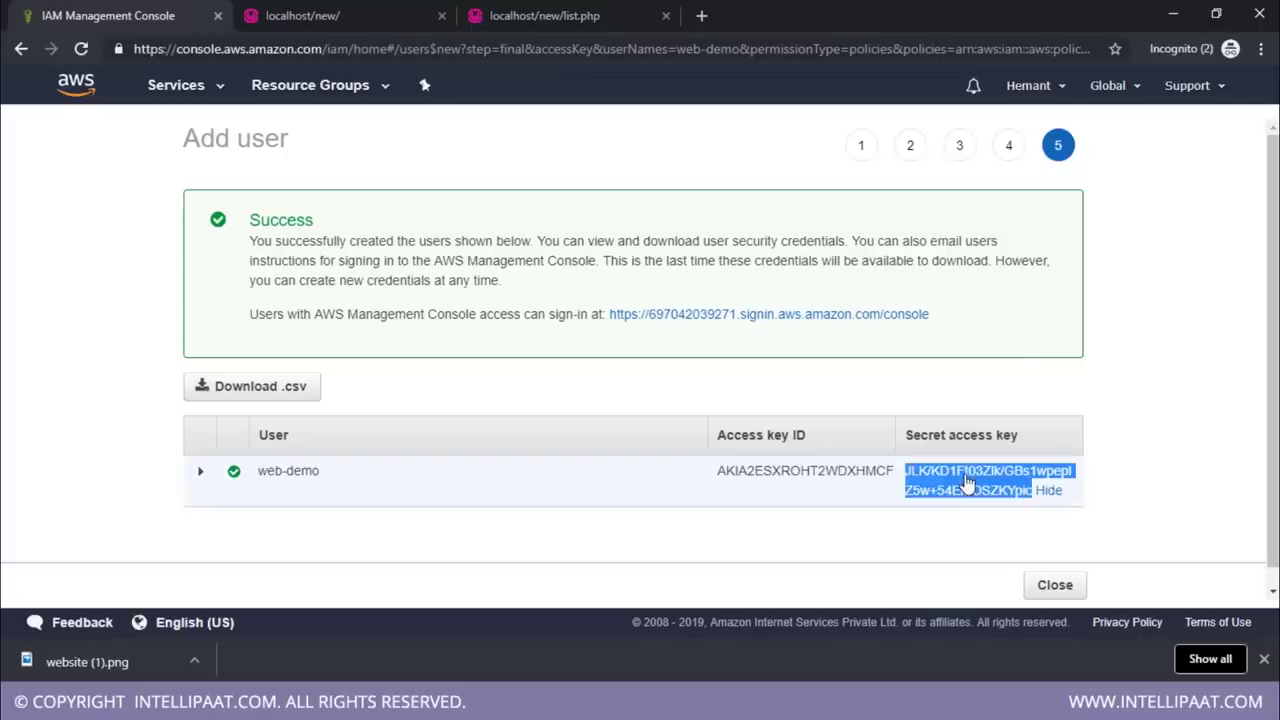
key("alt+Tab")
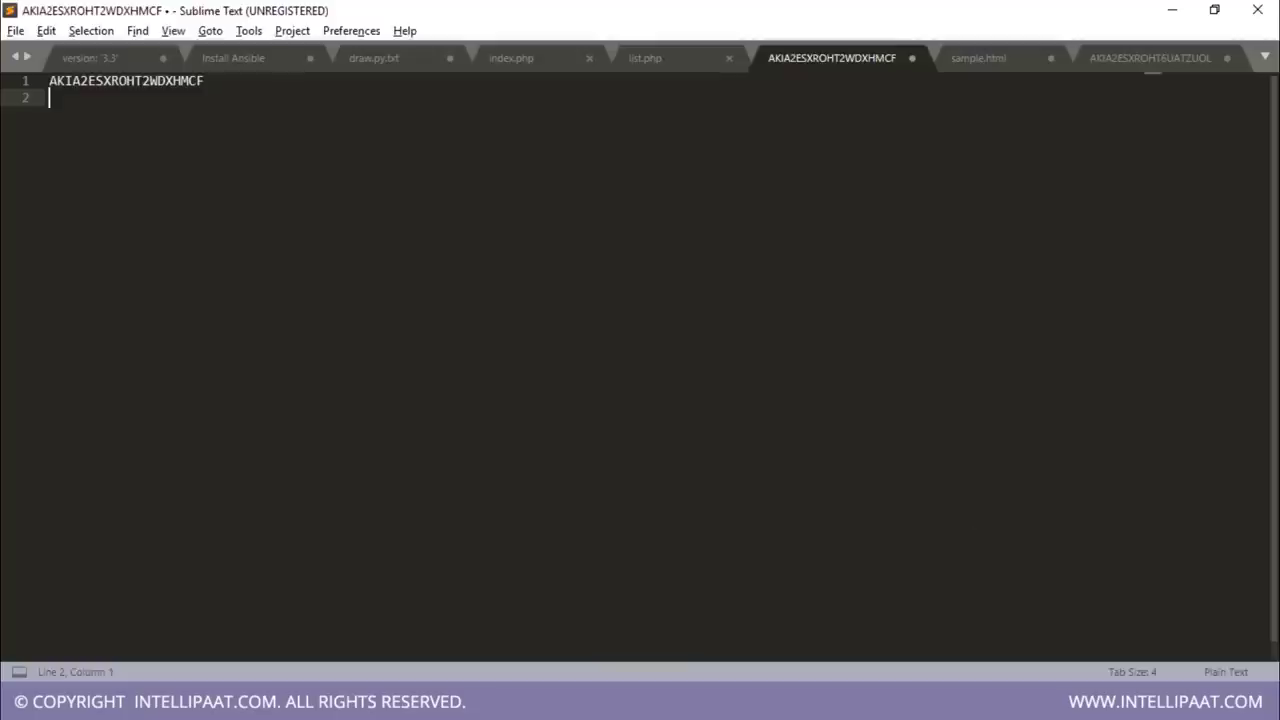
key("ctrl+v")
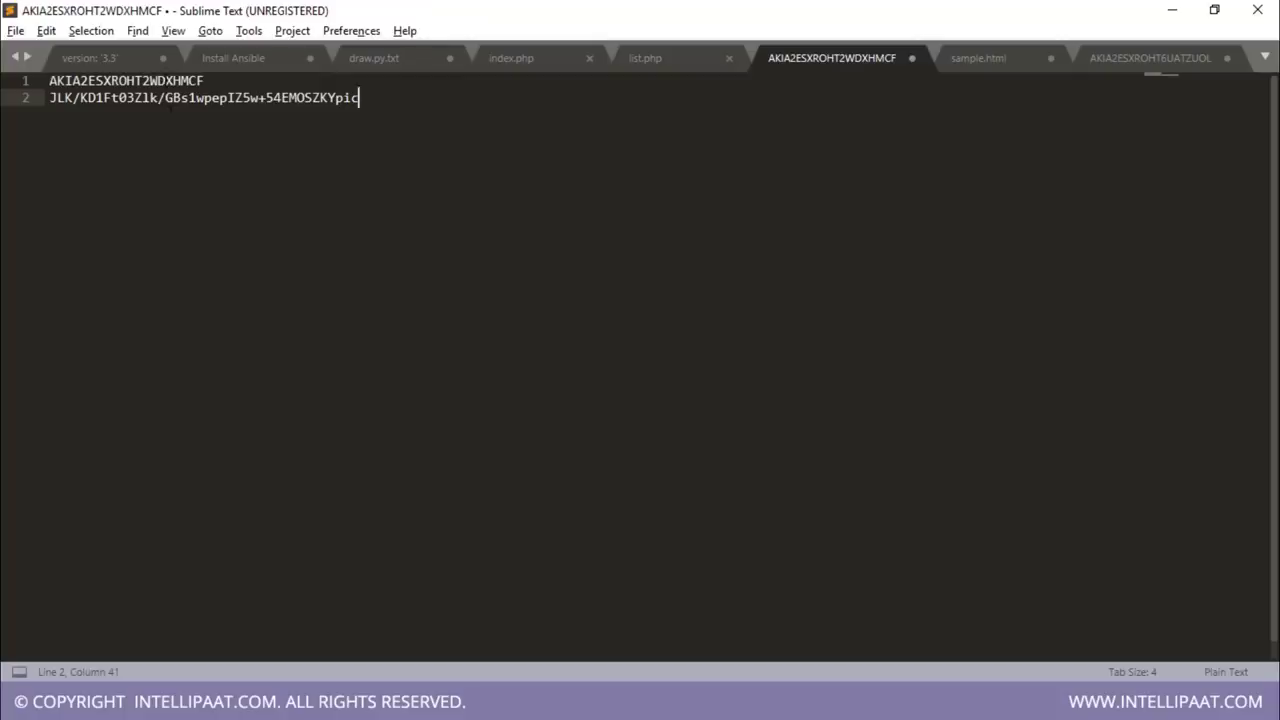
Locate the empty 'key' and 'secret' values on lines 22–23 of index.php.
double_click(165, 82)
left_click_drag(50, 98, 359, 98)
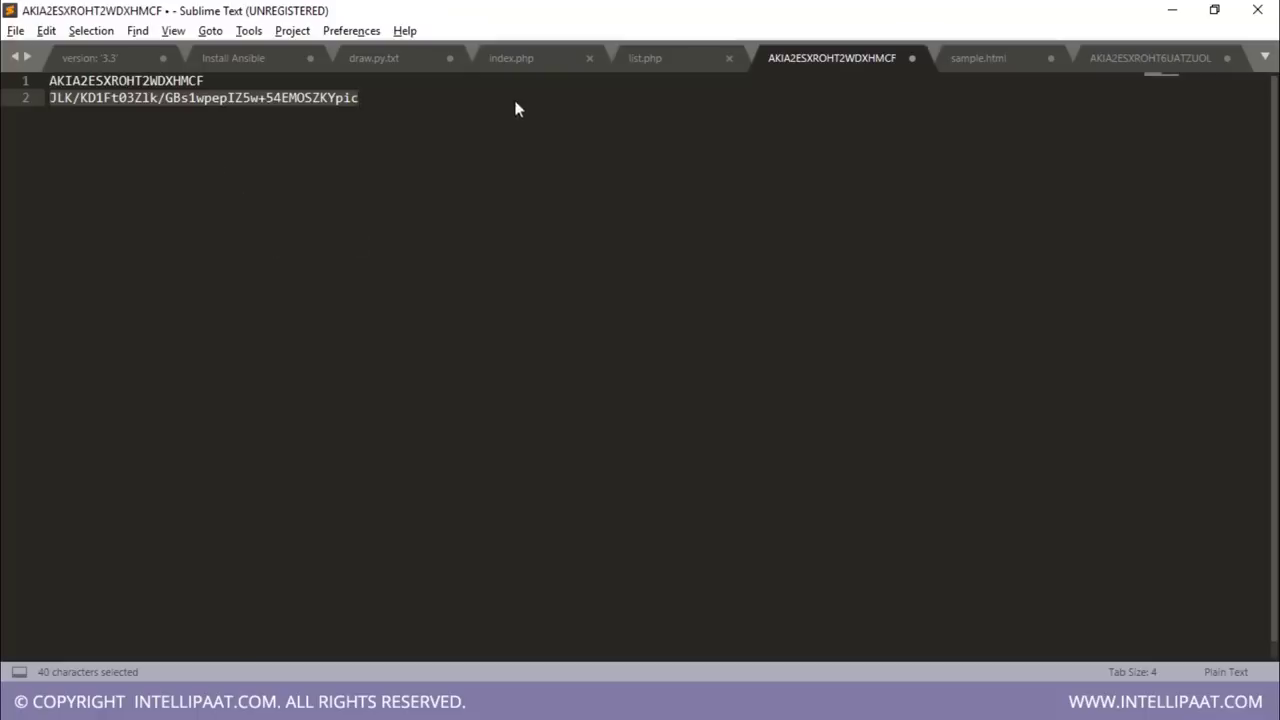
left_click(535, 61)
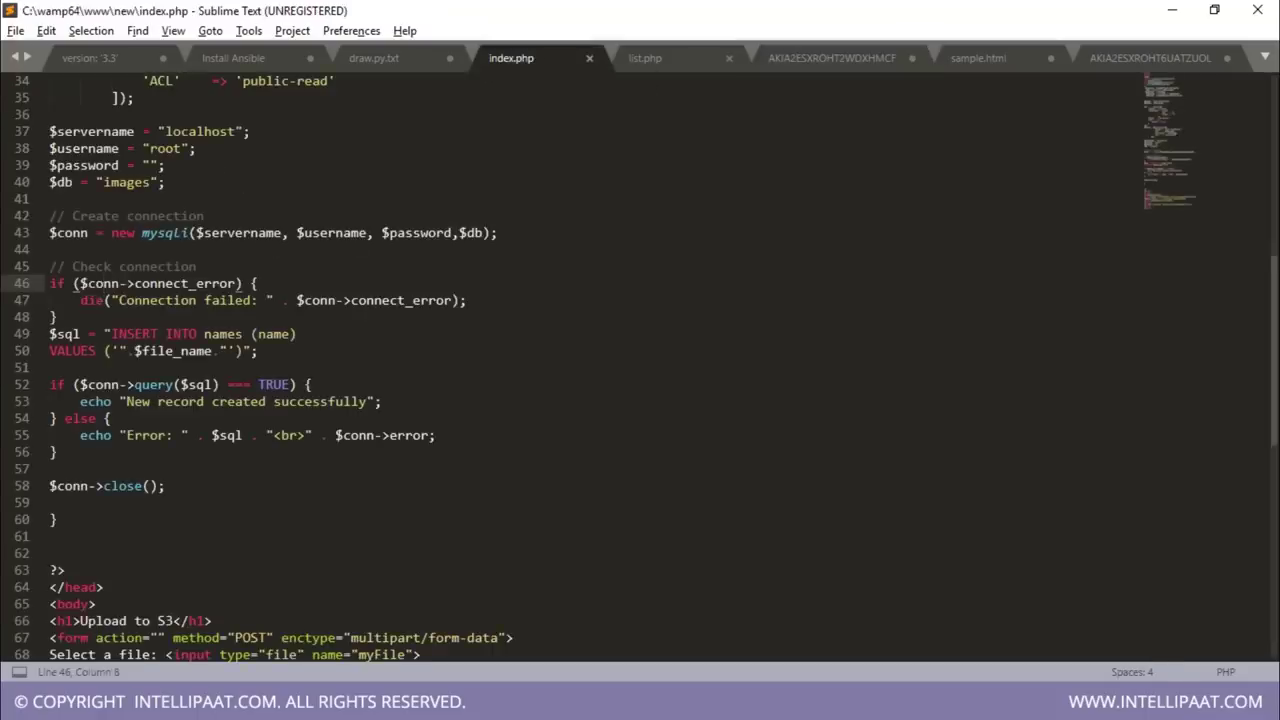
scroll(461, 375, "up", 10)
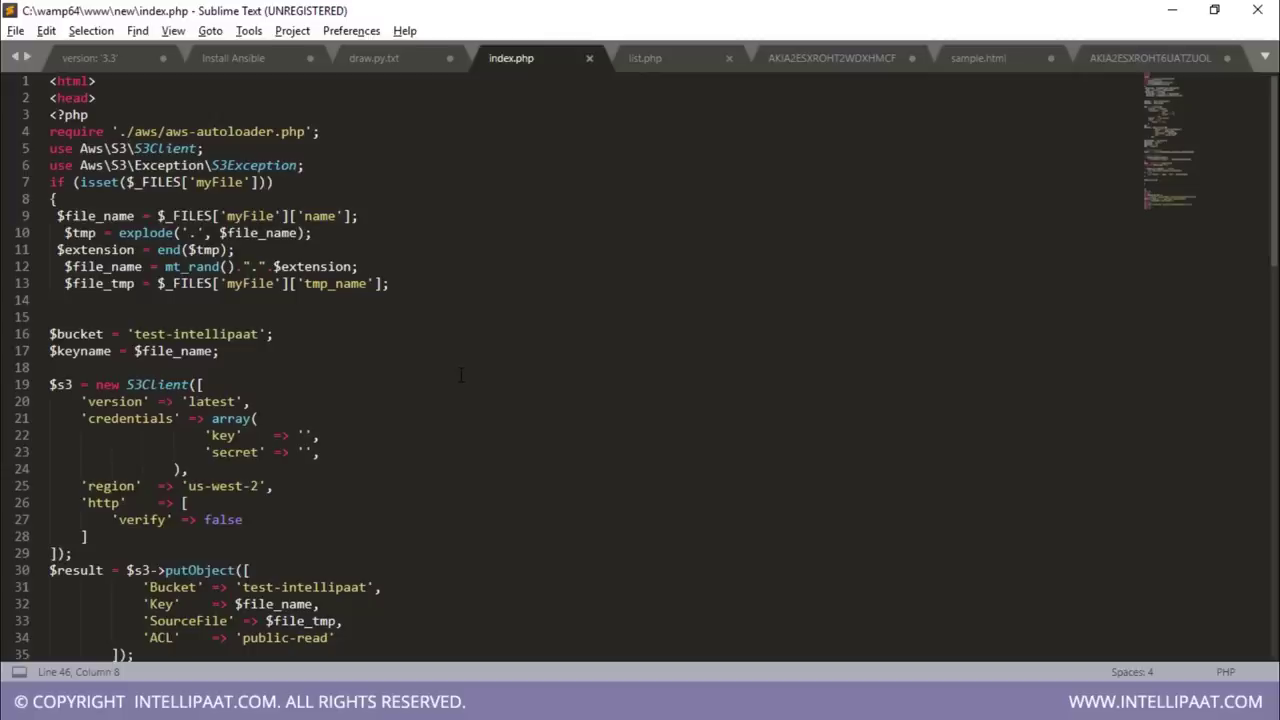
left_click(297, 435)
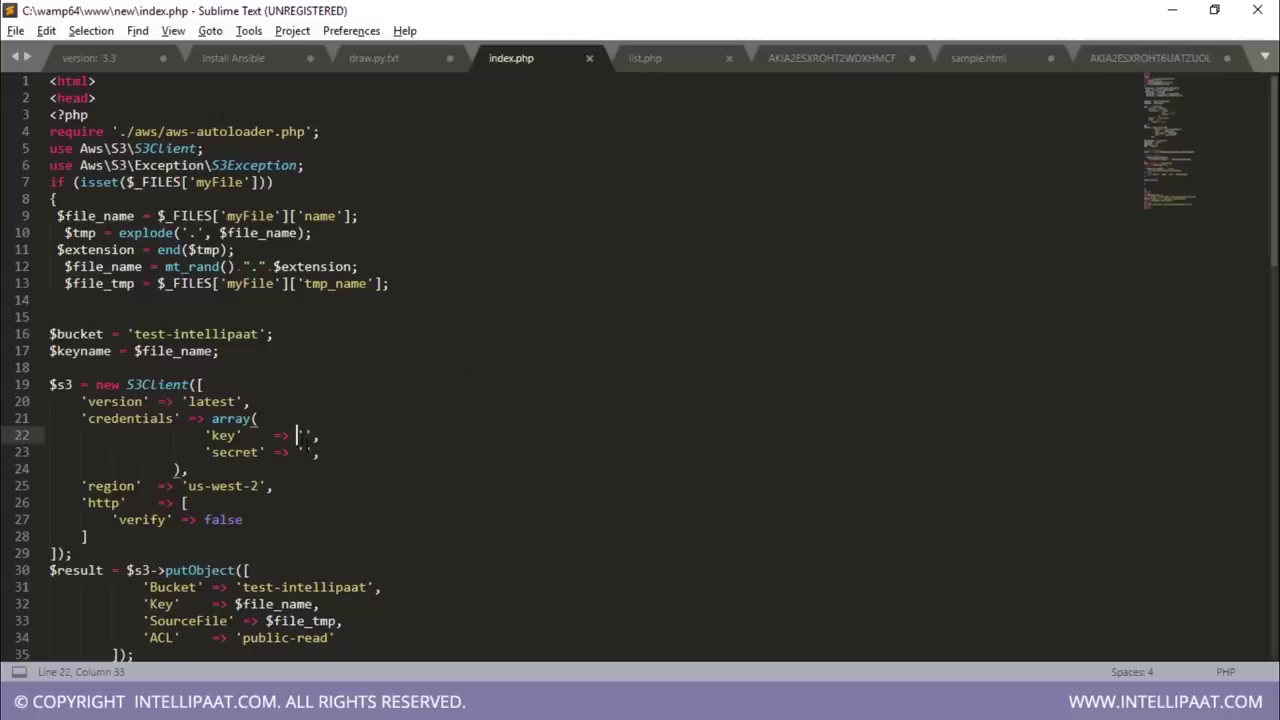
left_click(304, 452)
left_click(258, 418)
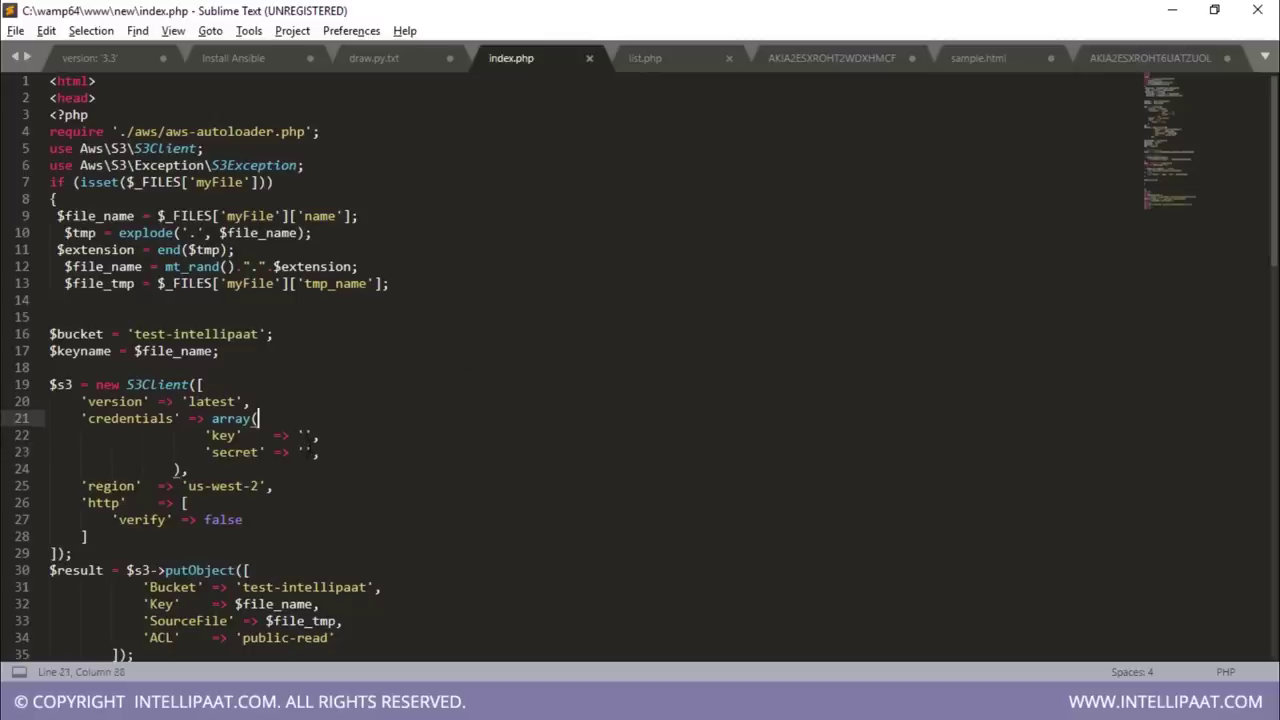
Copy the access key ID from the scratch file into index.php's 'key' value.
left_click(868, 70)
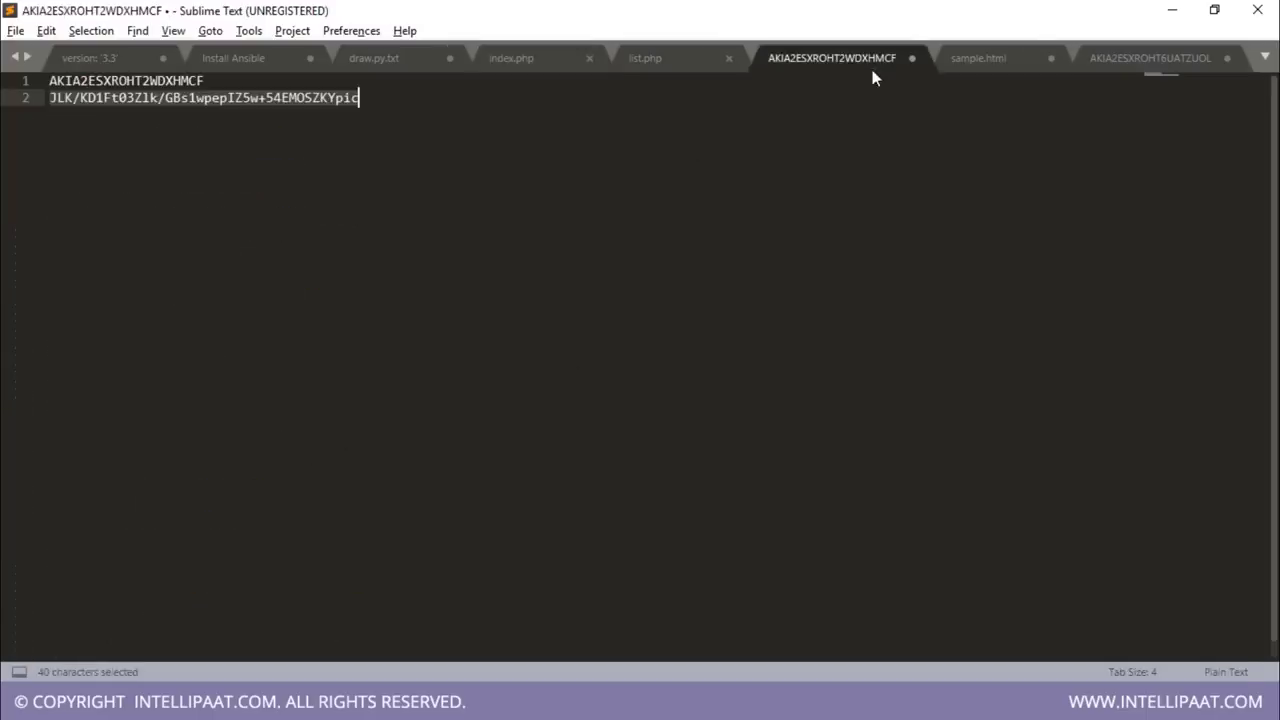
left_click(135, 81)
double_click(135, 81)
key("ctrl+c")
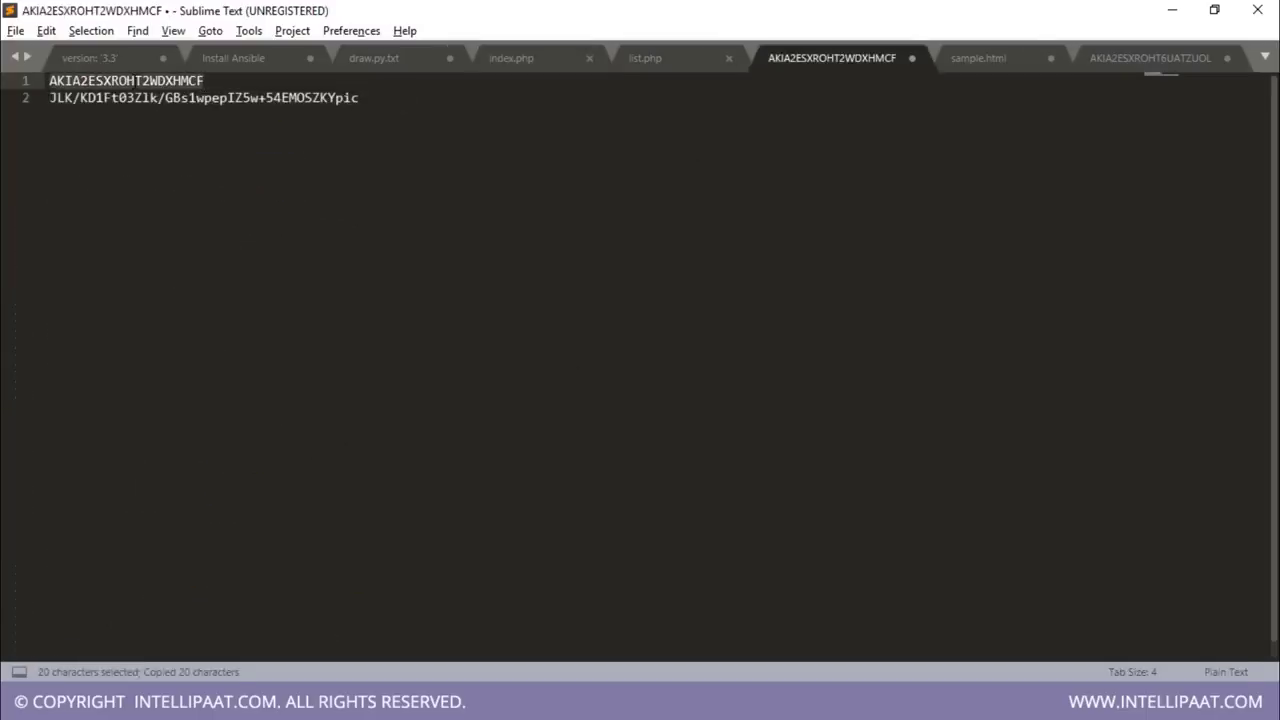
left_click(527, 61)
key("ctrl+v")
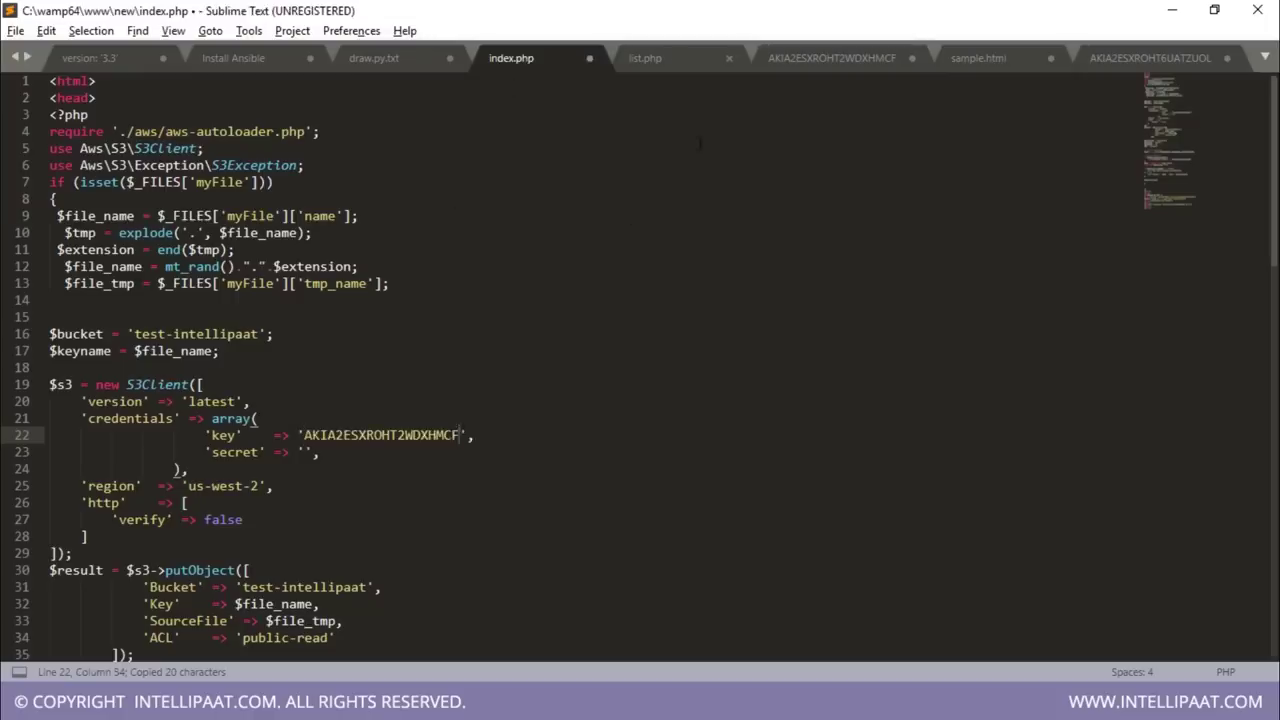
Copy the secret access key into index.php's 'secret' value and save the file.
left_click(798, 72)
double_click(205, 97)
left_click_drag(358, 97, 49, 97)
key("ctrl+c")
left_click(511, 58)
left_click(297, 452)
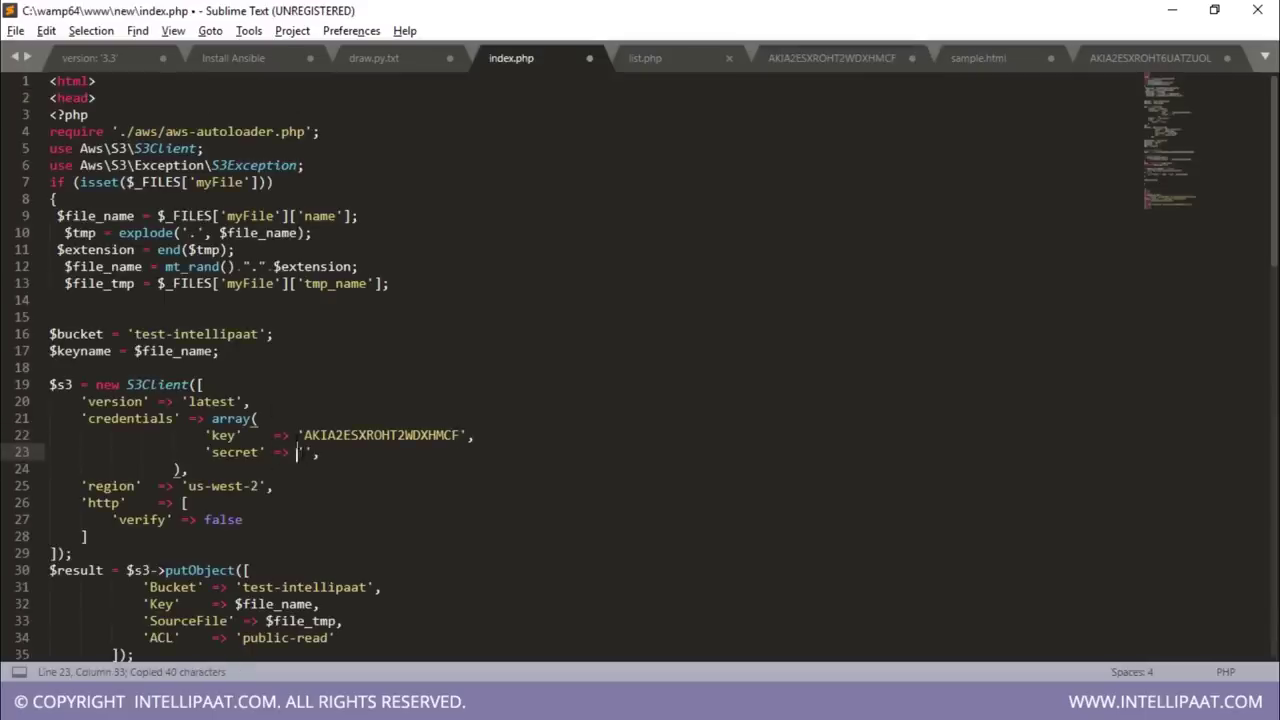
key("ctrl+v")
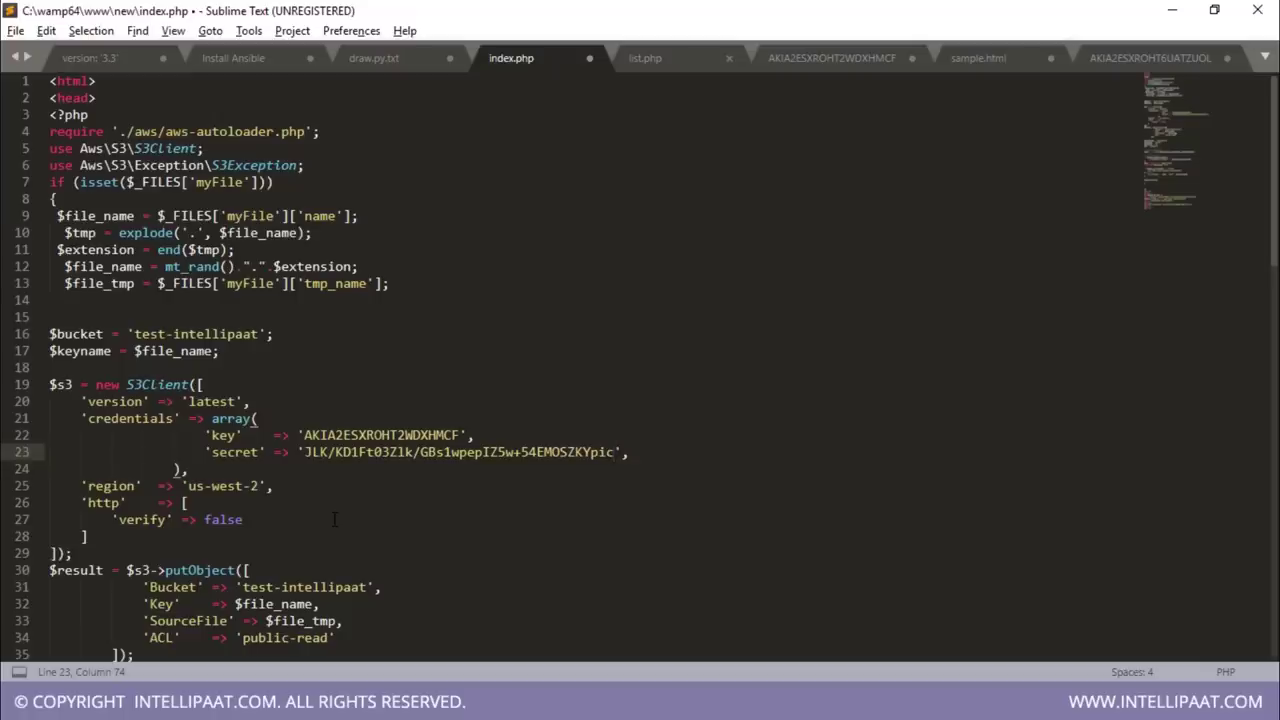
key("ctrl+s")
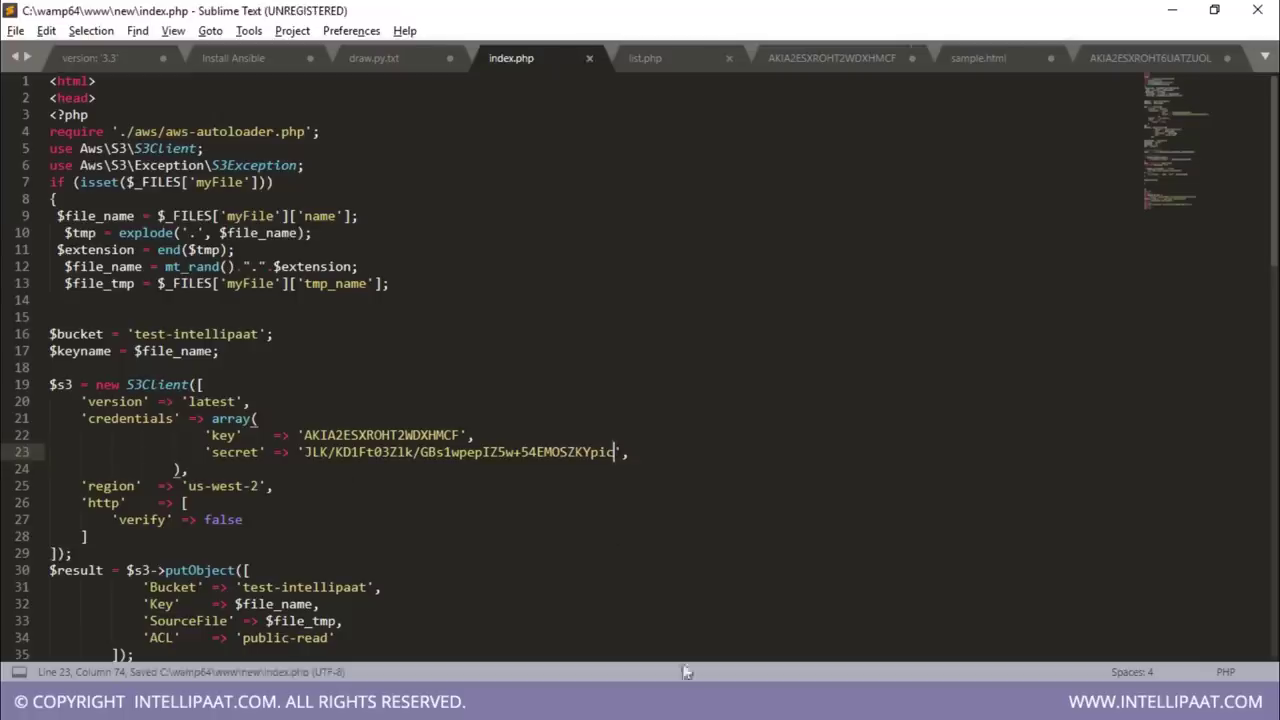
key("alt+Tab")
middle_click(93, 106)
Open the test-intellipaat bucket in the S3 console.
left_click(323, 15)
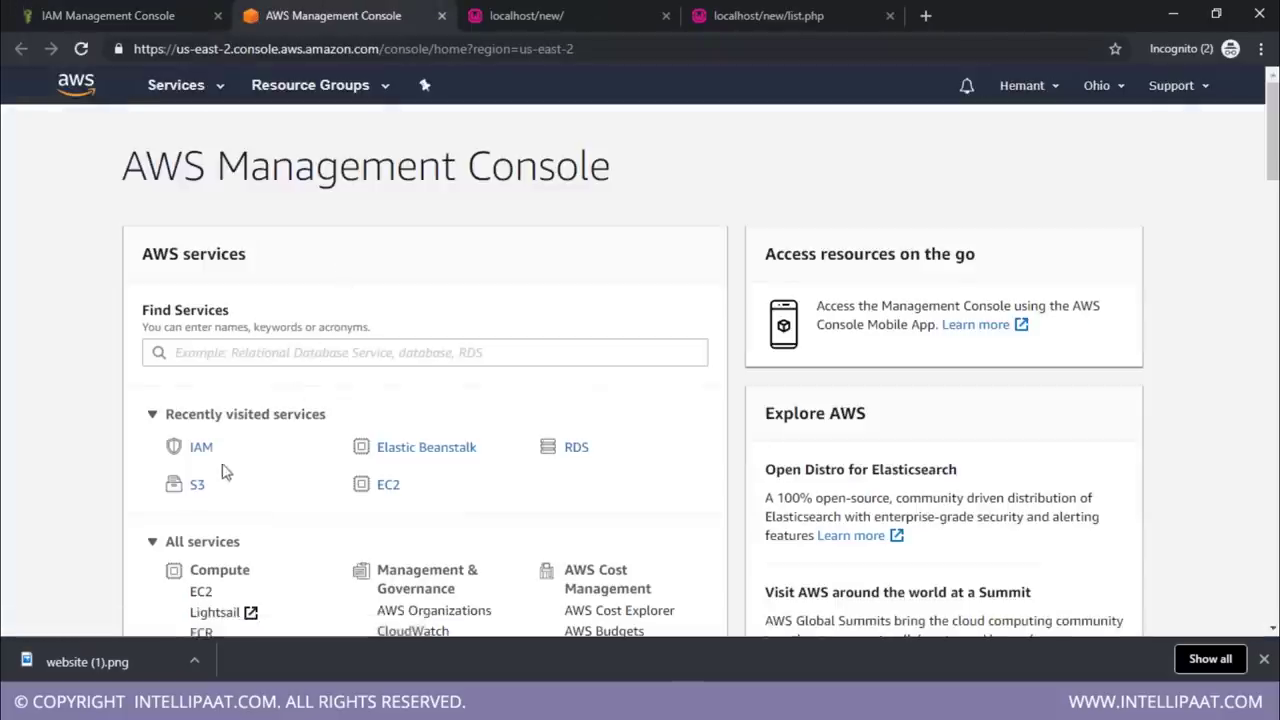
left_click(197, 486)
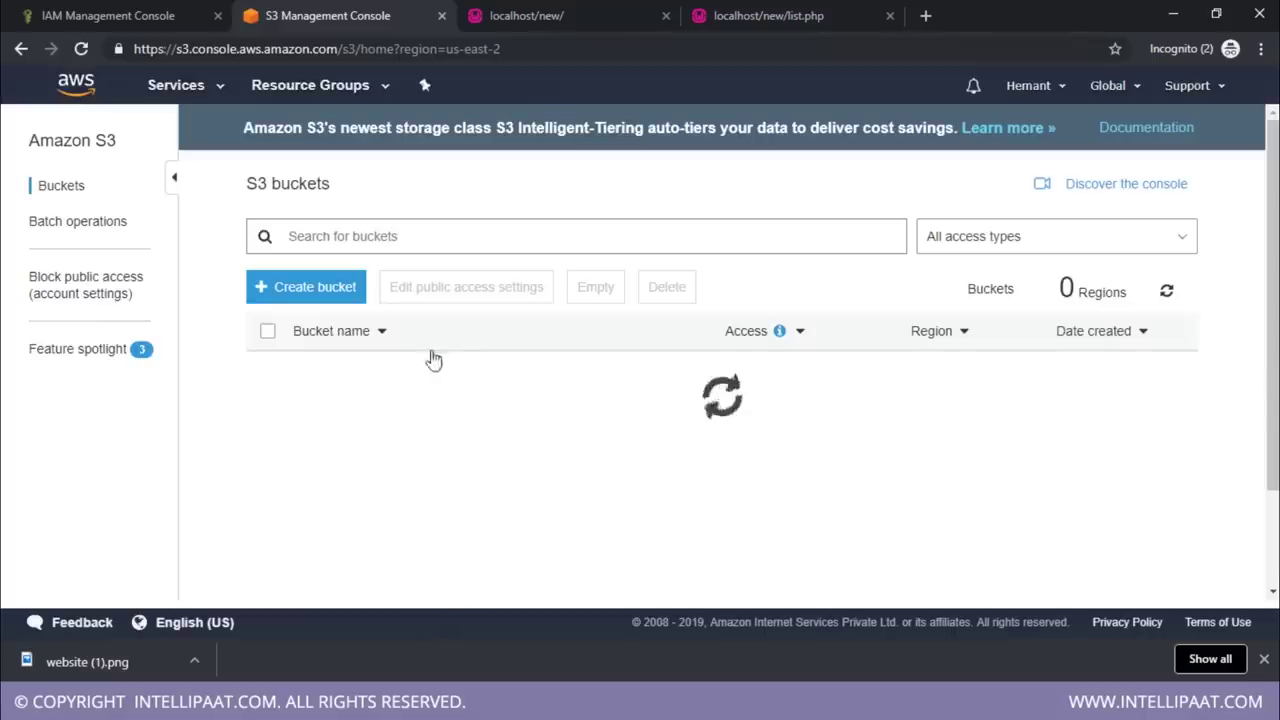
left_click(384, 468)
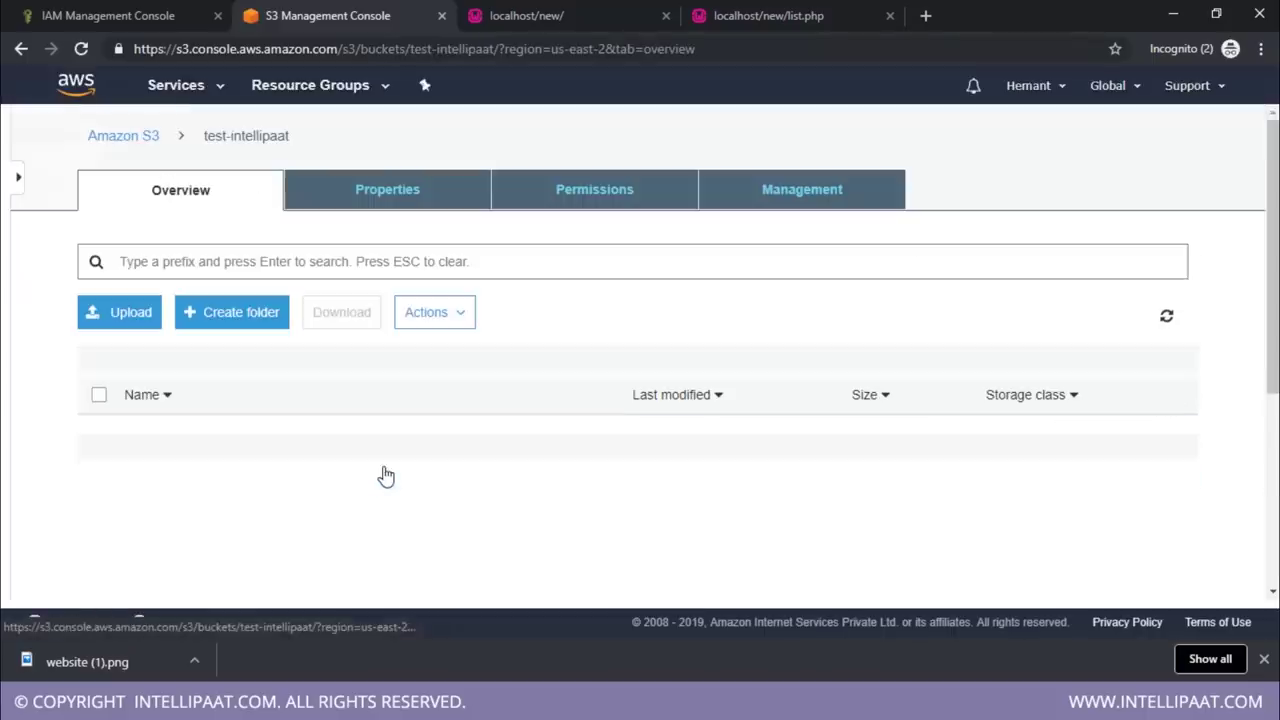
scroll(683, 326, "down", 3)
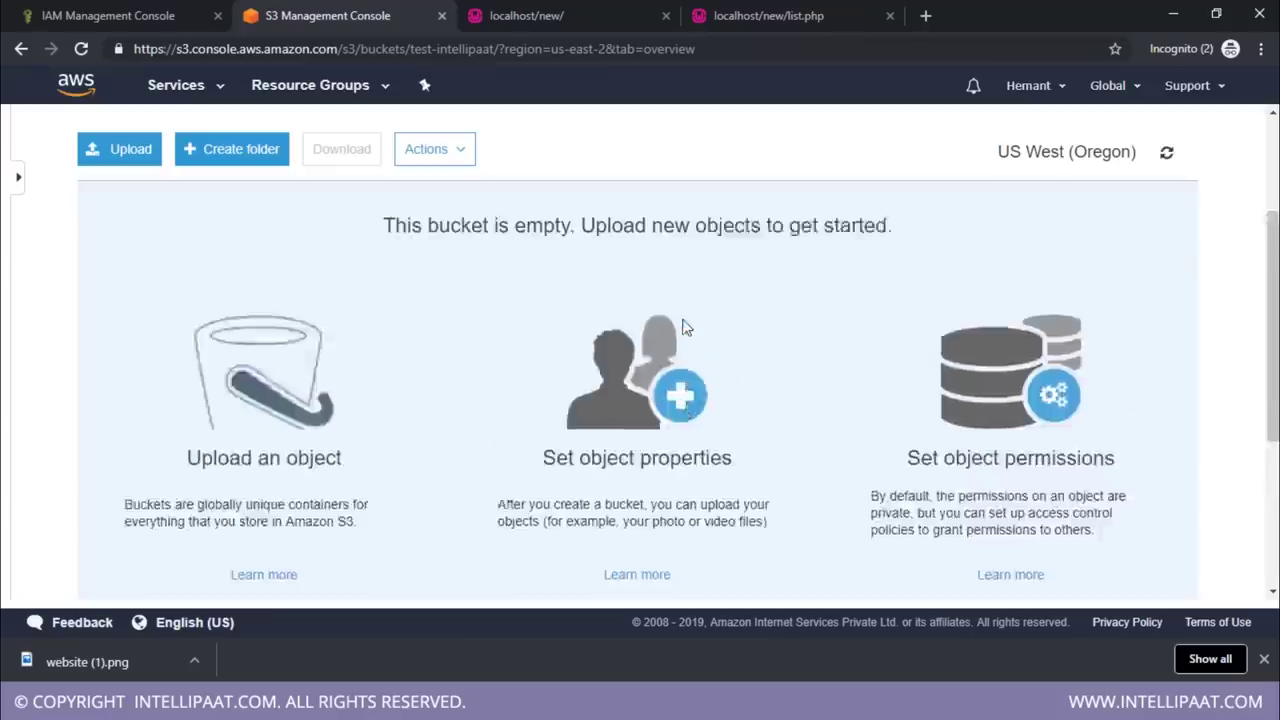
scroll(684, 326, "up", 1)
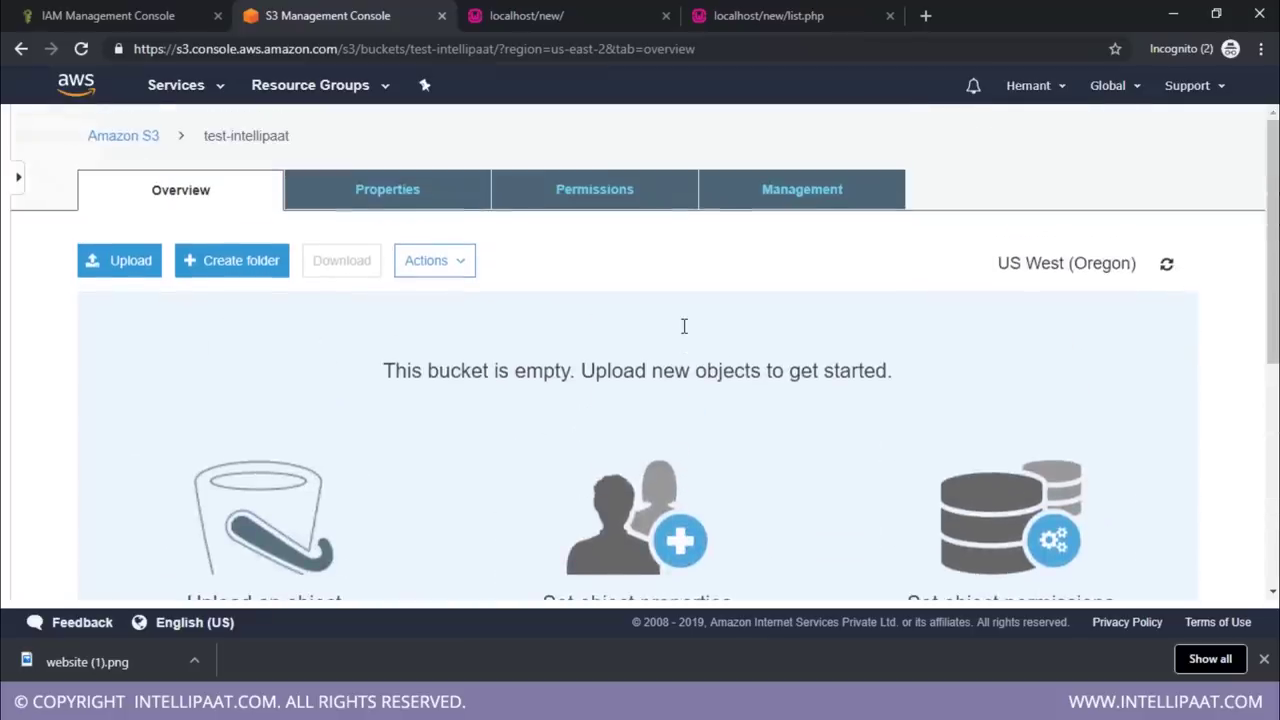
Resubmit the local upload, then refresh the bucket to see 2038891051.PNG.
left_click(554, 22)
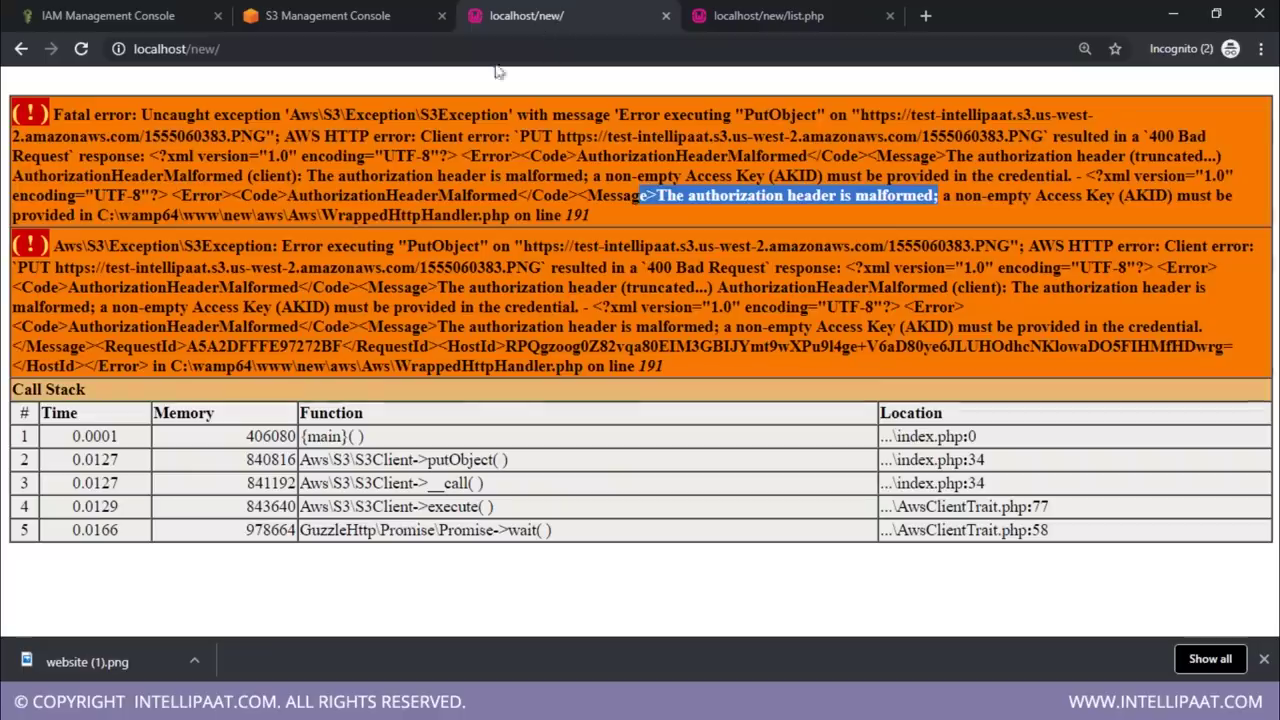
left_click(81, 55)
left_click(712, 192)
left_click_drag(20, 90, 226, 100)
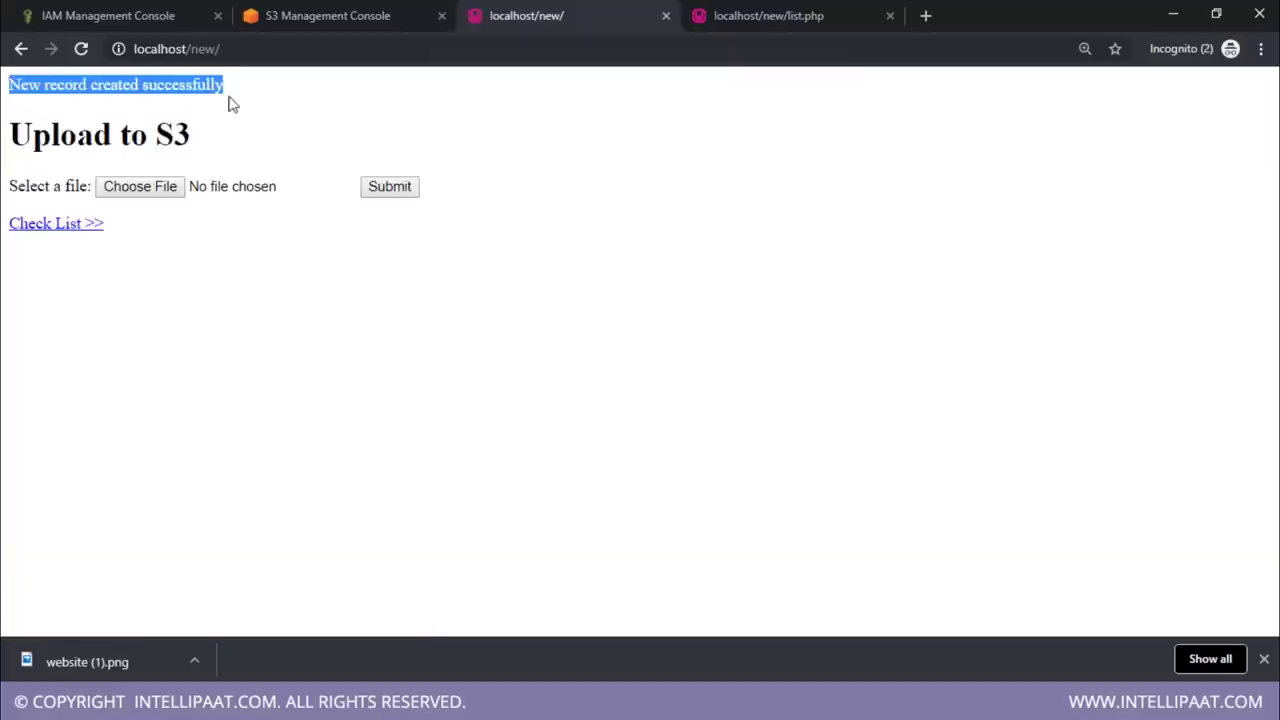
left_click(352, 22)
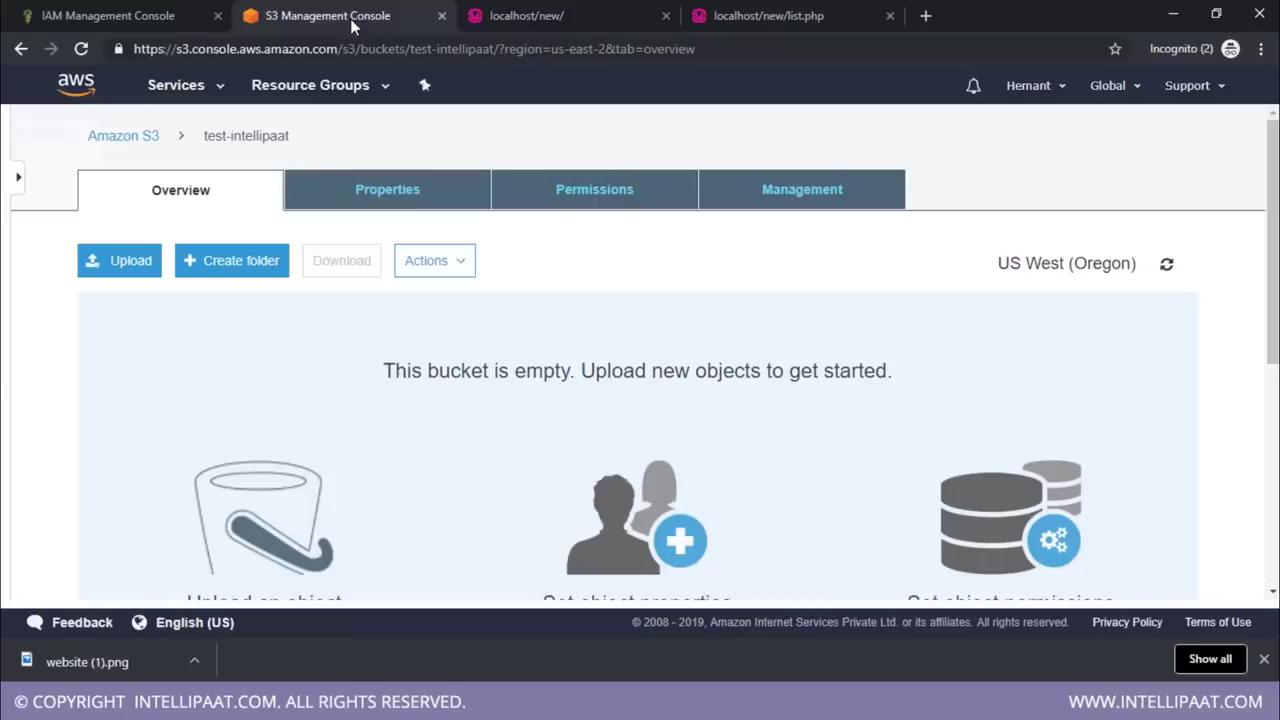
left_click(1166, 266)
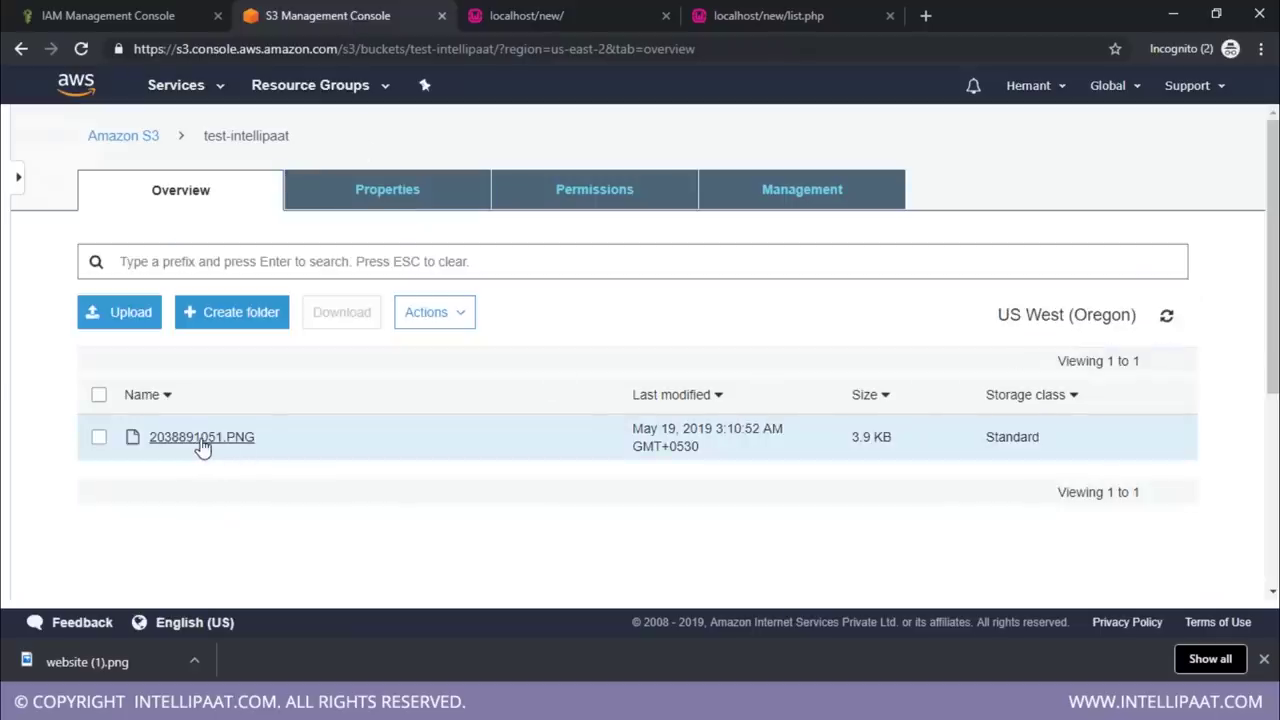
Upload Screenshots > Screenshot (2) through the Upload to S3 page.
left_click(578, 22)
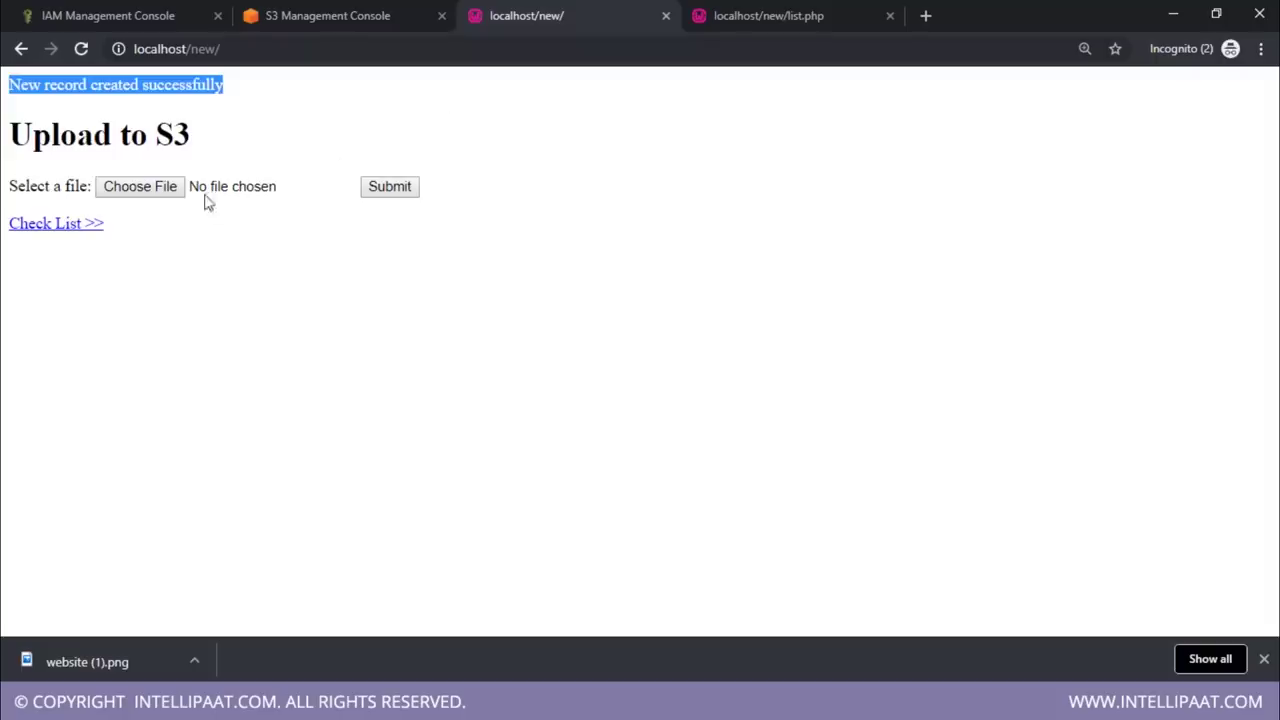
left_click(140, 187)
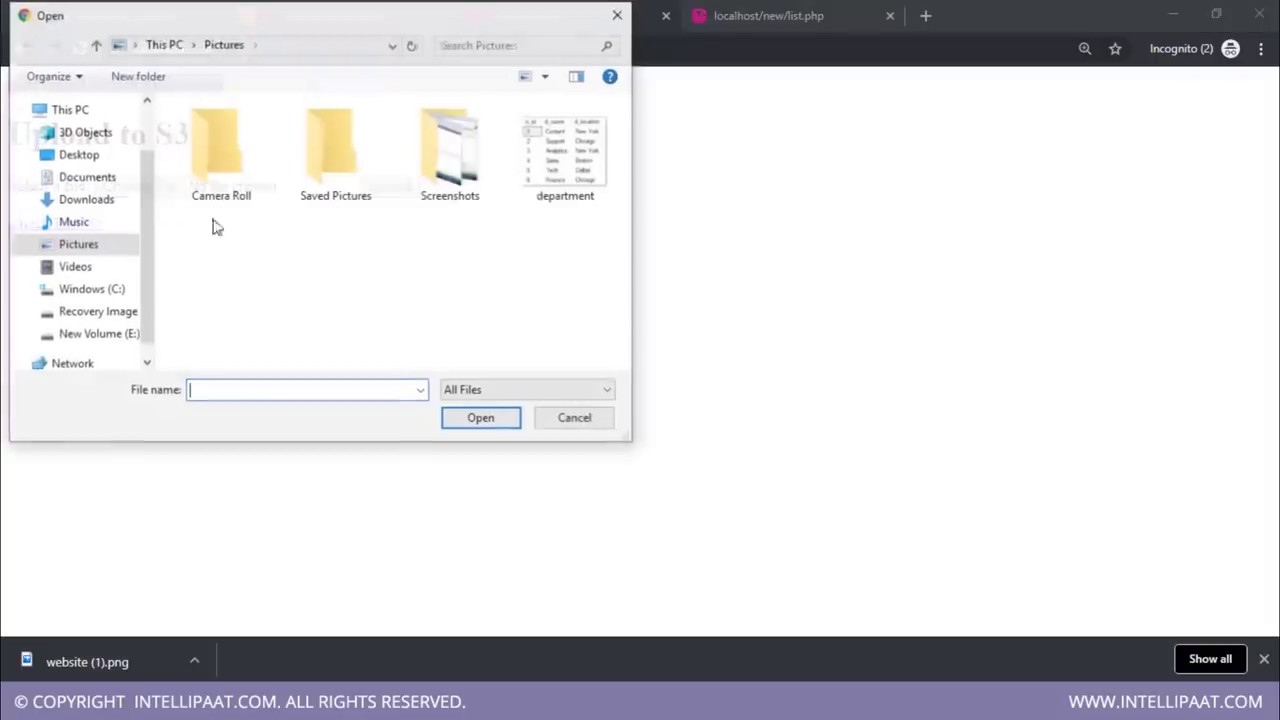
double_click(452, 190)
left_click(234, 171)
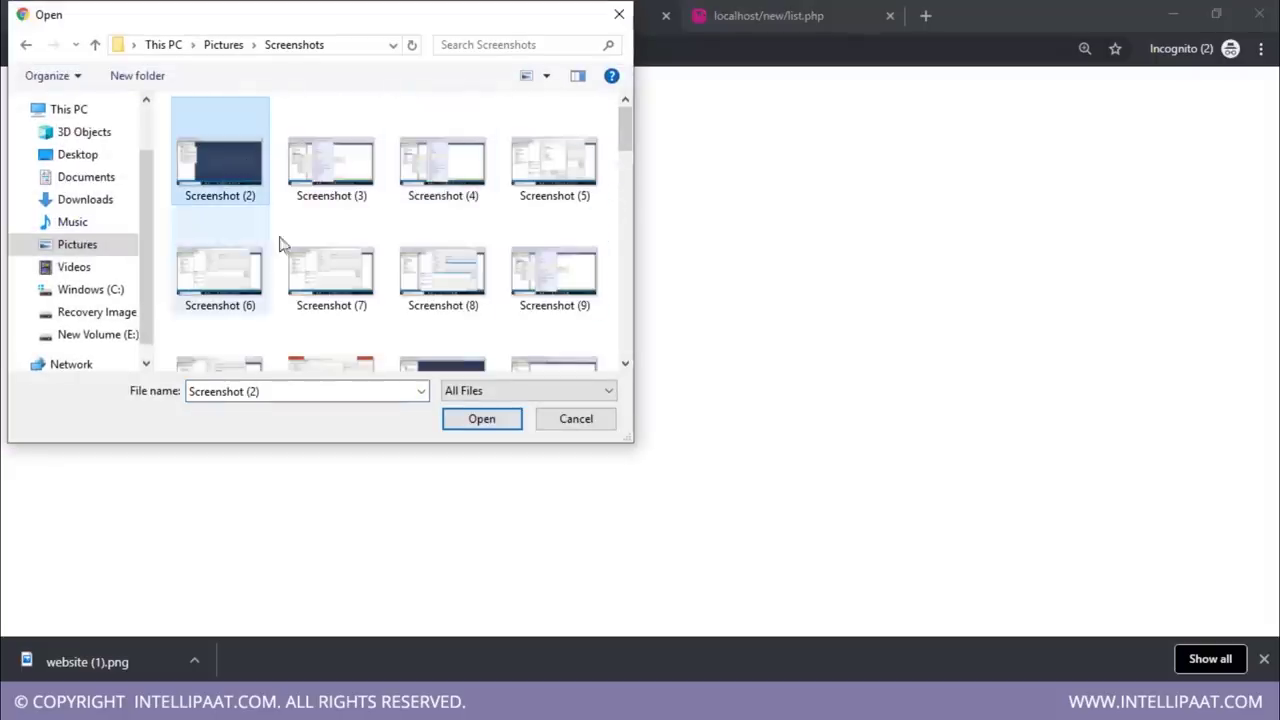
left_click(480, 421)
left_click(380, 191)
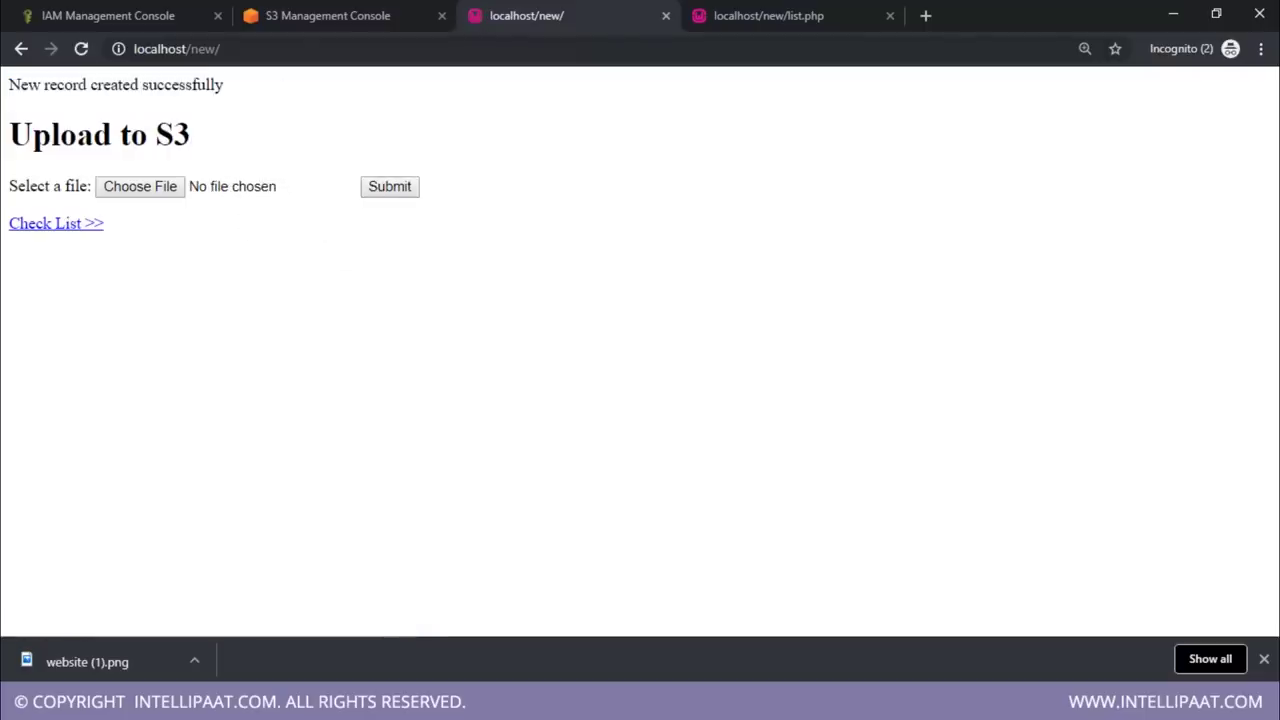
Refresh the test-intellipaat bucket to confirm 737194766.png arrived.
left_click(412, 18)
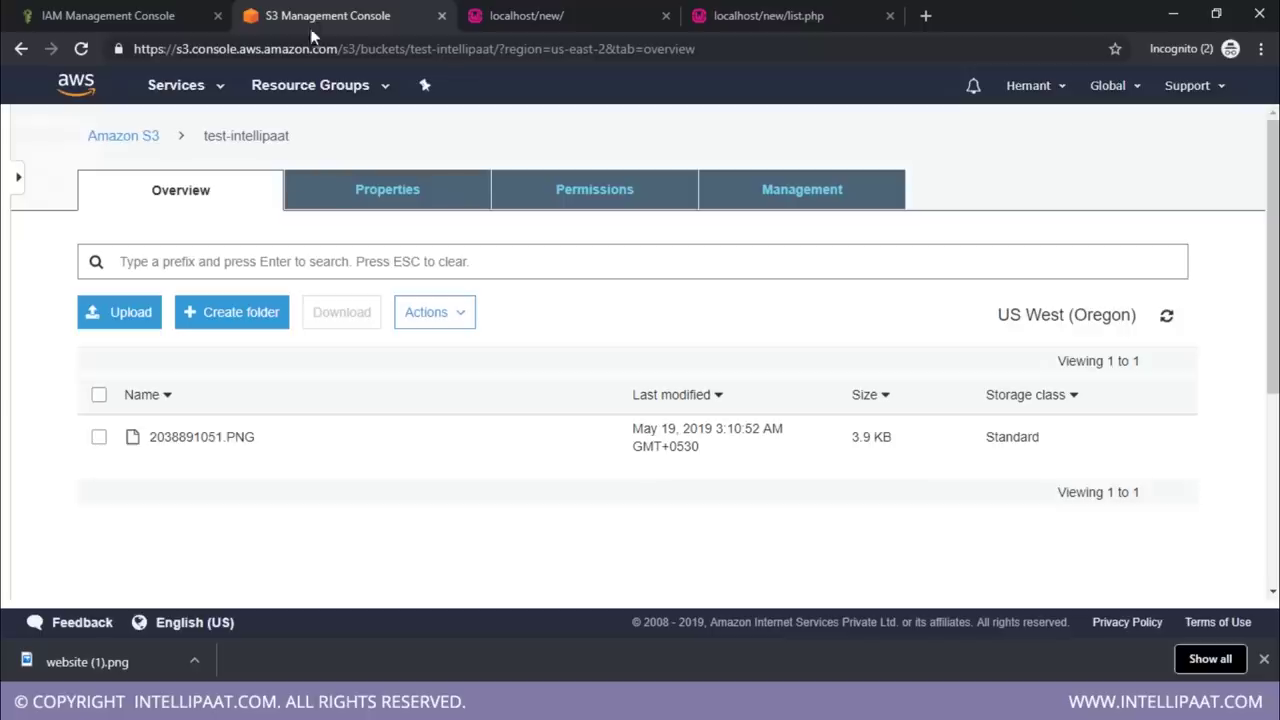
left_click(1168, 318)
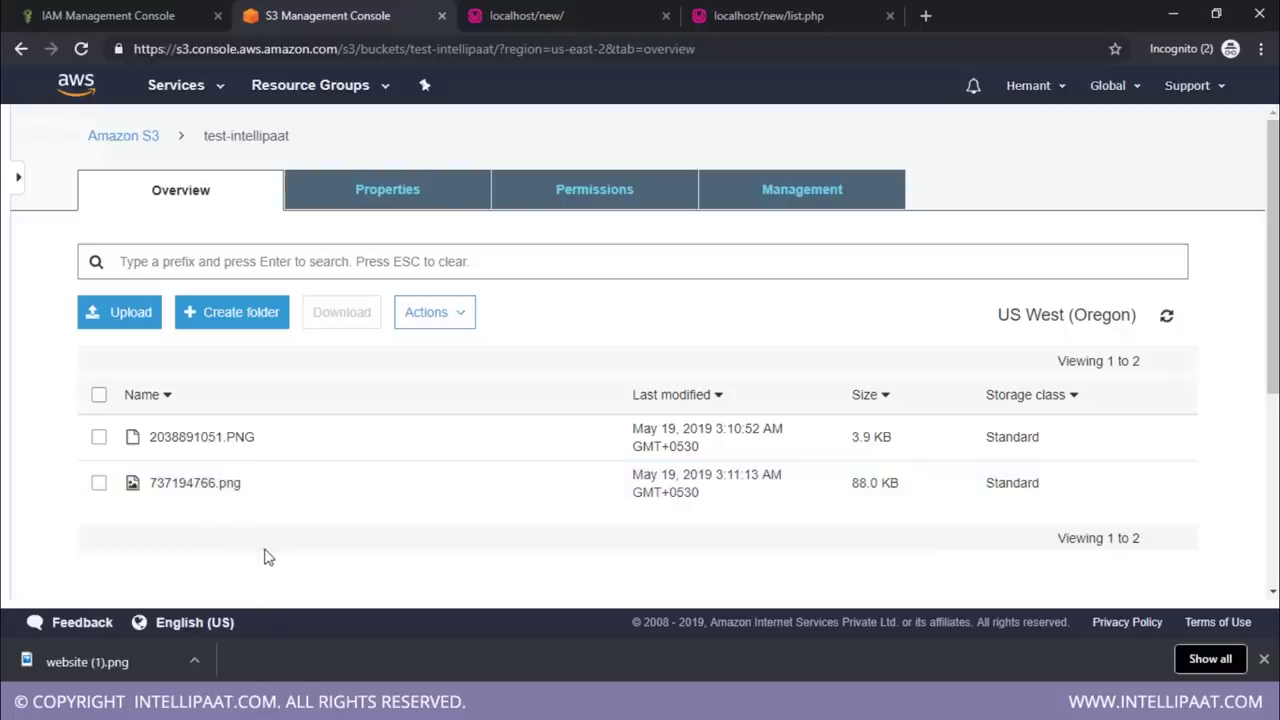
left_click(601, 18)
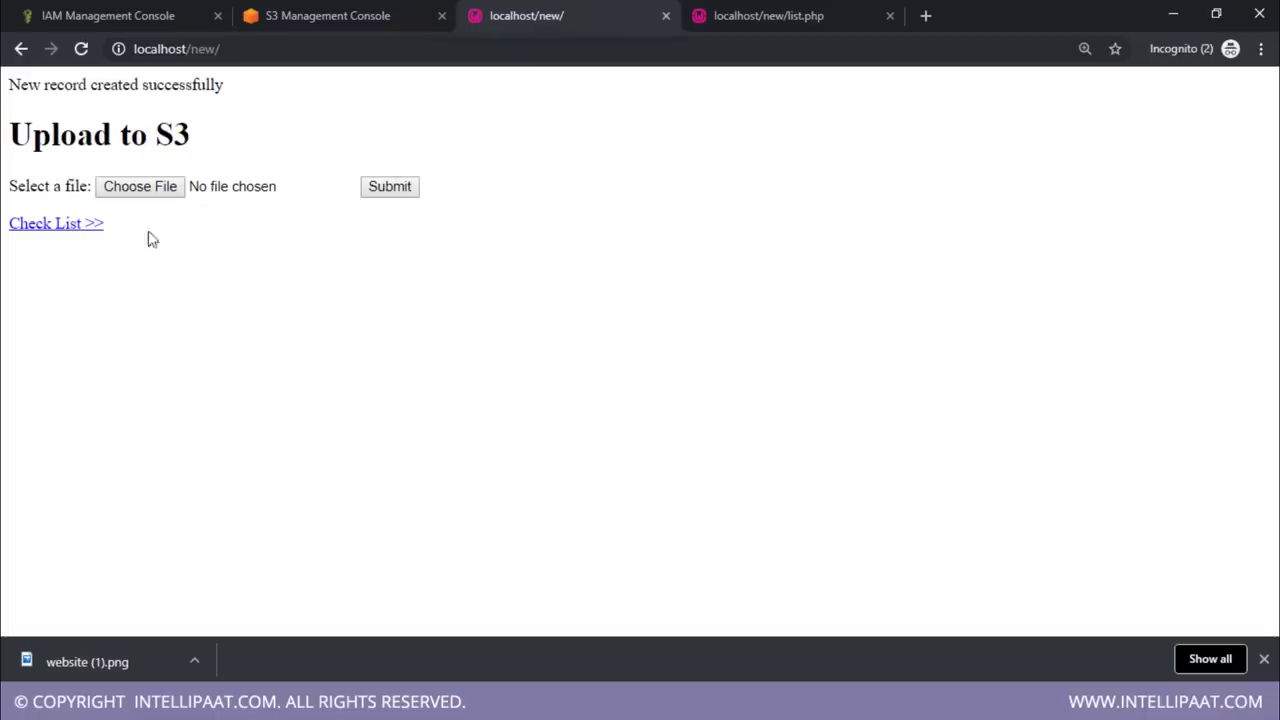
From the Check List page, download and view 737194766.png and 2038891051.PNG.
left_click(67, 230)
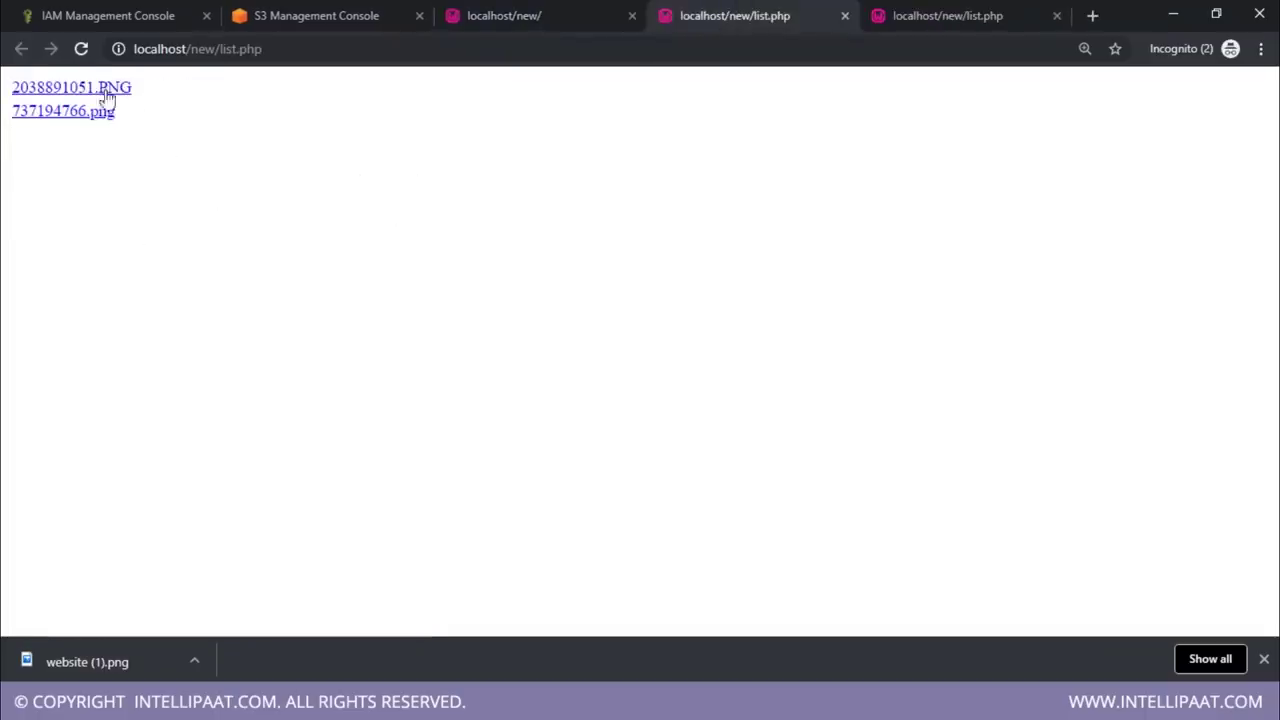
left_click(112, 120)
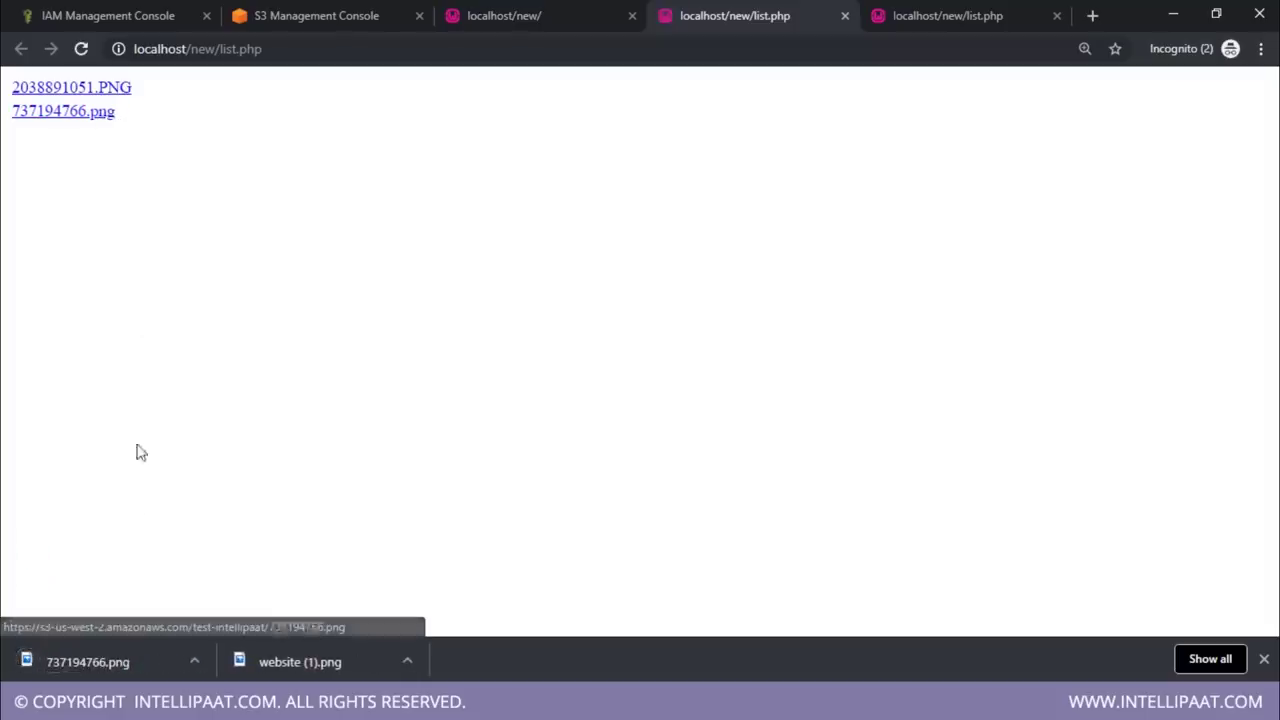
left_click(119, 656)
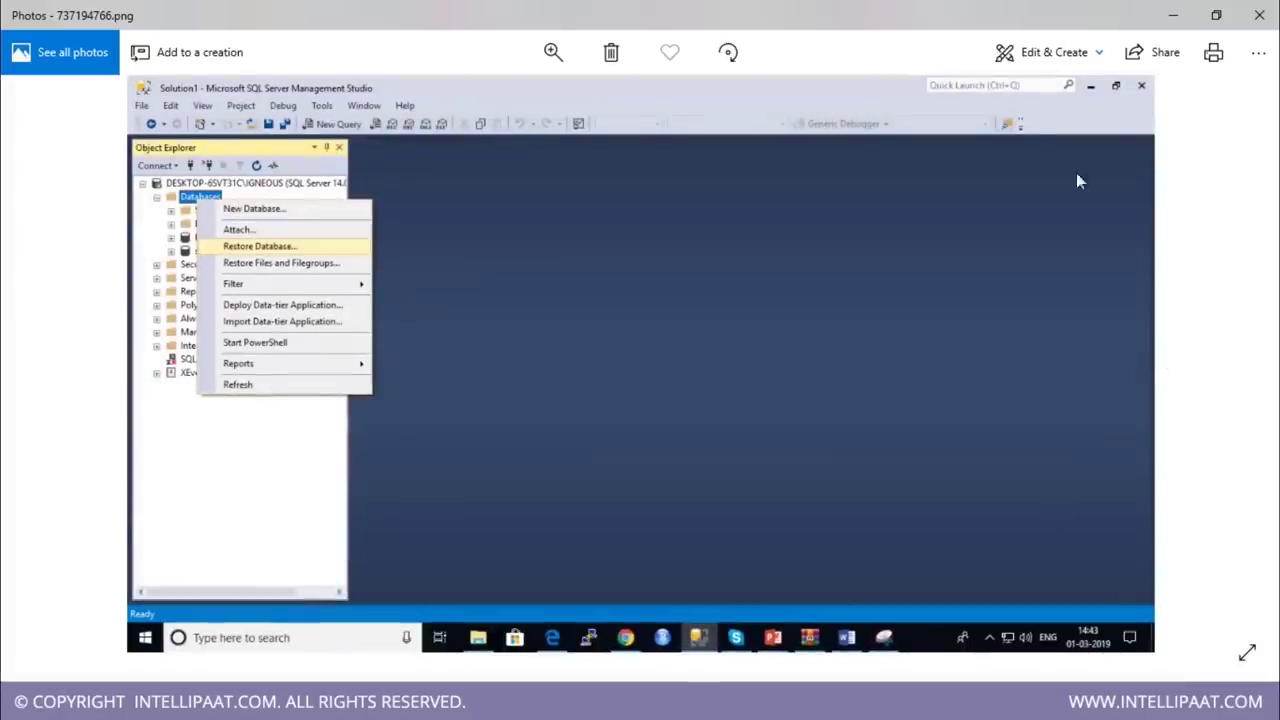
left_click(1259, 15)
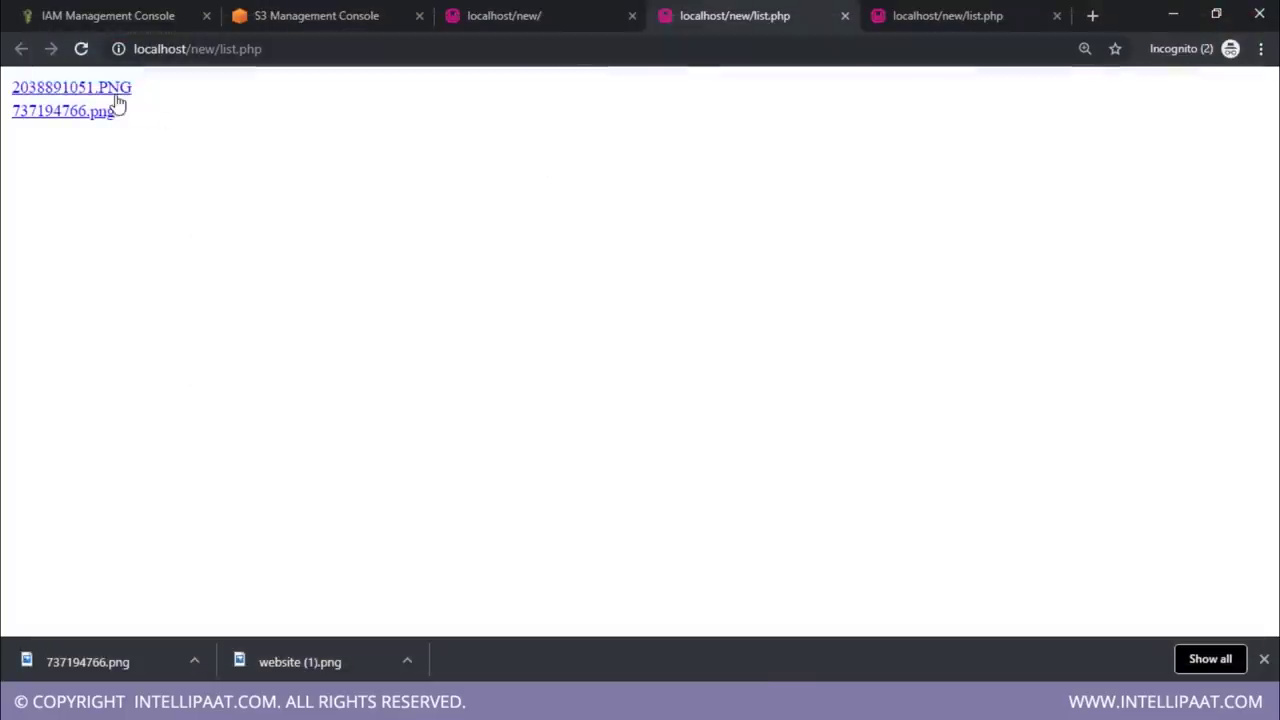
left_click(110, 95)
left_click(86, 660)
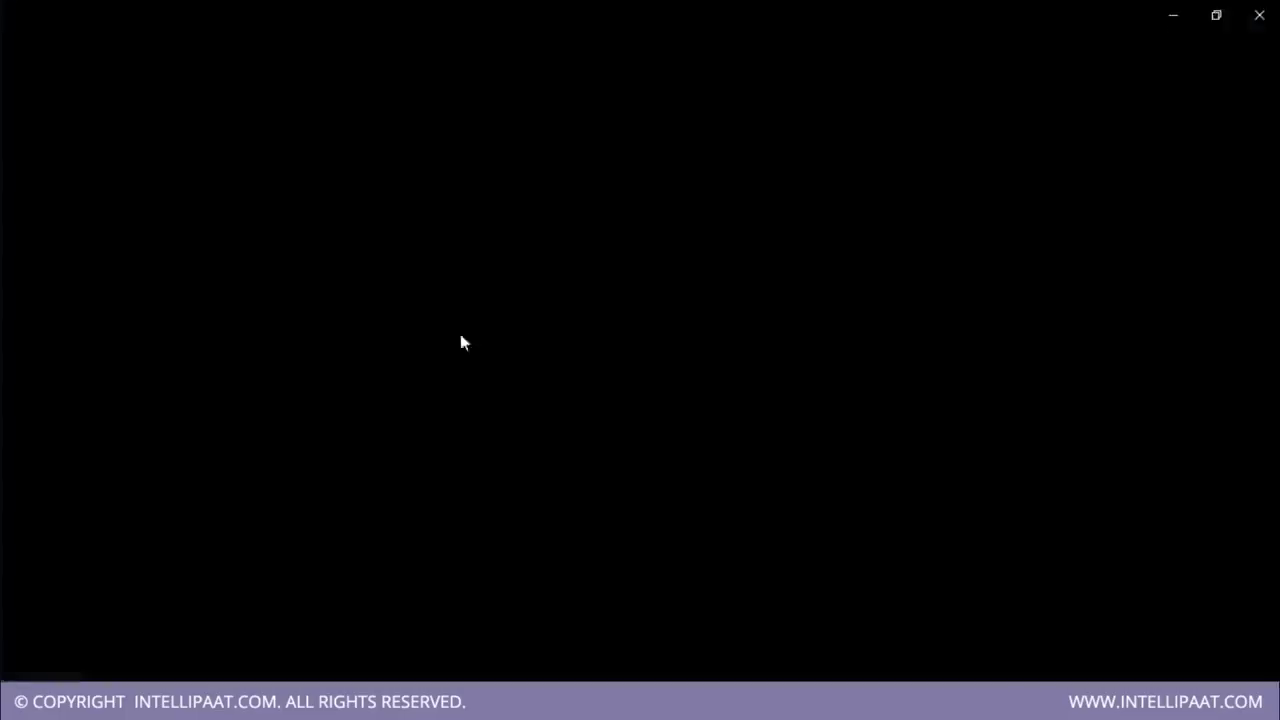
left_click(1259, 15)
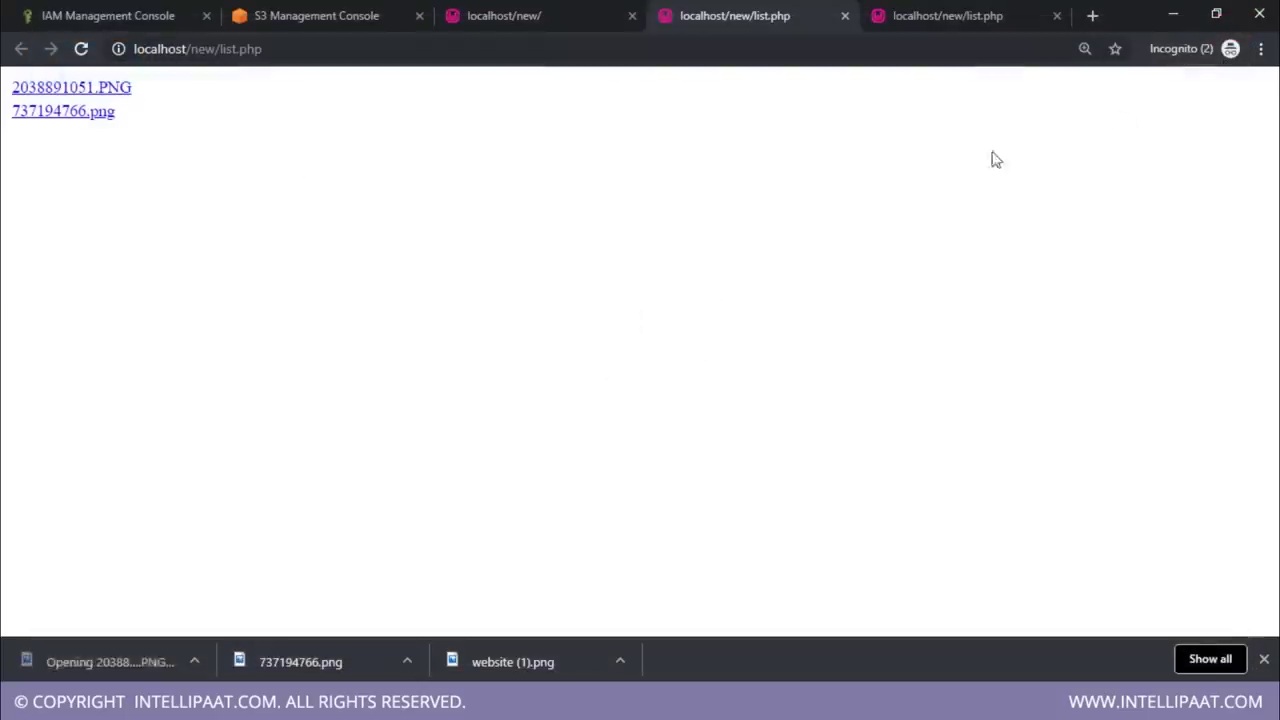
Choose the test jar file from C:\app as the upload file.
left_click(504, 18)
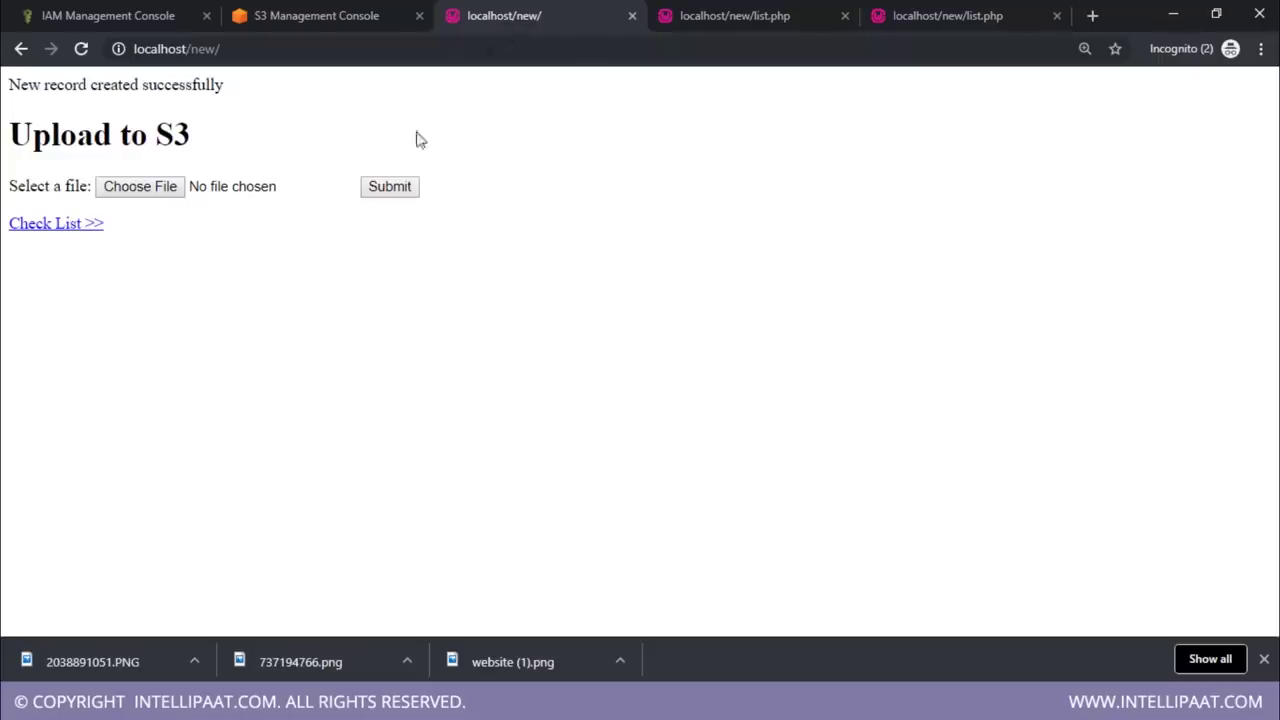
left_click(143, 190)
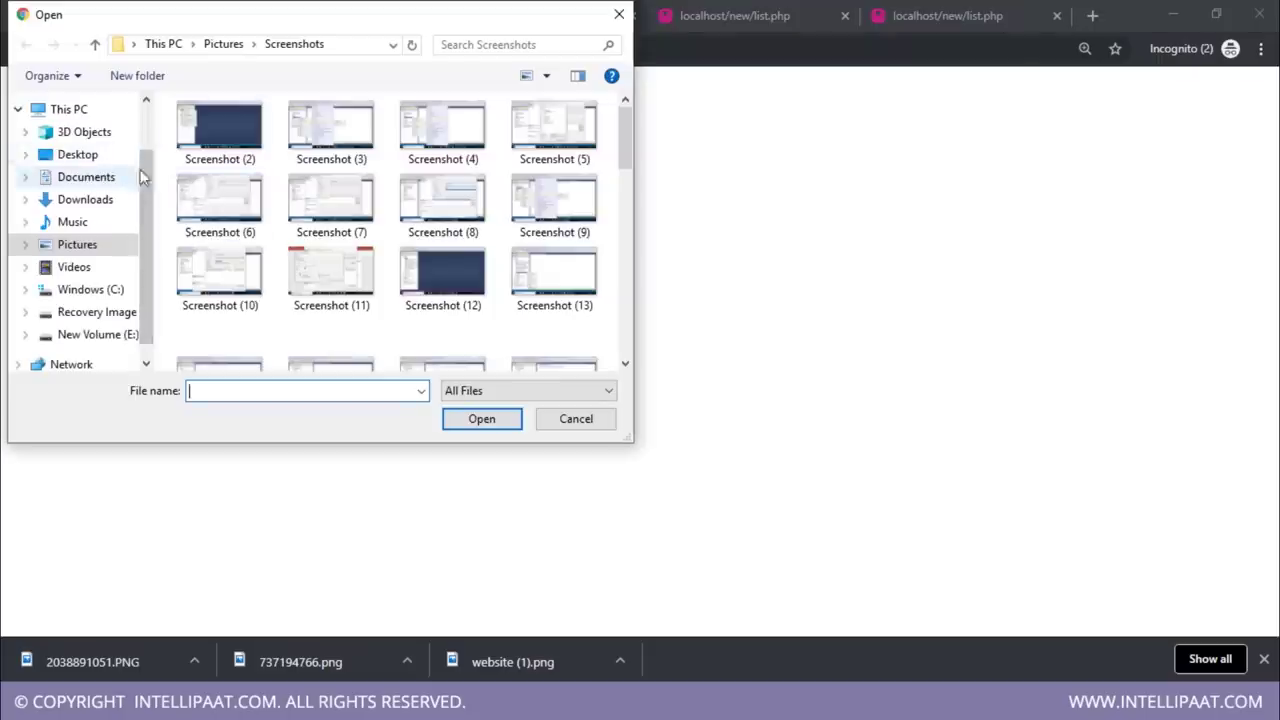
left_click(228, 46)
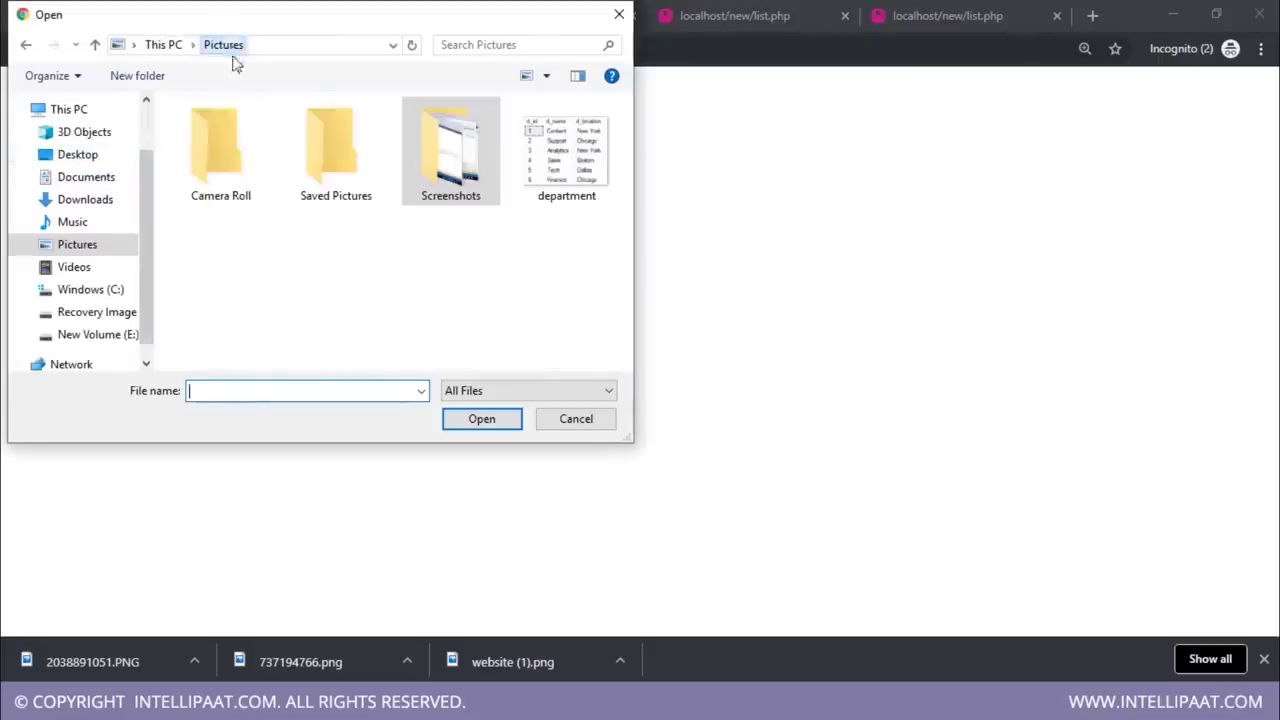
double_click(455, 180)
scroll(147, 210, "up", 1)
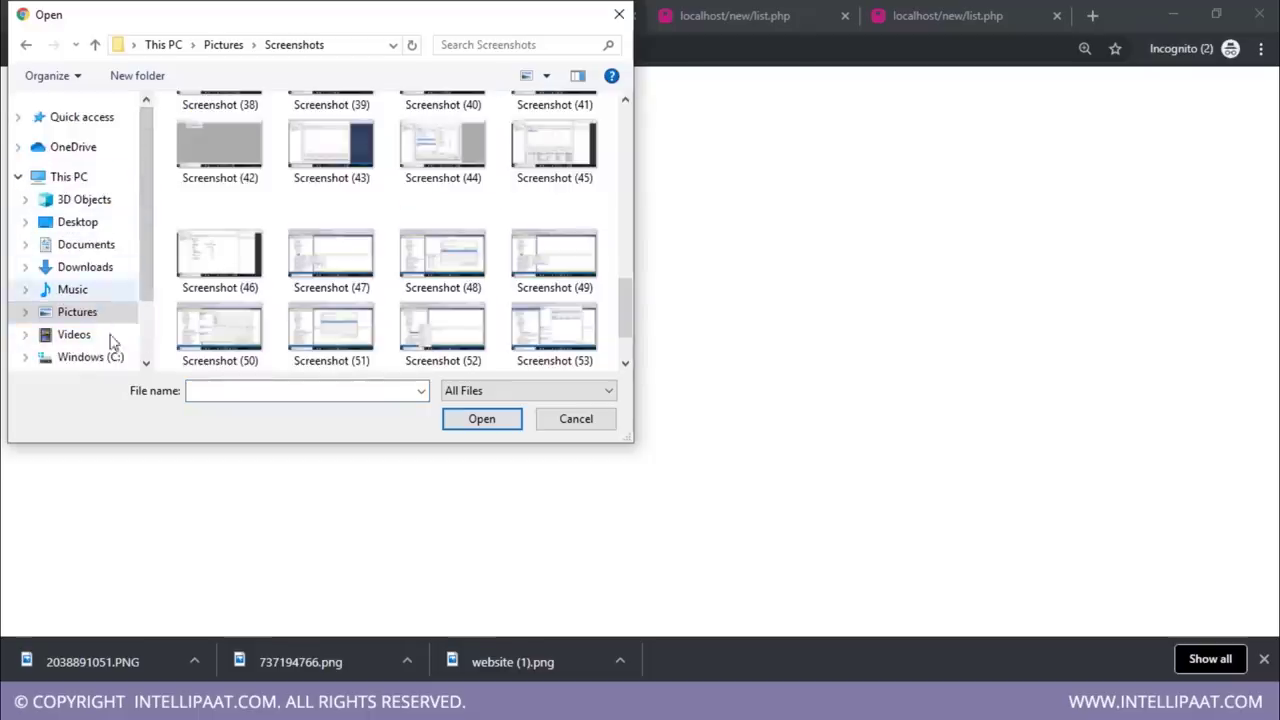
left_click(90, 357)
double_click(244, 132)
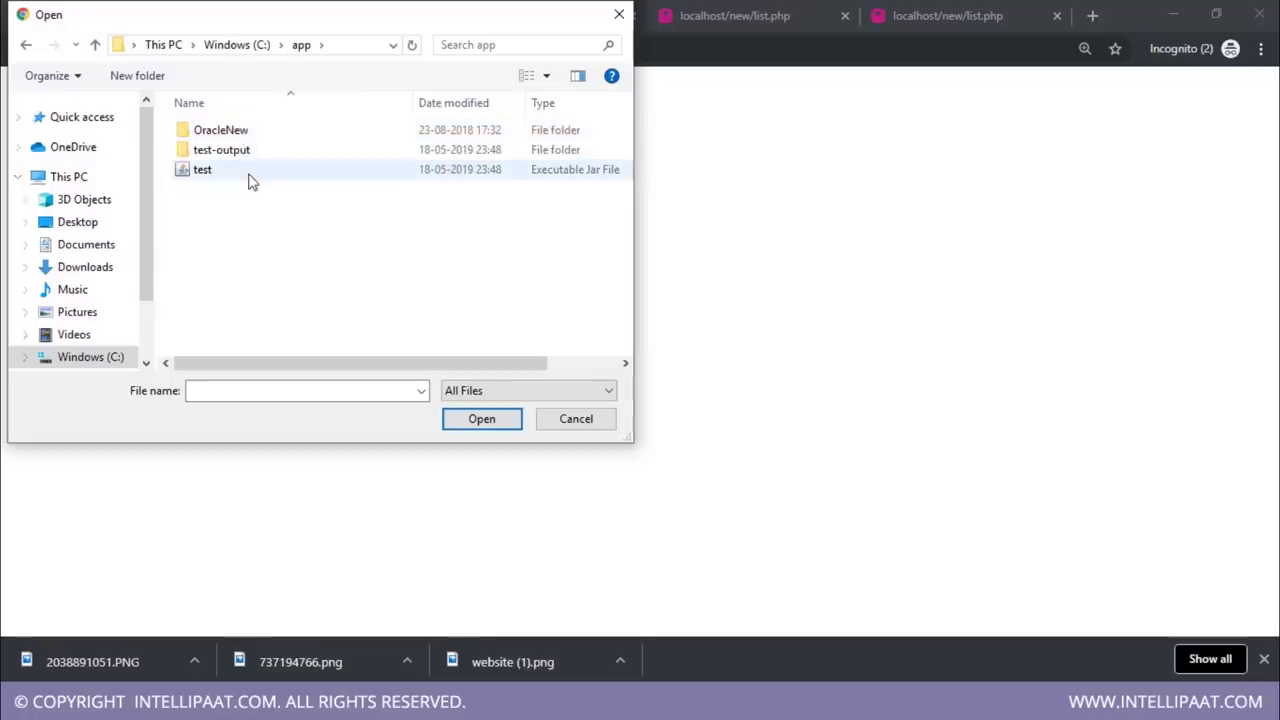
left_click(250, 172)
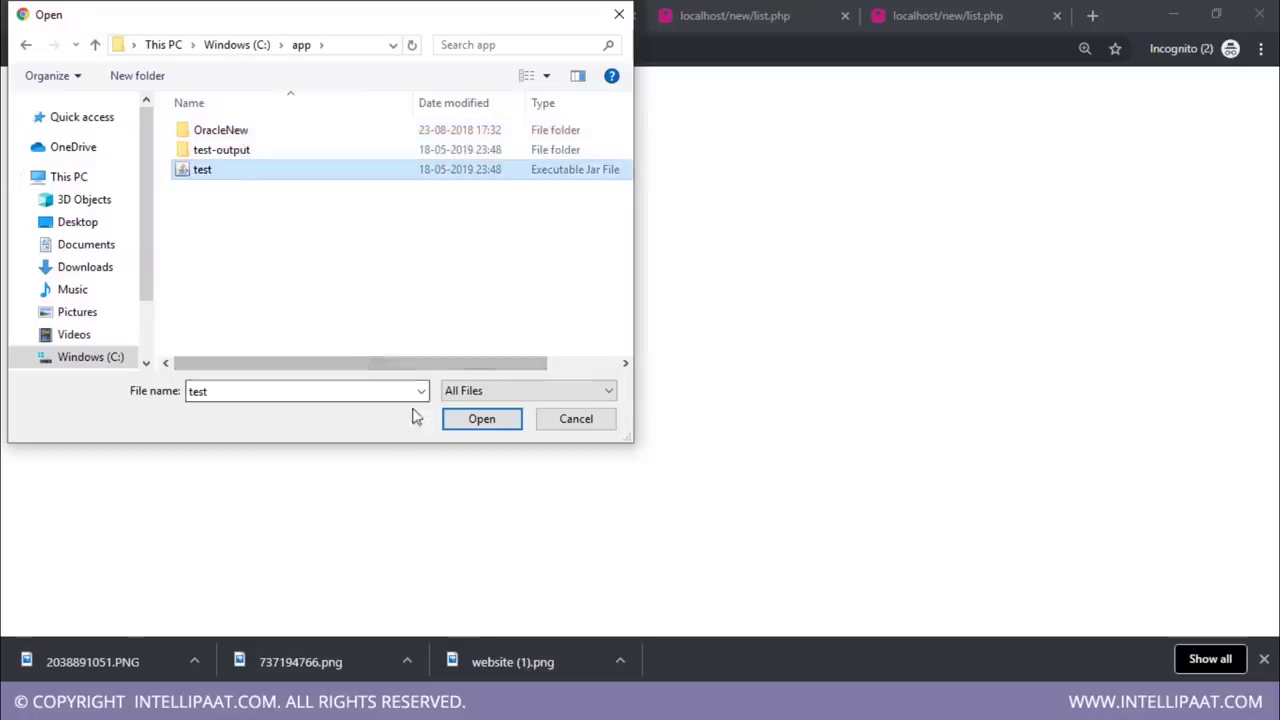
left_click(470, 425)
Submit test.jar for upload and check the S3 bucket listing.
left_click(377, 193)
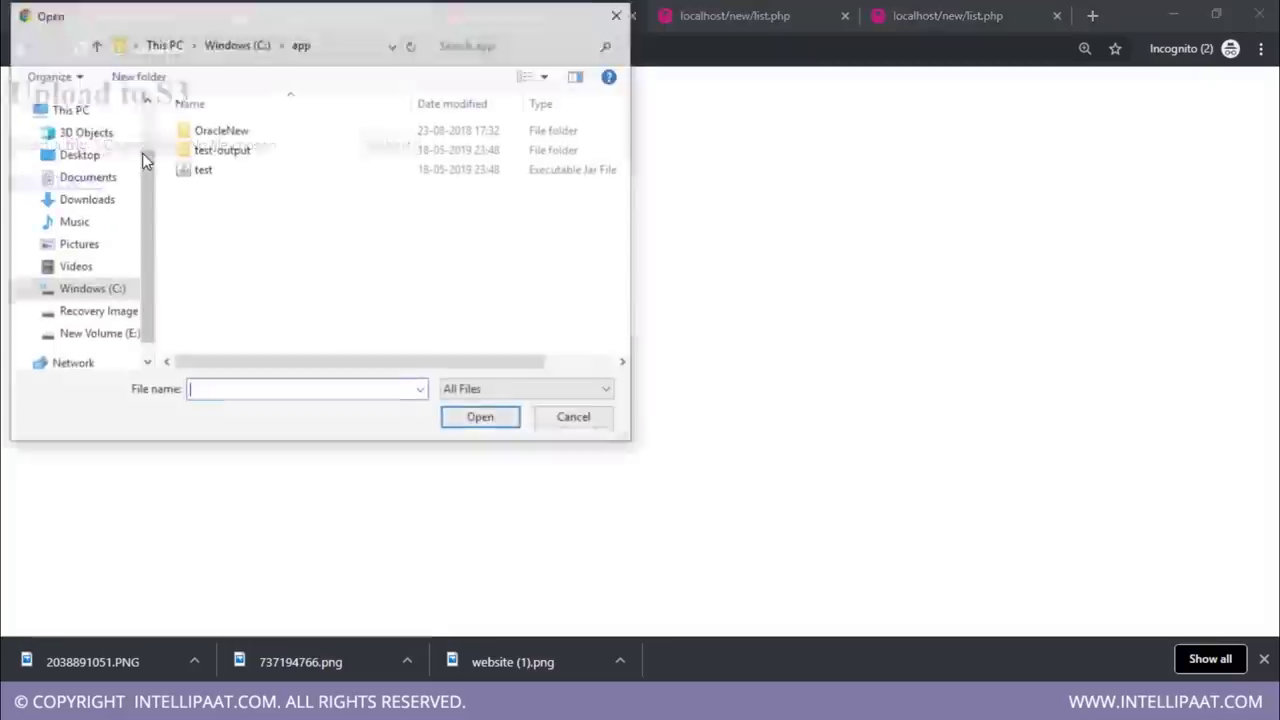
left_click(203, 175)
left_click(389, 145)
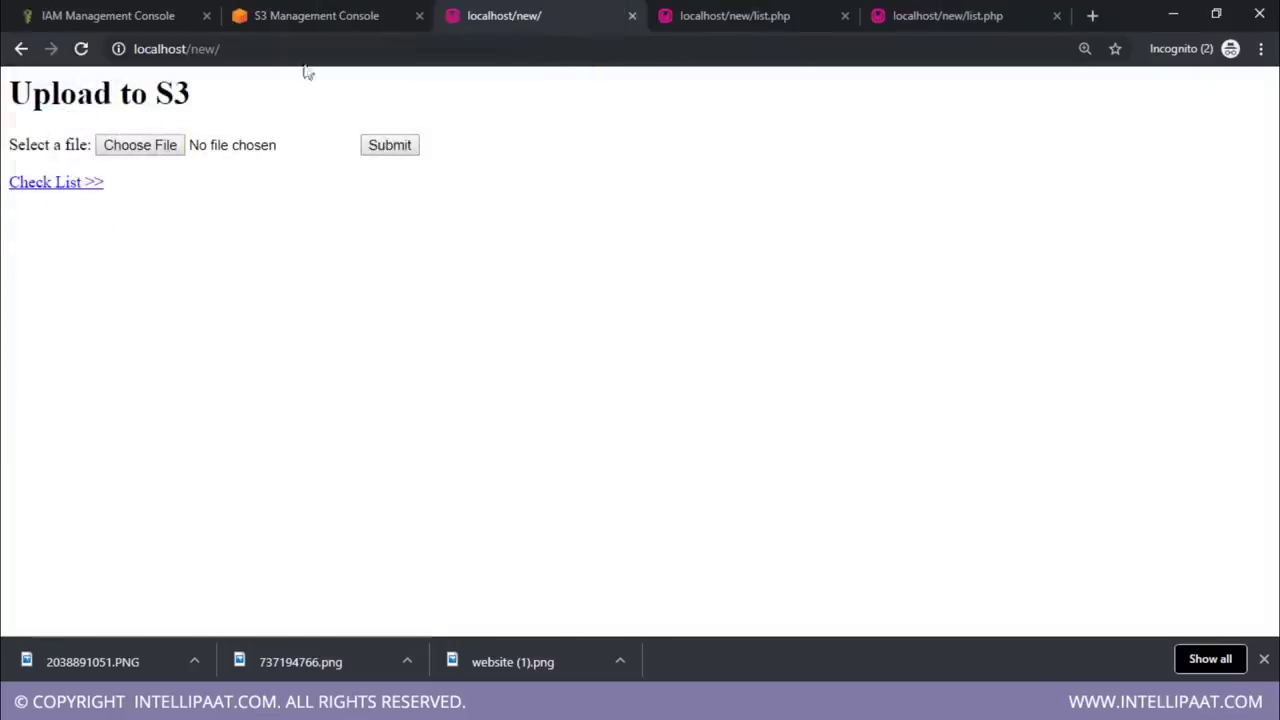
left_click(310, 15)
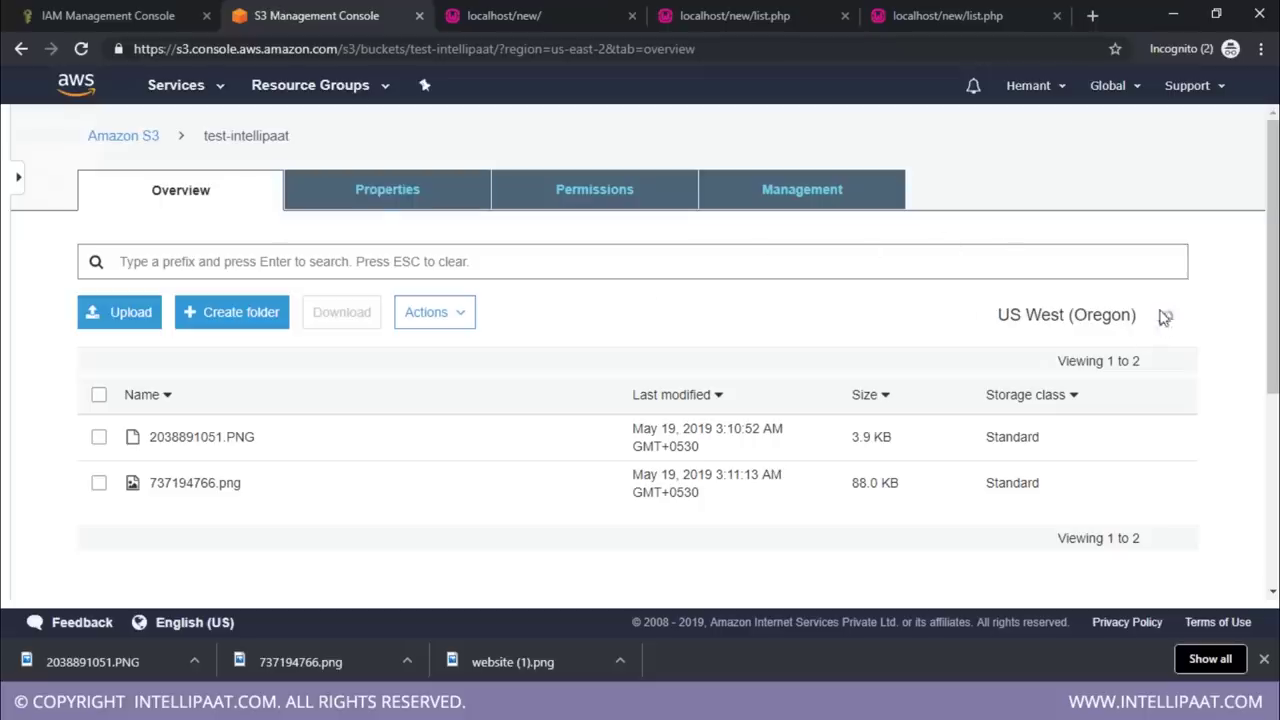
left_click(520, 18)
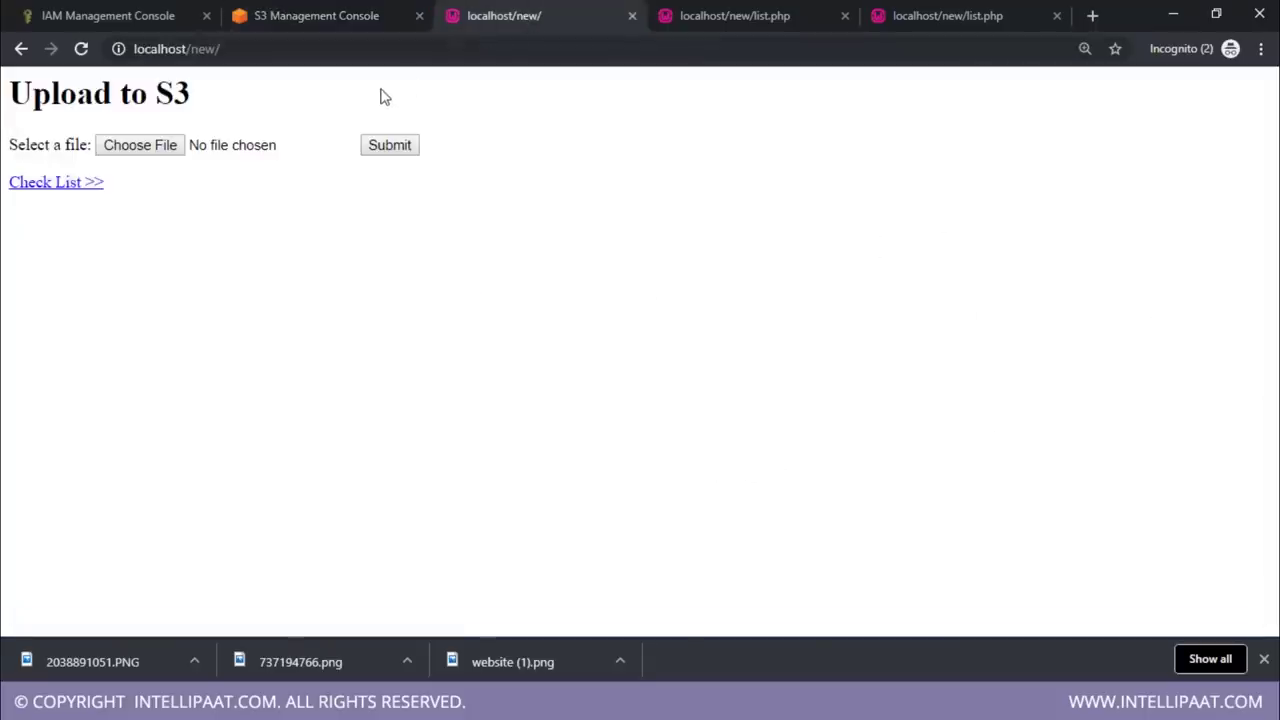
Upload 1.jpg from New Volume (E:) and see the 'New record created successfully' message.
left_click(160, 150)
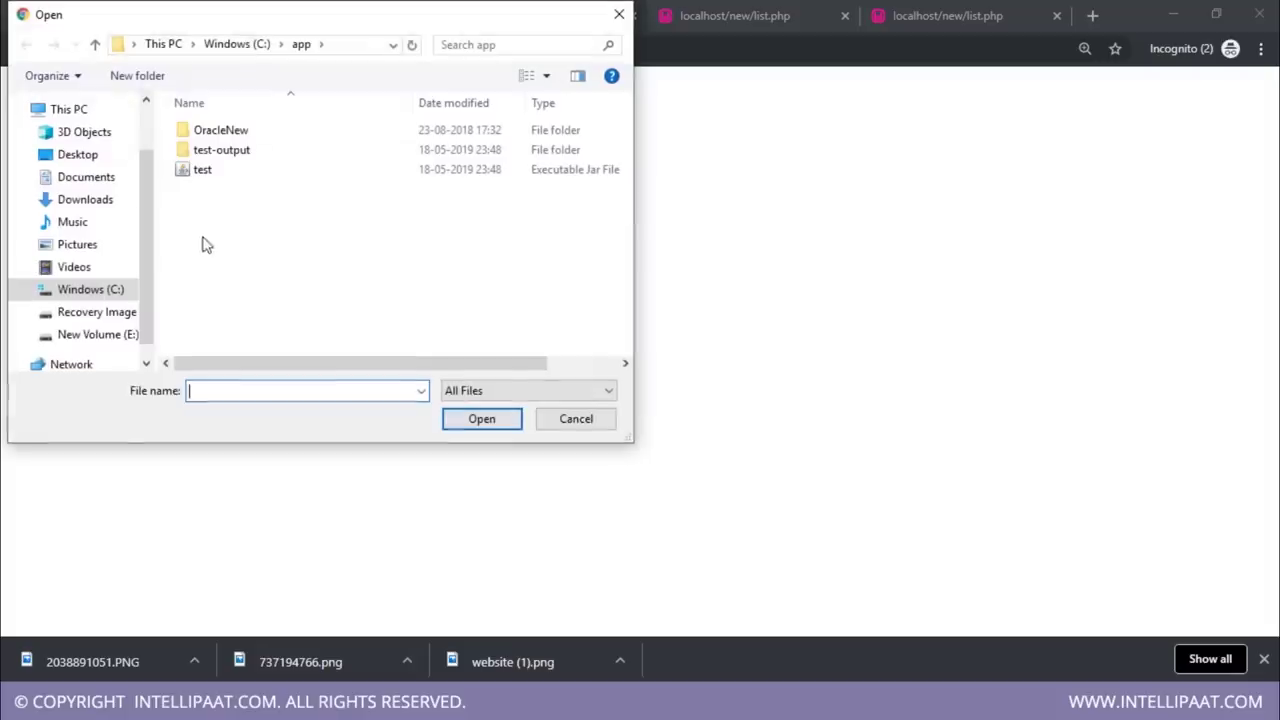
left_click(105, 334)
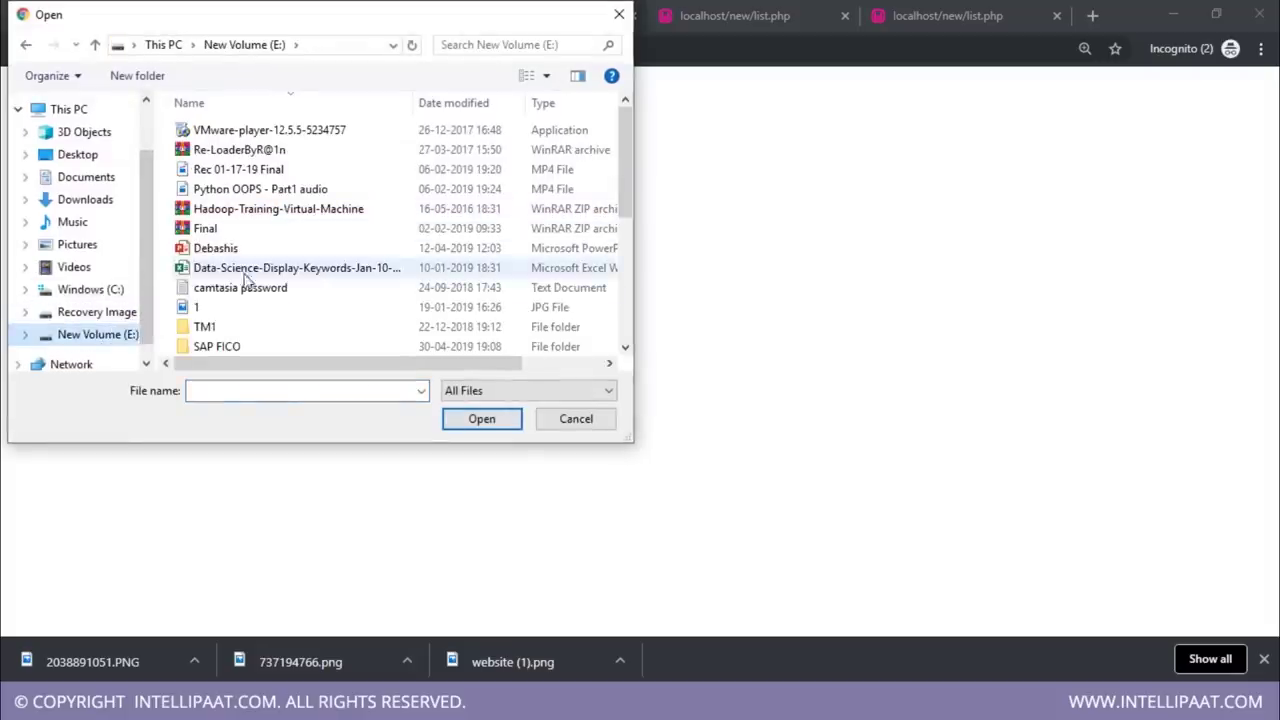
left_click(250, 312)
double_click(250, 312)
left_click(386, 145)
left_click_drag(11, 86, 240, 90)
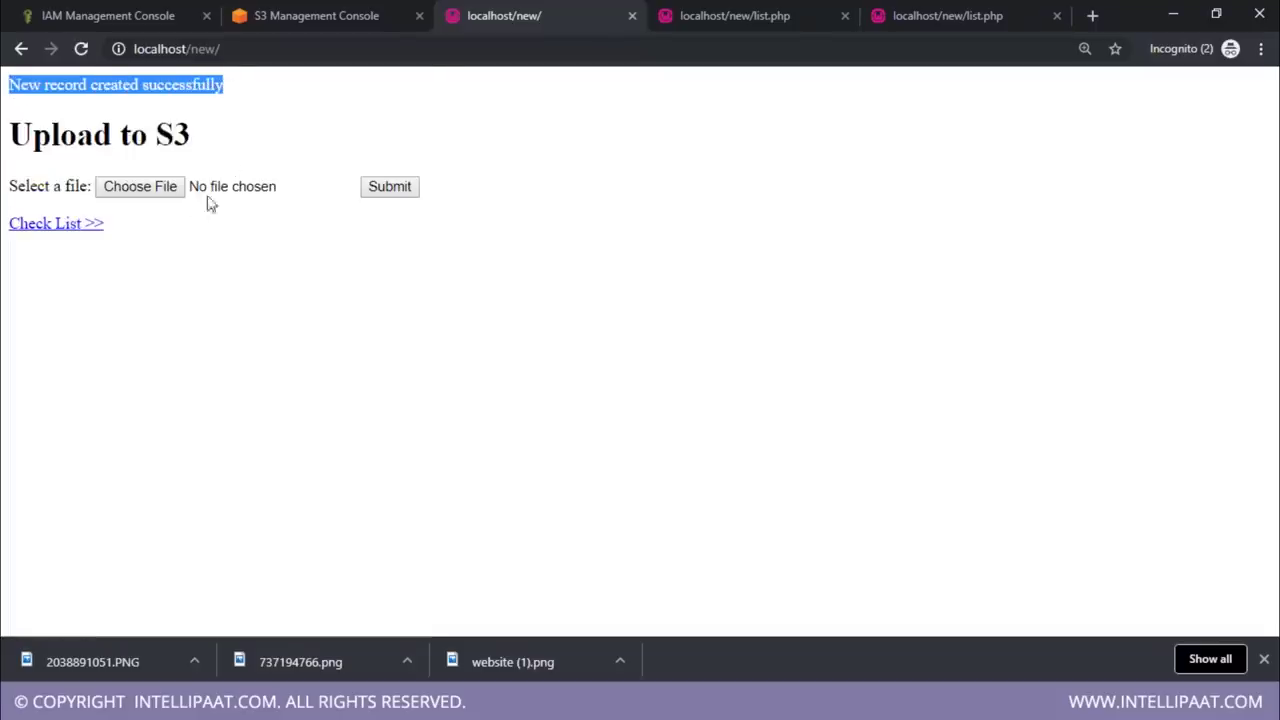
Download 1327871119.jpg from the Check List page and view it.
left_click(78, 228)
left_click(66, 144)
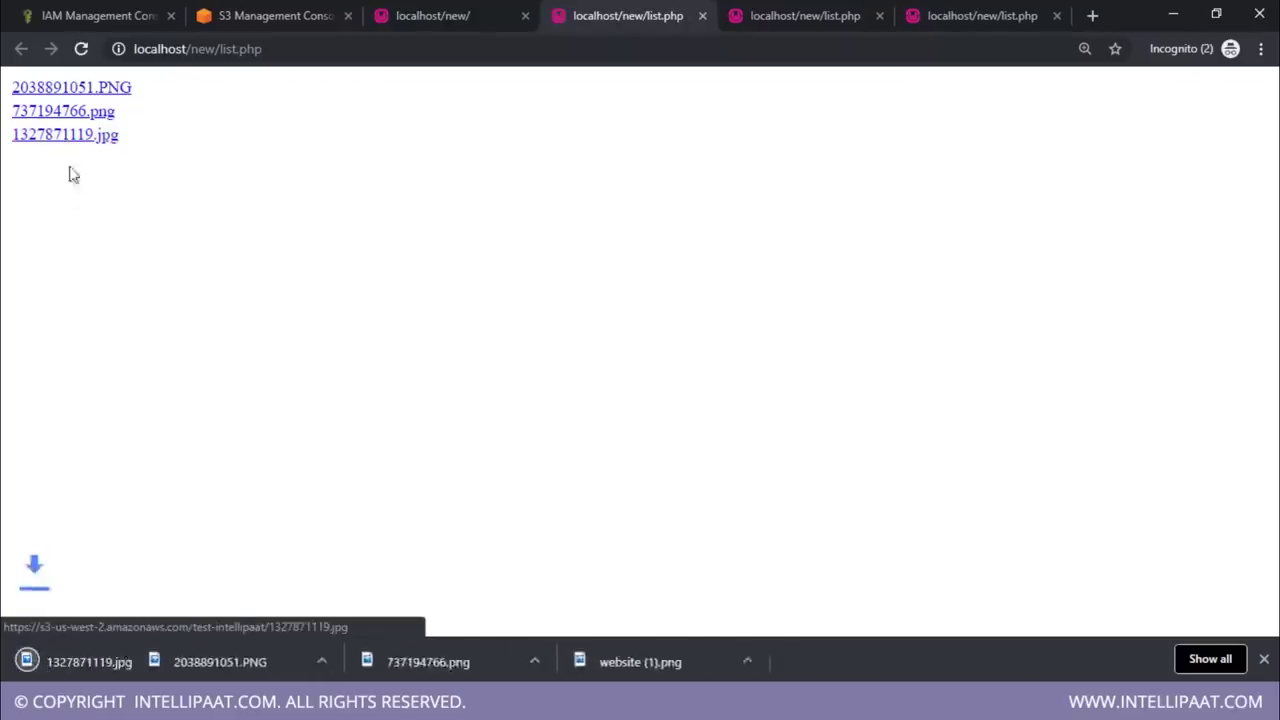
left_click(125, 661)
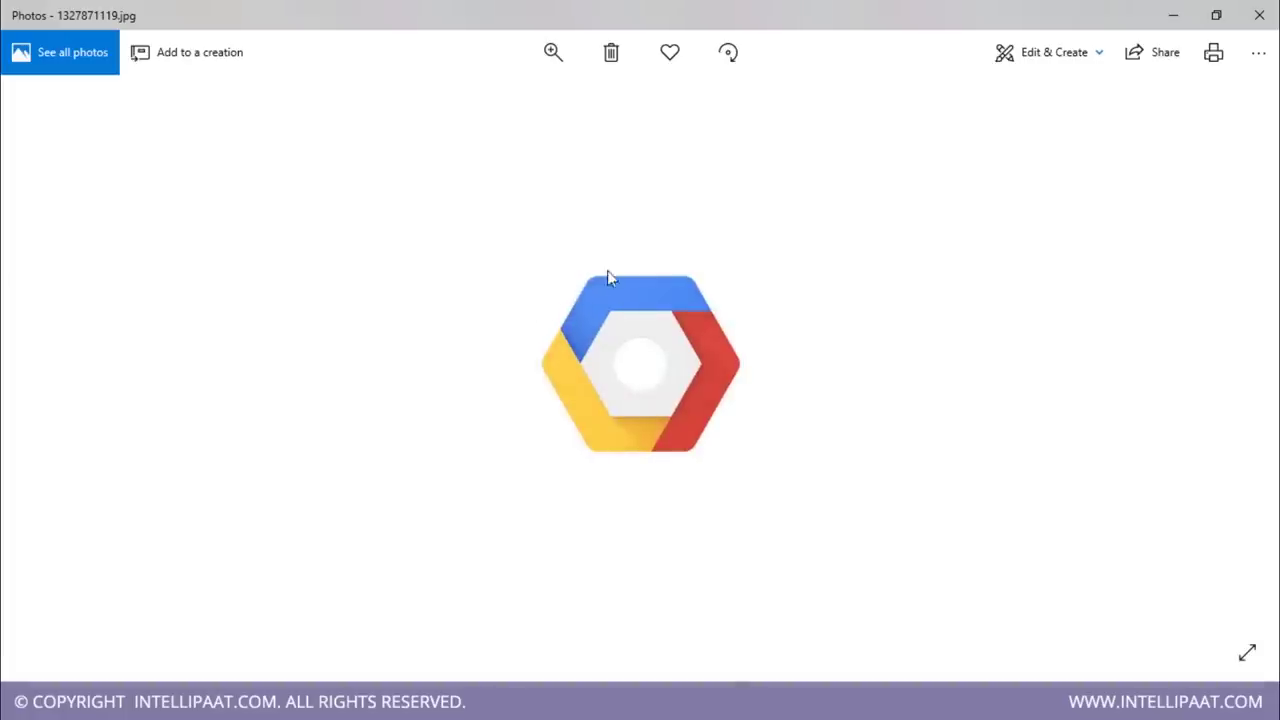
Upload the Data-Science keywords spreadsheet from drive E: through the localhost Upload to S3 page.
left_click(1260, 15)
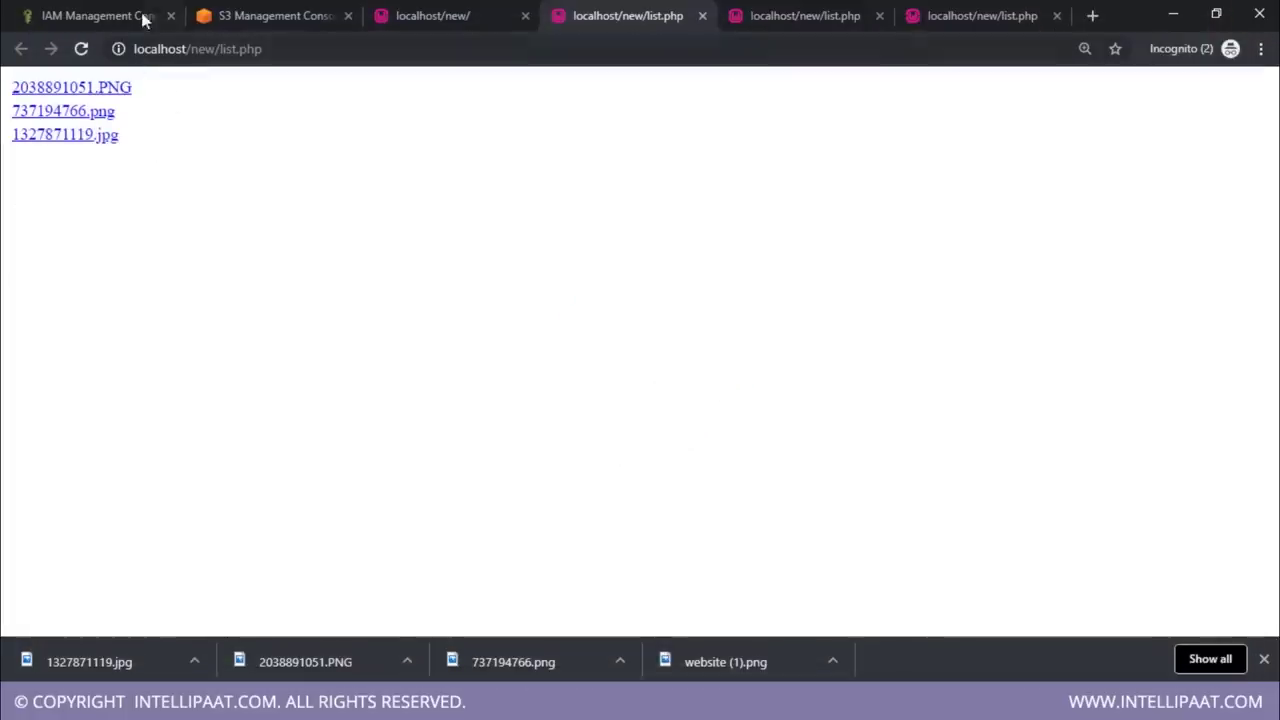
left_click(423, 15)
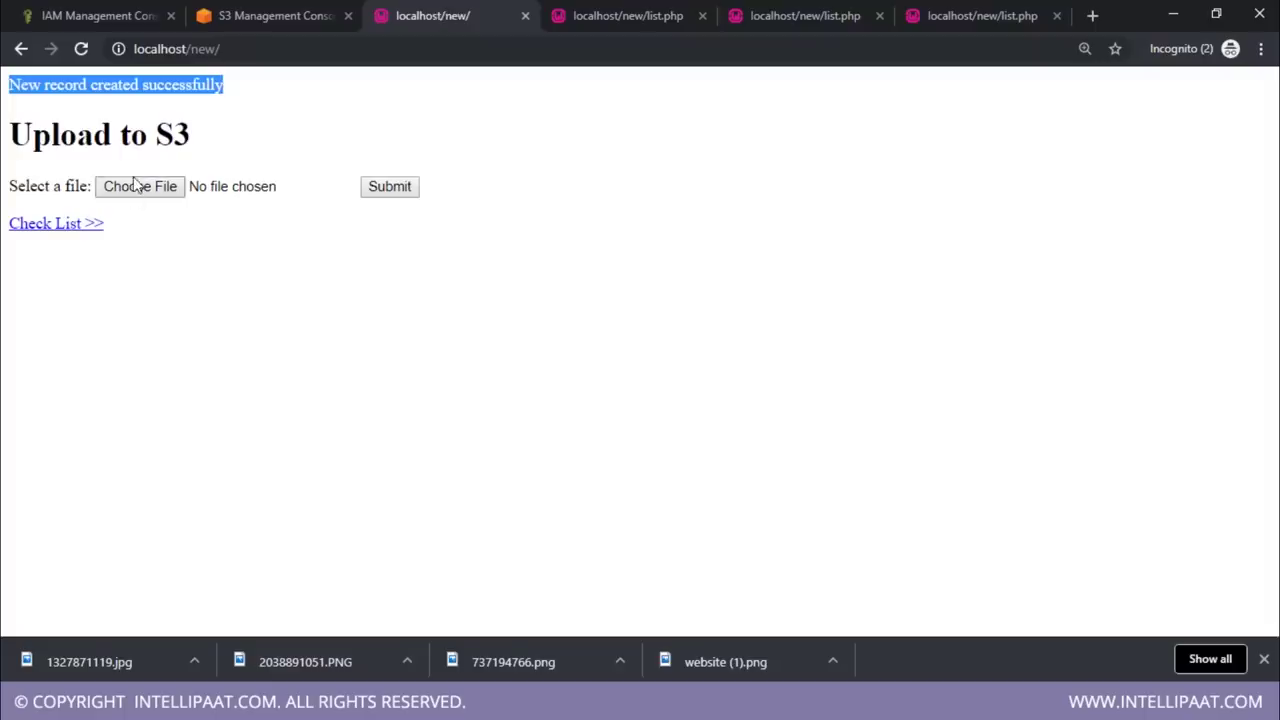
left_click(136, 185)
double_click(250, 268)
left_click(398, 188)
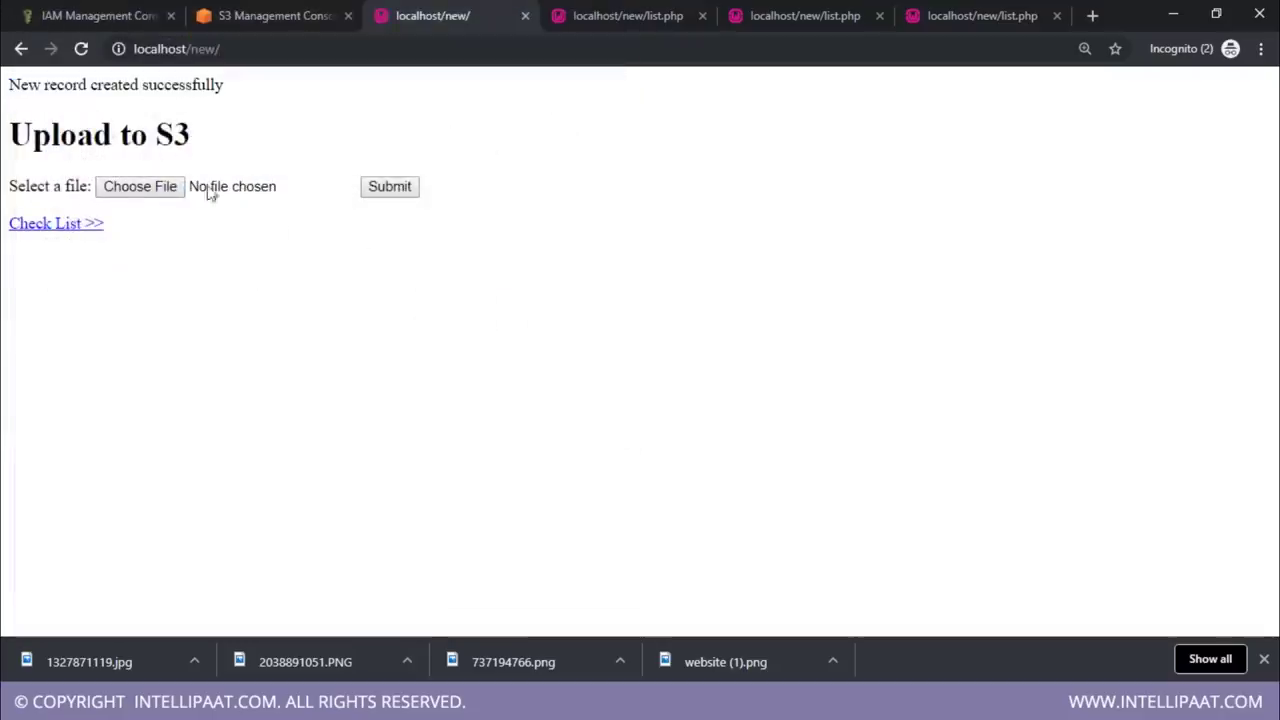
Check the upload confirmation and open the updated list of uploaded files.
left_click_drag(36, 92, 214, 104)
left_click(290, 140)
left_click(69, 230)
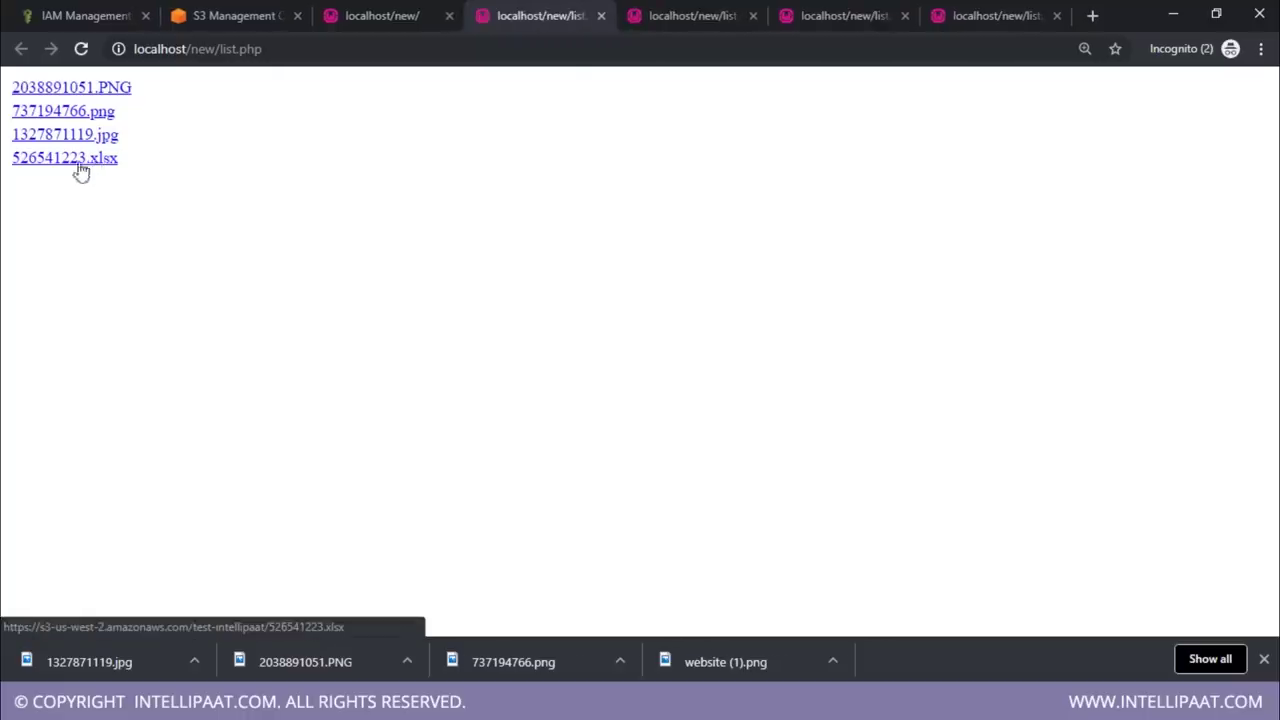
Download 526541223.xlsx, open it in Excel past the add-in error, then close it.
left_click(83, 166)
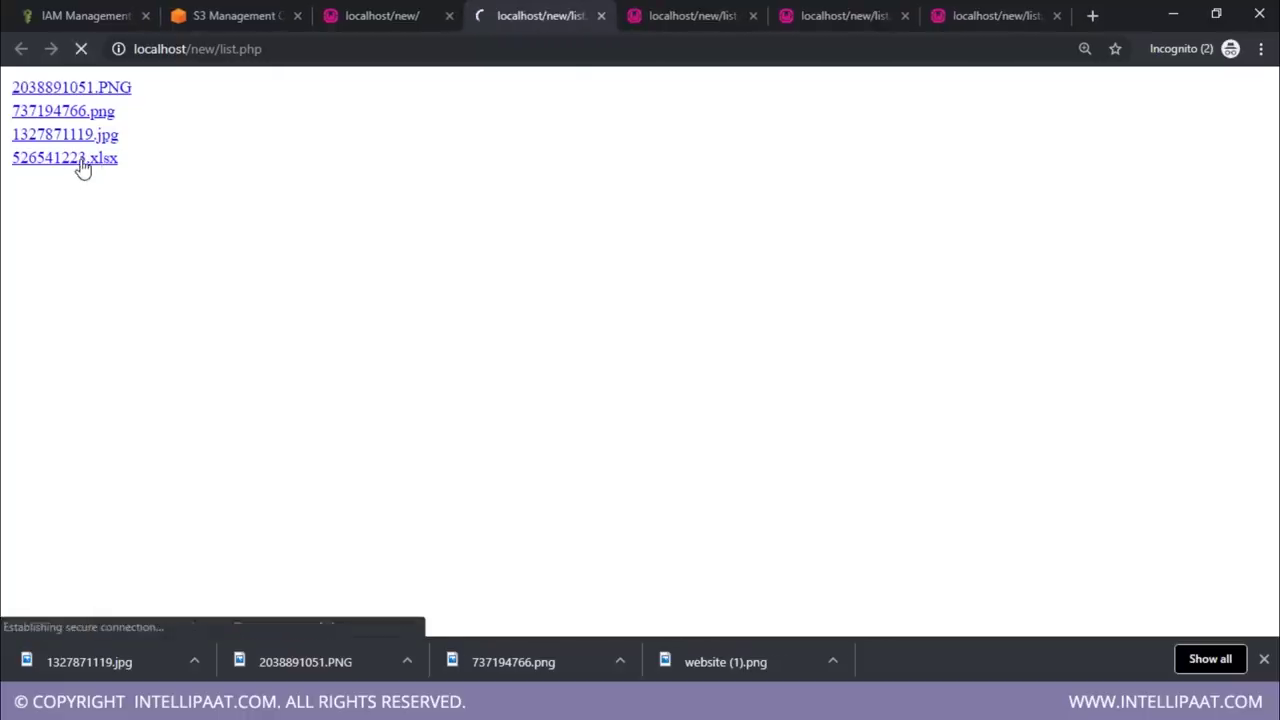
left_click(116, 668)
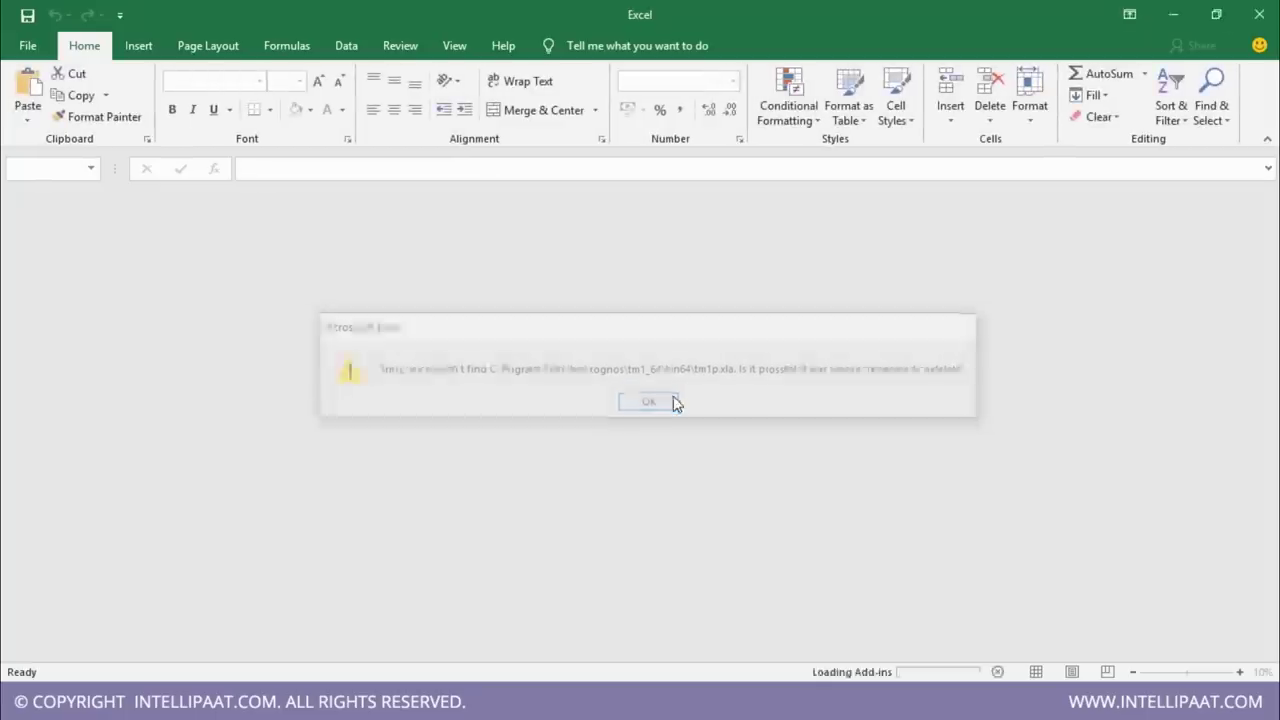
left_click(674, 403)
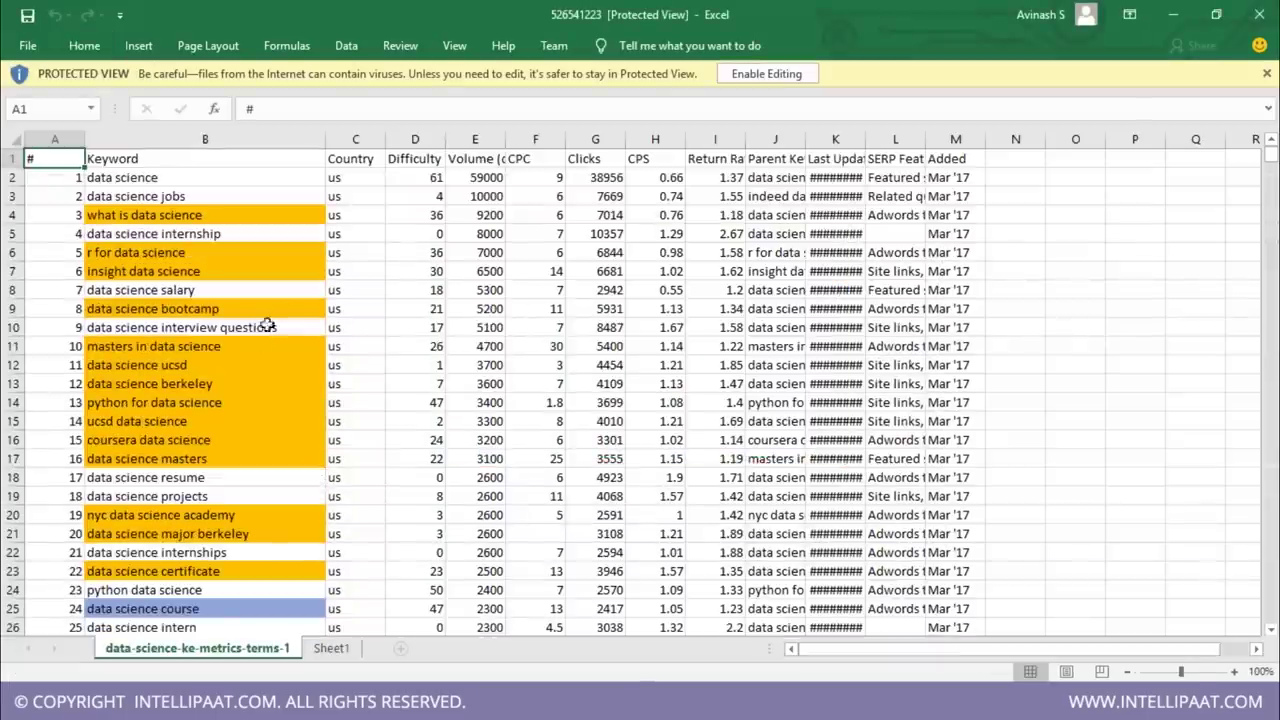
left_click(1258, 15)
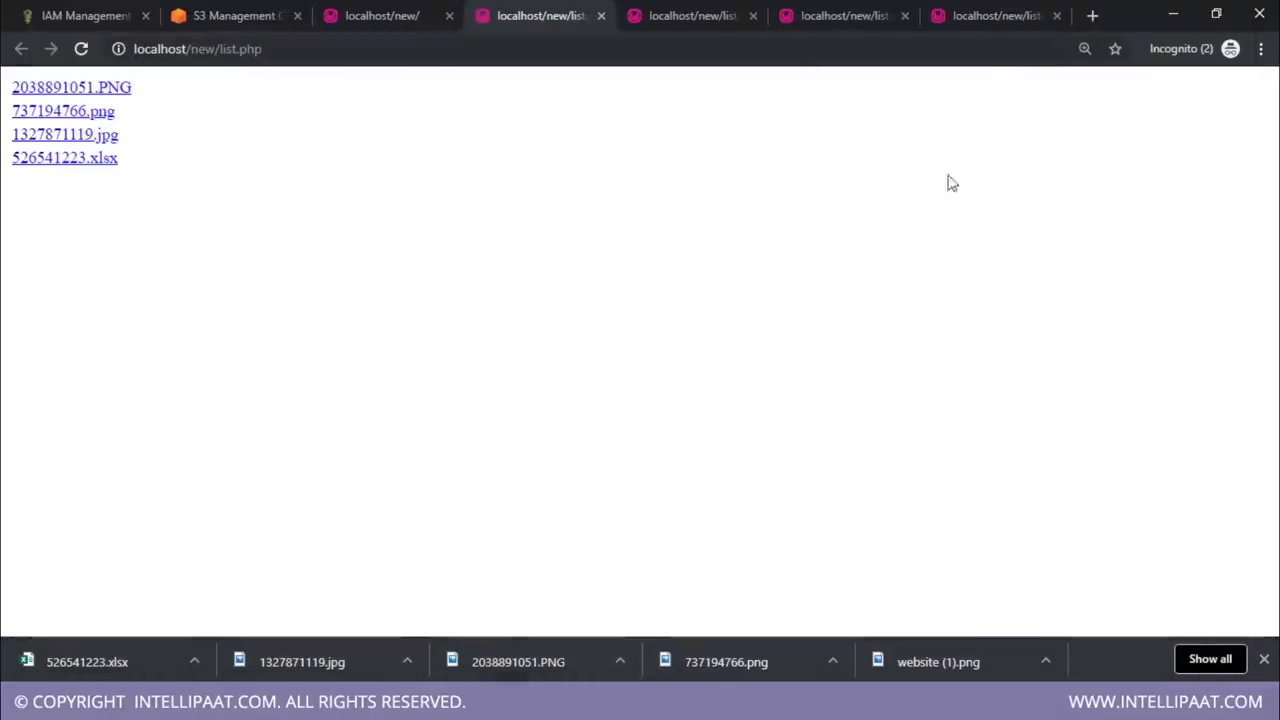
Run select * from names; in the MySQL console and match its four rows to the uploaded files.
double_click(141, 48)
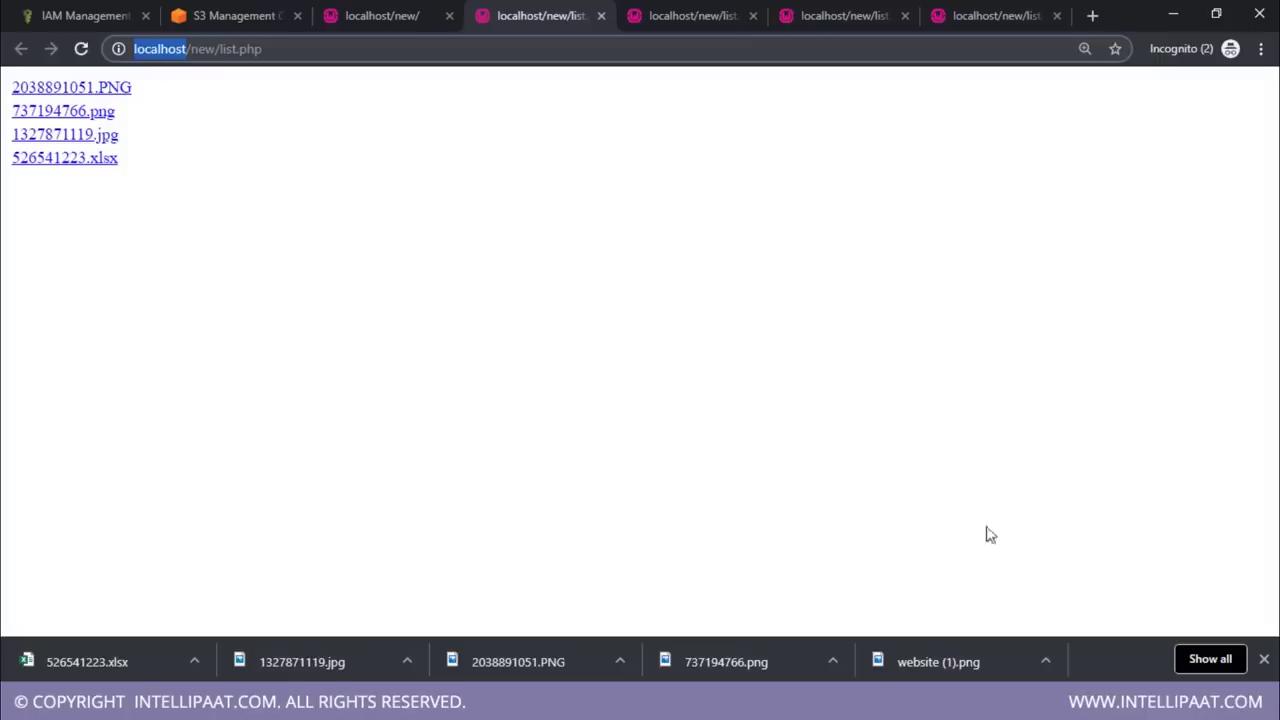
key("alt+Tab")
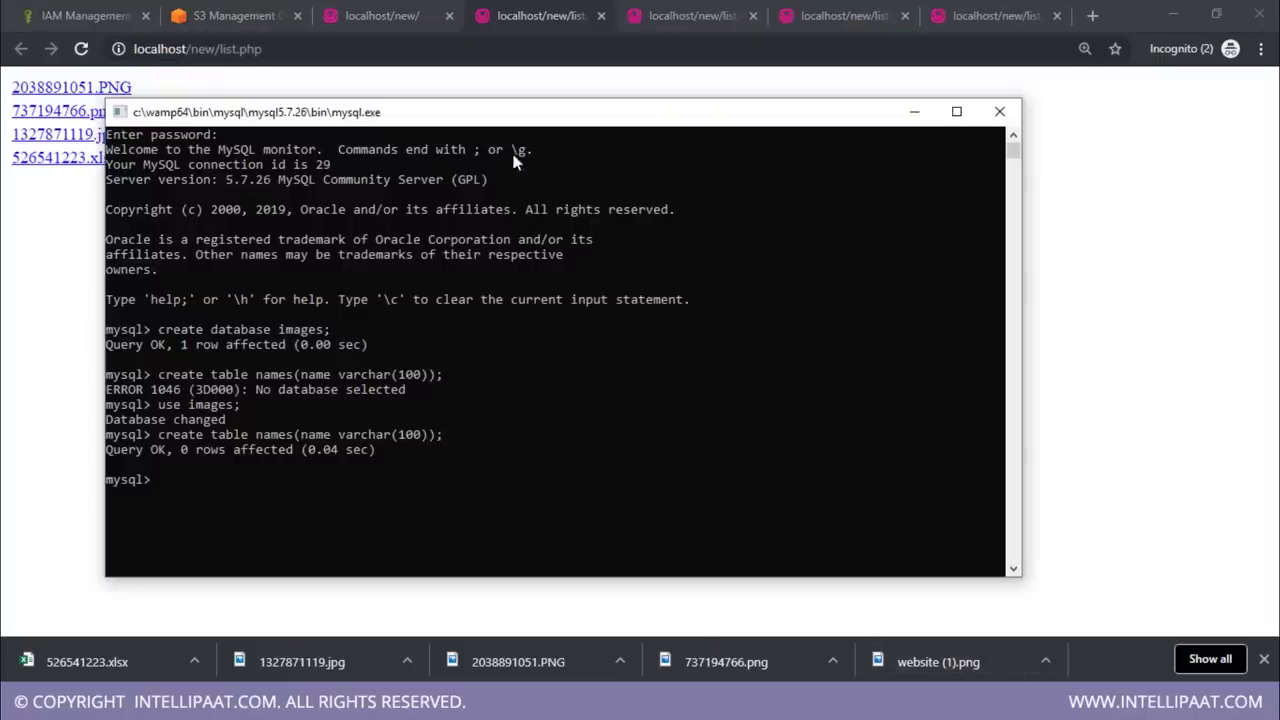
left_click_drag(528, 118, 898, 108)
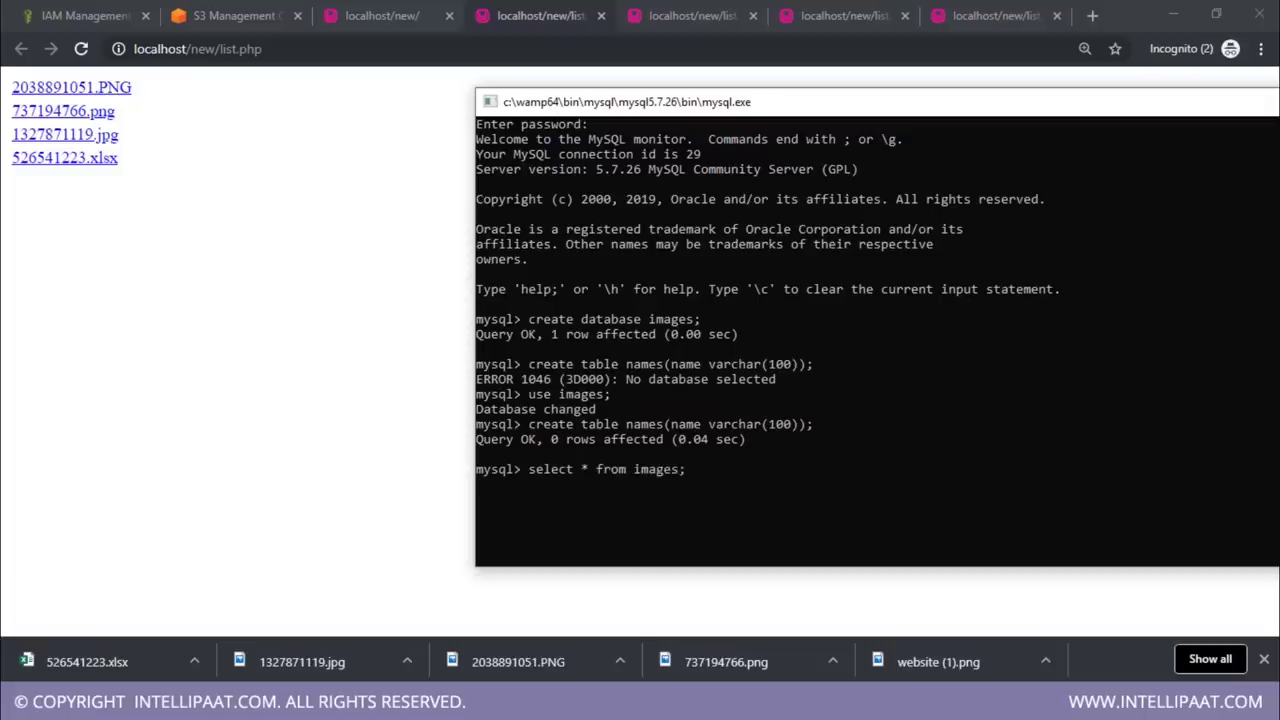
key("Return")
key("Up")
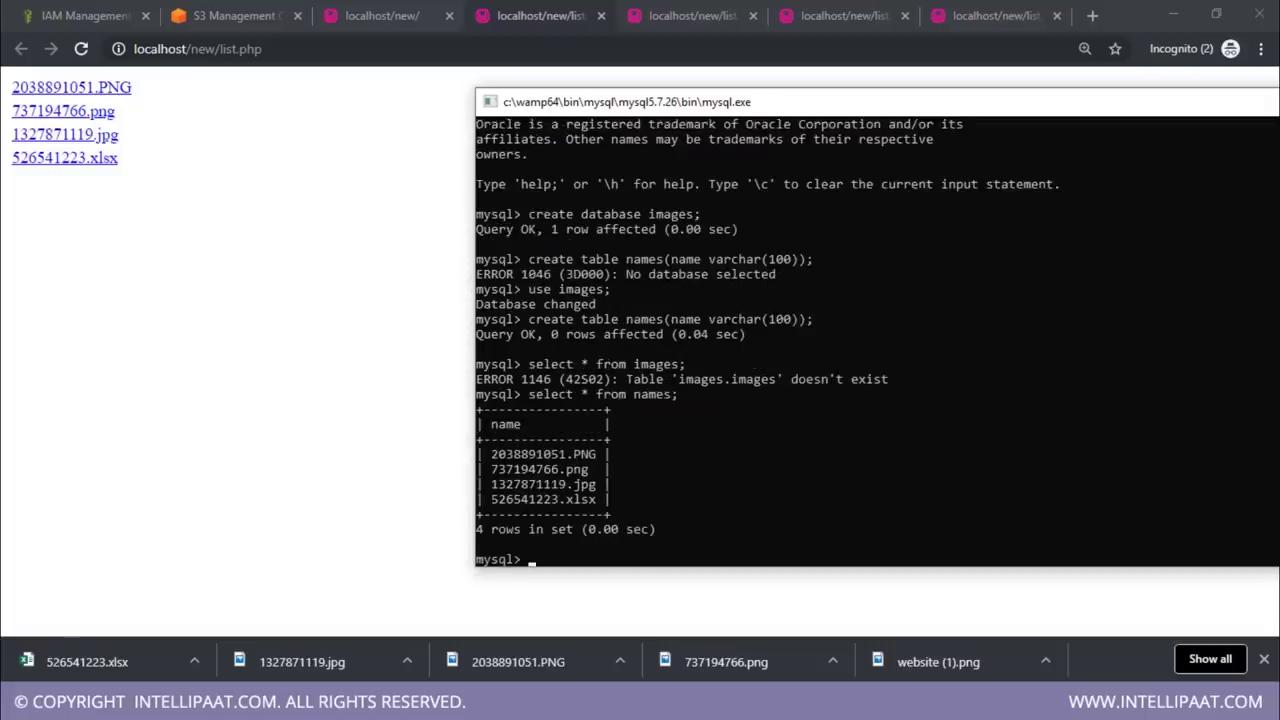
left_click_drag(521, 494, 518, 455)
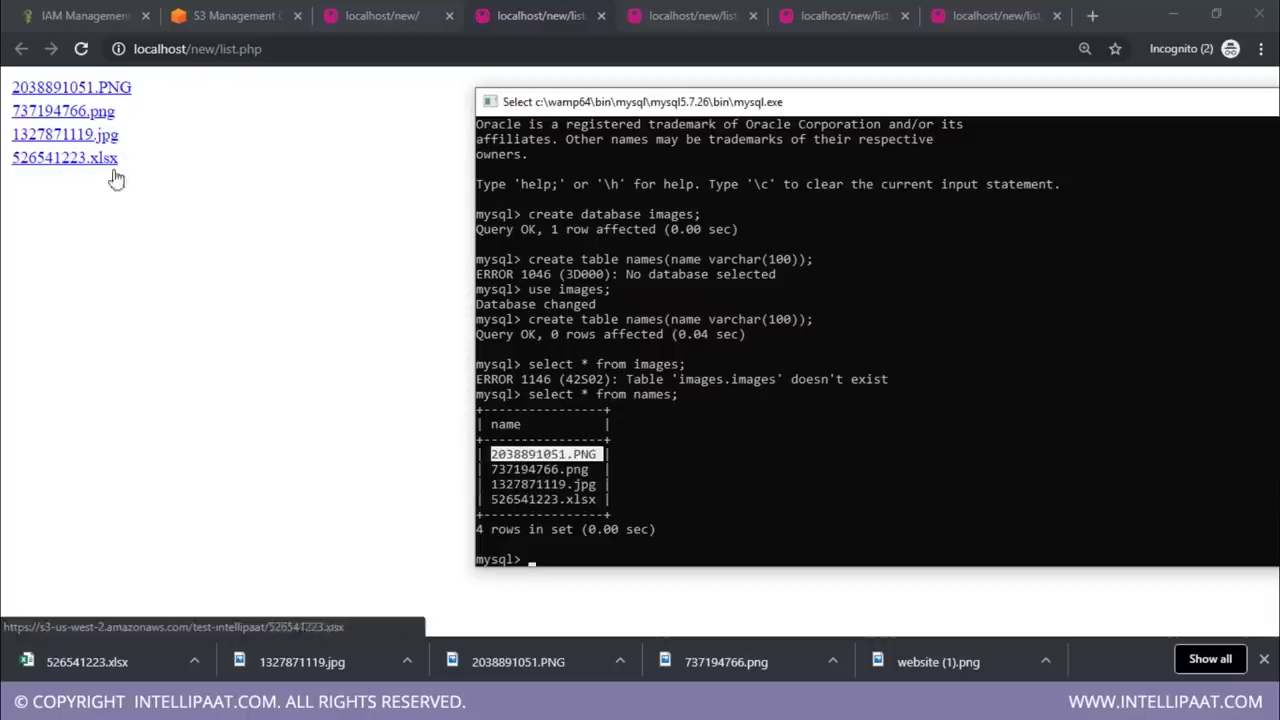
left_click(287, 381)
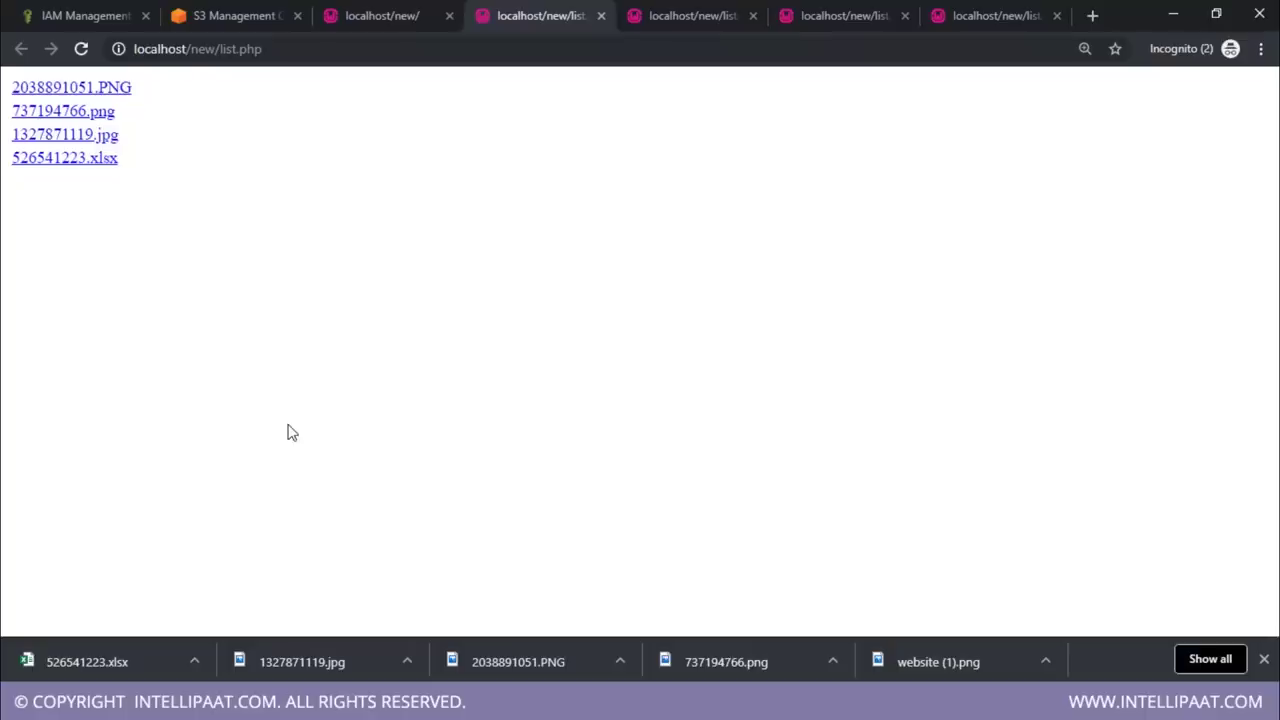
Open the AWS console home in a new tab, go to RDS, and start creating a database.
left_click(234, 23)
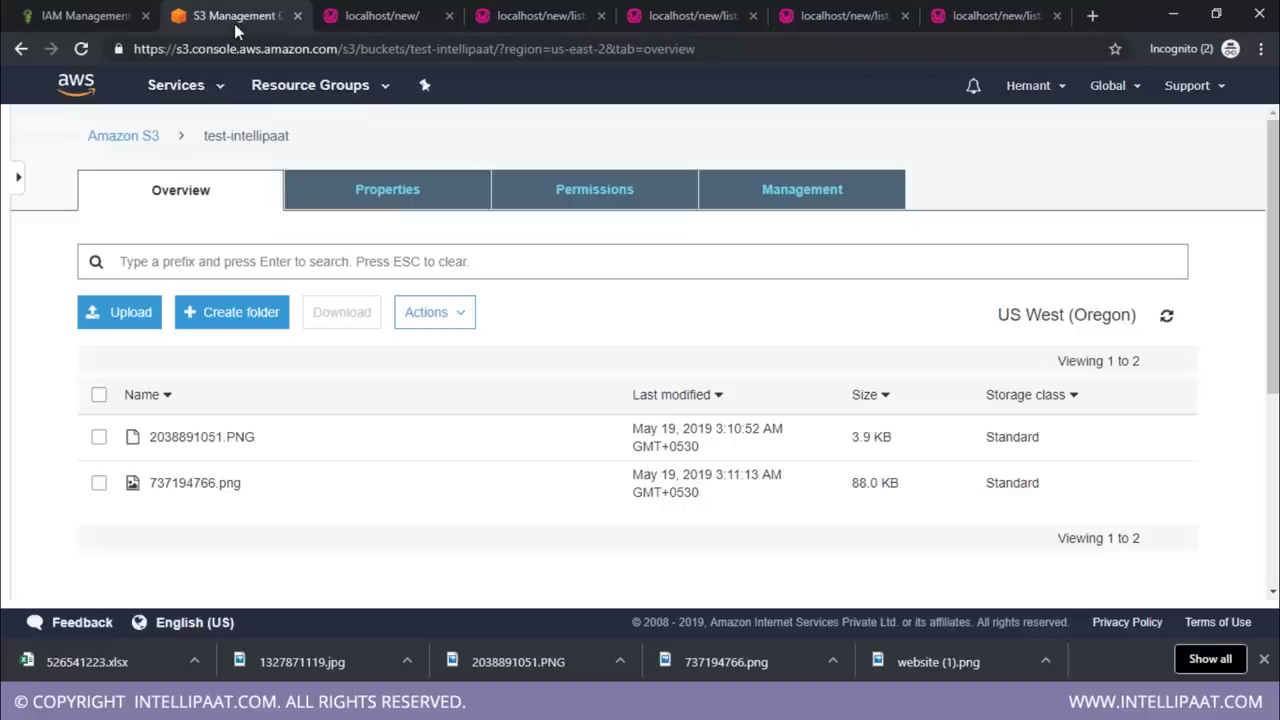
middle_click(76, 89)
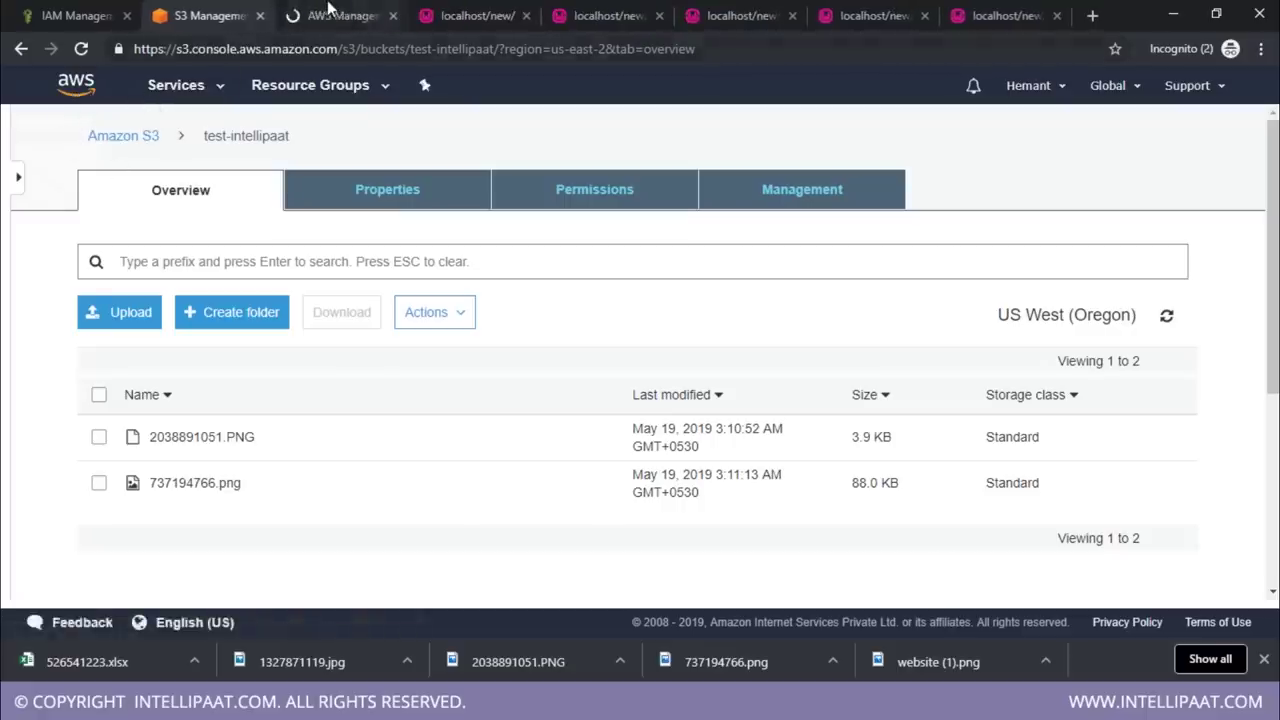
left_click(330, 12)
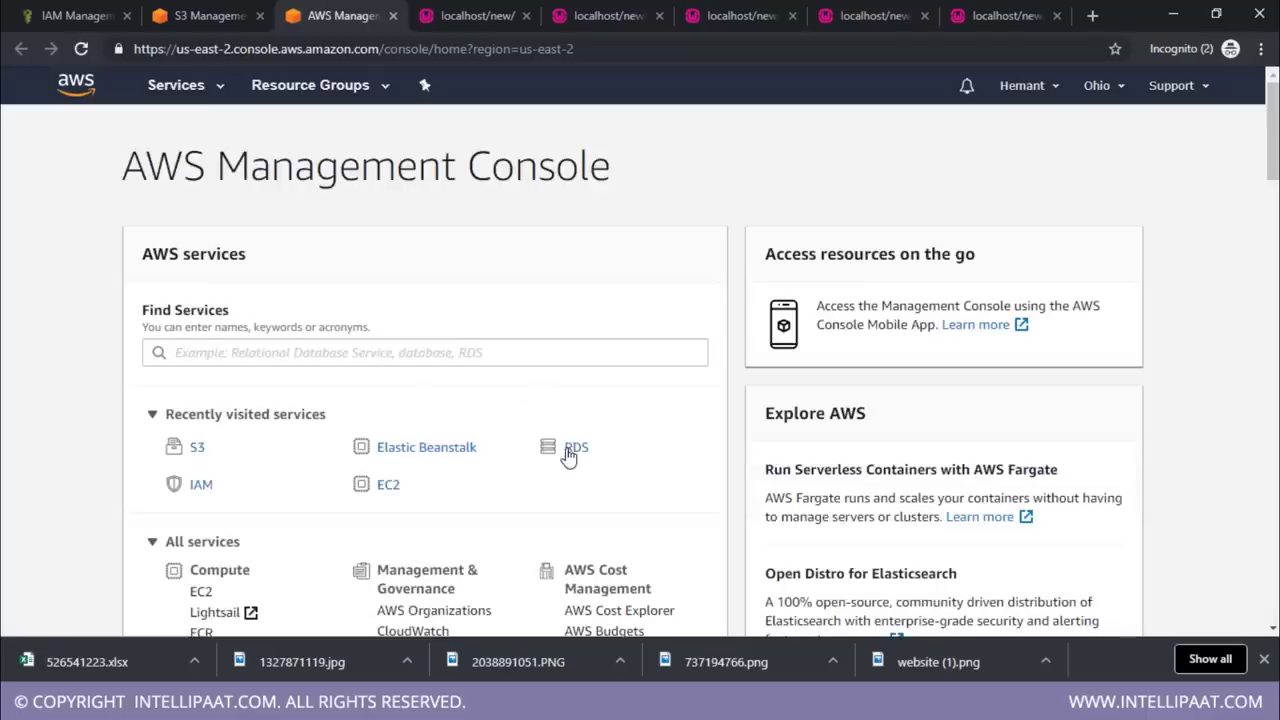
left_click(570, 449)
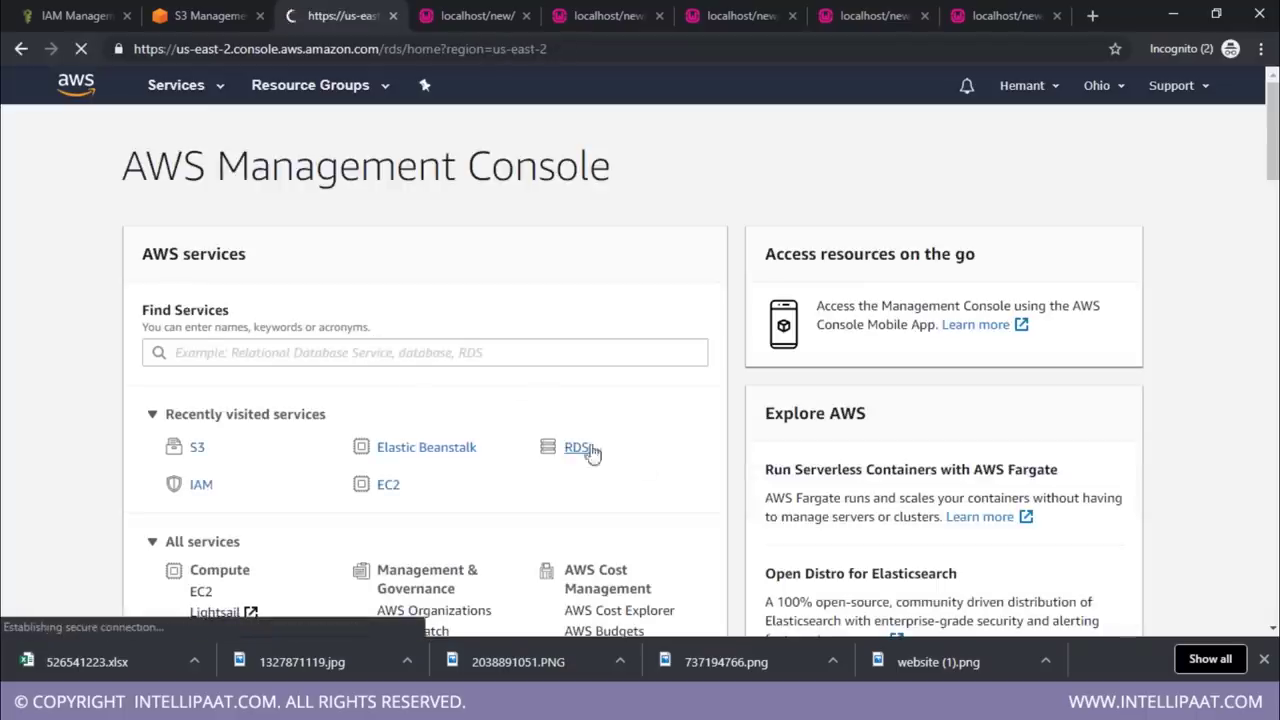
key("alt+Tab")
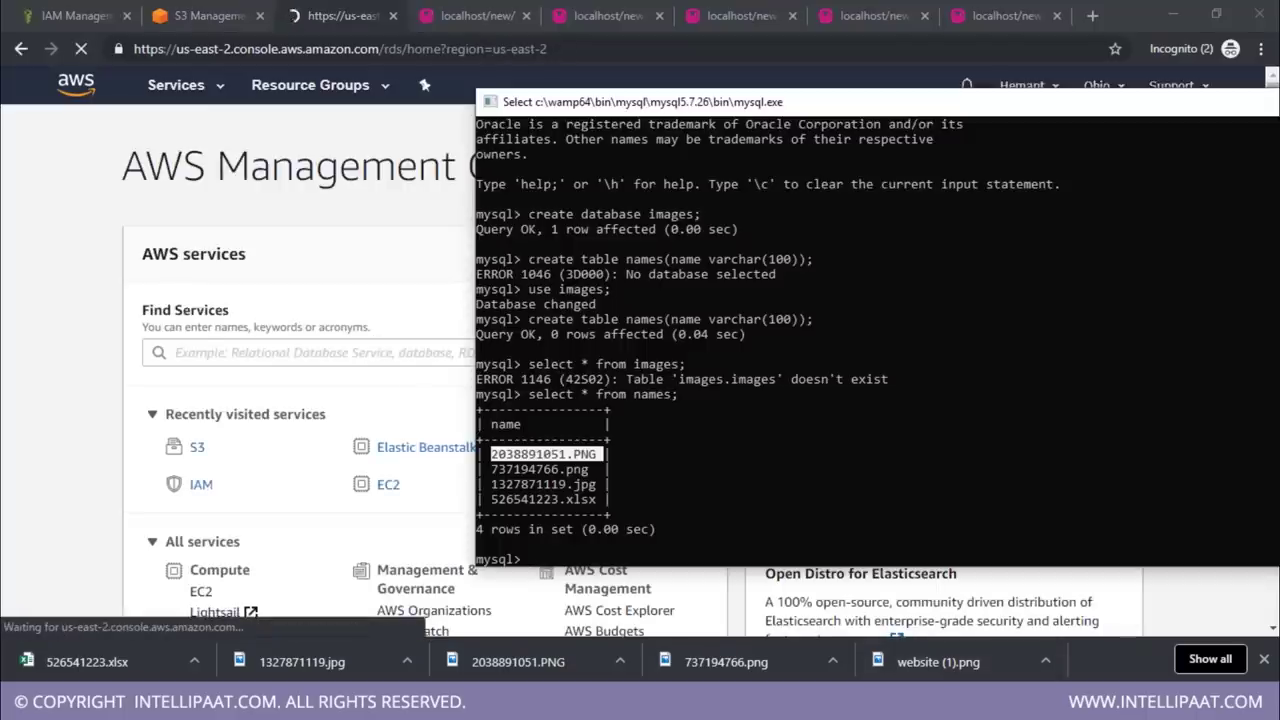
key("alt+Tab")
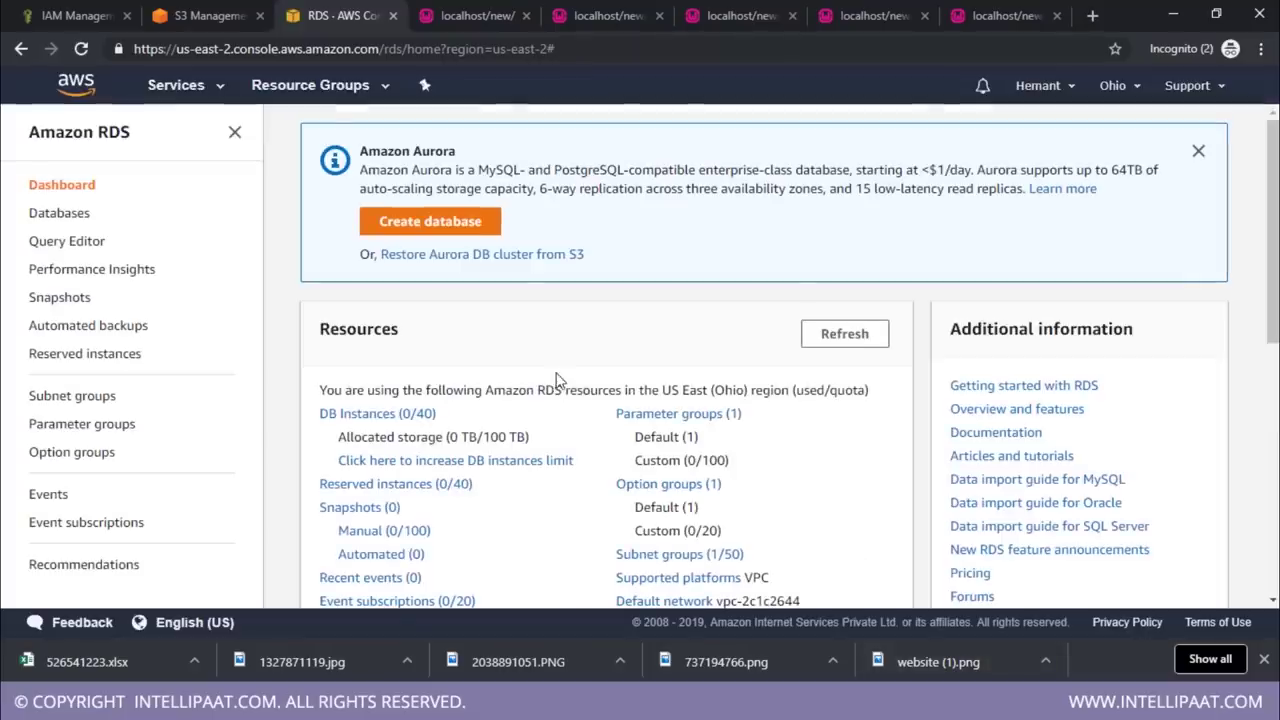
left_click(449, 224)
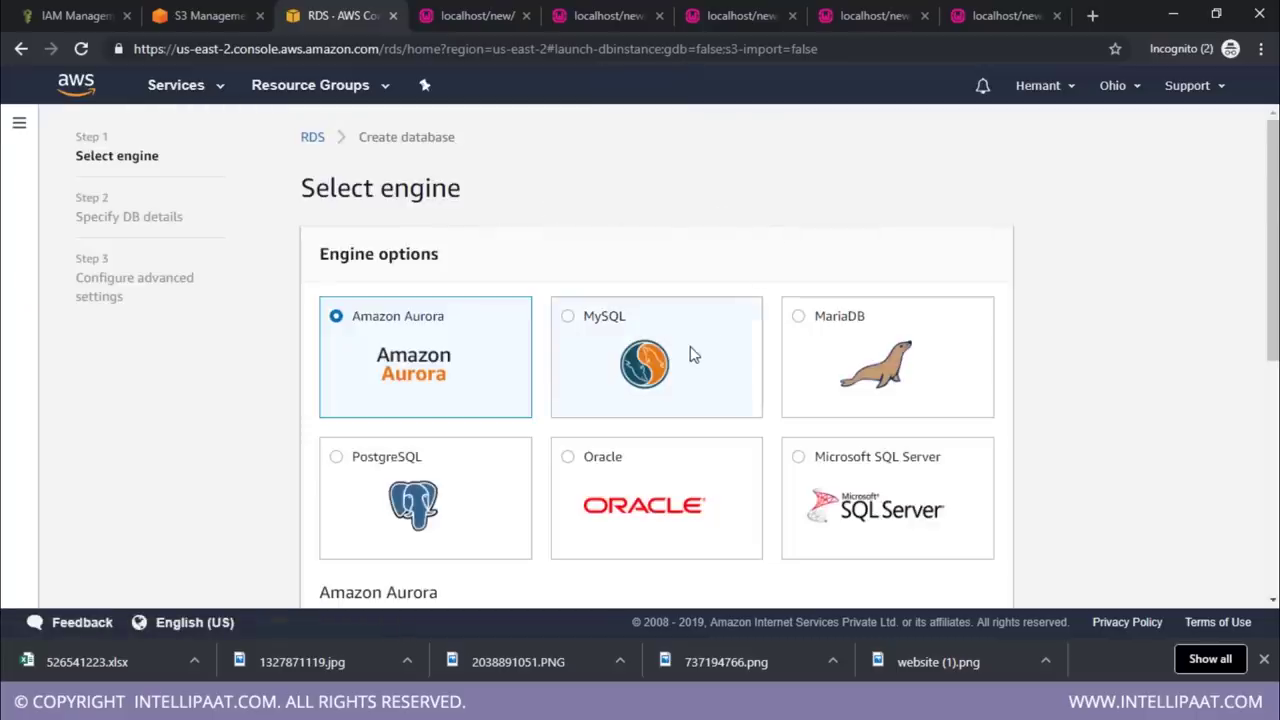
Choose MySQL with the Dev/Test use case, engine version 5.7.22, and free-tier-only options.
left_click(686, 360)
scroll(1100, 311, "down", 4)
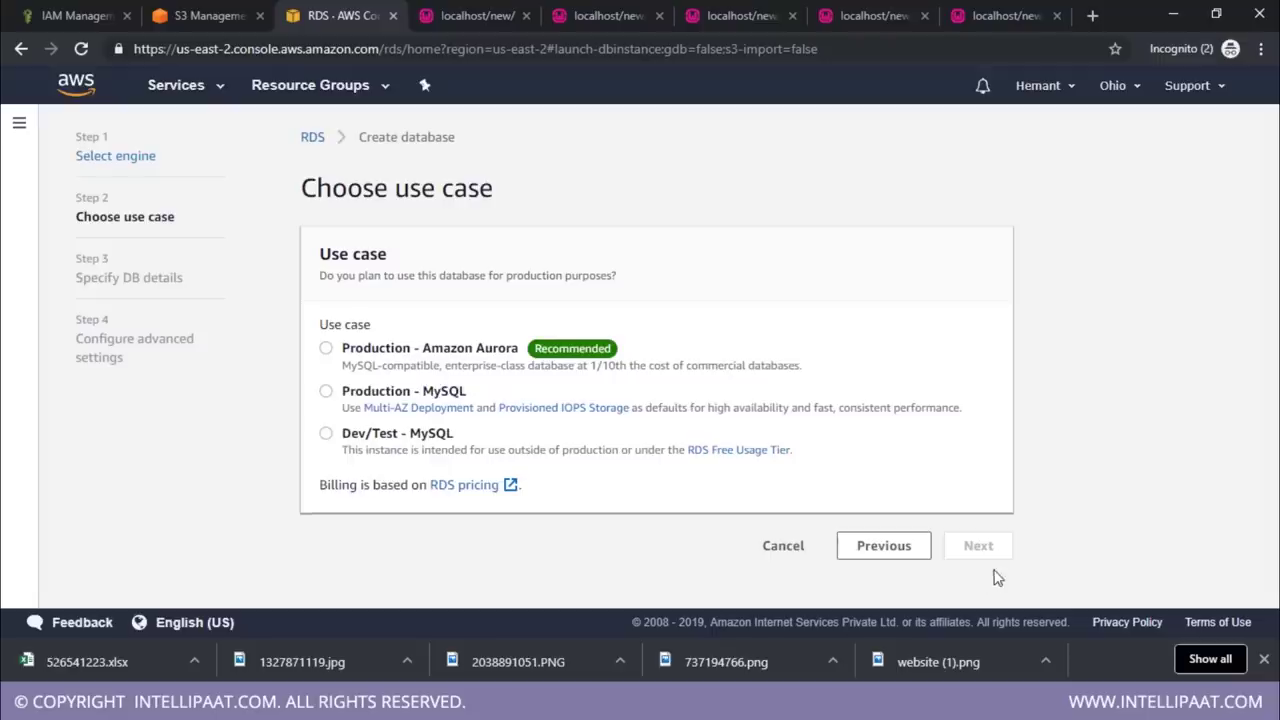
left_click(360, 443)
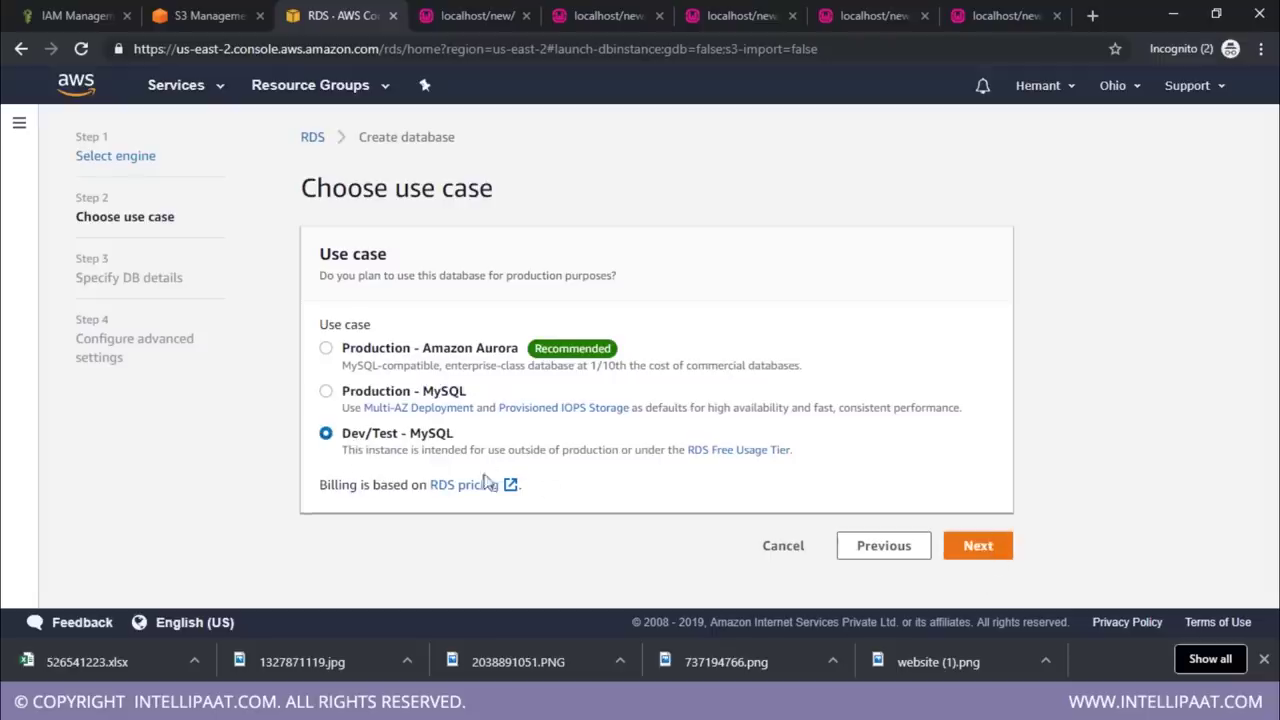
left_click(960, 555)
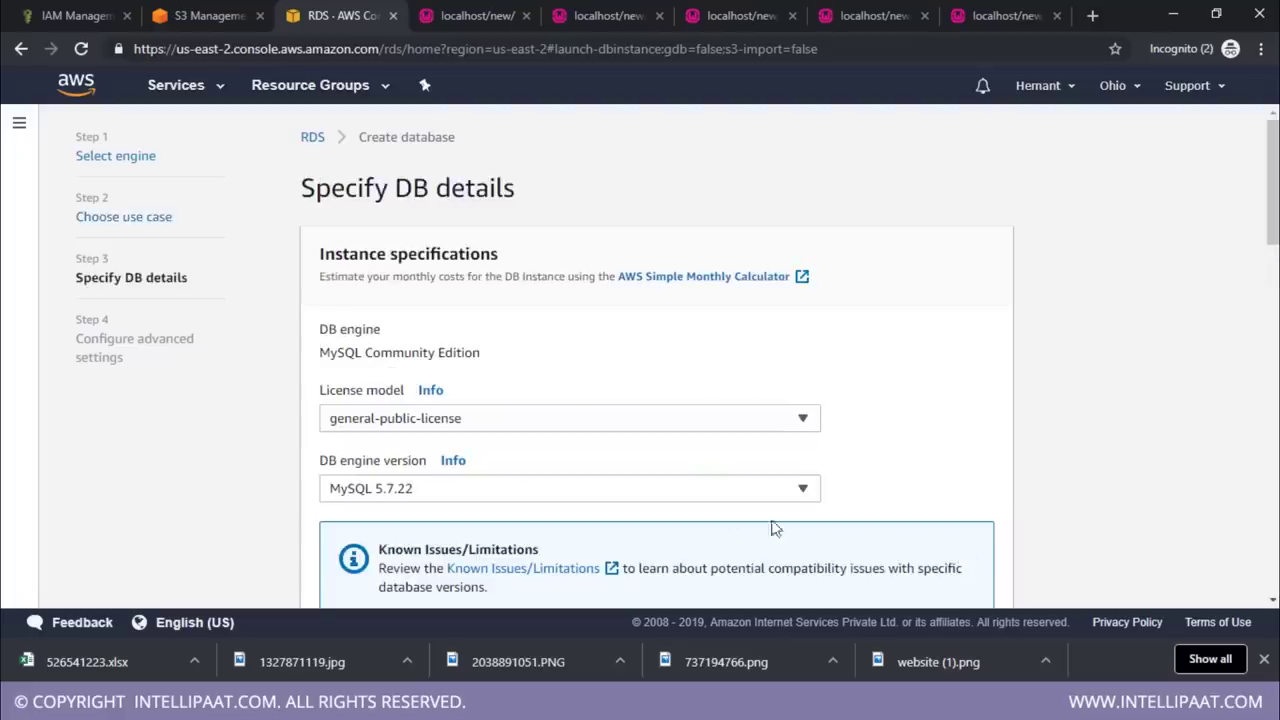
scroll(700, 366, "down", 2)
left_click(475, 302)
left_click(475, 302)
scroll(652, 338, "down", 2)
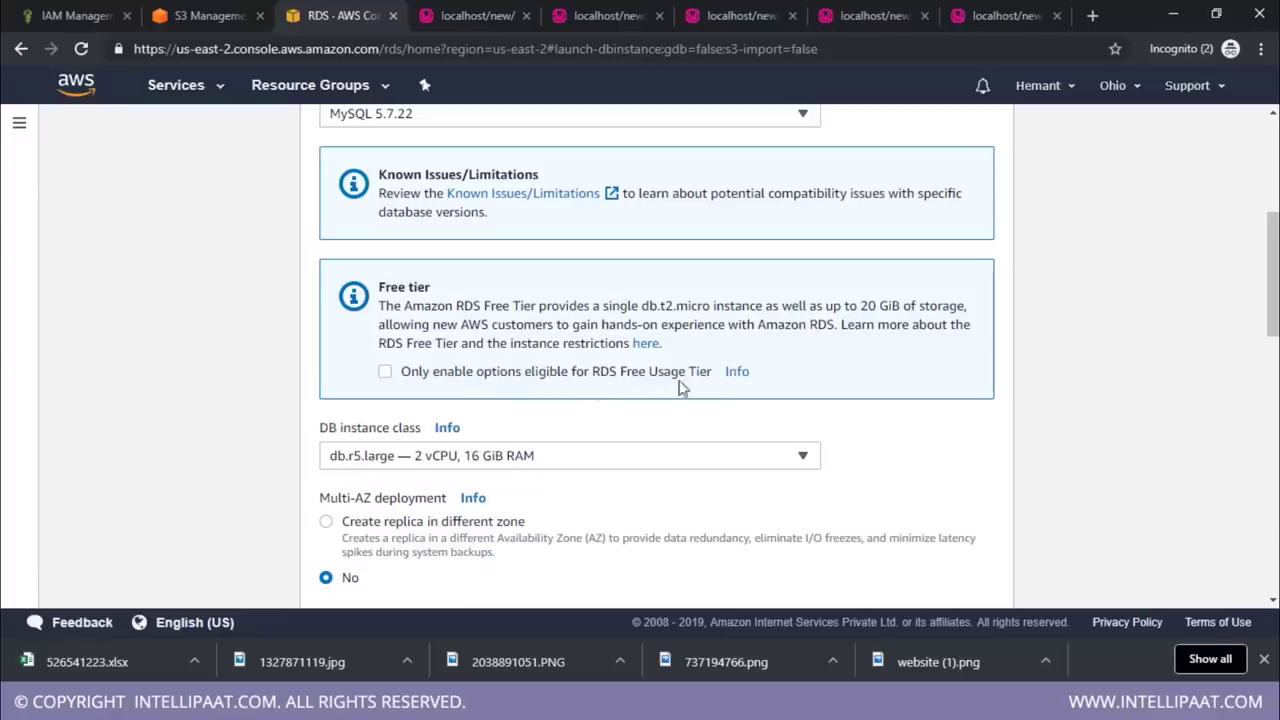
left_click(385, 372)
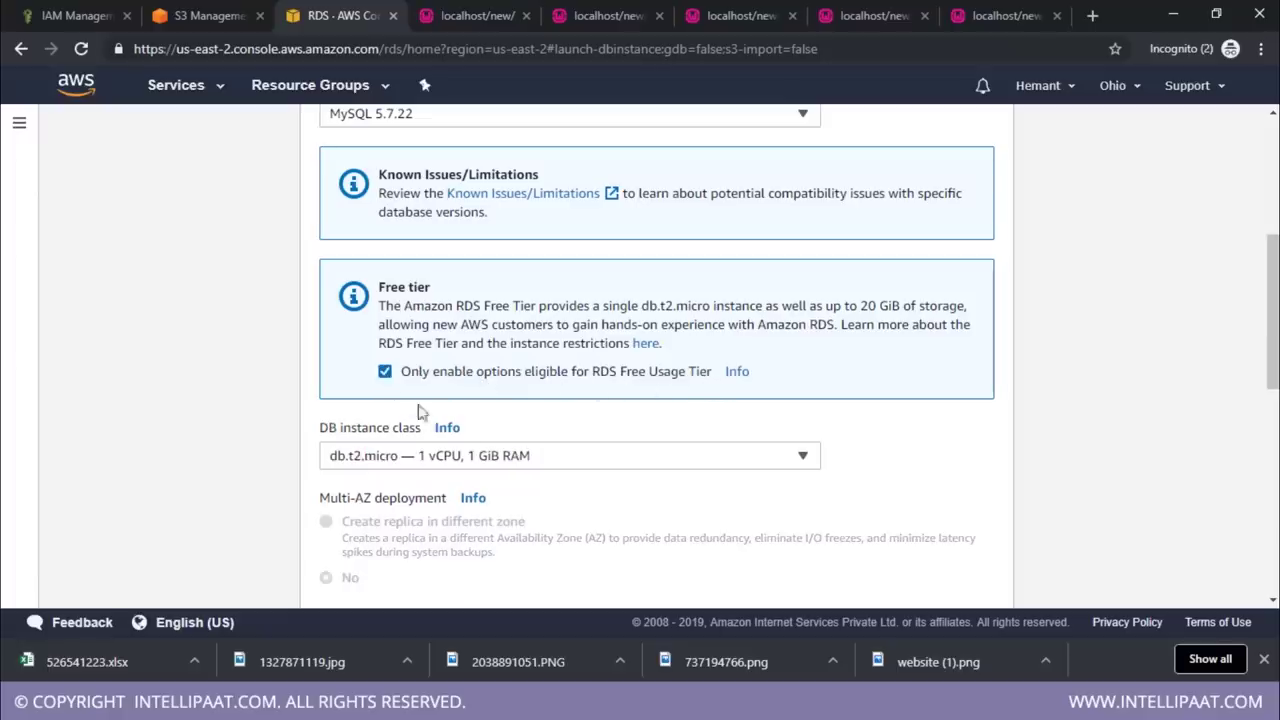
scroll(649, 420, "down", 7)
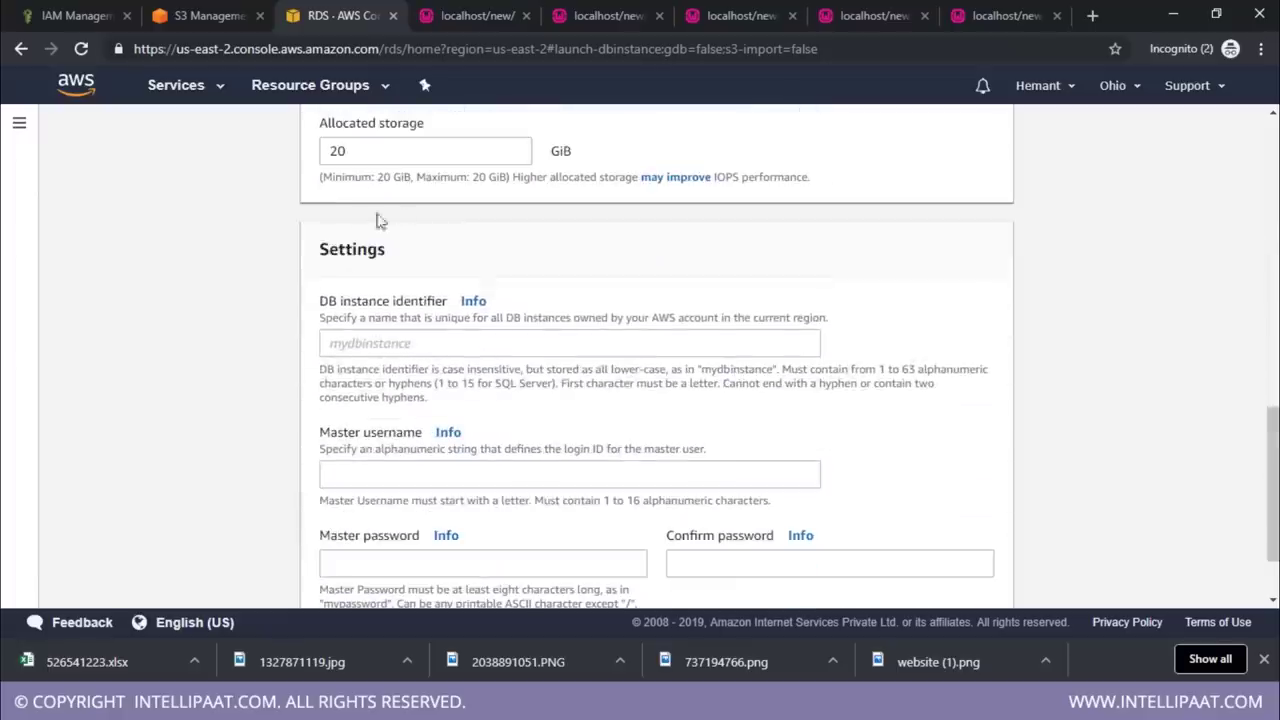
scroll(460, 260, "up", 4)
scroll(447, 280, "down", 5)
Enter DB instance identifier web-demo plus the master username and password, then continue.
left_click(438, 252)
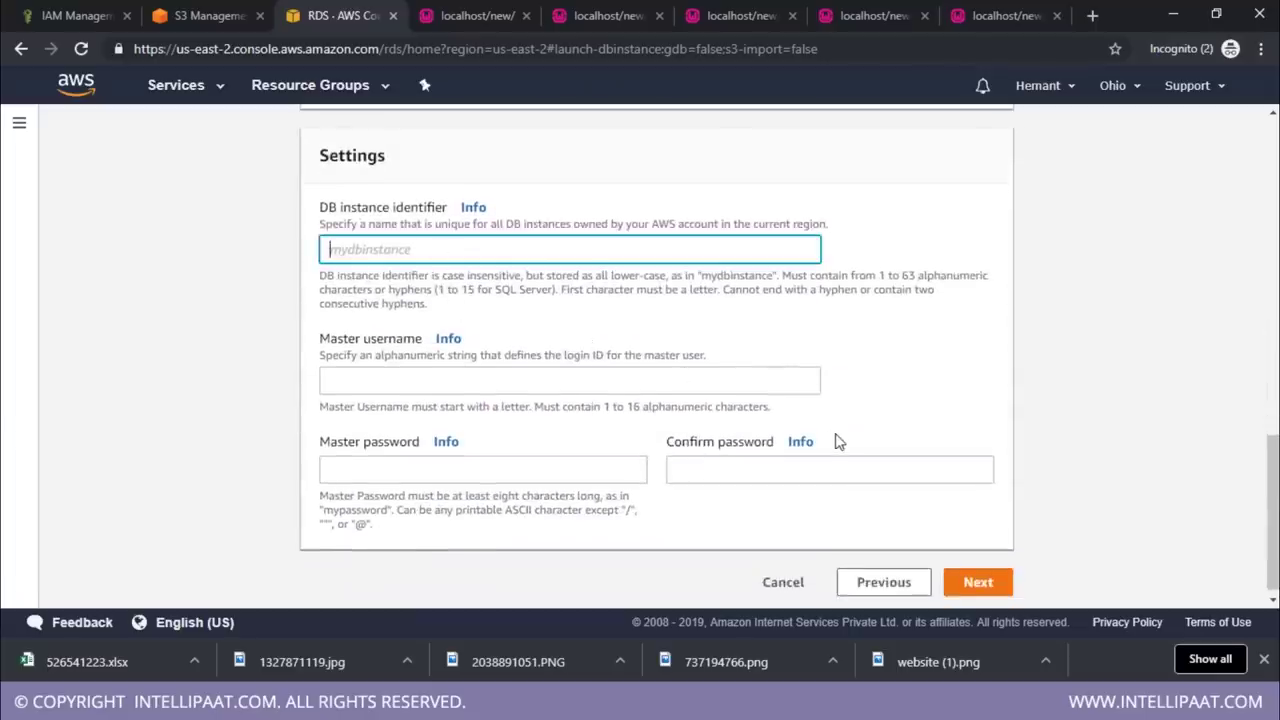
type("web-demo")
left_click(416, 383)
type("hemant")
key("Tab")
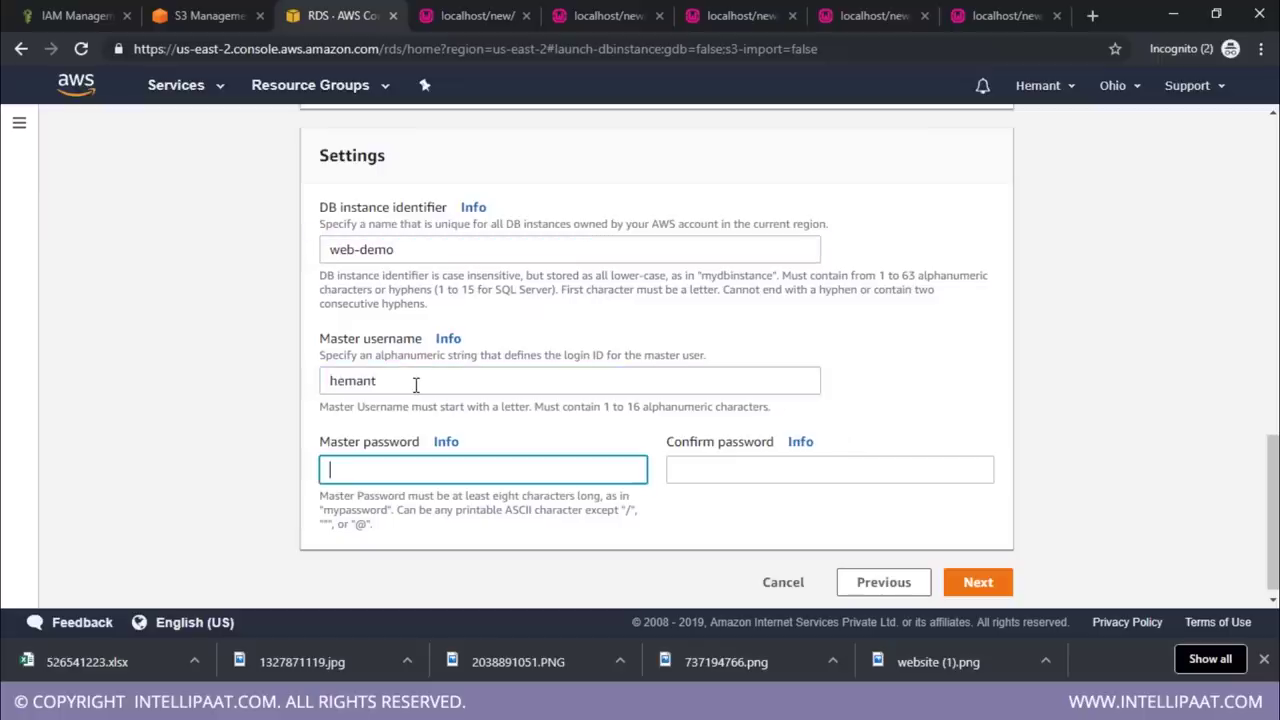
key("Tab")
left_click(978, 580)
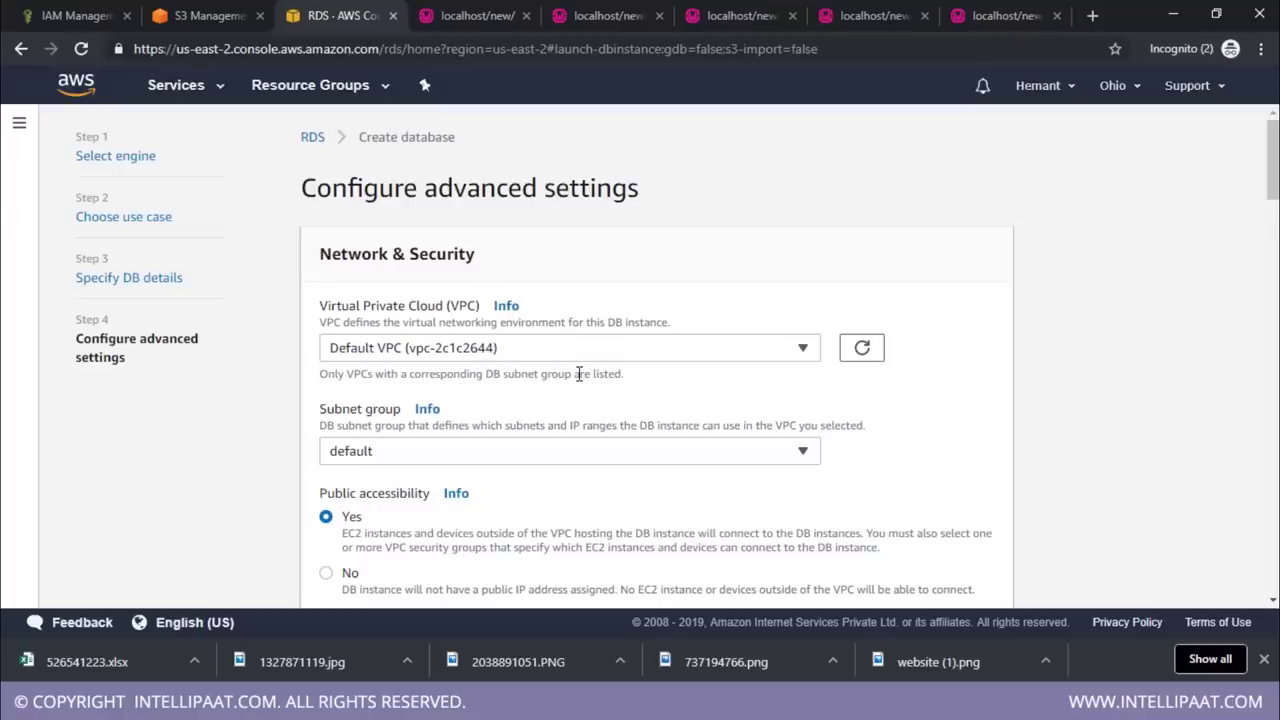
scroll(578, 374, "down", 2)
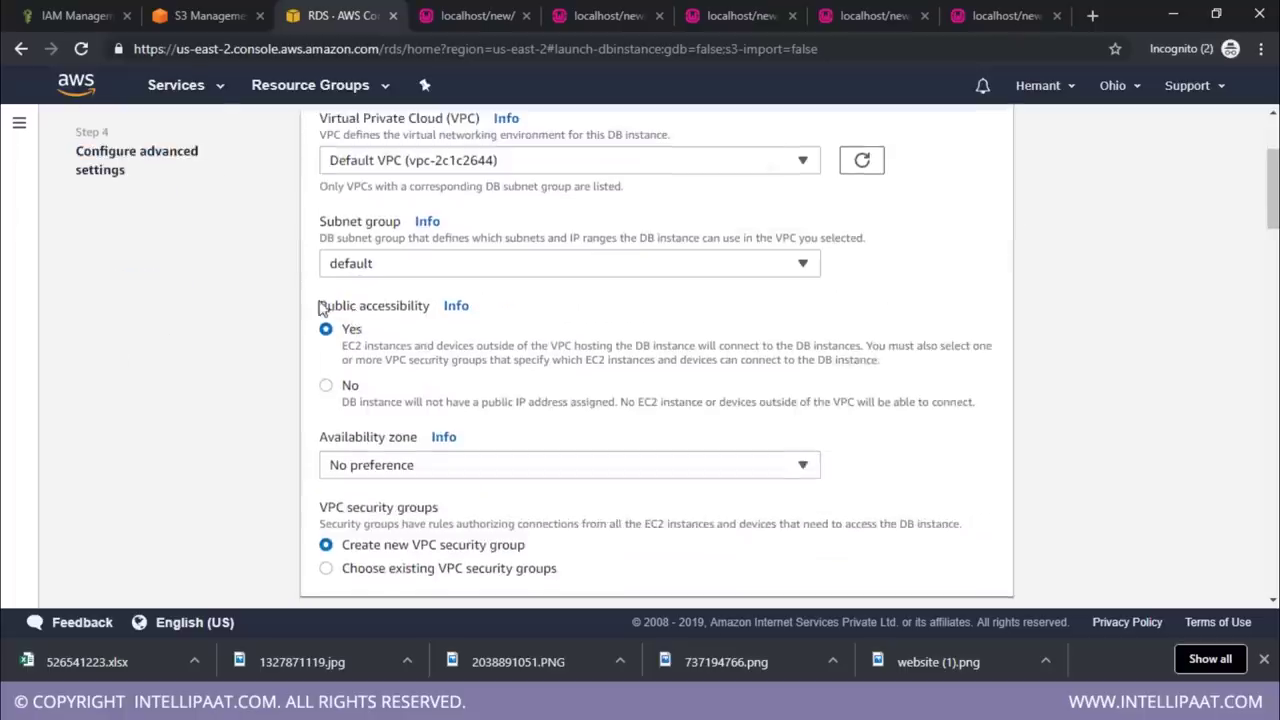
left_click_drag(320, 306, 430, 310)
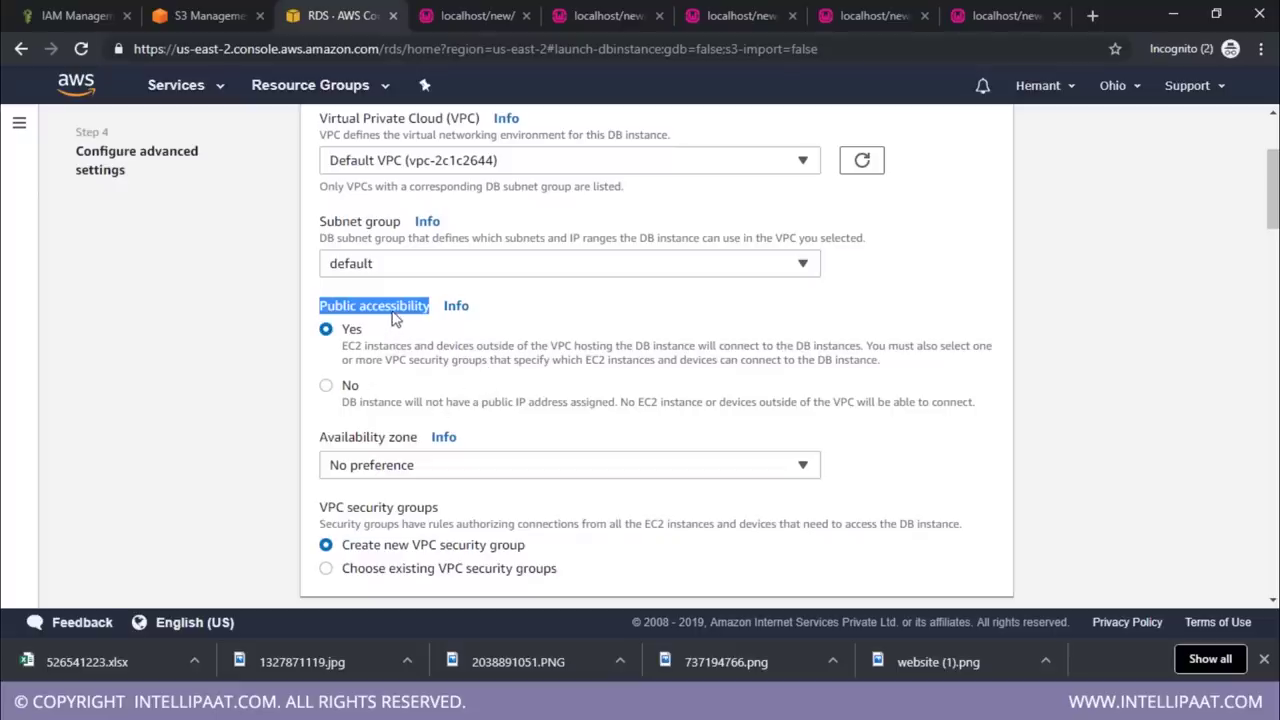
Keep the default VPC security group and name the database images.
scroll(395, 320, "down", 3)
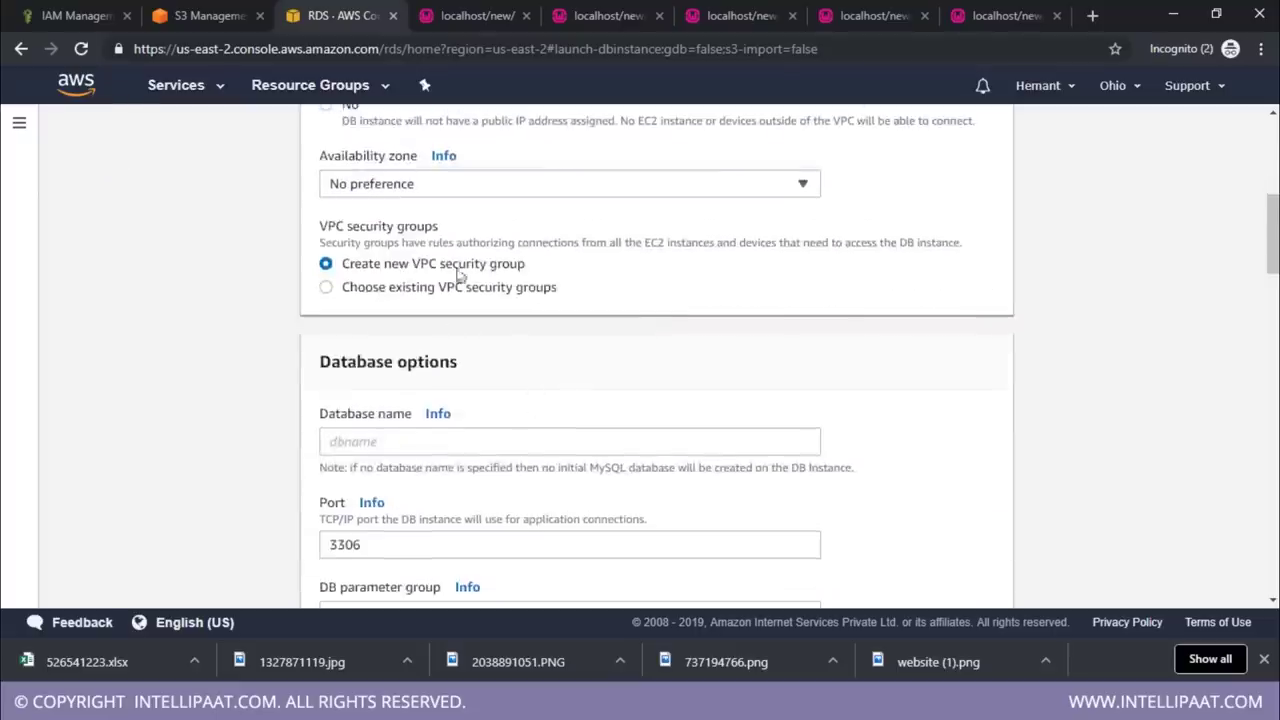
left_click(475, 293)
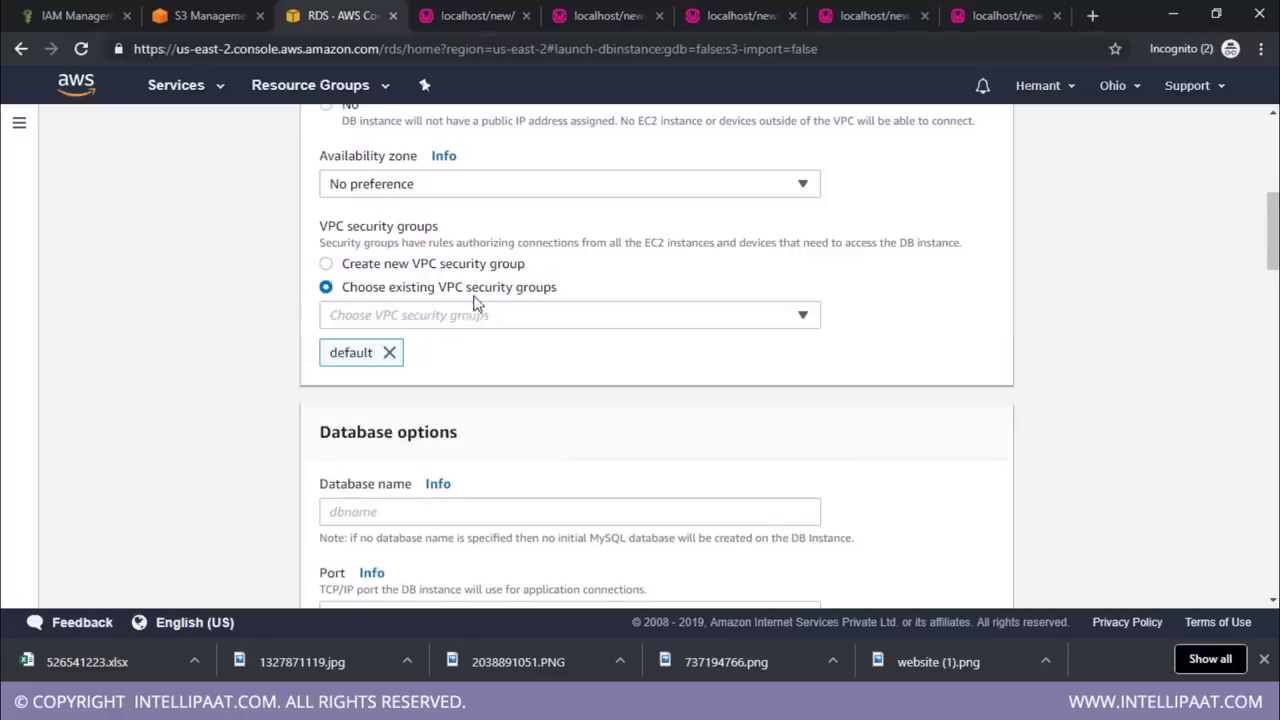
left_click(541, 322)
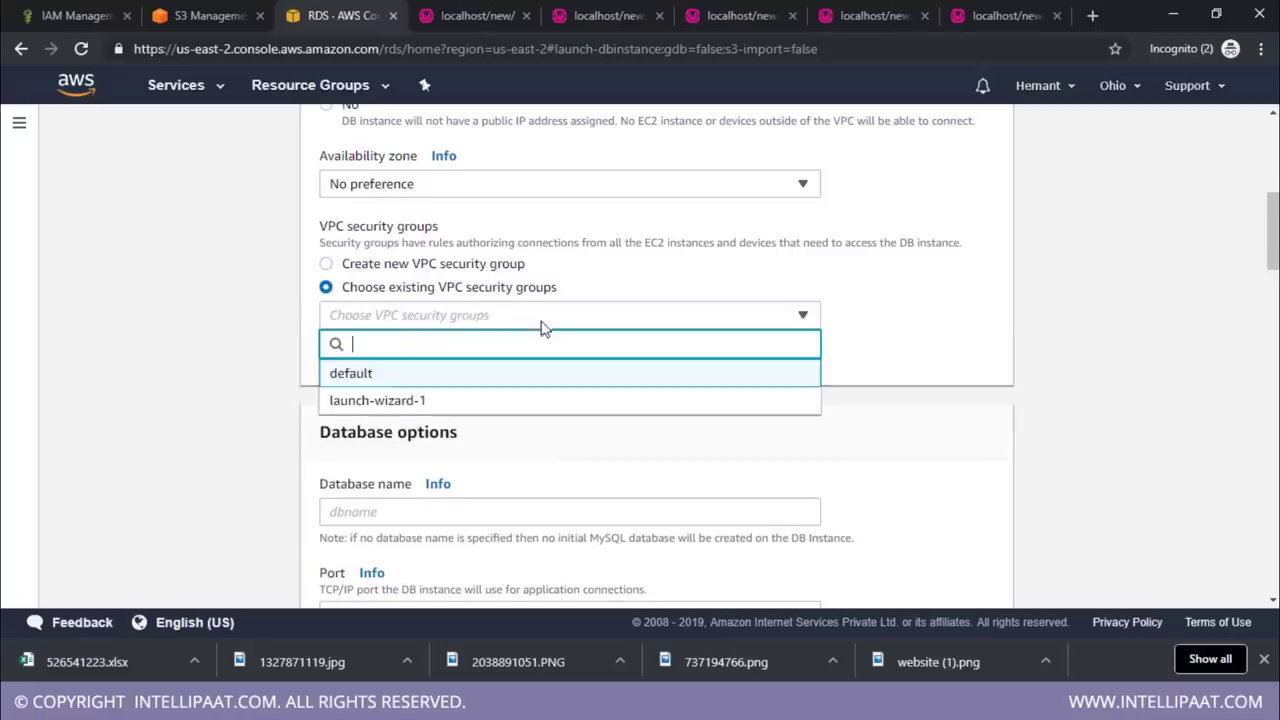
left_click(534, 384)
left_click(780, 318)
left_click(778, 372)
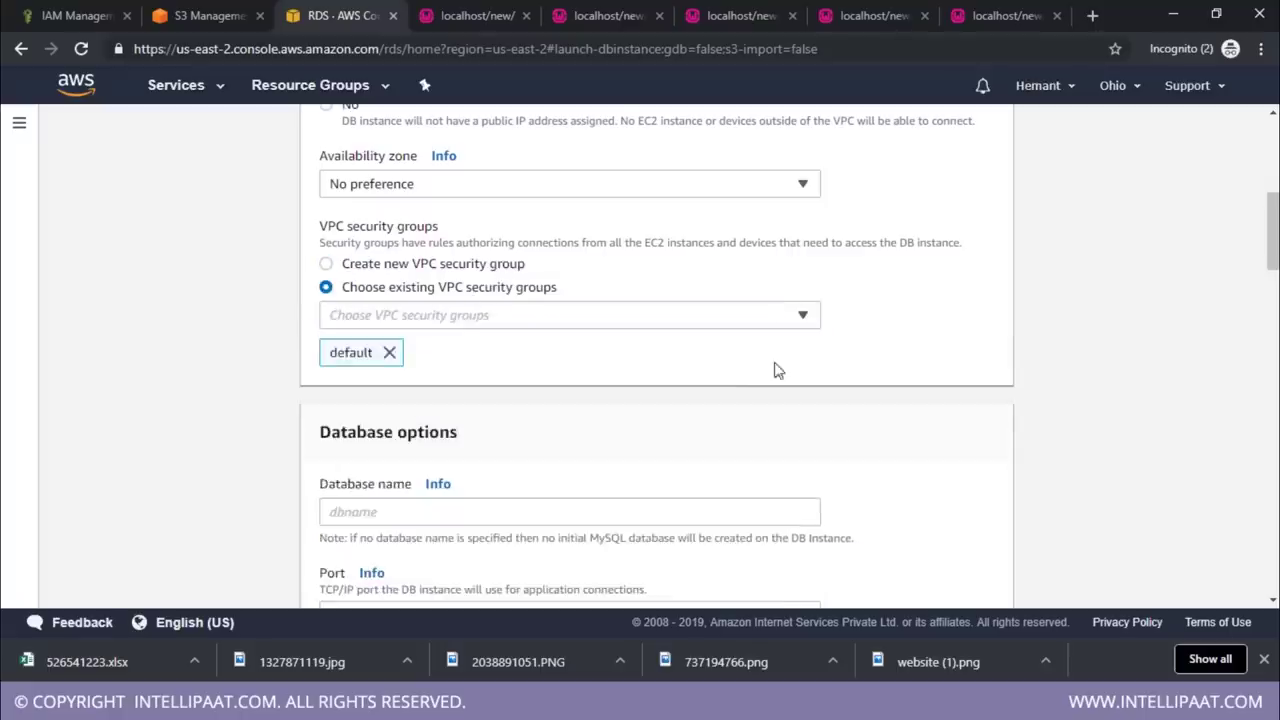
scroll(734, 394, "down", 2)
left_click(452, 325)
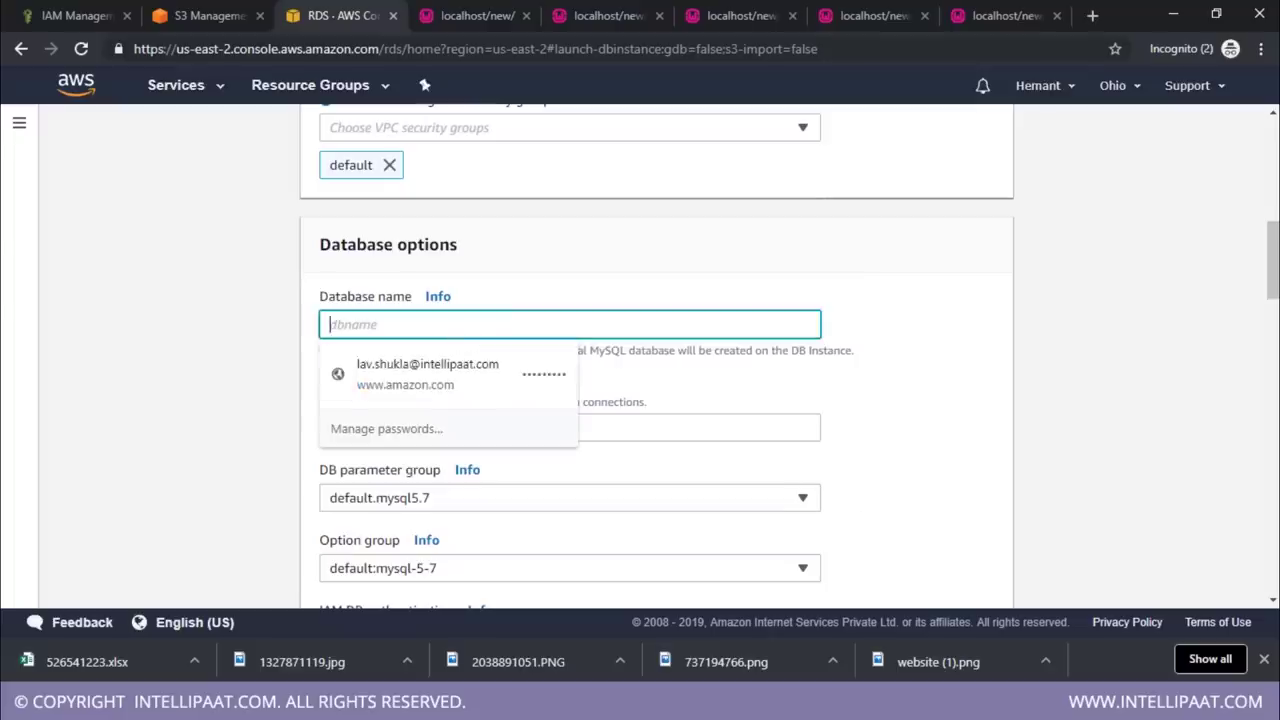
type("images")
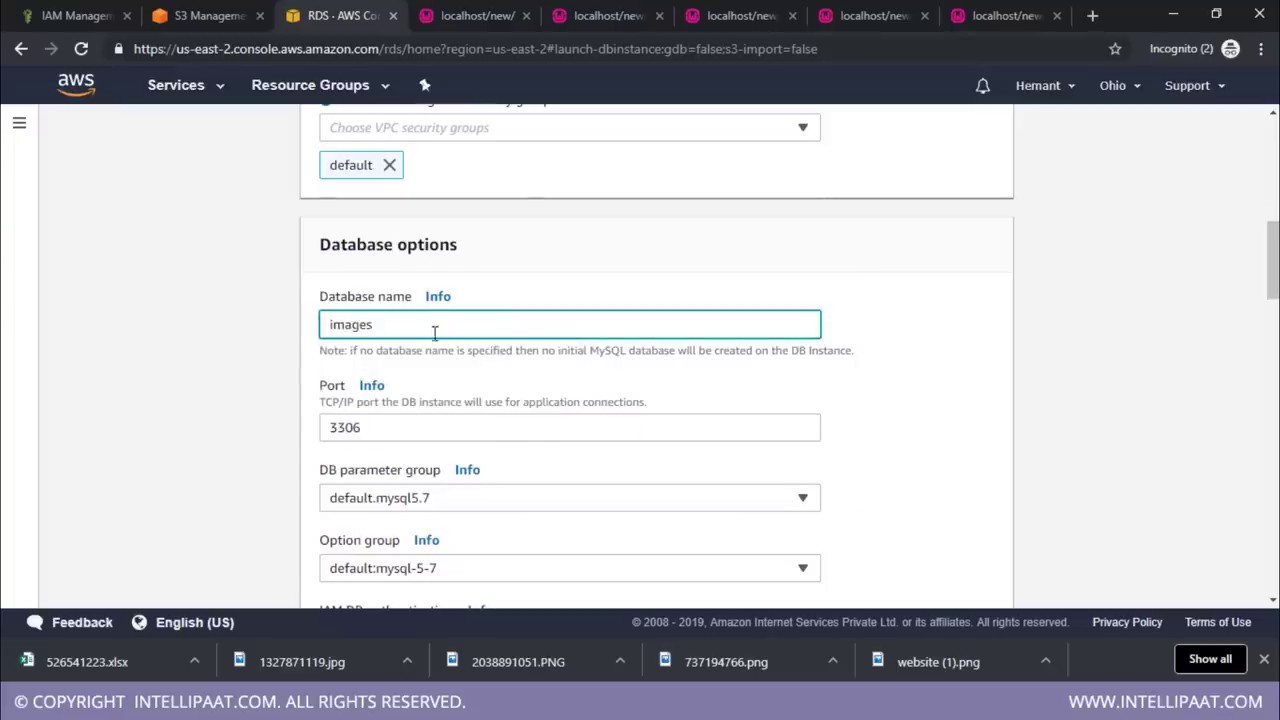
Set backup retention to 0 days, disable auto minor version upgrade, and create the database.
scroll(457, 331, "down", 10)
scroll(526, 337, "down", 2)
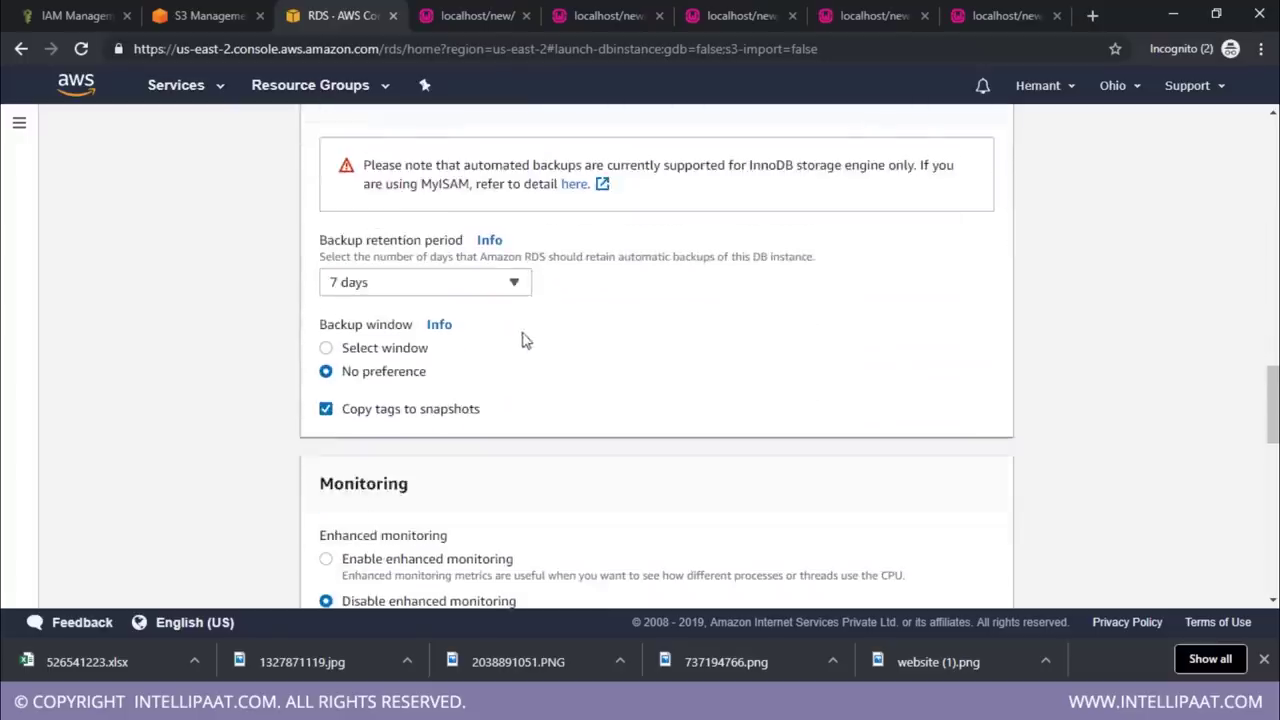
left_click(432, 290)
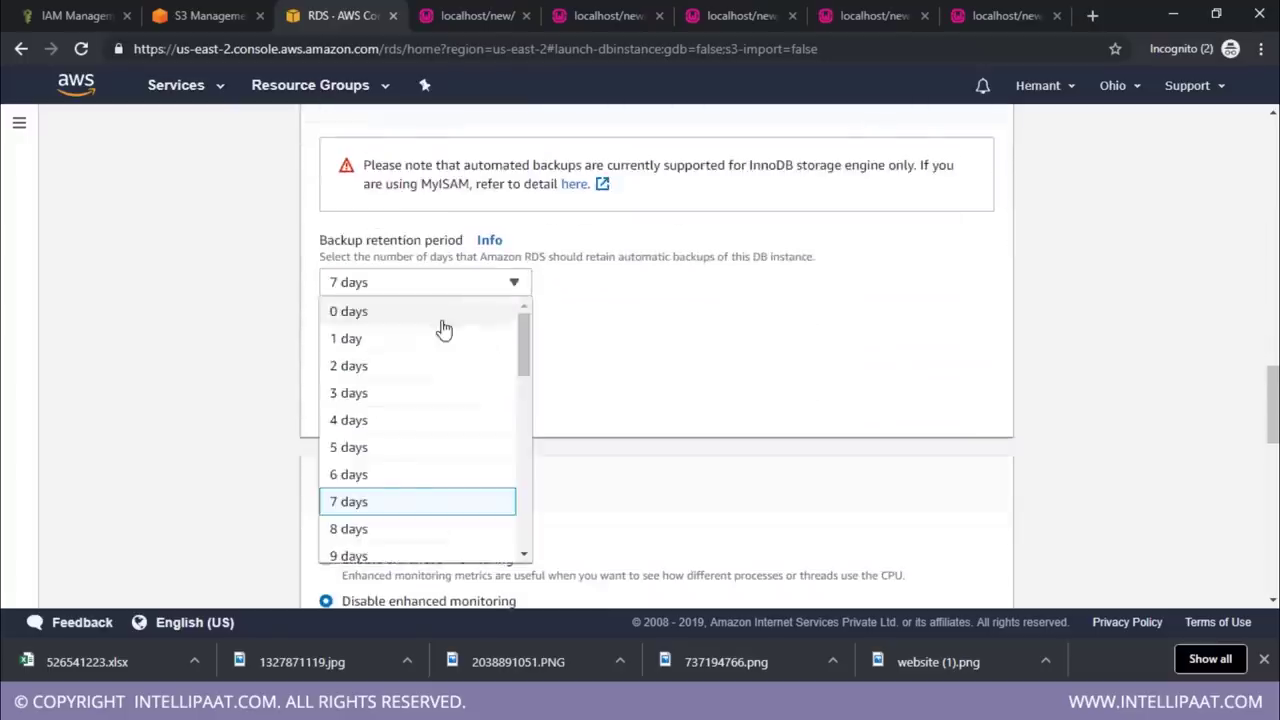
left_click(440, 316)
scroll(563, 397, "down", 3)
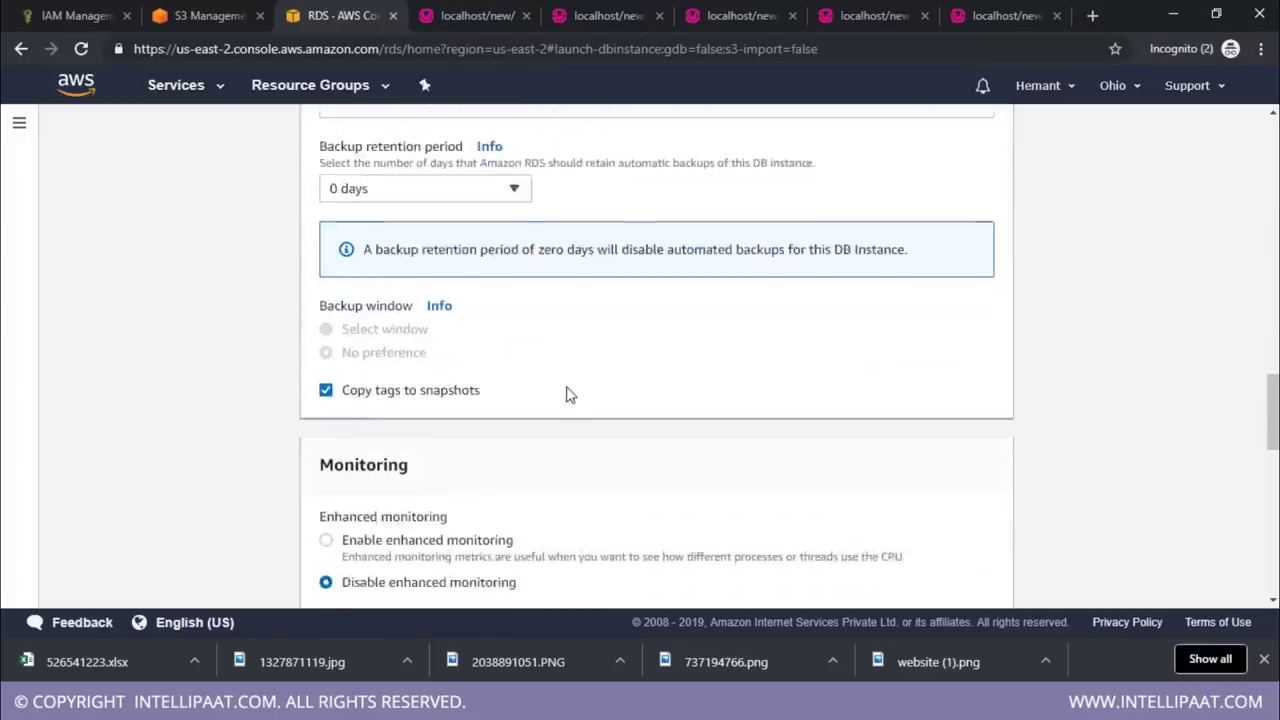
scroll(490, 296, "down", 4)
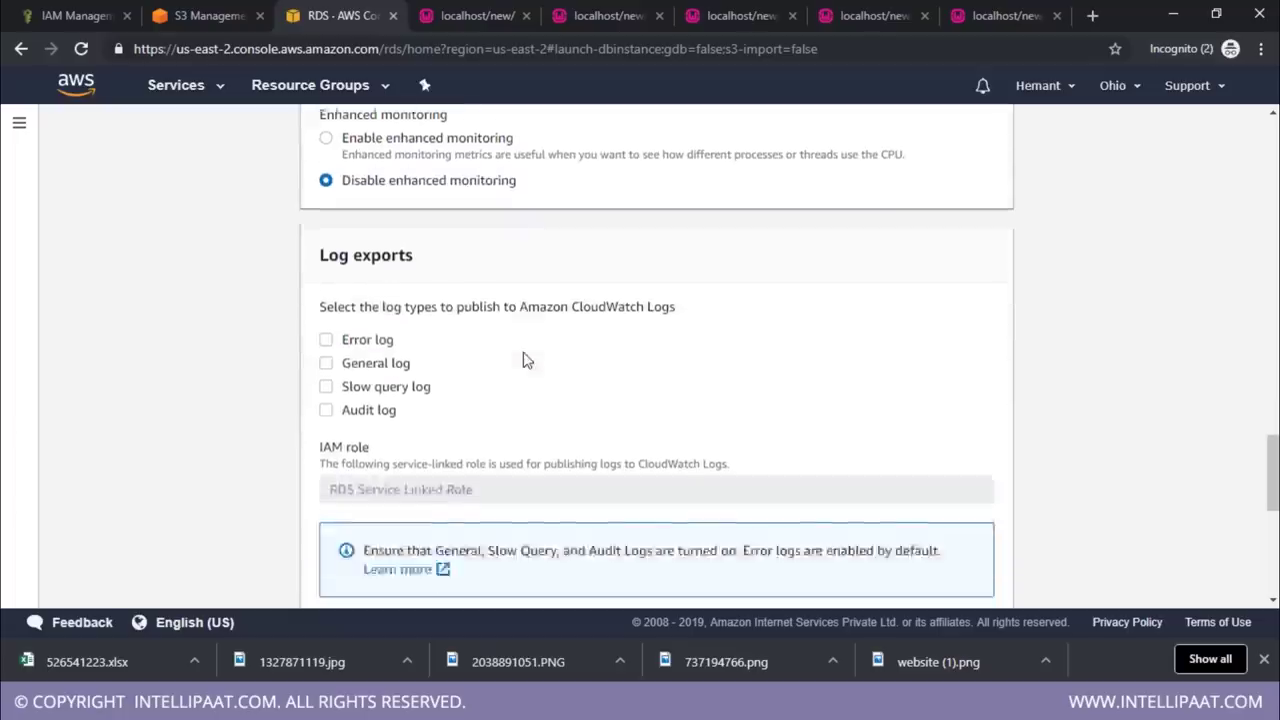
scroll(495, 296, "down", 3)
left_click(455, 373)
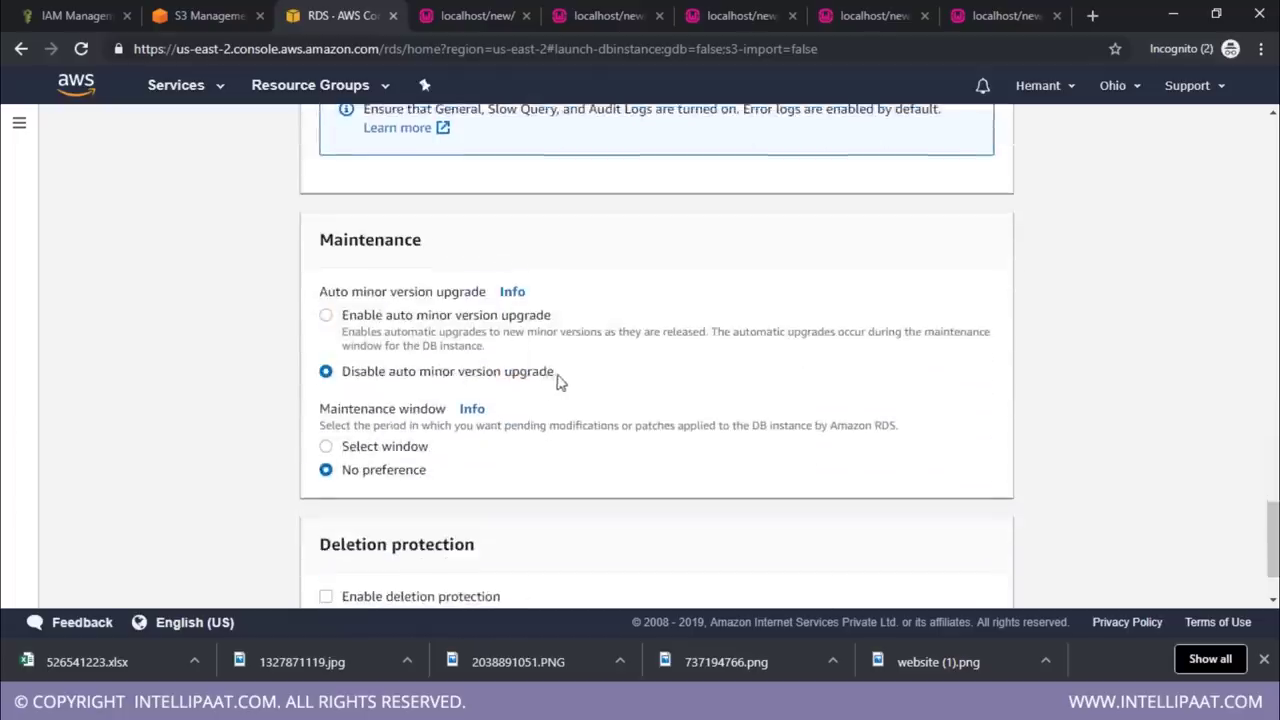
scroll(565, 388, "down", 1)
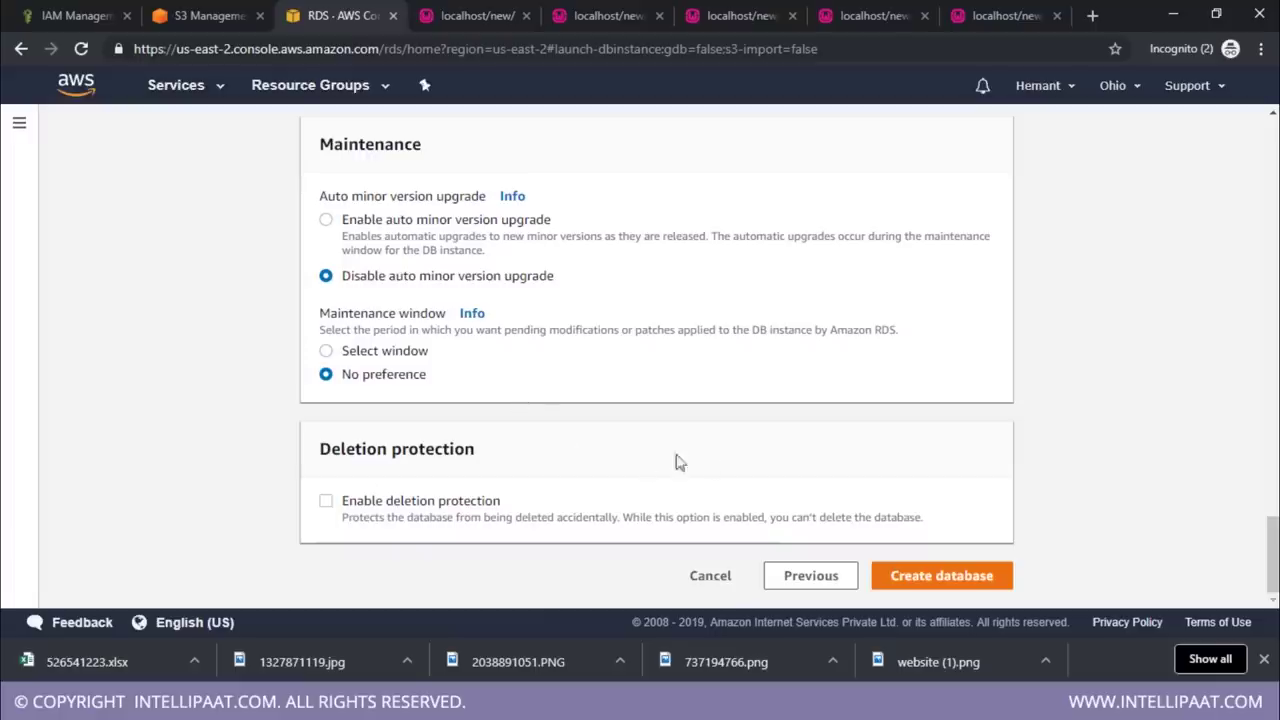
left_click(930, 584)
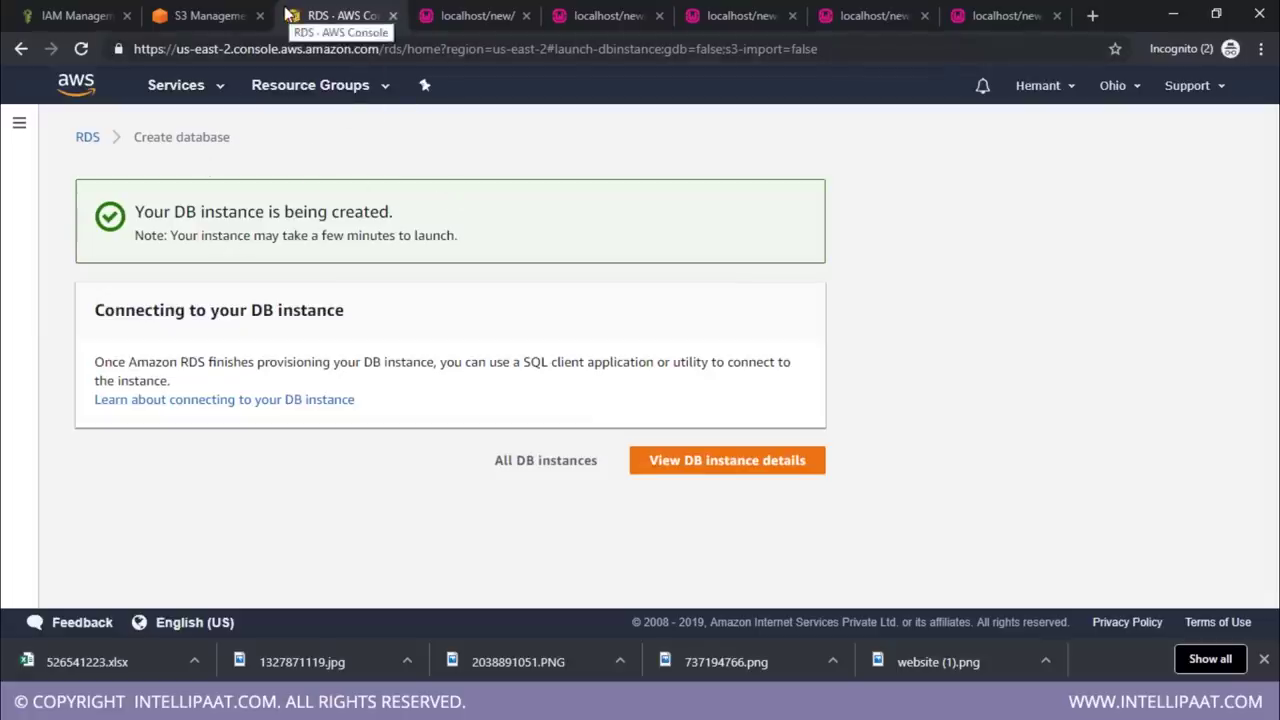
Check the localhost upload page, then open the AWS console home in a new tab from RDS.
left_click(465, 17)
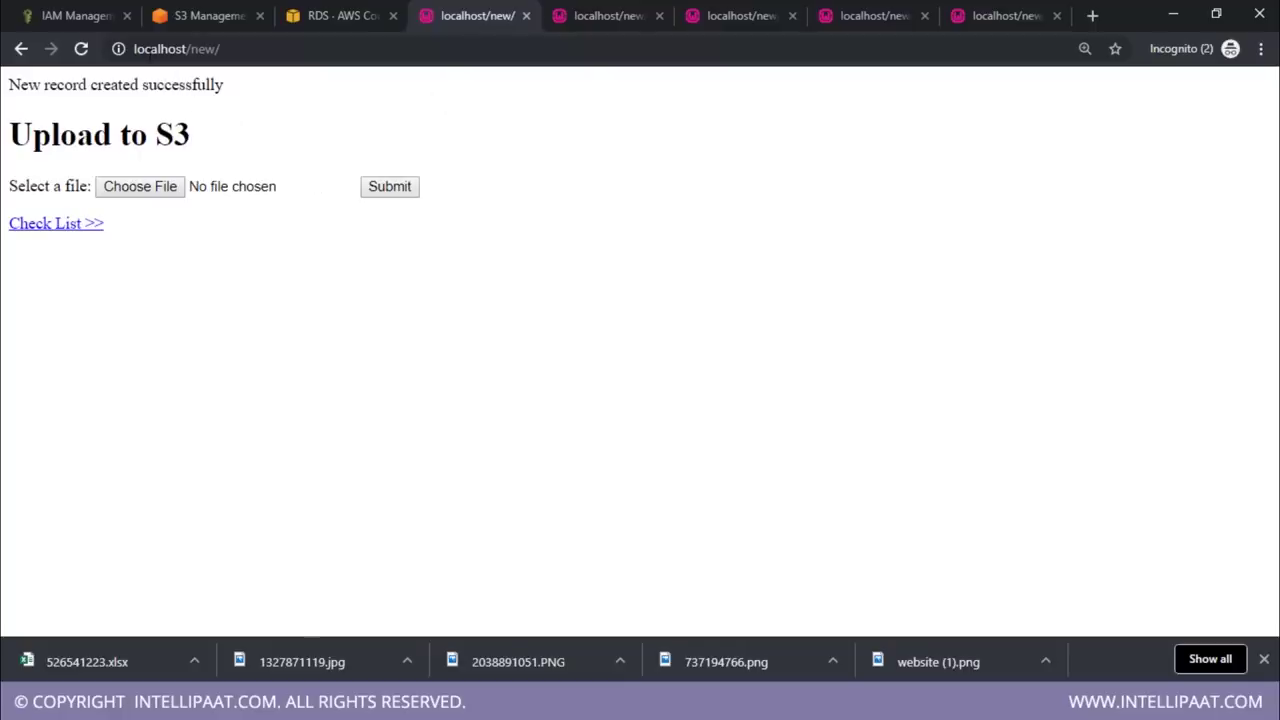
double_click(145, 49)
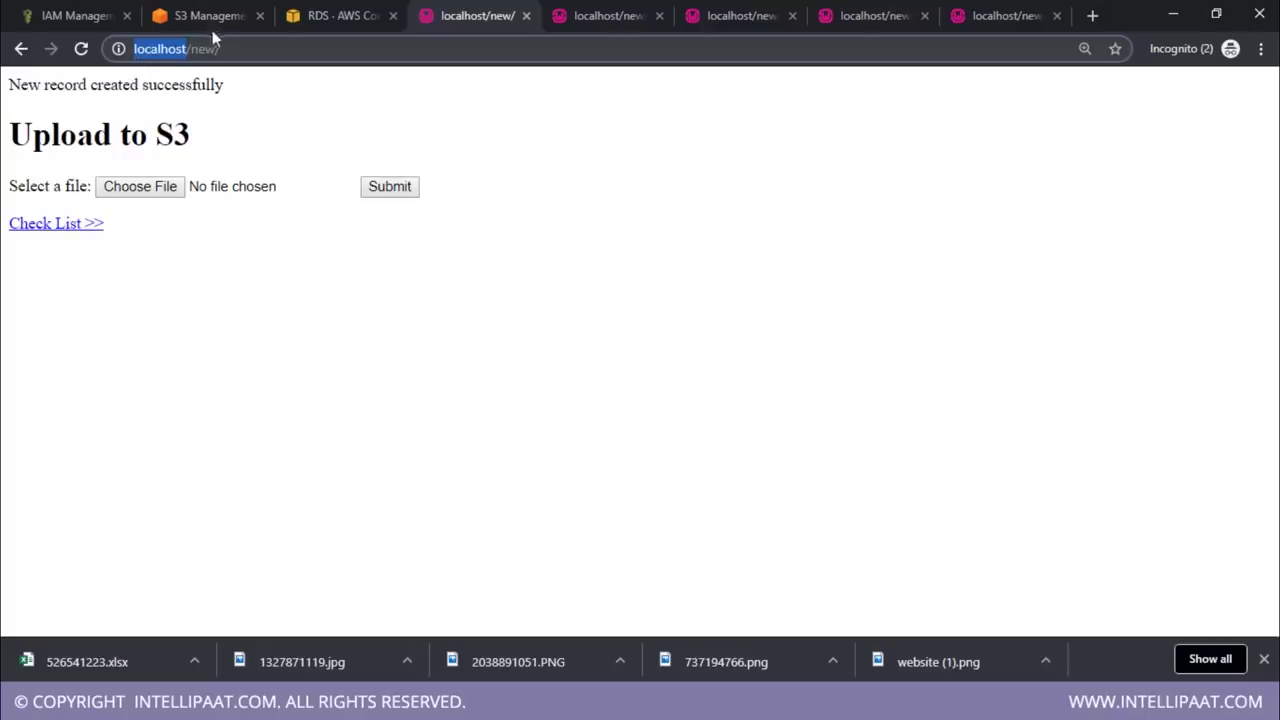
left_click(330, 16)
middle_click(70, 85)
left_click(413, 16)
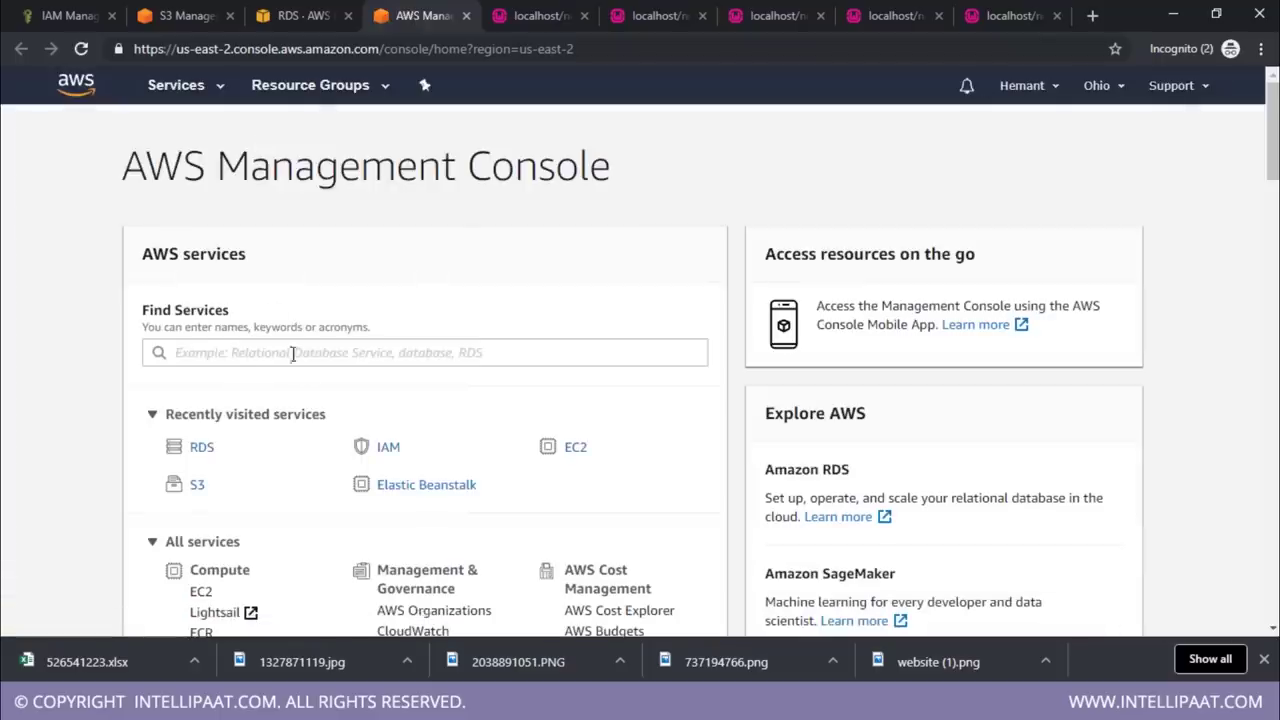
Create the Elastic Beanstalk application web-demo on the PHP platform with sample code.
left_click(407, 490)
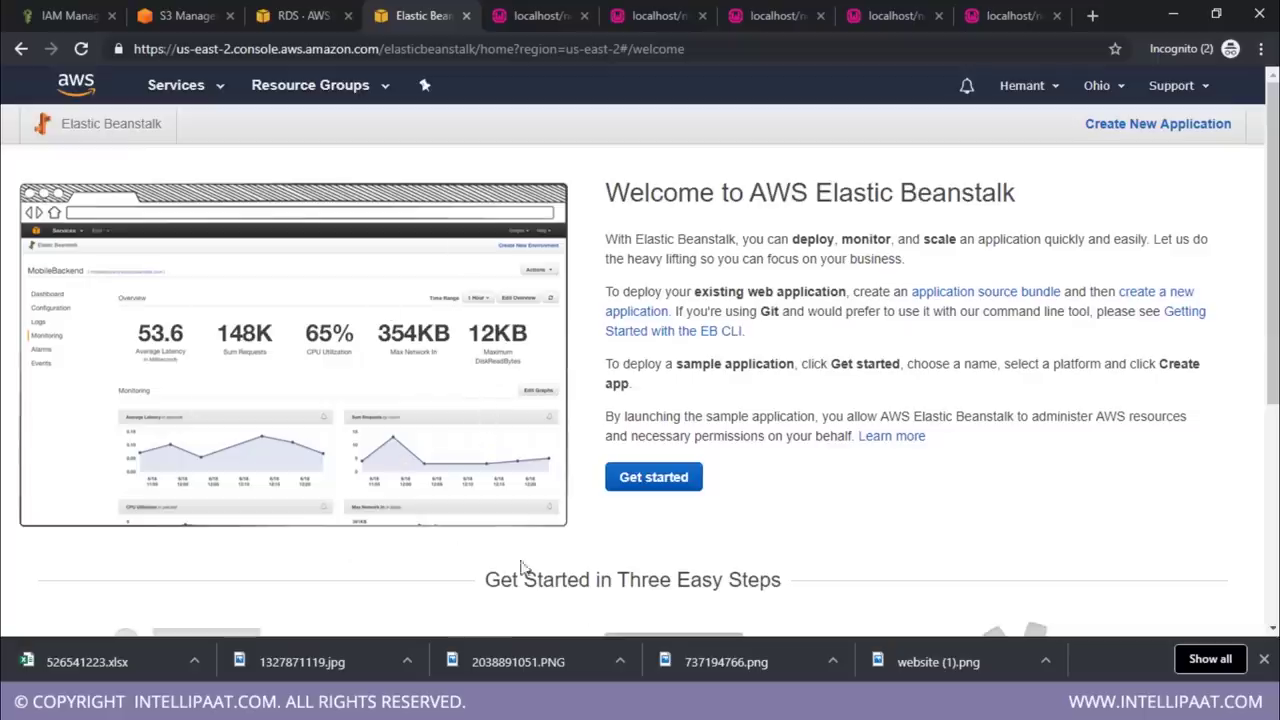
left_click(632, 487)
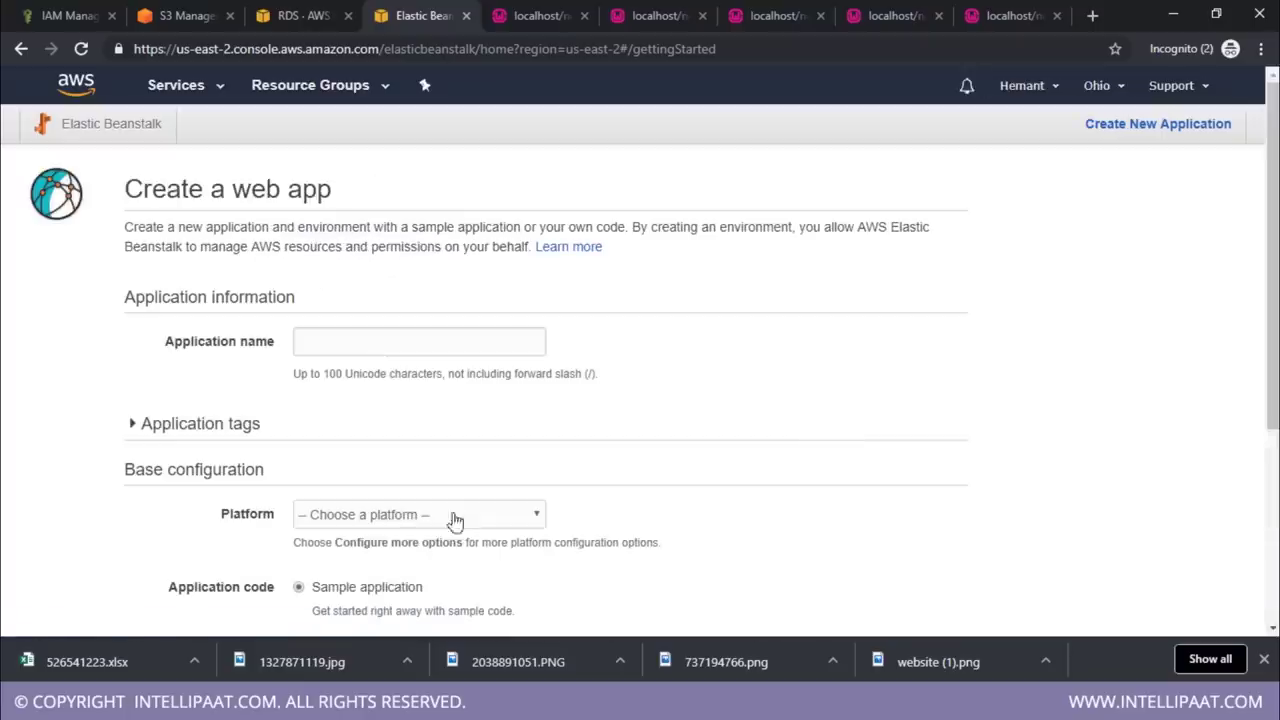
left_click(333, 346)
type("web-demo")
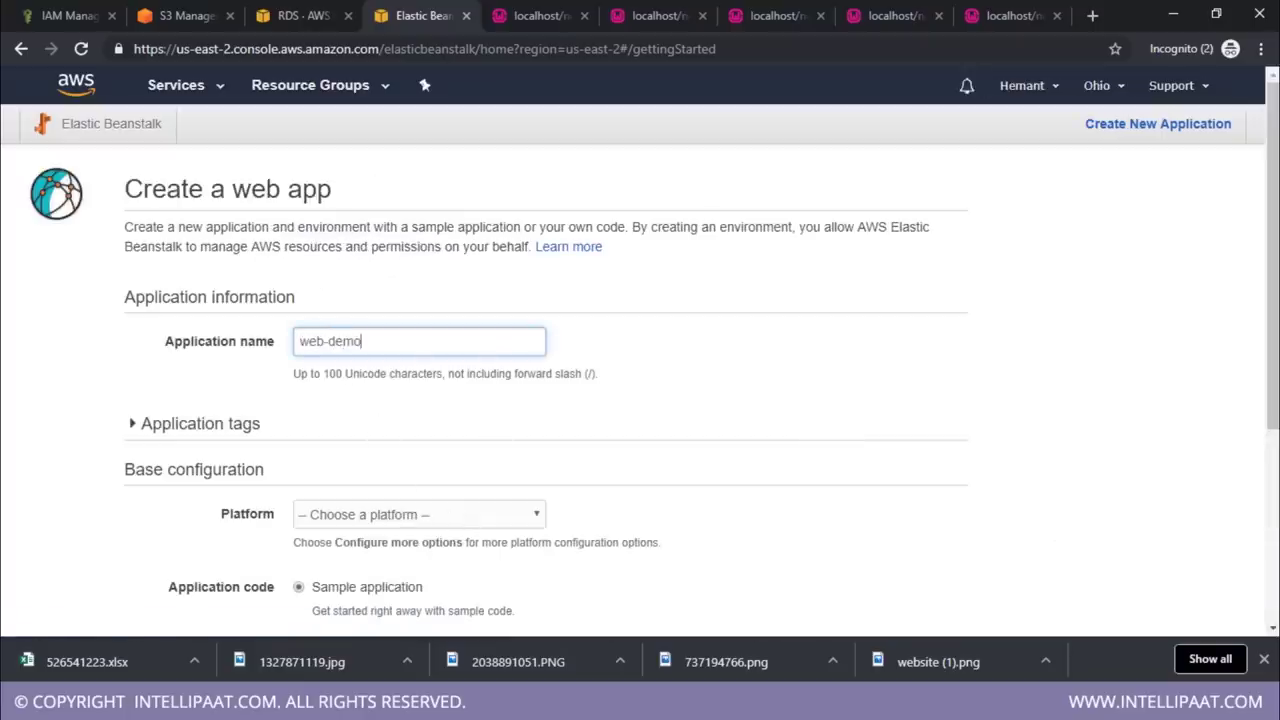
scroll(731, 357, "down", 2)
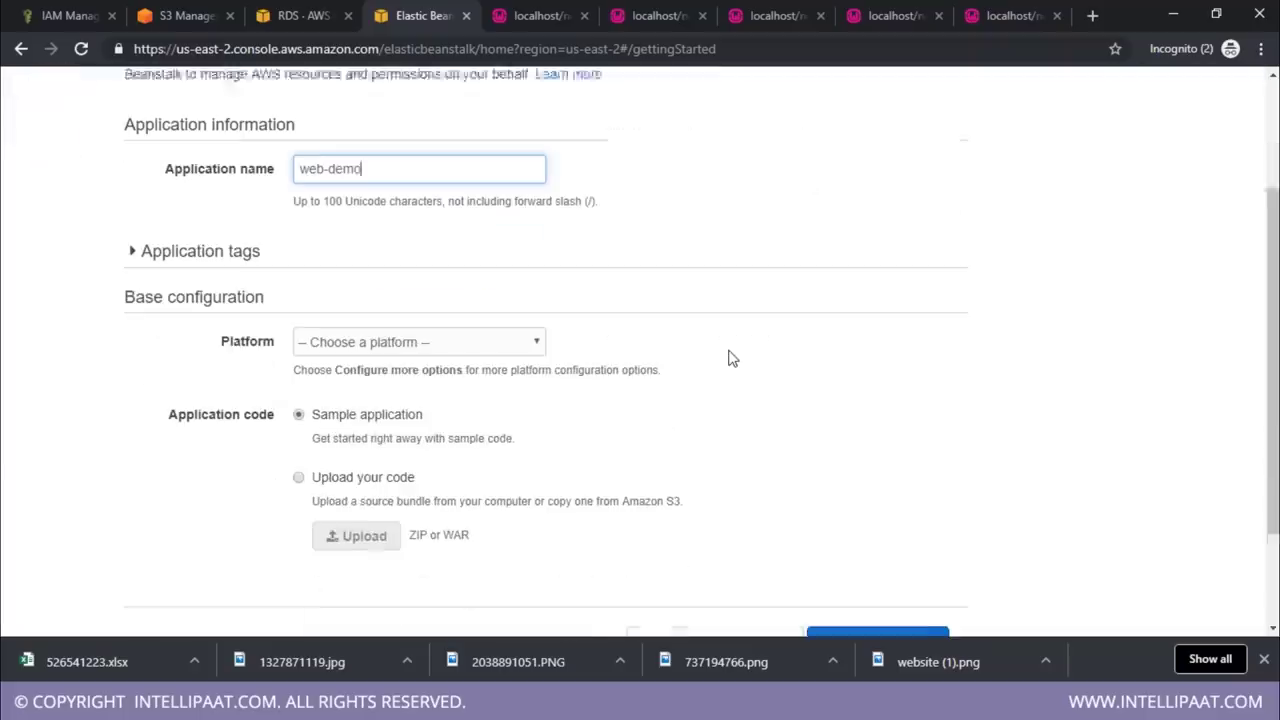
left_click(492, 338)
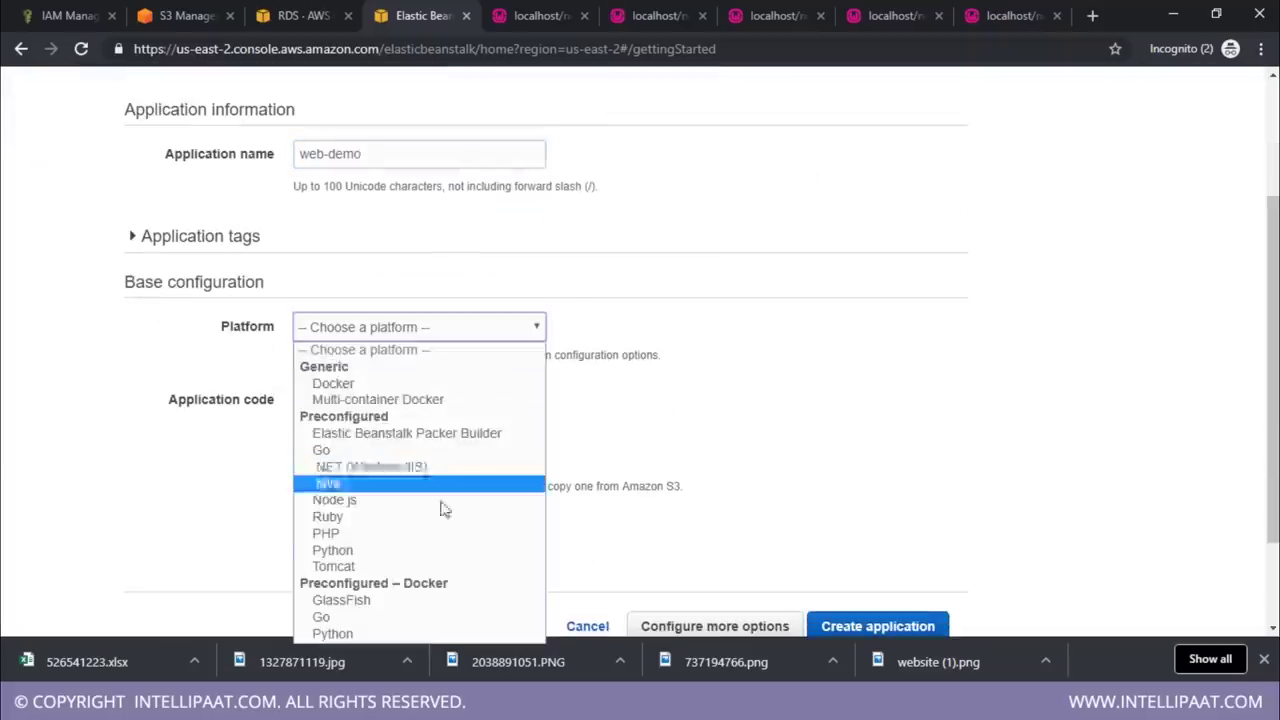
left_click(429, 533)
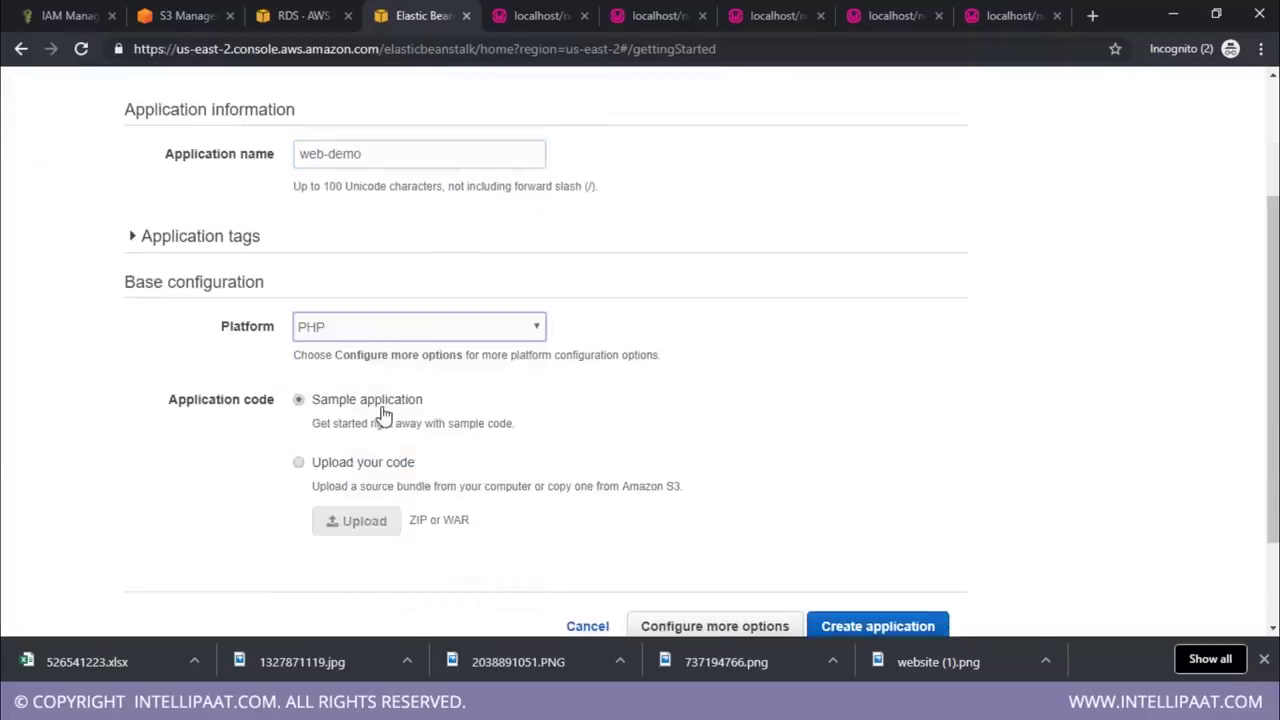
scroll(640, 485, "down", 3)
left_click(891, 505)
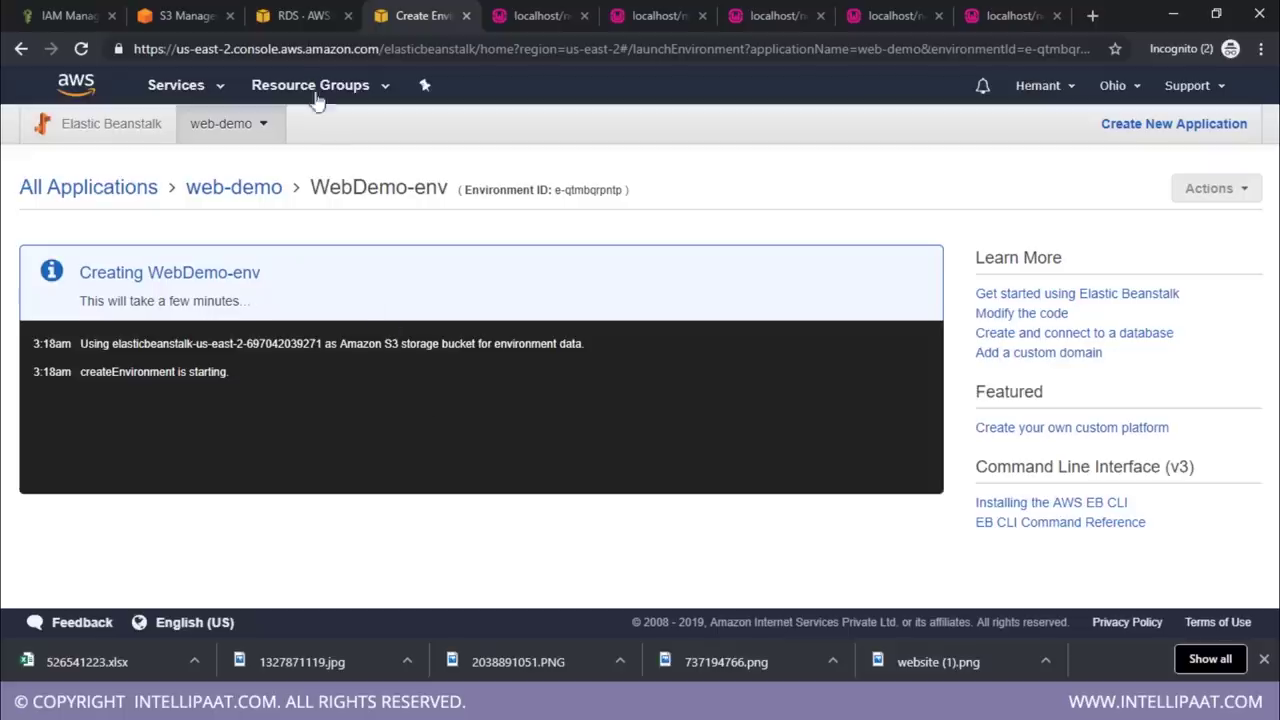
left_click(318, 16)
left_click(93, 141)
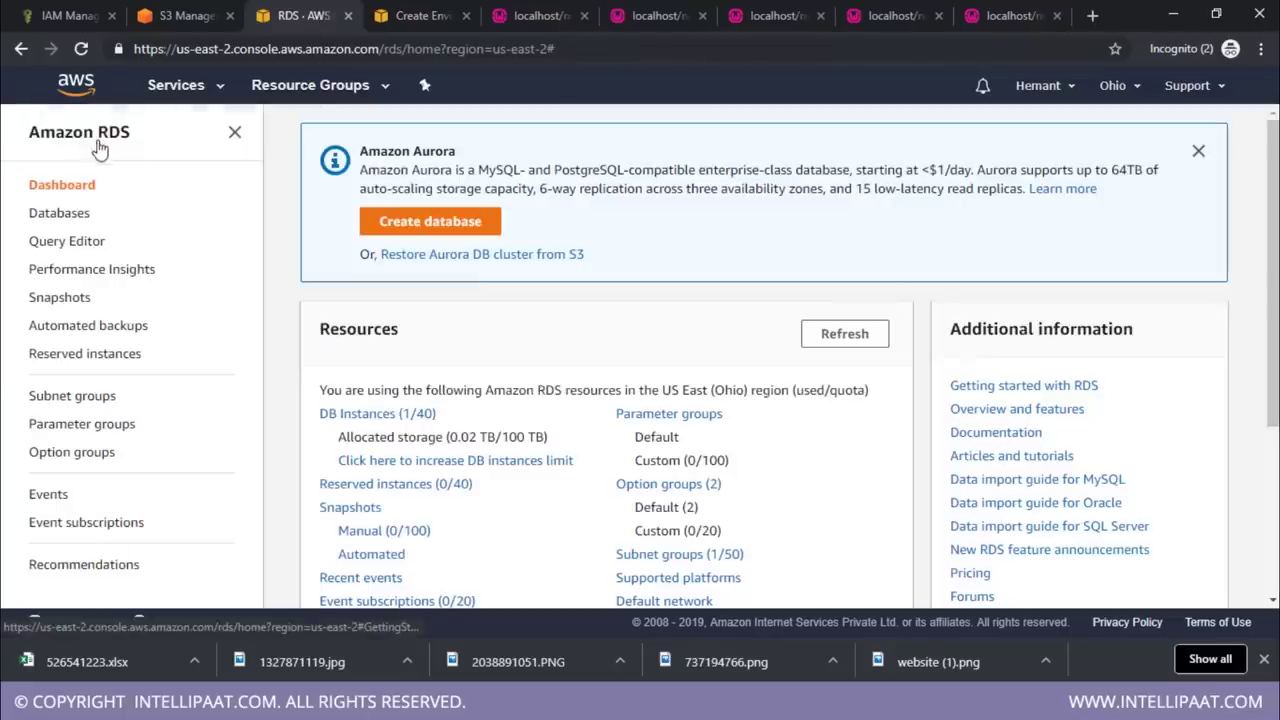
left_click(406, 421)
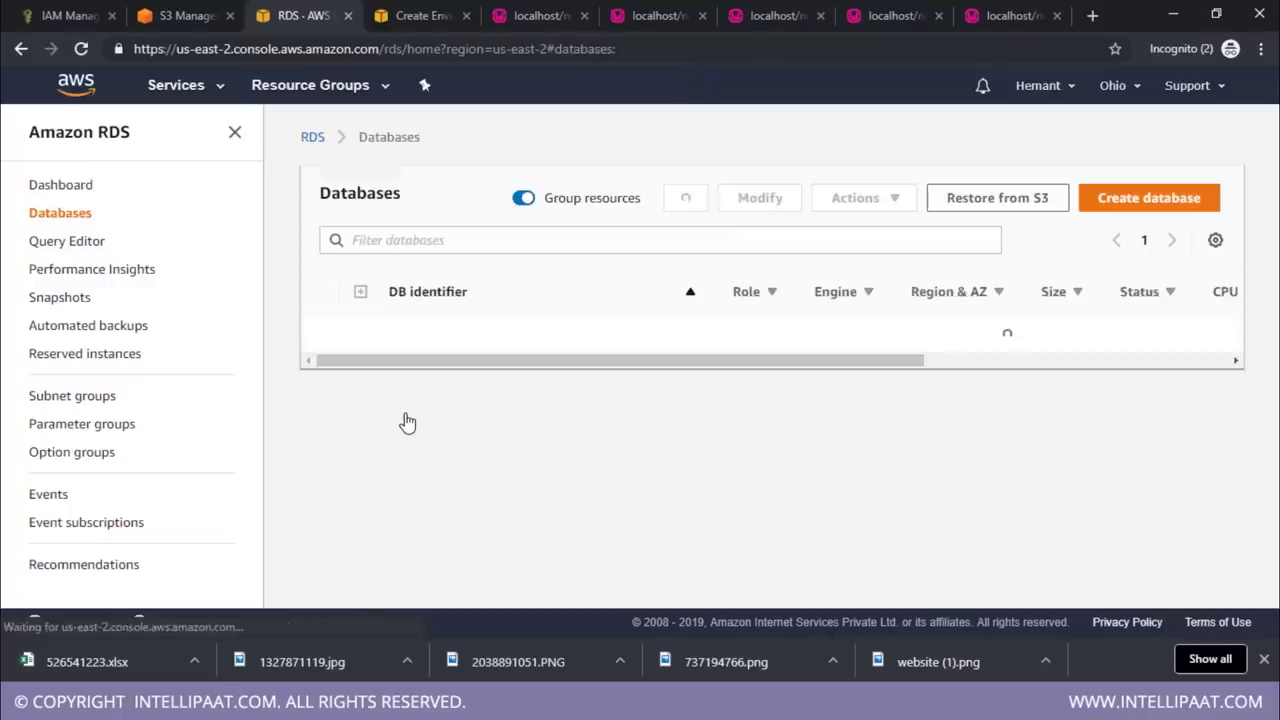
left_click(421, 339)
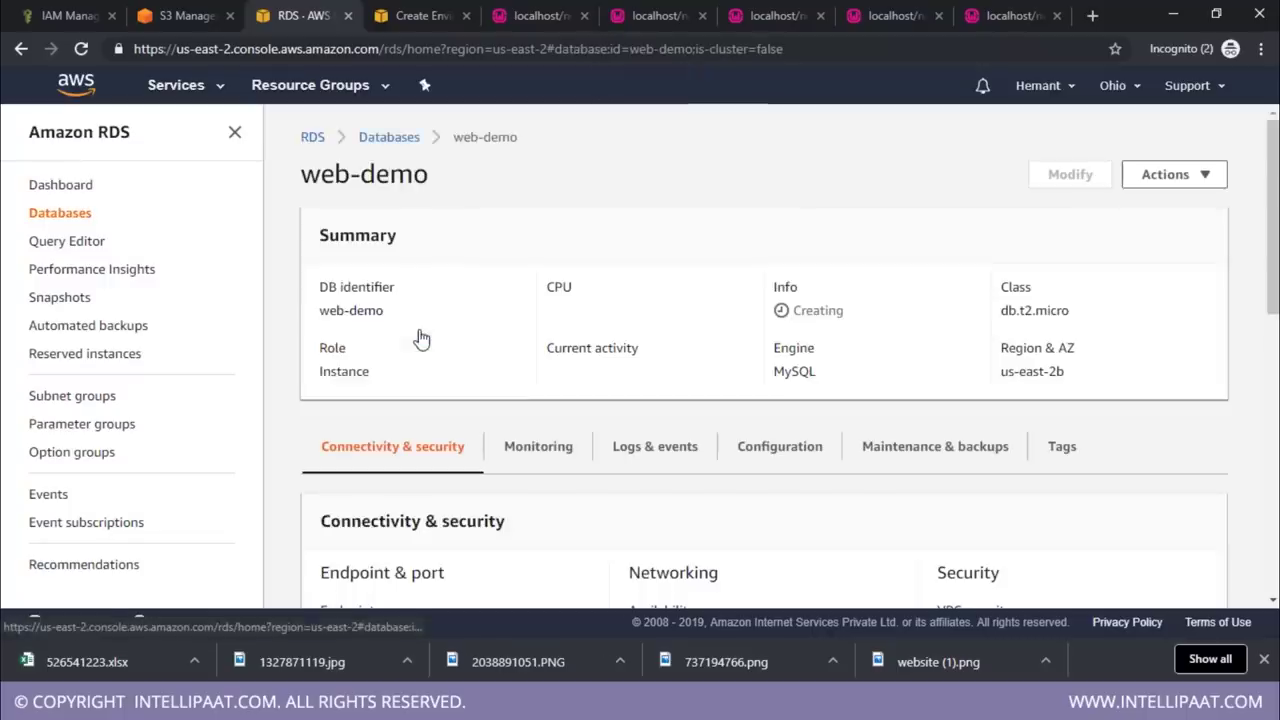
scroll(886, 329, "down", 3)
scroll(823, 308, "up", 3)
double_click(800, 310)
scroll(749, 383, "down", 2)
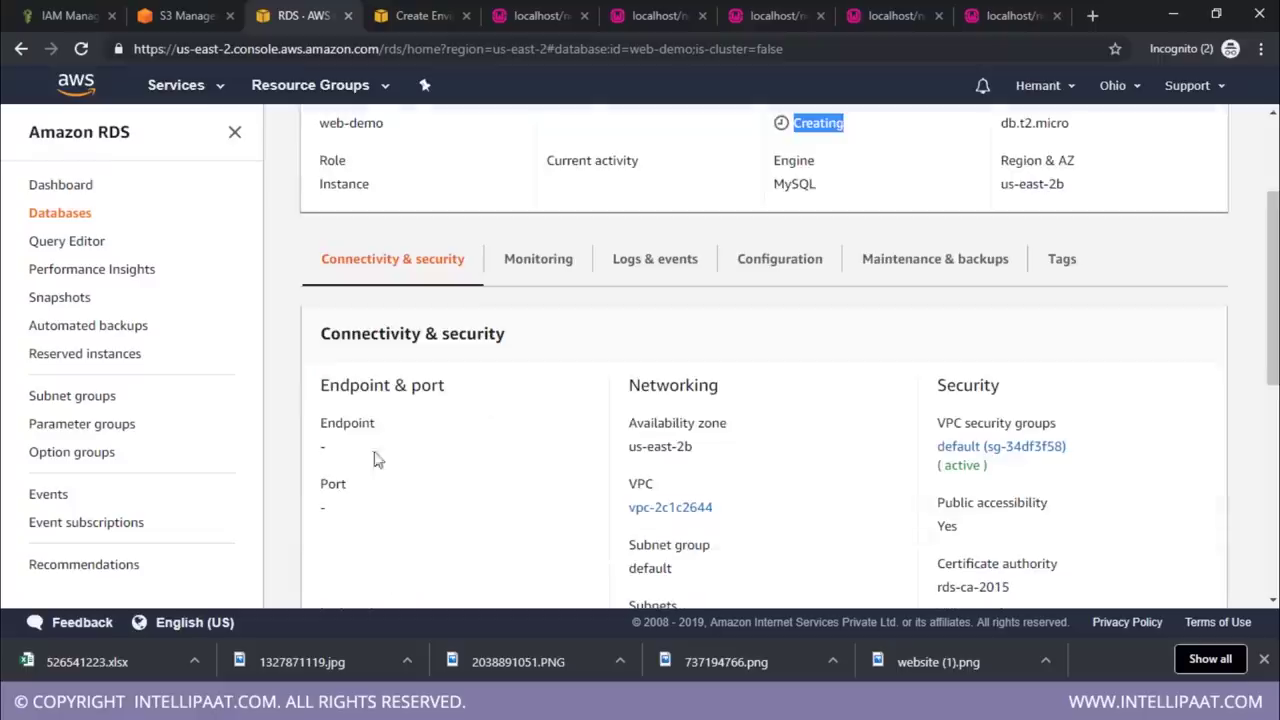
double_click(322, 447)
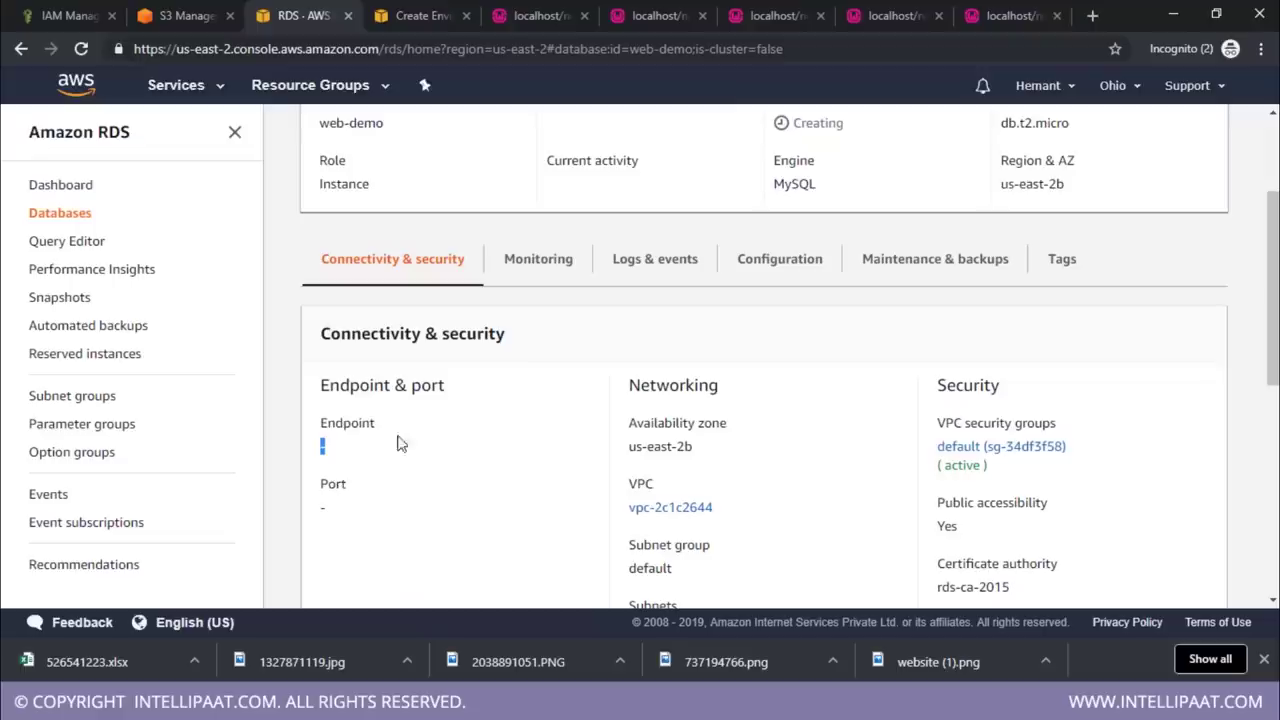
scroll(551, 451, "up", 2)
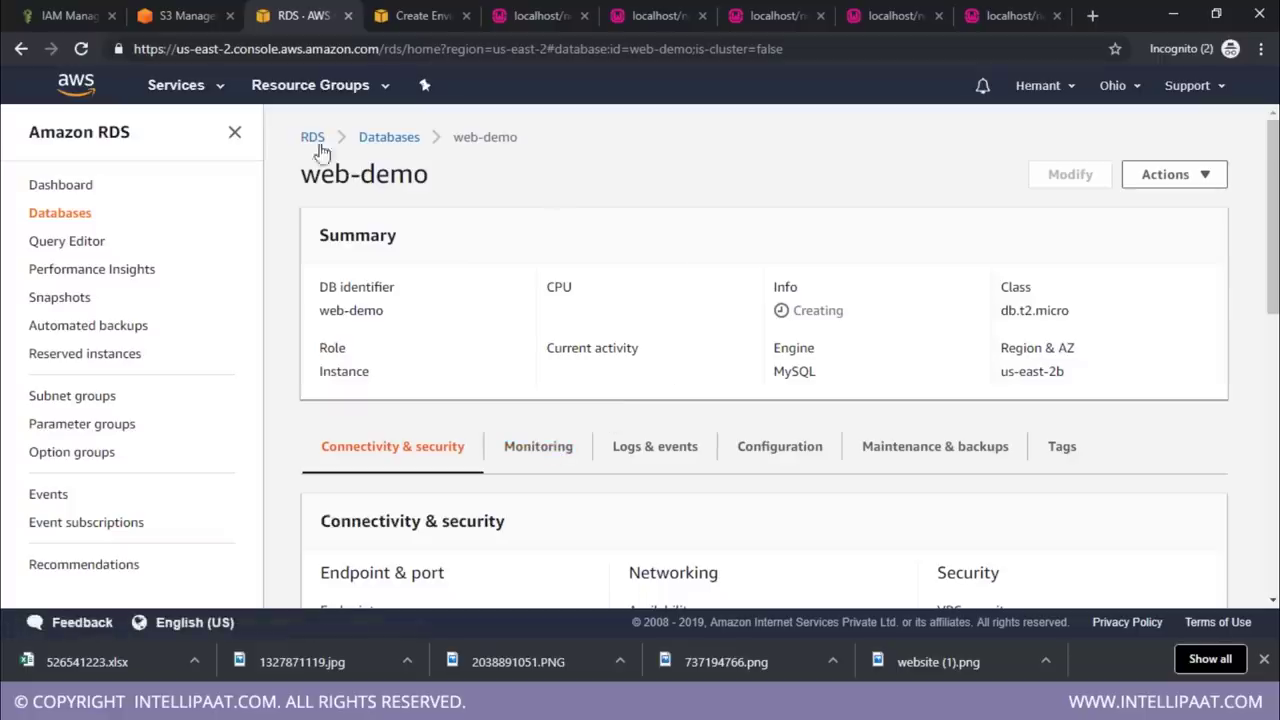
left_click(81, 49)
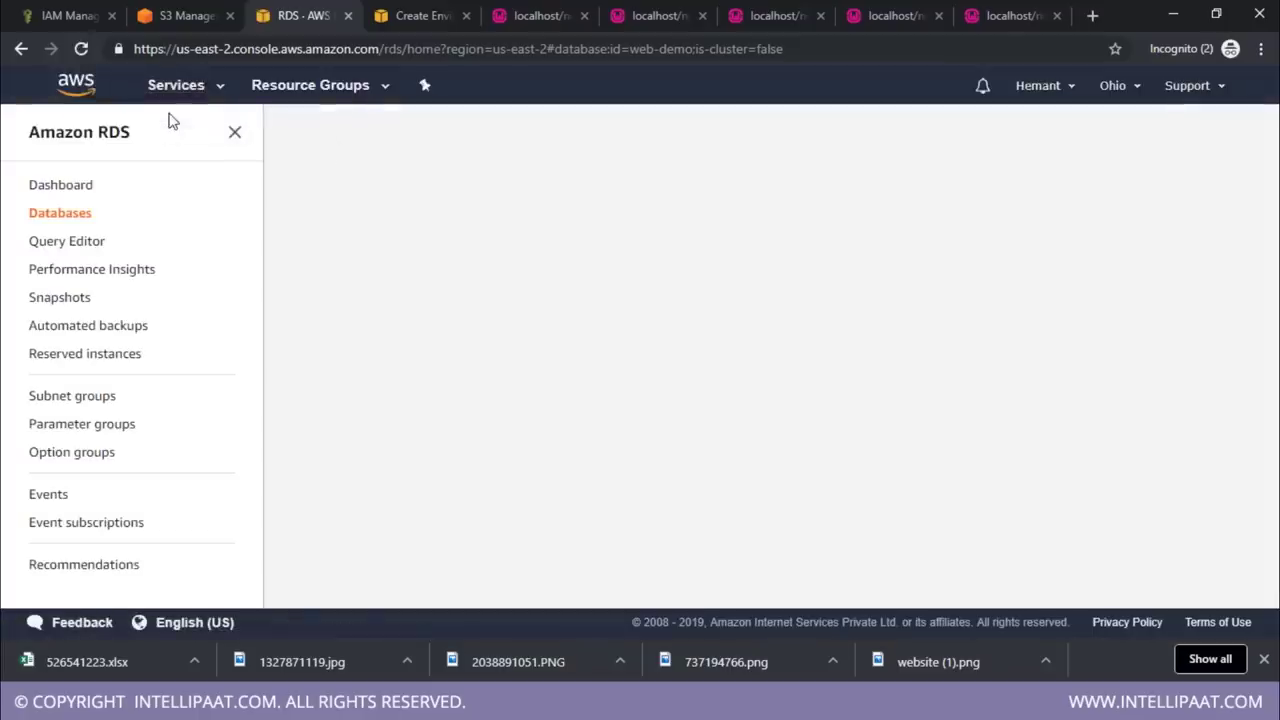
double_click(810, 310)
left_click(412, 14)
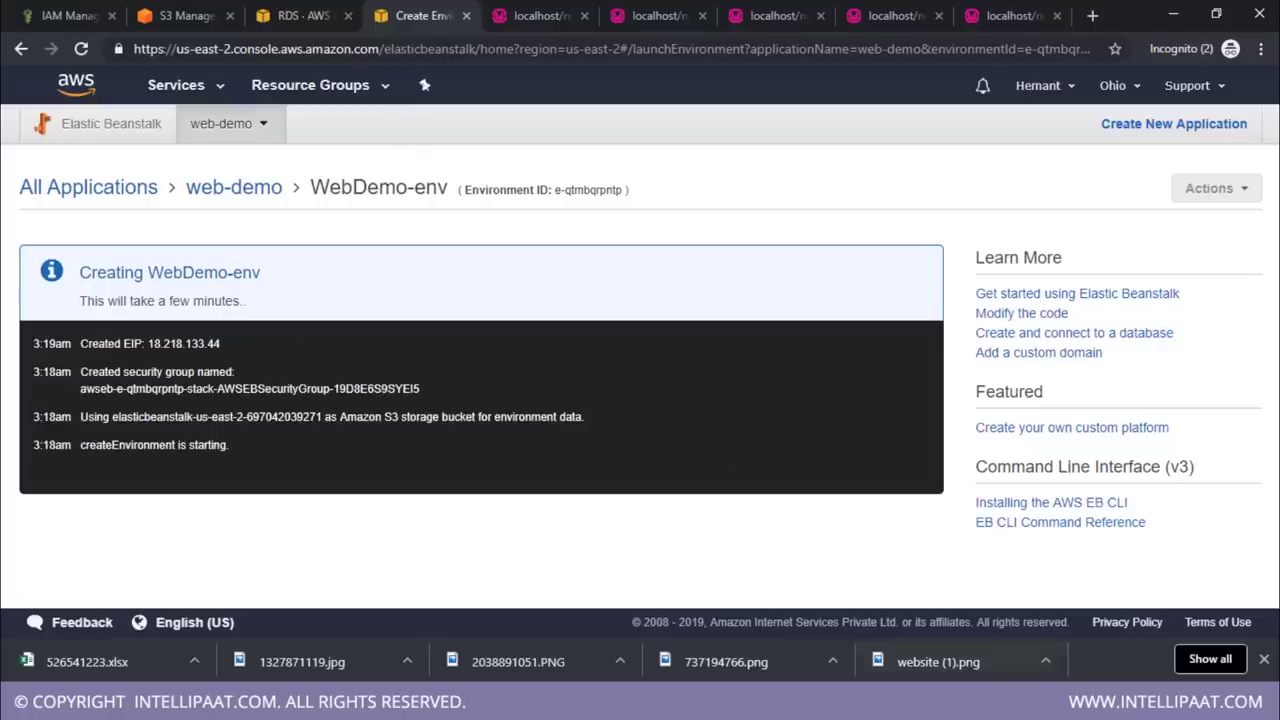
Highlight the './aws/aws-autoloader.php' require path on line 4 of index.php, then go to File Explorer.
key("alt+Tab")
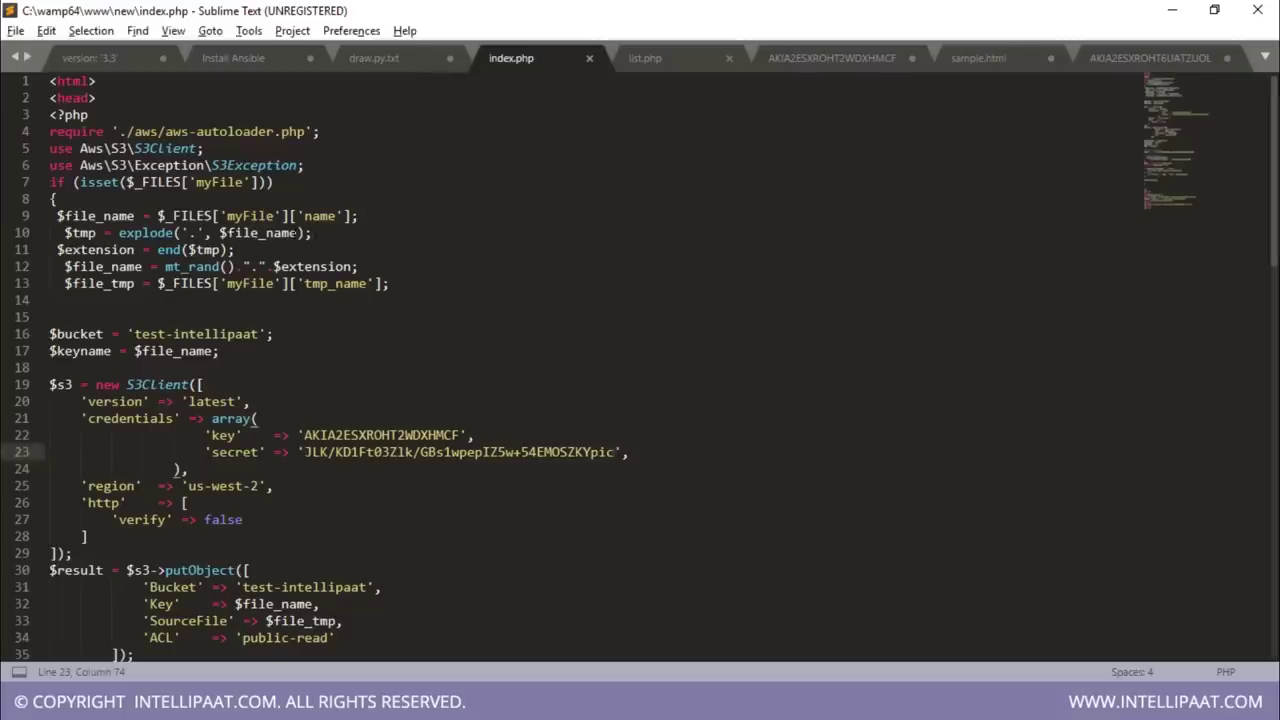
scroll(310, 256, "down", 2)
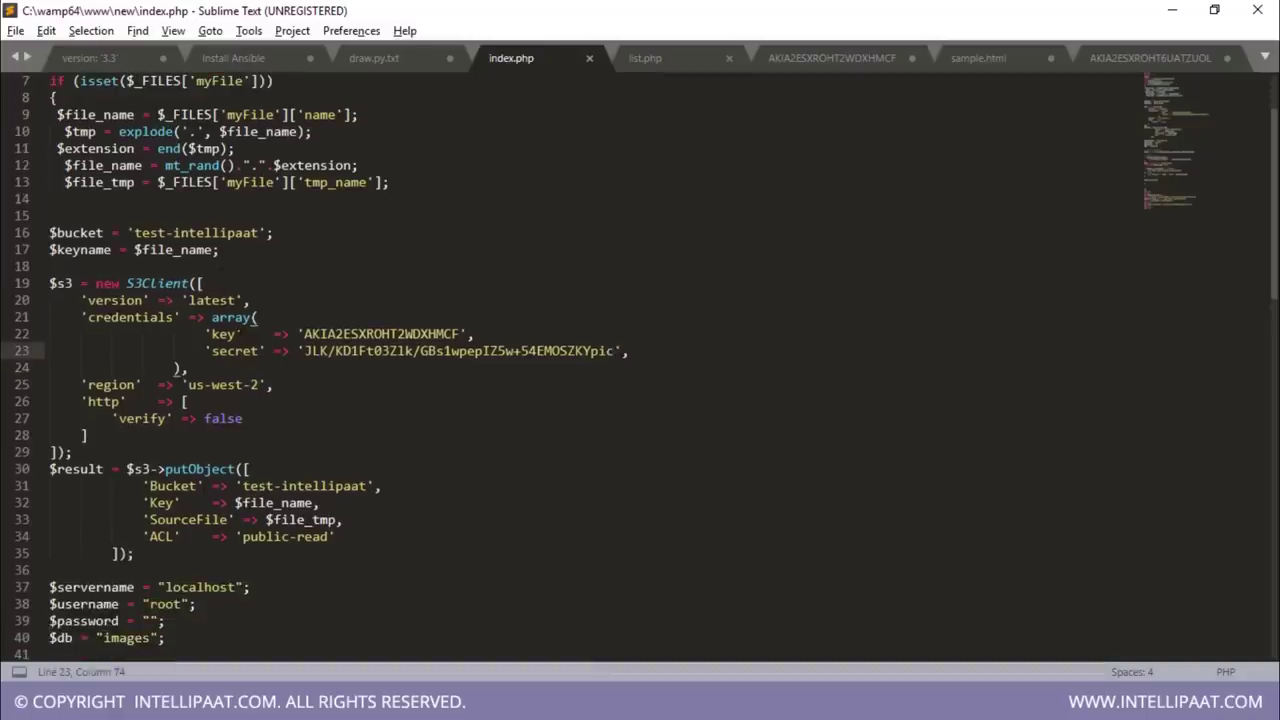
scroll(255, 440, "up", 2)
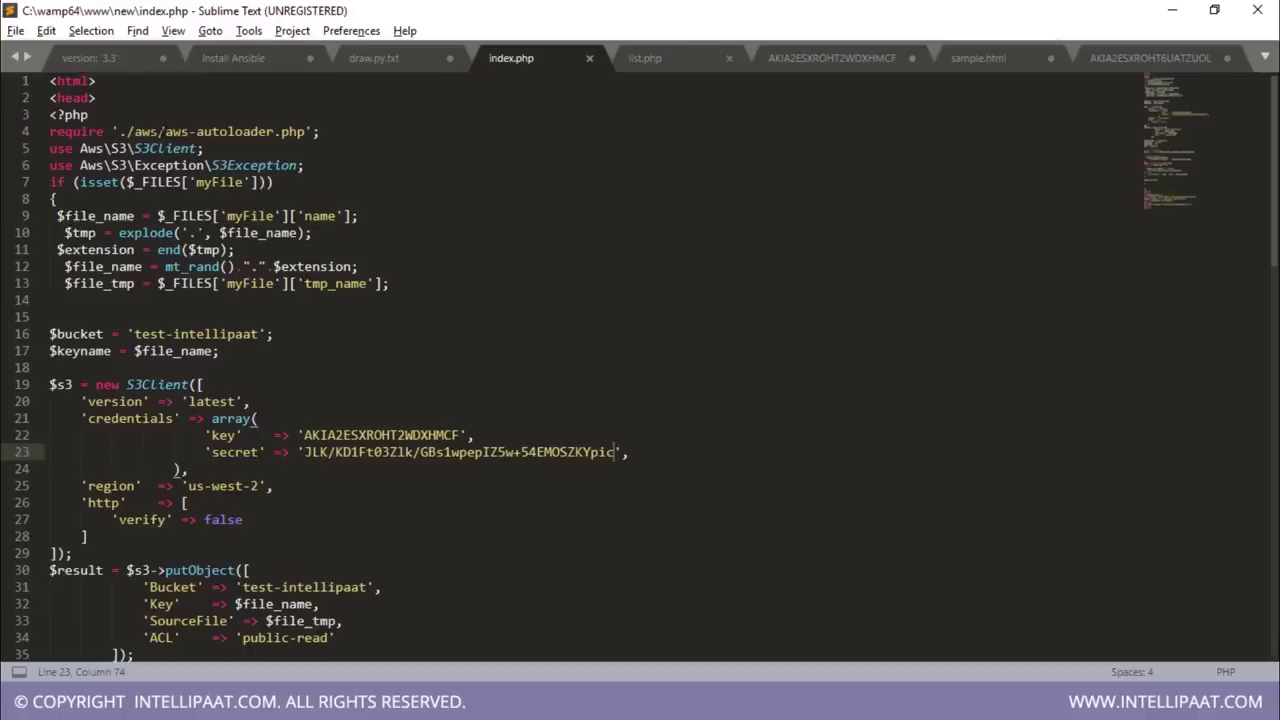
left_click_drag(117, 131, 200, 148)
left_click(305, 131)
left_click_drag(305, 131, 128, 131)
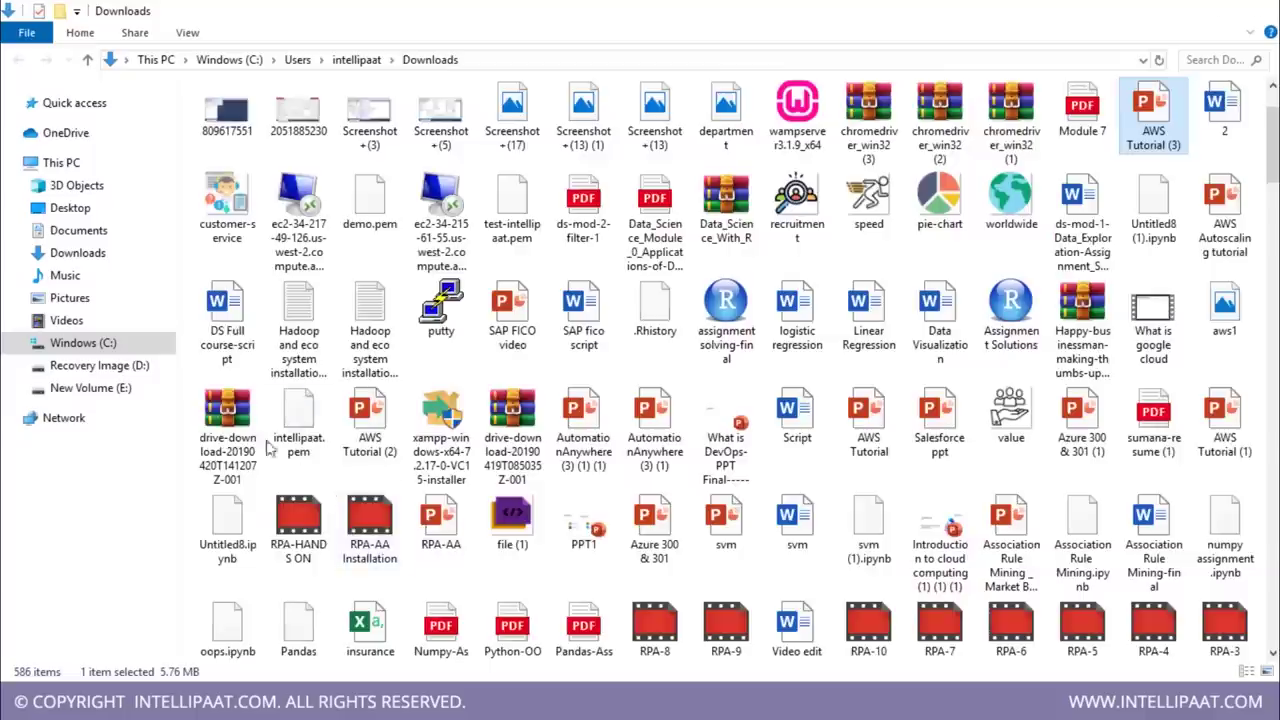
left_click(112, 344)
double_click(276, 318)
double_click(268, 276)
double_click(276, 120)
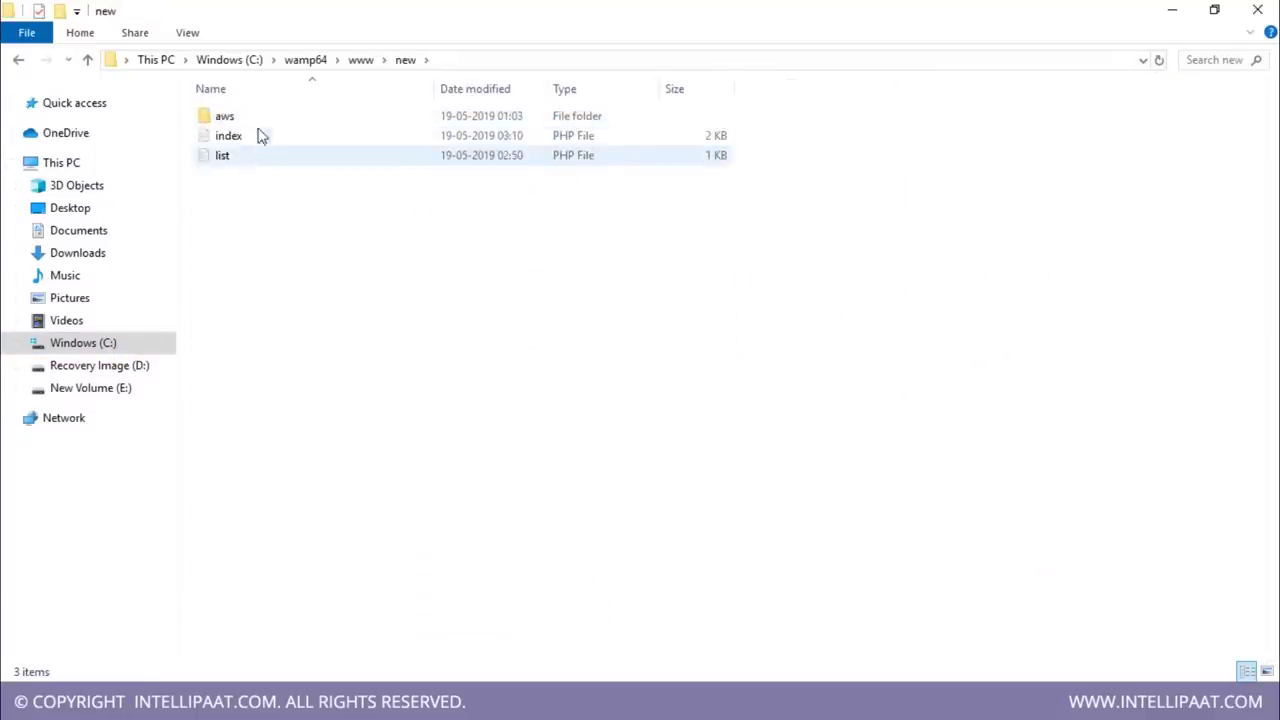
double_click(263, 120)
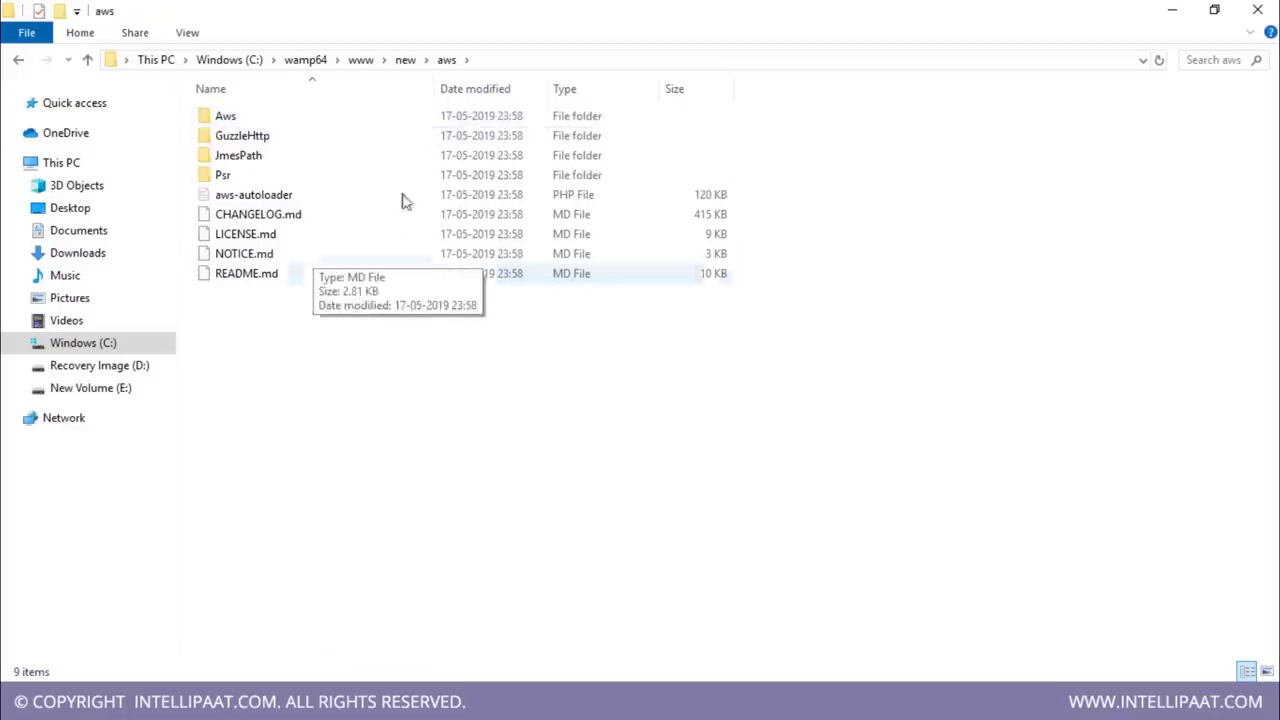
left_click(406, 61)
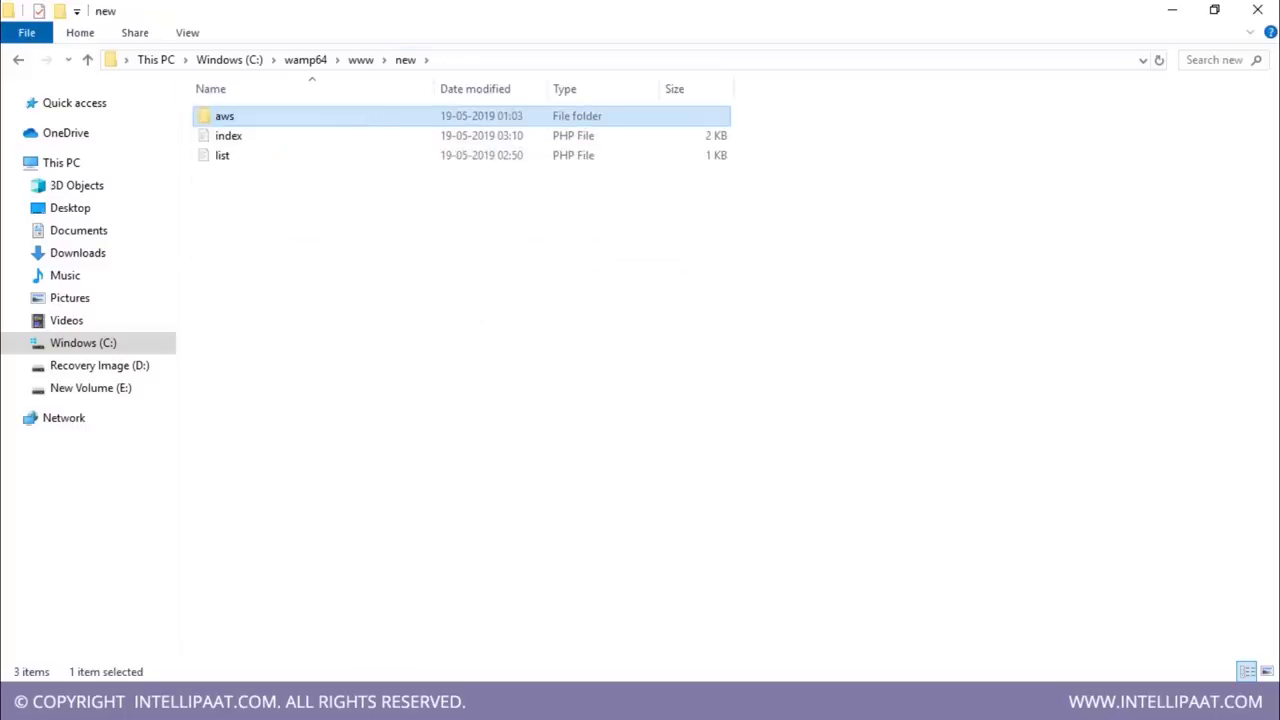
left_click(806, 700)
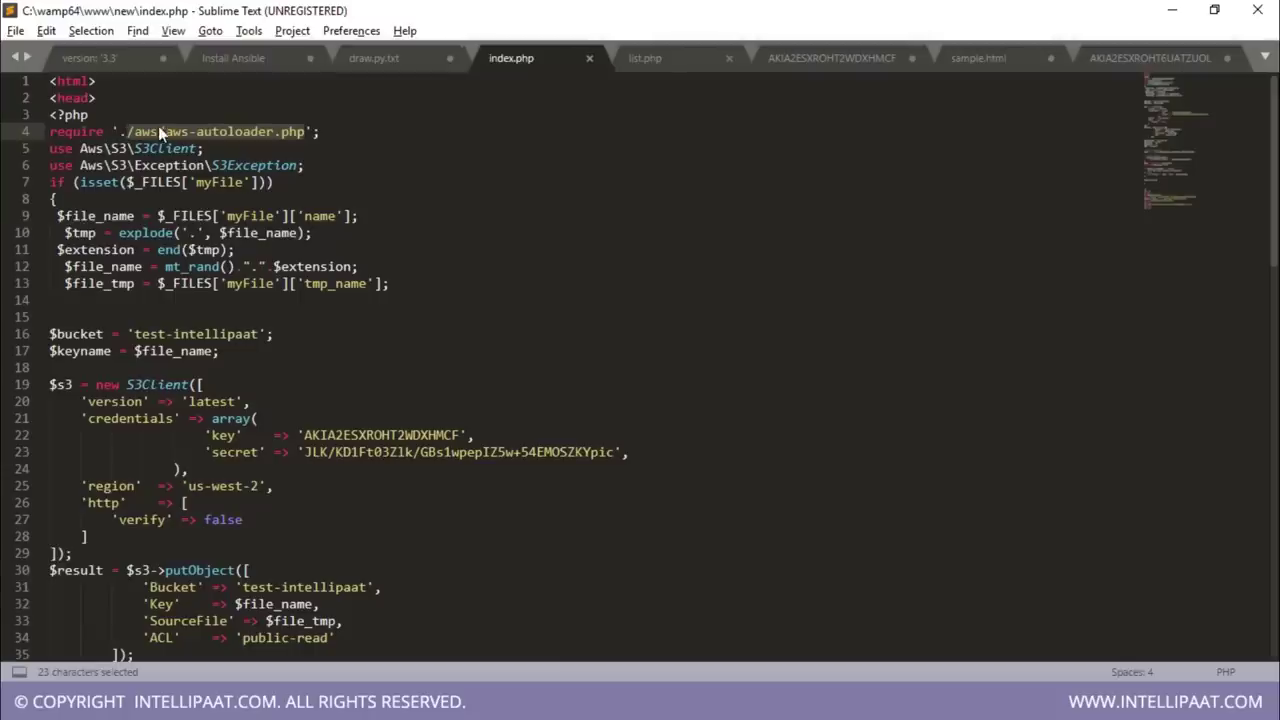
Point out the autoloader path, S3Client and S3Exception classes, and us-west-2 region in index.php.
left_click_drag(133, 131, 313, 131)
double_click(160, 148)
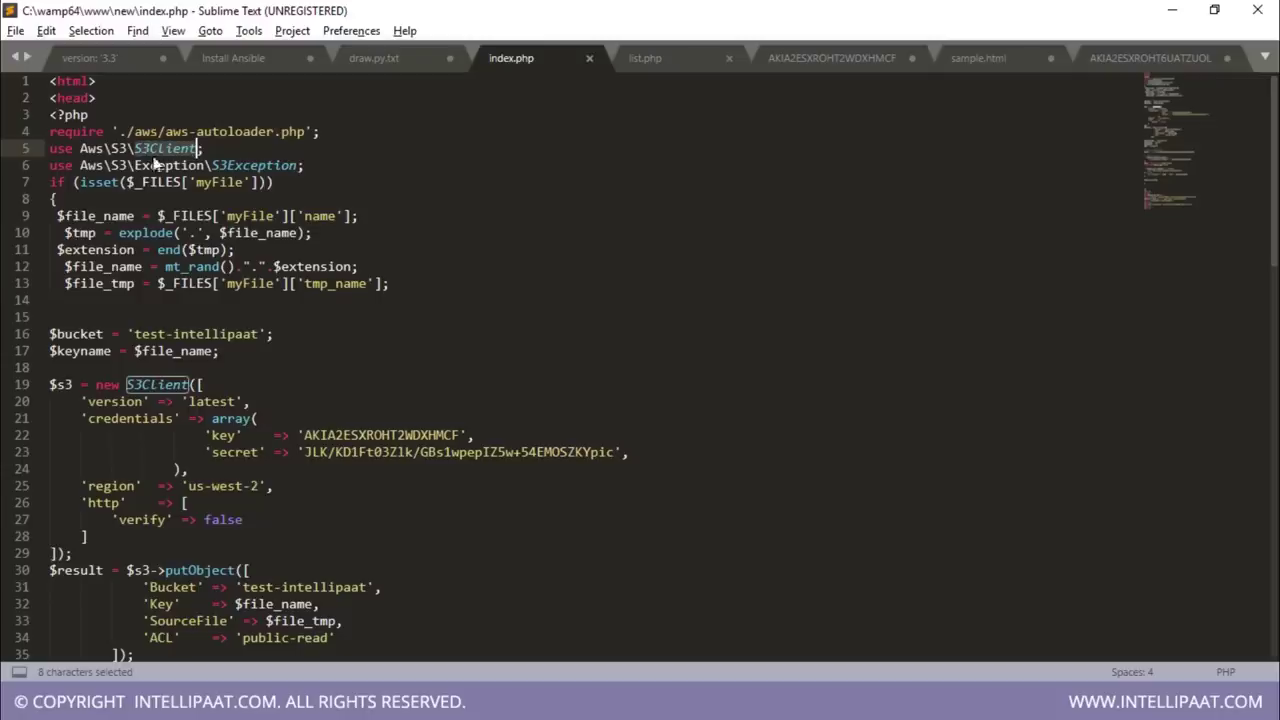
left_click_drag(212, 165, 298, 165)
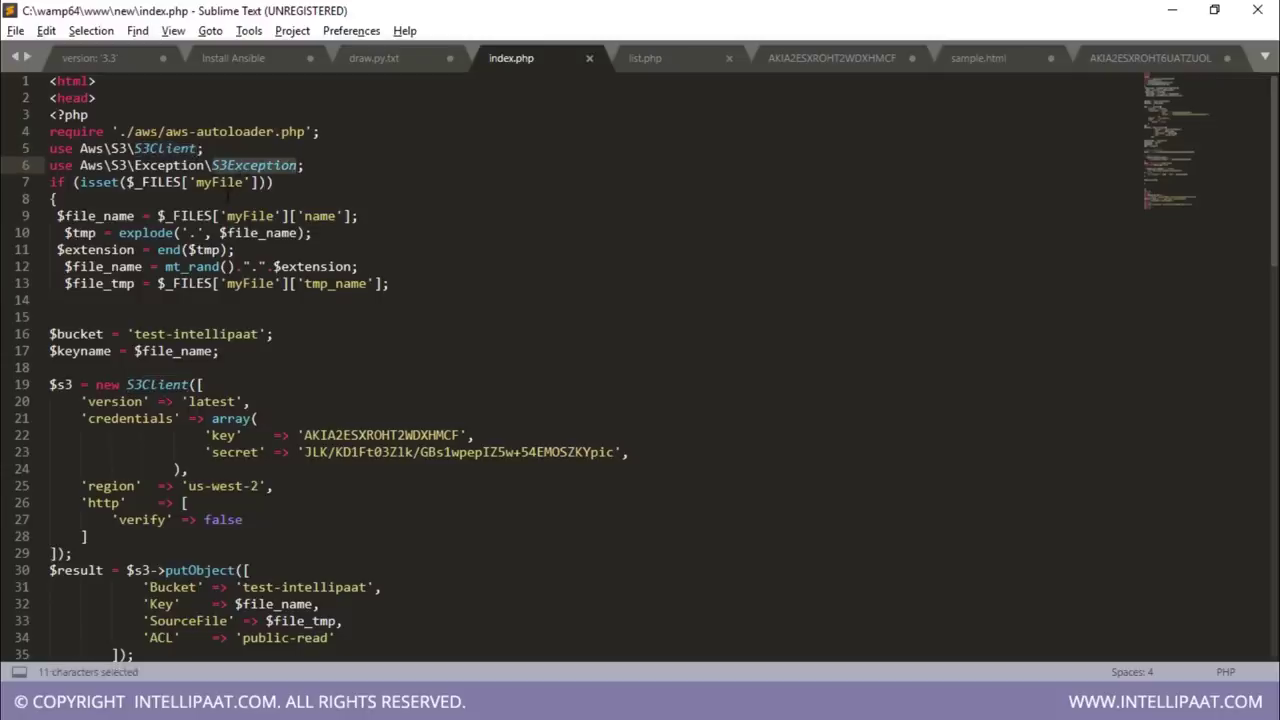
scroll(640, 370, "down", 2)
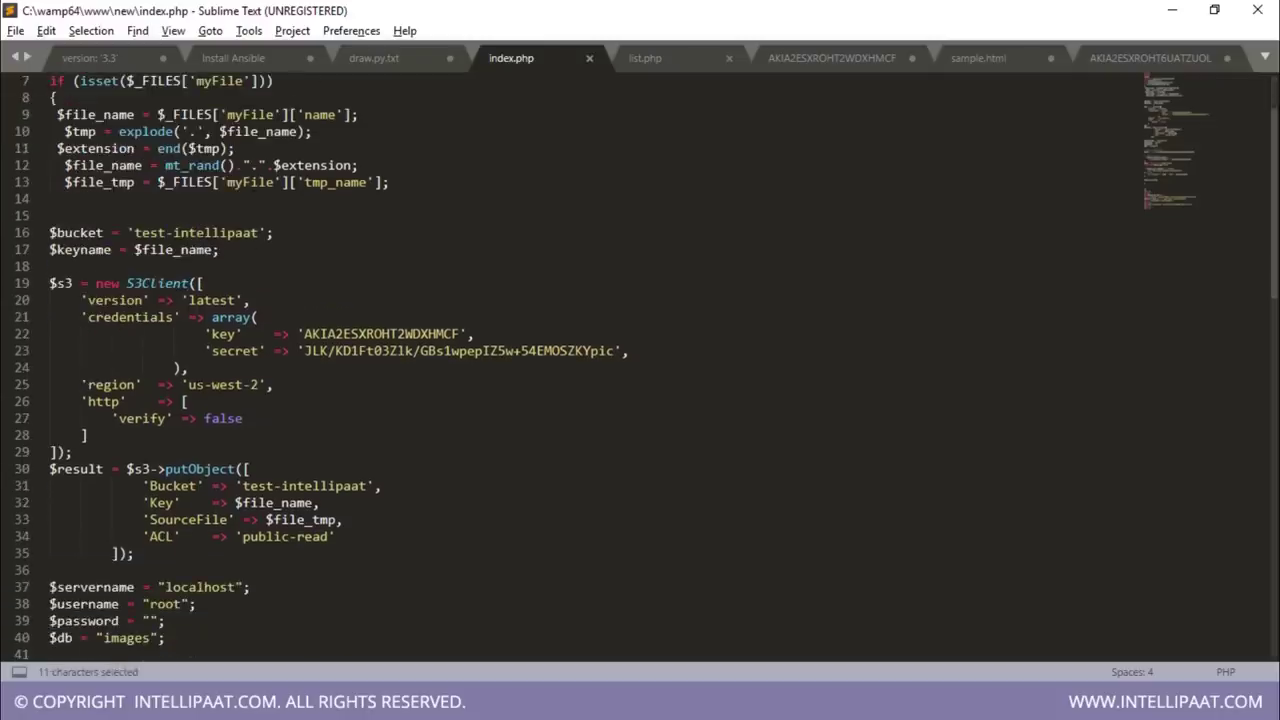
left_click_drag(186, 384, 258, 384)
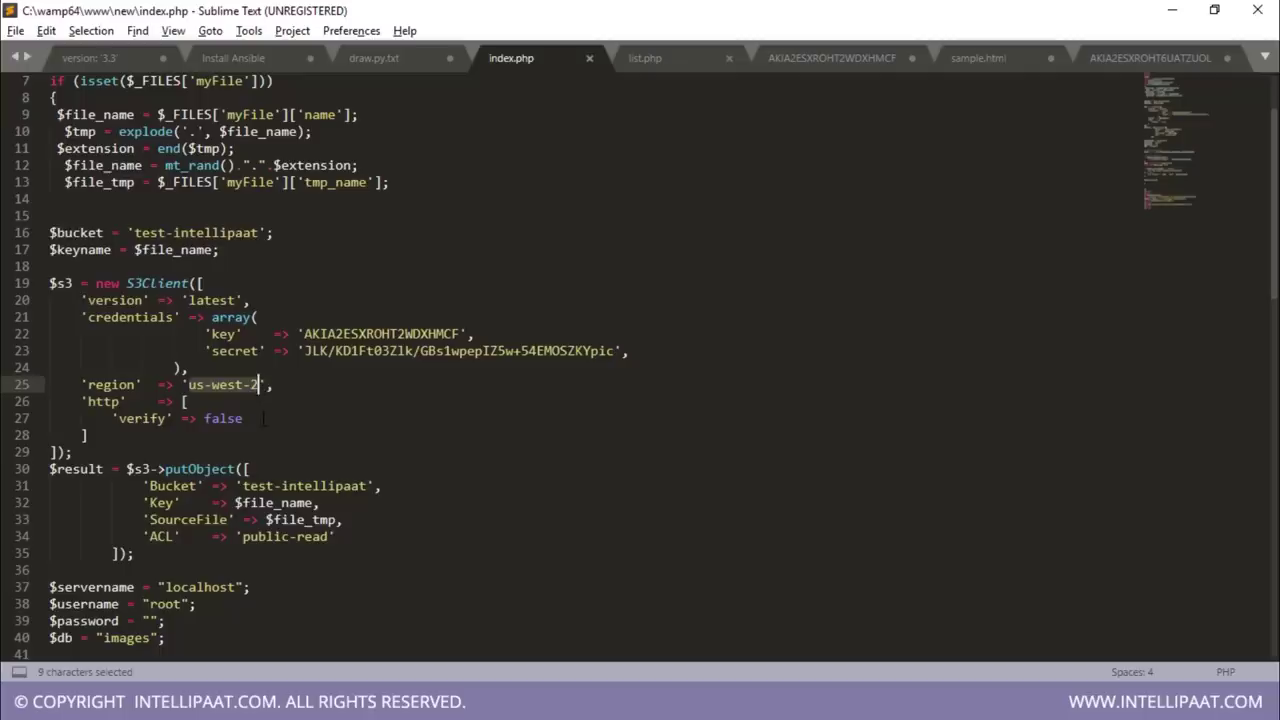
Point out the AWS access key and secret key values on lines 22–23.
double_click(329, 334)
double_click(318, 351)
left_click(334, 351)
double_click(336, 351)
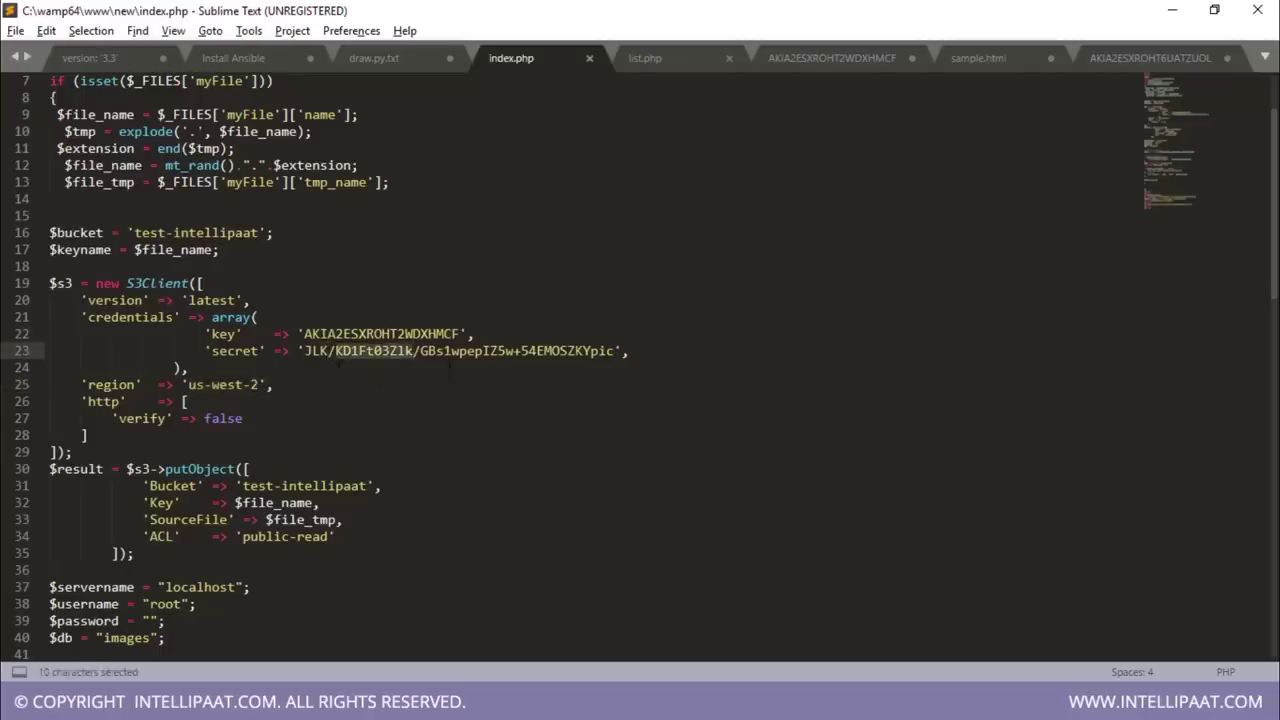
double_click(449, 352)
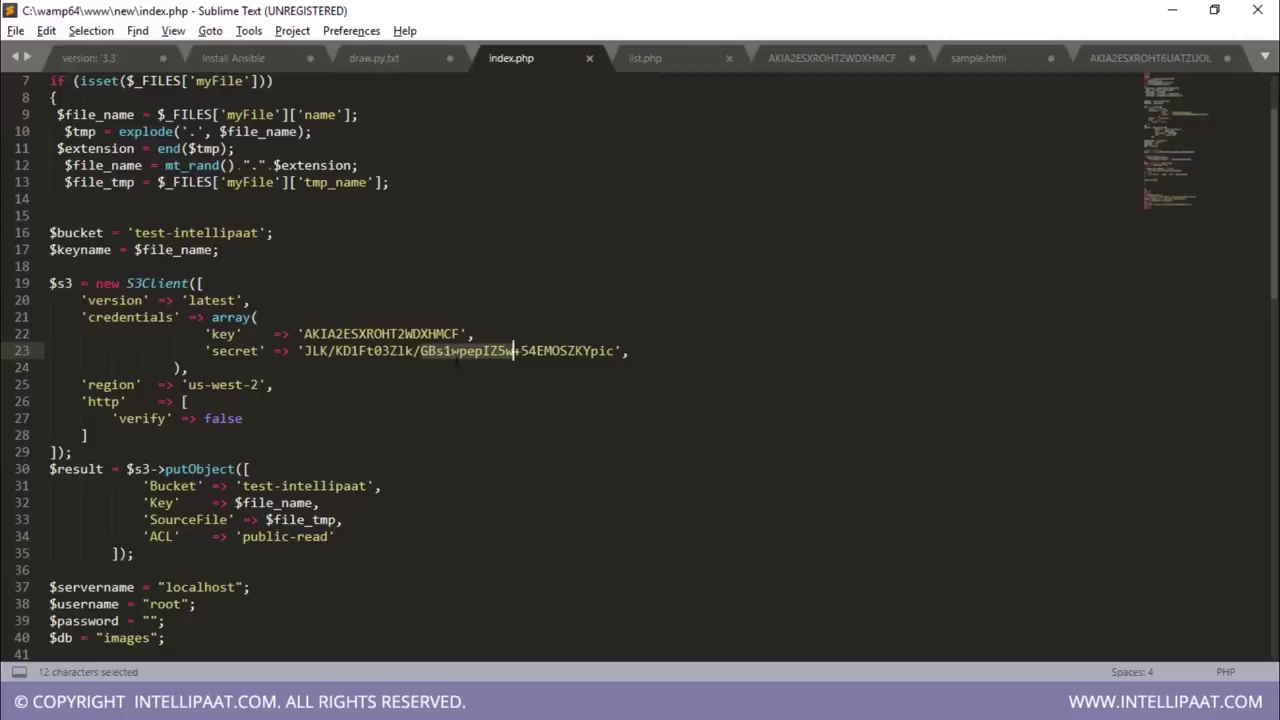
double_click(529, 355)
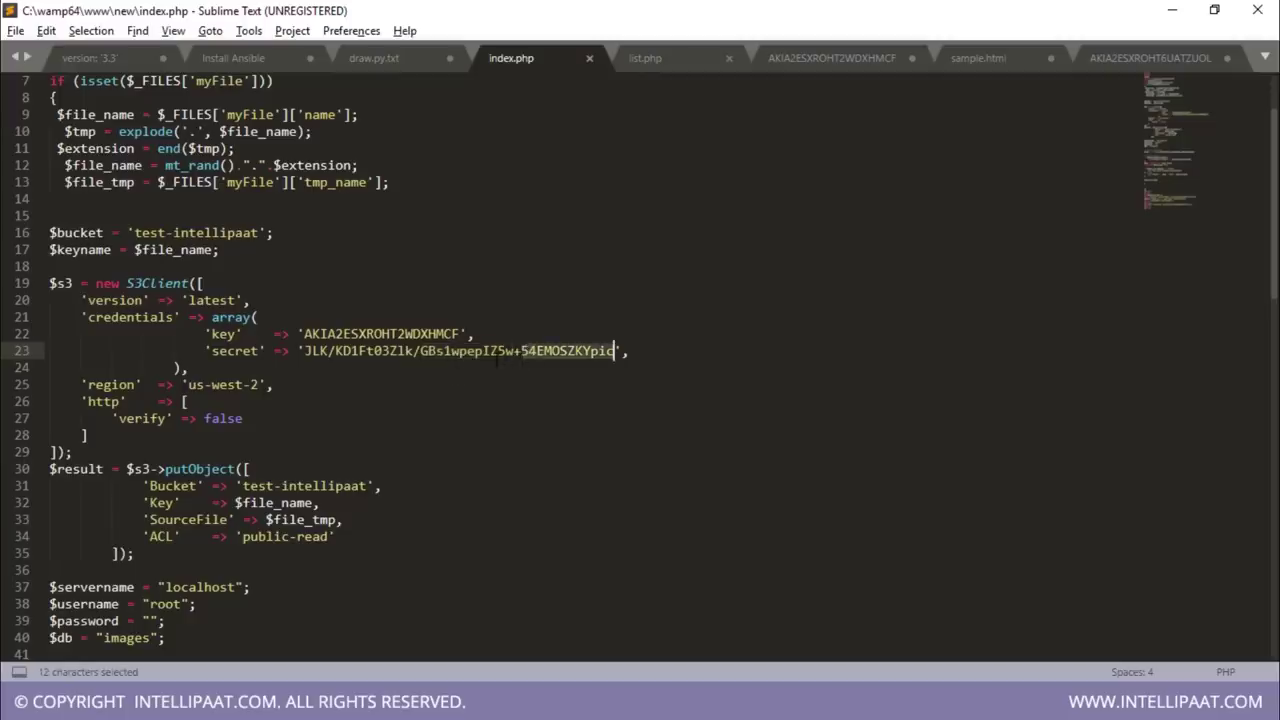
Point out the localhost server name on line 37, then bring up list.php.
scroll(497, 358, "down", 6)
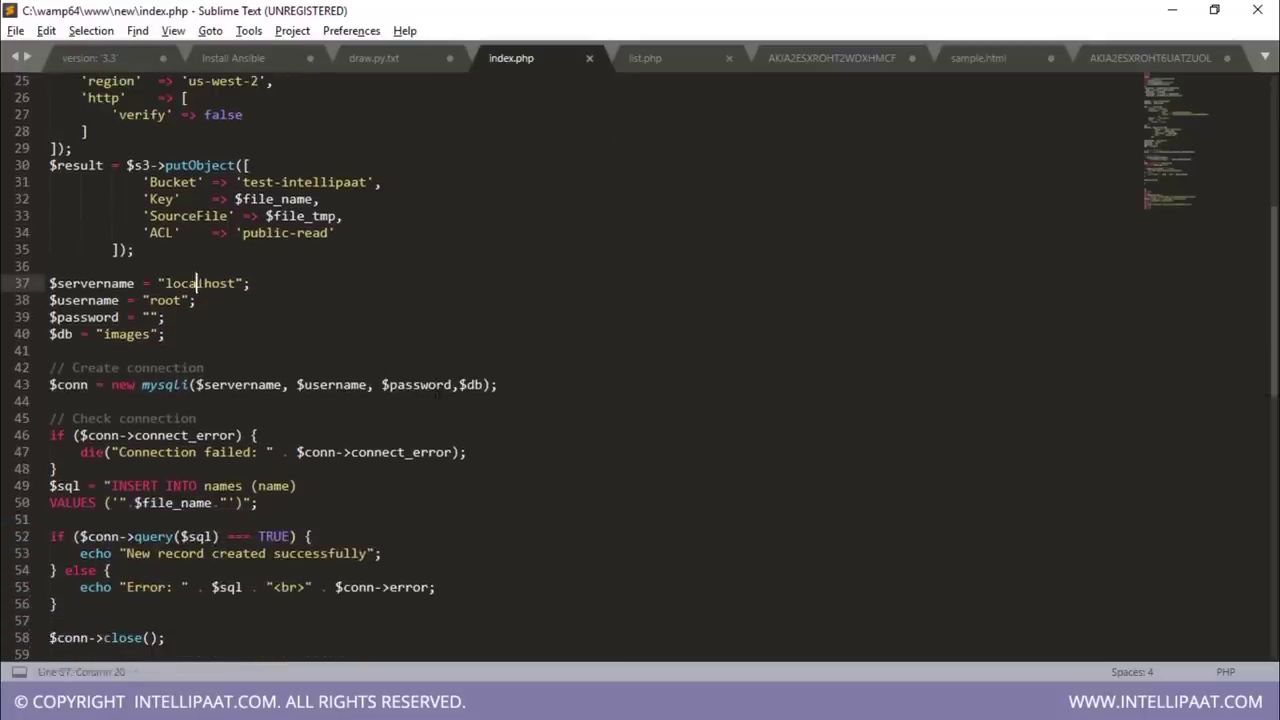
double_click(230, 284)
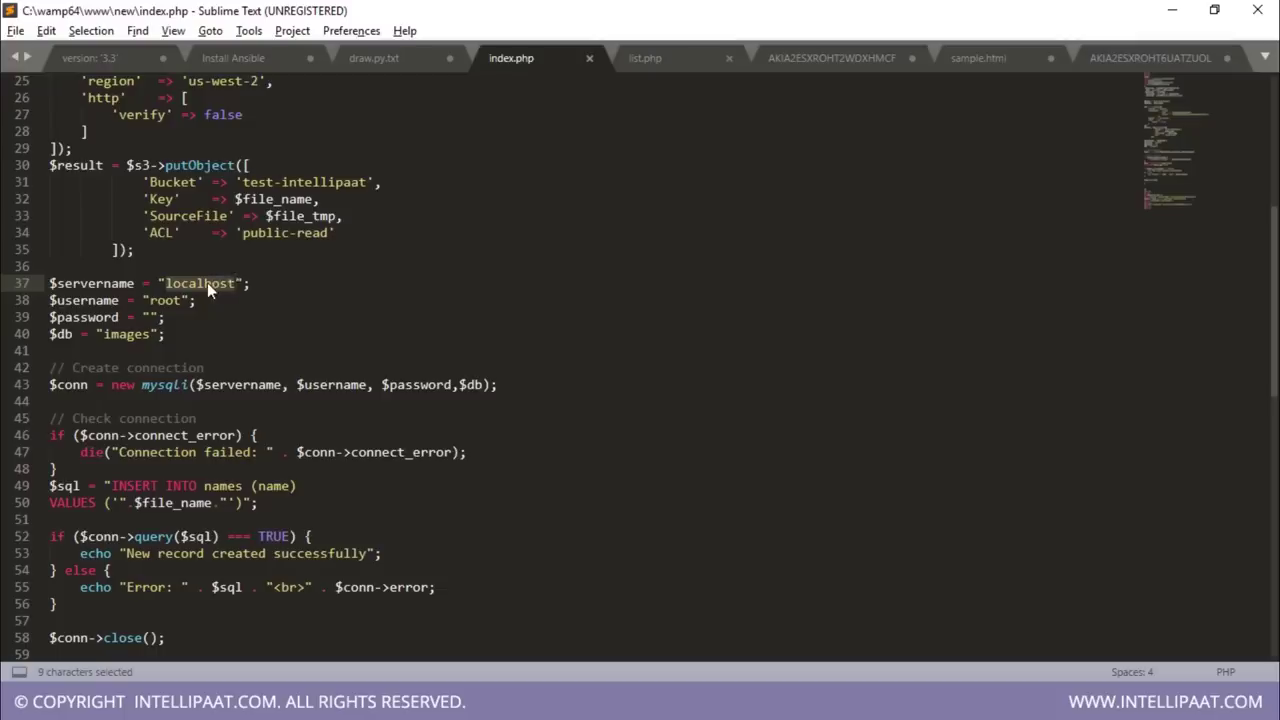
scroll(207, 282, "down", 4)
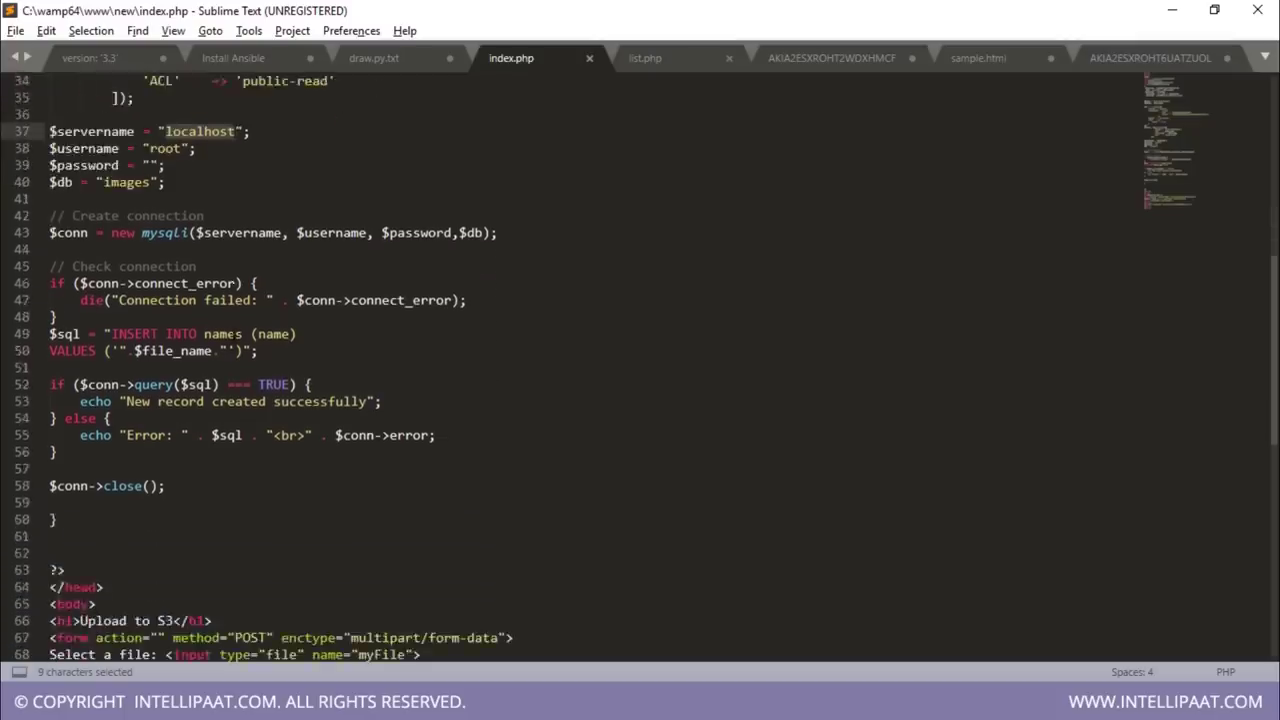
scroll(98, 655, "down", 4)
scroll(400, 350, "up", 6)
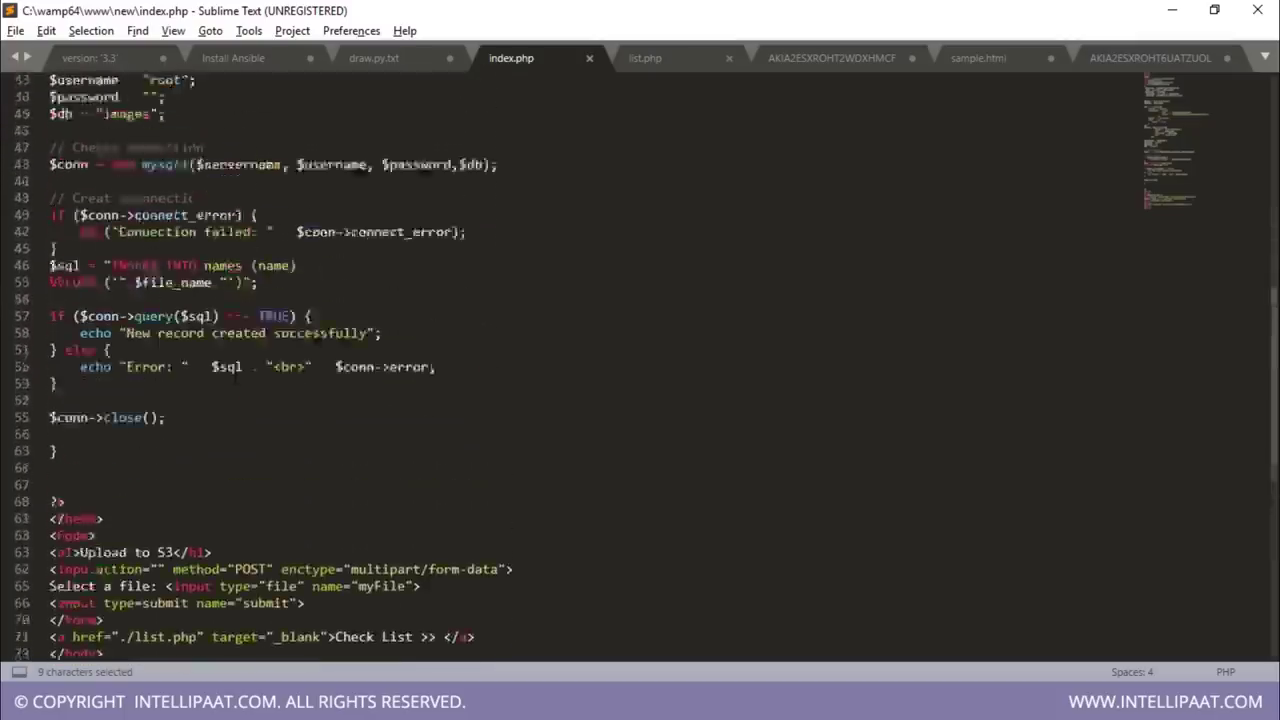
left_click(705, 57)
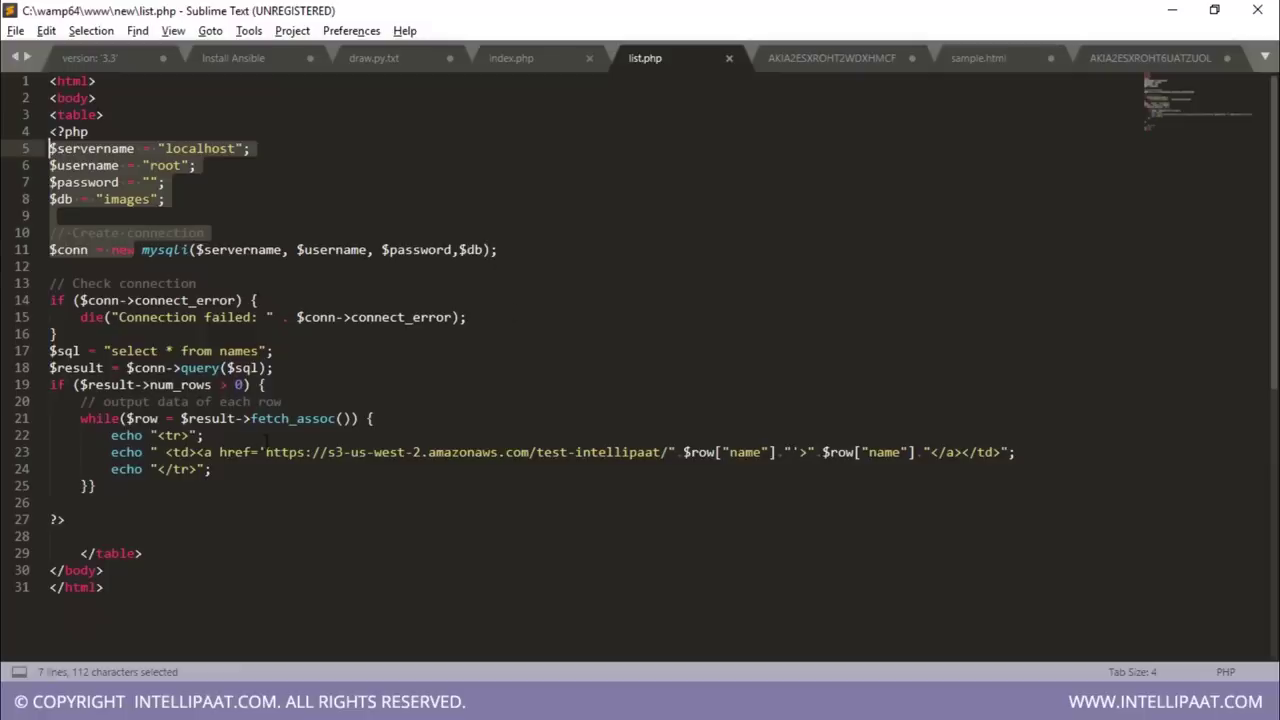
Highlight localhost, the $row["name"] field and the S3 bucket URL in list.php, then view the local list page.
left_click(305, 317)
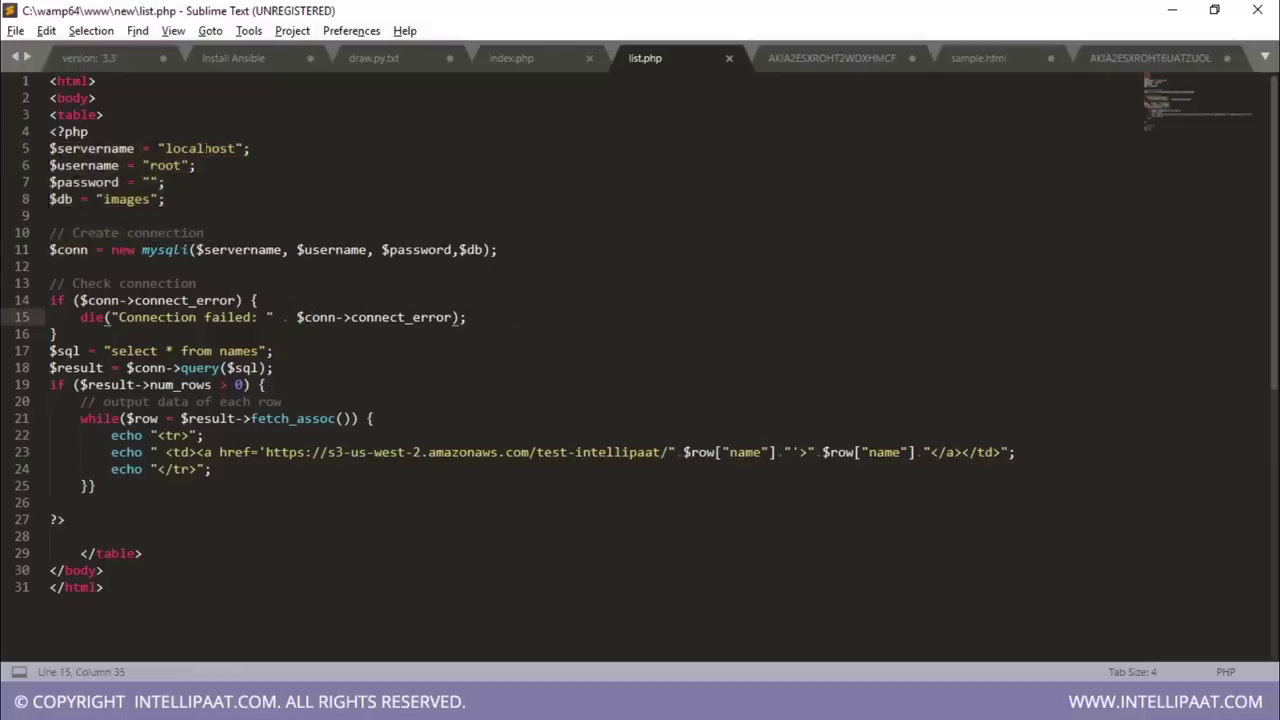
double_click(200, 148)
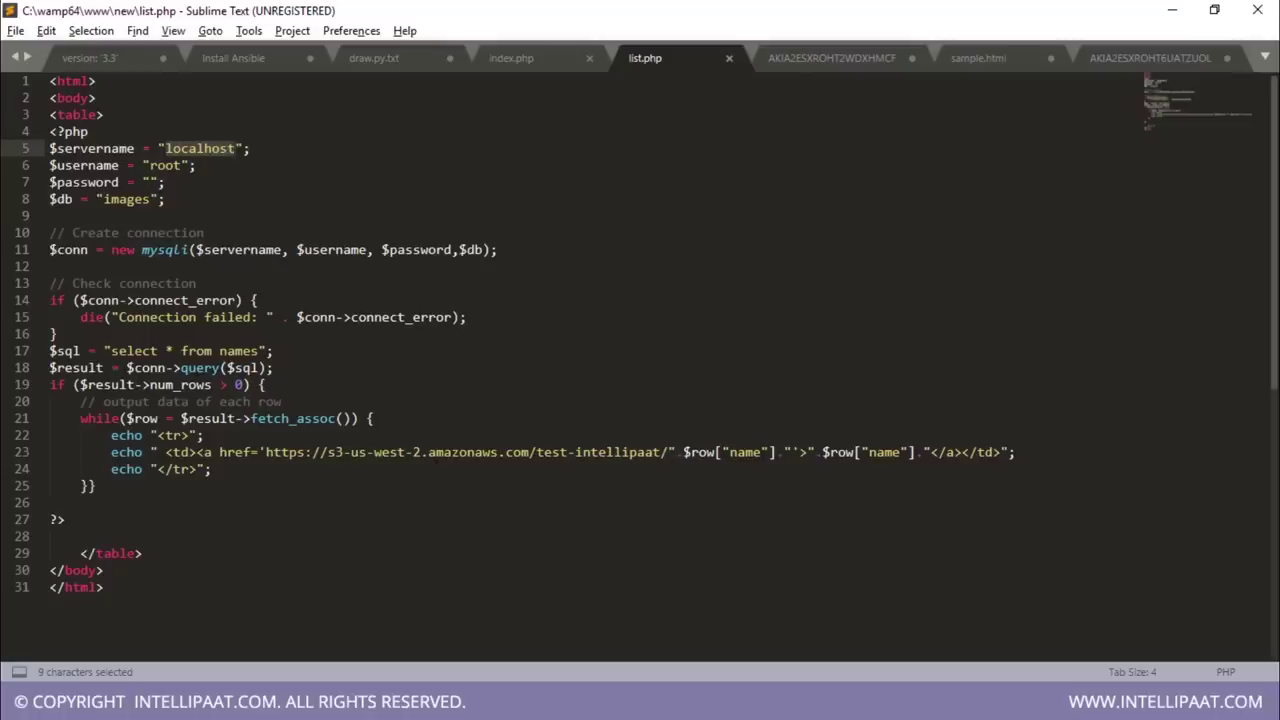
left_click_drag(683, 452, 775, 452)
left_click(734, 517)
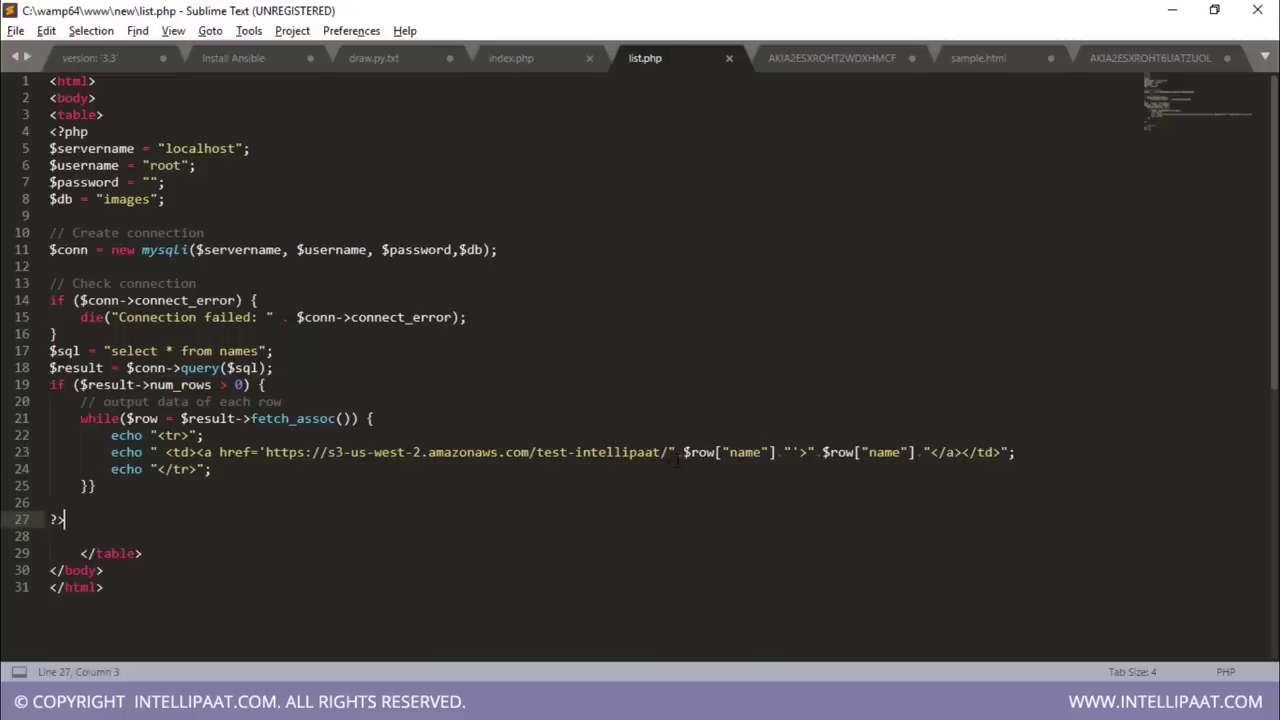
left_click_drag(670, 452, 264, 452)
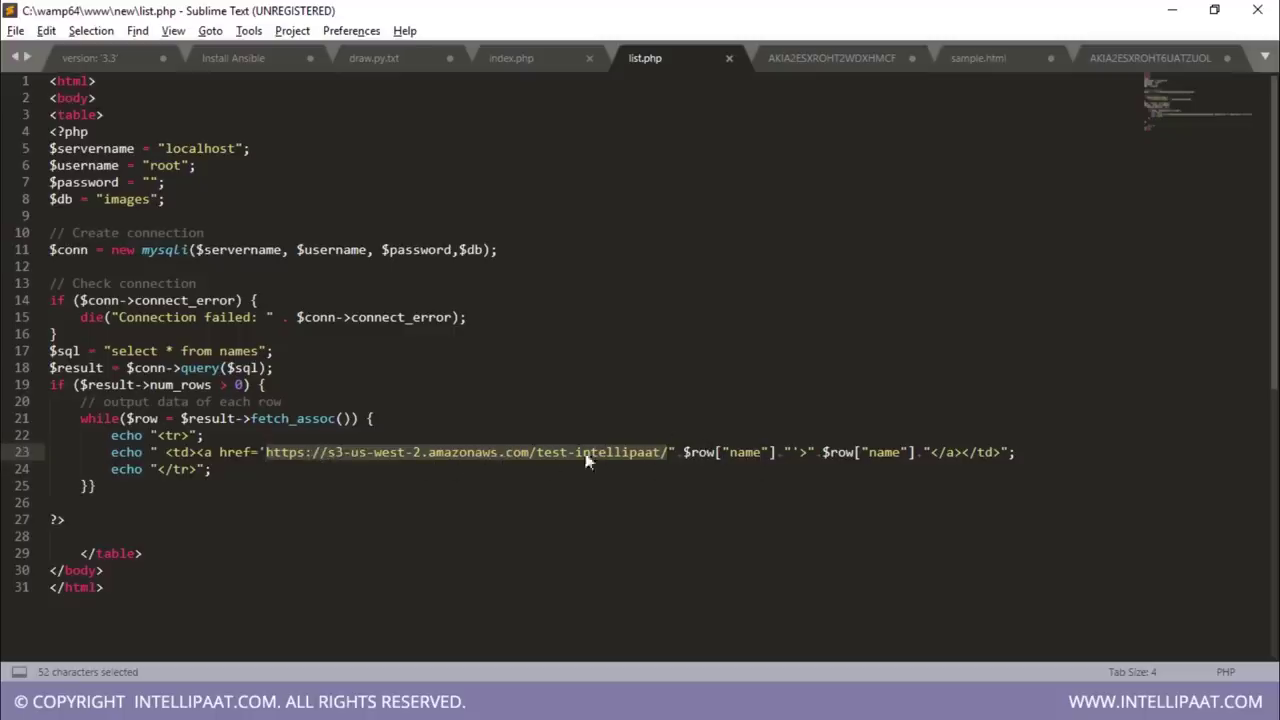
left_click_drag(197, 452, 250, 452)
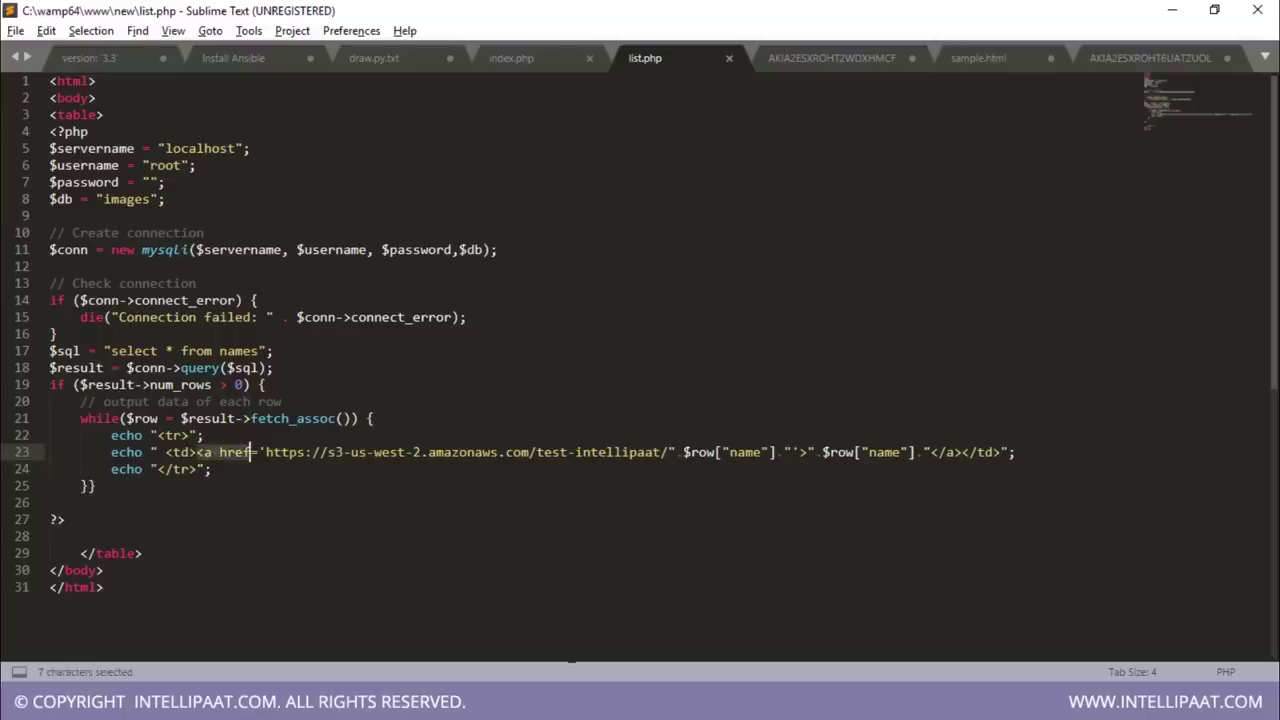
left_click(556, 706)
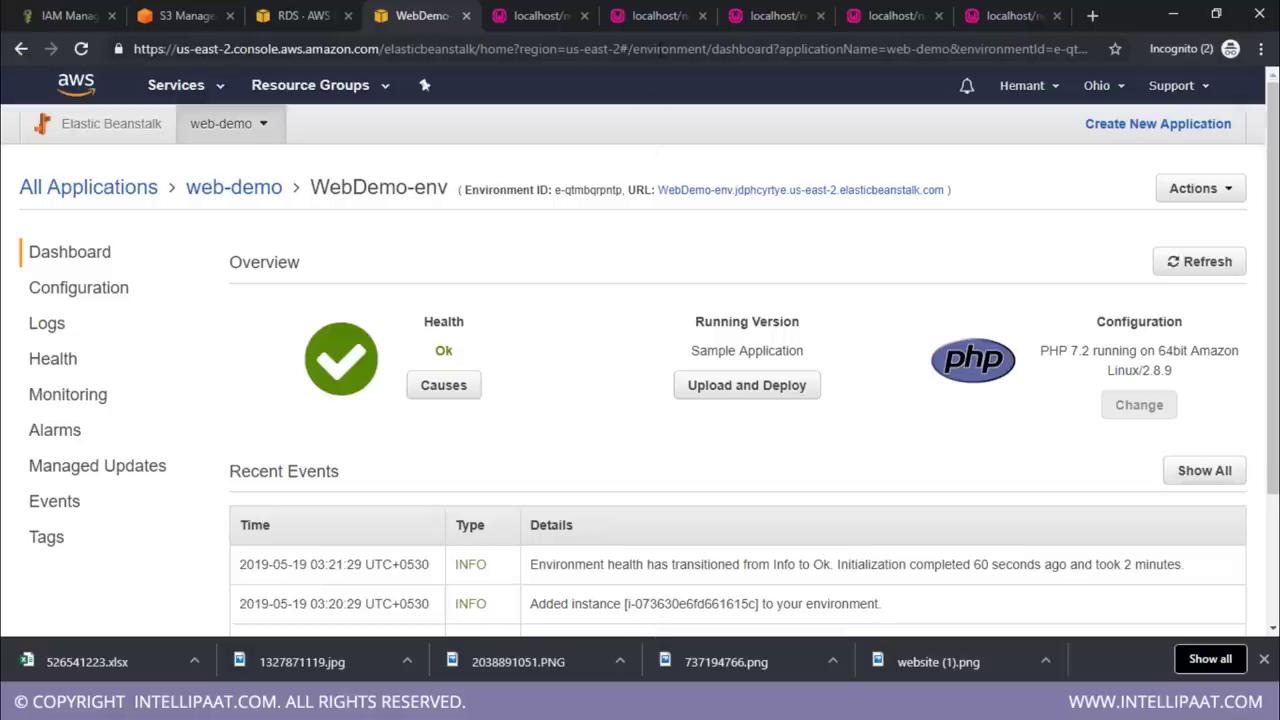
left_click(660, 16)
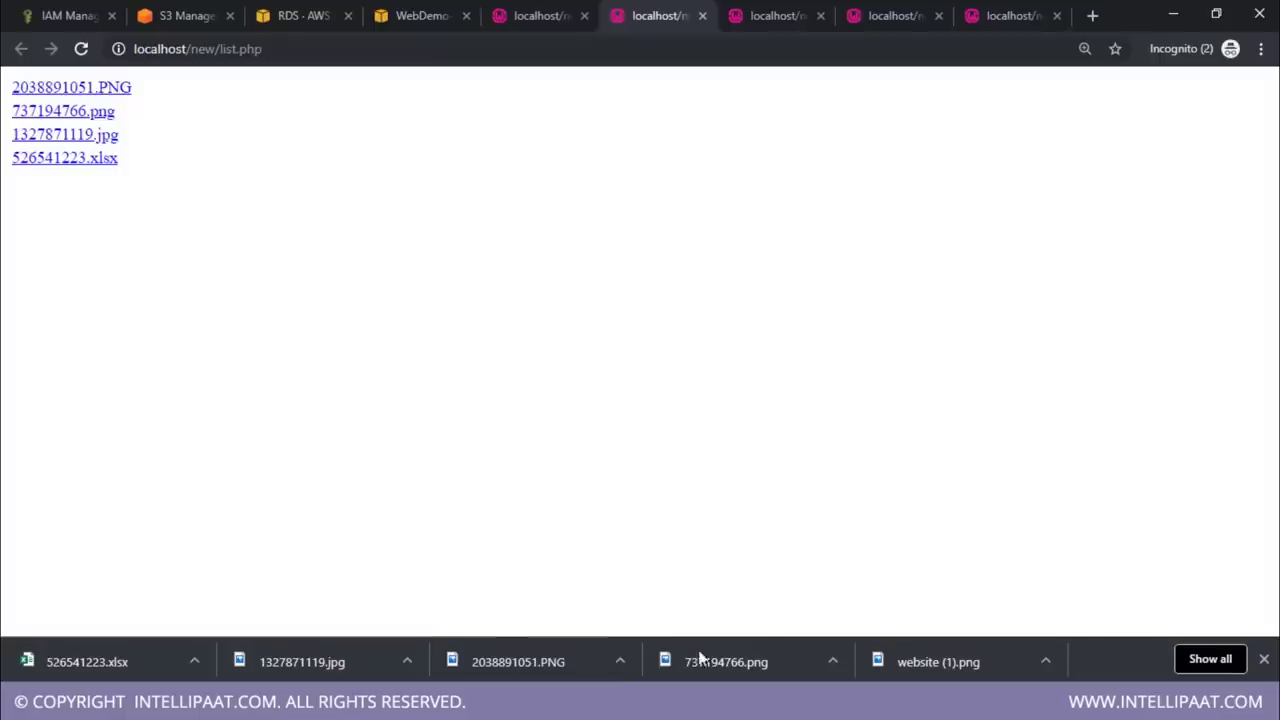
Highlight list.php's S3 link-building code, then review index.php's localhost server setting near line 16.
left_click(855, 700)
left_click_drag(265, 452, 776, 452)
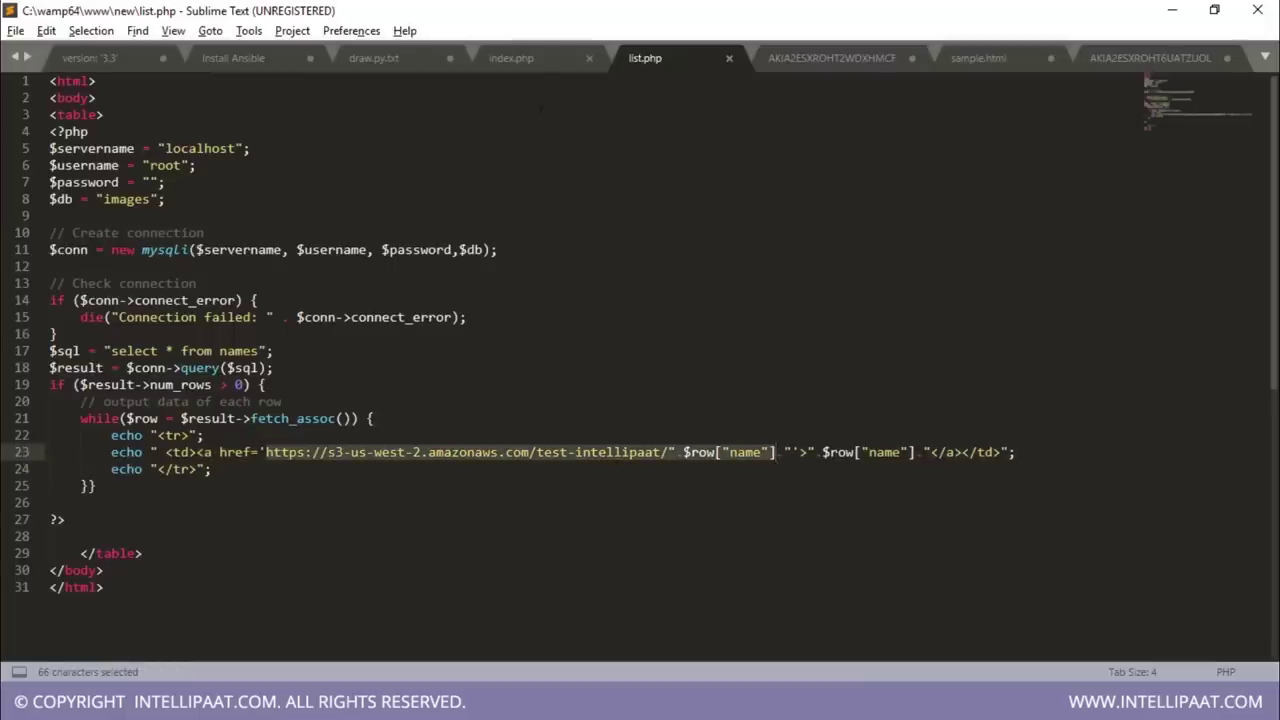
left_click(536, 58)
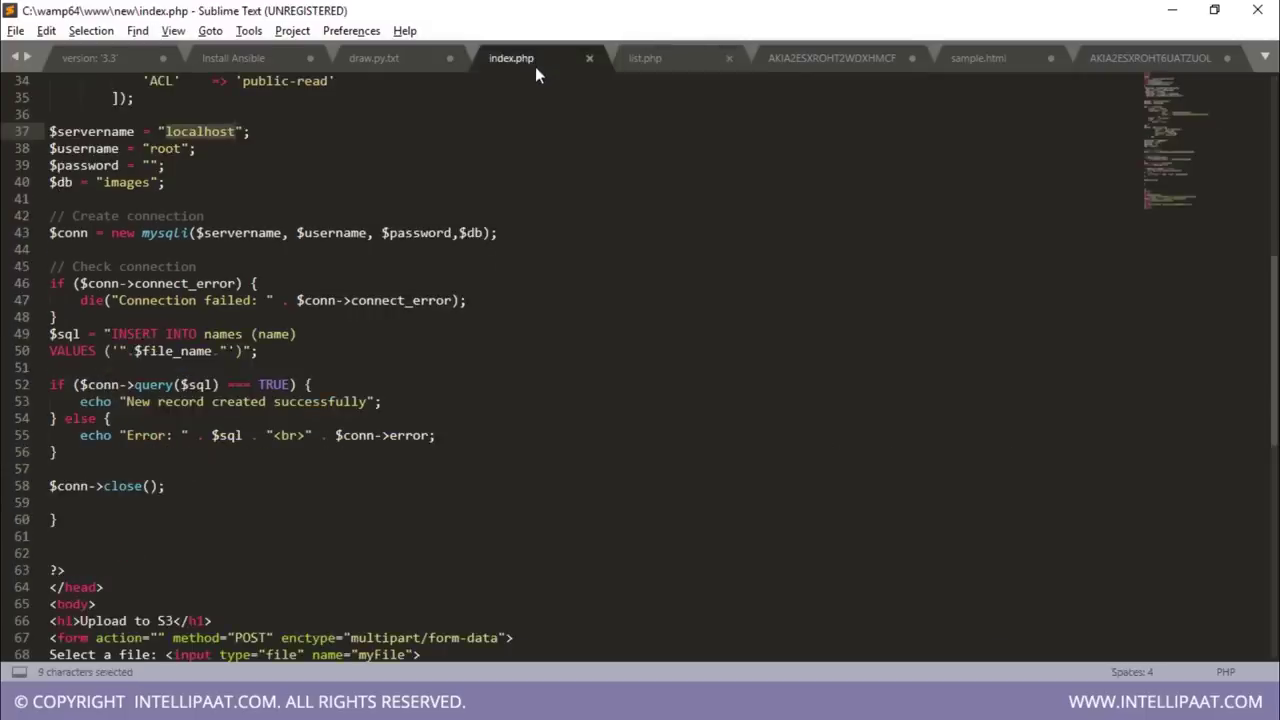
scroll(475, 340, "up", 6)
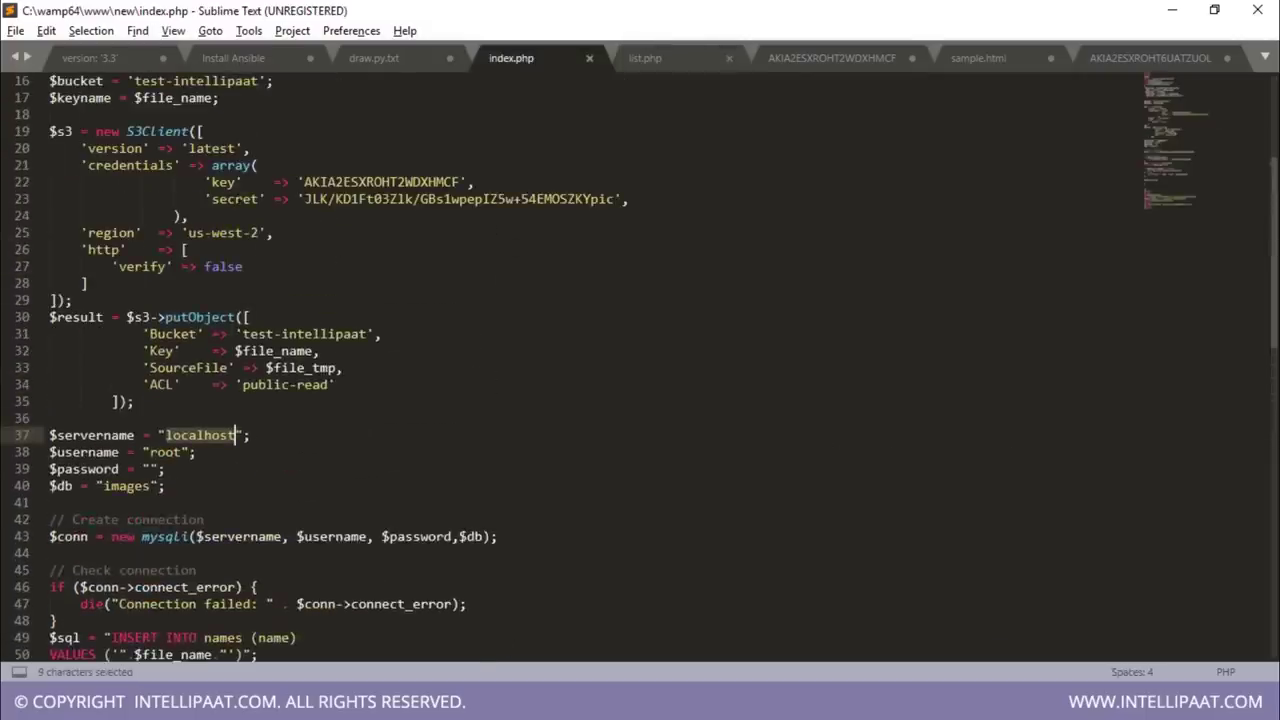
key("alt+Tab")
Confirm web-demo is Available and select its endpoint web-demo.coghw13fheqo.us-east-2.rds.amazonaws.com under Connectivity & security.
left_click(303, 24)
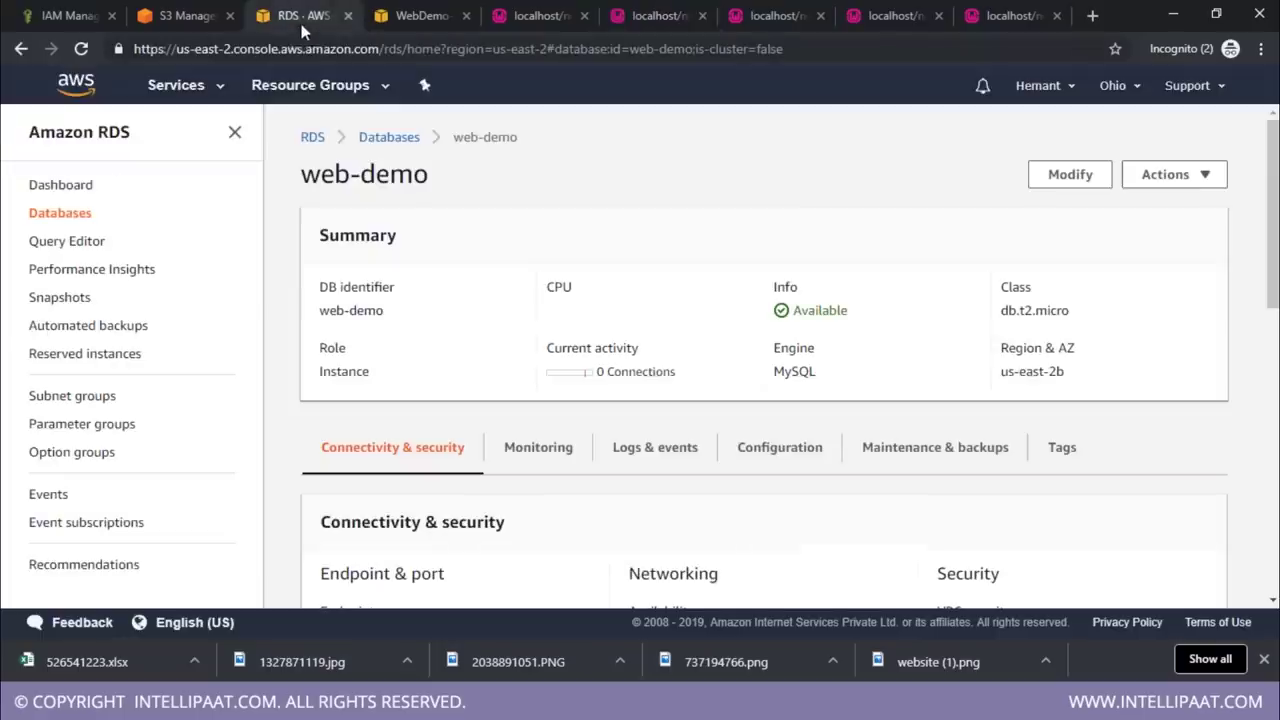
double_click(812, 312)
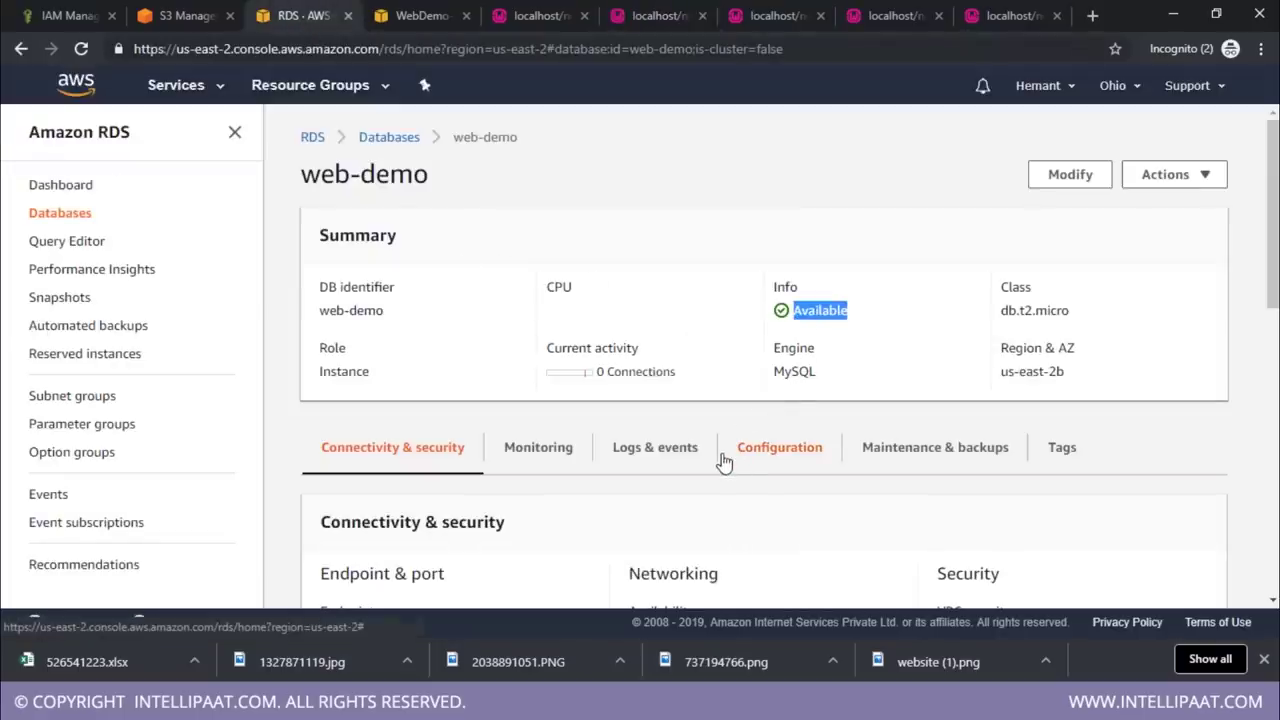
scroll(566, 408, "down", 3)
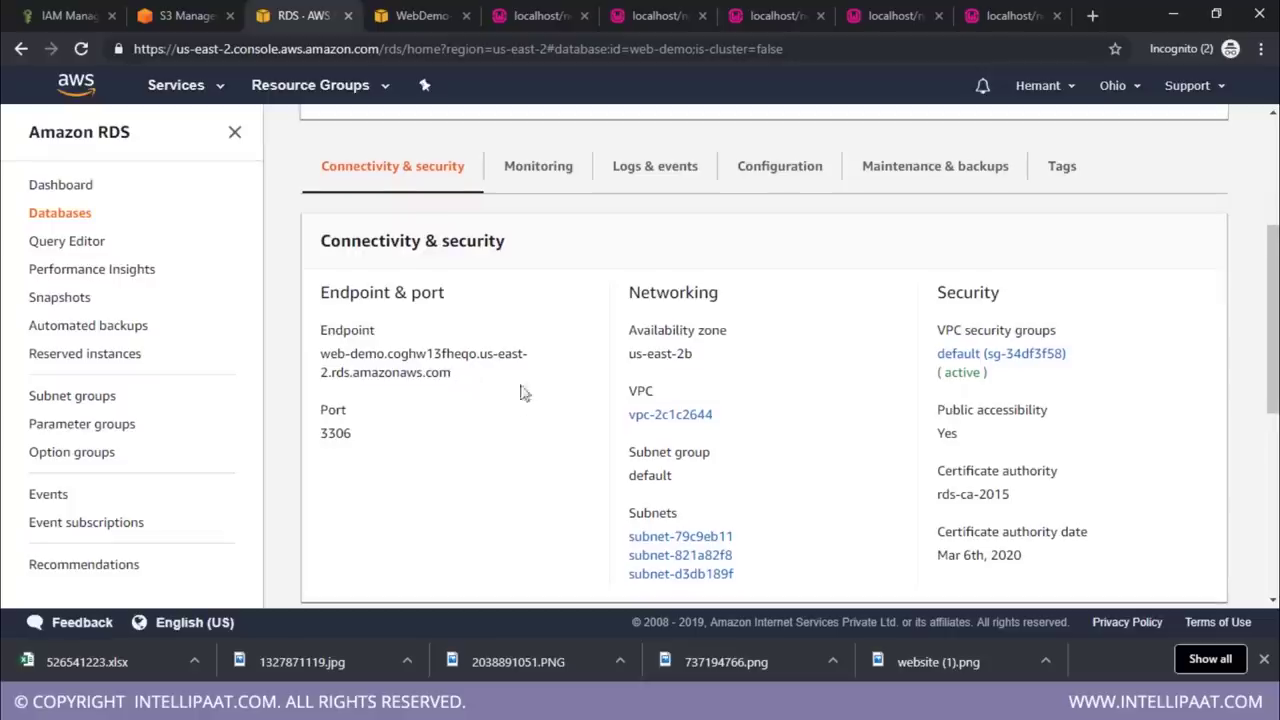
scroll(511, 380, "up", 3)
left_click_drag(303, 172, 491, 260)
scroll(491, 262, "down", 3)
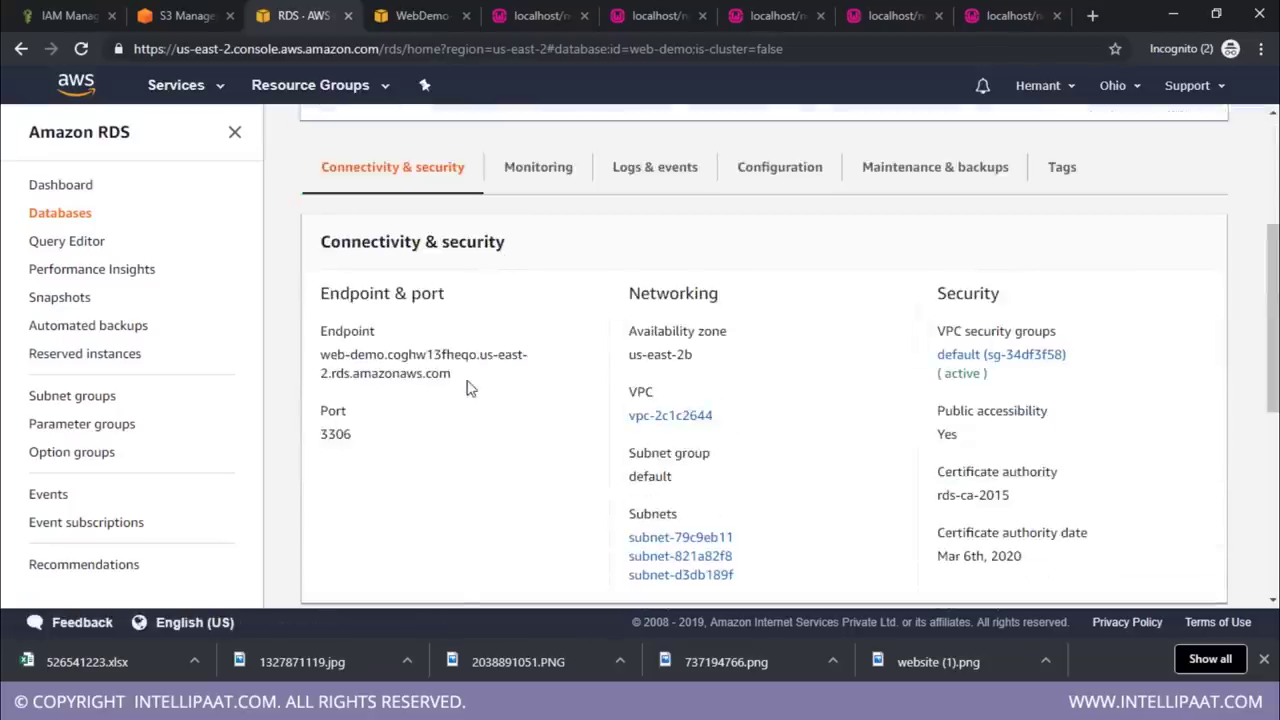
scroll(512, 360, "up", 3)
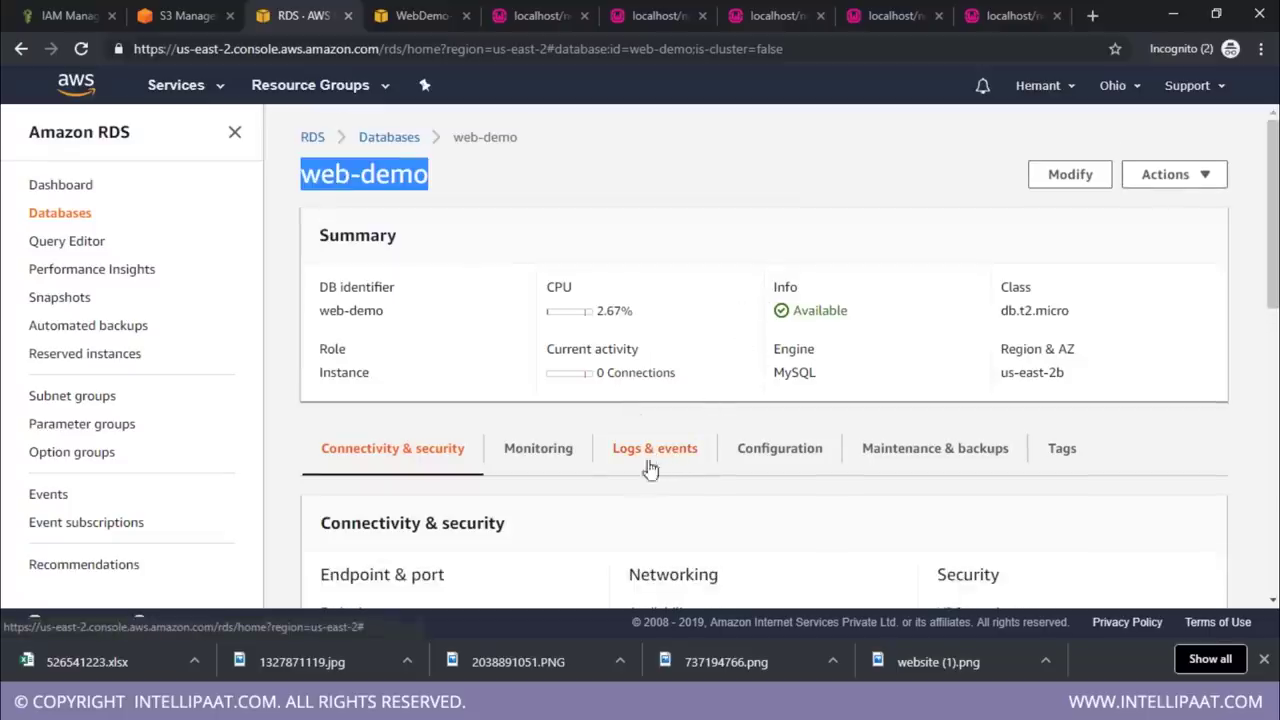
scroll(449, 503, "down", 3)
triple_click(420, 365)
key("ctrl+c")
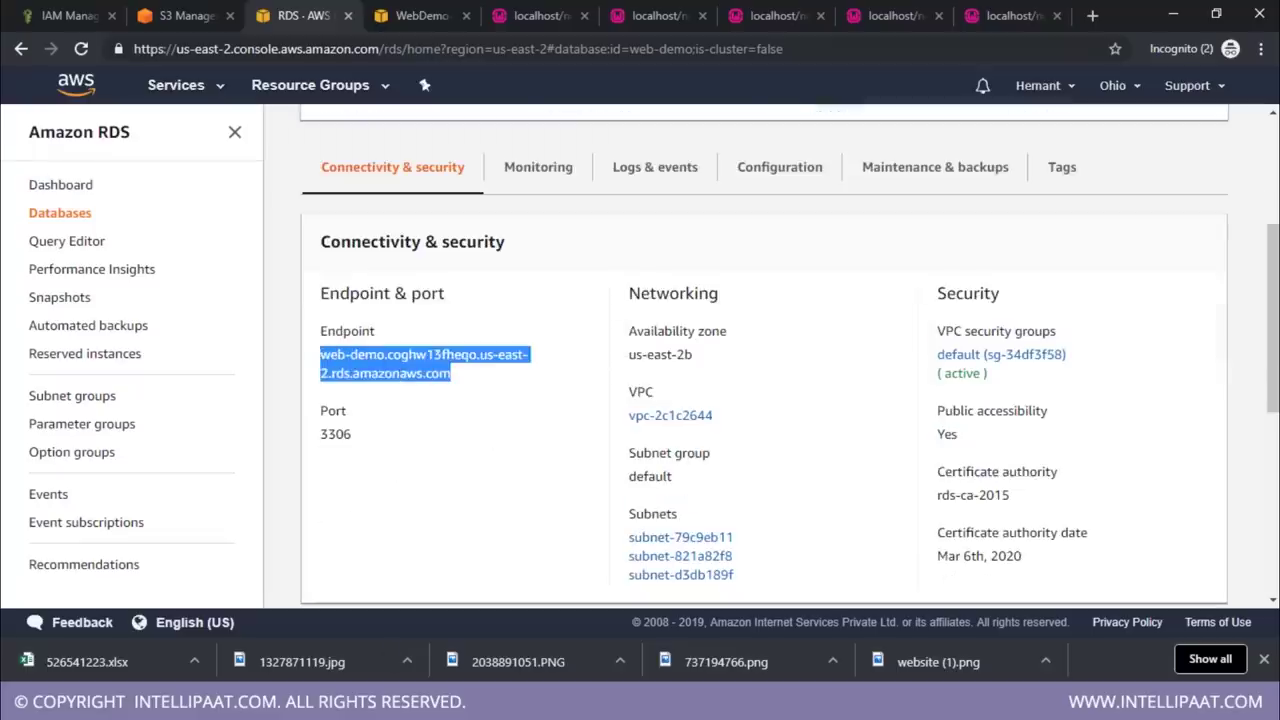
Open Command Prompt and navigate to C:\wamp64\bin\mysql\mysql5.7.26\bin.
key("super+r")
type("cmd")
key("Return")
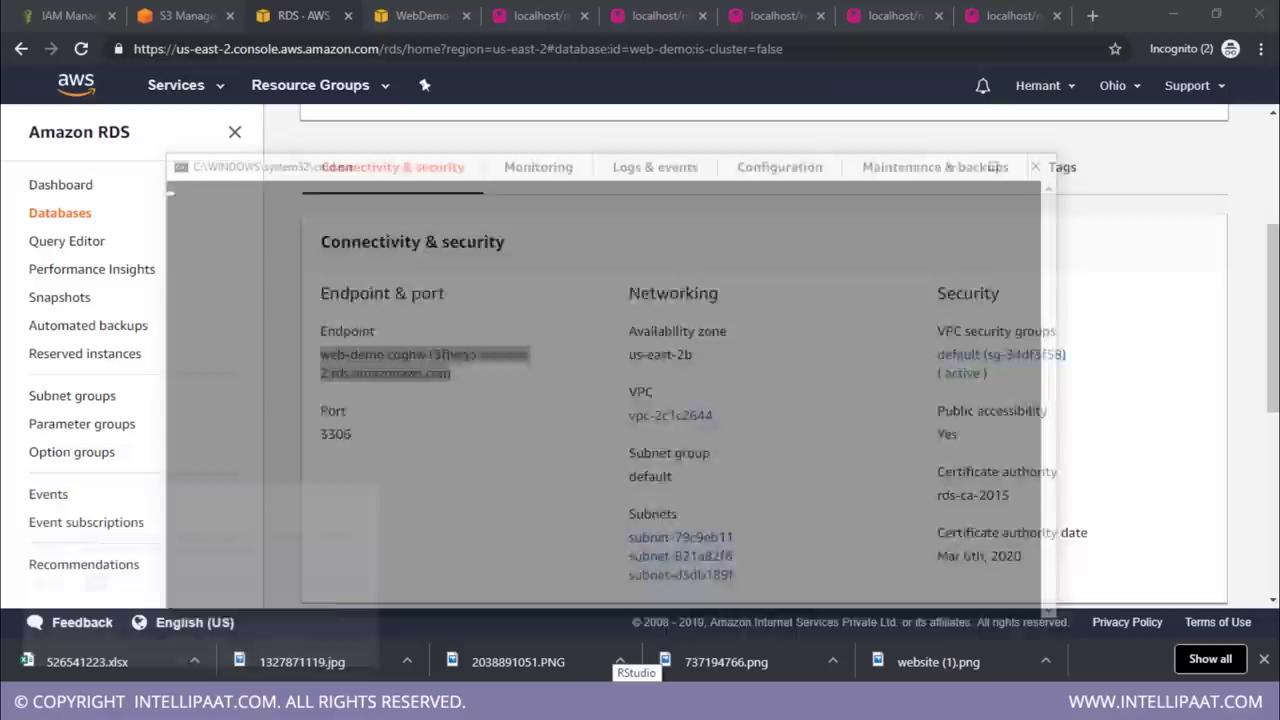
type("cd.")
type(" ..")
key("Return")
type("cd ..")
key("Return")
type("cd wamp64")
key("Return")
type("cd bin")
key("Return")
type("cd mysql")
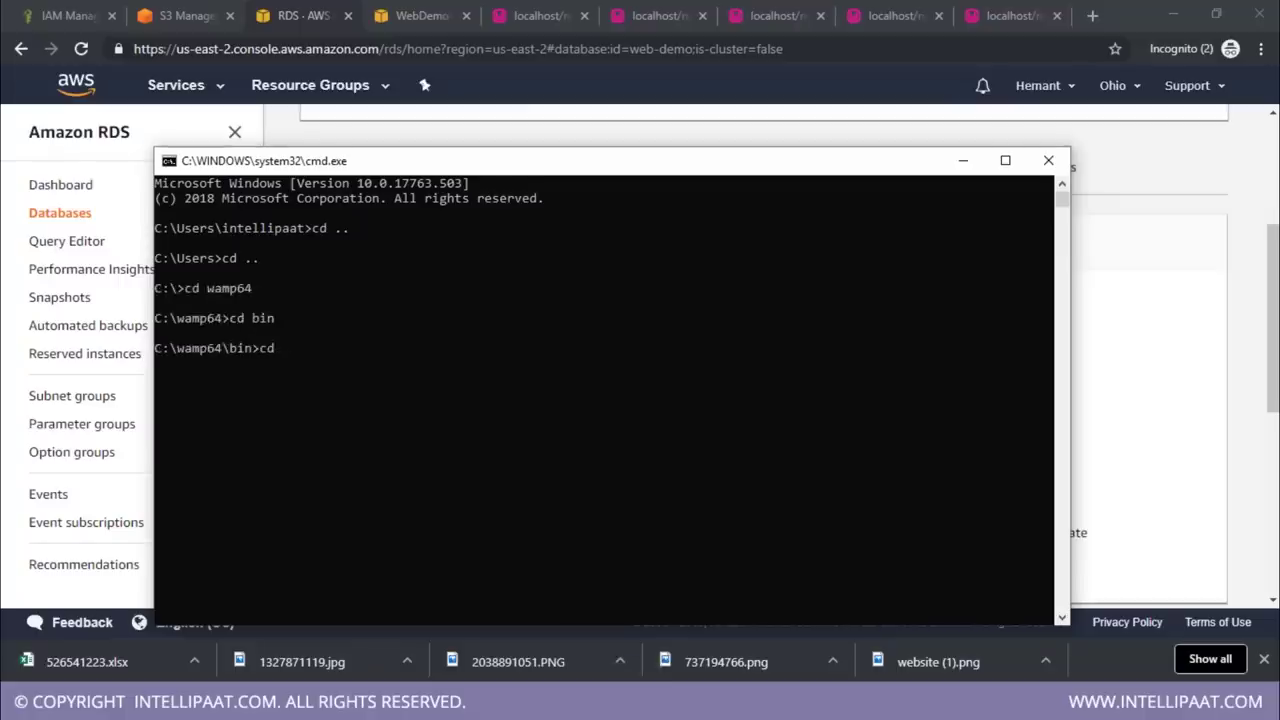
key("Return")
type("cd mysql5.7.26")
key("Return")
type("cd bin")
key("Return")
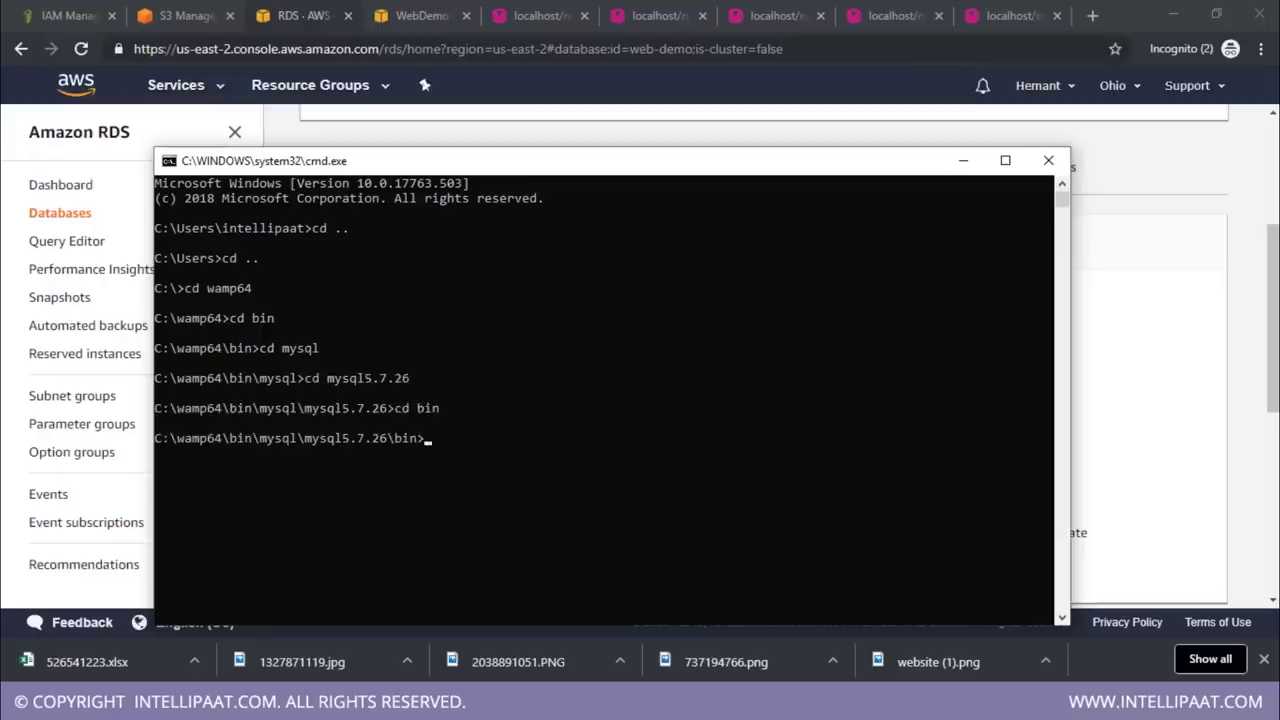
Clear the screen and run mysql -h with the pasted RDS endpoint, RDS user and password.
type("cls")
key("Return")
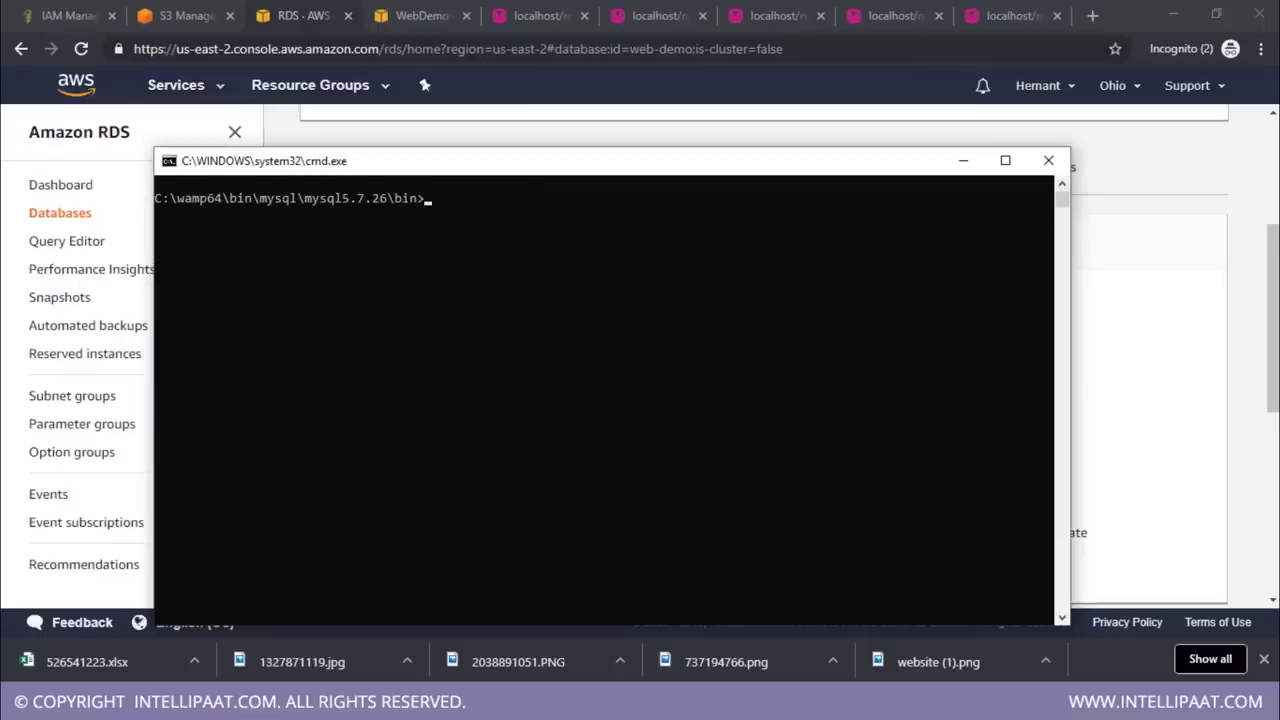
type("mysql -h")
key("ctrl+v")
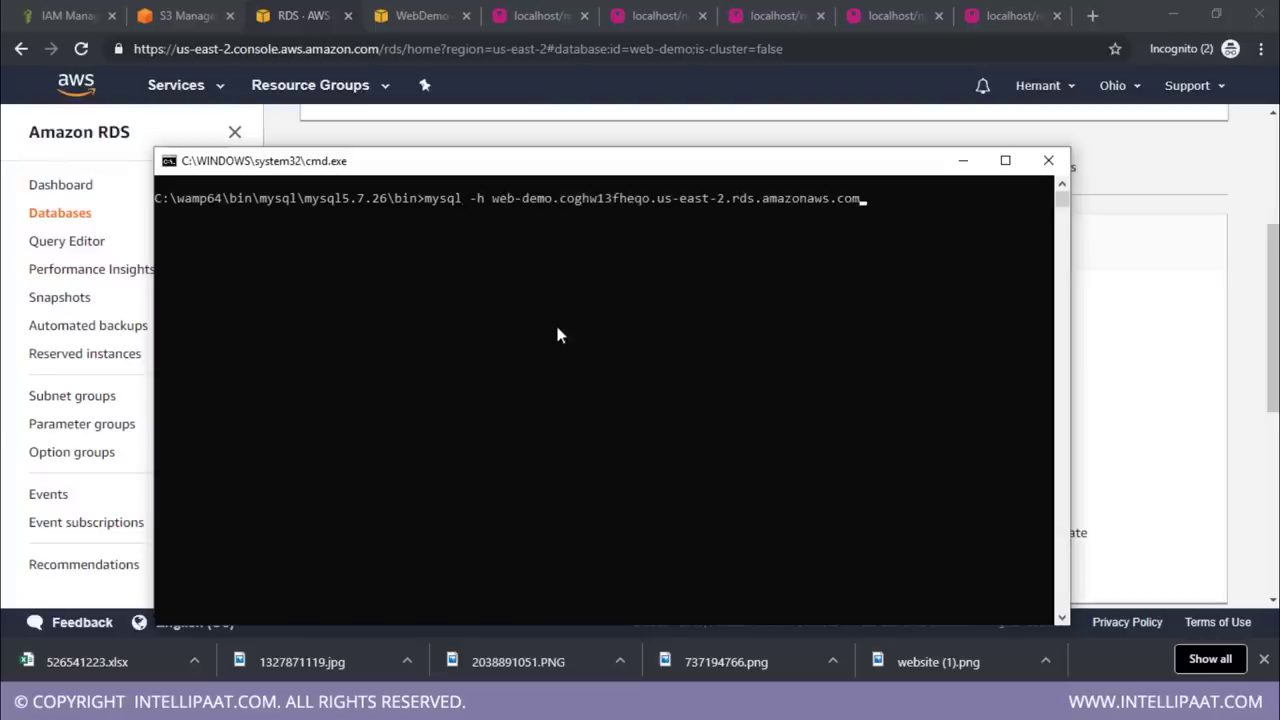
type("-u hemant -p")
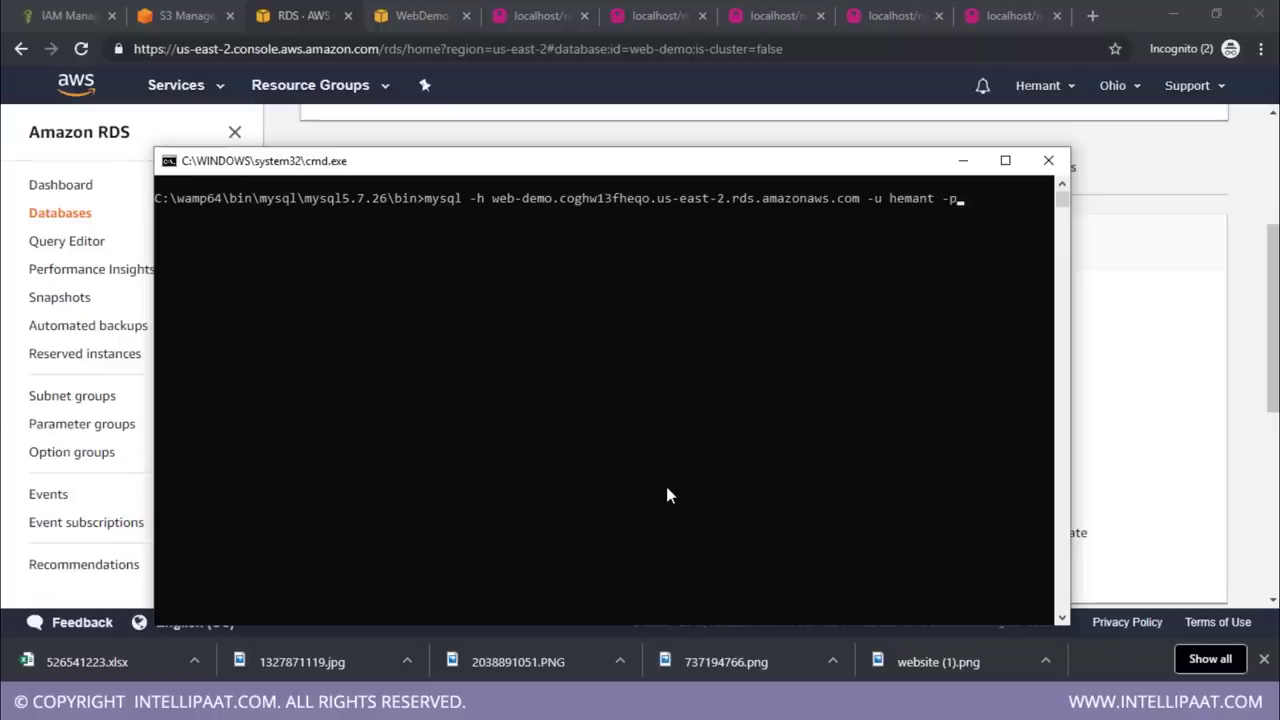
key("Return")
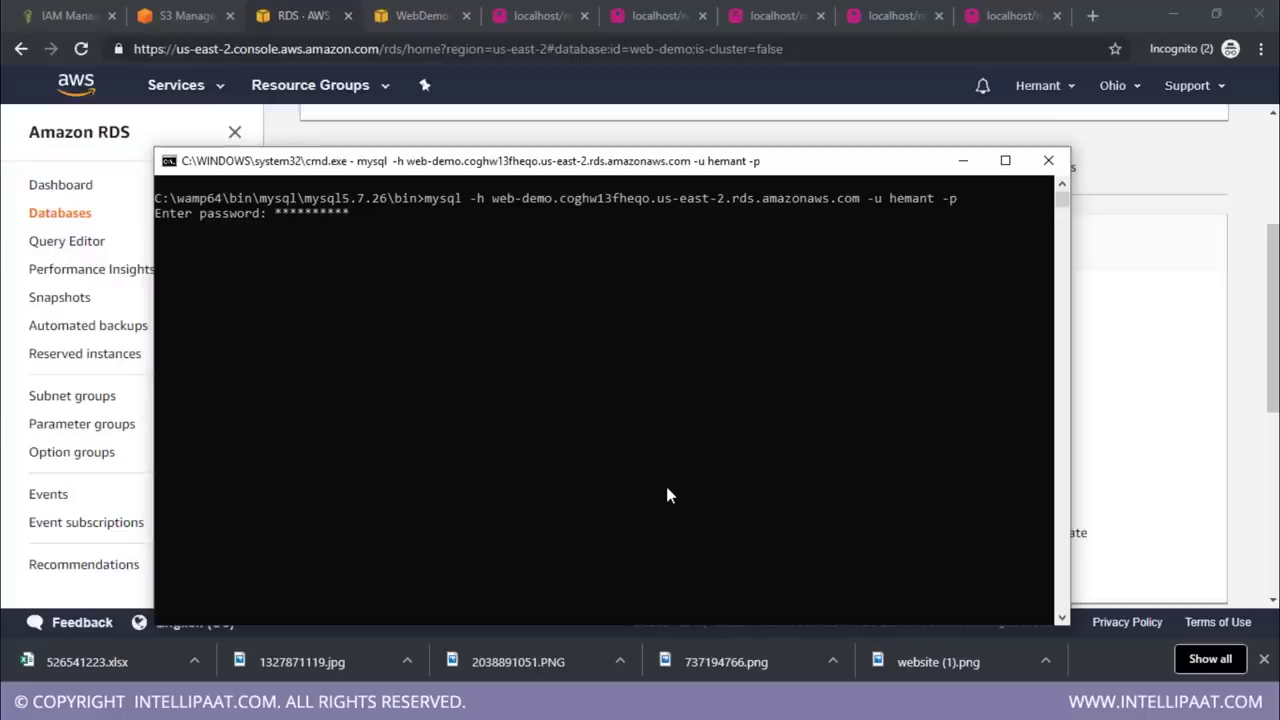
key("Return")
left_click(1170, 388)
Check the hostname in the connection error and open the database's default VPC security group.
key("alt+Tab")
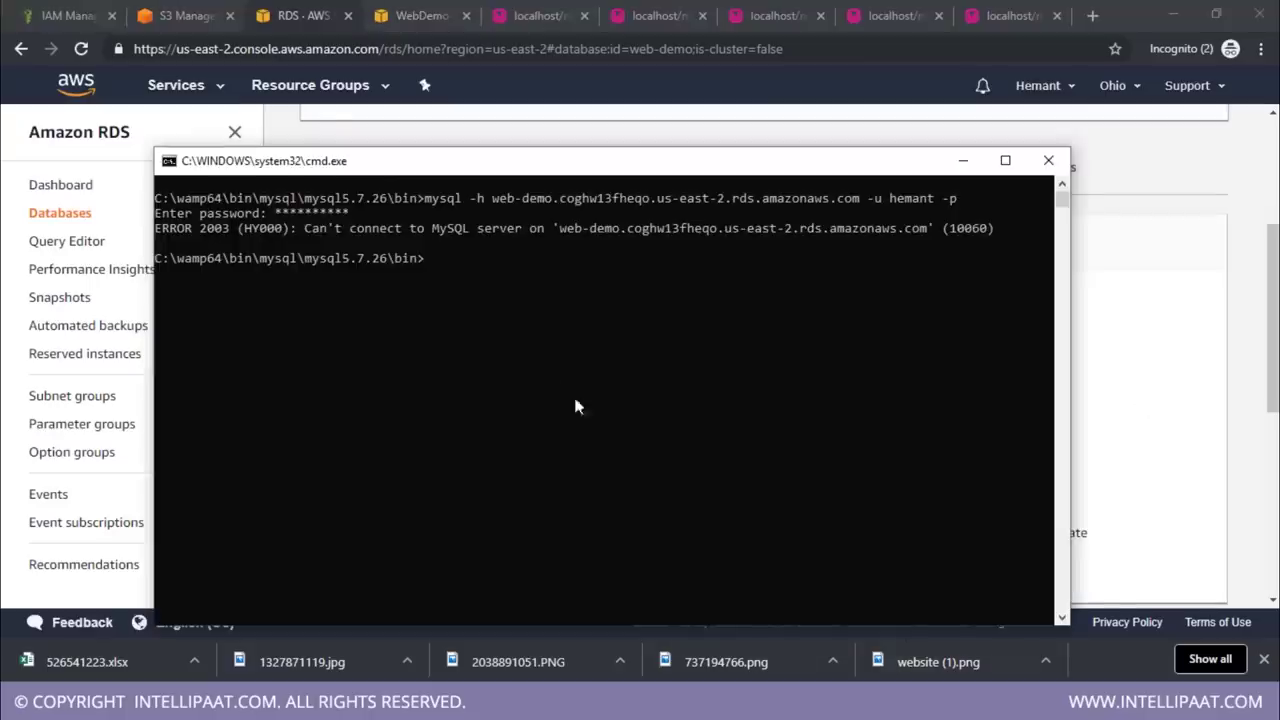
double_click(610, 229)
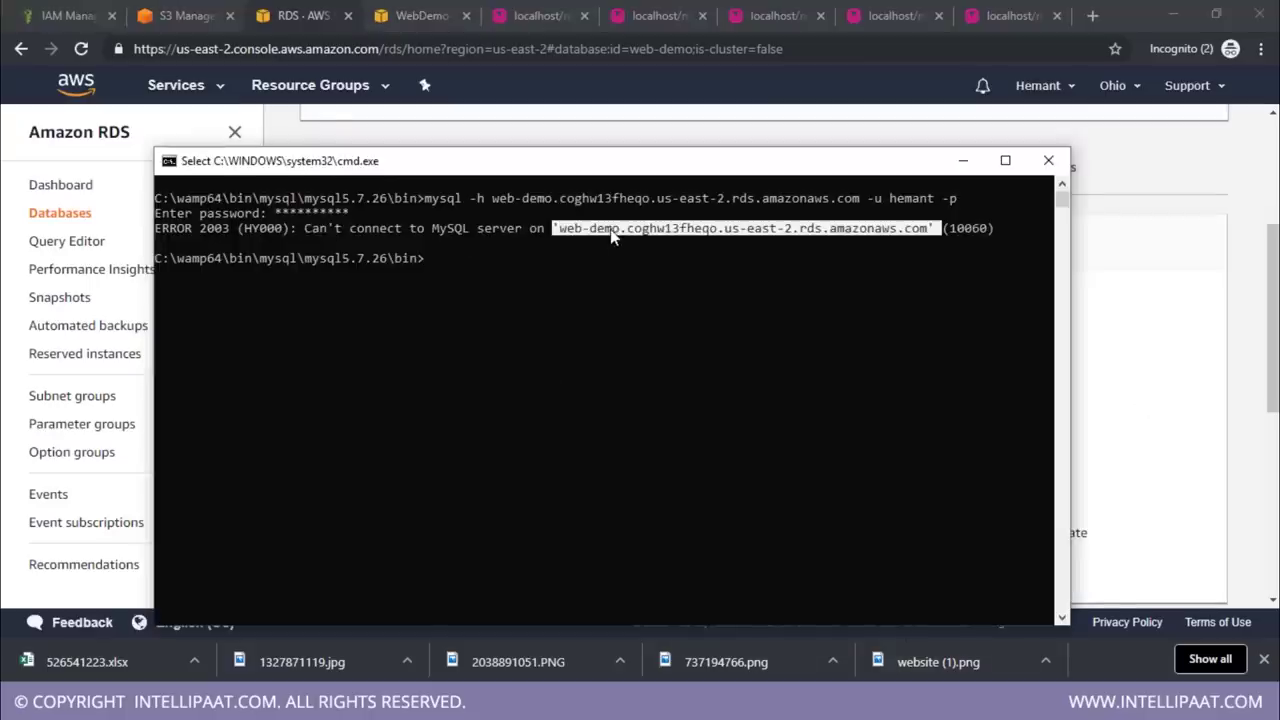
left_click(1128, 348)
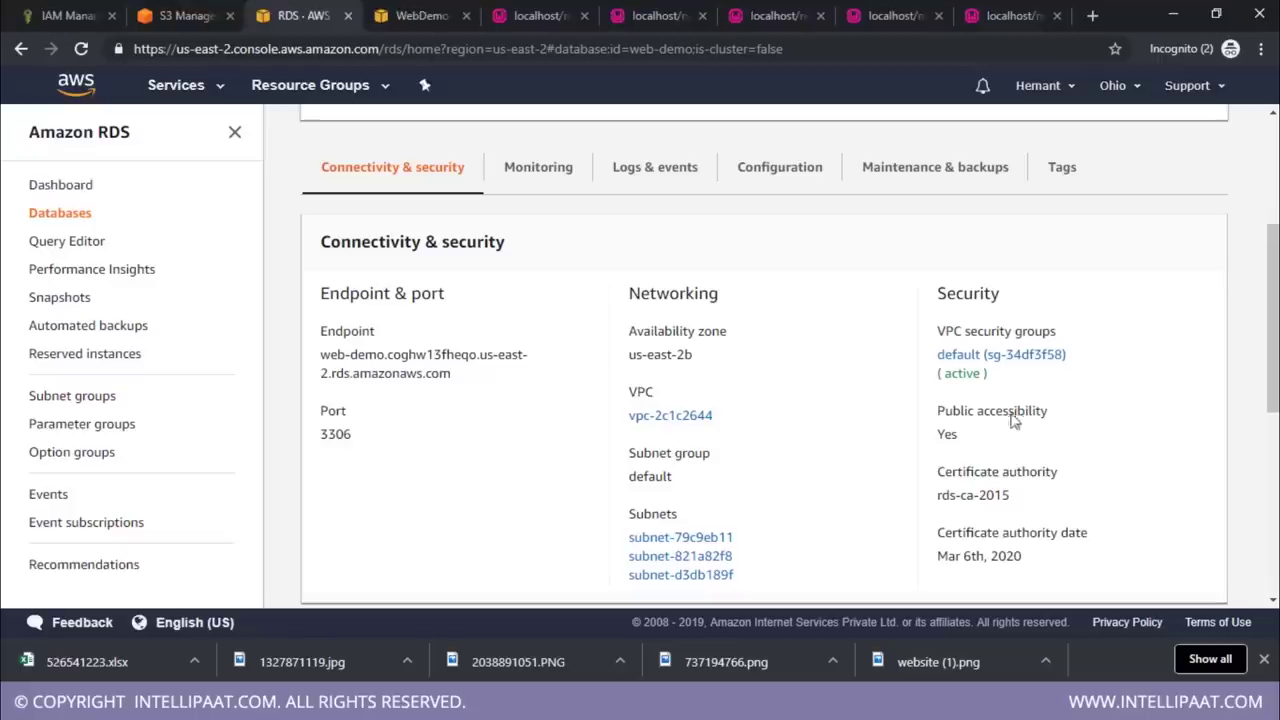
left_click(1020, 356, "ctrl")
key("ctrl+Tab")
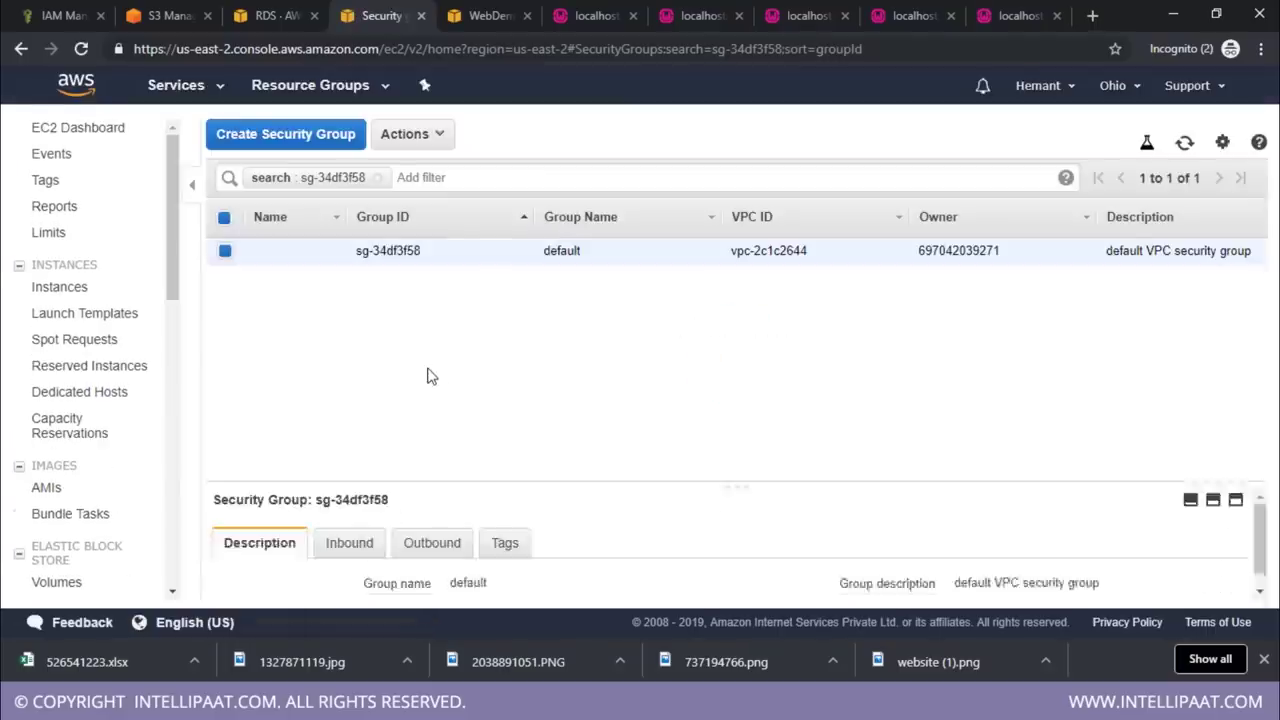
Change the inbound rule source to Anywhere (0.0.0.0/0) and save it.
left_click(349, 542)
scroll(430, 560, "down", 1)
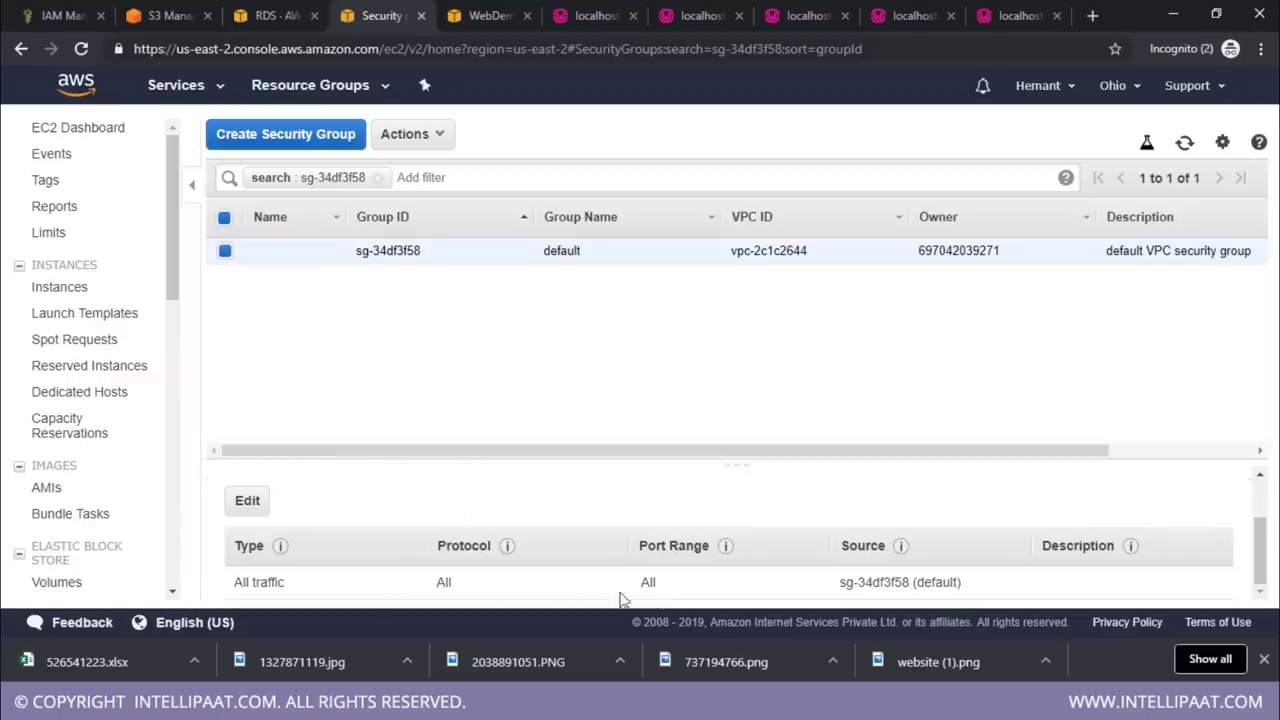
left_click(248, 501)
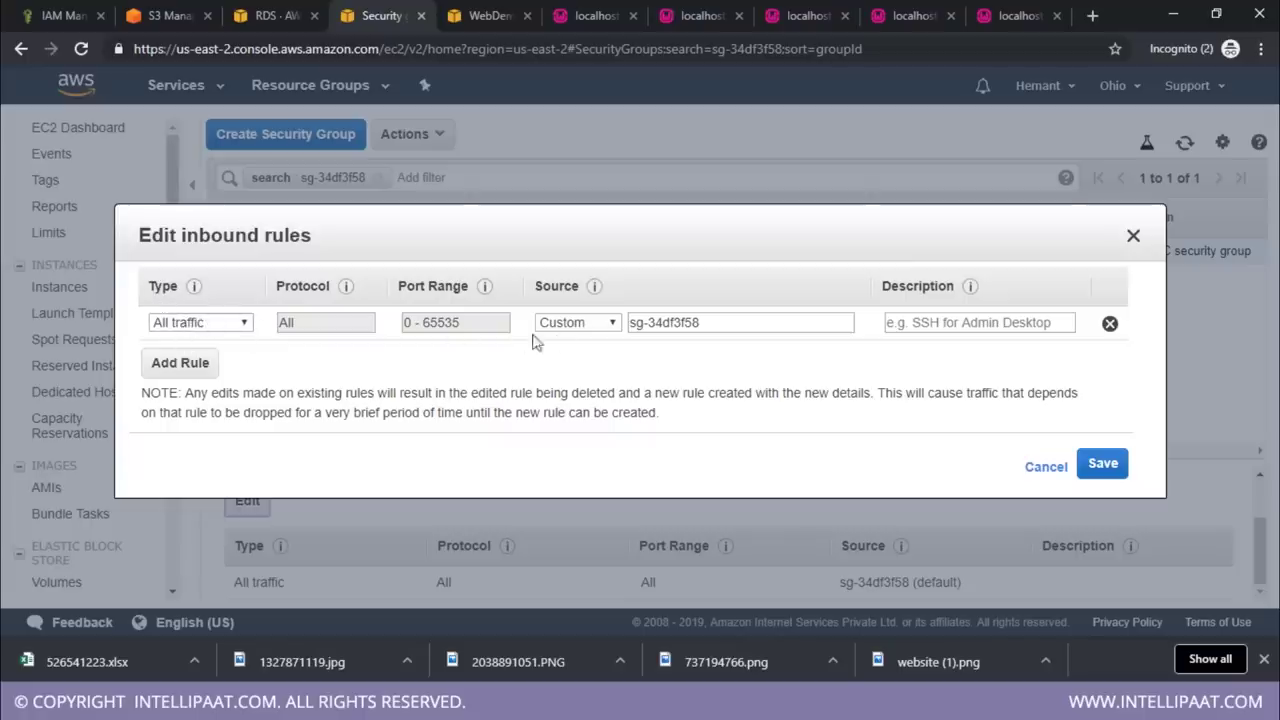
triple_click(665, 322)
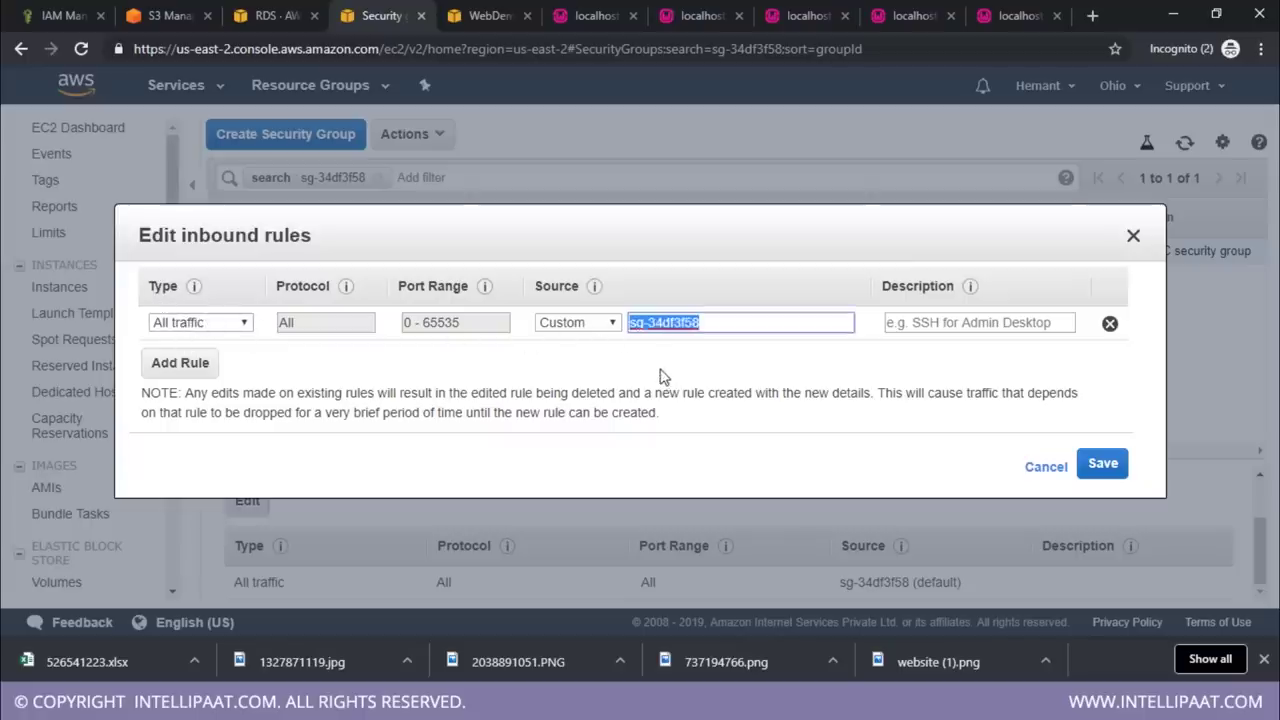
left_click(650, 368)
left_click(595, 322)
left_click(600, 354)
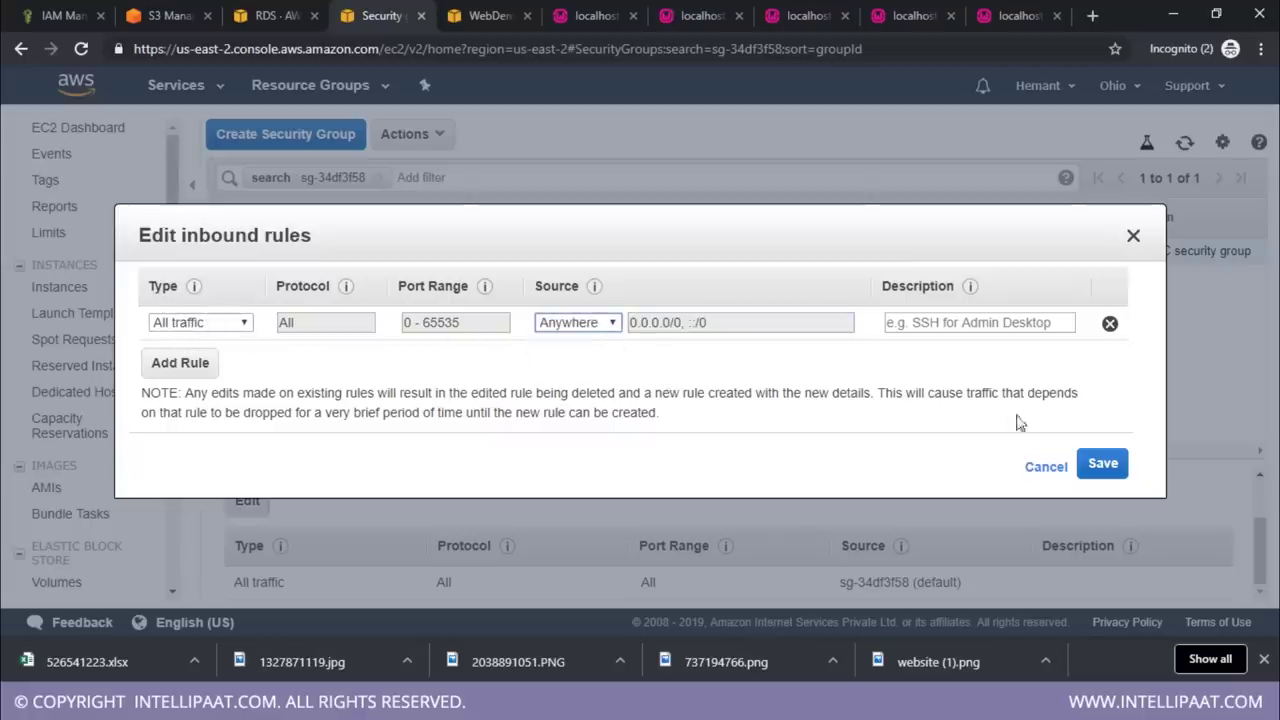
left_click(1102, 465)
key("alt+Tab")
Rerun the mysql connection to RDS, enter the password, and run use images;.
key("Up")
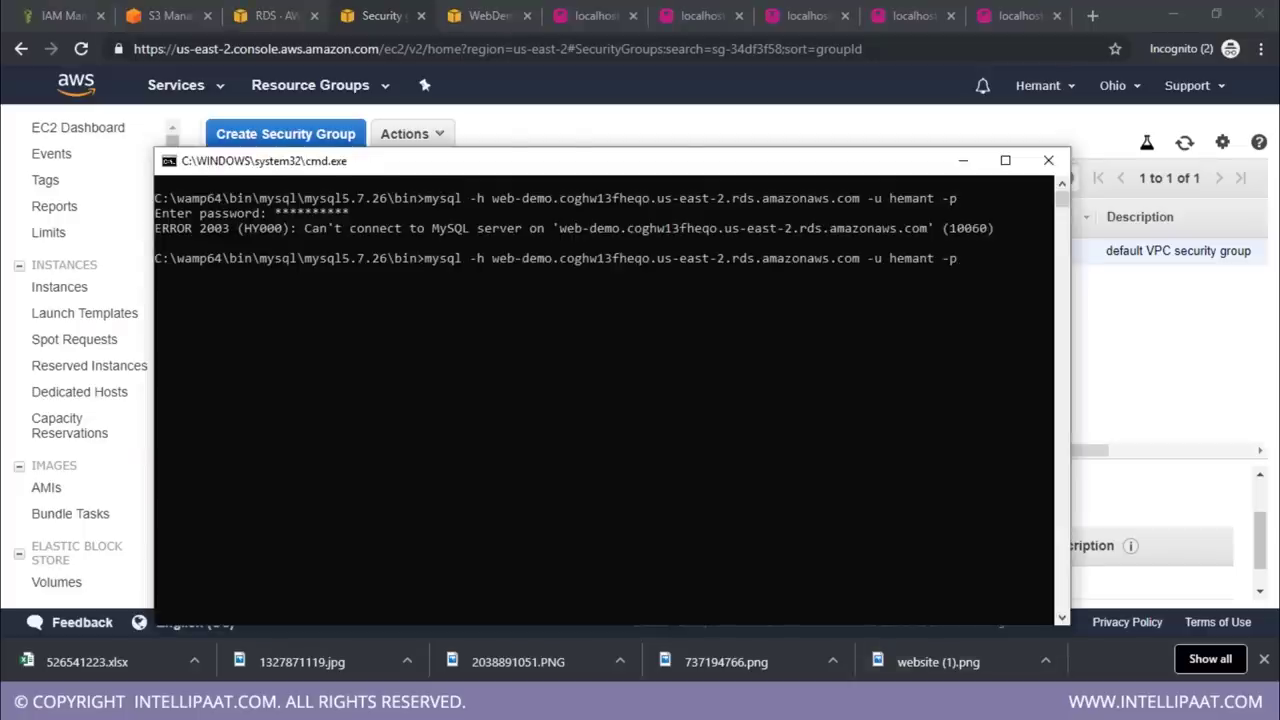
key("Return")
type("****")
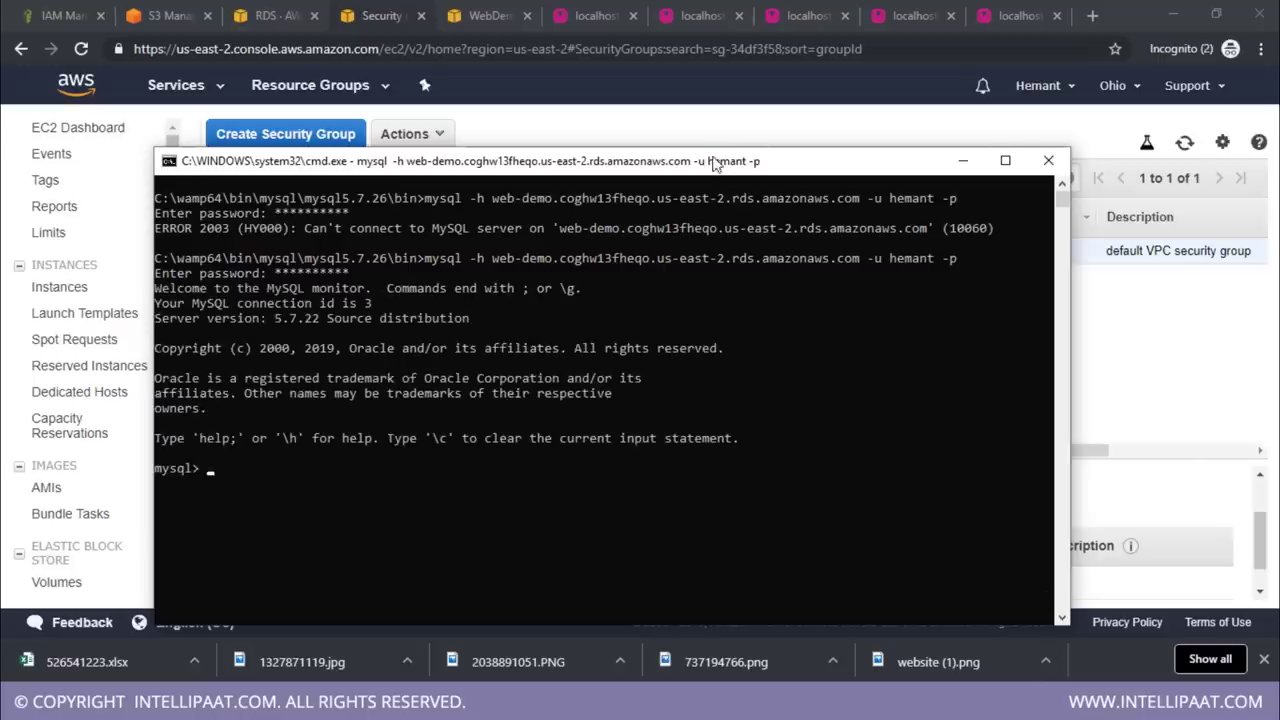
left_click_drag(714, 163, 737, 61)
type("use")
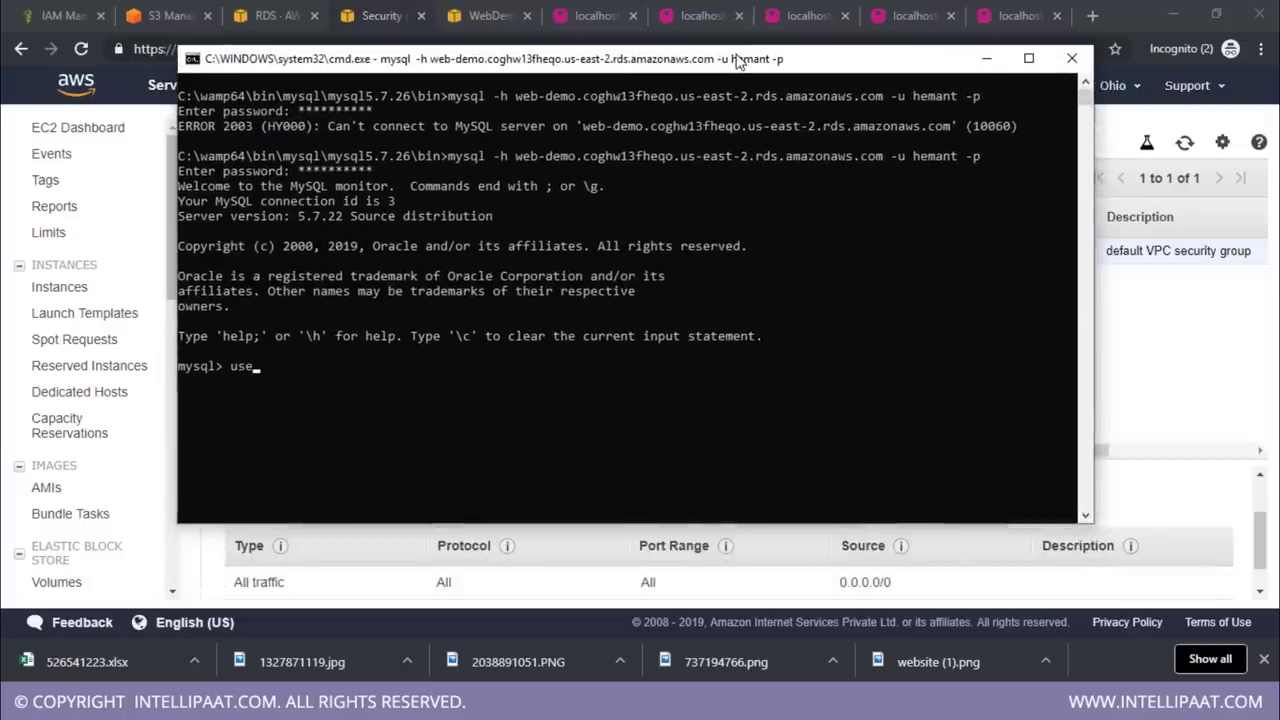
type(" images;")
key("Return")
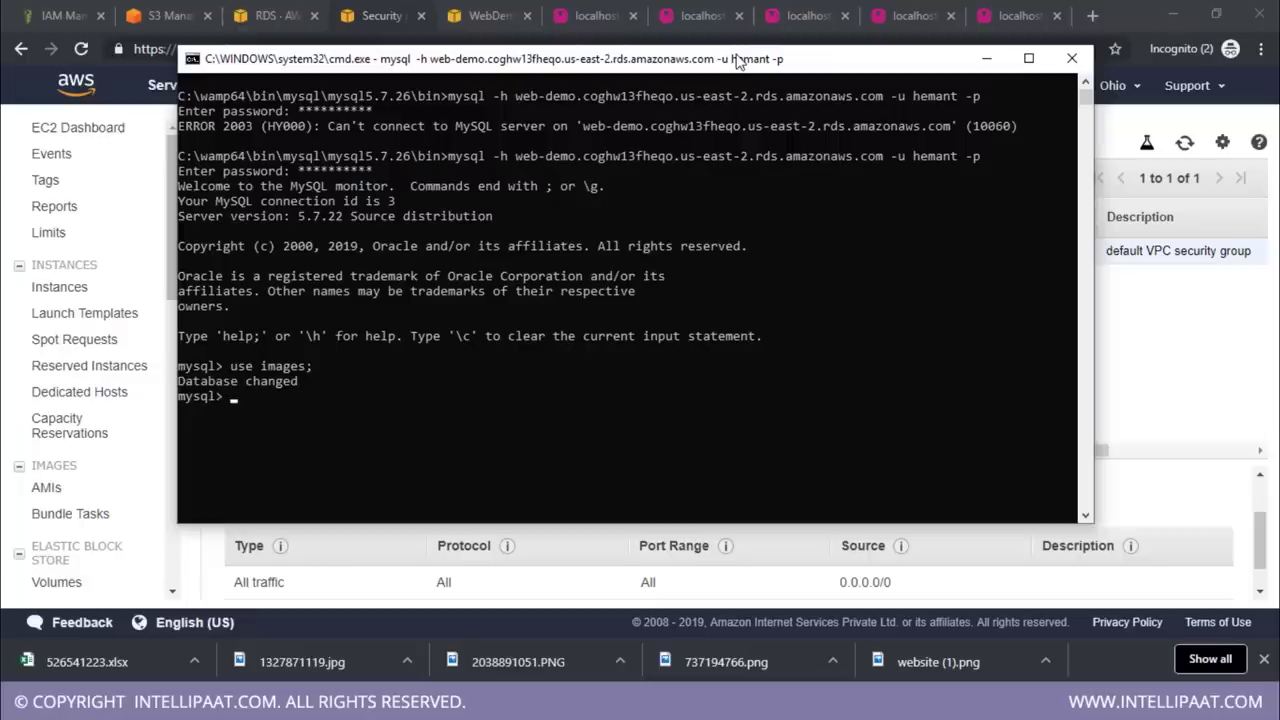
Run create table names(name varchar(100)); and select the RDS endpoint hostname in the console.
type("create table names(")
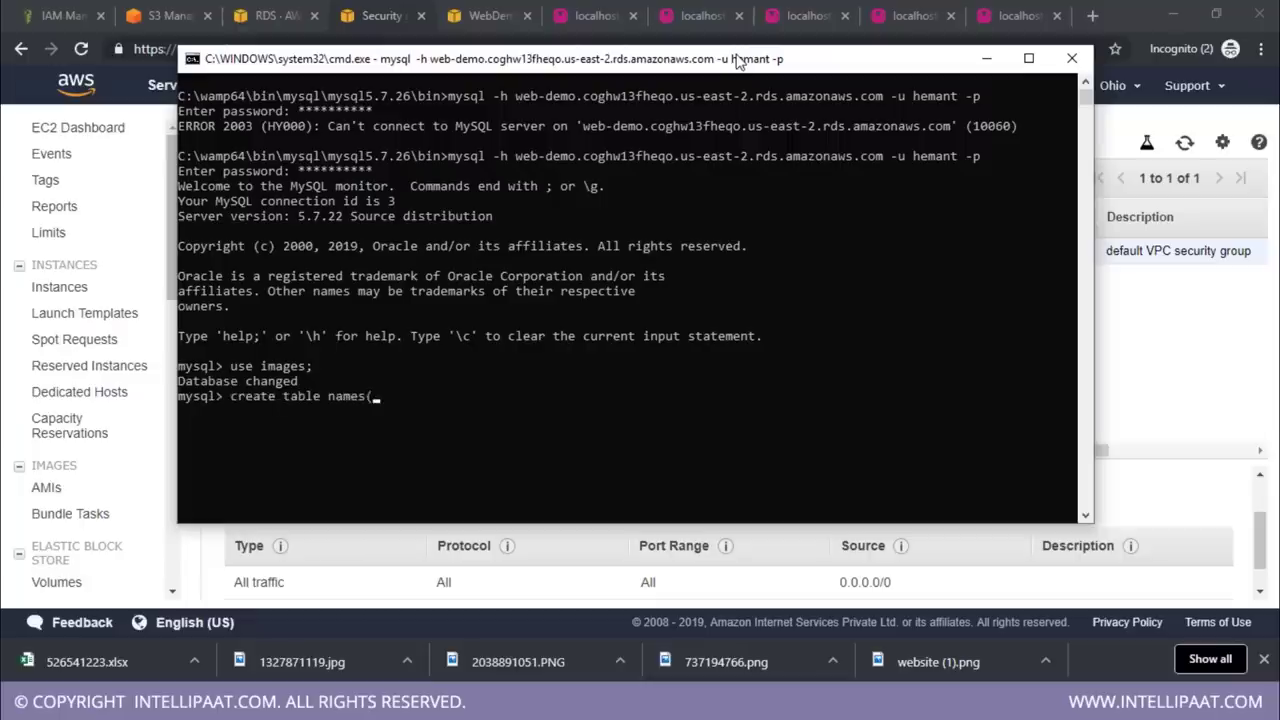
type("name varchar(100));")
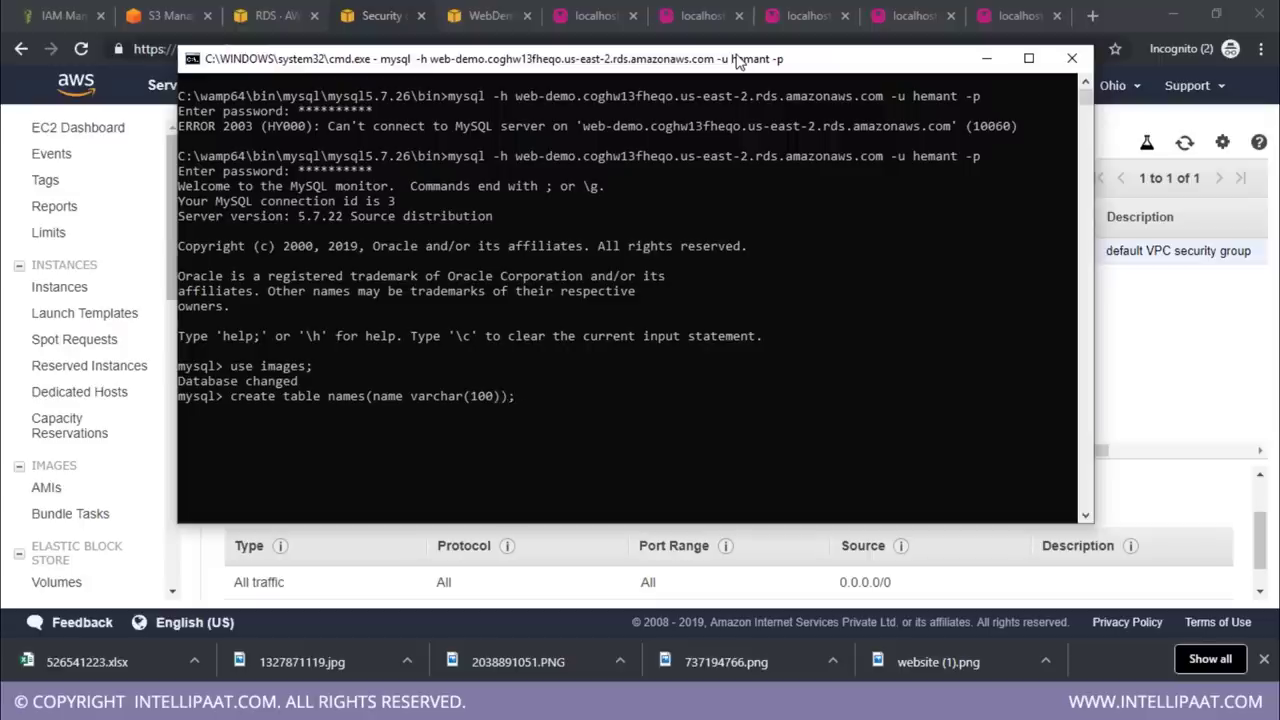
key("Return")
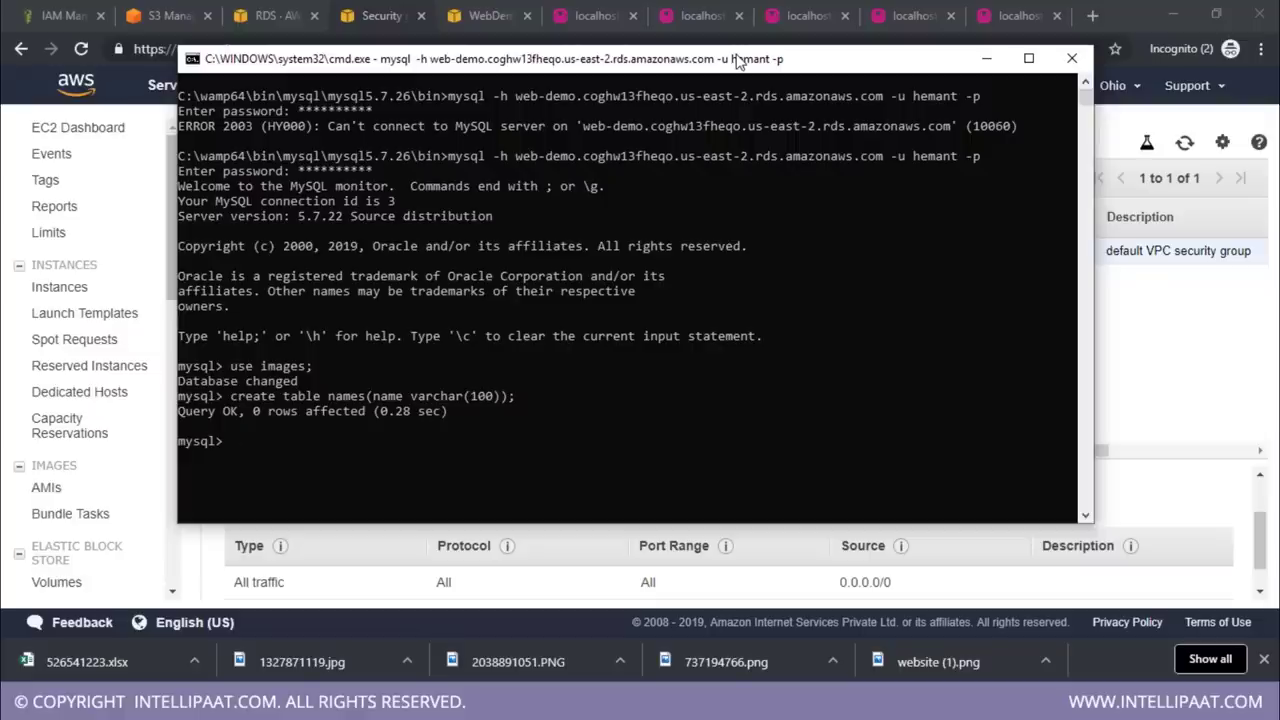
left_click(288, 16)
triple_click(385, 368)
key("ctrl+c")
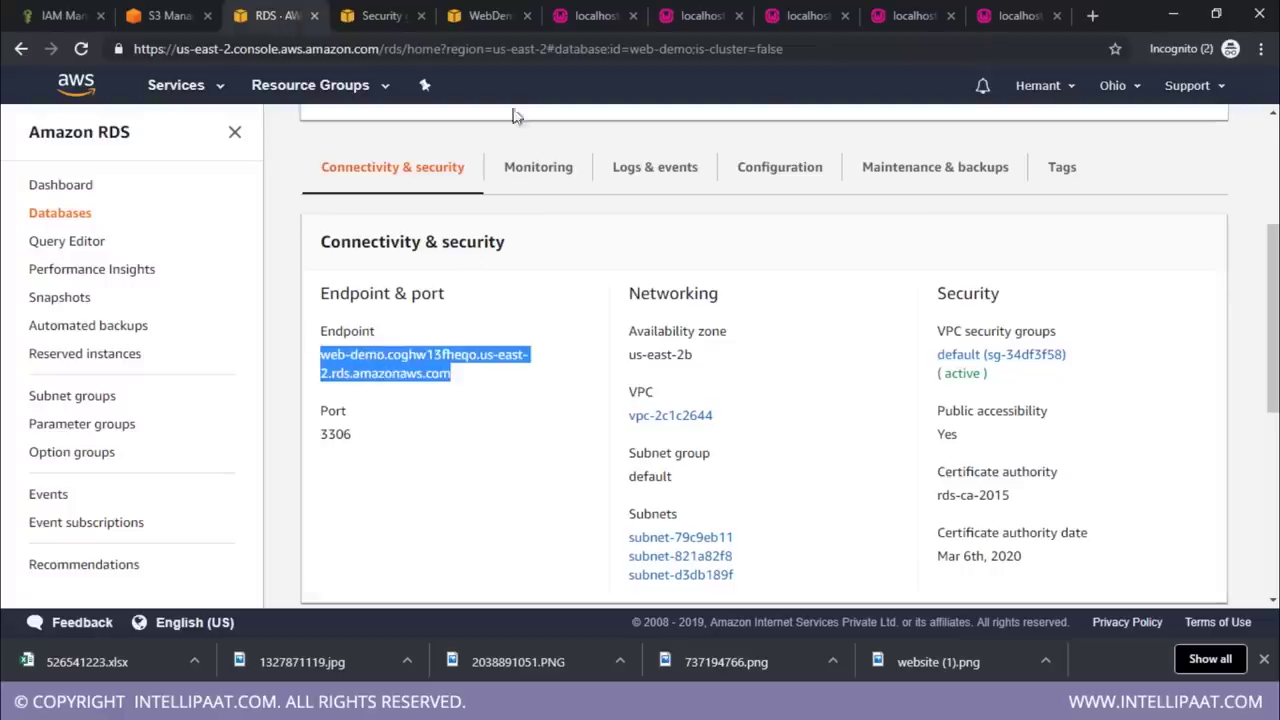
In index.php, replace localhost on line 37 with the RDS endpoint, root with the RDS username, and add the password.
key("alt+Tab")
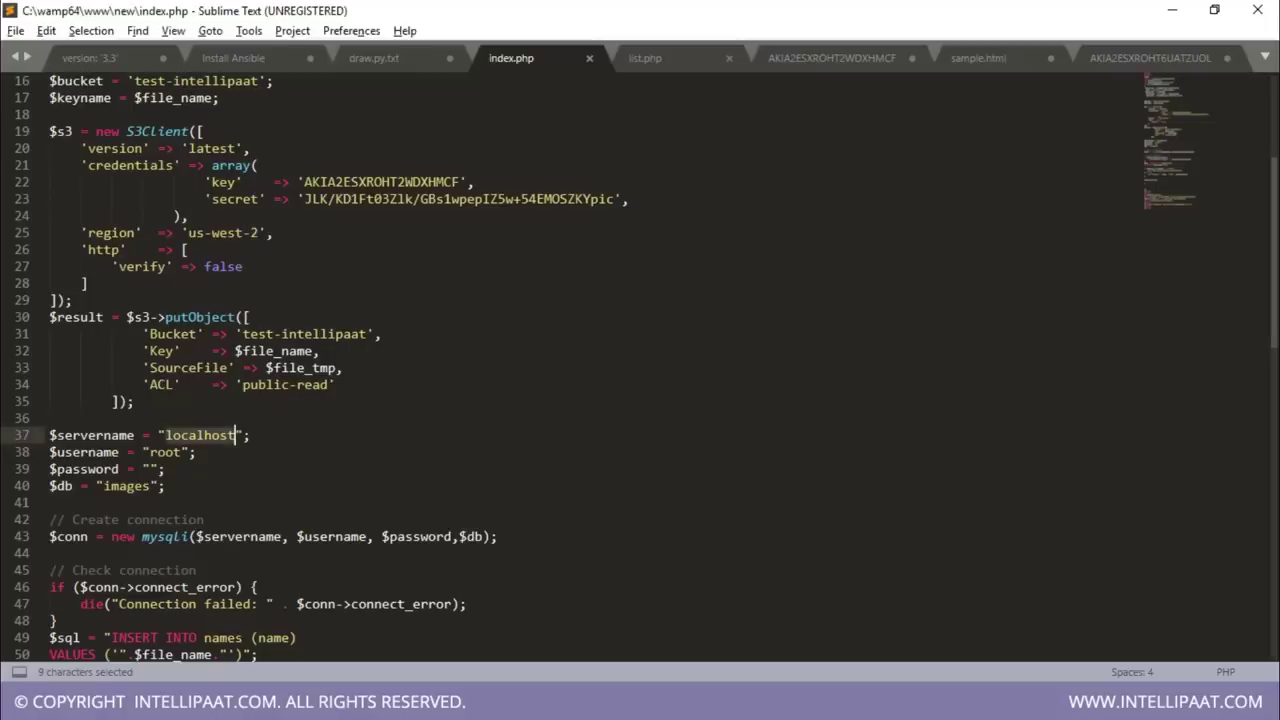
scroll(212, 537, "up", 5)
scroll(212, 537, "down", 3)
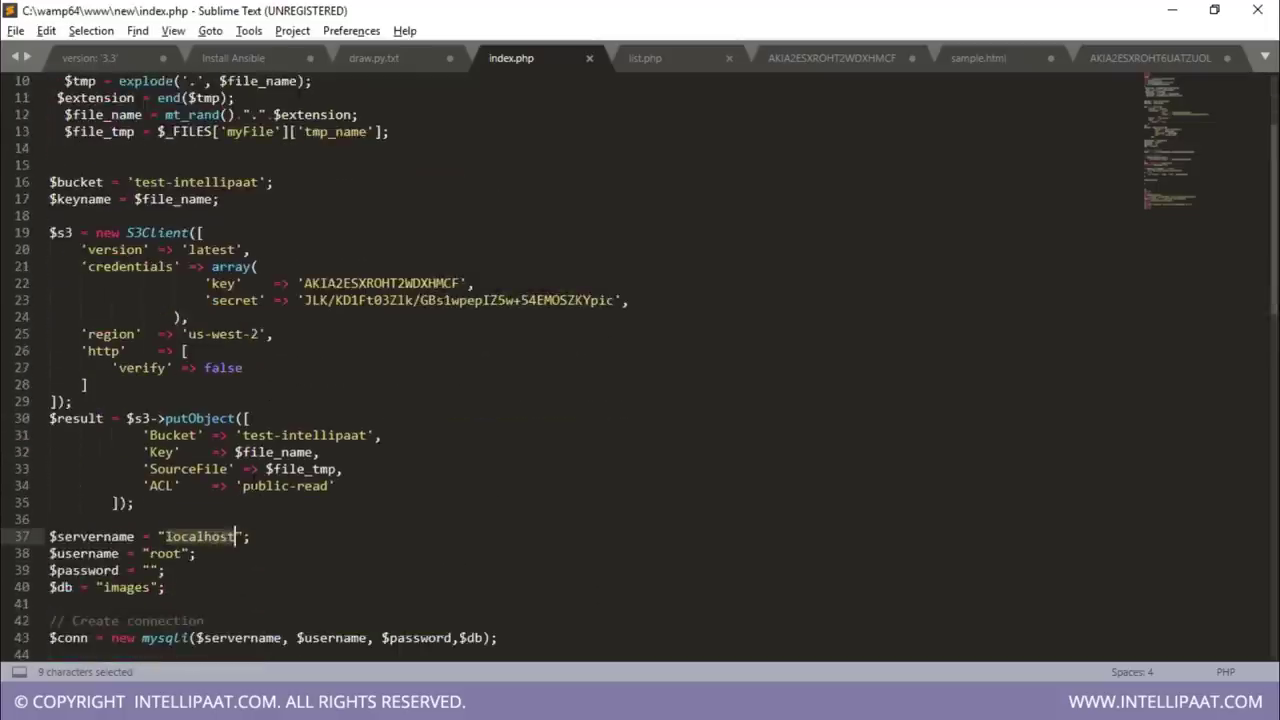
left_click(212, 537)
double_click(210, 536)
key("ctrl+v")
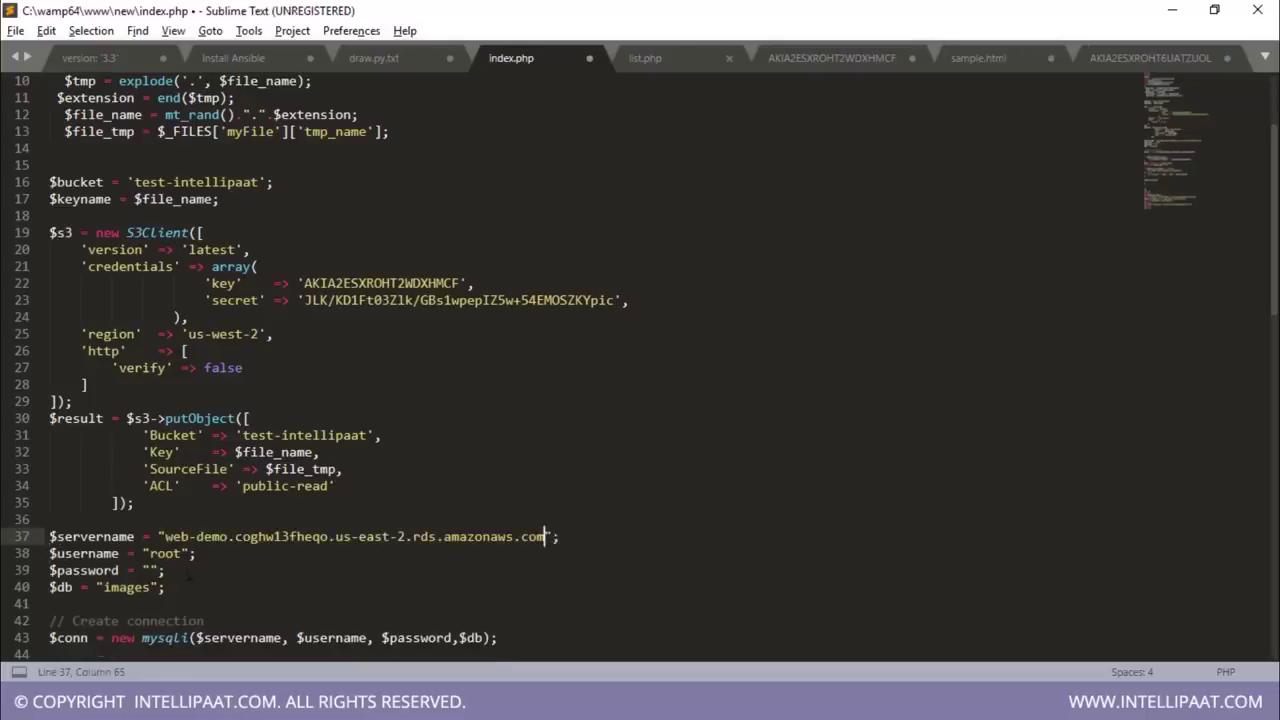
double_click(165, 553)
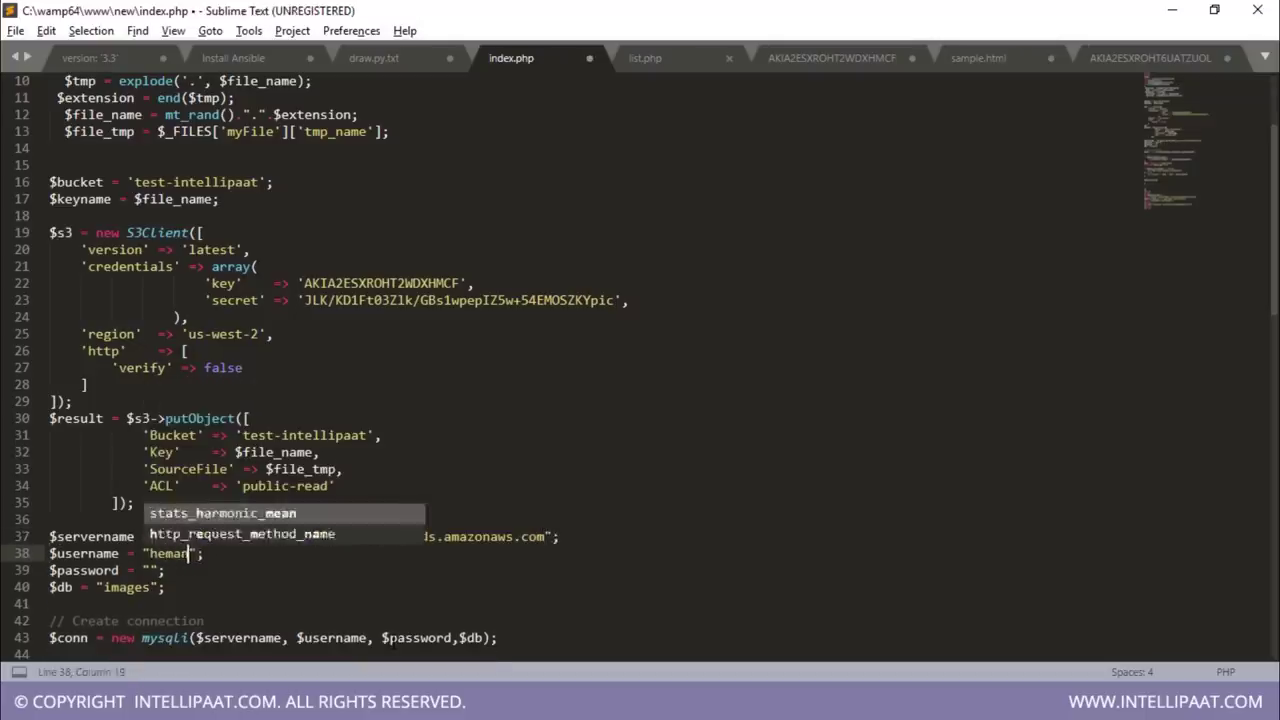
left_click(148, 570)
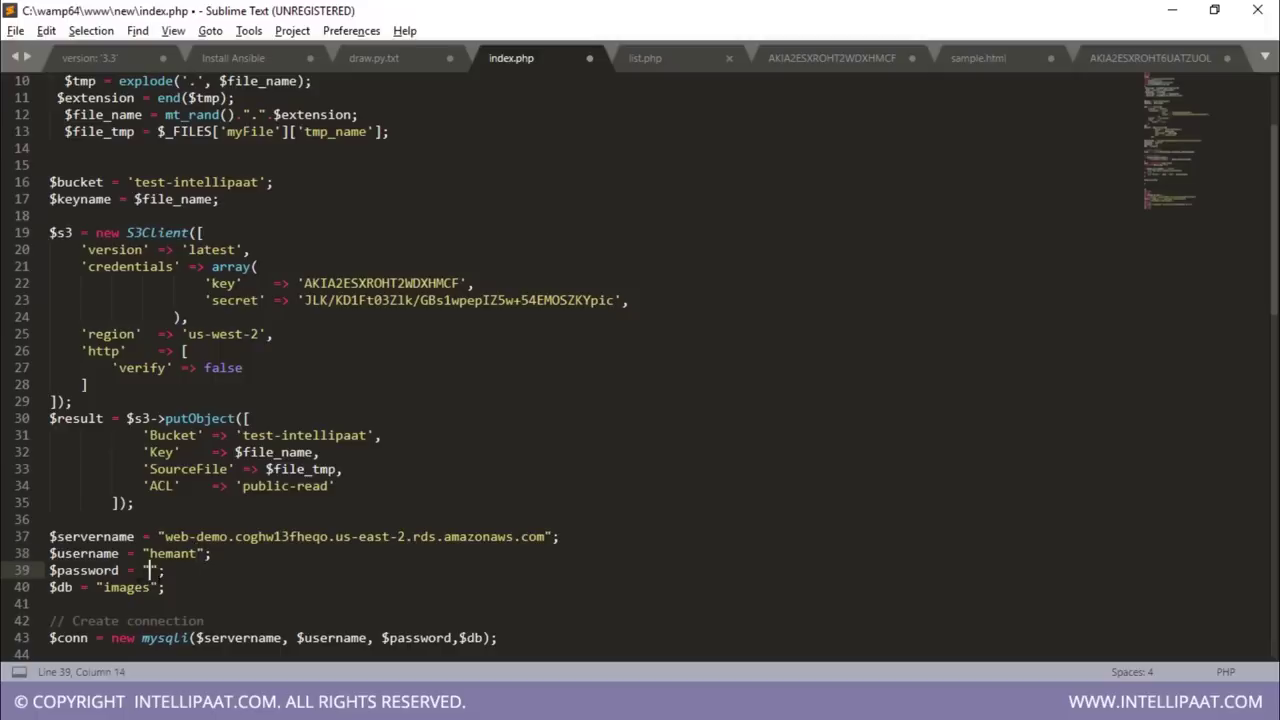
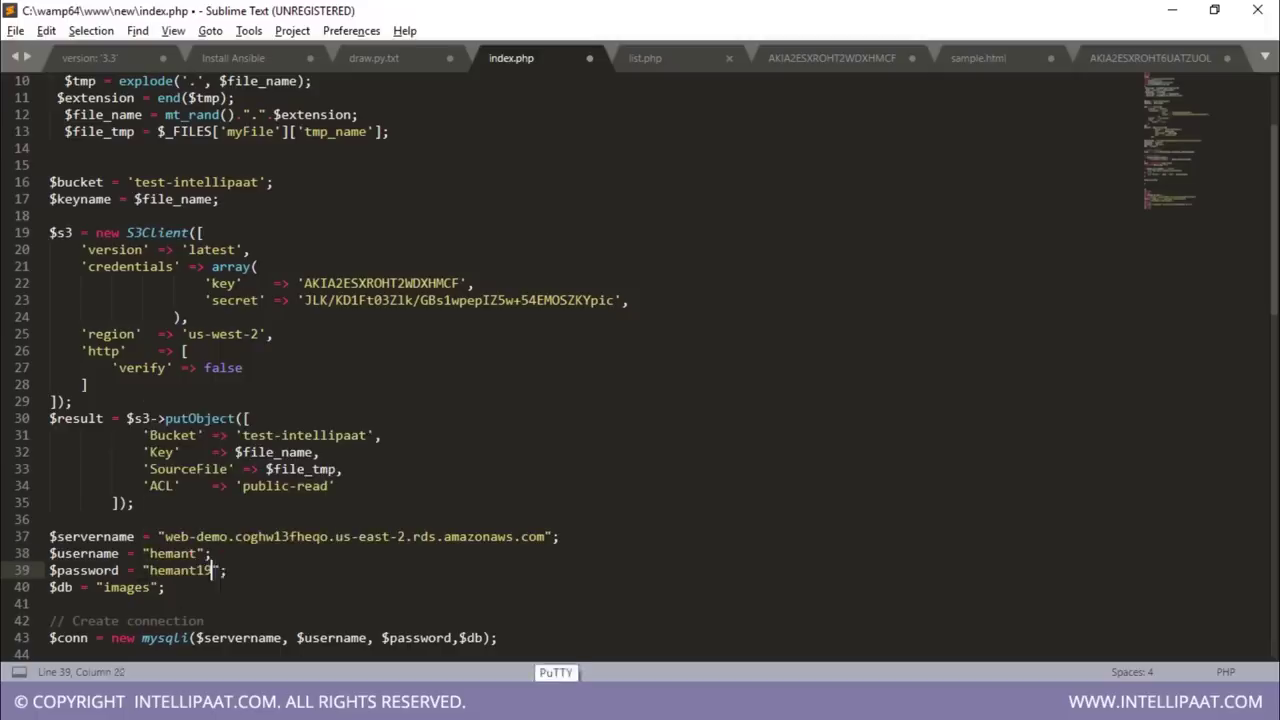
scroll(495, 570, "down", 4)
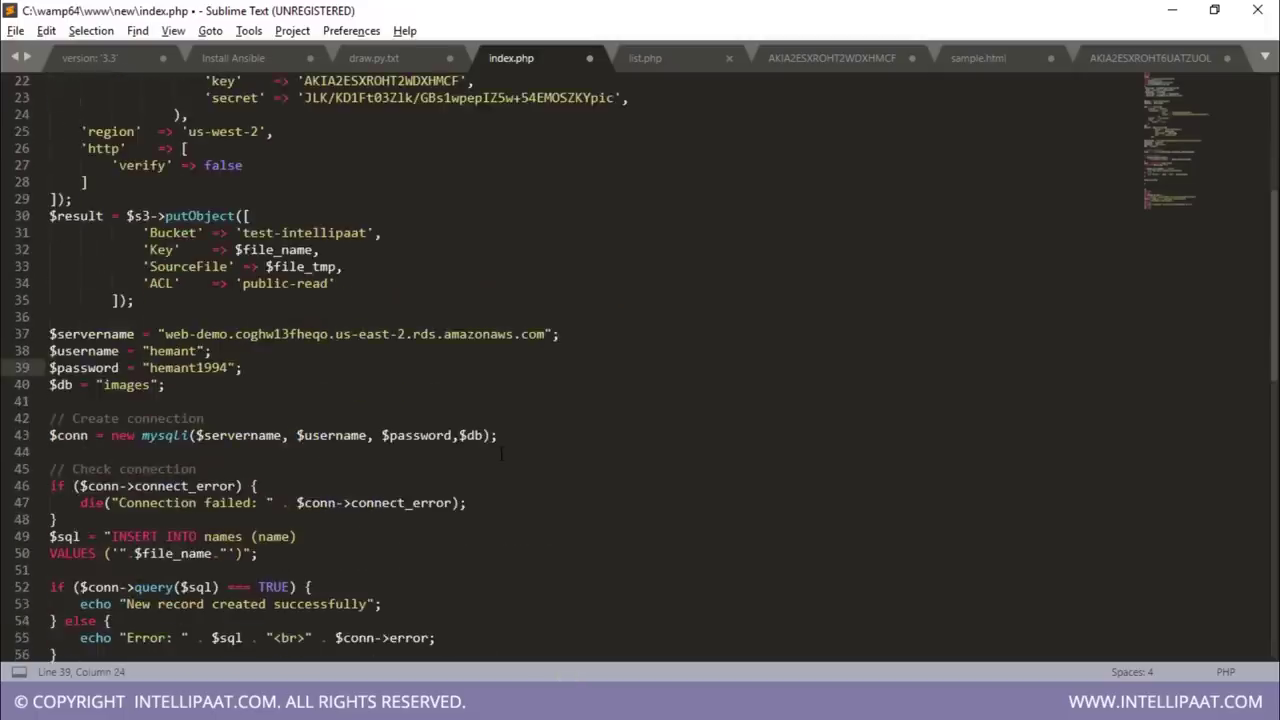